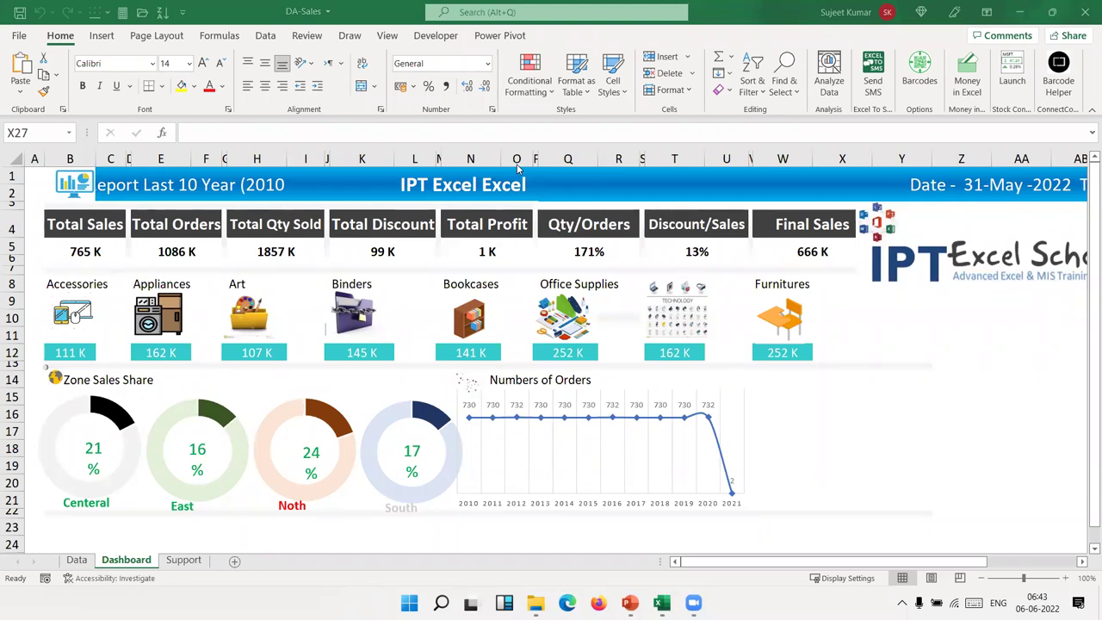
Select cell W14 on the dashboard, beside the orders chart, as the spot for a label
mouse_move(326, 494)
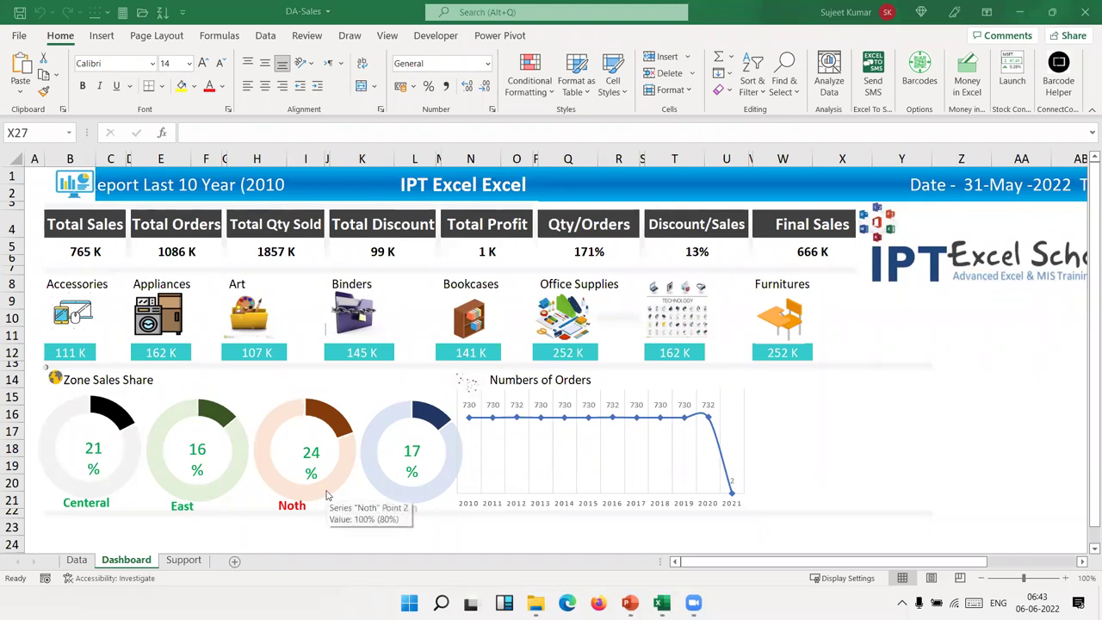
click(833, 433)
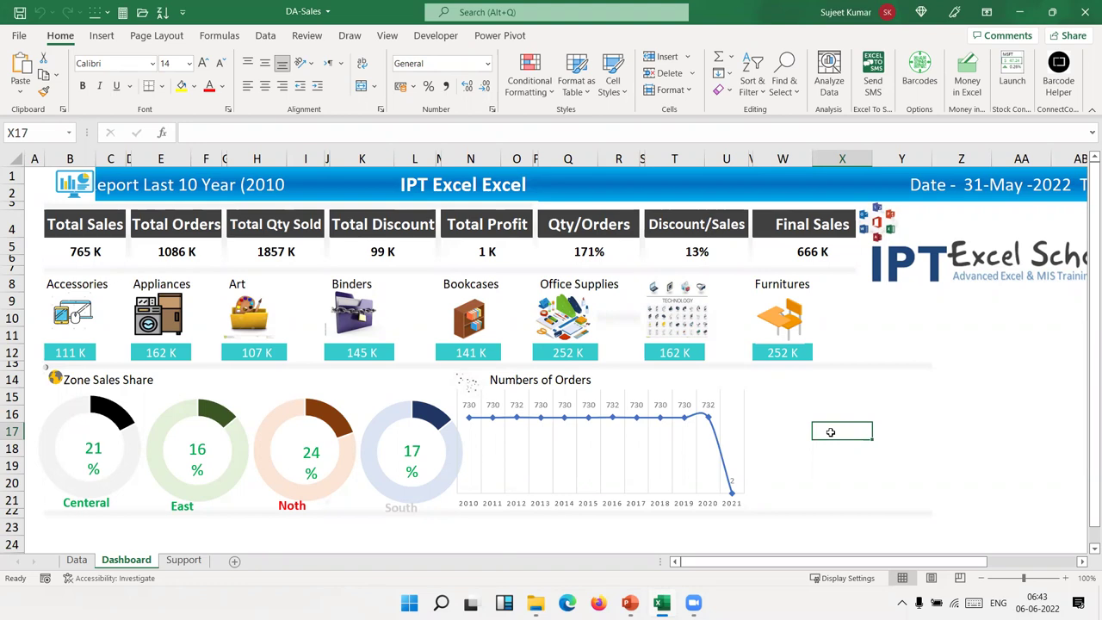
click(815, 409)
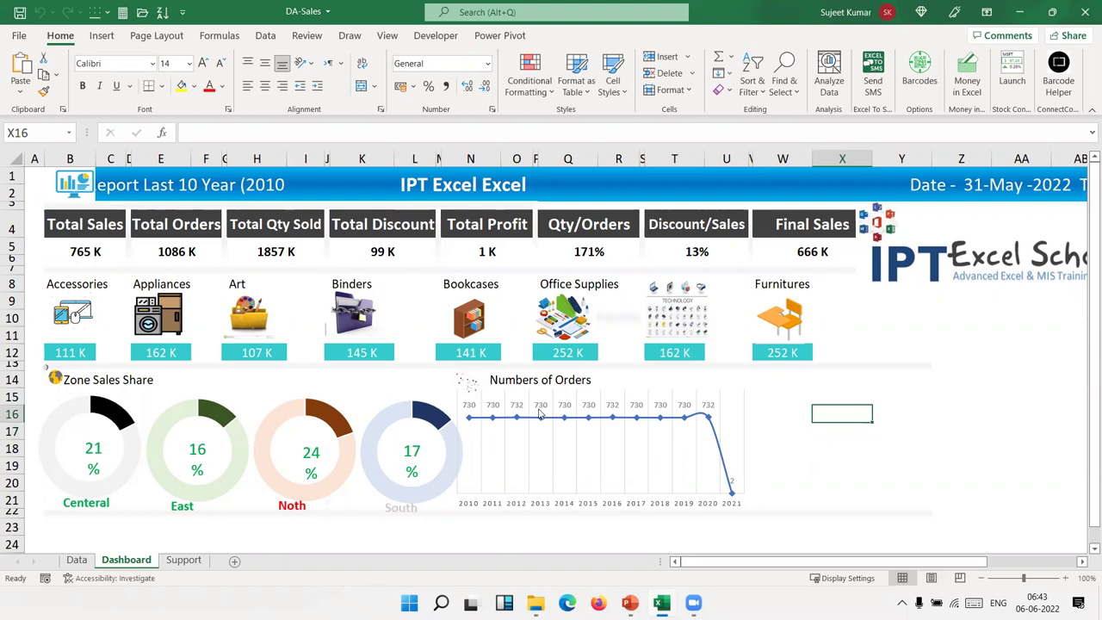
click(787, 381)
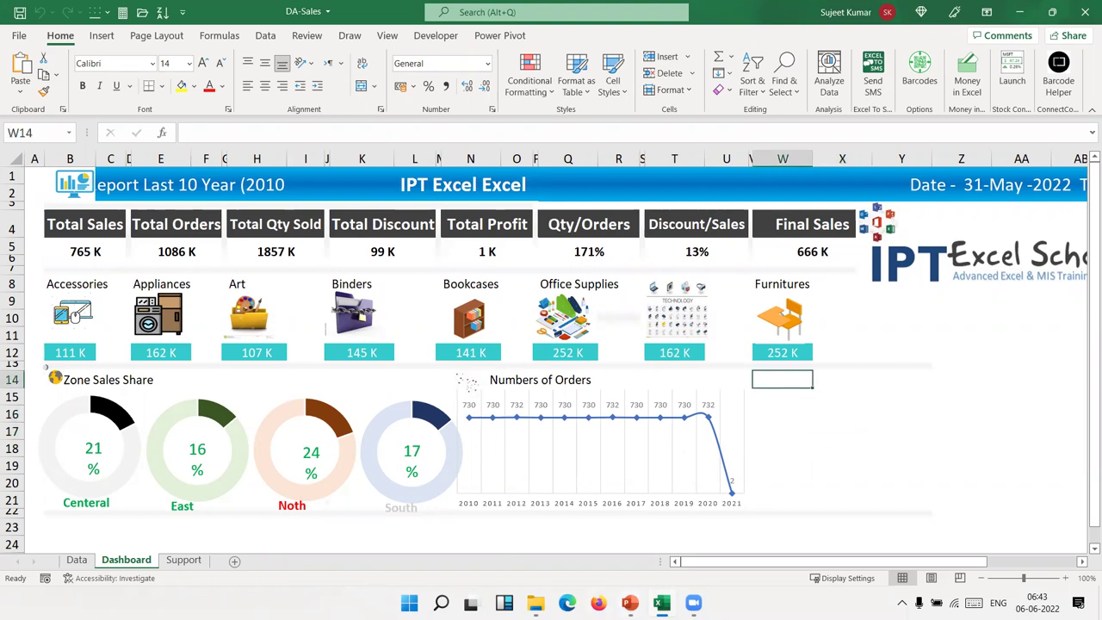
Launch Google Chrome from the Start menu and continue with the existing user profile
key(super)
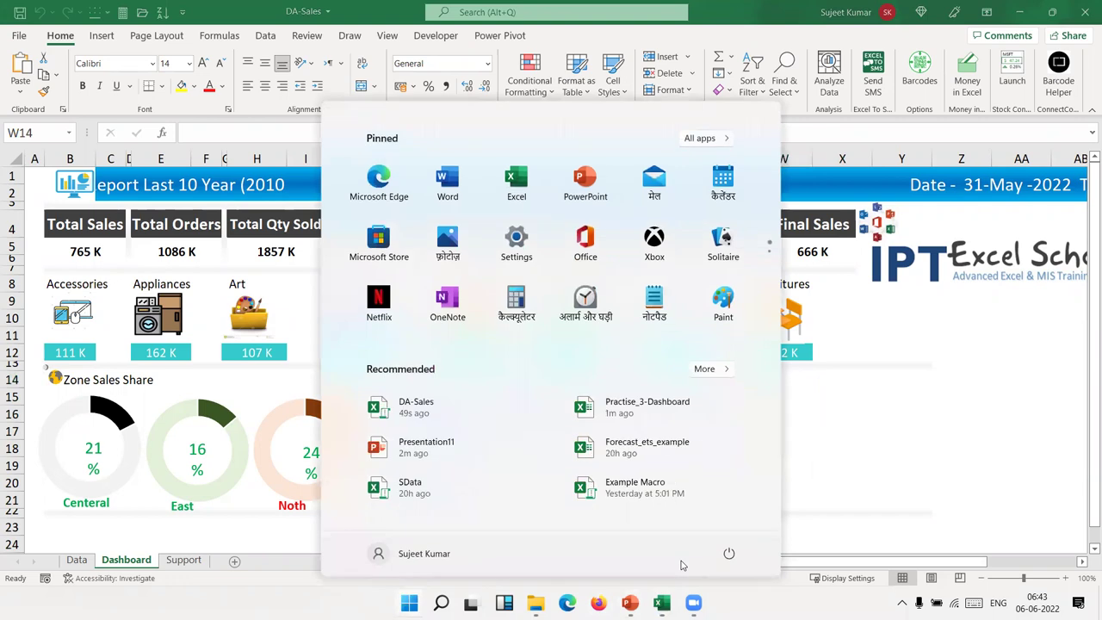
text(GOO)
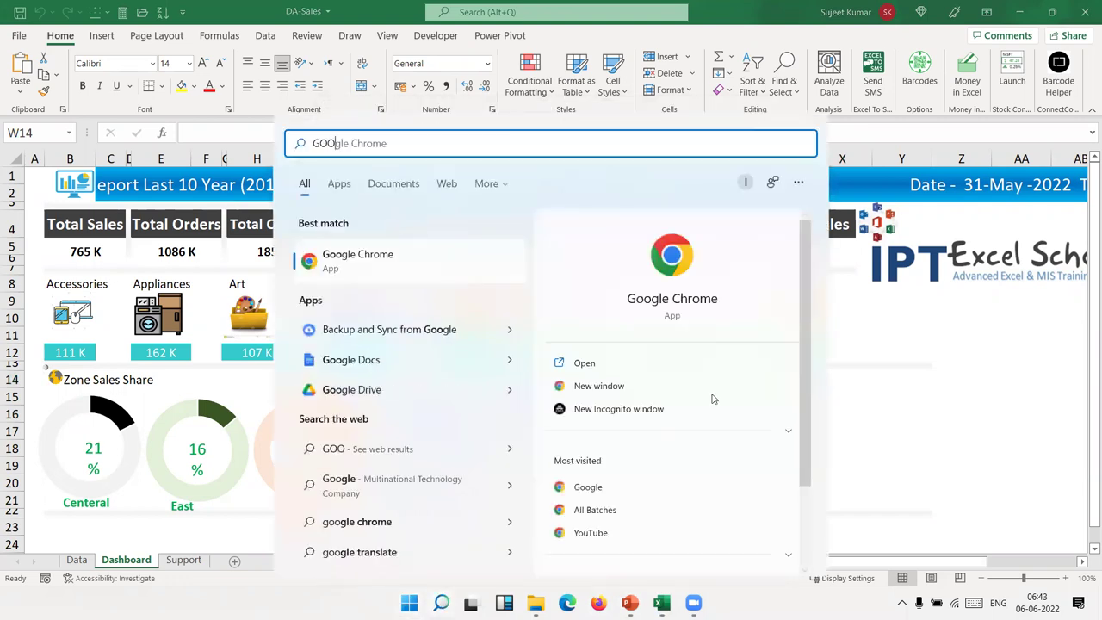
click(693, 274)
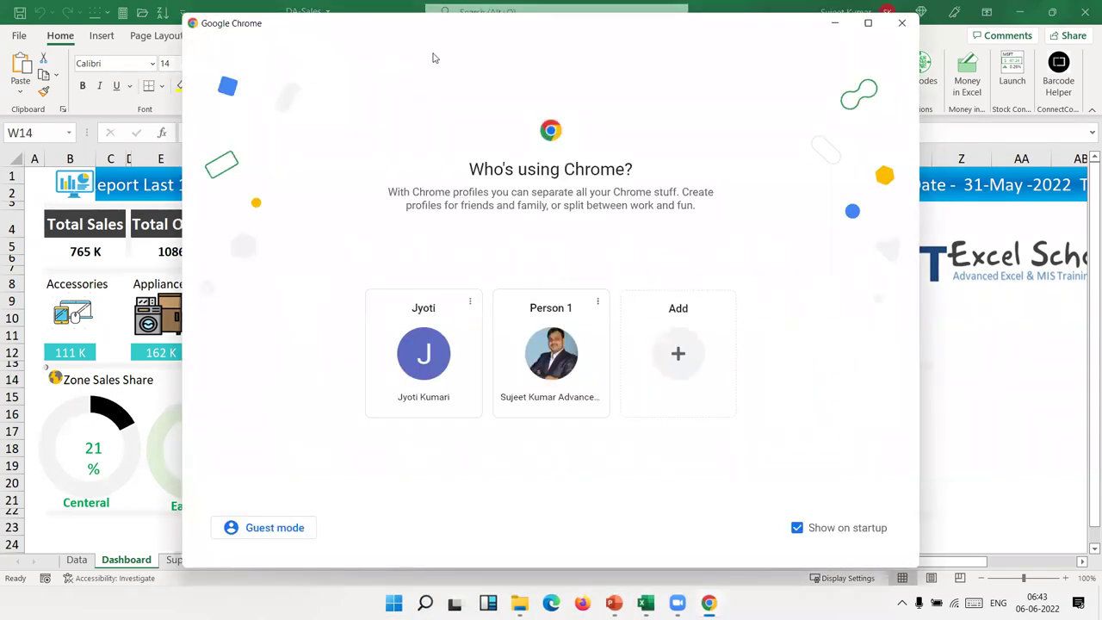
click(539, 340)
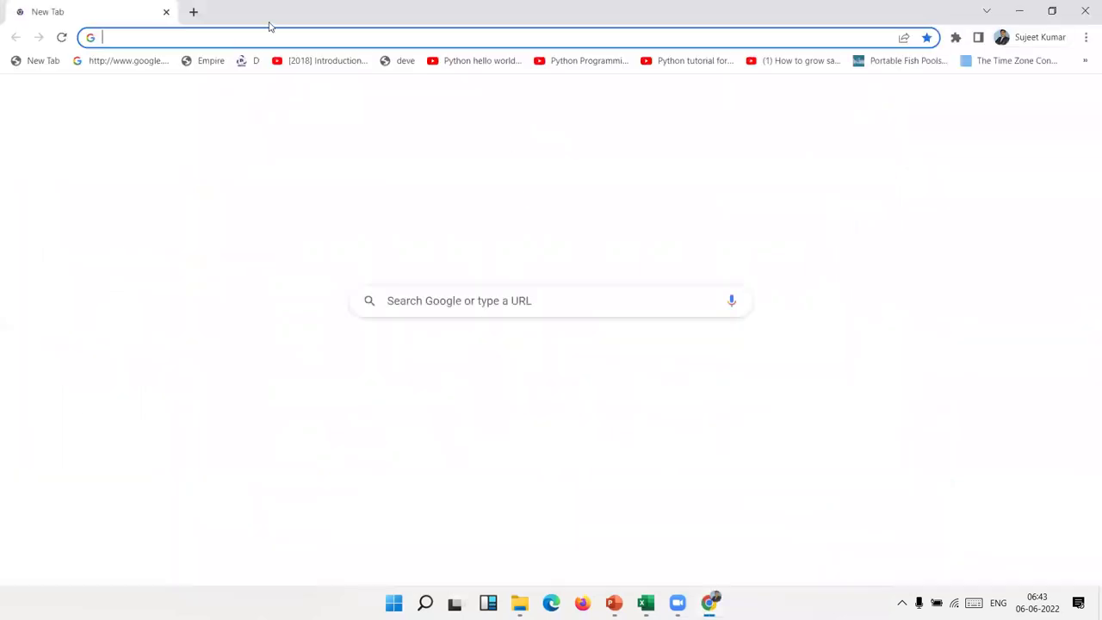
Load google.com from Chrome's address bar
click(155, 40)
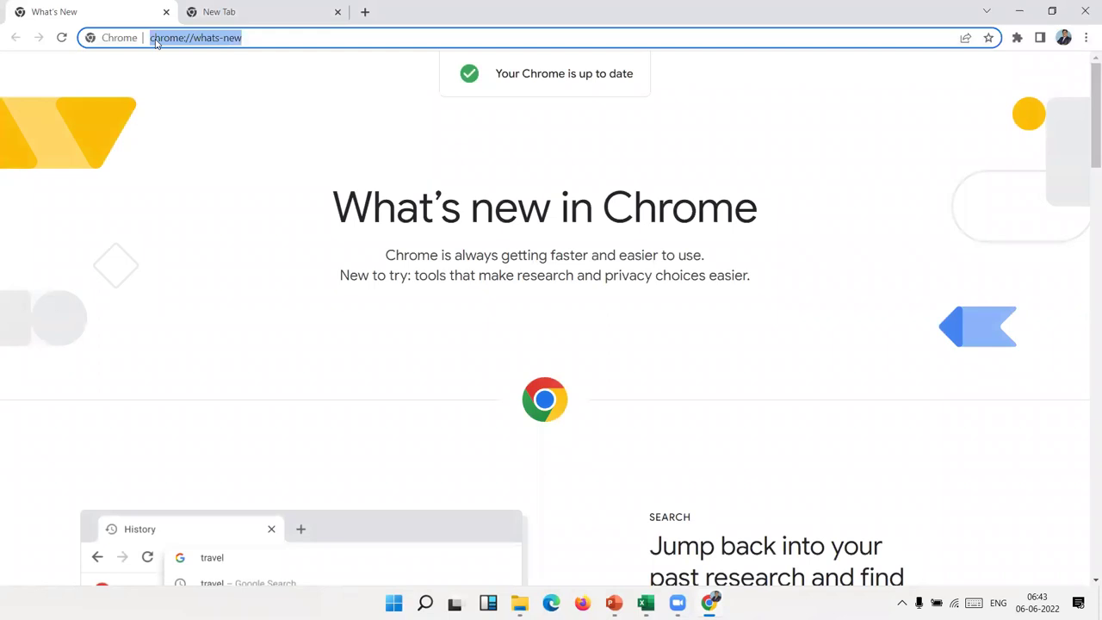
text(google.com)
key(Return)
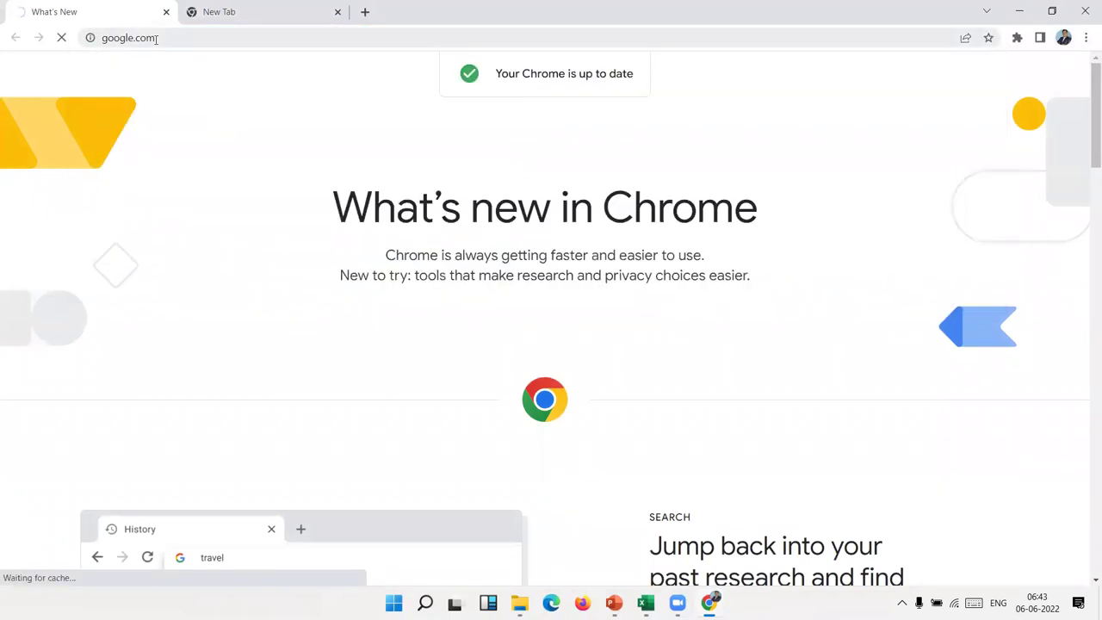
Search Google Images for 'SALES SHARE LOGO' and browse the results
text(SA)
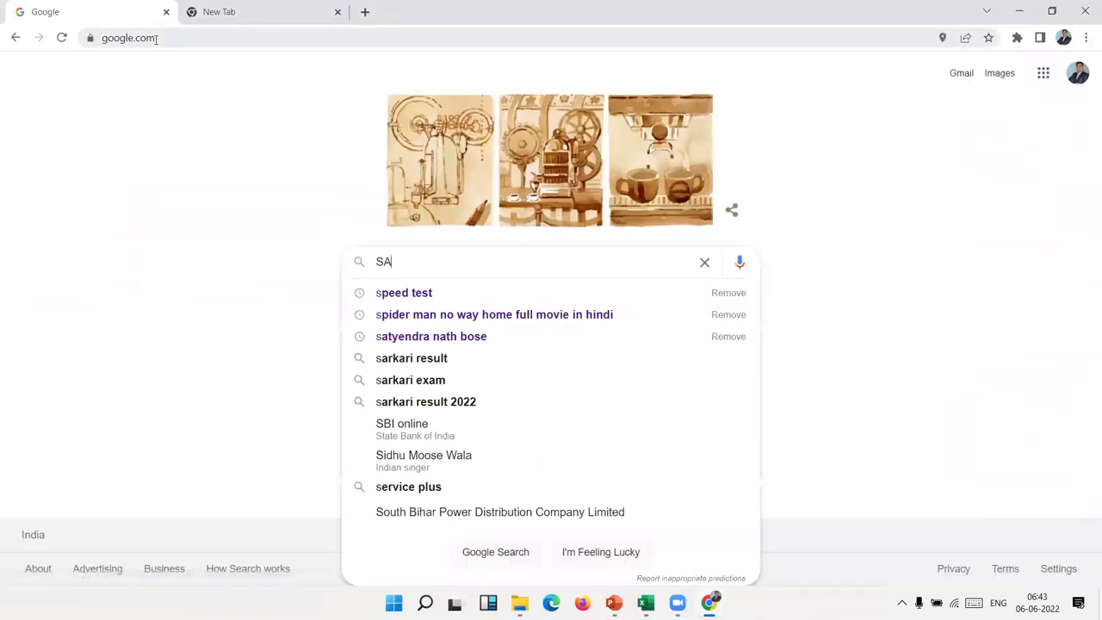
text(LES SH)
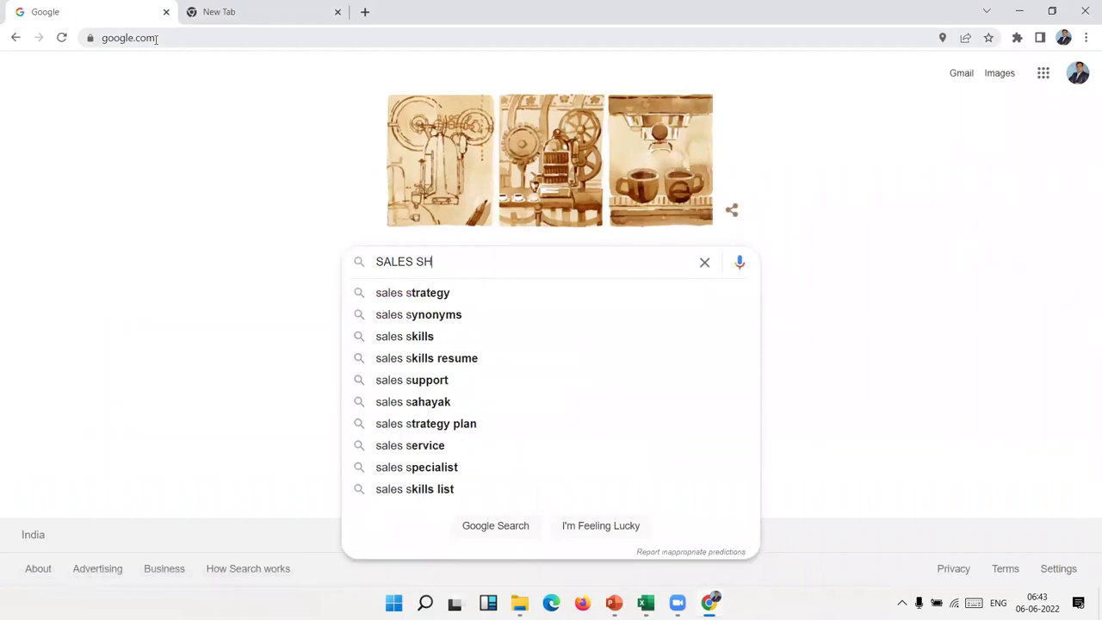
text(ARE )
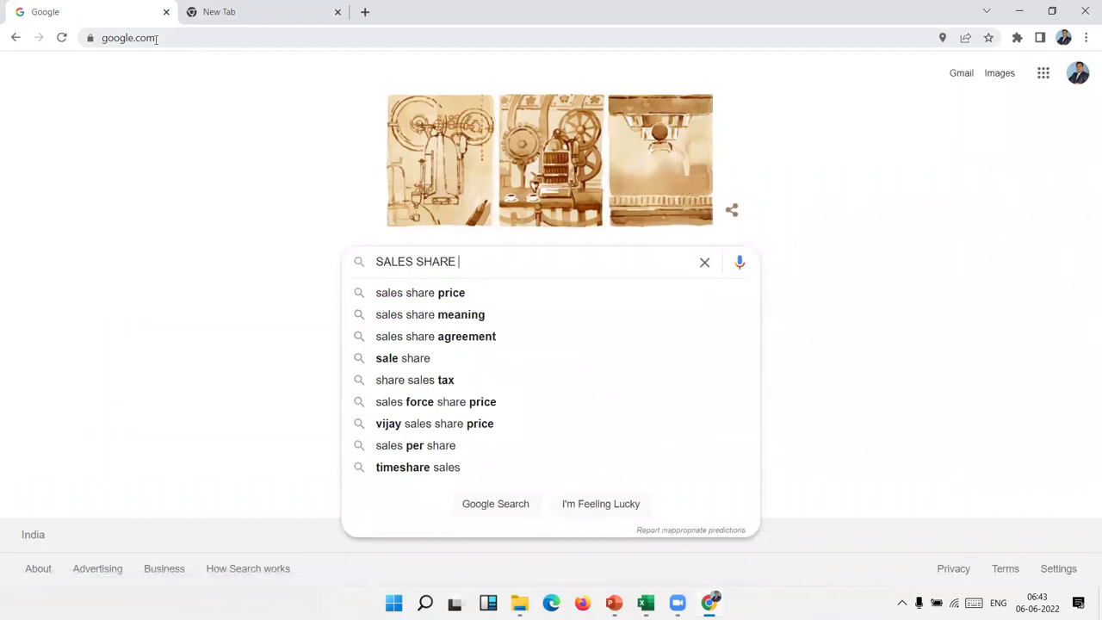
text(LOGO)
key(Return)
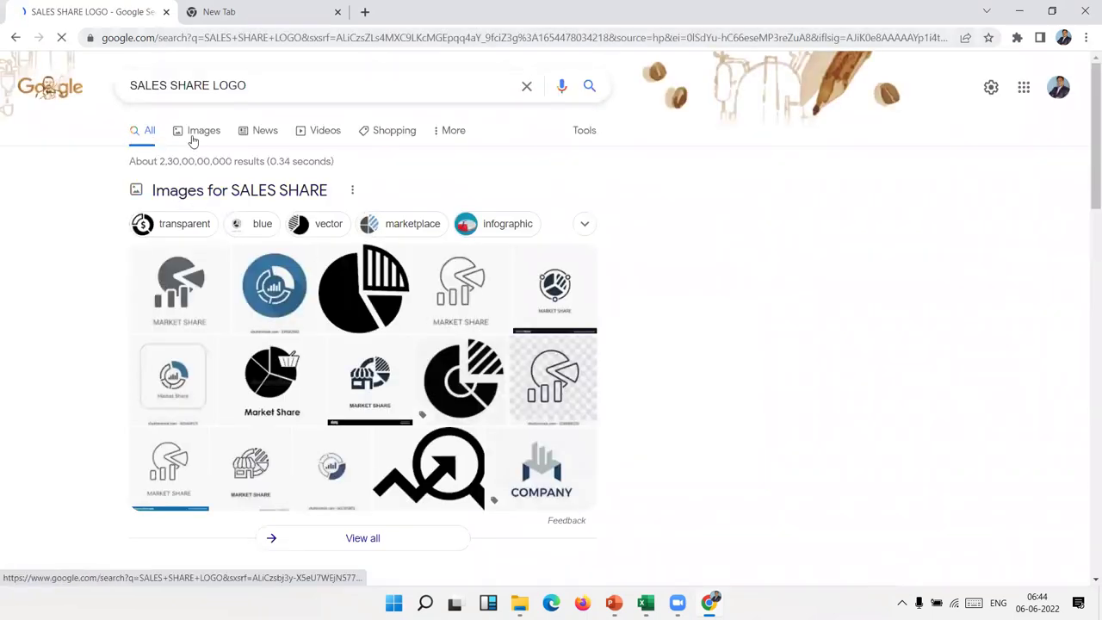
click(194, 140)
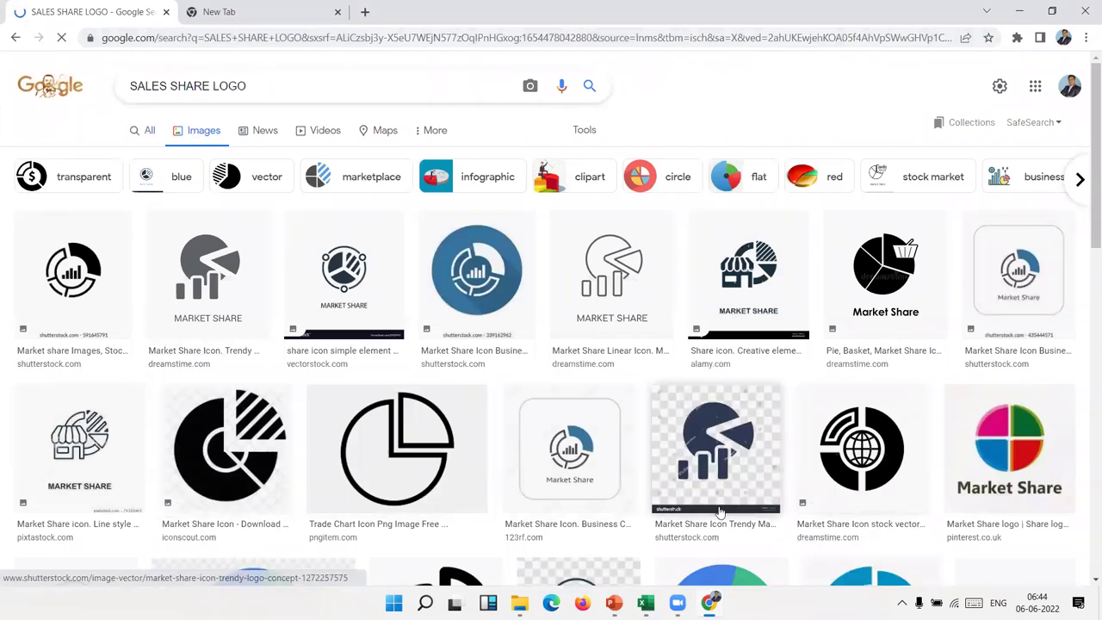
scroll(908, 260, down, 3)
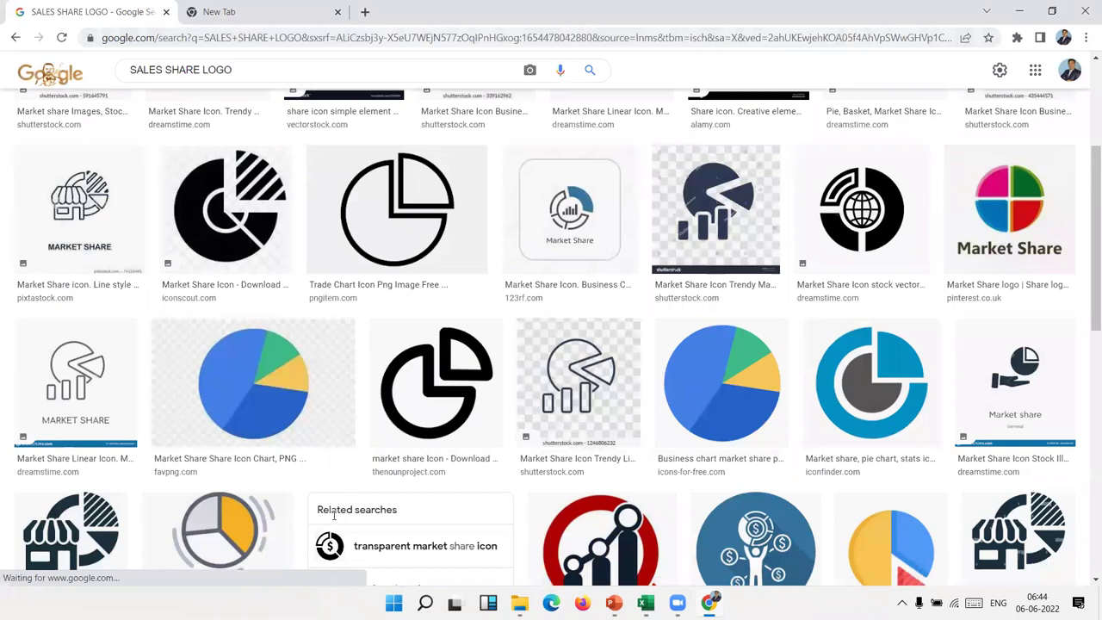
scroll(331, 507, down, 2)
scroll(331, 431, down, 5)
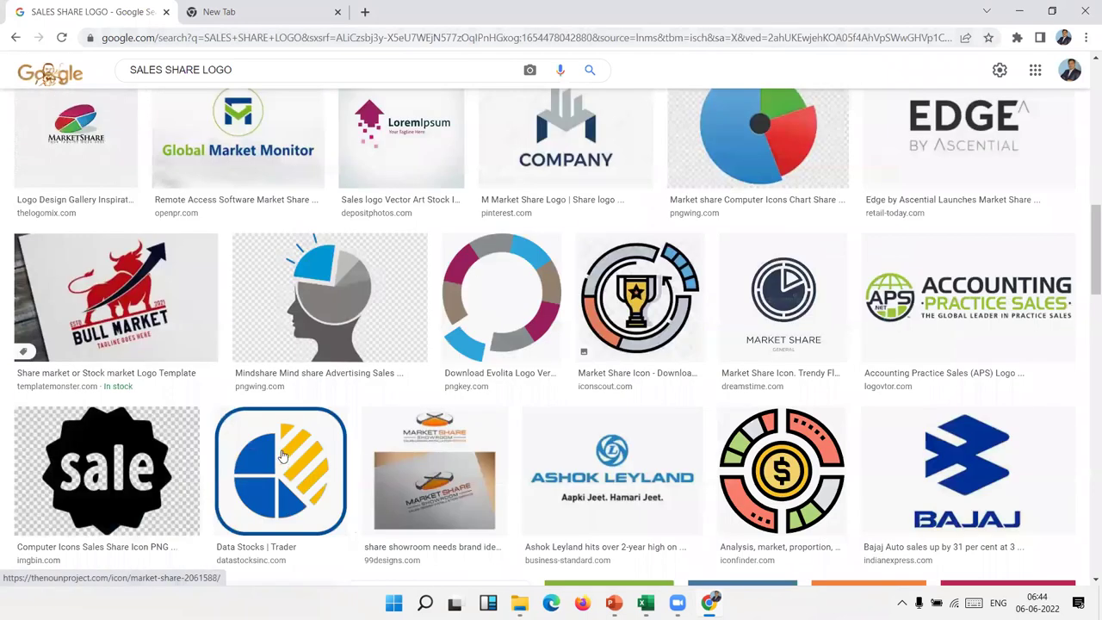
scroll(241, 87, down, 1)
Search 'SALES SHARE ICON' instead, copy the shopping-cart percent image, and return to Excel
double_click(240, 75)
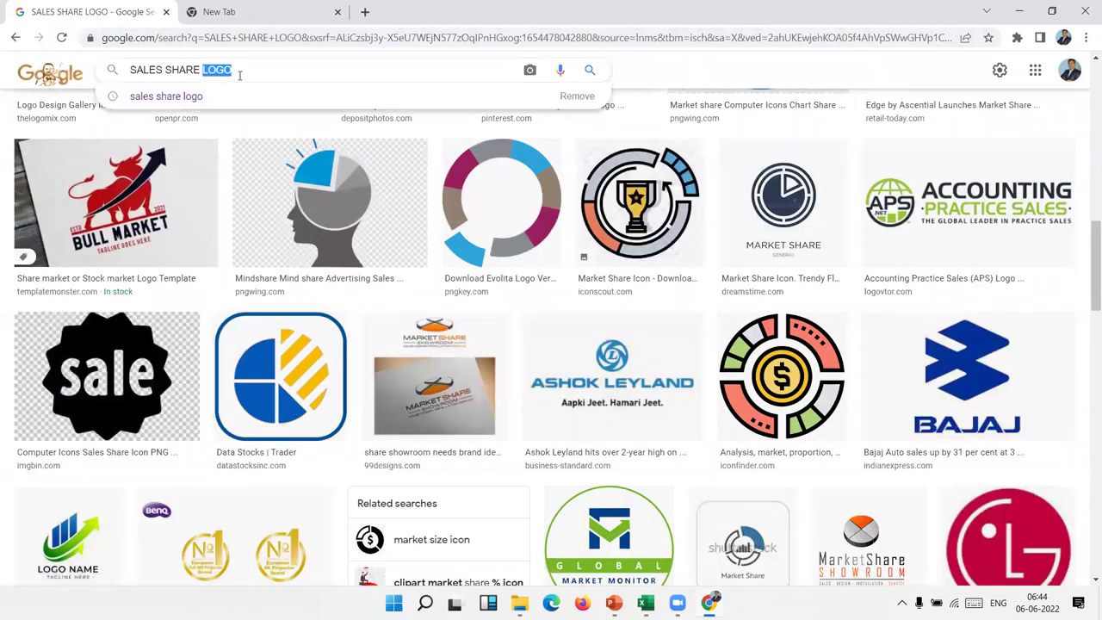
text(ICO)
key(Return)
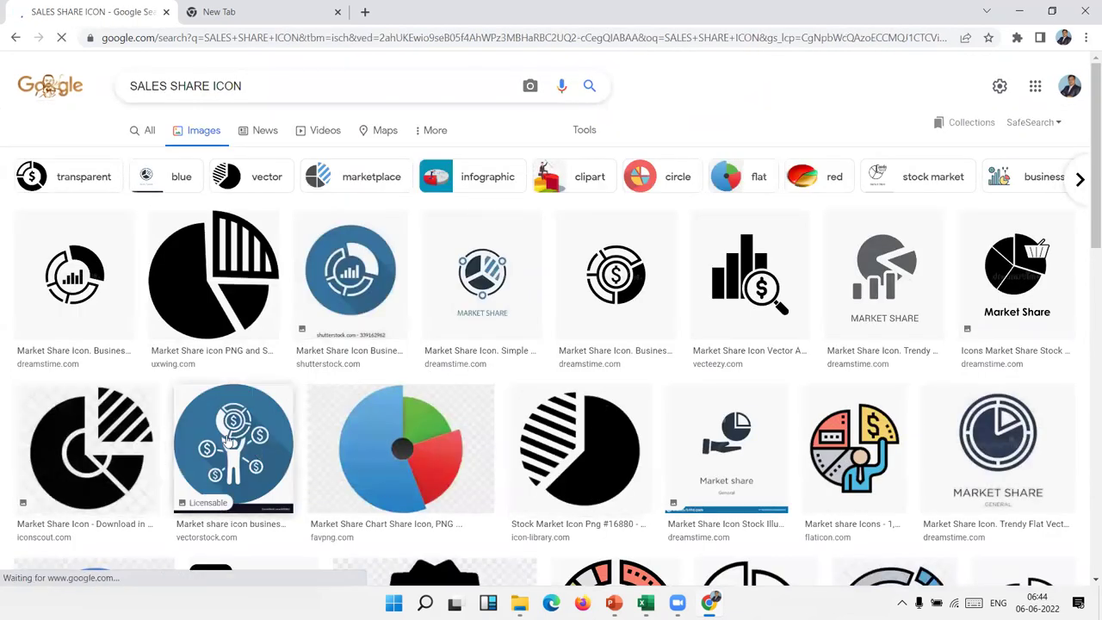
scroll(228, 441, down, 3)
scroll(228, 440, down, 2)
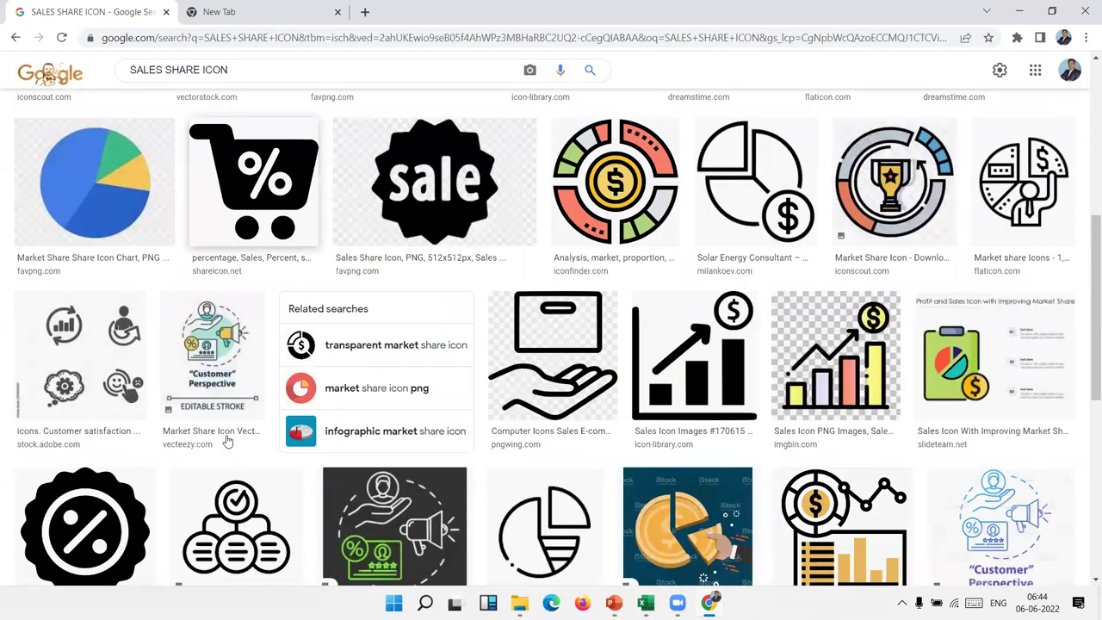
scroll(618, 547, up, 2)
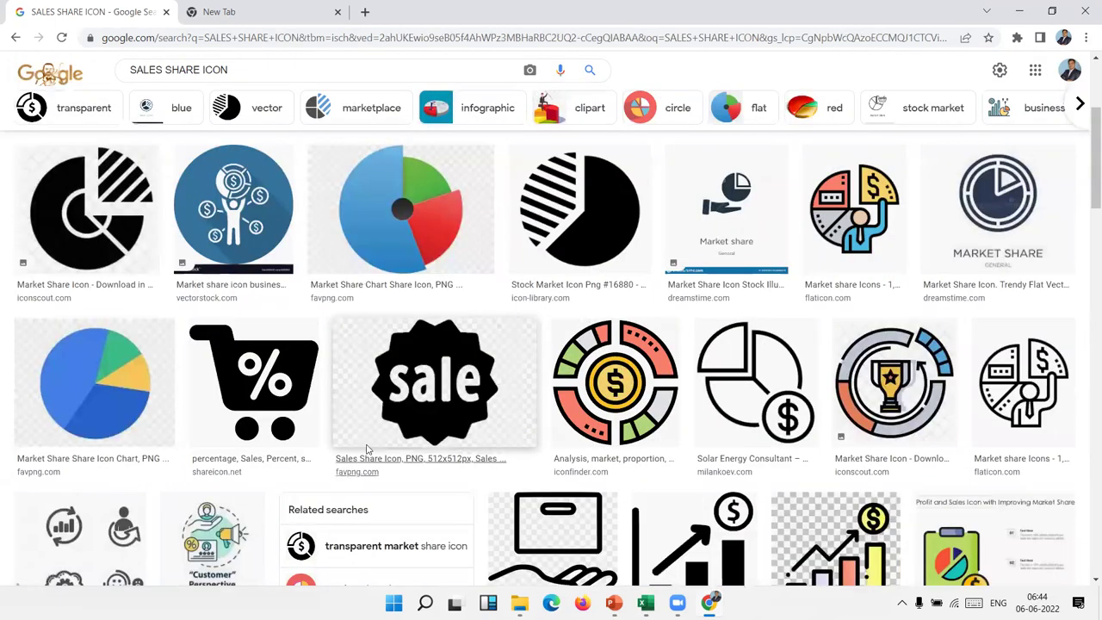
right_click(277, 394)
click(341, 329)
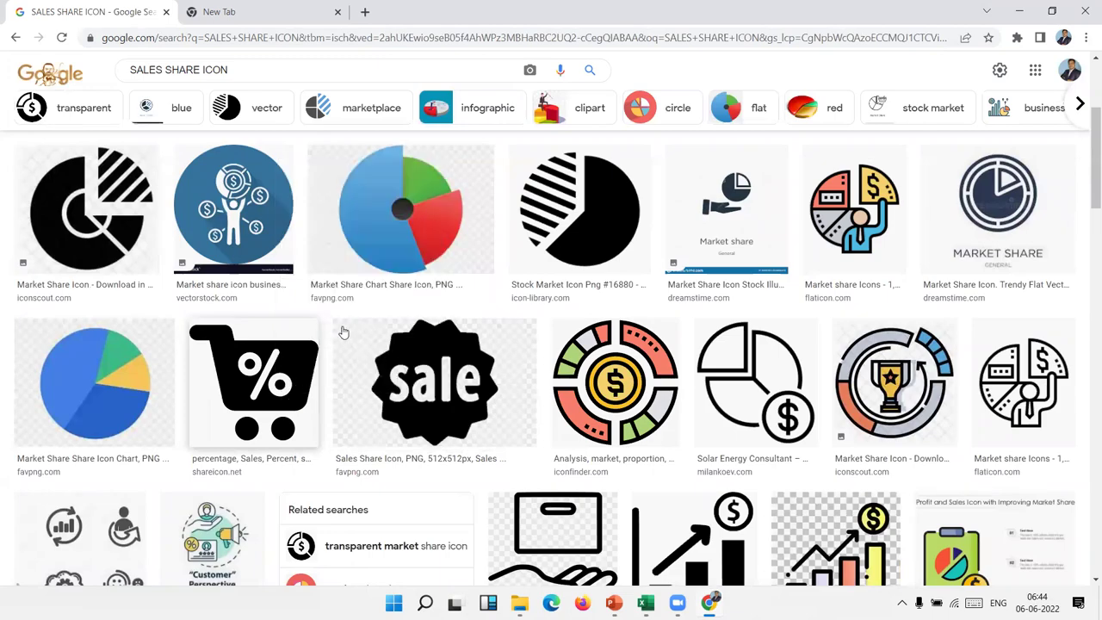
key(alt+Tab)
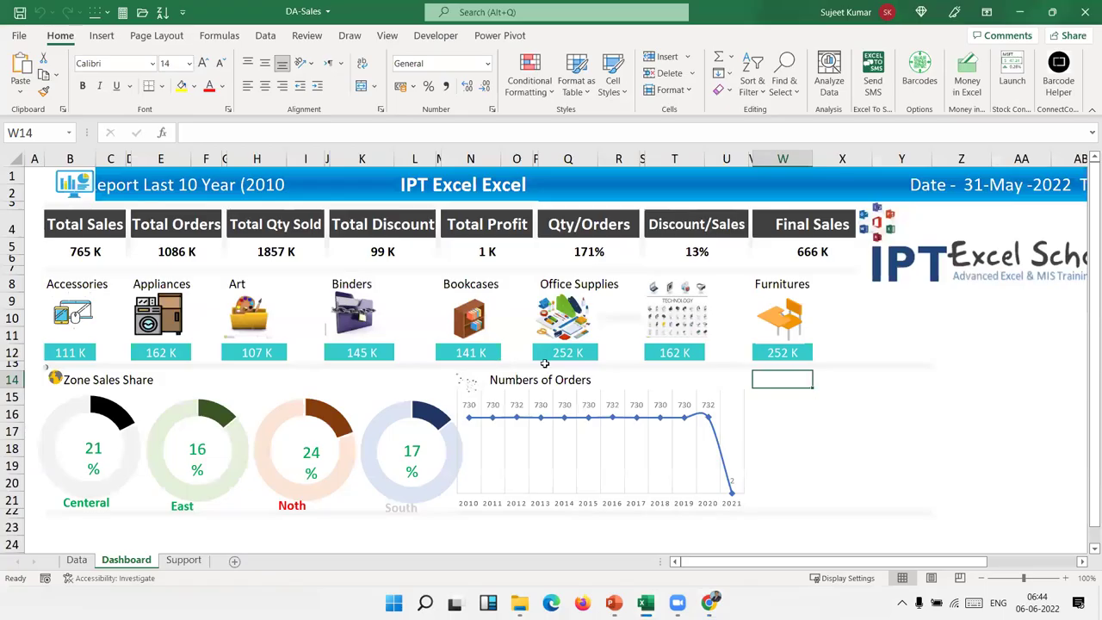
Paste the cart image into the dashboard and shrink it to a small icon at W14
key(ctrl+v)
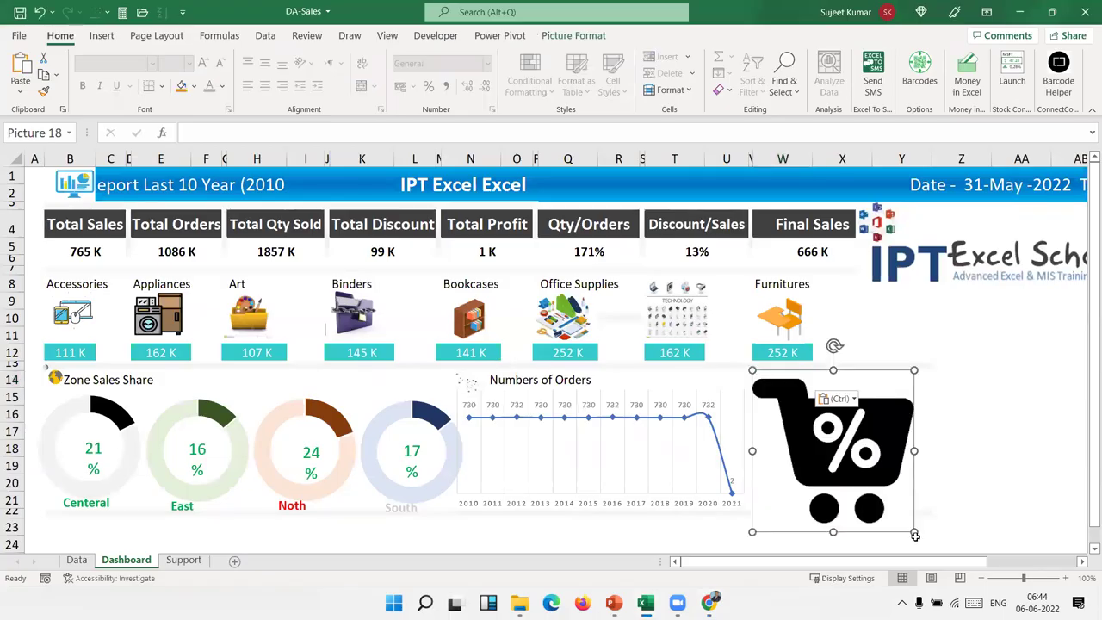
drag(914, 532, 773, 386)
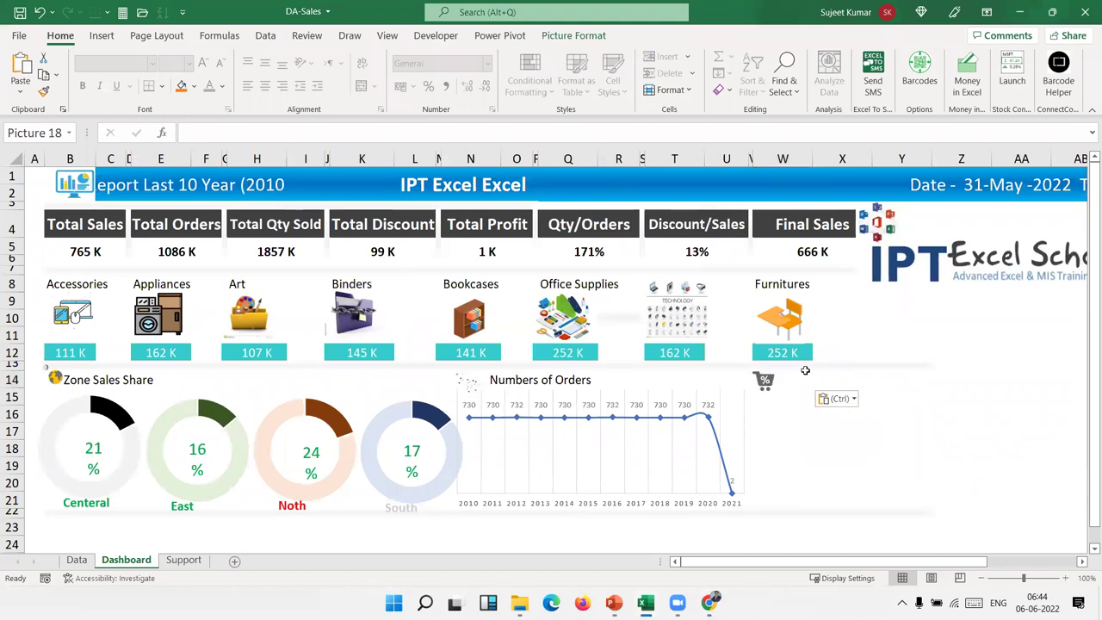
click(799, 375)
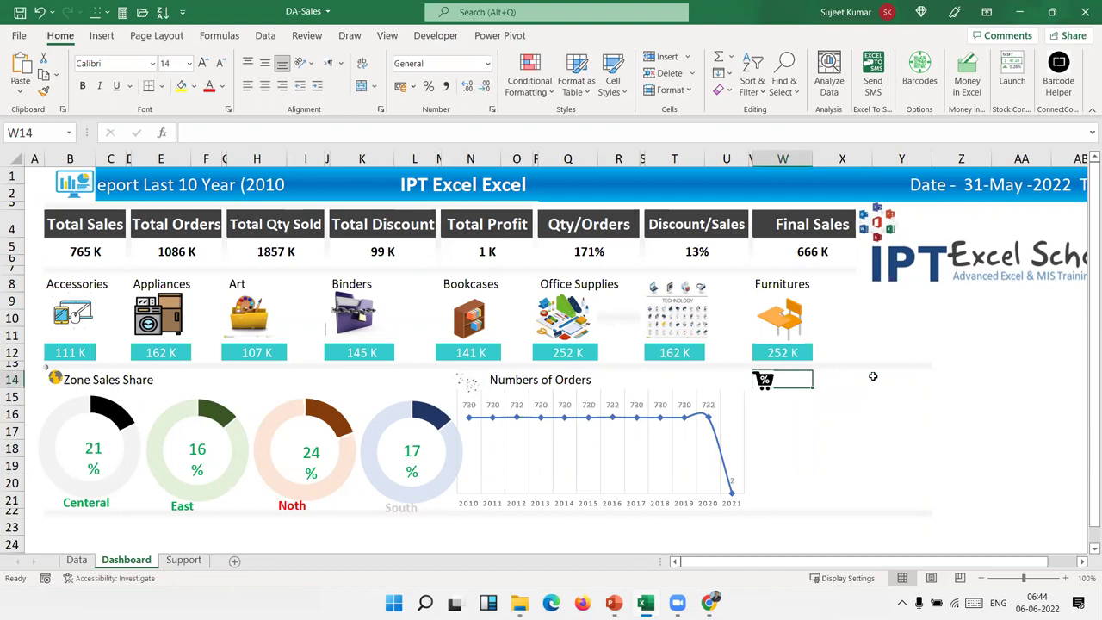
Merge W14:Y14 and enter a 'Sales Share' heading, left-aligned with two indents
drag(872, 376, 913, 378)
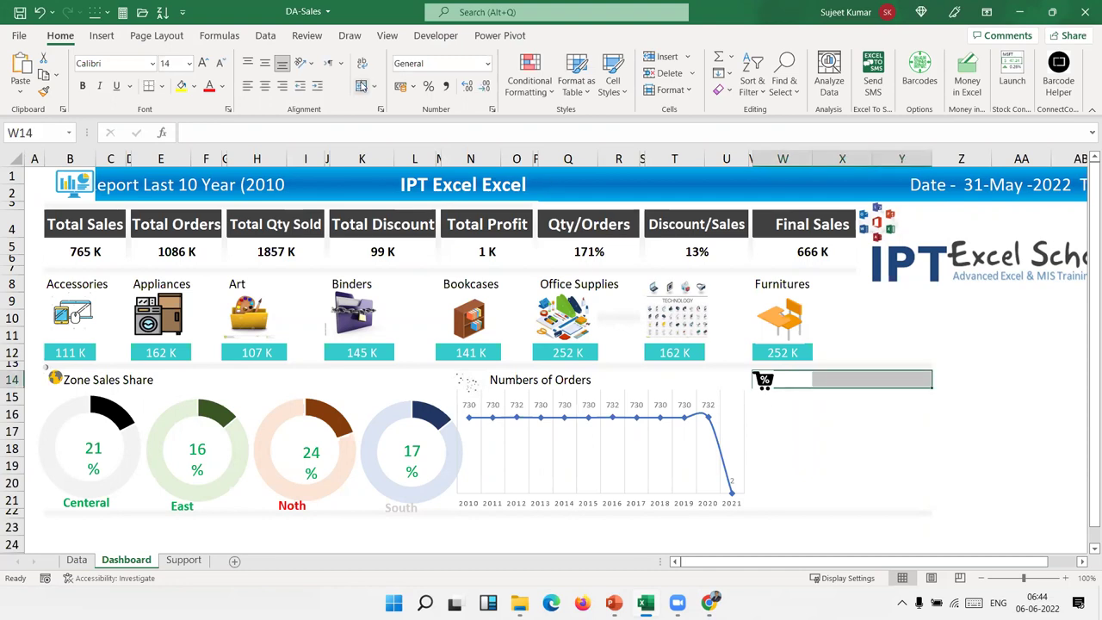
click(361, 86)
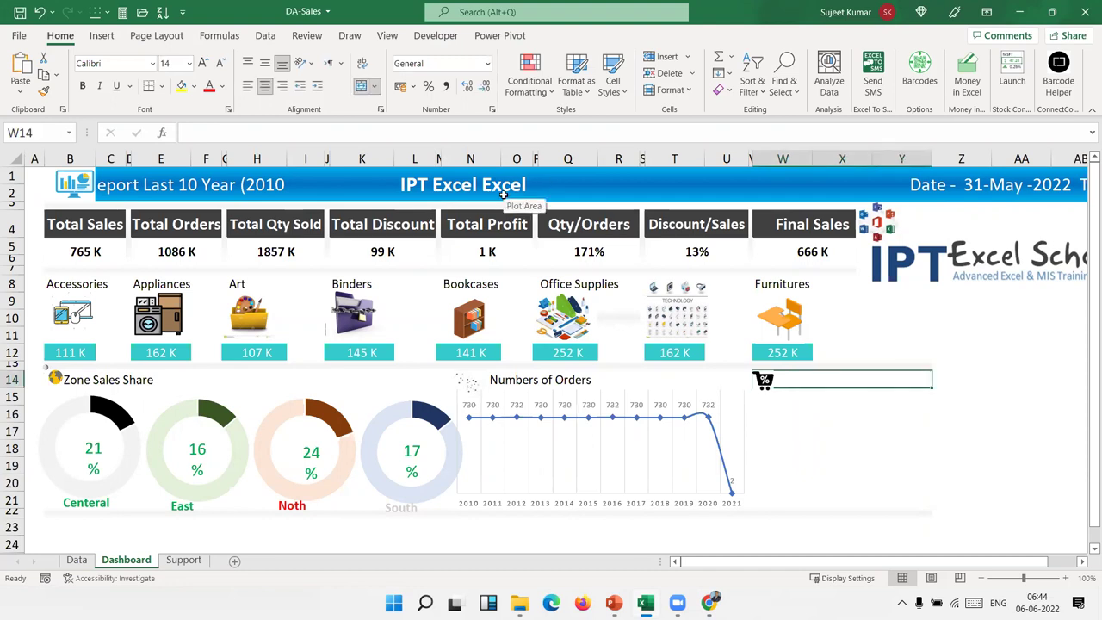
text(Sales)
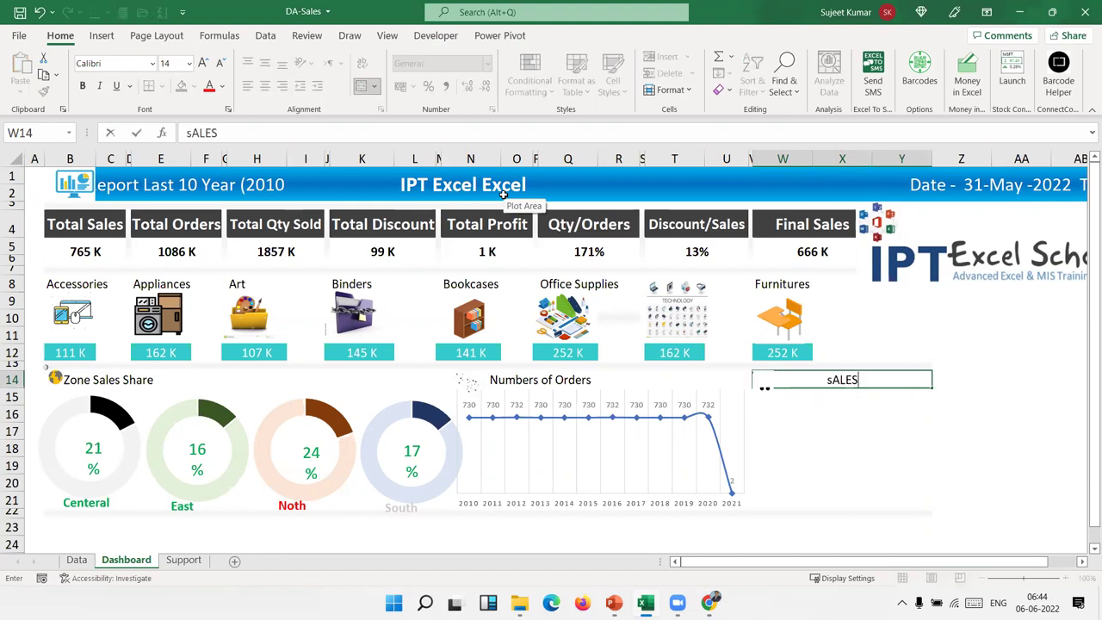
text( S)
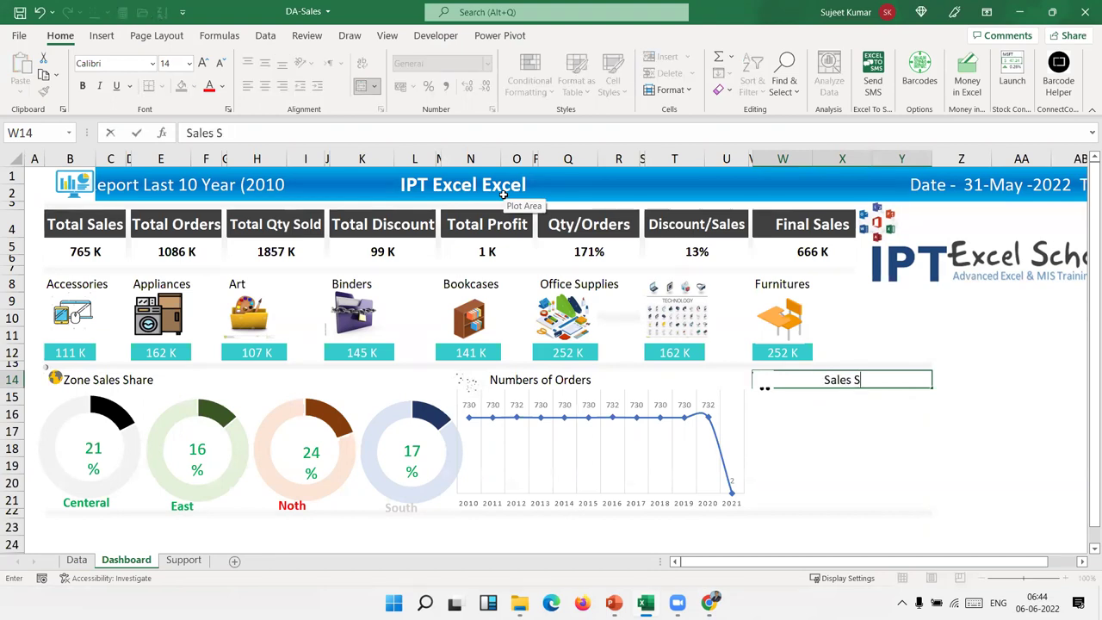
text(hare)
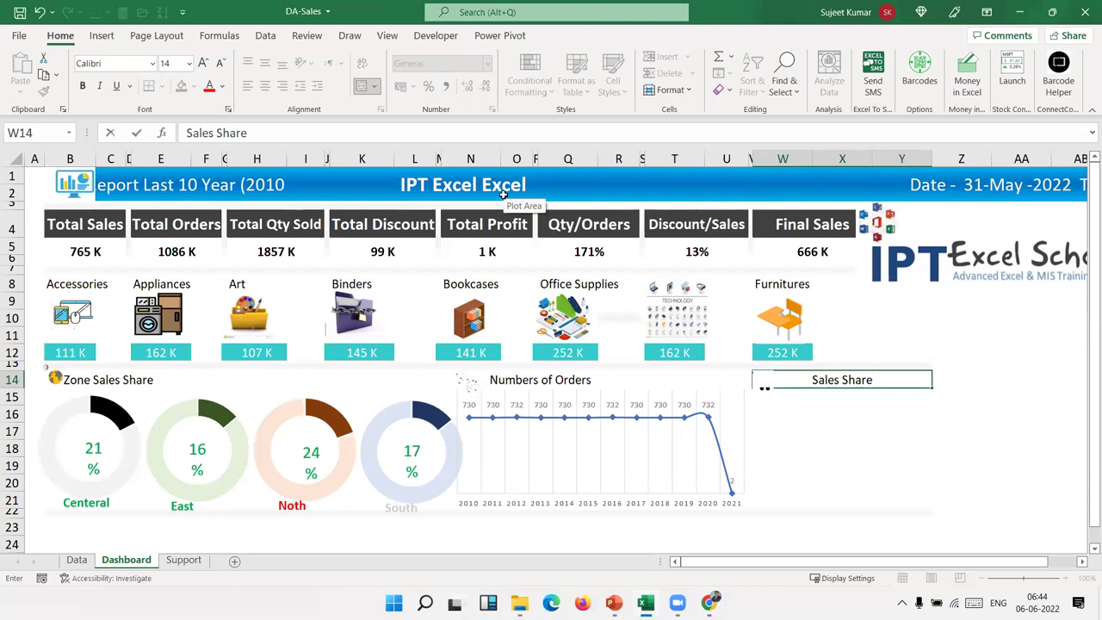
key(ctrl+Return)
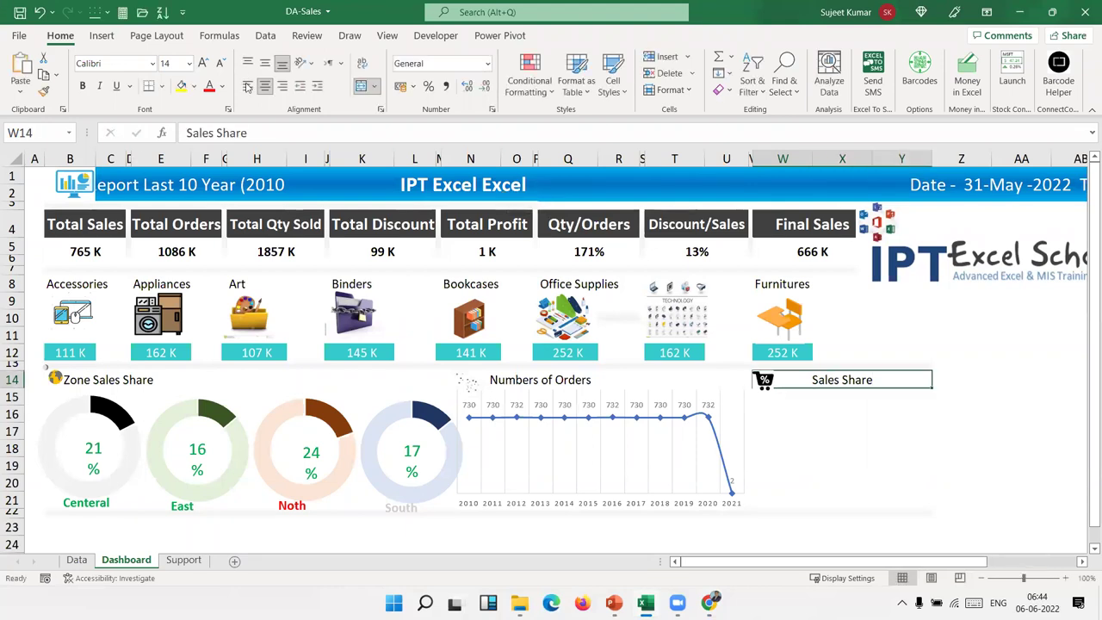
click(248, 86)
click(316, 86)
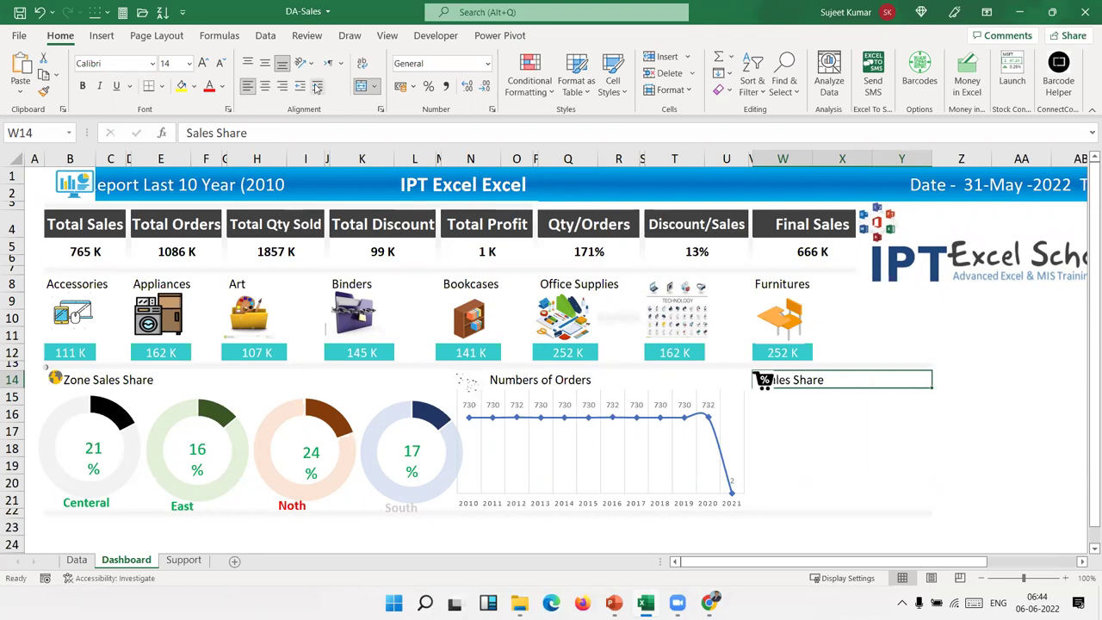
click(317, 87)
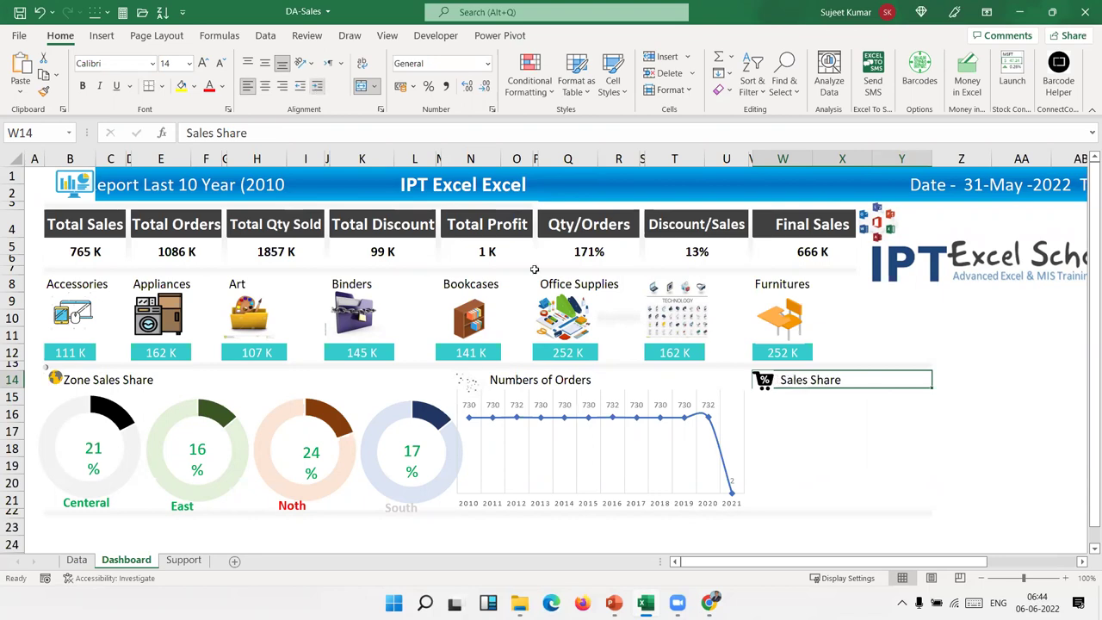
click(826, 433)
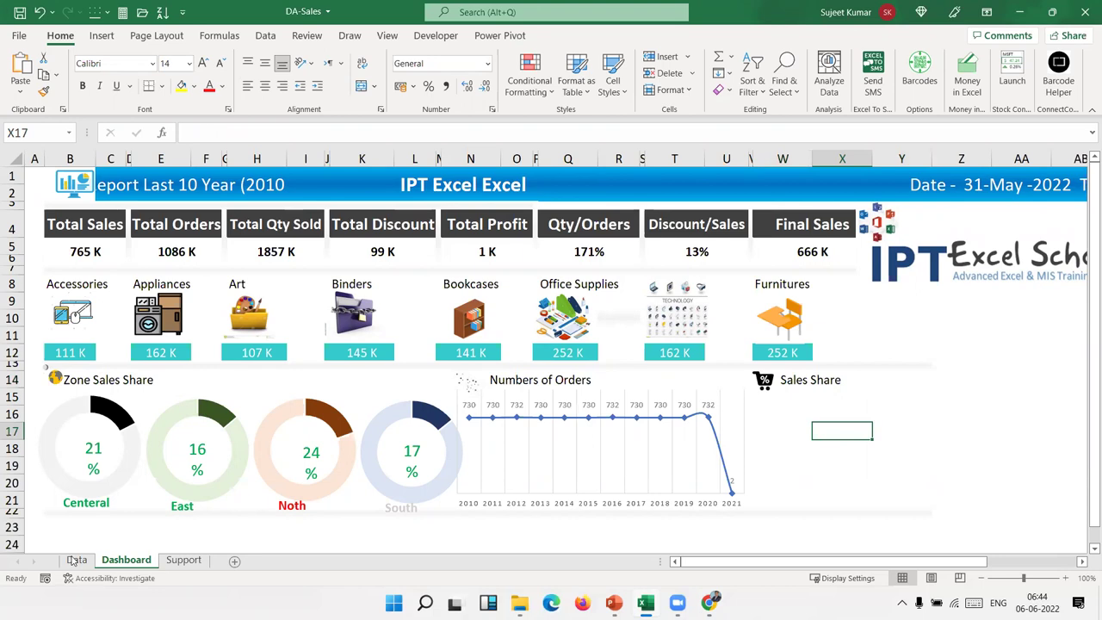
On the Support sheet, copy the yearly orders pivot and paste it at D29
key(ctrl+Page_Up)
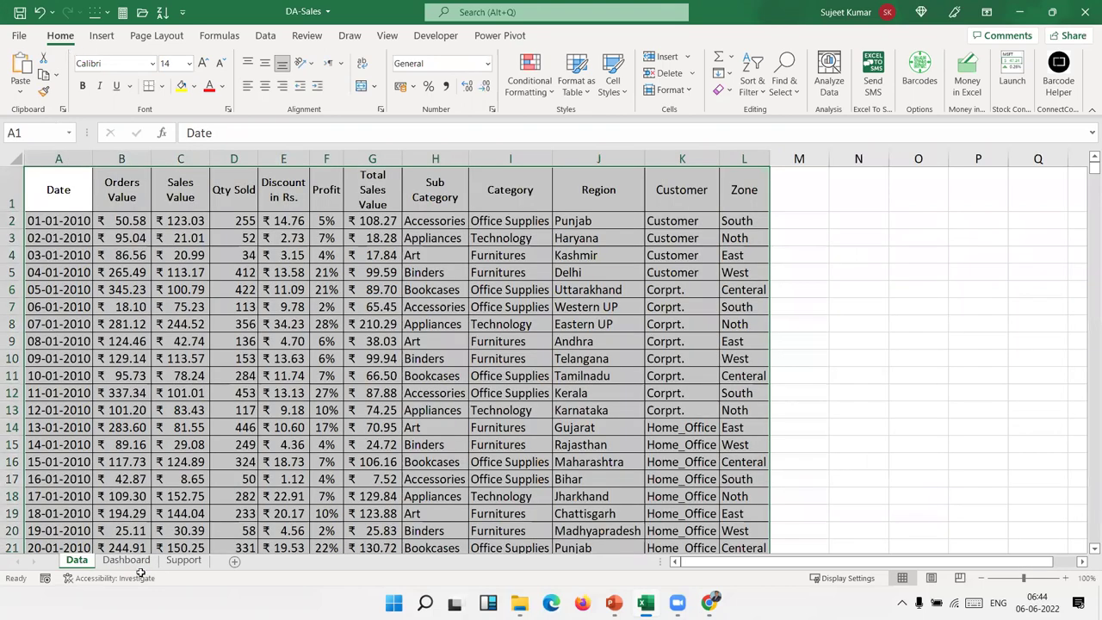
key(ctrl+Page_Down)
key(ctrl+Page_Down)
click(54, 315)
key(ctrl+a)
key(ctrl+c)
click(344, 314)
key(ctrl+v)
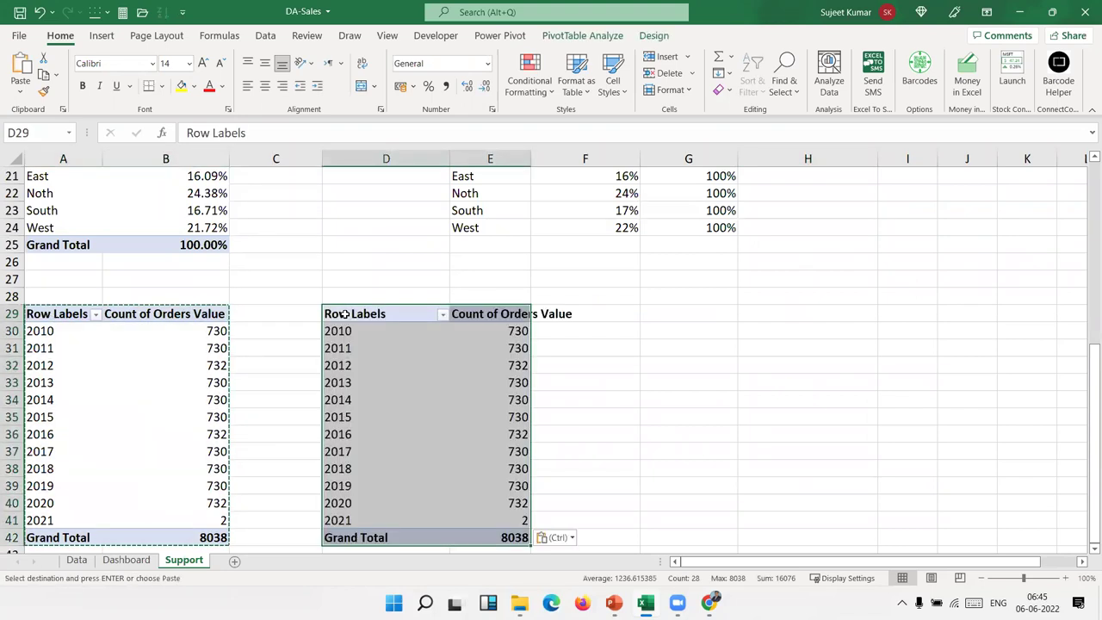
key(Down)
key(Down)
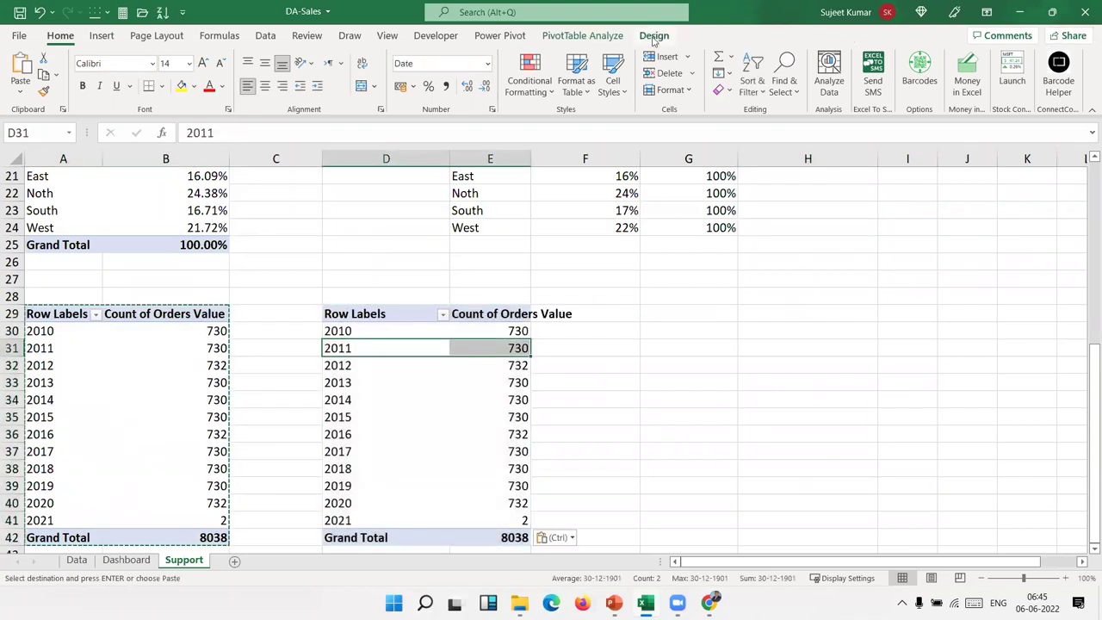
In the copied pivot, replace Date with Customer in the Rows area
scroll(871, 105, down, 11)
scroll(906, 97, up, 1)
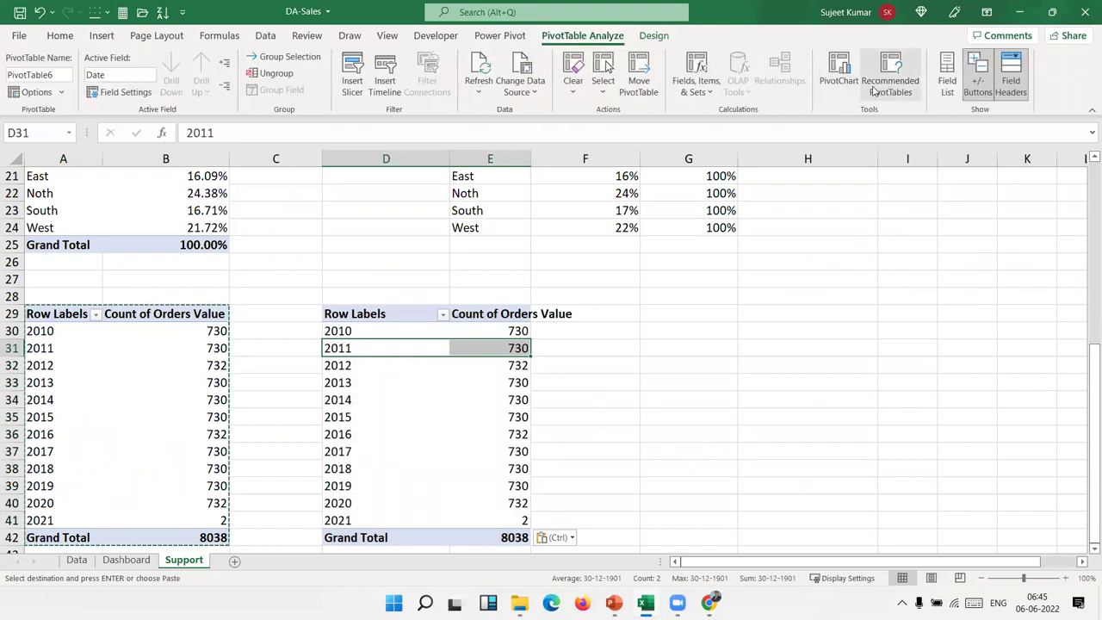
click(838, 71)
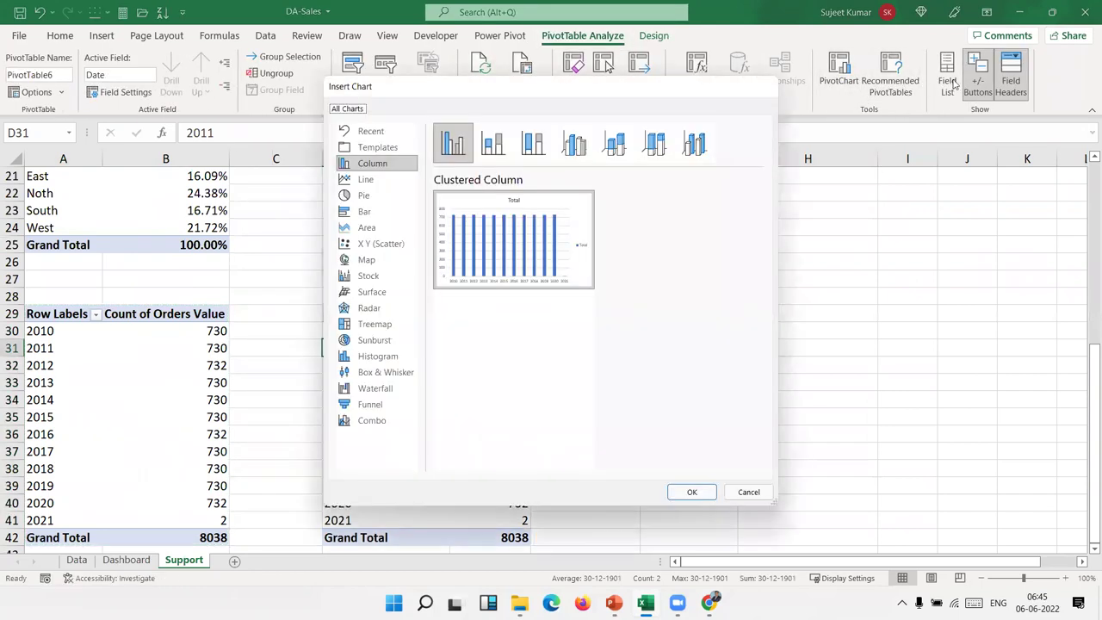
key(Escape)
click(950, 81)
drag(887, 497, 998, 284)
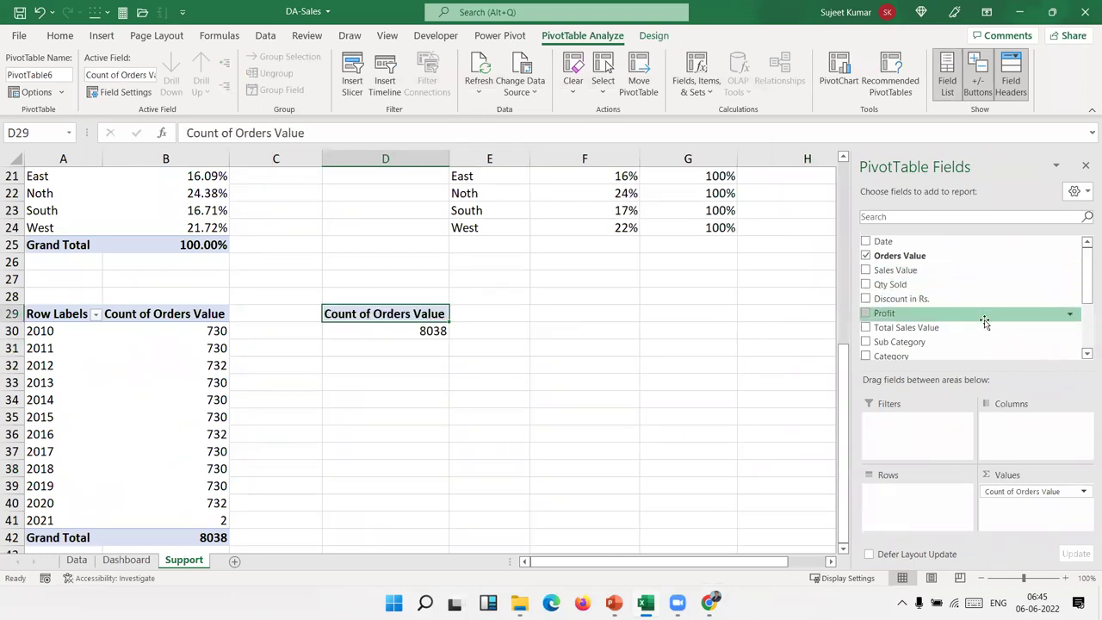
scroll(985, 322, down, 3)
drag(973, 289, 911, 505)
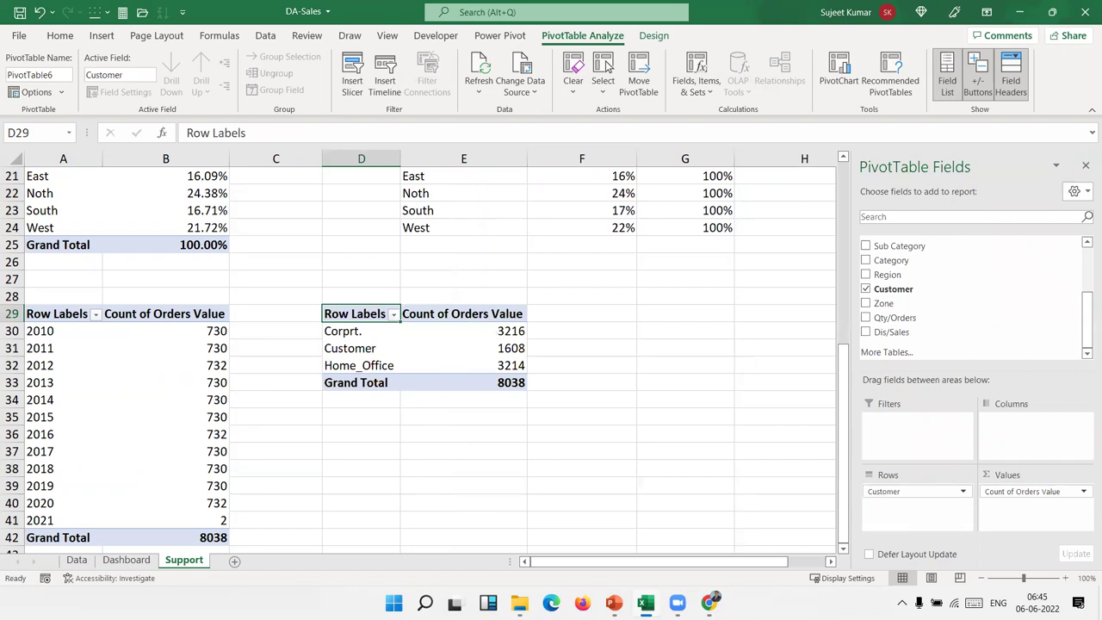
Sort the customer pivot by order count, largest to smallest
right_click(511, 334)
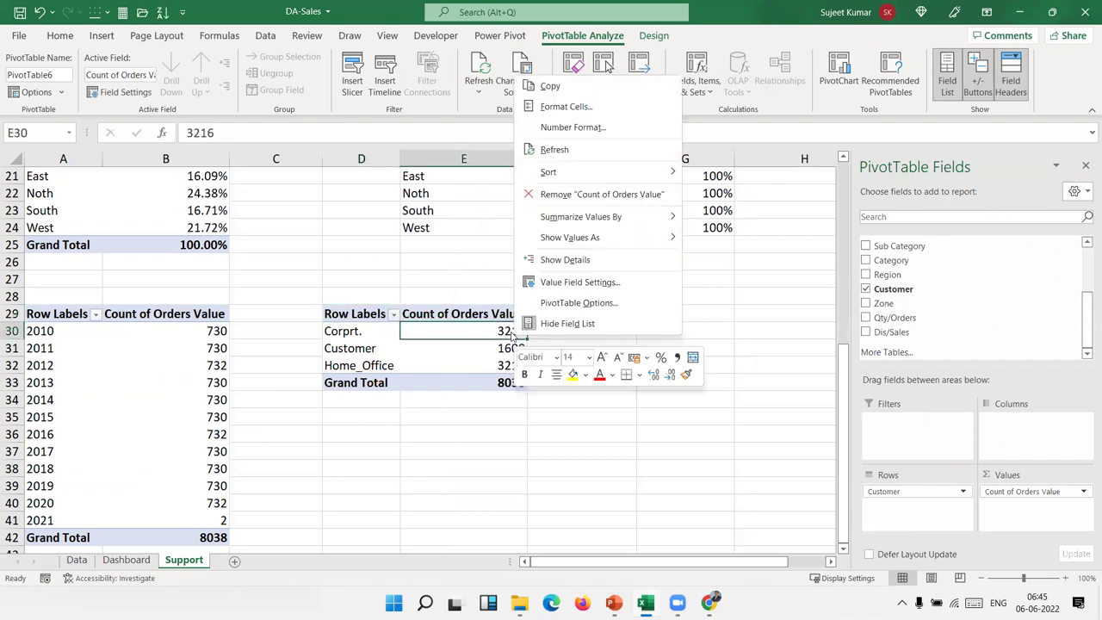
mouse_move(574, 172)
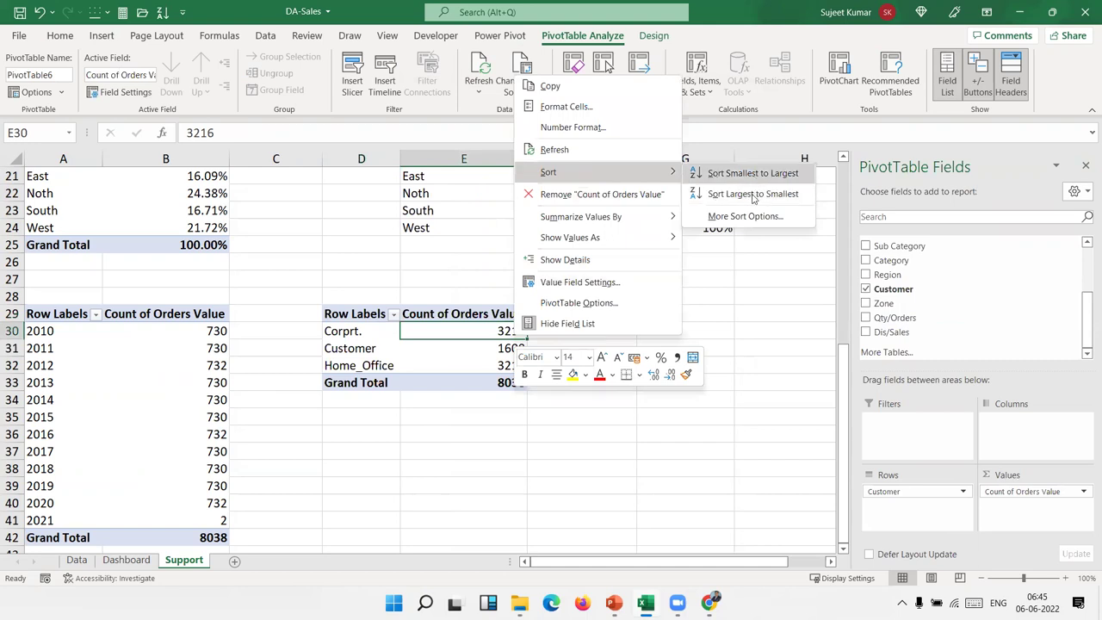
click(752, 194)
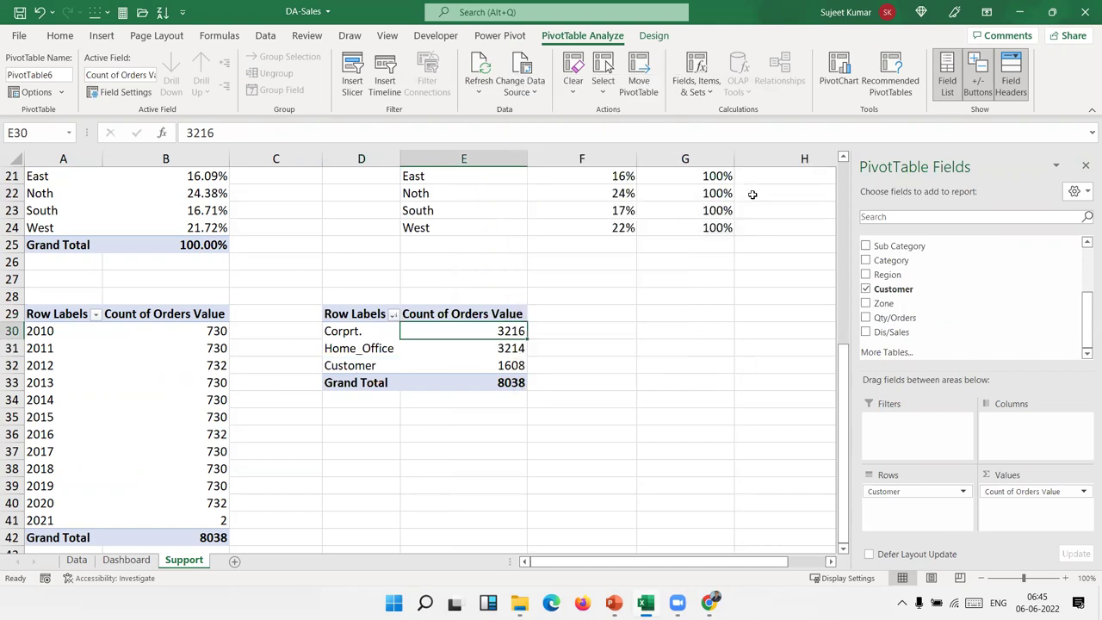
click(1085, 166)
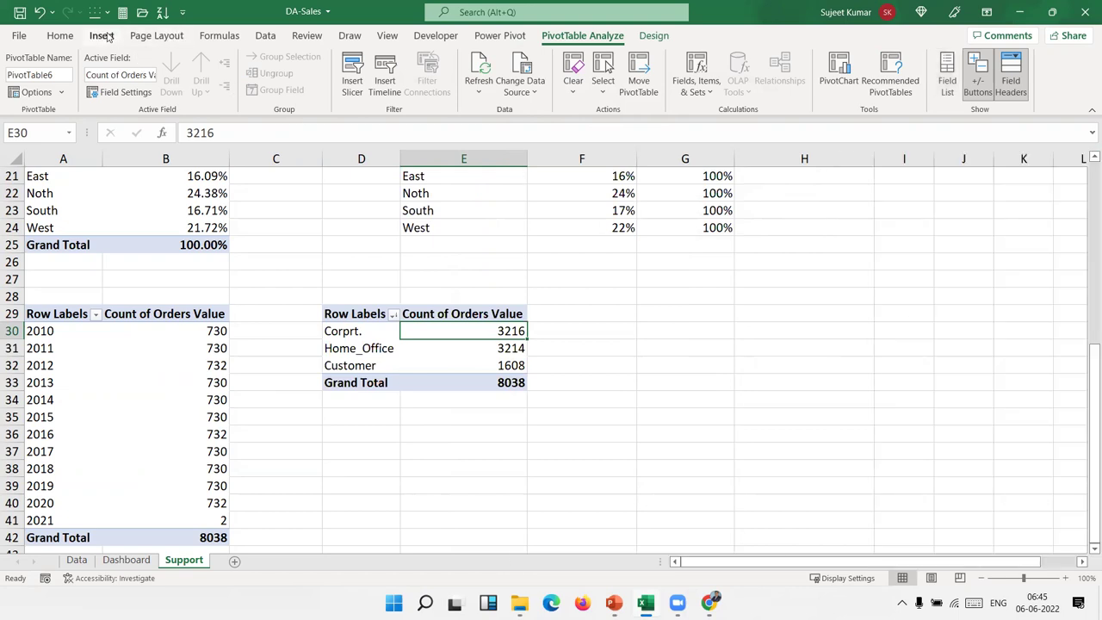
Insert a clustered column chart of the pivot and shift it slightly right
click(101, 36)
click(512, 59)
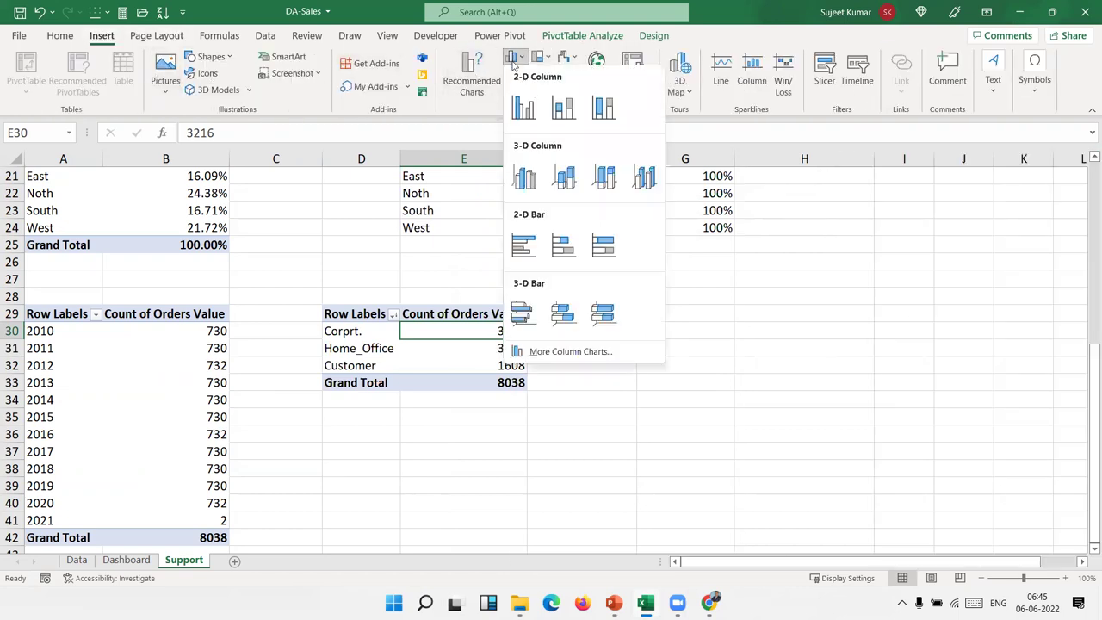
click(524, 109)
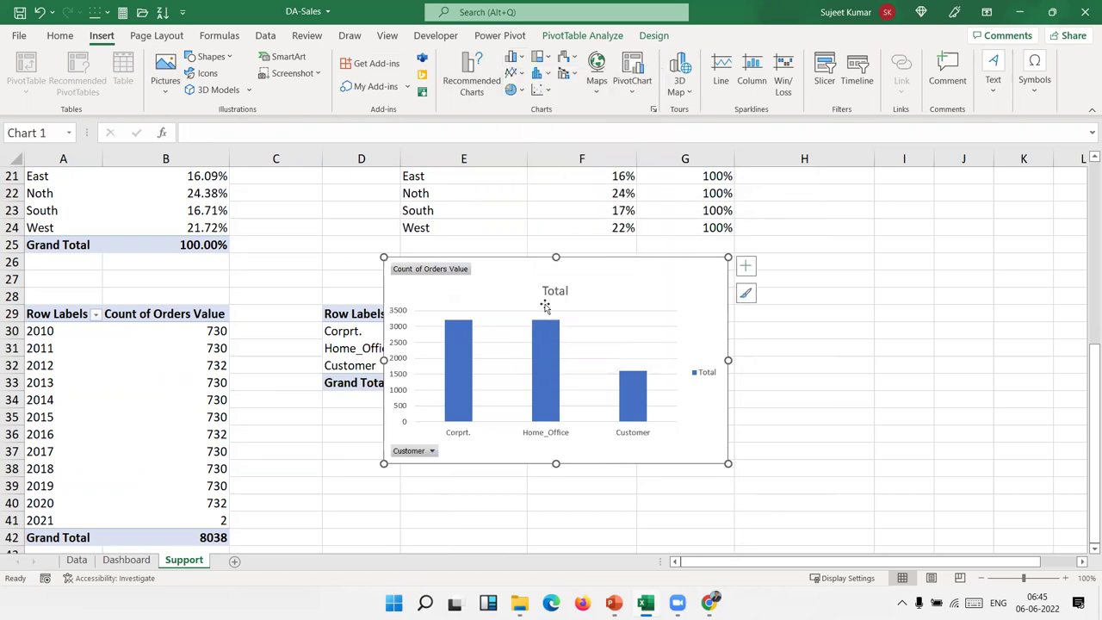
drag(519, 277, 613, 267)
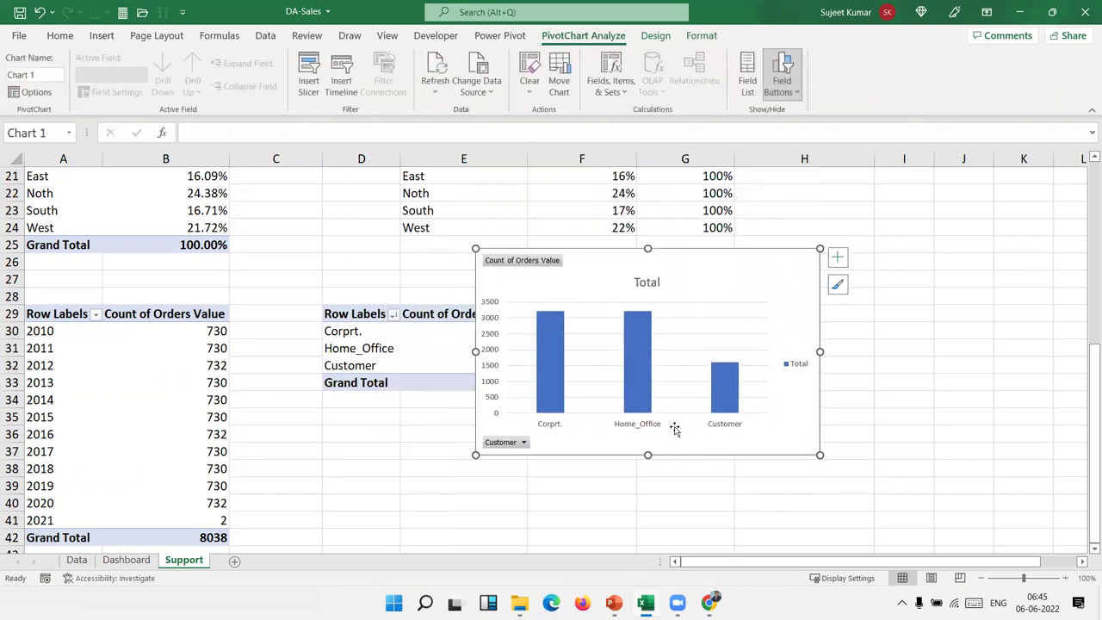
Hide all field buttons on the customer chart
right_click(504, 444)
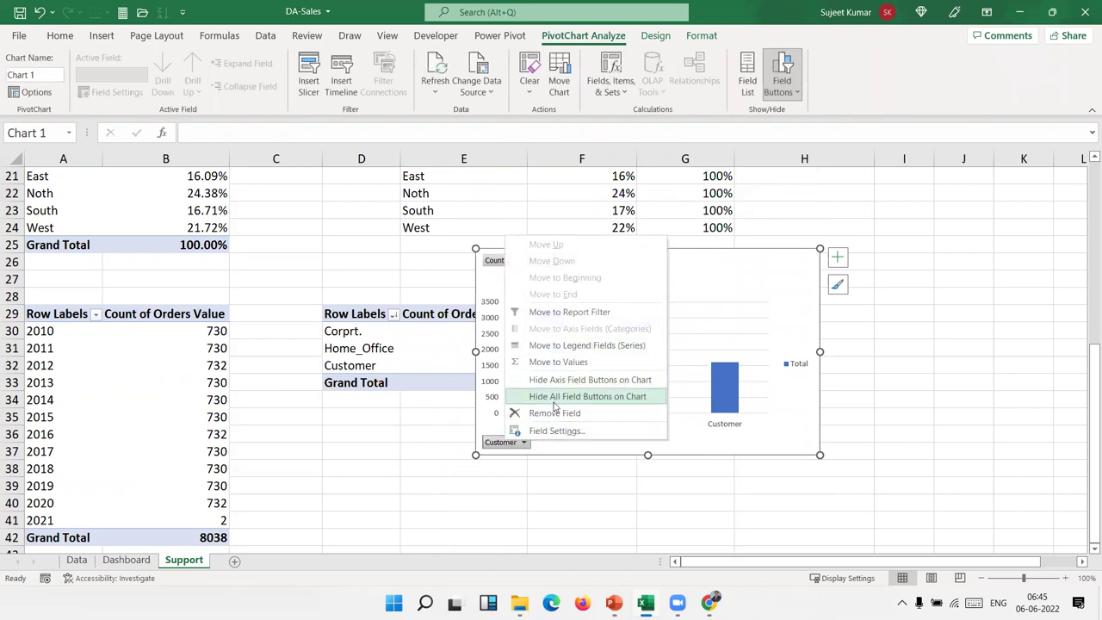
click(555, 401)
click(643, 262)
Remove the chart gridlines using the Chart Elements list
click(840, 258)
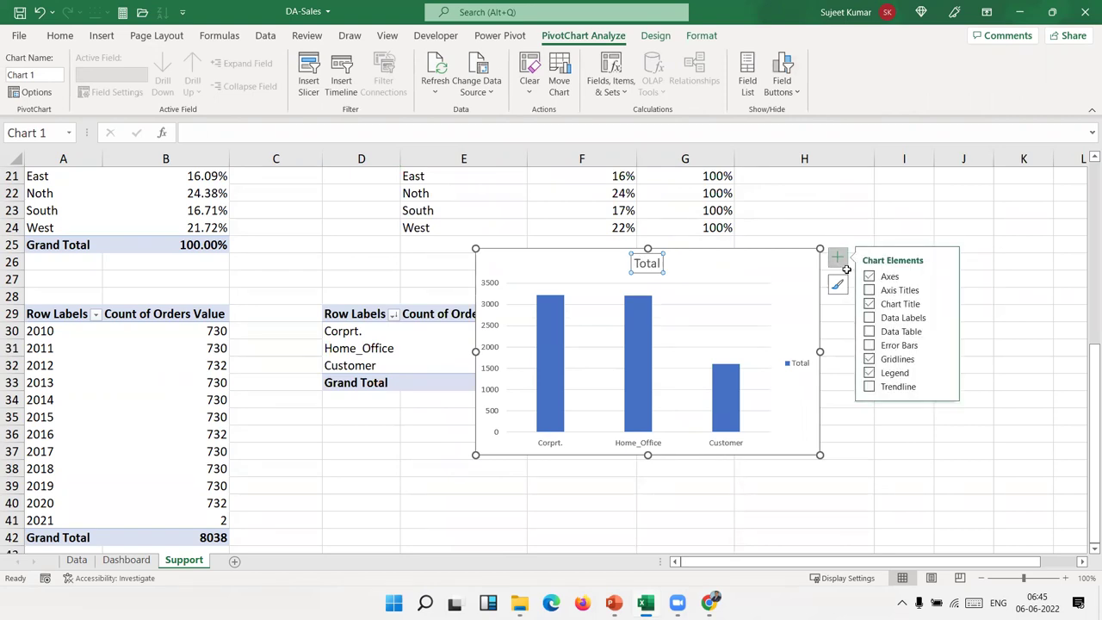
click(867, 317)
click(868, 318)
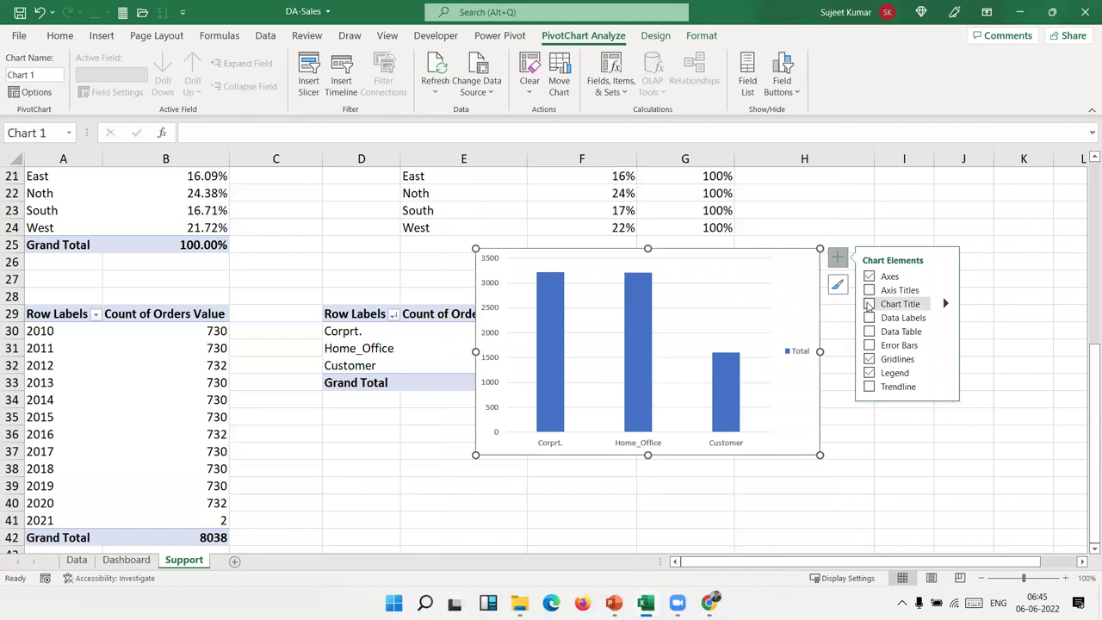
click(869, 276)
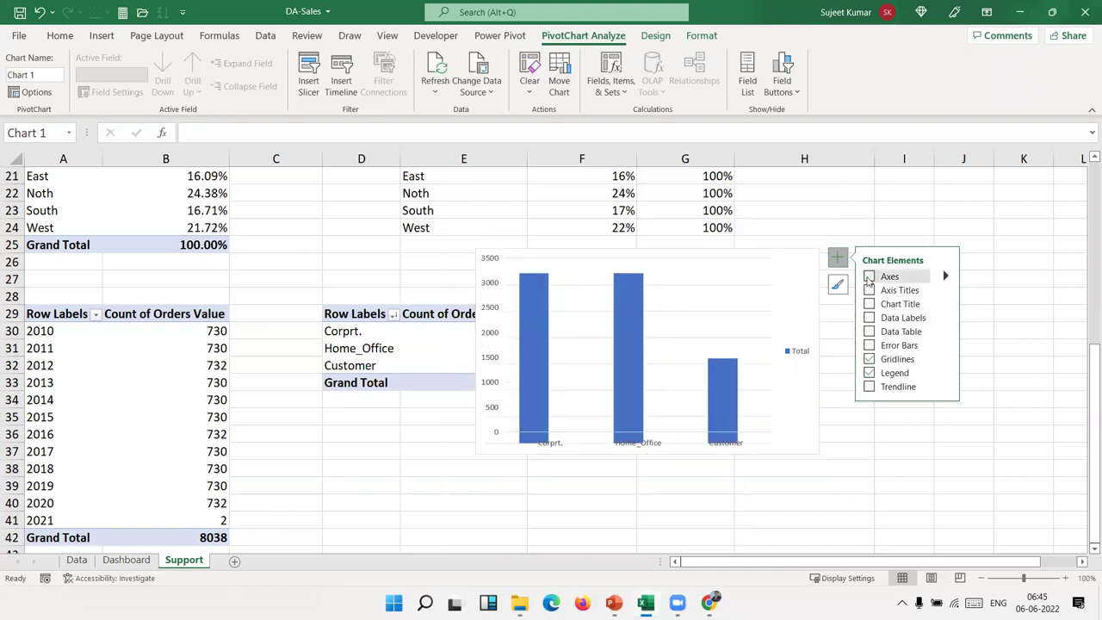
click(869, 276)
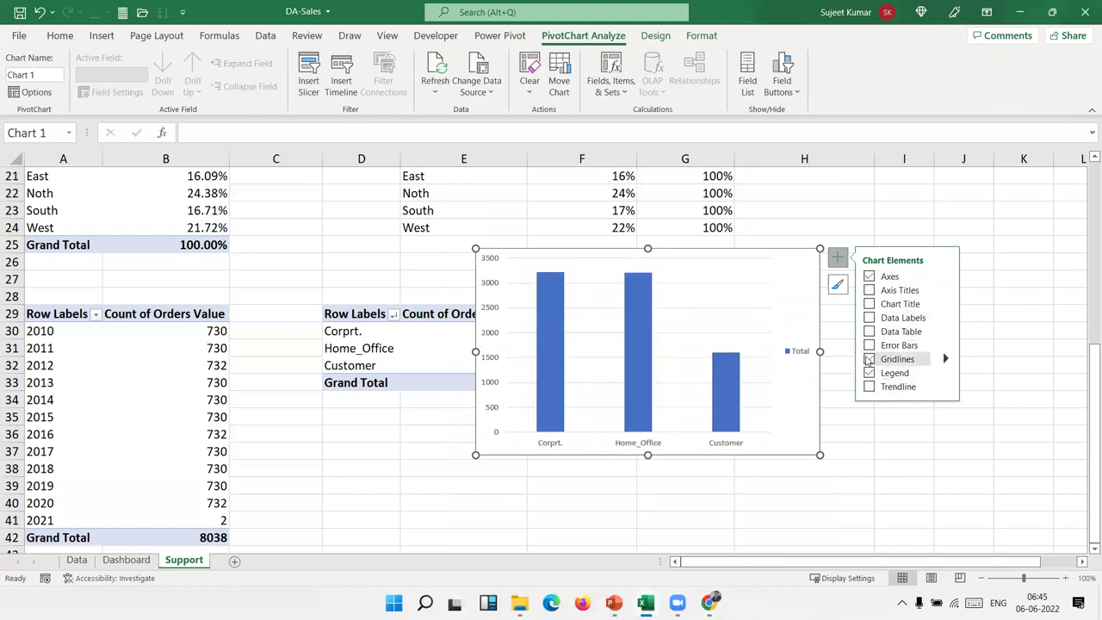
click(869, 358)
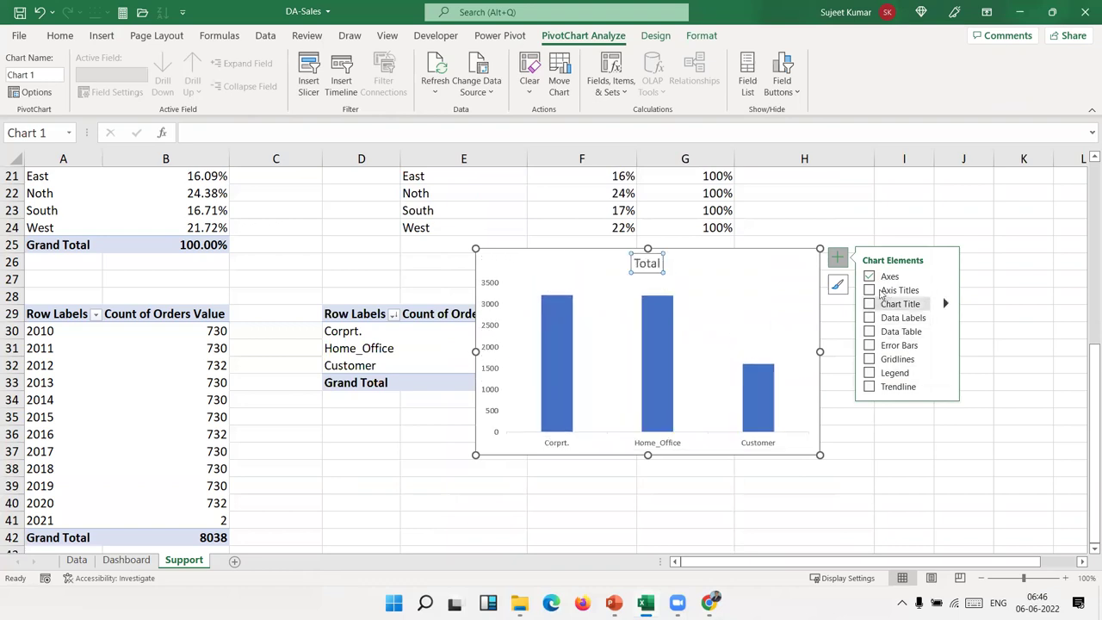
Delete the vertical value axis, leaving the chart style unchanged
click(489, 290)
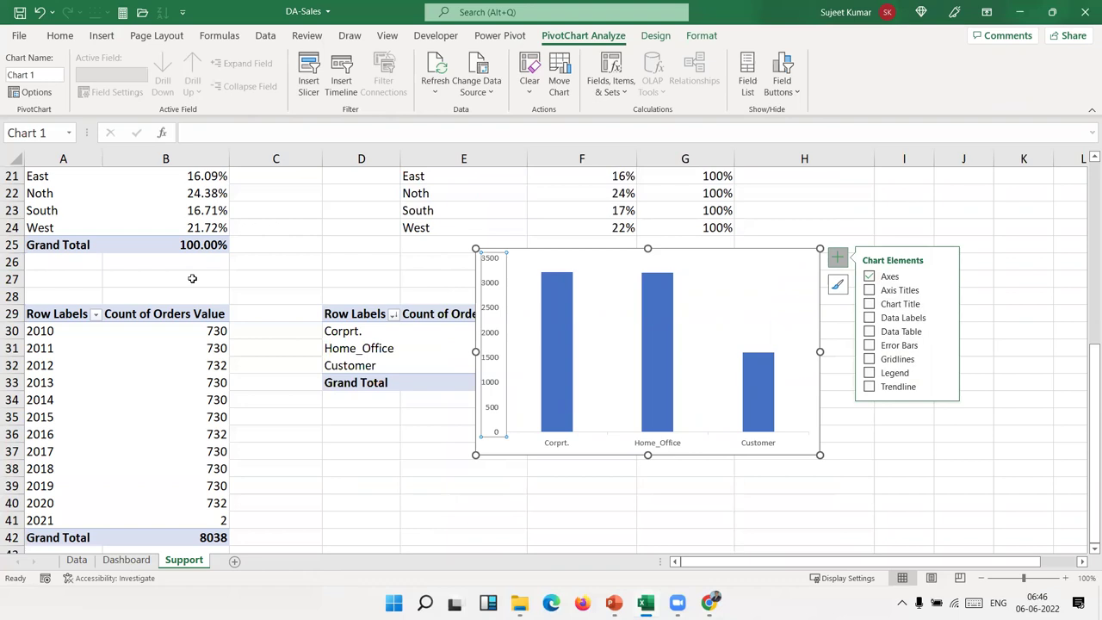
key(Delete)
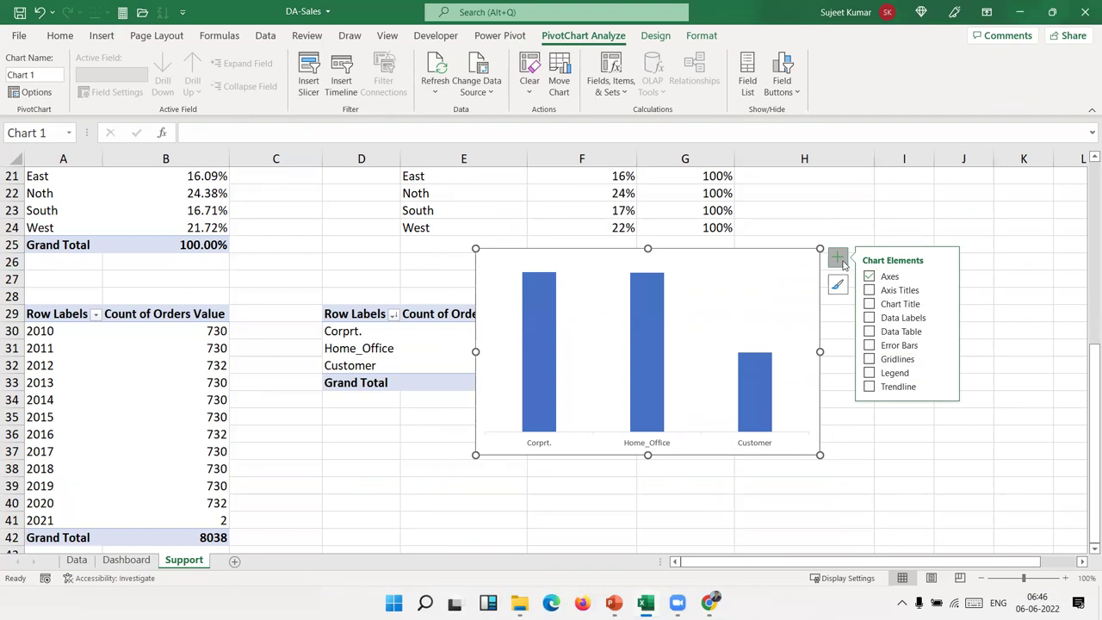
click(769, 285)
click(838, 284)
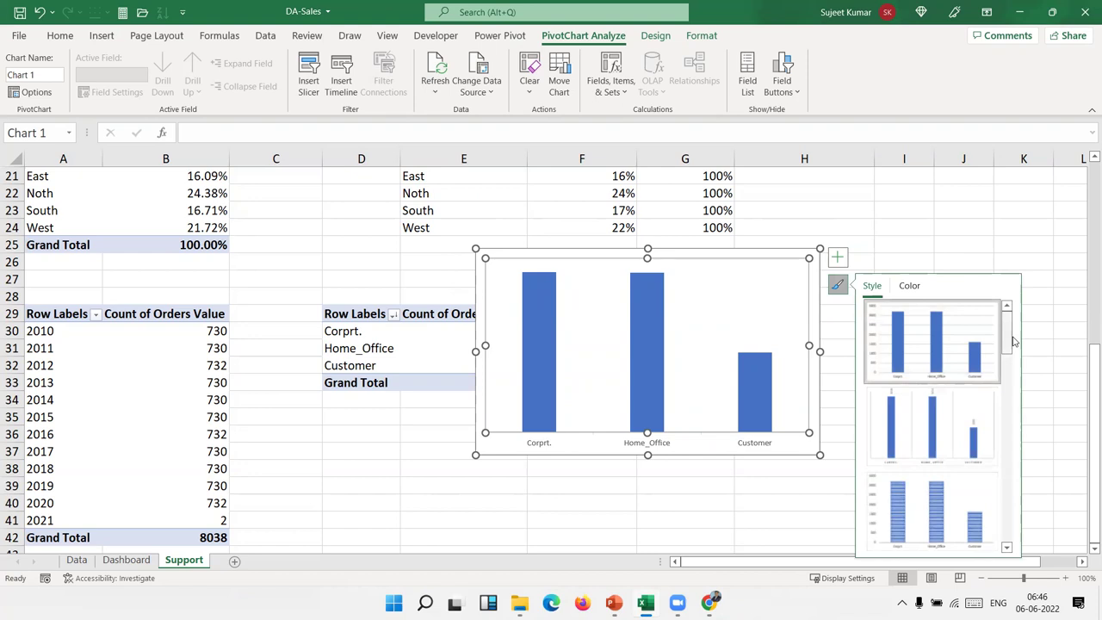
drag(1013, 341, 1011, 395)
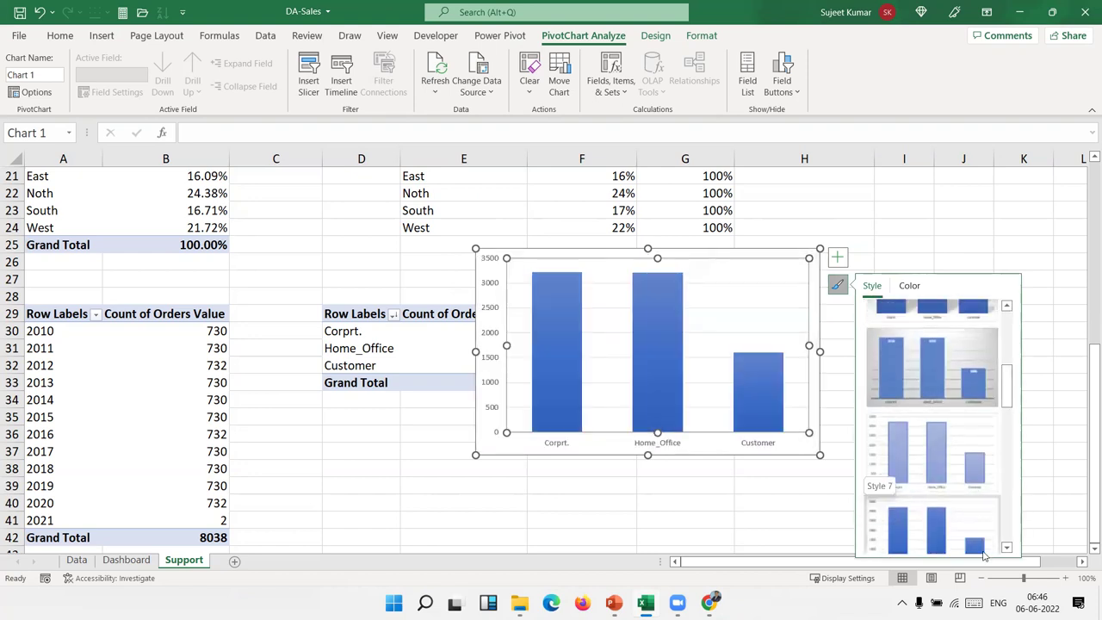
click(775, 503)
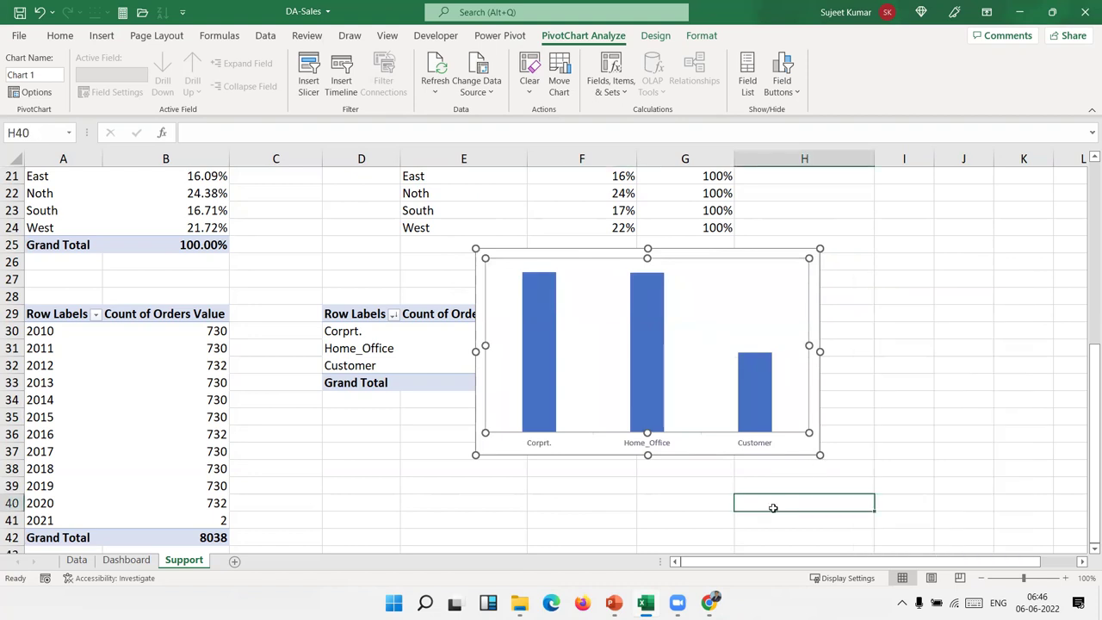
click(807, 445)
Reduce the column series gap width to 15% so the bars are wider
right_click(754, 422)
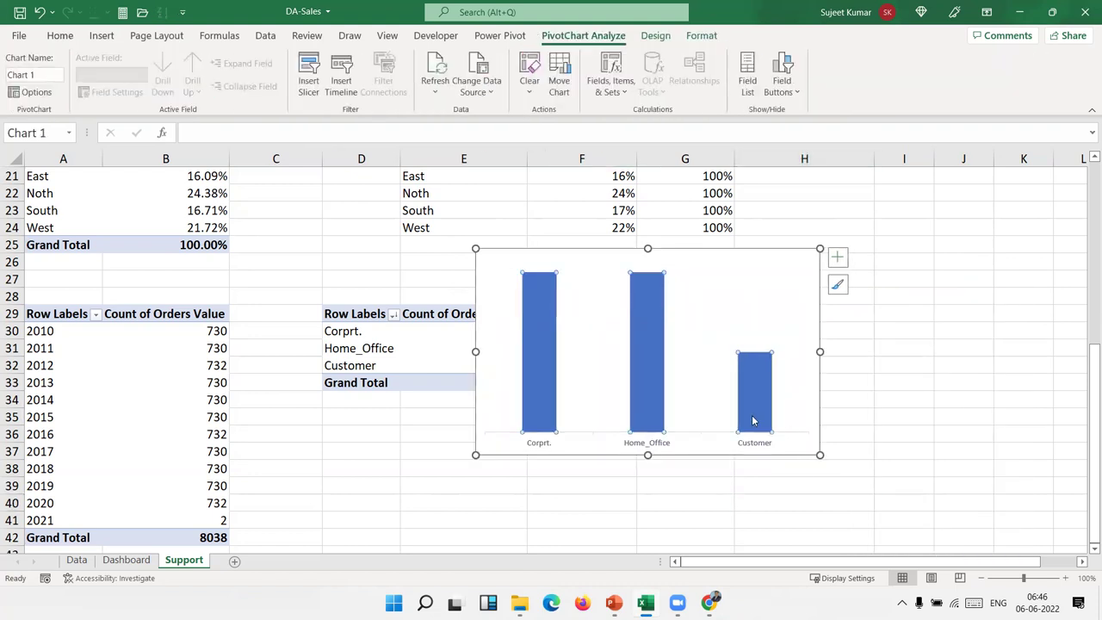
key(Escape)
key(ctrl+1)
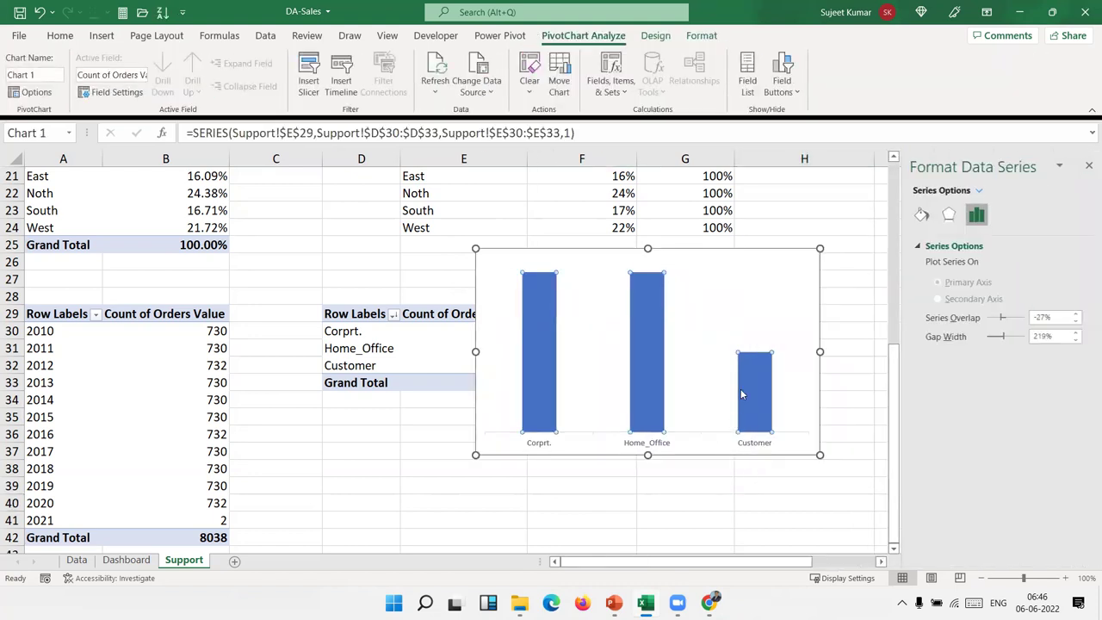
drag(998, 339, 991, 340)
drag(990, 339, 986, 339)
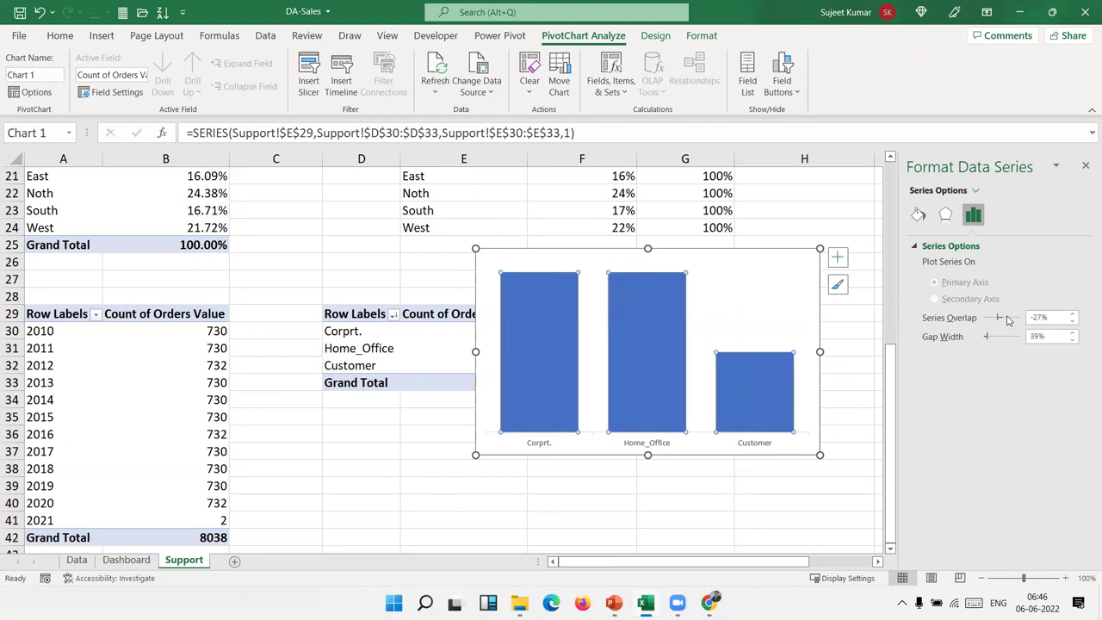
mouse_move(996, 320)
mouse_down()
mouse_move(1014, 321)
mouse_move(972, 320)
mouse_up()
click(986, 338)
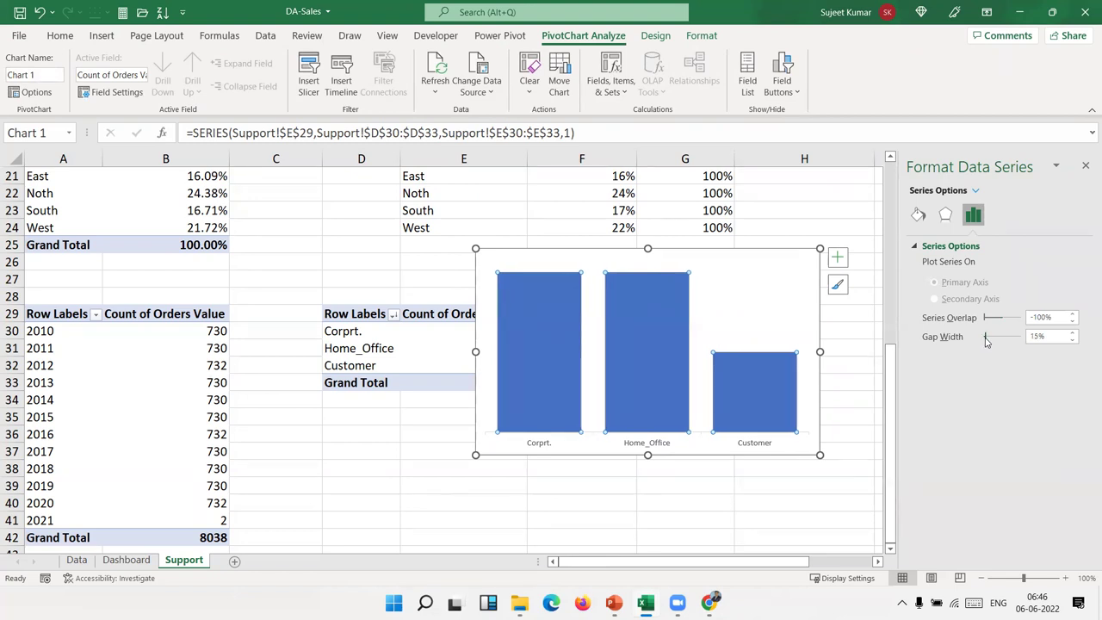
Add data labels showing 3216, 3214 and 1608 above the bars
right_click(679, 345)
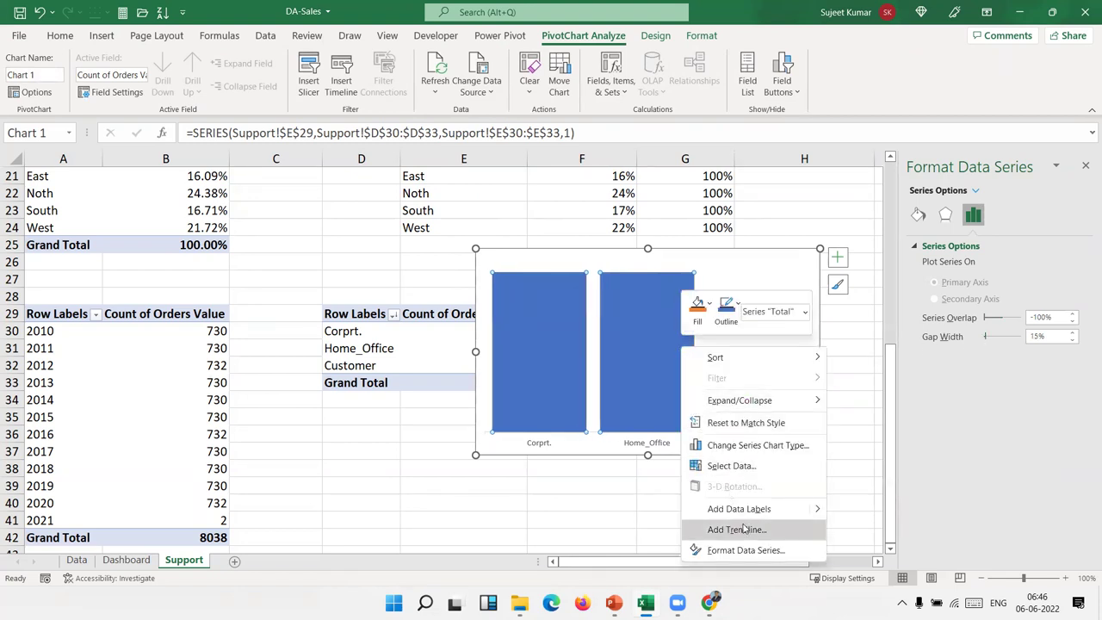
click(739, 509)
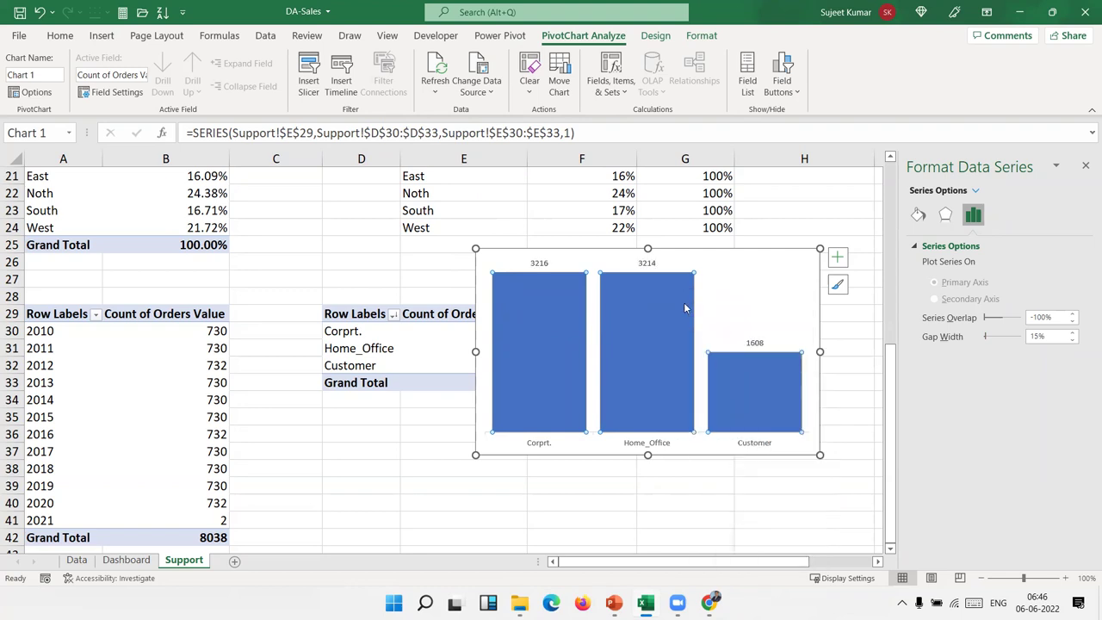
click(651, 264)
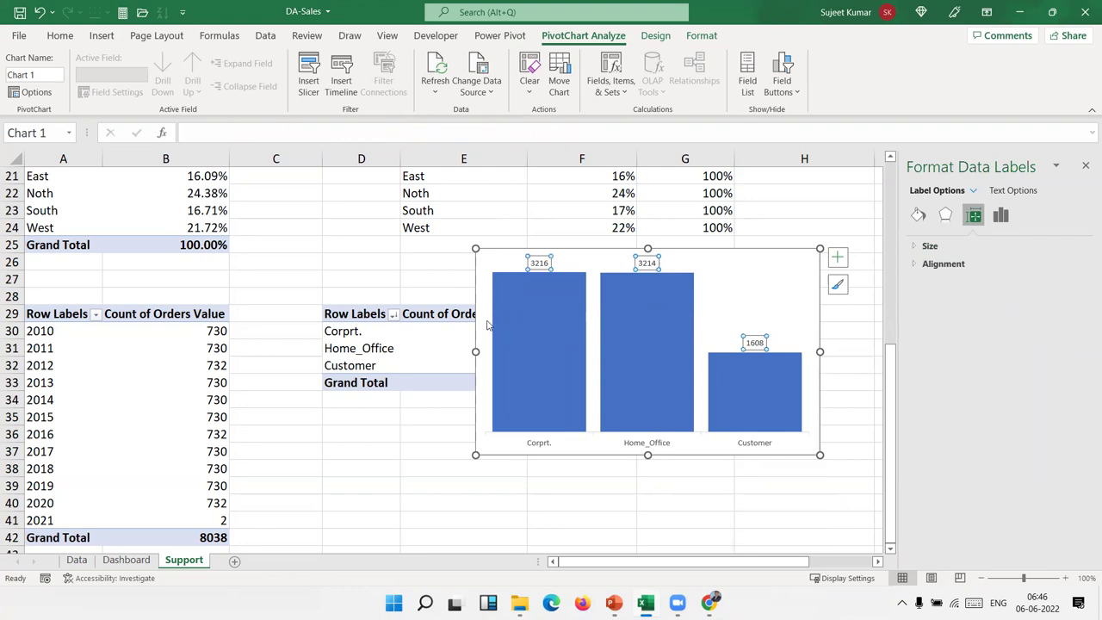
Move the customer chart down below the customer pivot
click(435, 336)
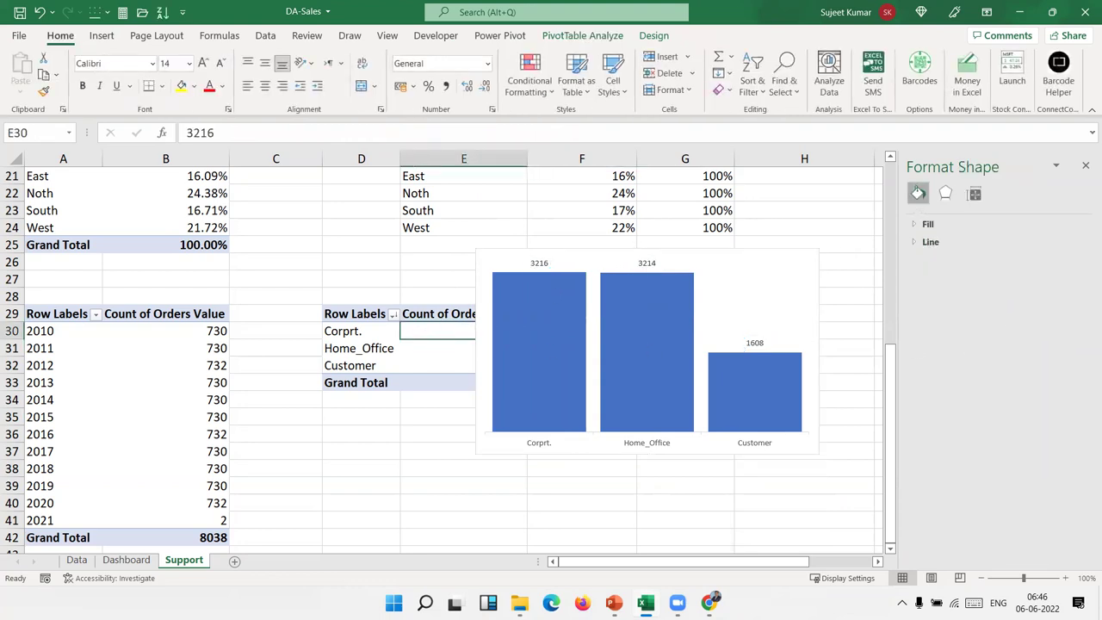
click(1085, 167)
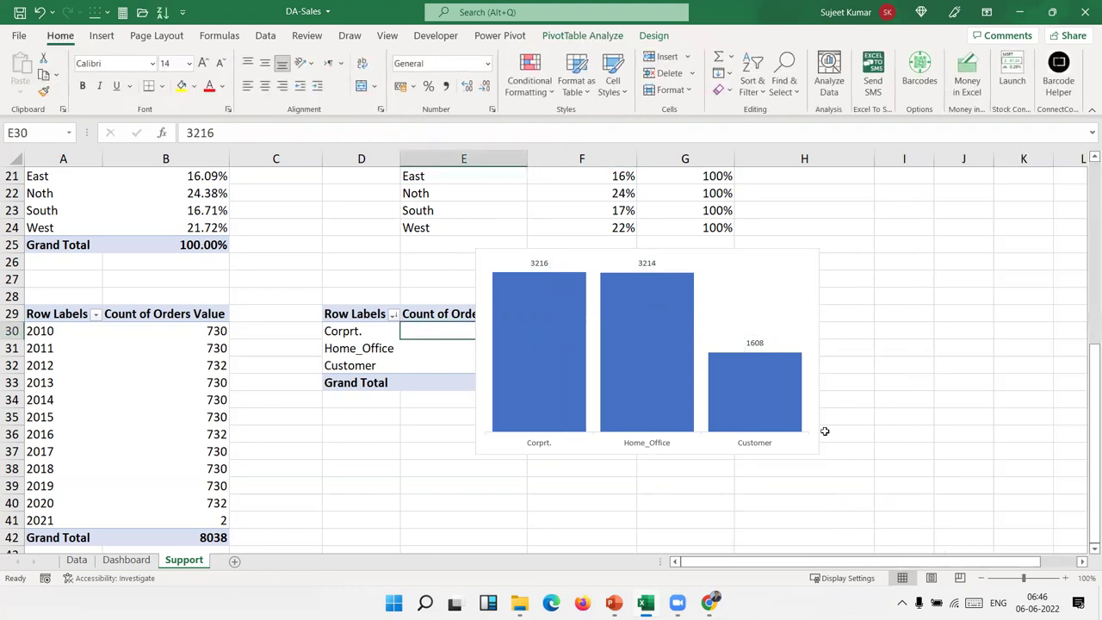
click(653, 38)
click(728, 364)
drag(729, 364, 718, 370)
key(ctrl+z)
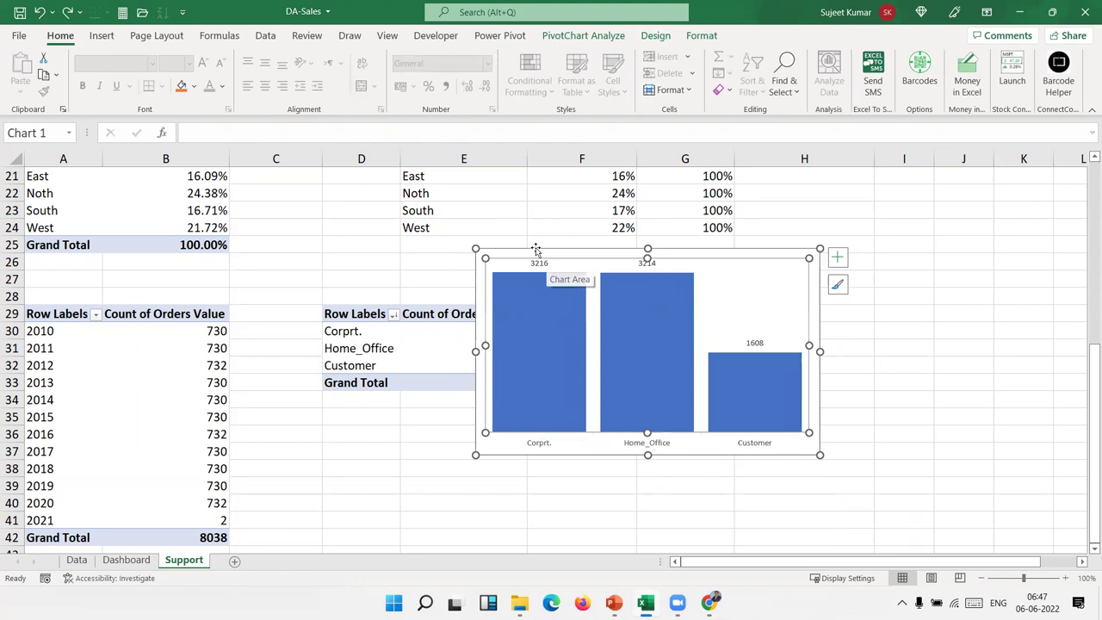
click(461, 298)
mouse_move(486, 457)
mouse_down()
mouse_move(357, 523)
mouse_move(345, 552)
mouse_up()
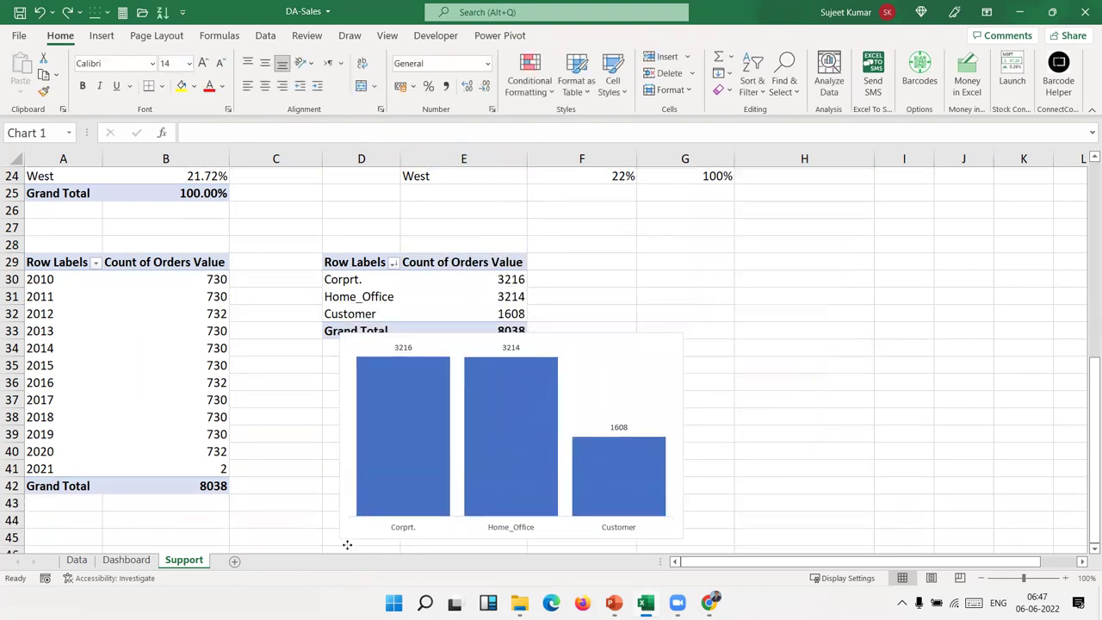
Swap Count of Orders Value for Sales Value in the pivot's Values
click(359, 296)
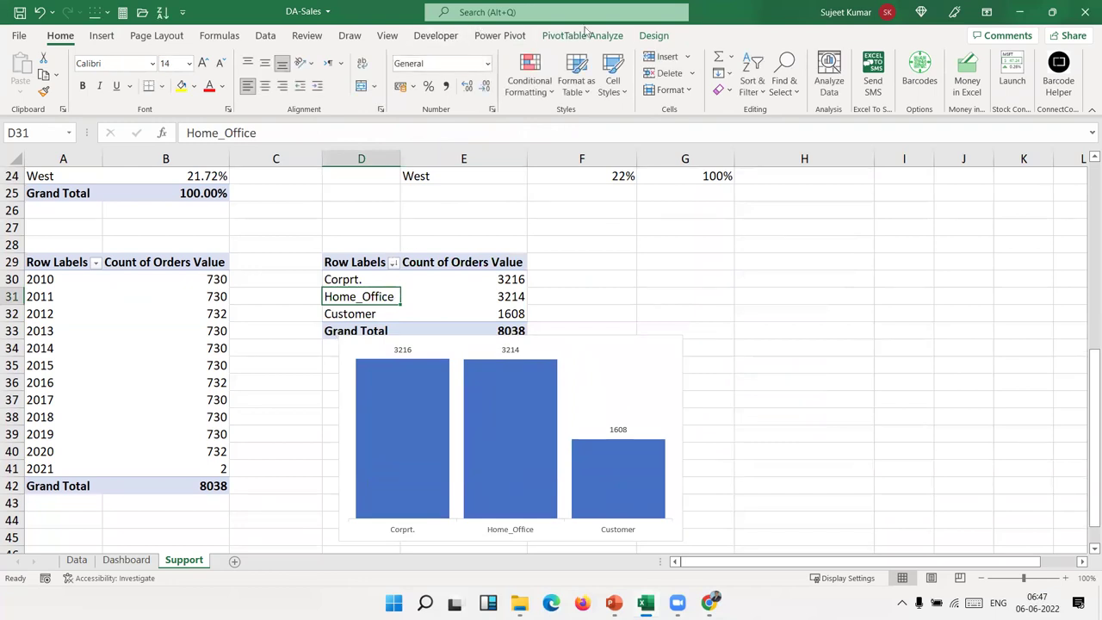
click(585, 35)
click(652, 35)
click(582, 35)
click(947, 80)
drag(1065, 492, 1043, 332)
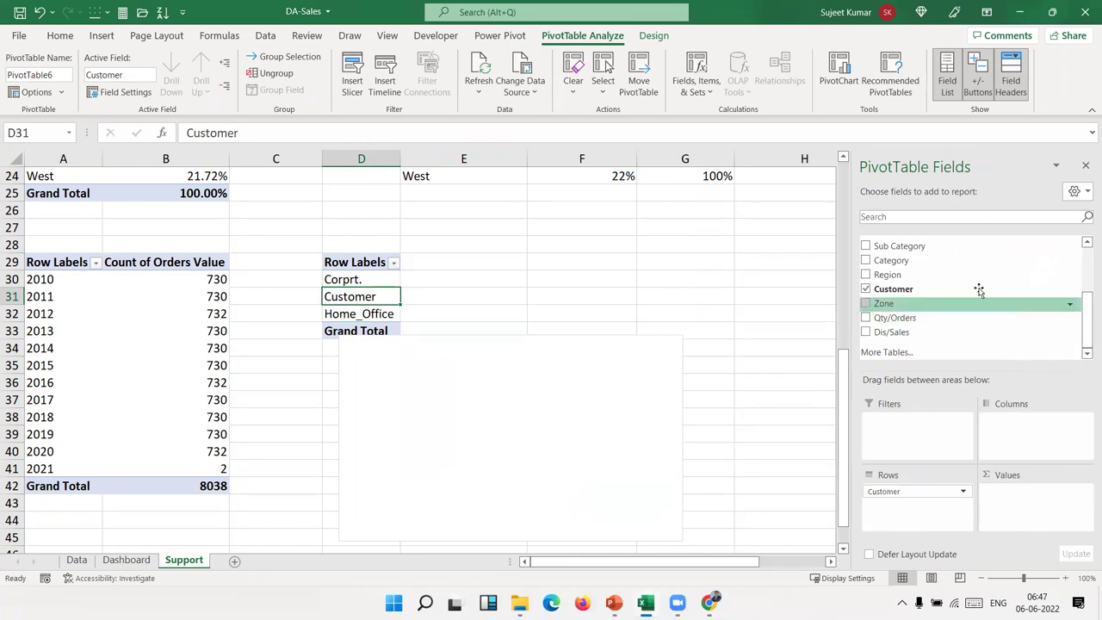
scroll(977, 287, up, 3)
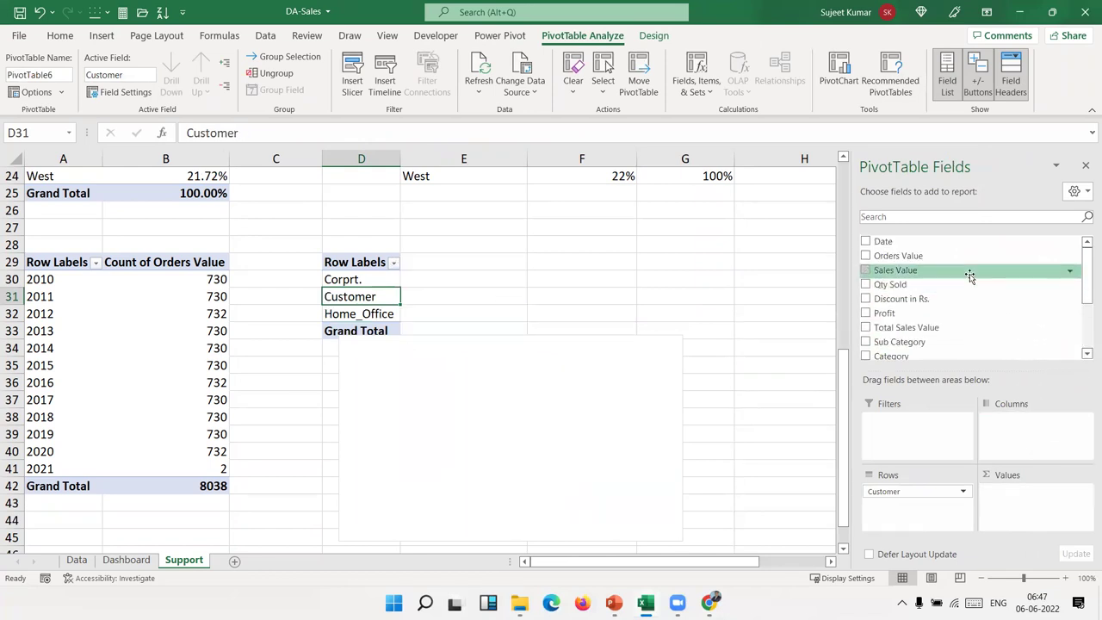
drag(971, 270, 1022, 509)
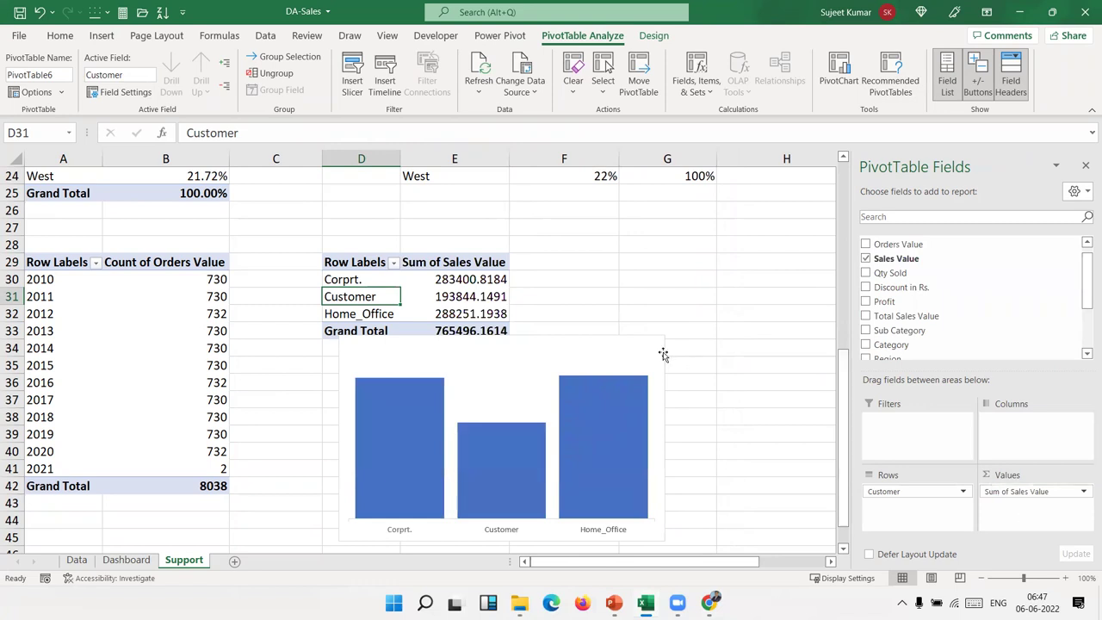
Add value labels to the sales bars
right_click(505, 439)
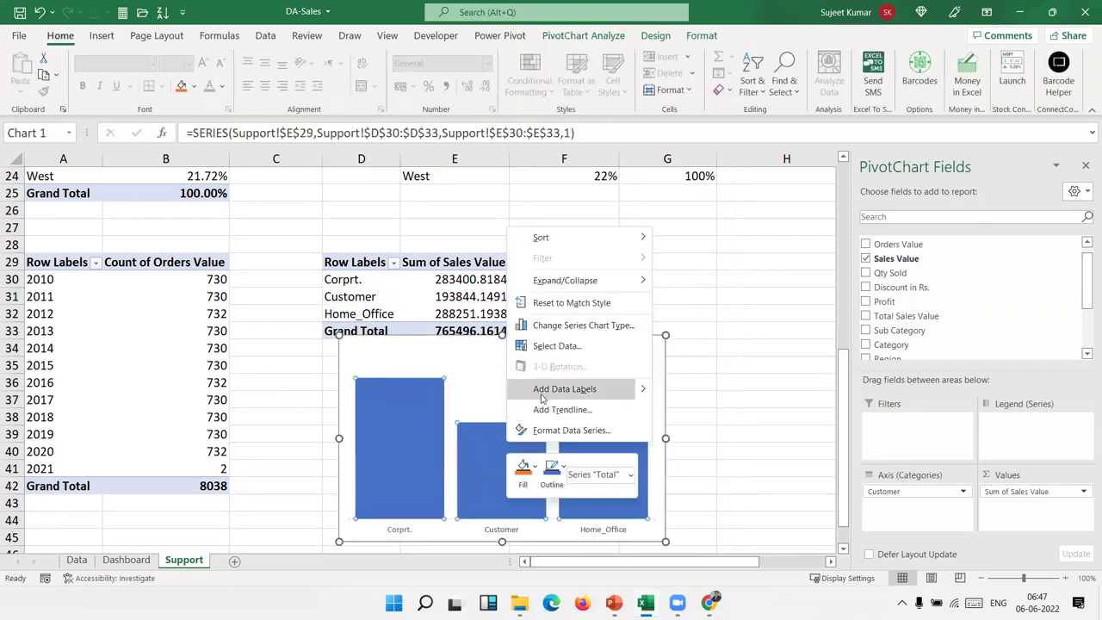
click(556, 389)
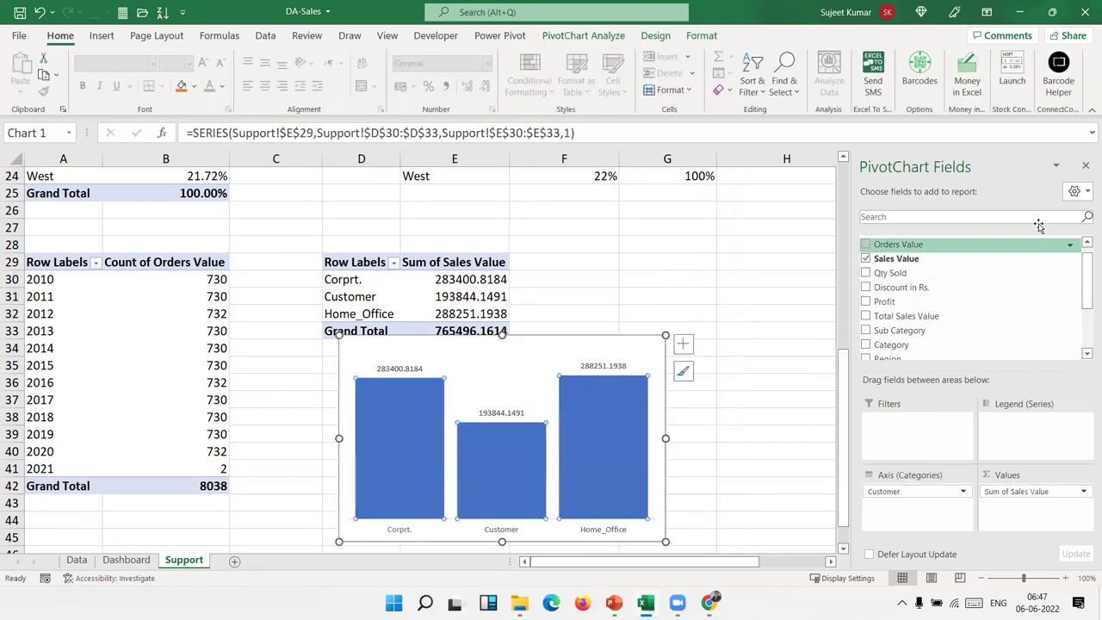
click(1084, 164)
click(620, 367)
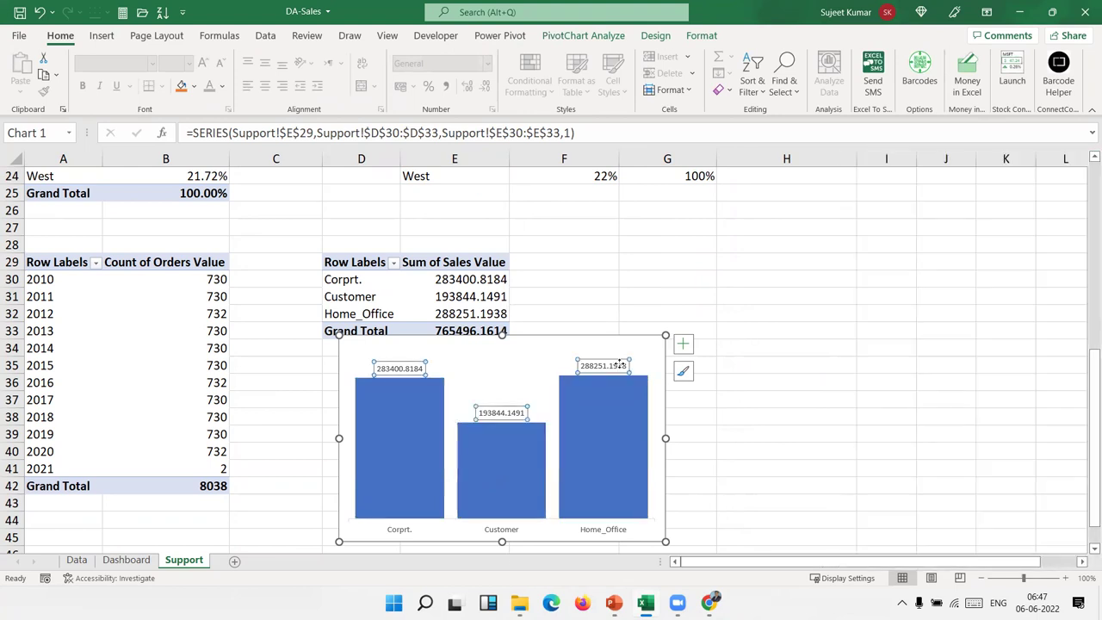
Give the data labels custom number format #,"K" to show 283 K, 194 K, 288 K
right_click(620, 366)
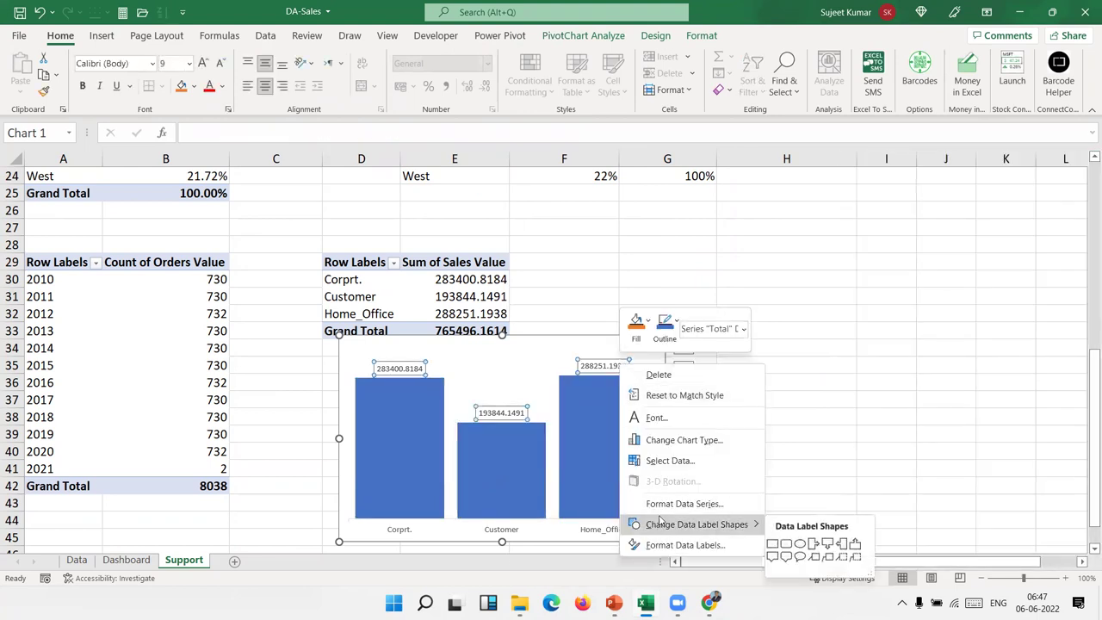
click(684, 503)
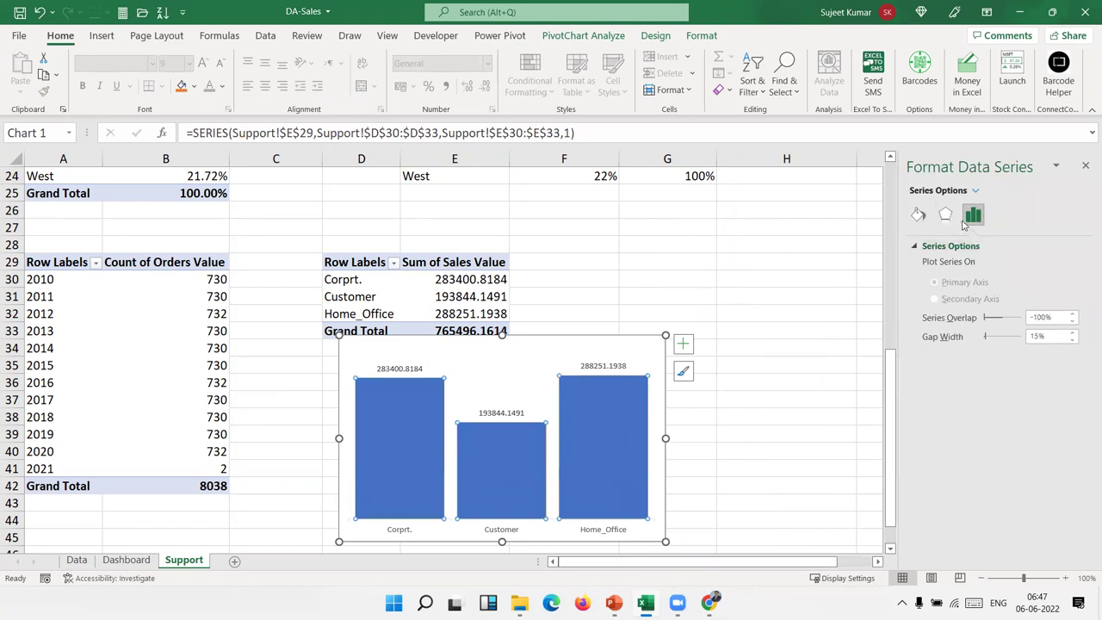
click(918, 219)
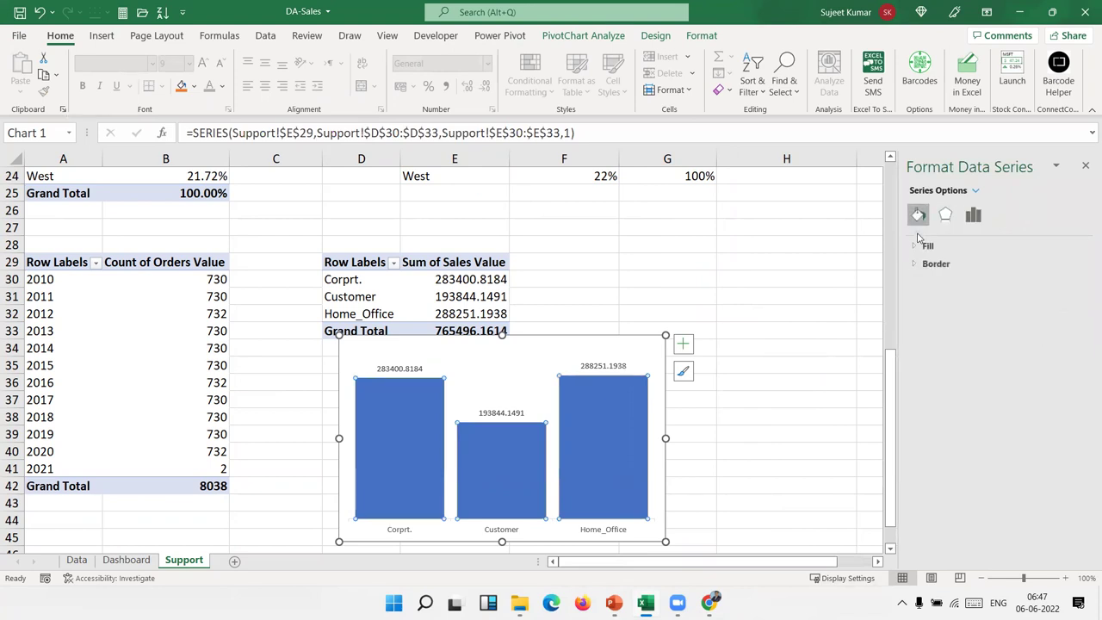
click(617, 362)
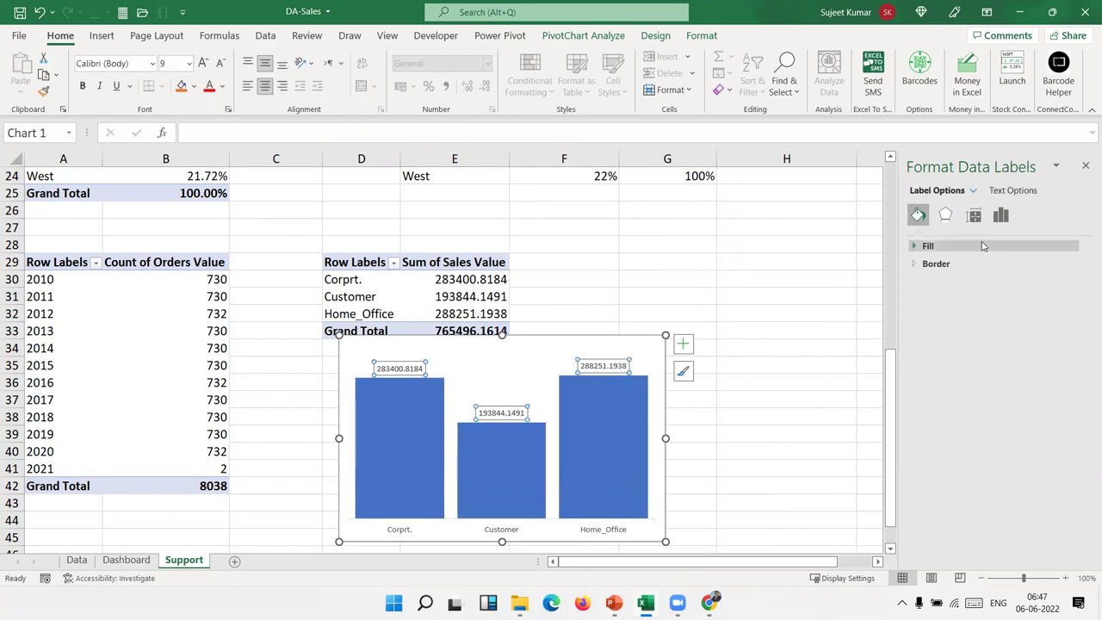
click(1007, 219)
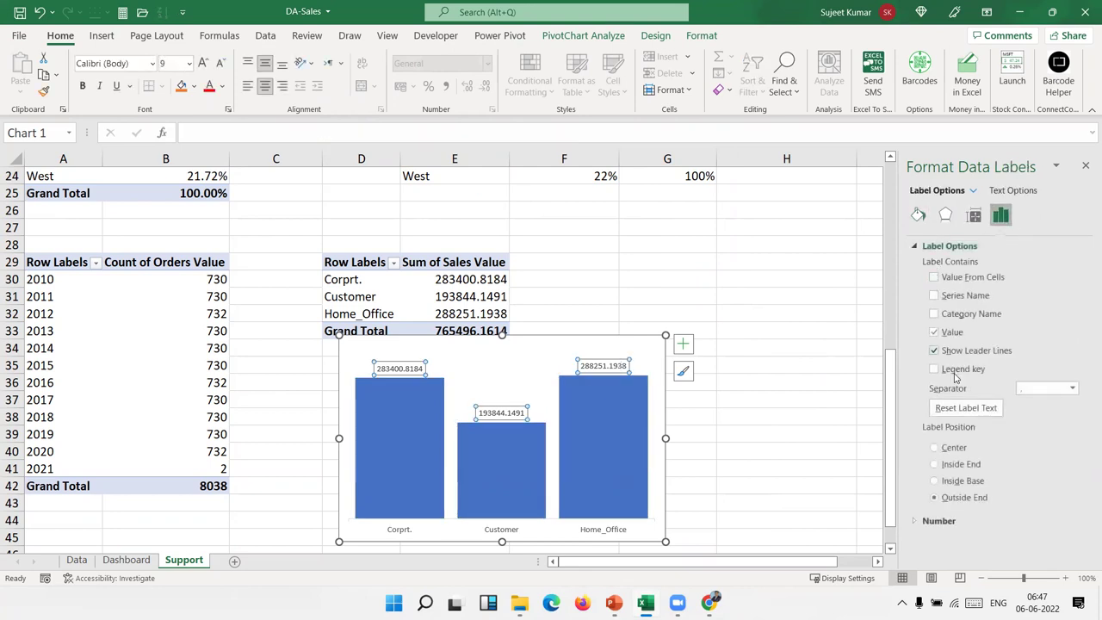
click(934, 520)
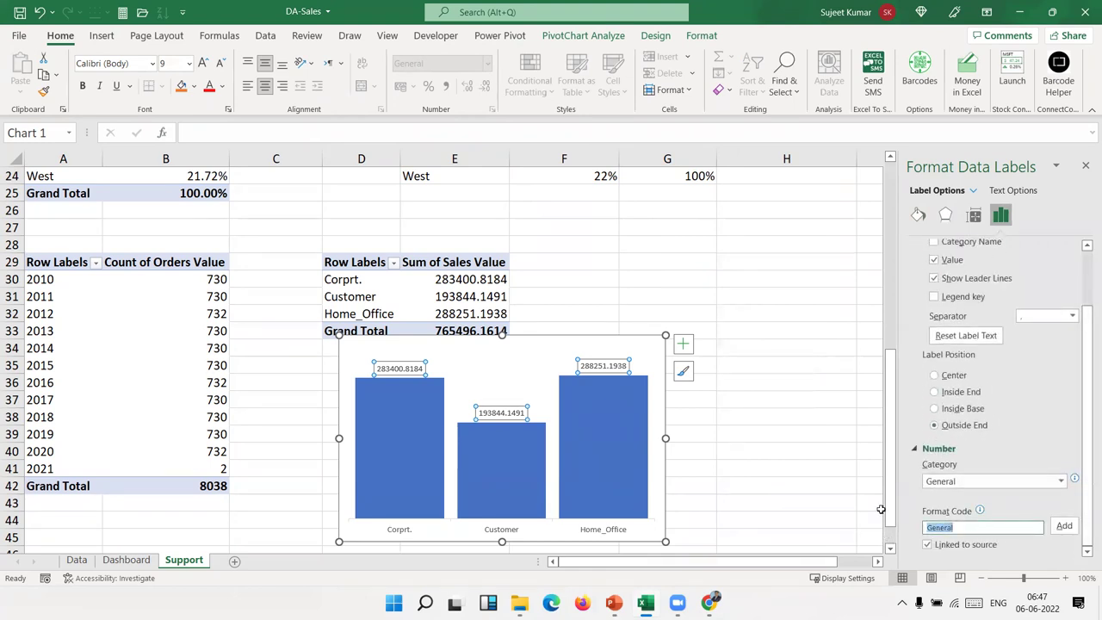
text(#, "K)
click(1064, 526)
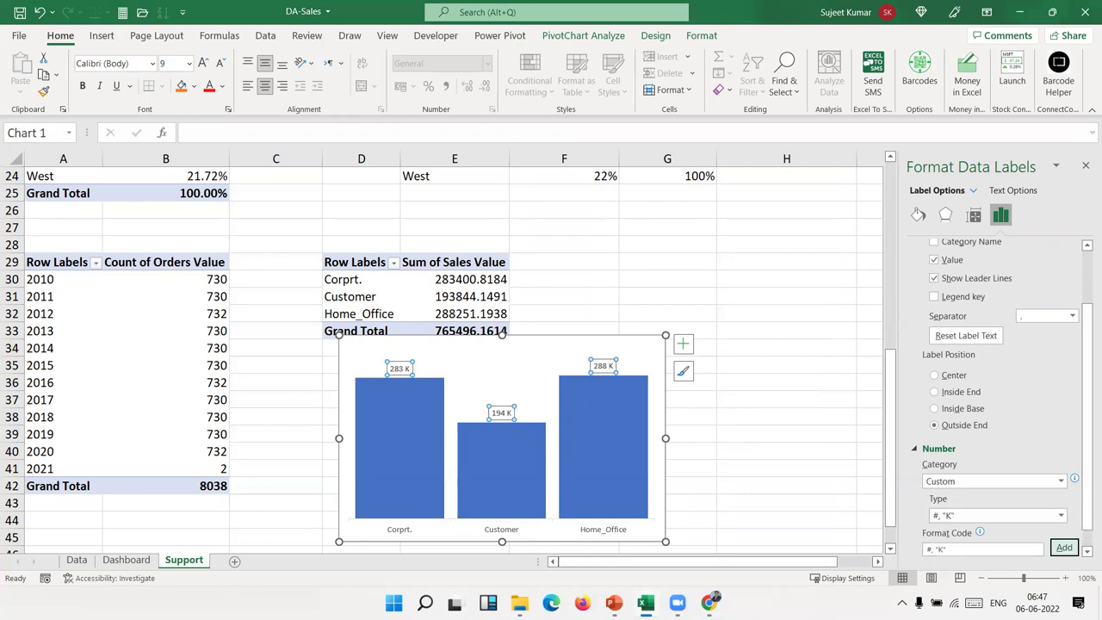
click(1084, 166)
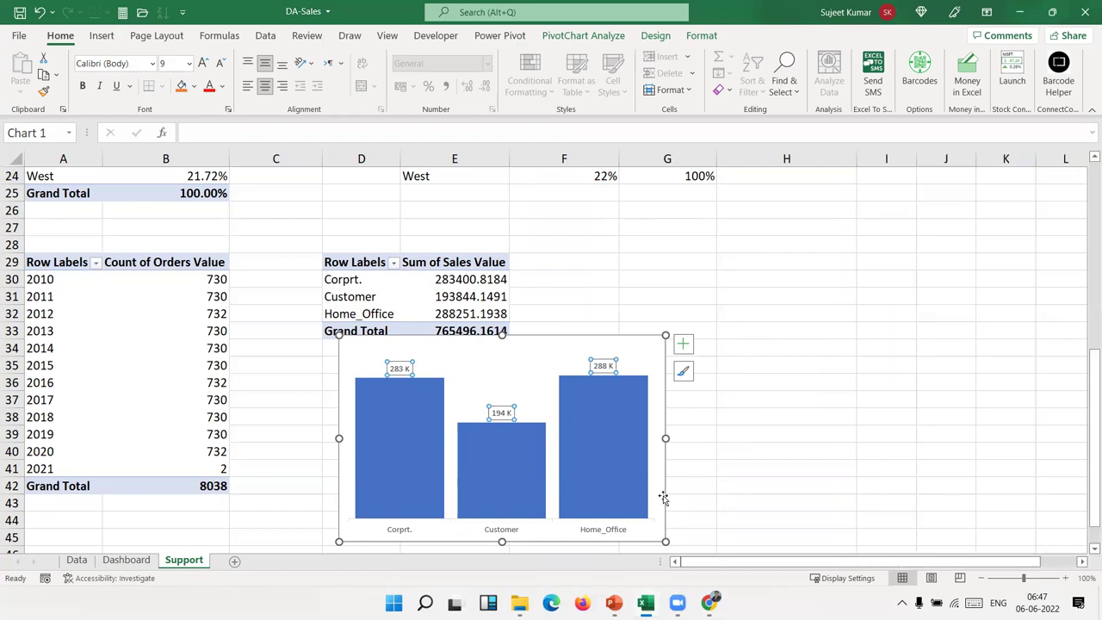
click(663, 497)
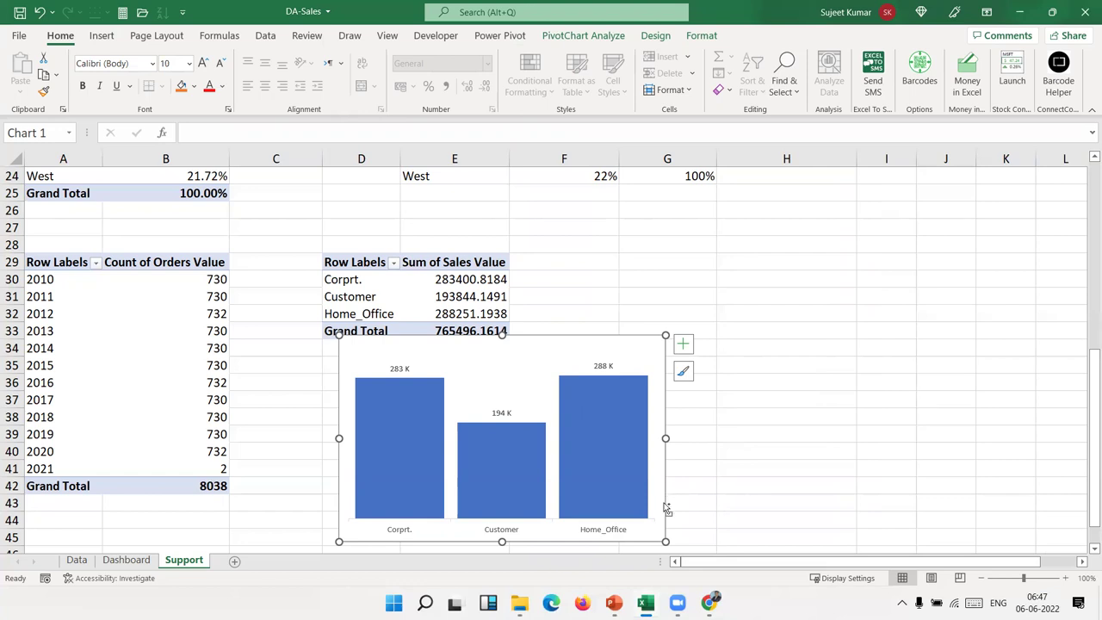
Cut the sales chart from Support and paste it at Dashboard cell W15
key(ctrl+x)
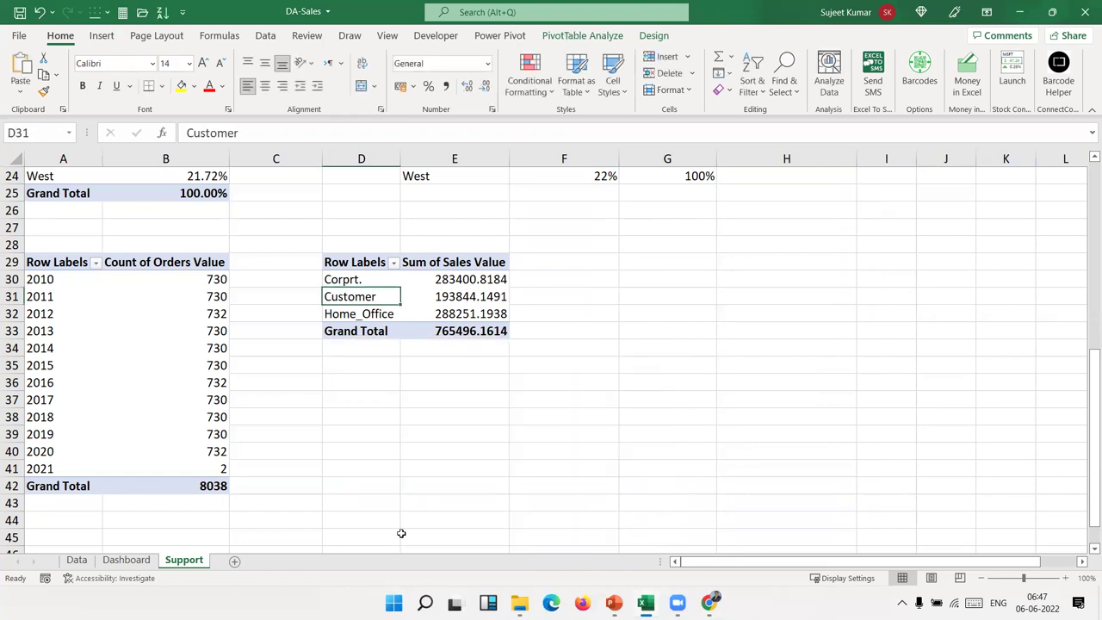
click(126, 559)
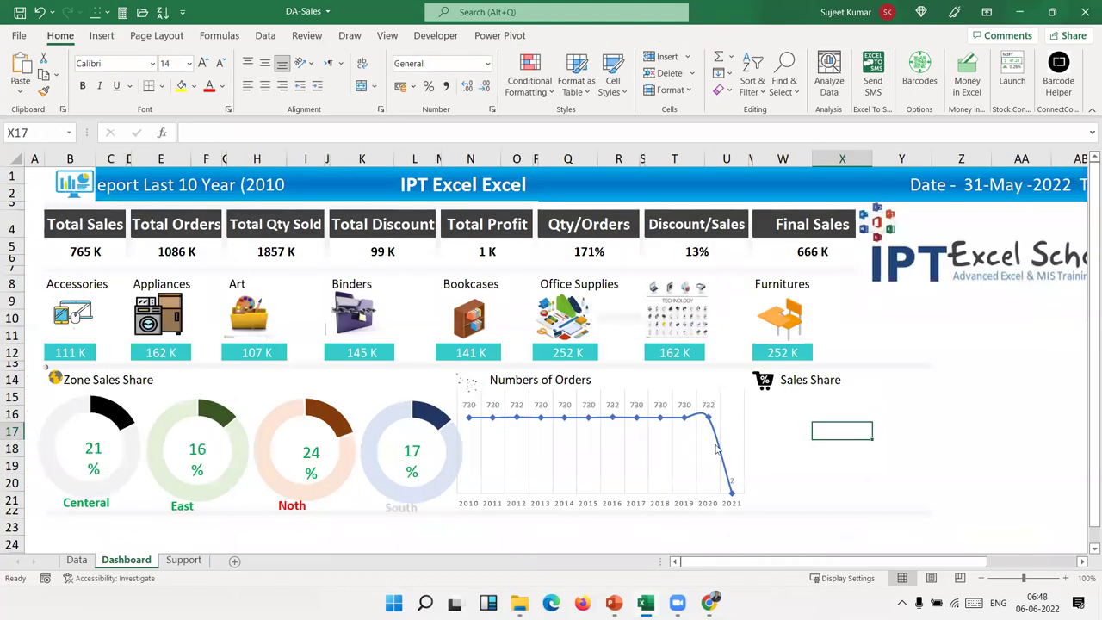
click(790, 401)
key(ctrl+v)
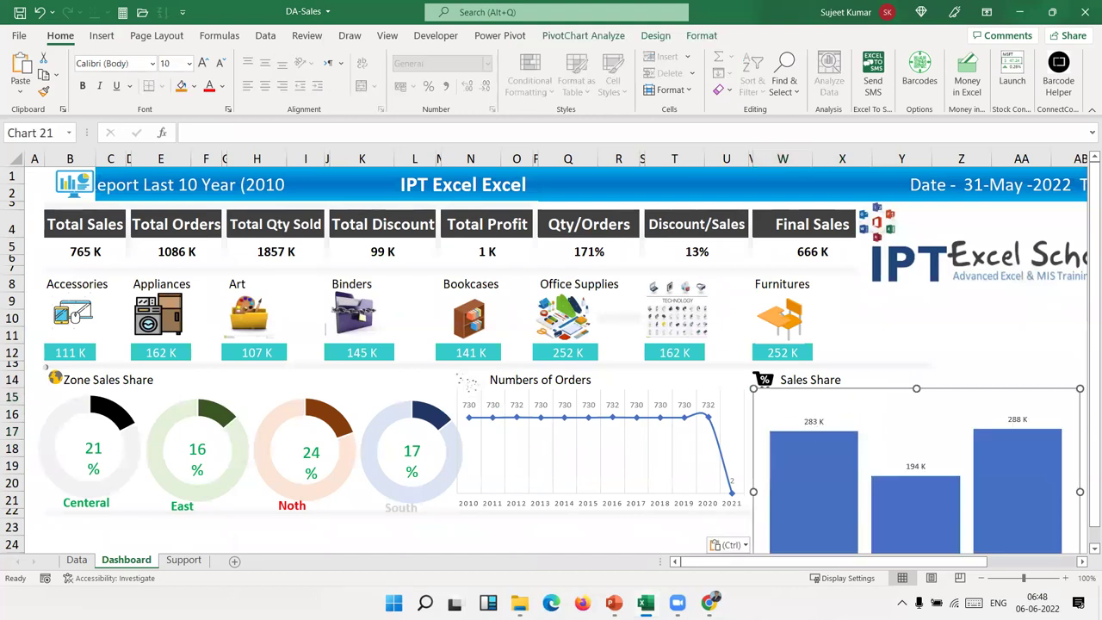
Position the chart beneath the Sales Share heading and resize it to fit the panel
mouse_move(750, 387)
mouse_down()
mouse_move(869, 487)
mouse_move(779, 400)
mouse_up()
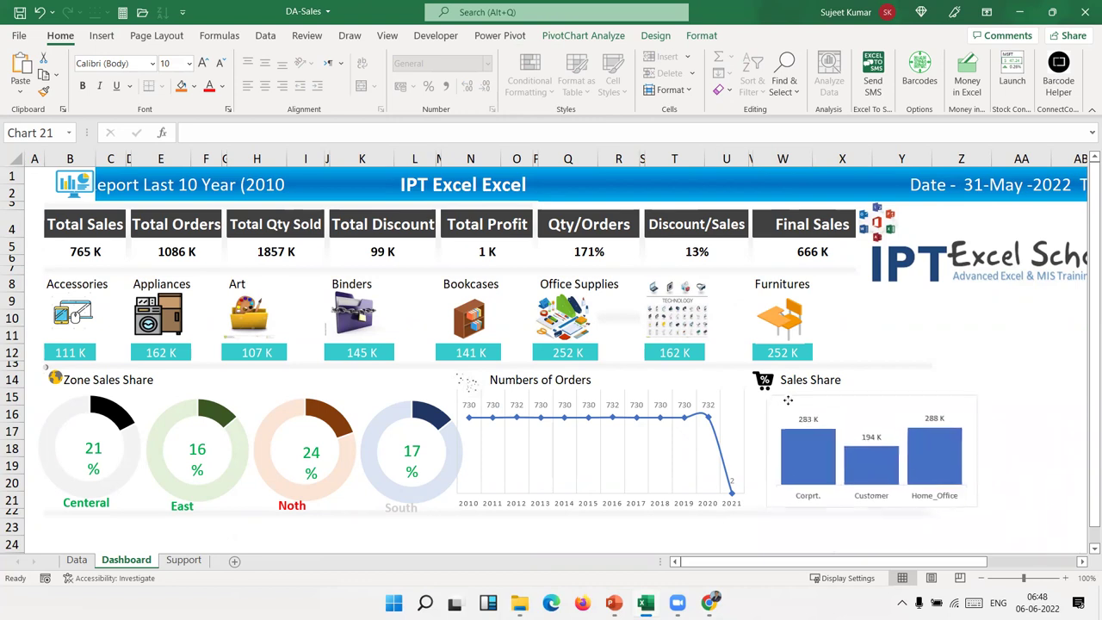
click(780, 400)
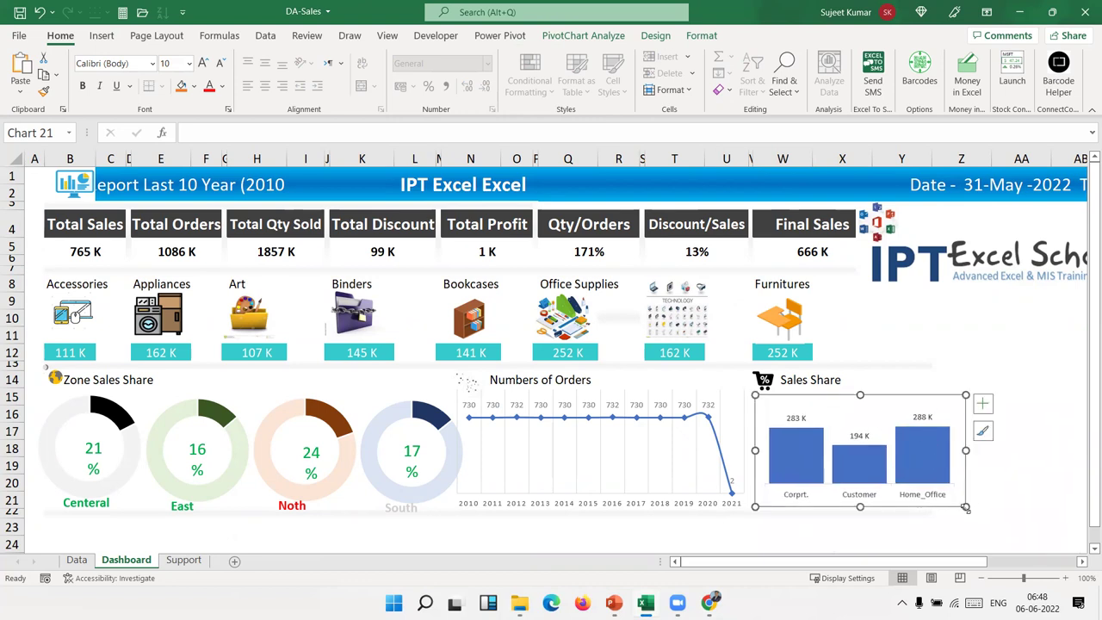
drag(966, 508, 920, 508)
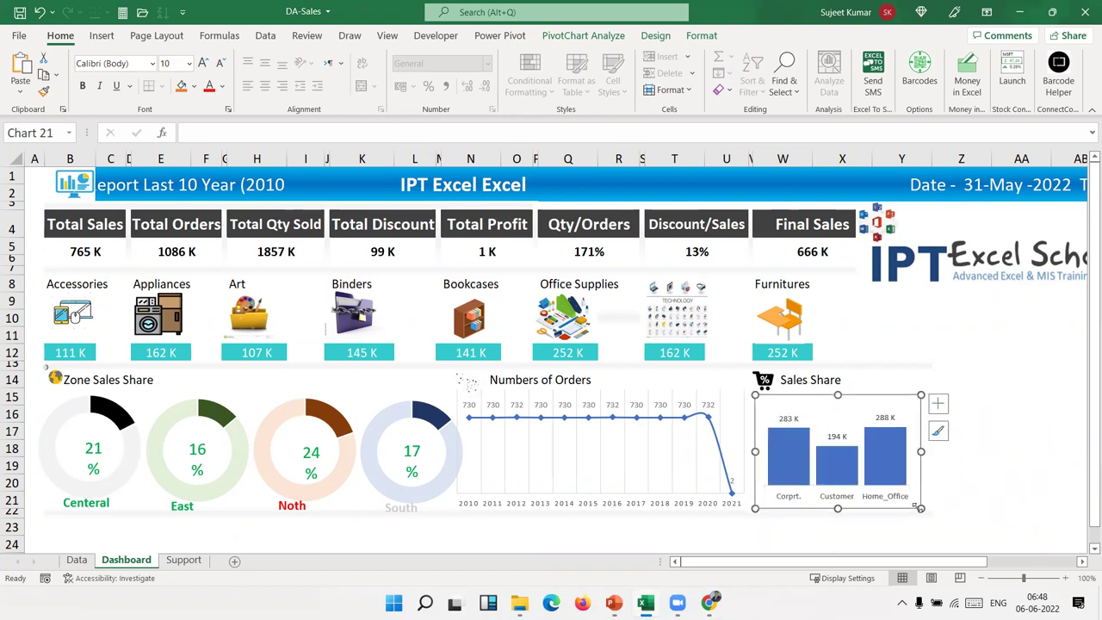
drag(920, 507, 914, 510)
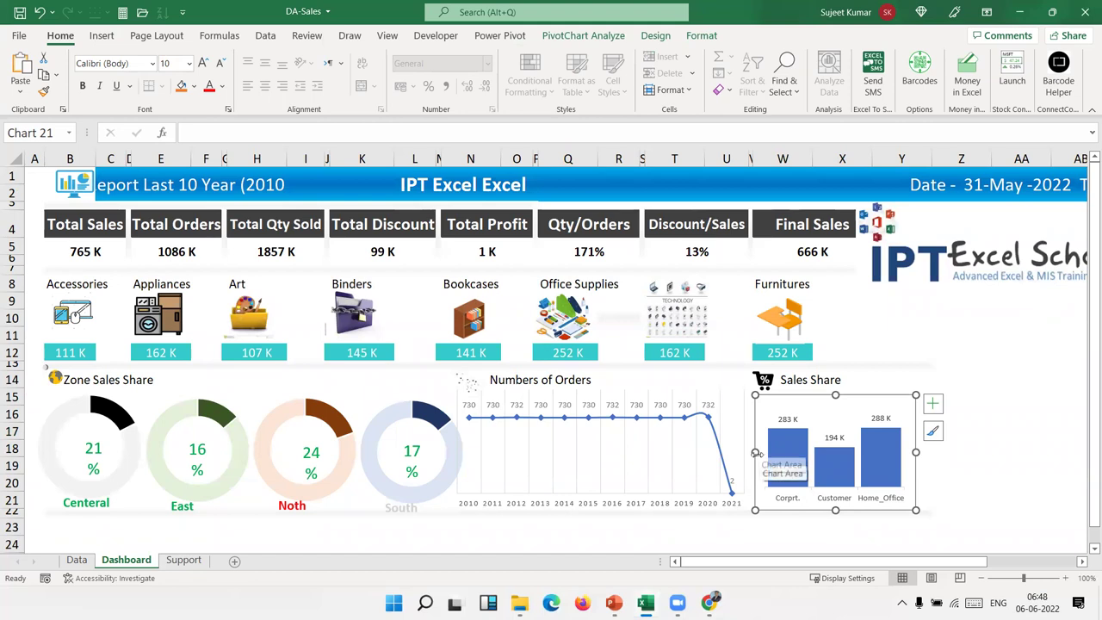
drag(756, 453, 749, 453)
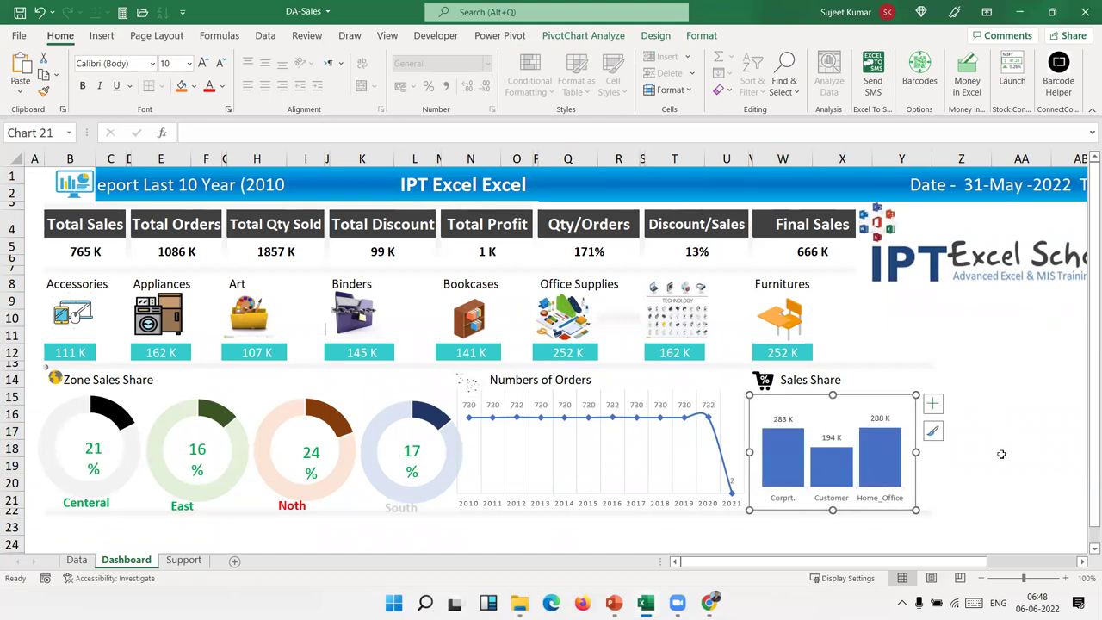
click(961, 513)
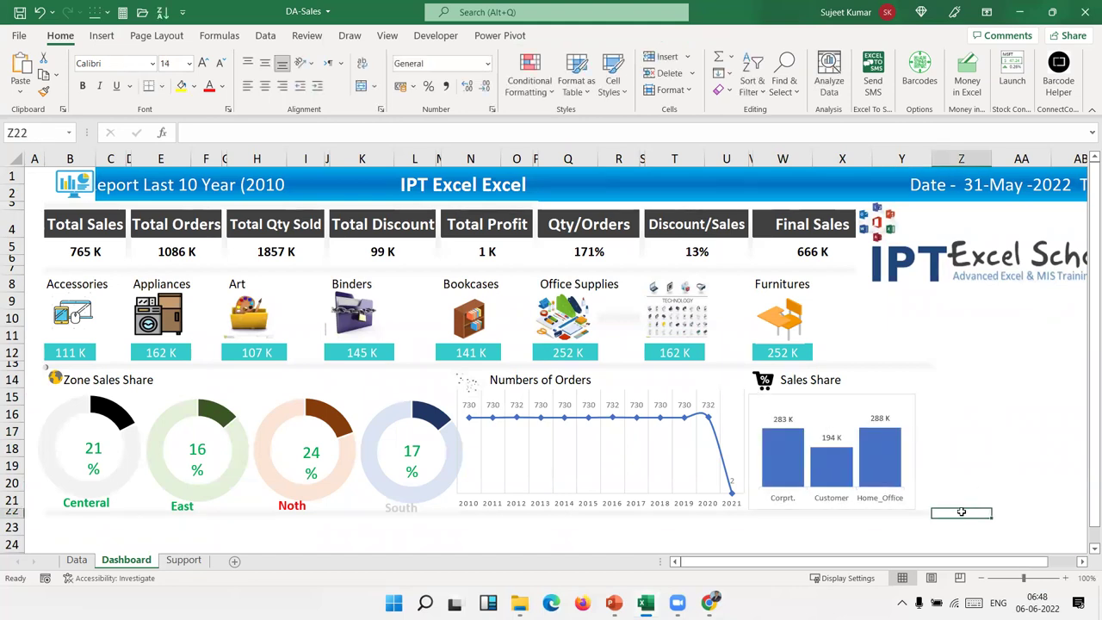
Set the Sales Share chart area's border to No line so it has no fill and no outline
right_click(918, 496)
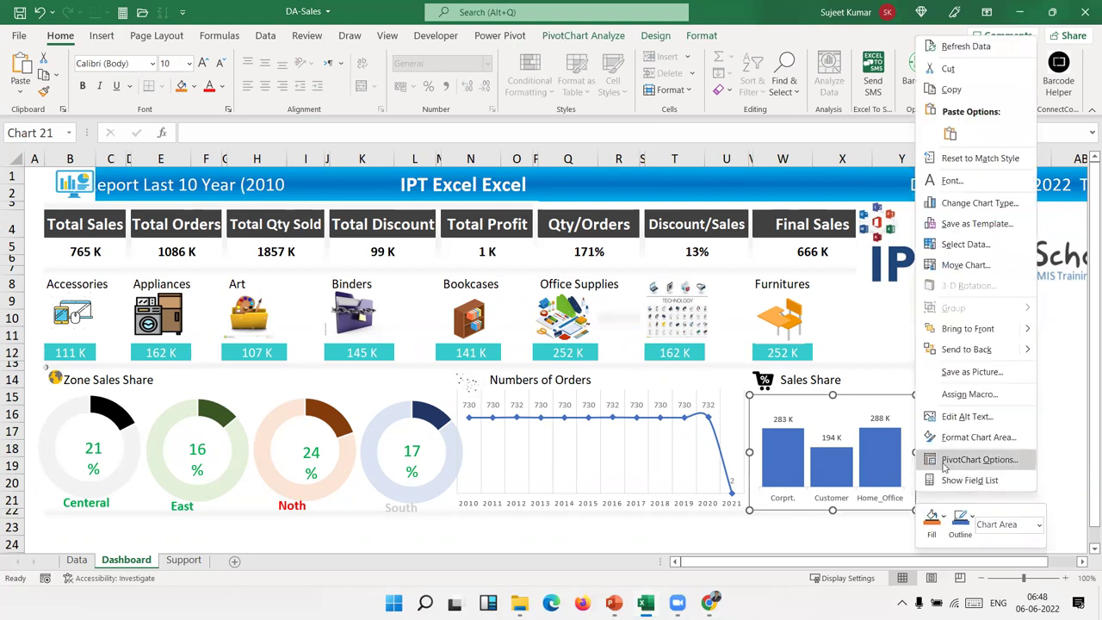
click(944, 461)
key(Escape)
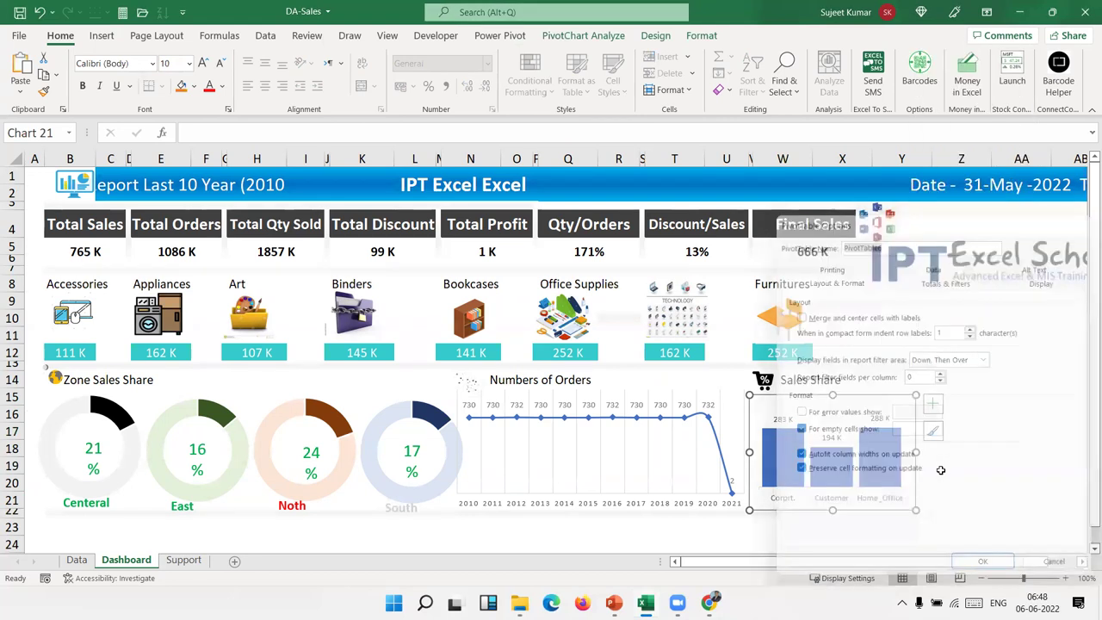
right_click(908, 479)
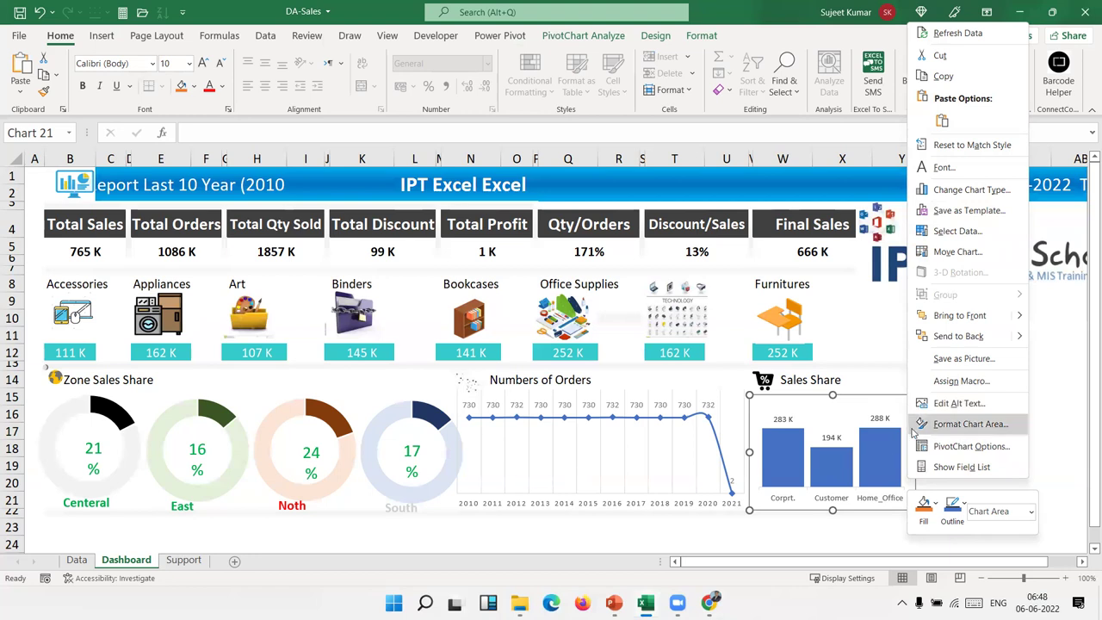
click(999, 421)
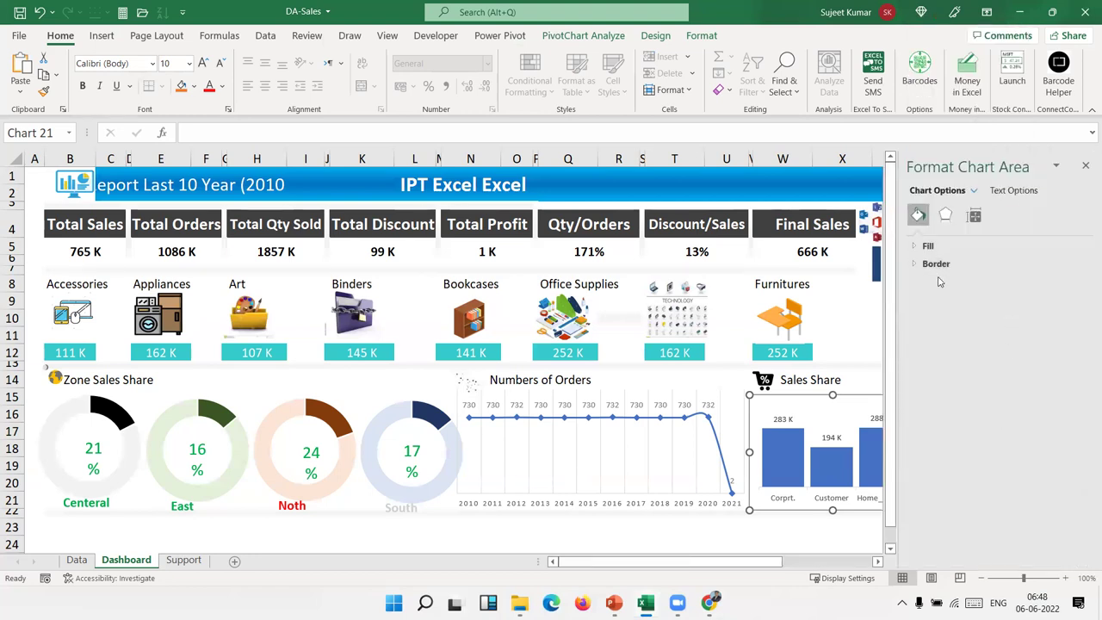
click(928, 246)
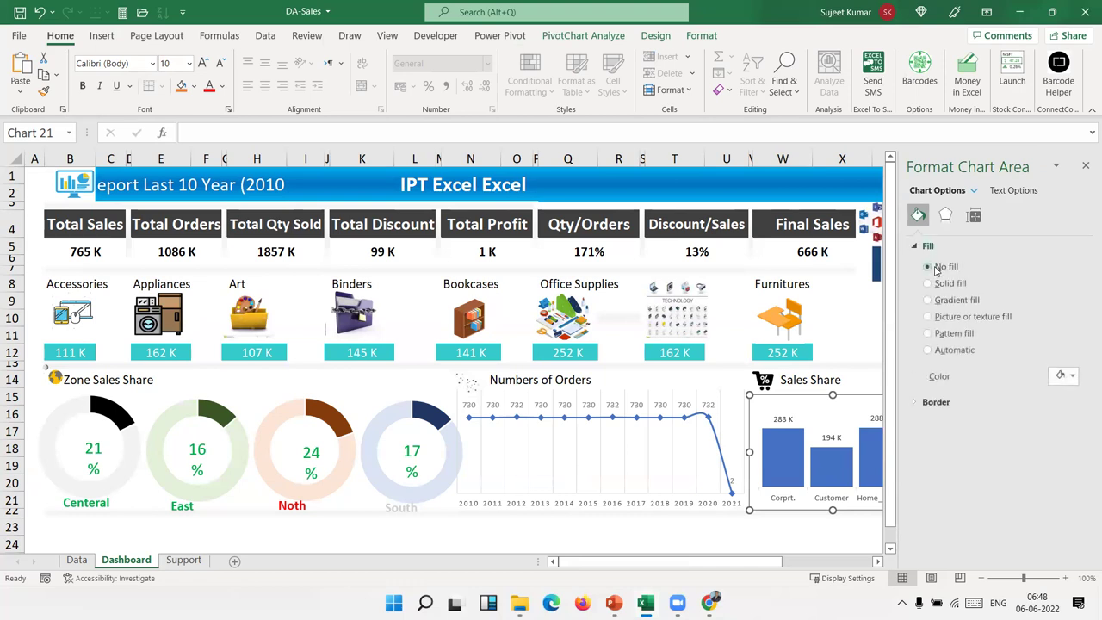
click(935, 402)
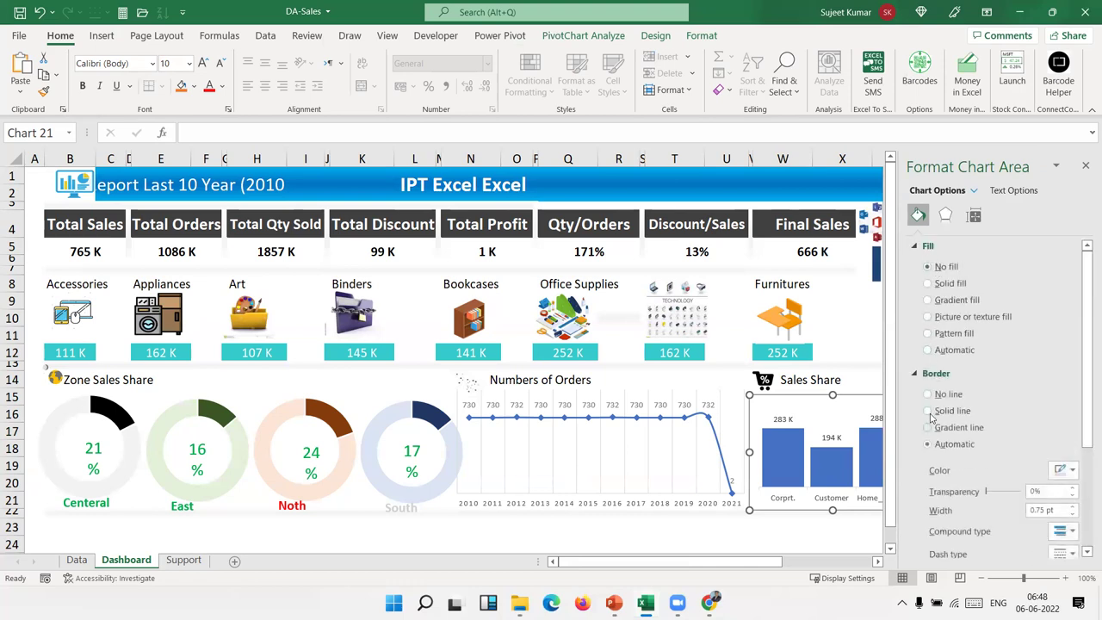
click(928, 394)
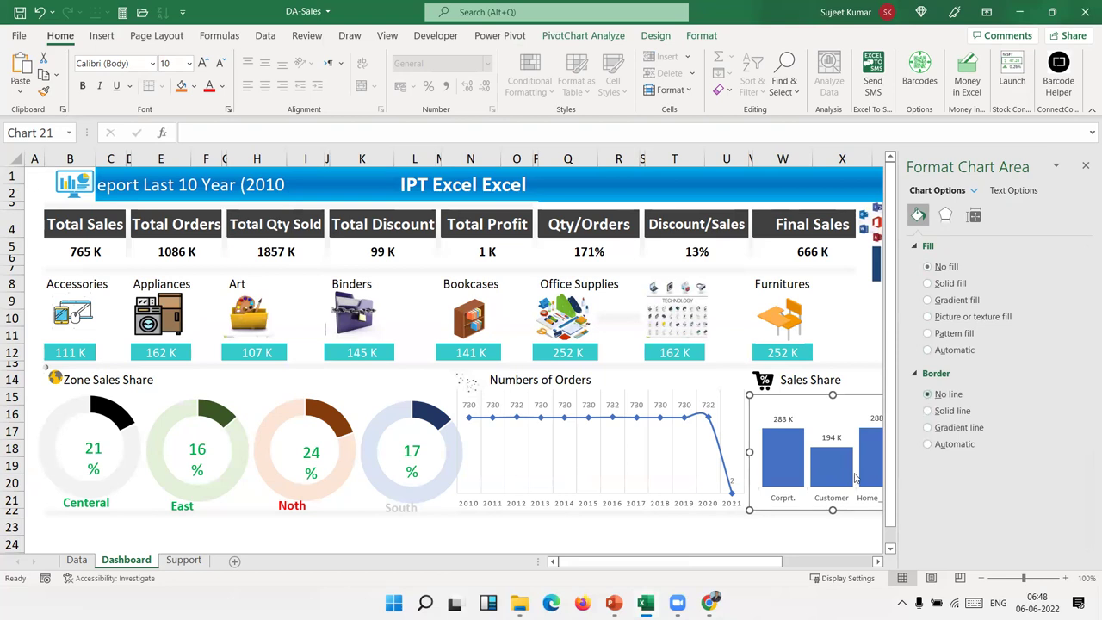
click(768, 545)
Nudge the Sales Share chart up and extend its bottom edge to make it taller
click(1082, 168)
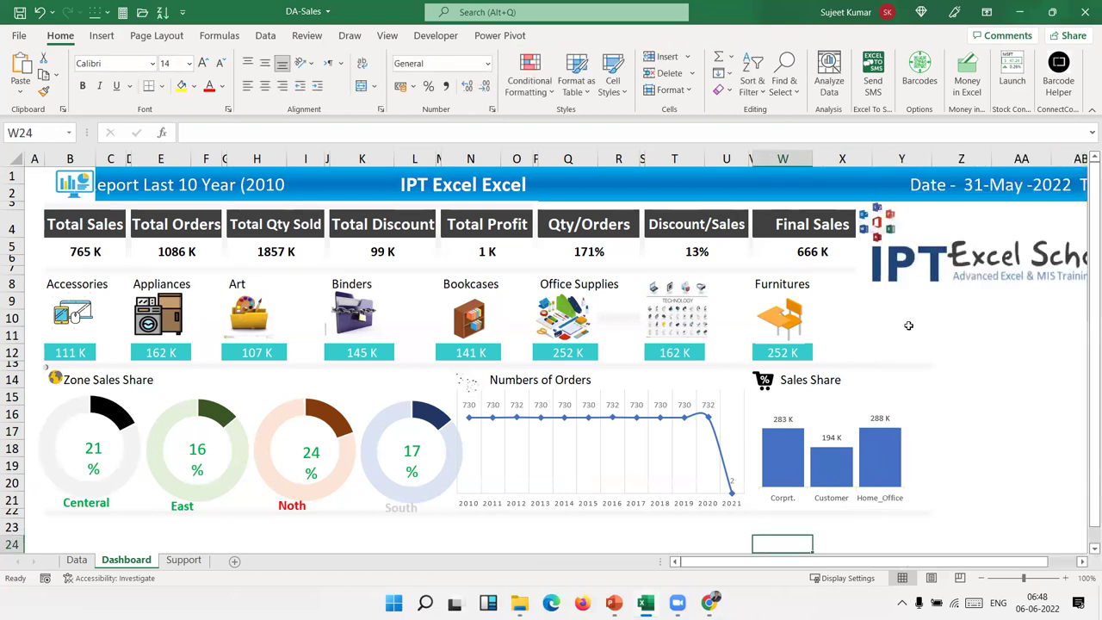
click(874, 398)
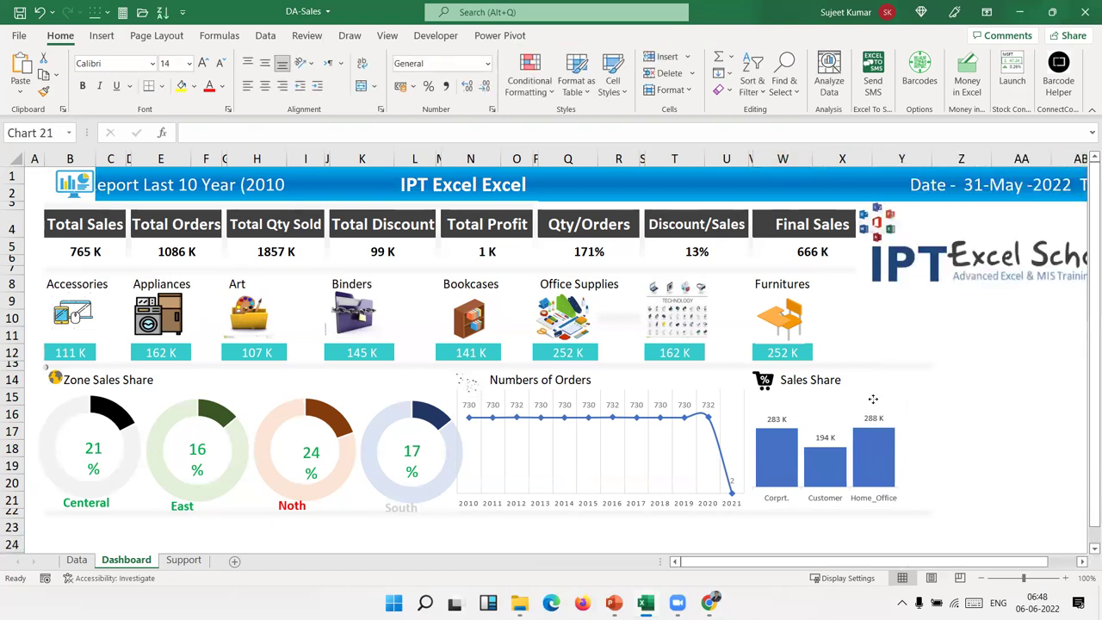
drag(870, 399, 868, 388)
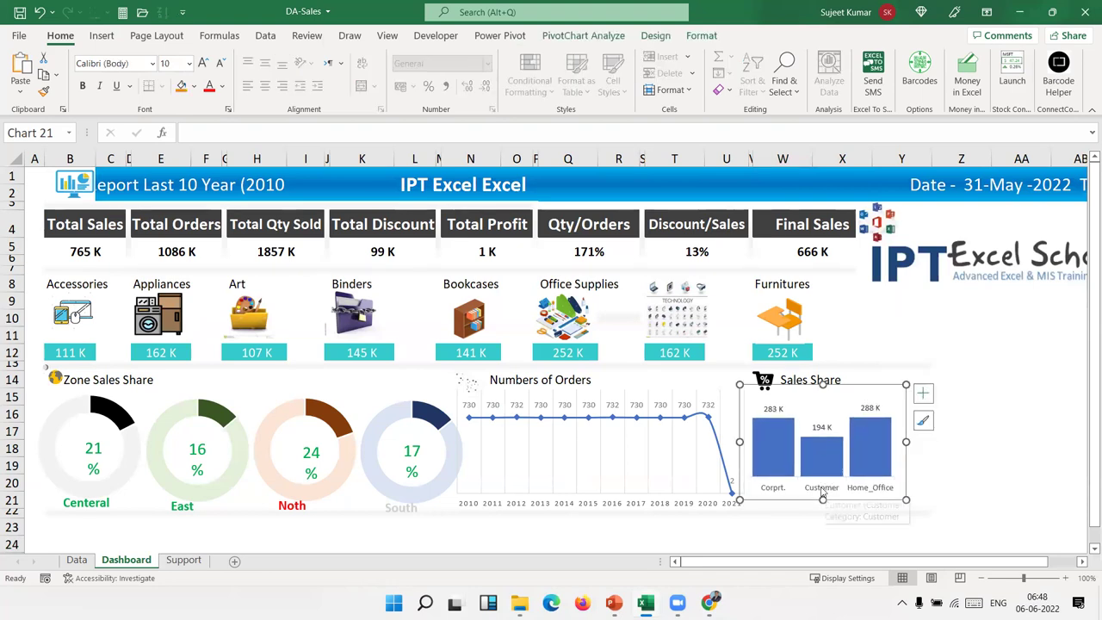
drag(821, 498, 822, 510)
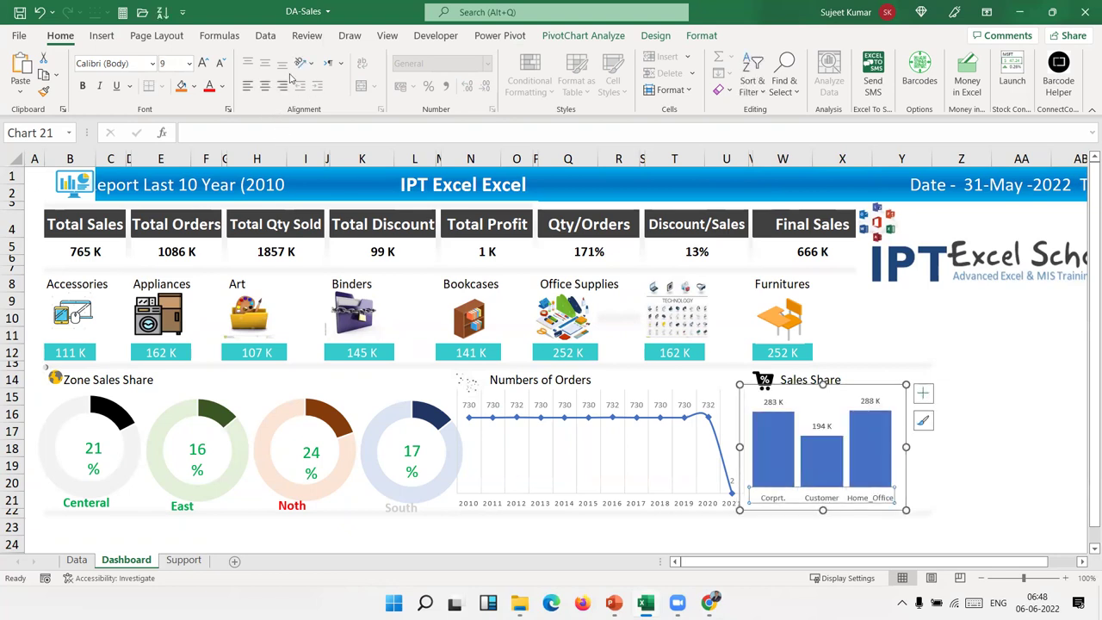
Shrink the chart text and bar value labels to size 7, then stretch the chart's top edge upward
click(221, 64)
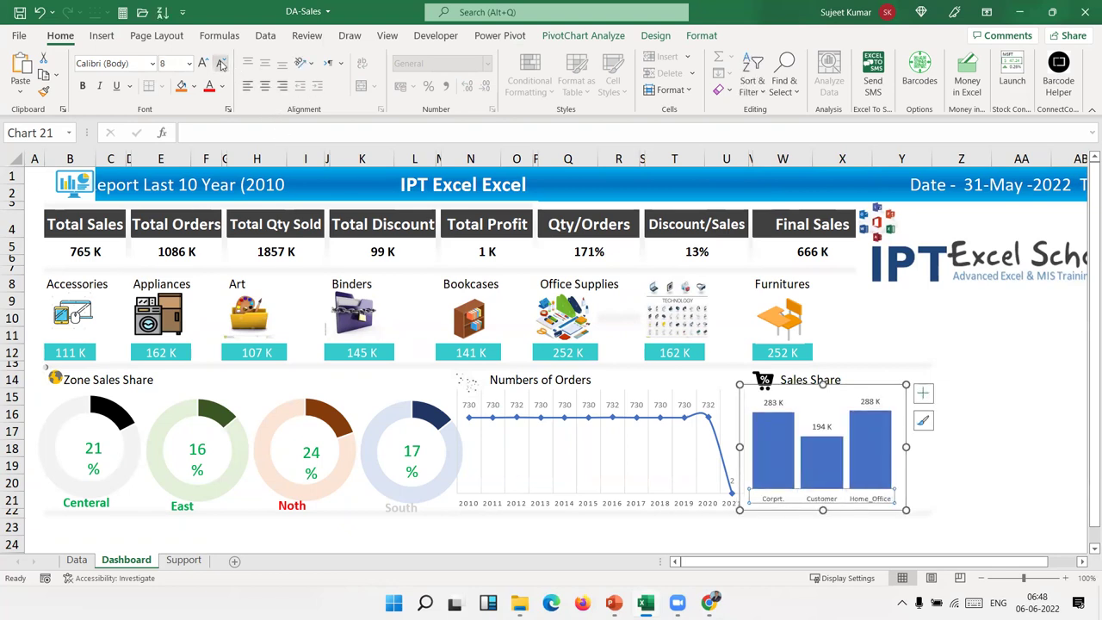
click(772, 403)
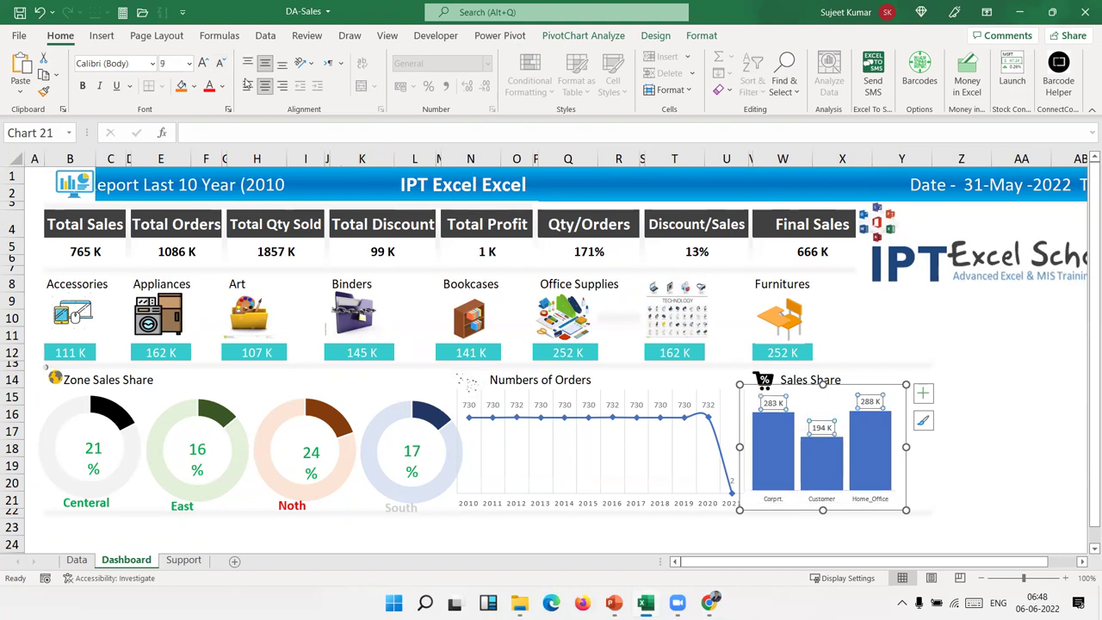
click(222, 64)
click(221, 65)
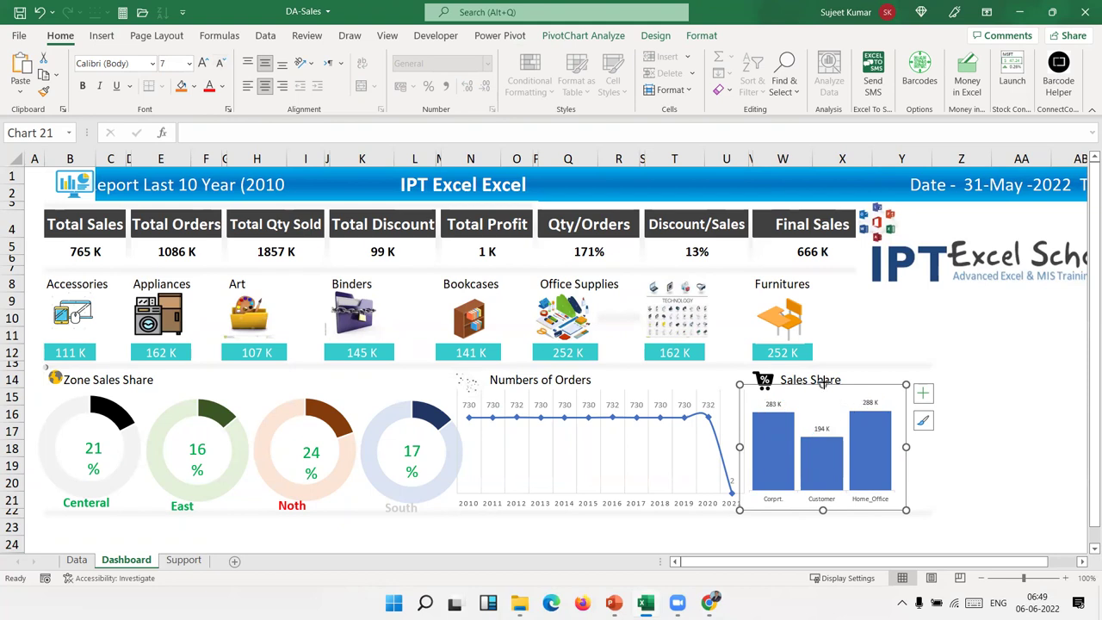
drag(823, 385, 822, 371)
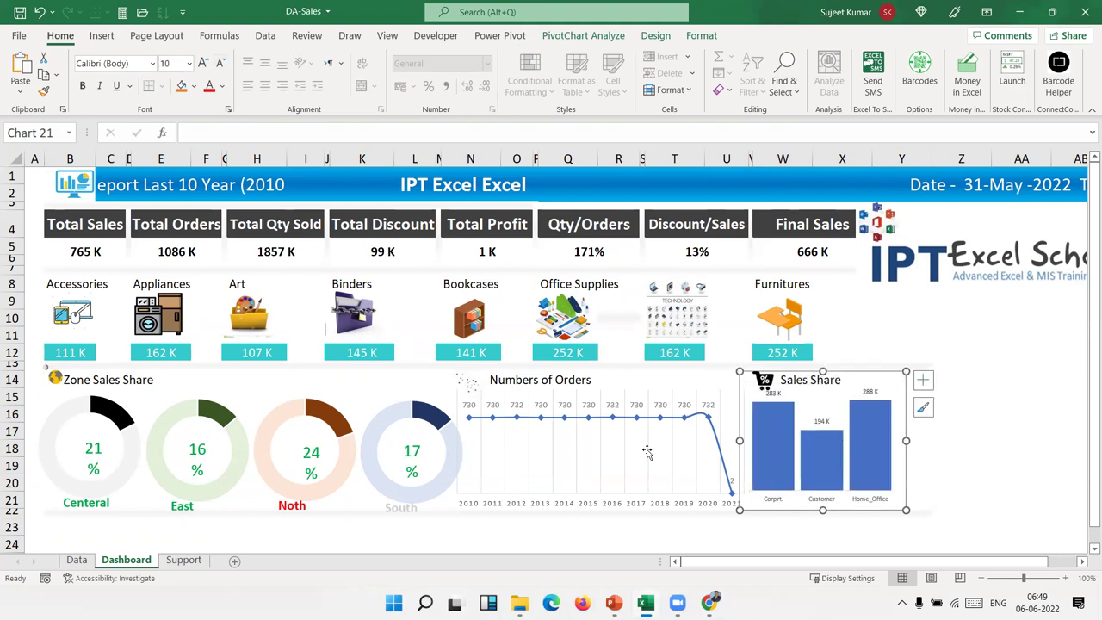
click(565, 528)
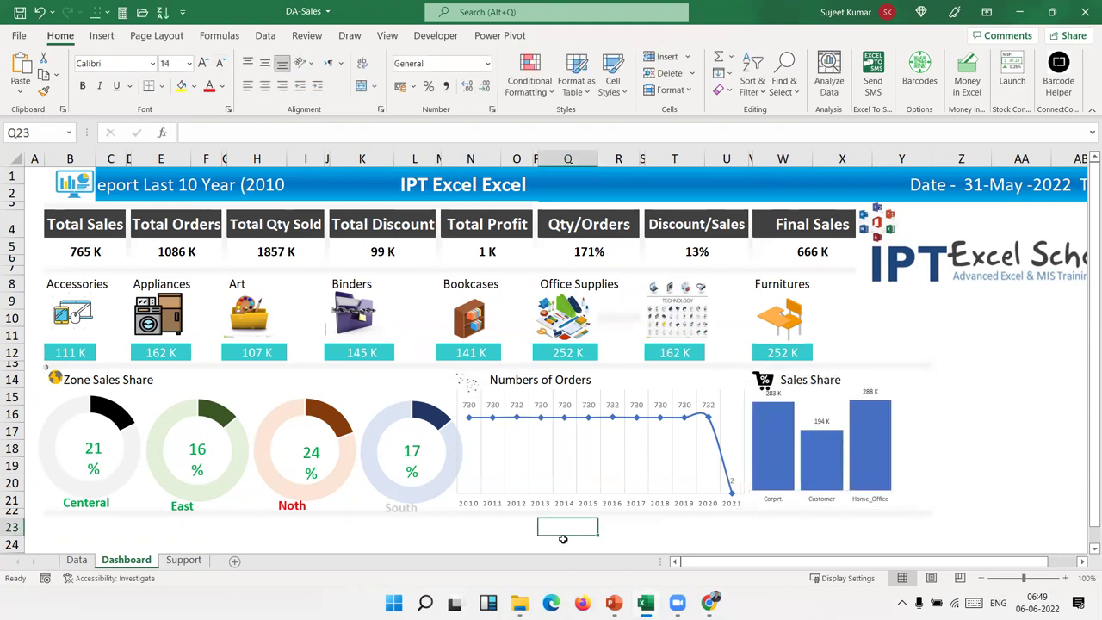
Sort the Support sheet's Sum of Sales Value pivot largest to smallest so bars read 288 K, 283 K, 194 K
click(183, 560)
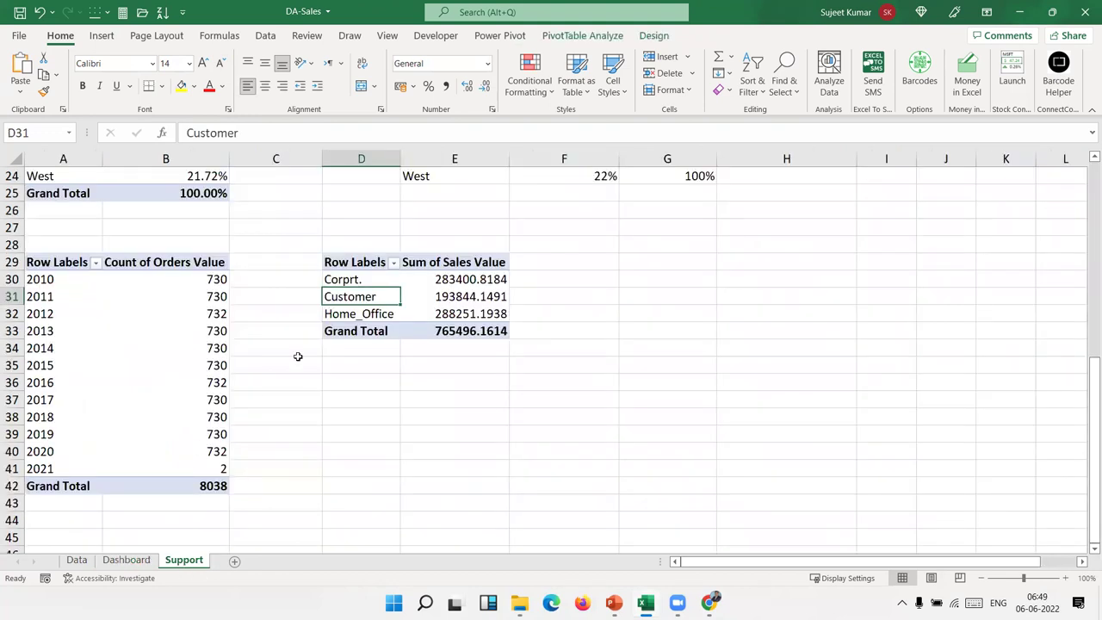
right_click(473, 283)
mouse_move(555, 385)
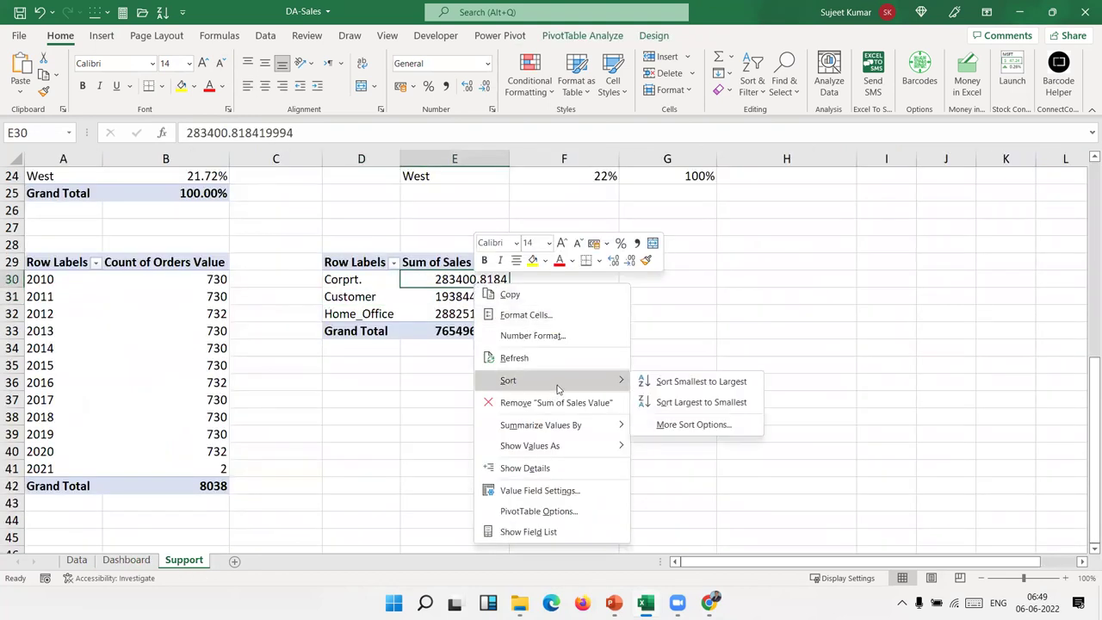
click(679, 404)
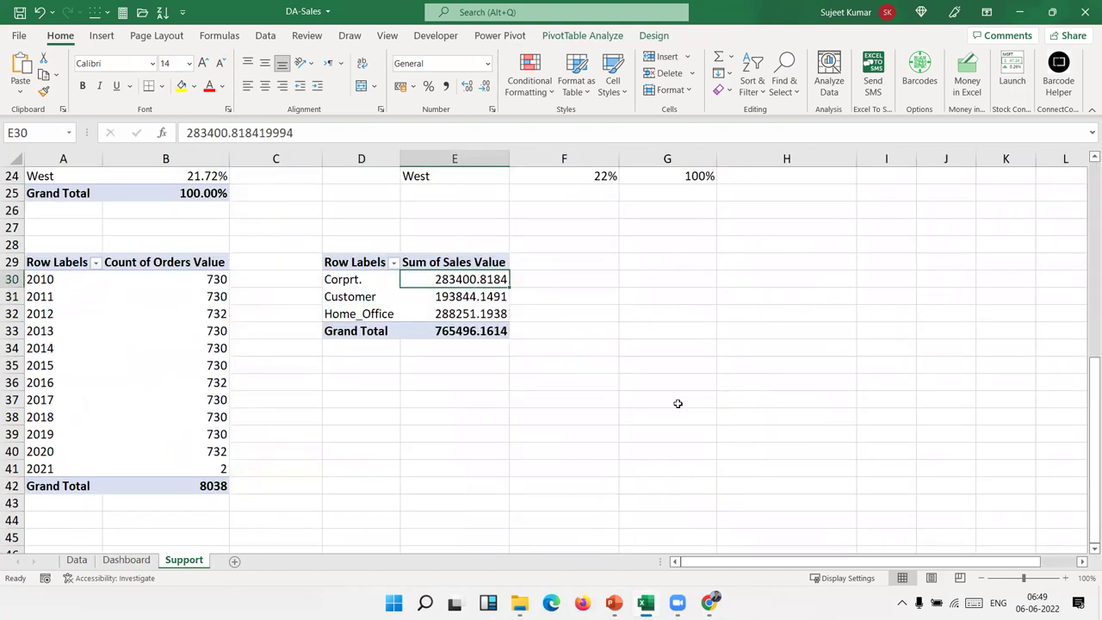
click(125, 560)
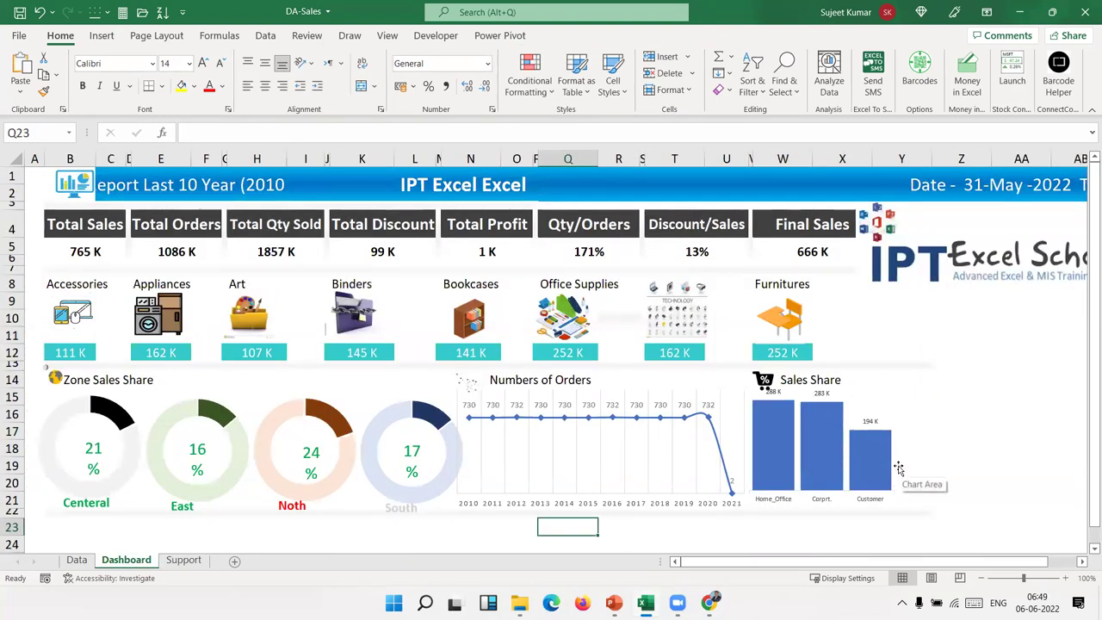
Copy the thin divider row 22 onto row 32 below the charts
scroll(979, 371, down, 3)
scroll(978, 372, down, 3)
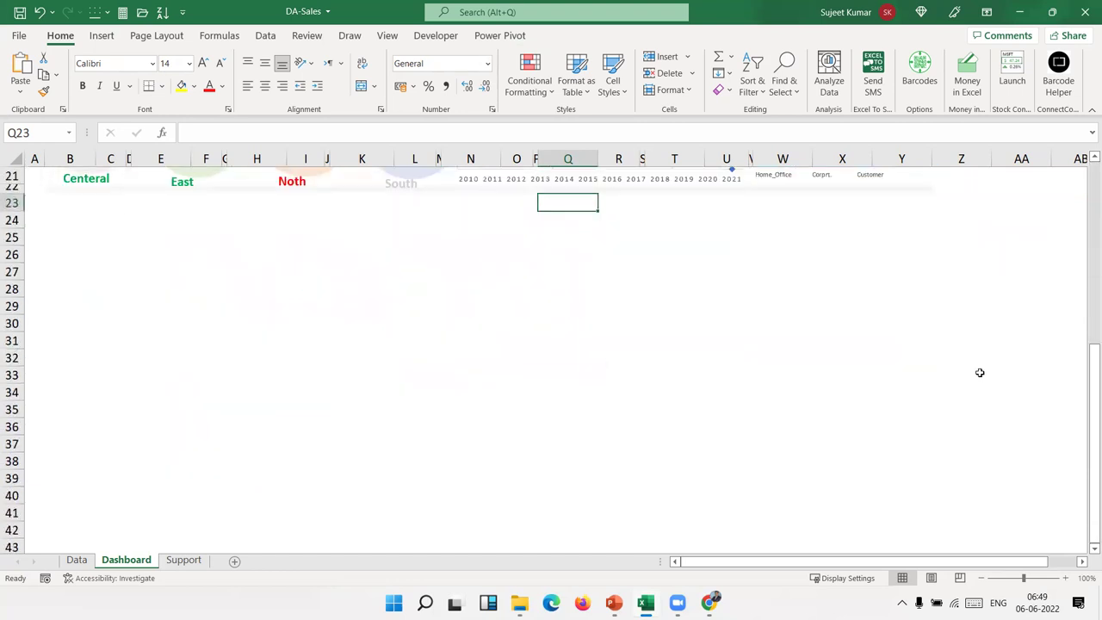
click(15, 188)
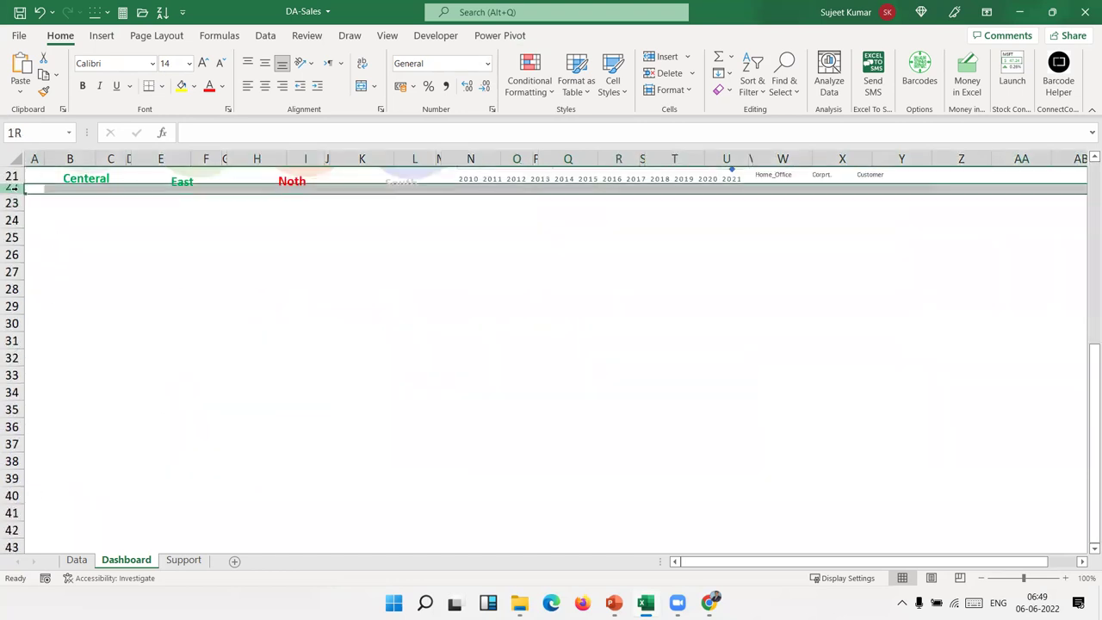
key(ctrl+c)
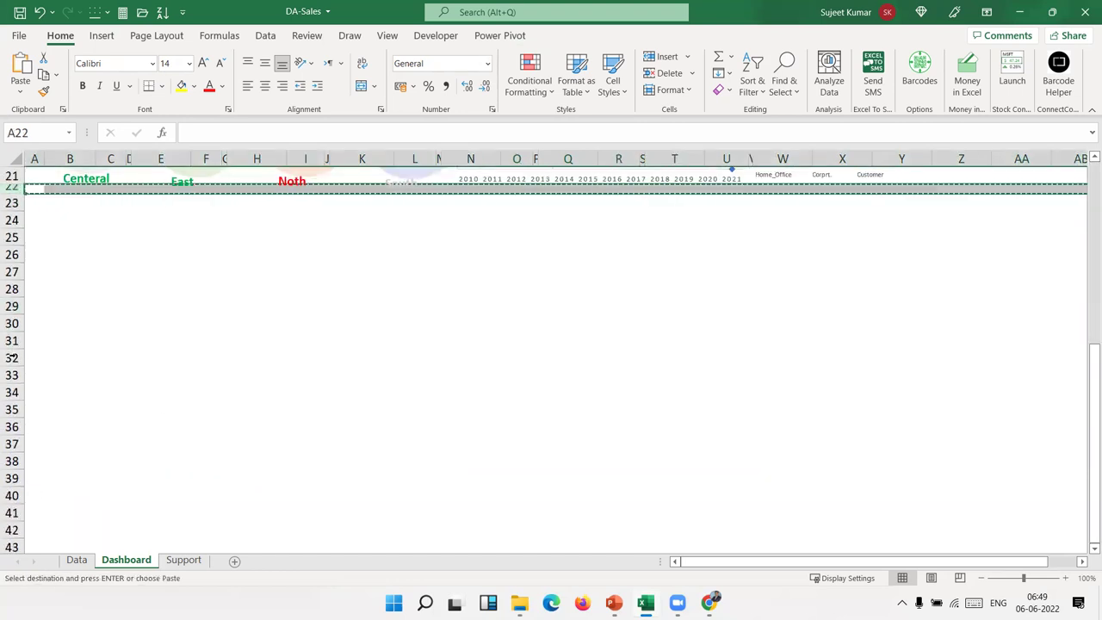
click(14, 357)
key(ctrl+v)
click(175, 414)
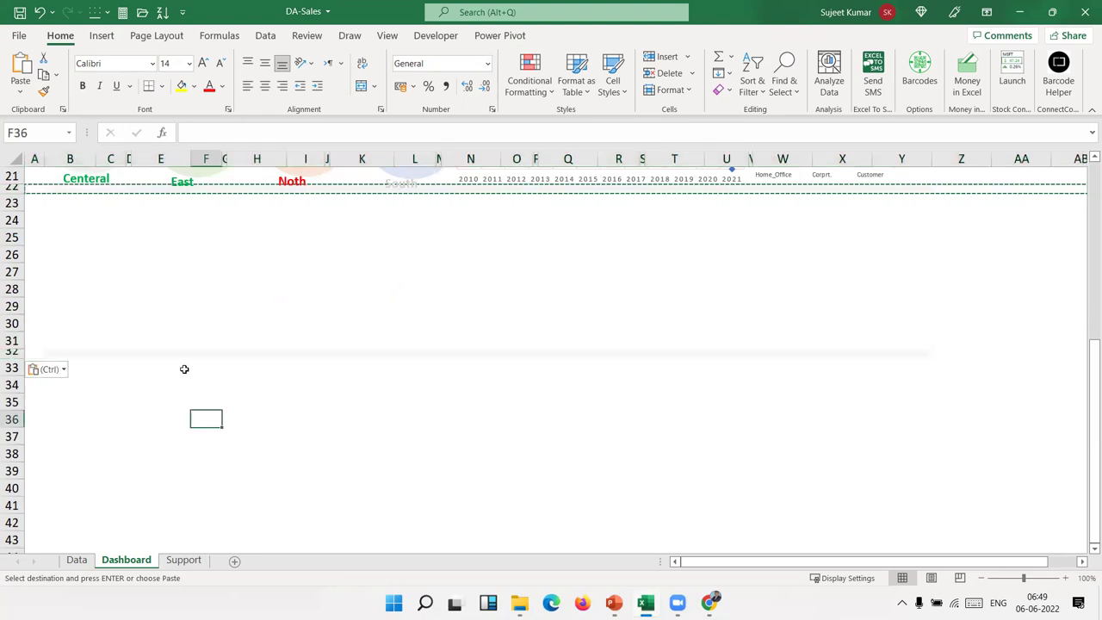
click(232, 257)
key(Escape)
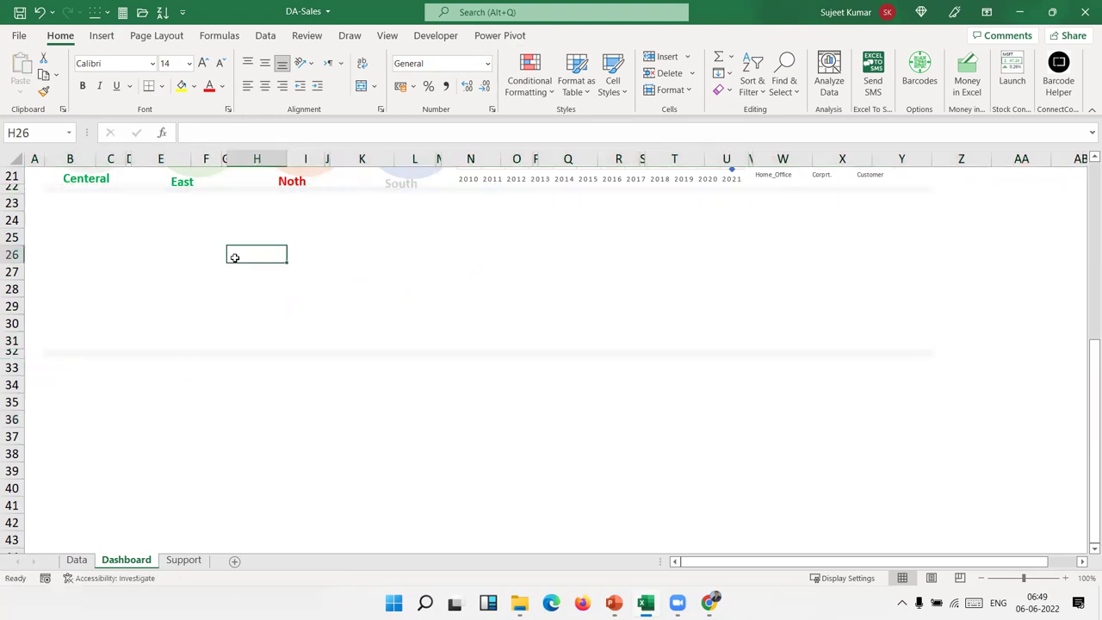
Scroll over the dashboard to review the new divider below the charts
click(107, 222)
scroll(111, 229, up, 3)
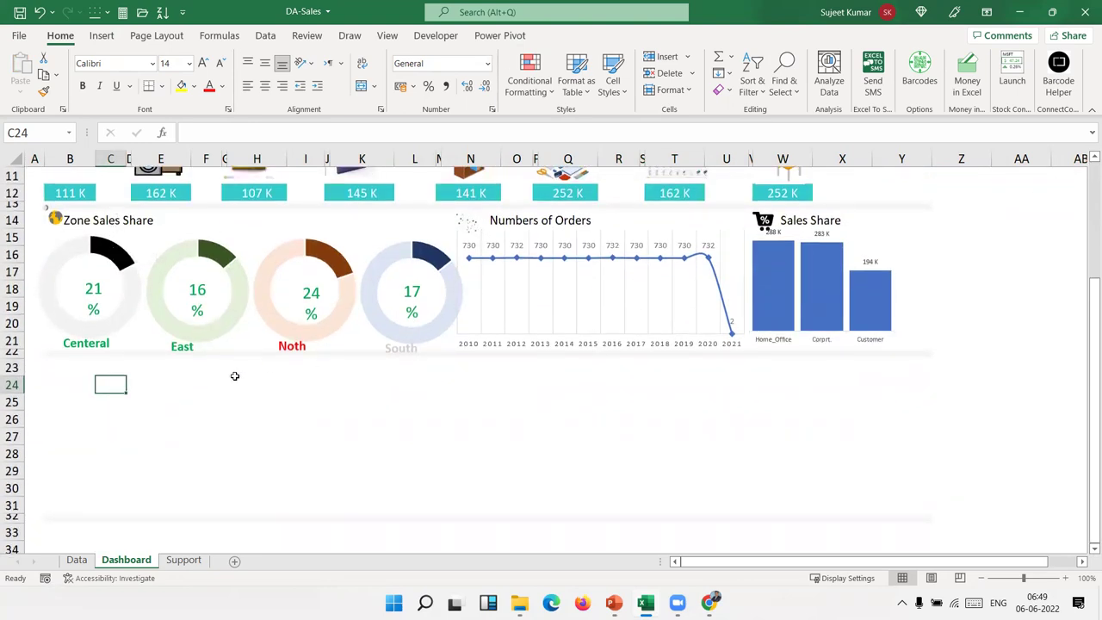
scroll(234, 376, down, 3)
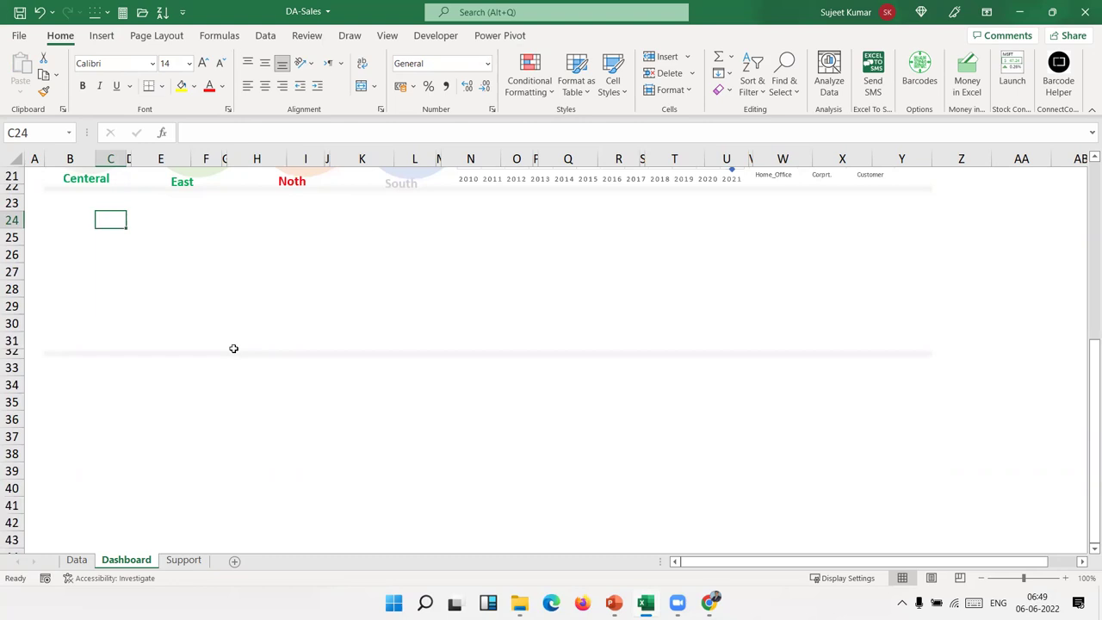
scroll(711, 310, up, 7)
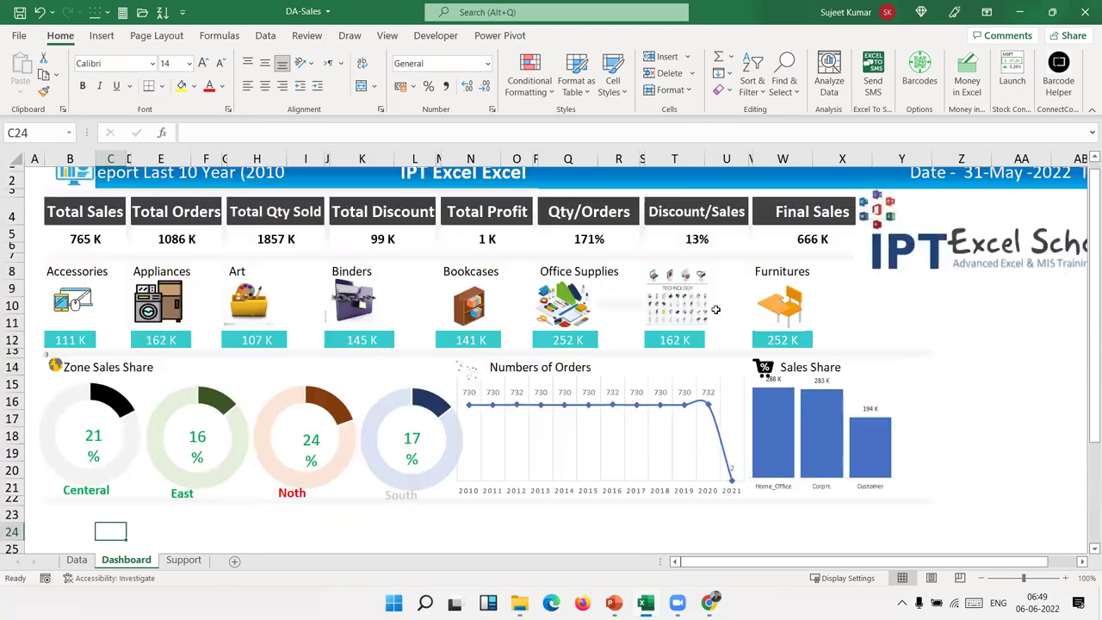
scroll(388, 473, down, 1)
scroll(126, 423, down, 2)
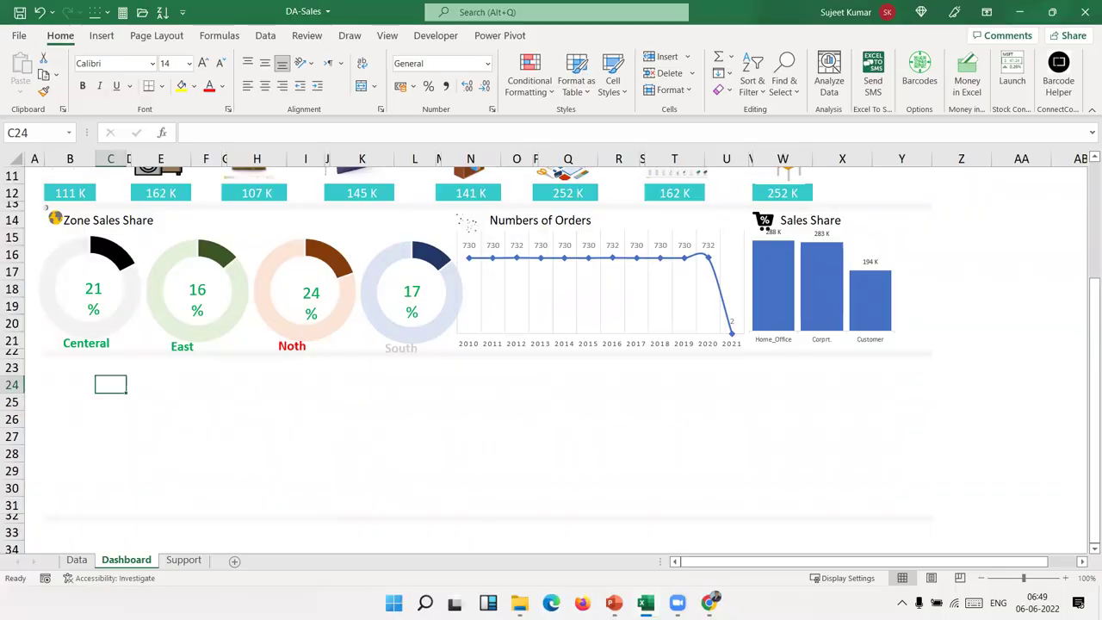
click(709, 602)
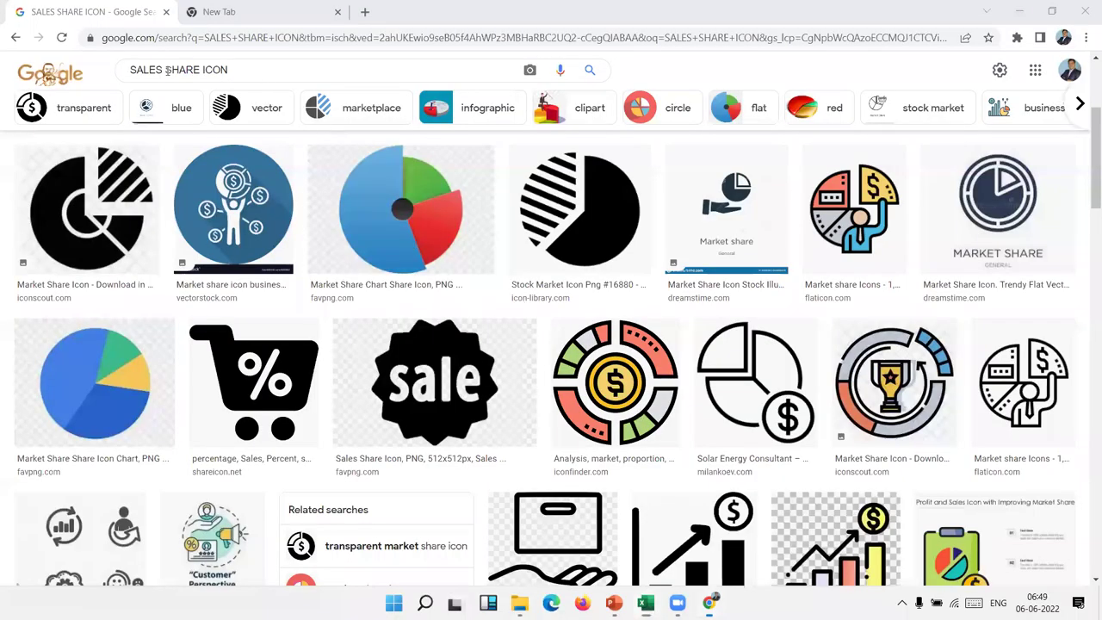
Search Google Images for 'profit icon' in place of the previous query
drag(200, 69, 121, 69)
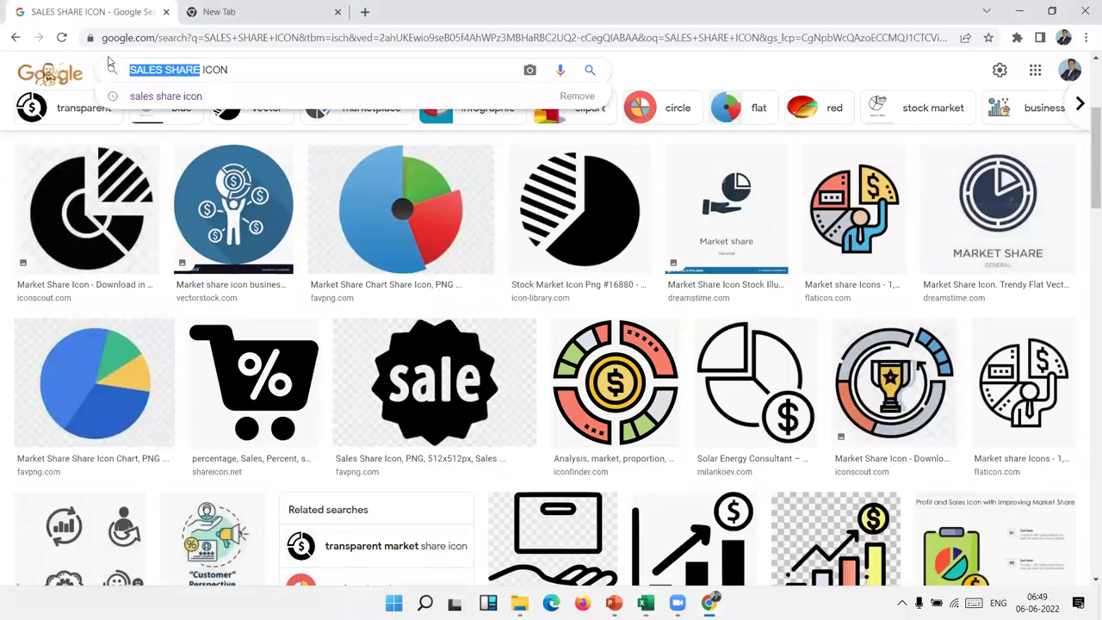
text(pro)
text(fit)
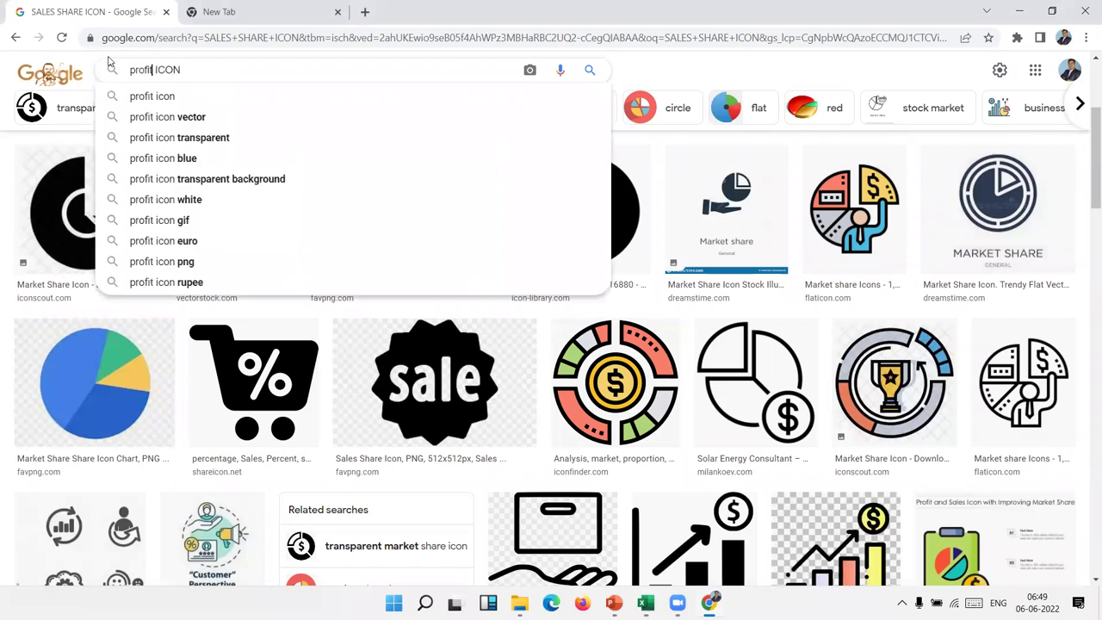
key(Return)
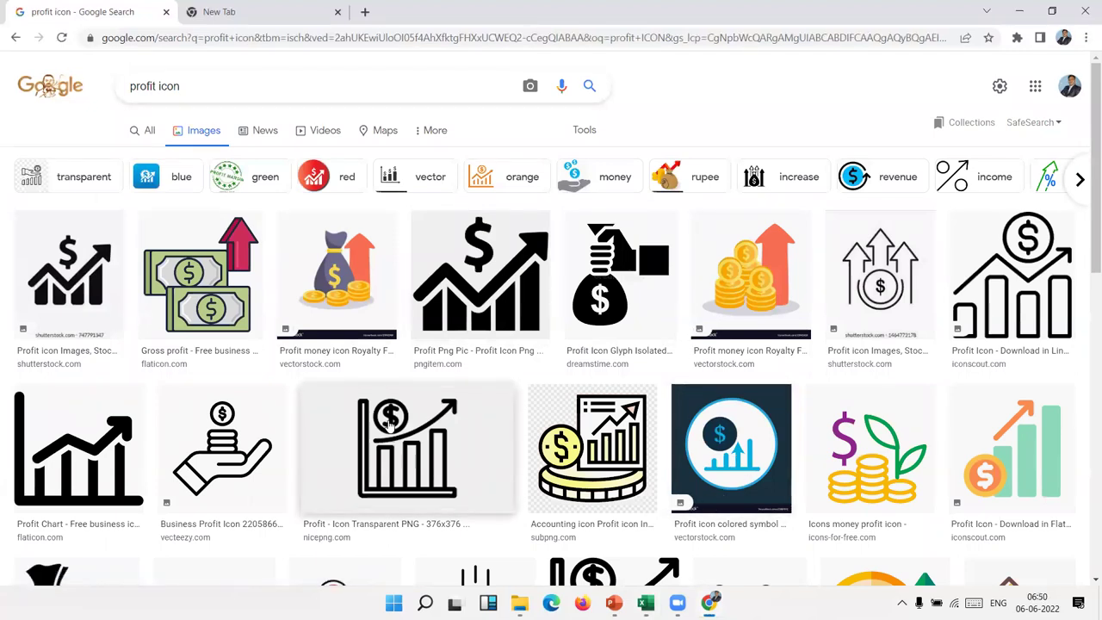
right_click(758, 266)
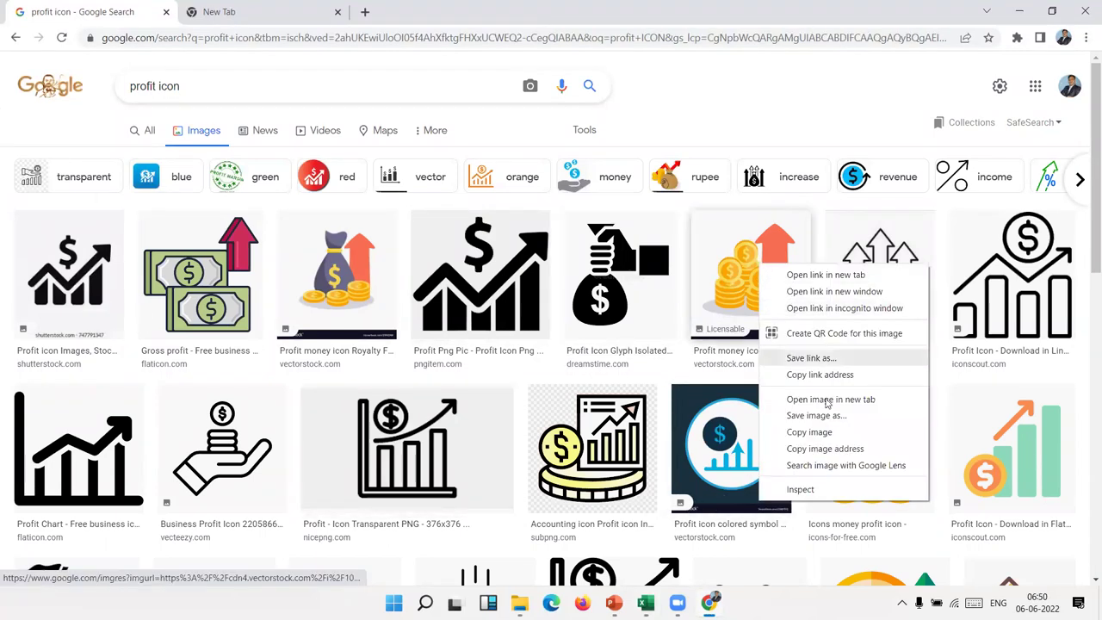
click(190, 112)
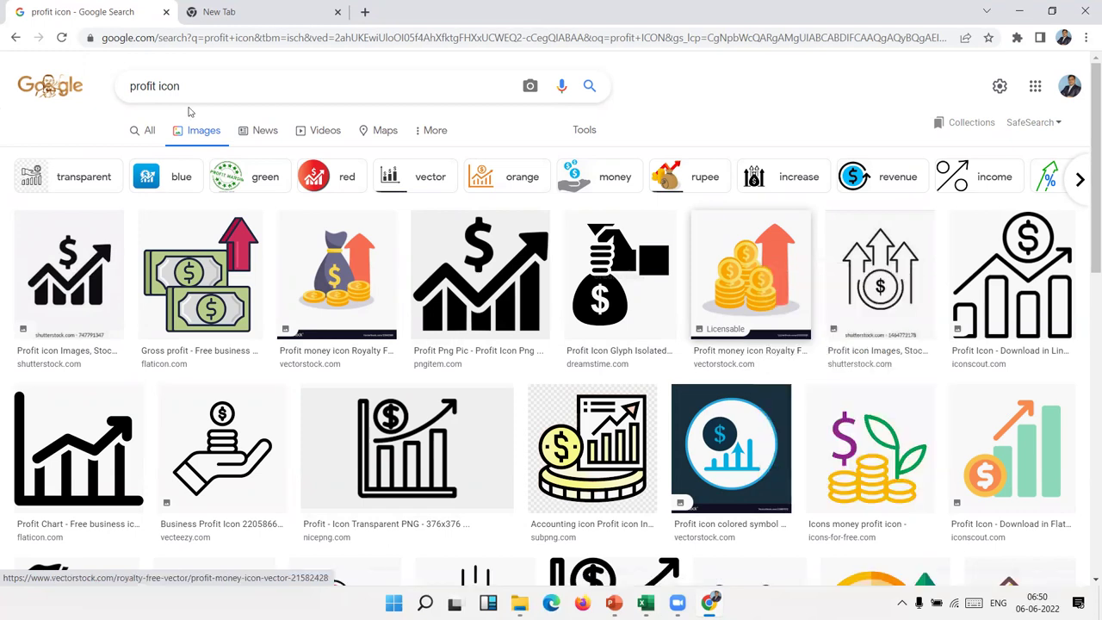
Refine the search to 'profit icon rupee' and copy the rupee grow image
click(204, 87)
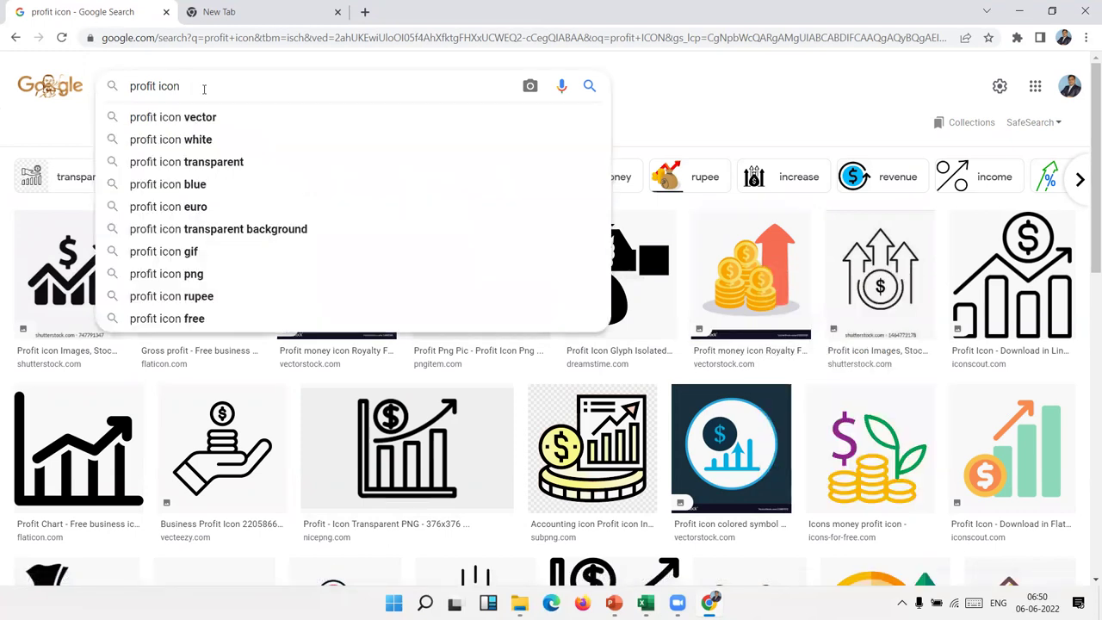
text(rupes)
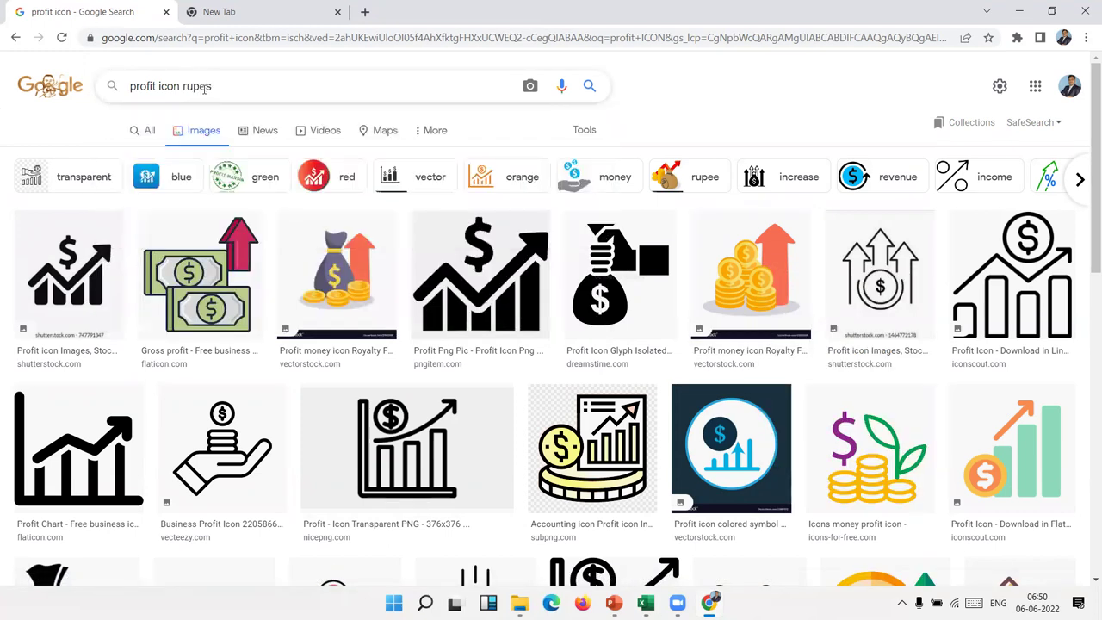
key(BackSpace)
text(e)
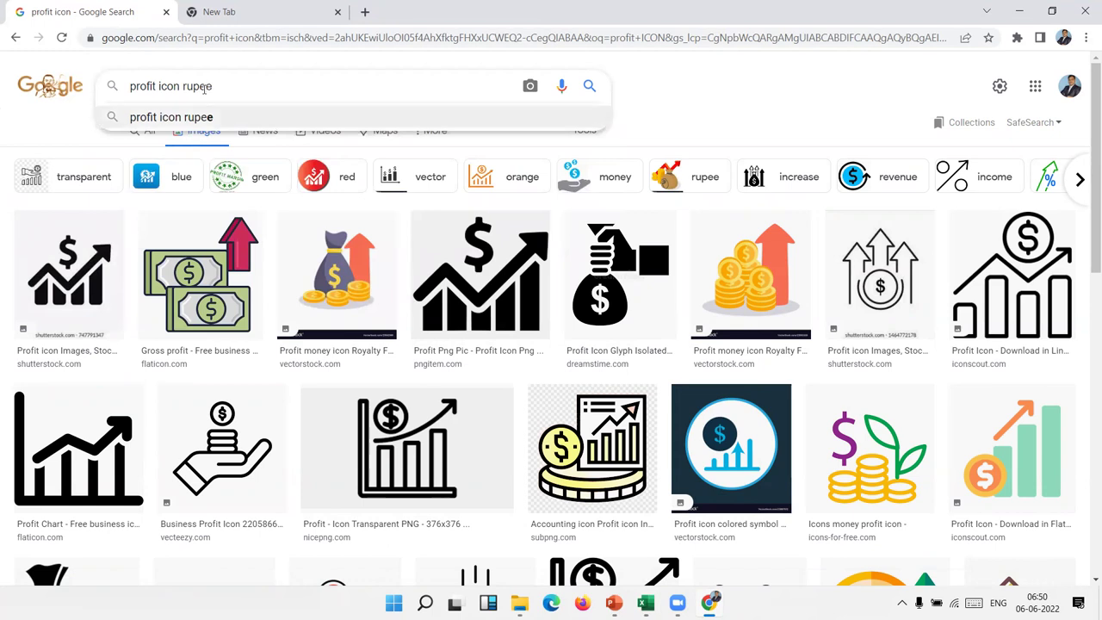
key(Return)
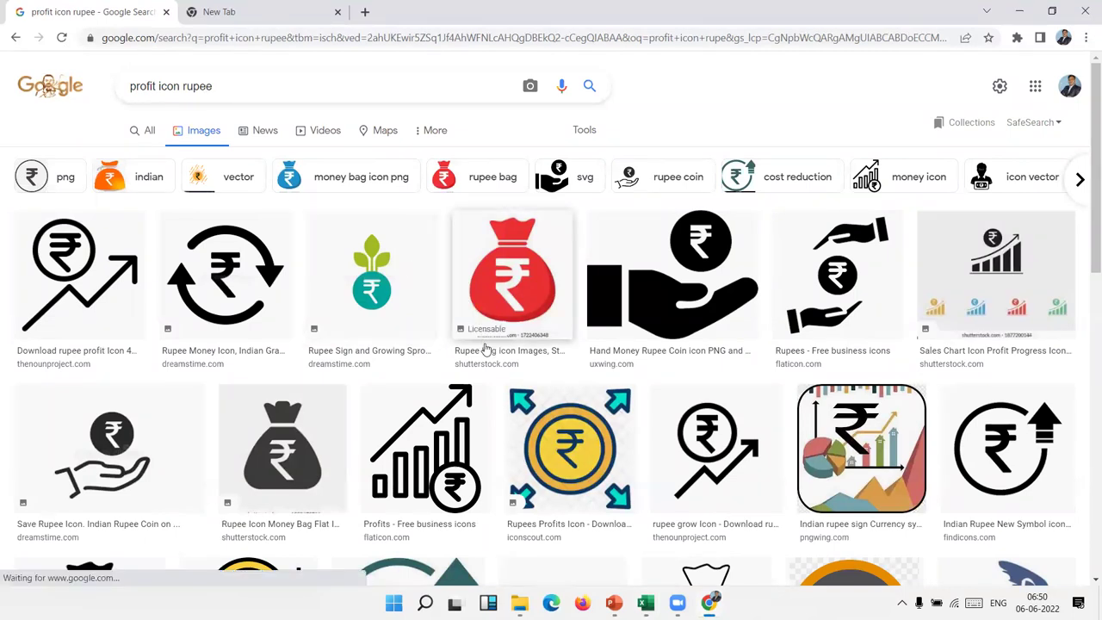
scroll(485, 362, down, 2)
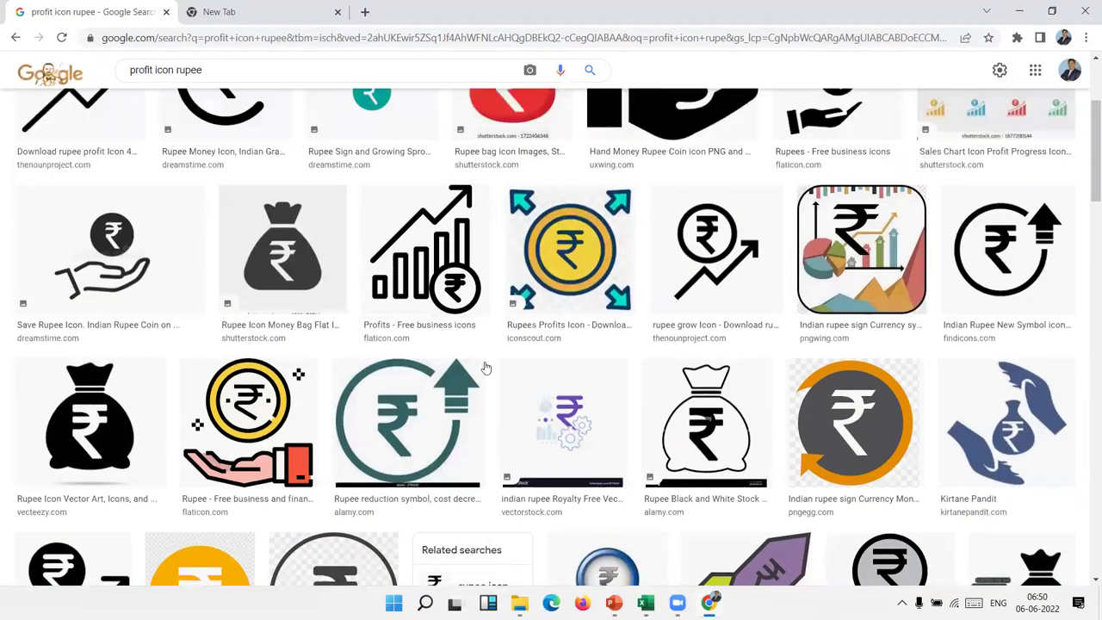
scroll(484, 367, up, 2)
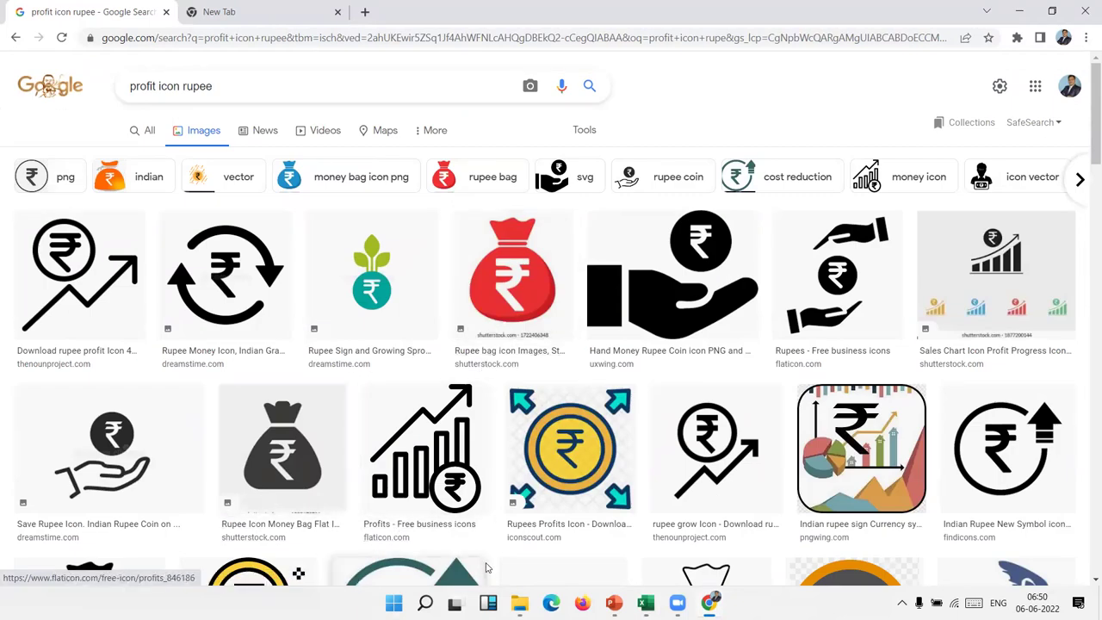
right_click(718, 441)
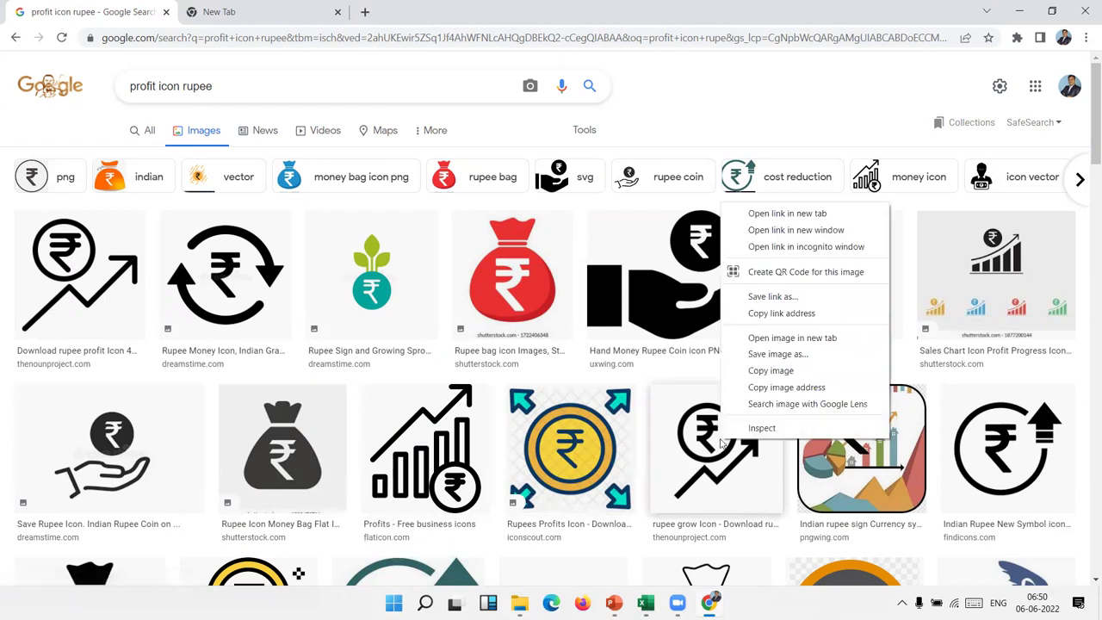
click(755, 372)
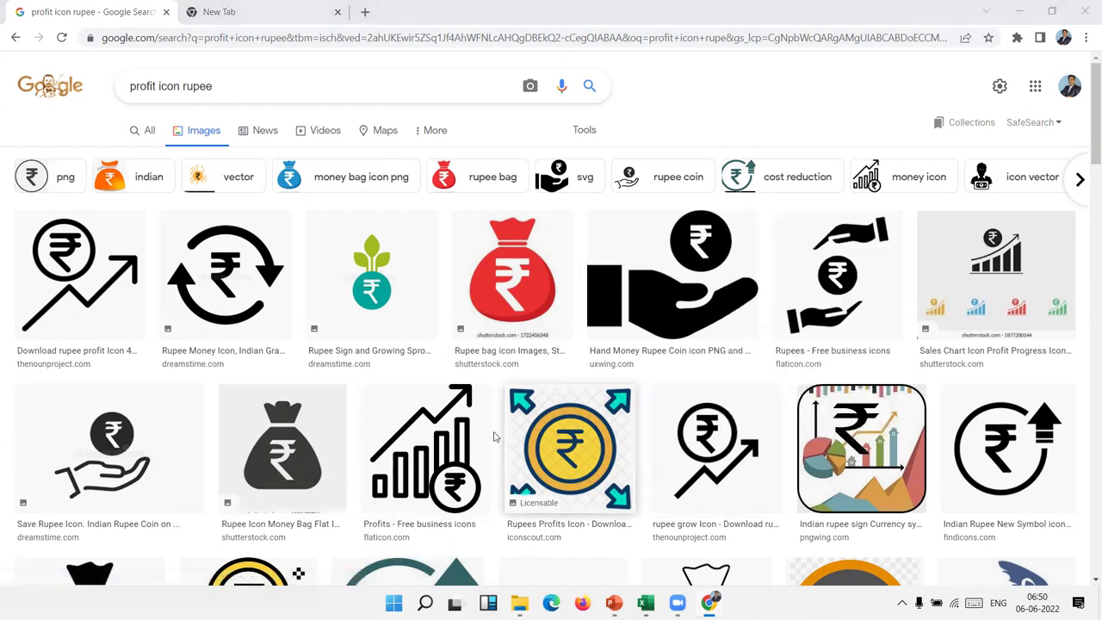
key(alt+Tab)
click(64, 366)
Paste the rupee icon at B23 and shrink it to a small size
key(ctrl+v)
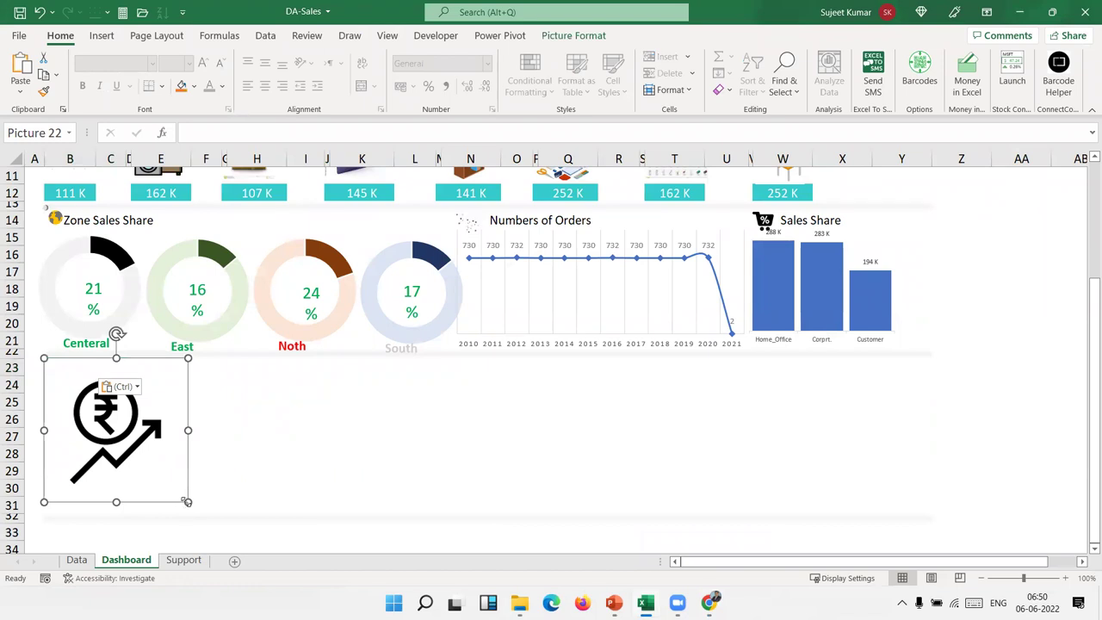
drag(186, 501, 72, 388)
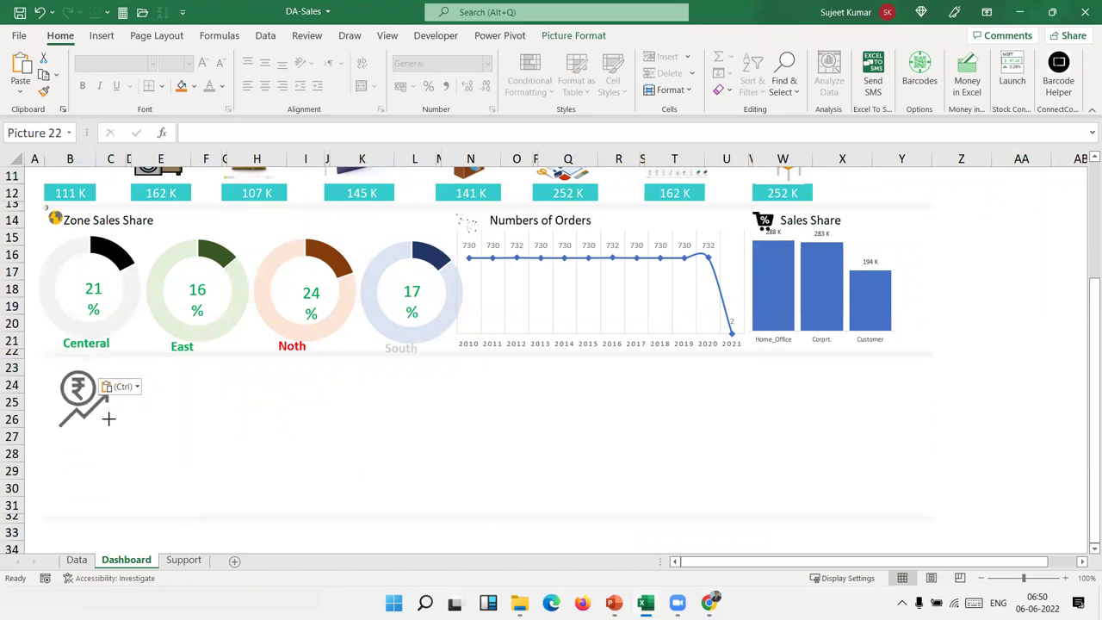
click(86, 368)
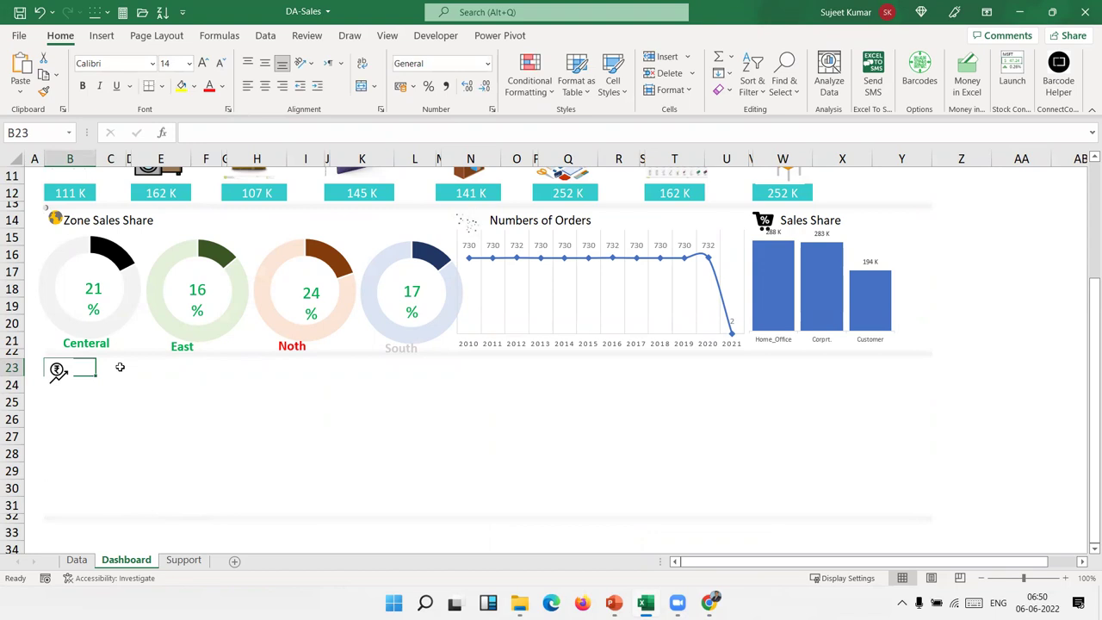
Merge B23:F23 and enter the heading 'Profit Share by Customer'
key(shift+Right)
key(shift+Right)
key(shift+Right)
key(shift+Right)
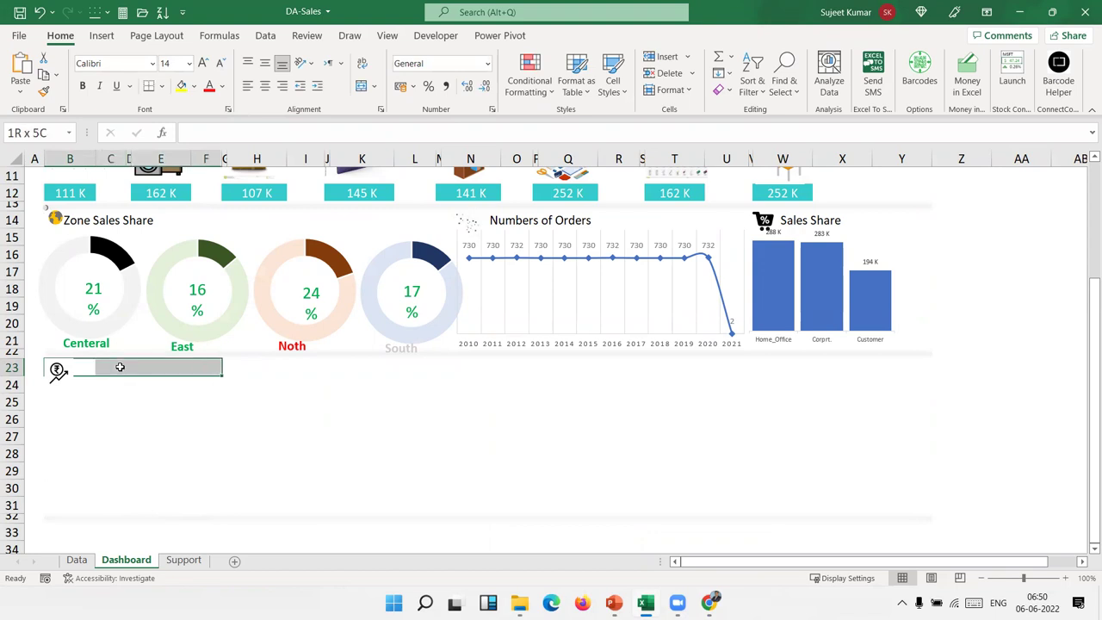
click(364, 86)
text(Pr)
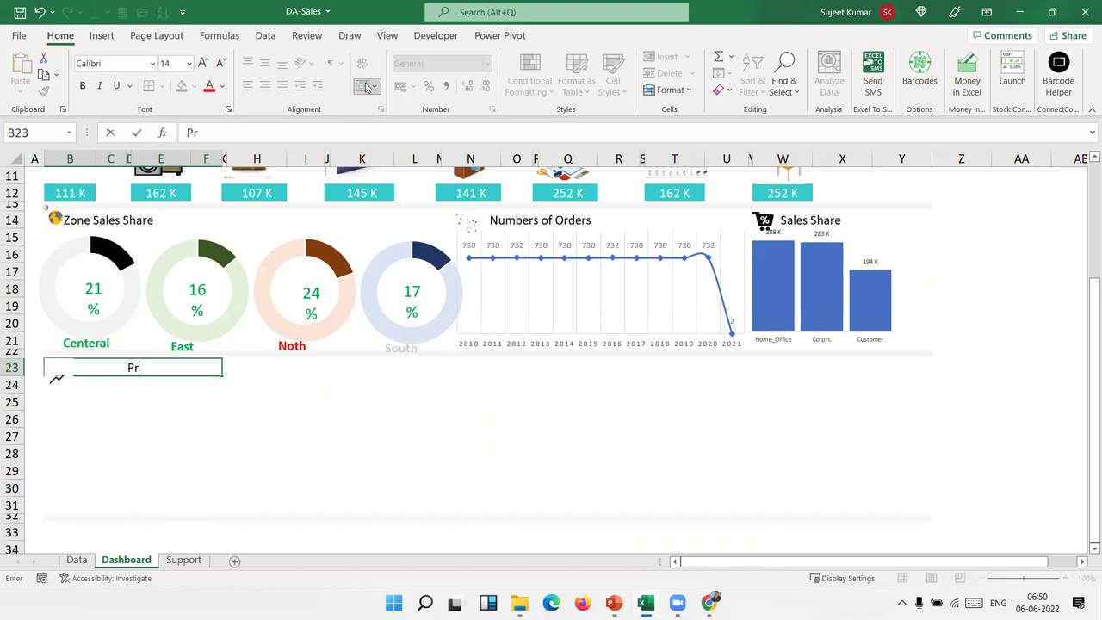
text(ofit )
text(Share by Ca)
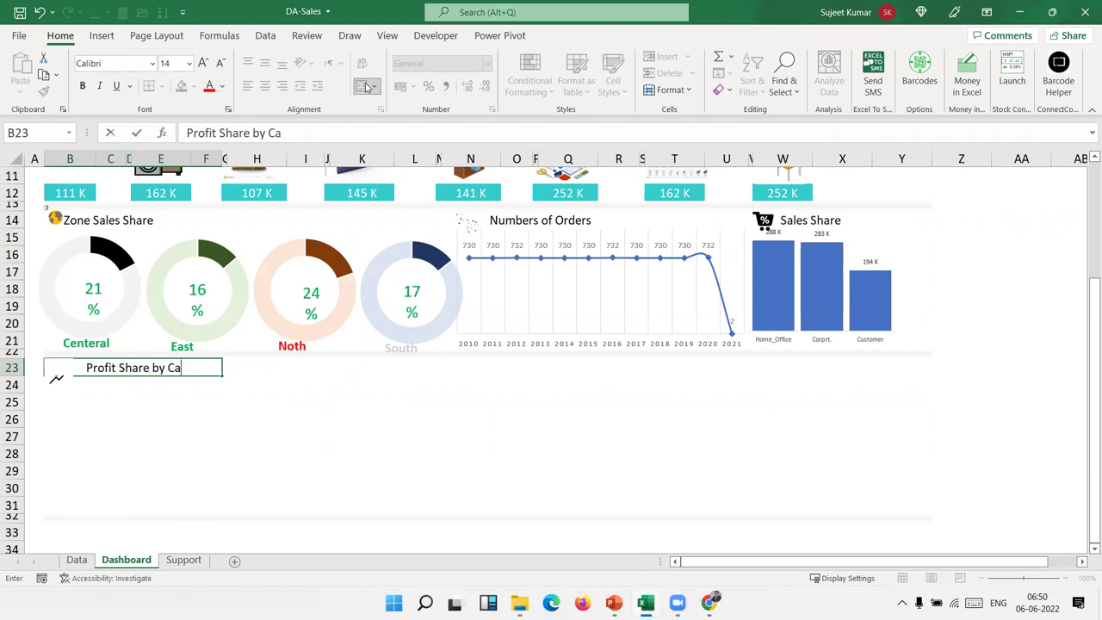
text(tagary)
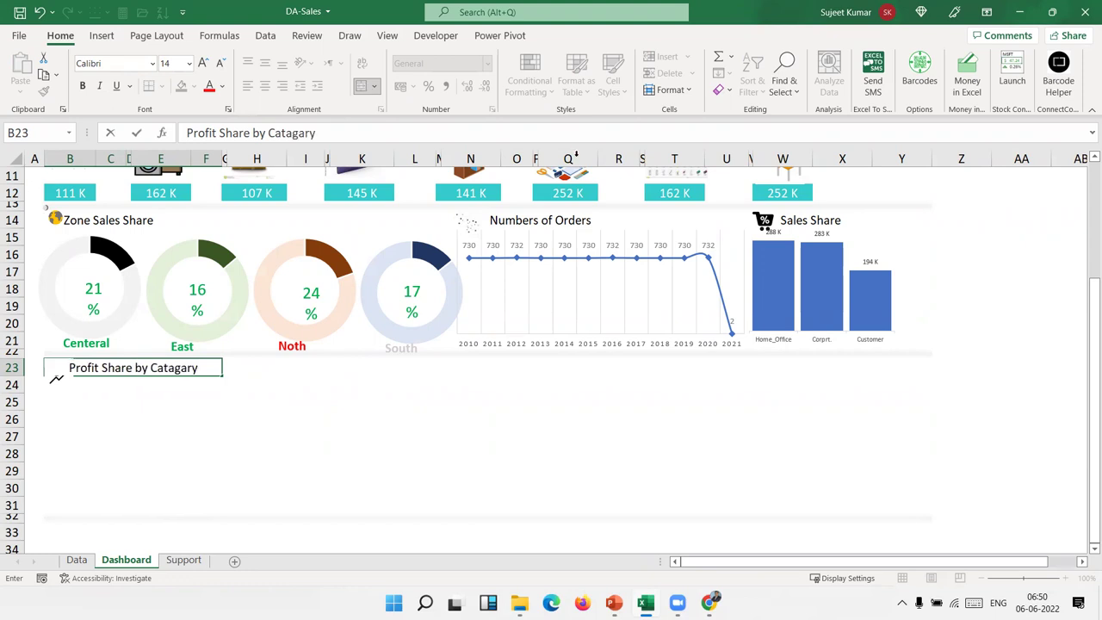
key(BackSpace)
key(BackSpace)
key(BackSpace)
key(BackSpace)
key(BackSpace)
key(BackSpace)
key(BackSpace)
text(ustomer)
key(Return)
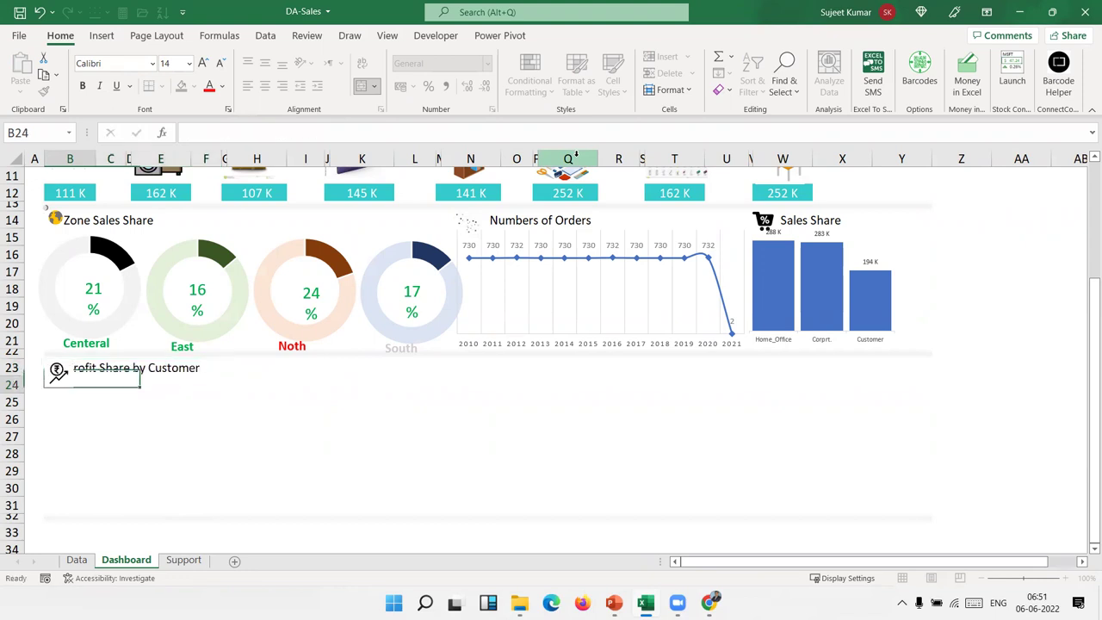
Left-align and indent the heading to clear the icon, and set its font size to 13
click(97, 370)
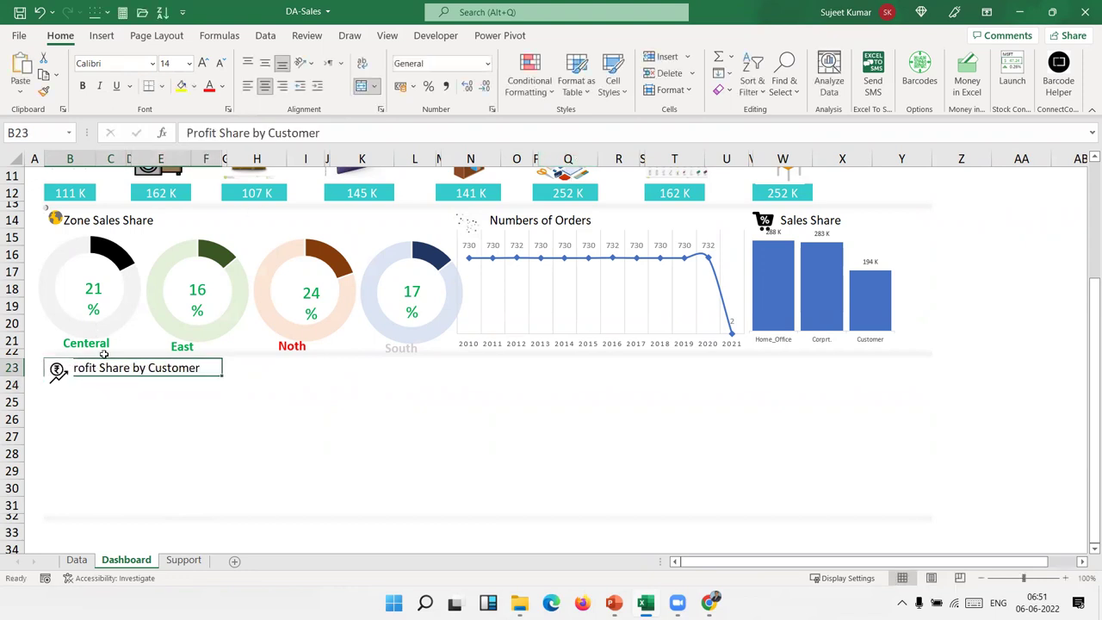
click(318, 87)
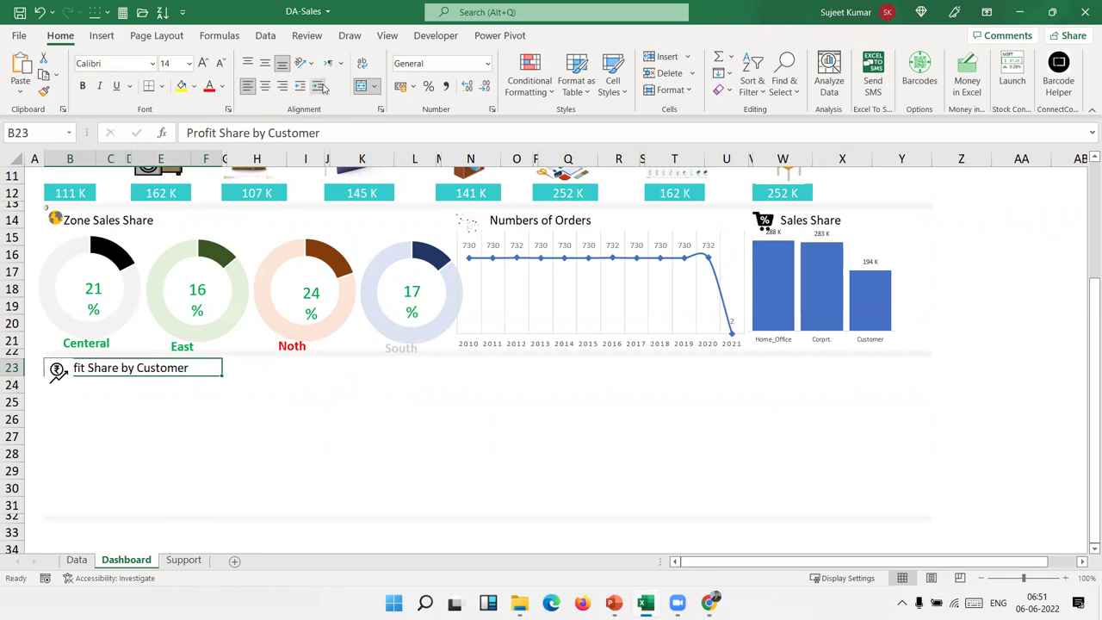
click(318, 87)
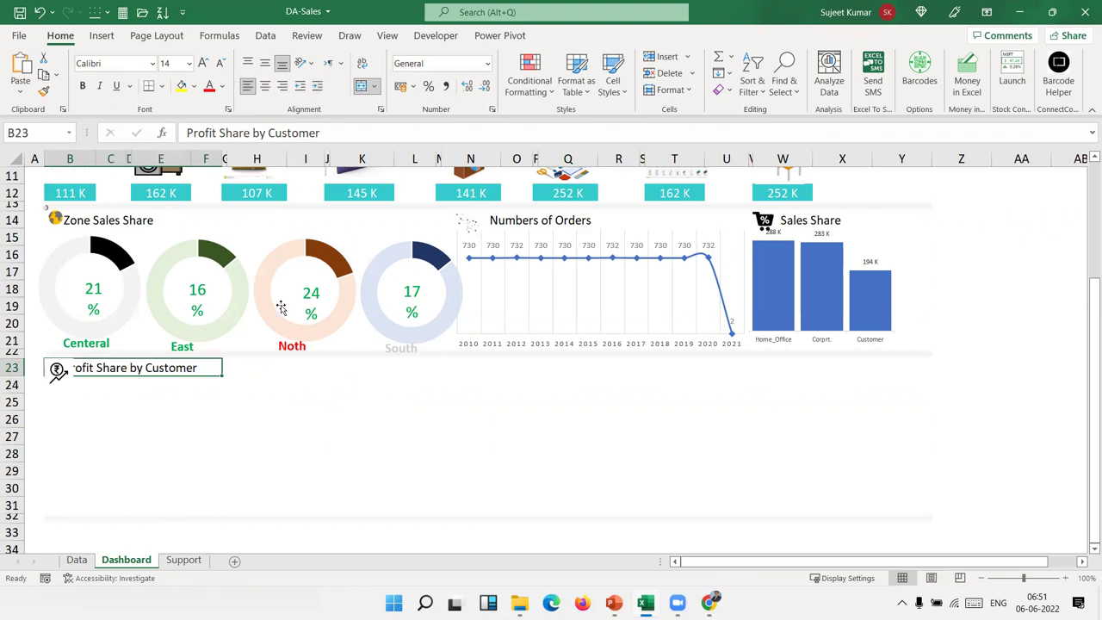
click(221, 63)
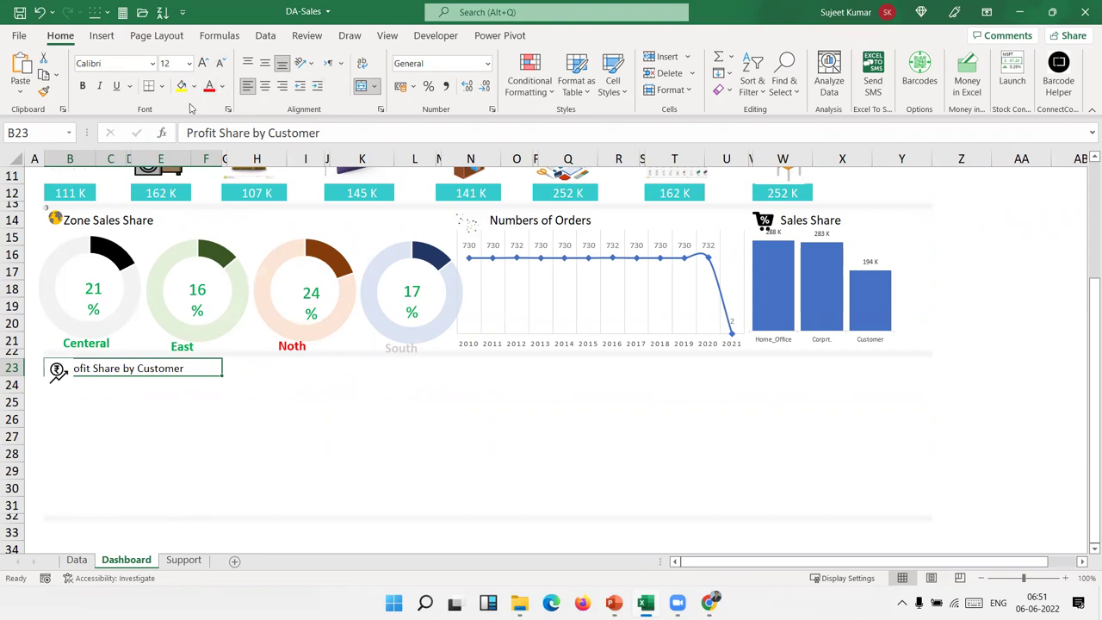
click(281, 86)
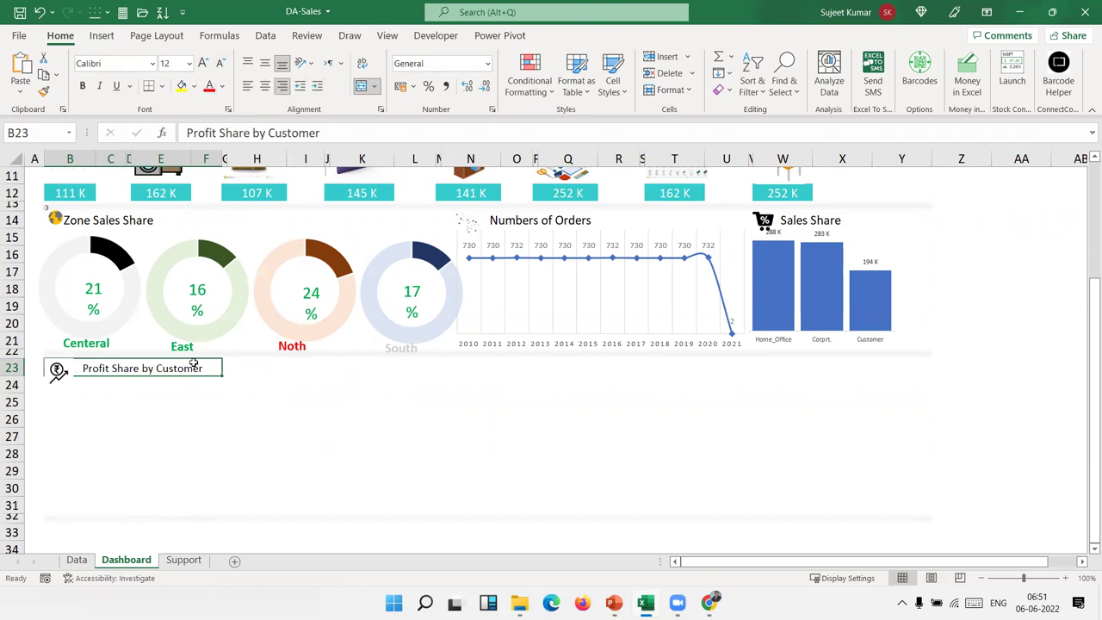
click(174, 419)
click(69, 400)
click(108, 365)
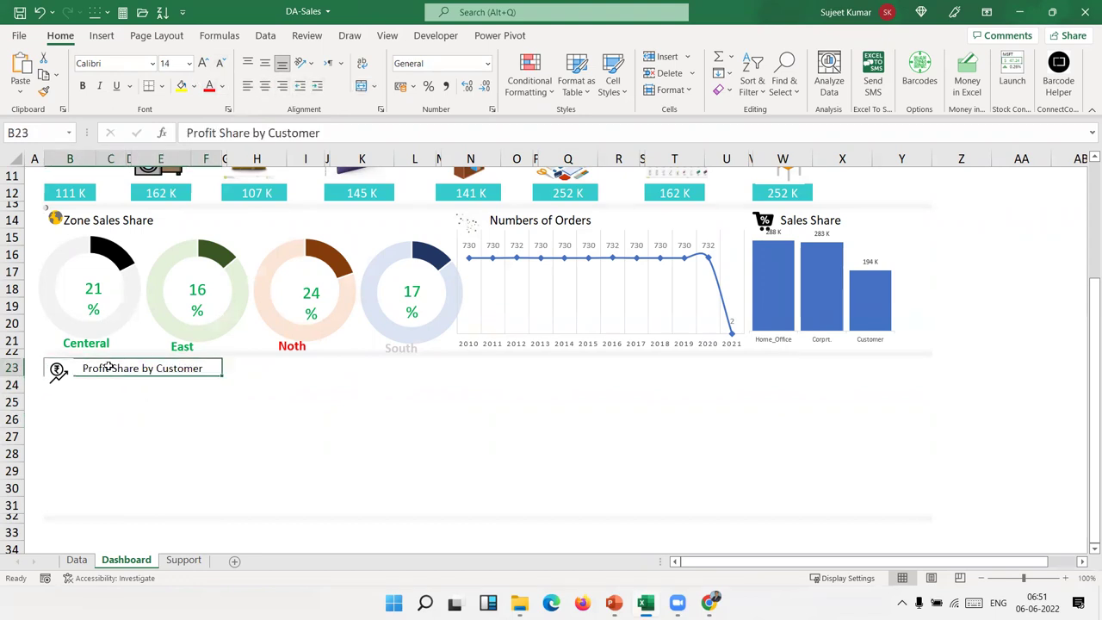
click(203, 64)
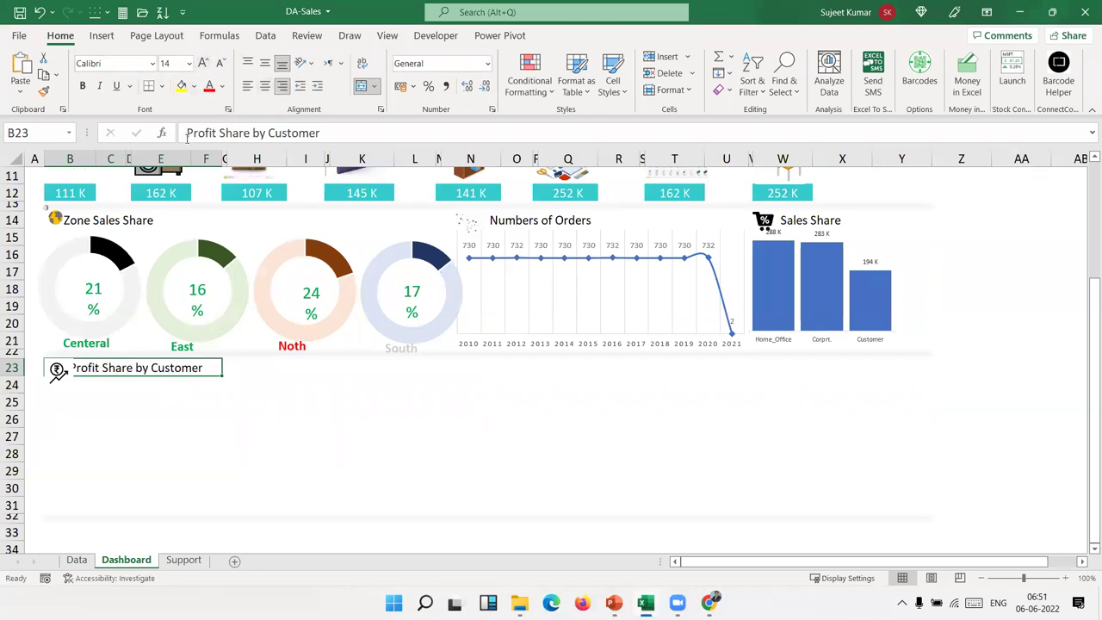
click(169, 64)
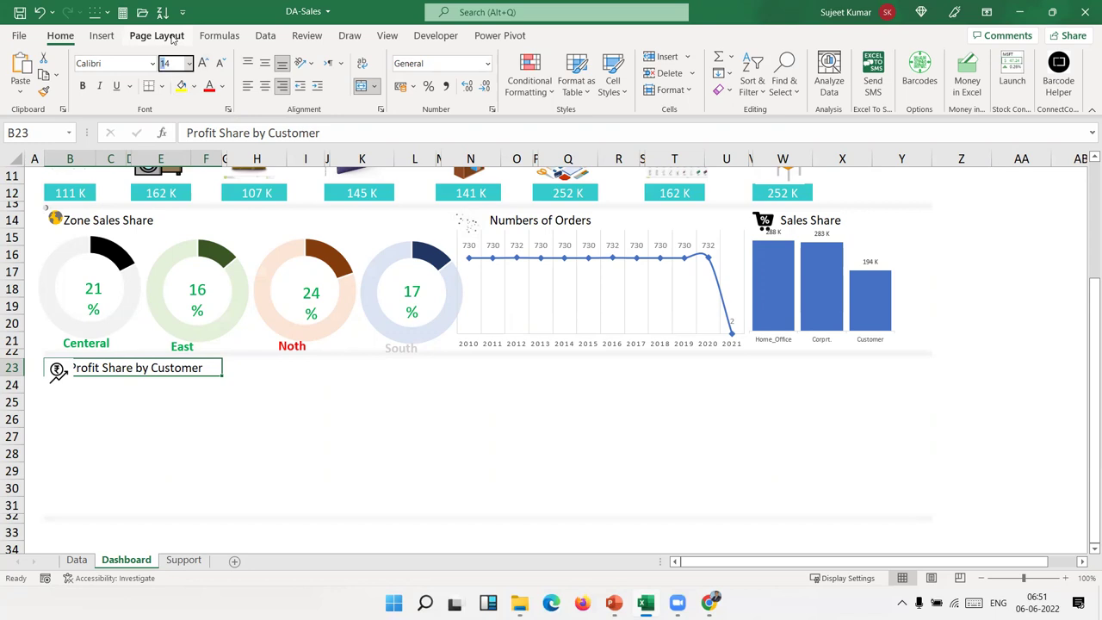
text(13)
key(Return)
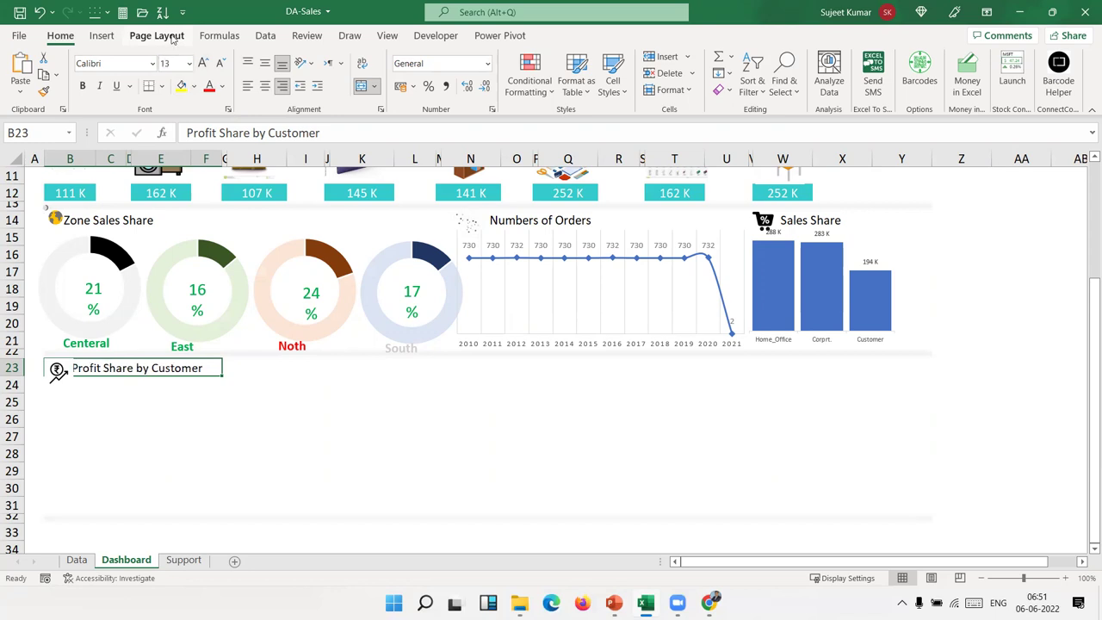
Check the rupee icon's placement beside the new heading
click(152, 419)
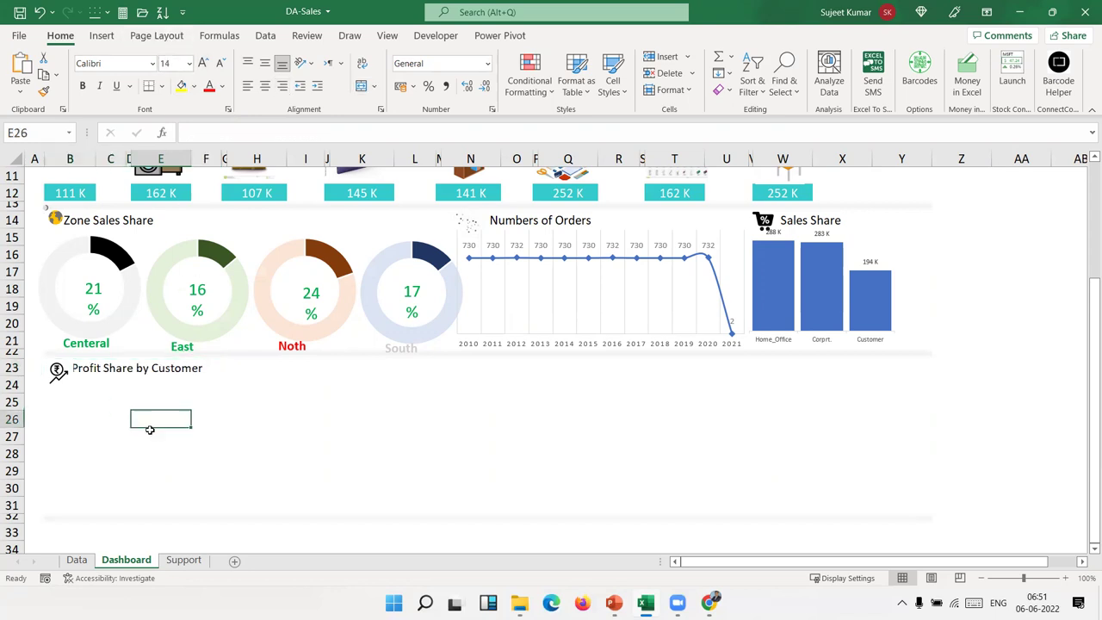
click(123, 376)
click(59, 371)
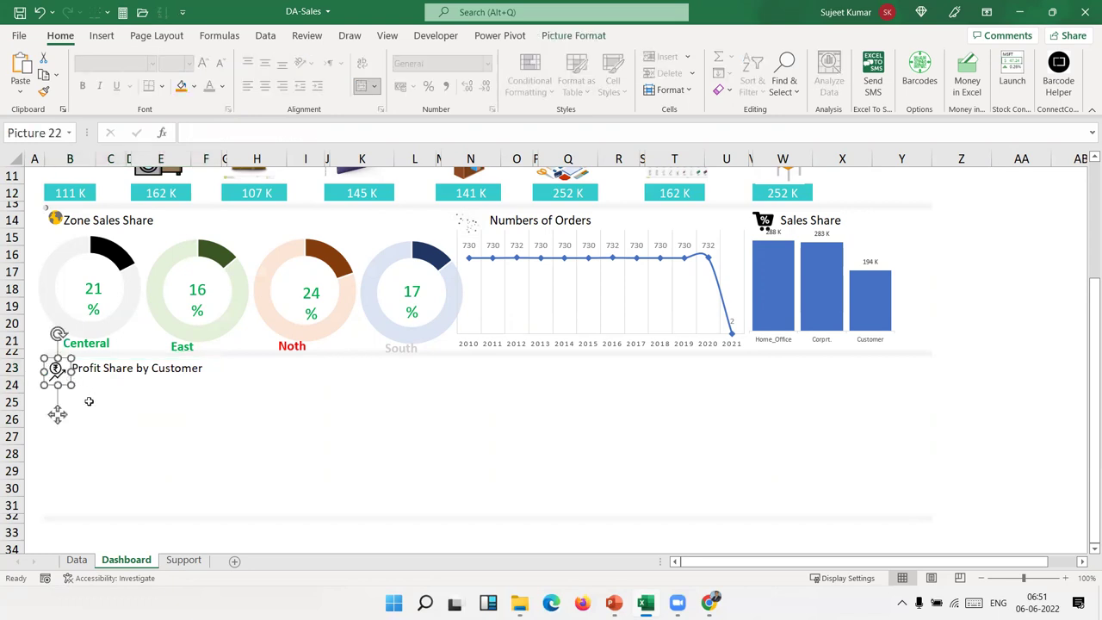
click(90, 401)
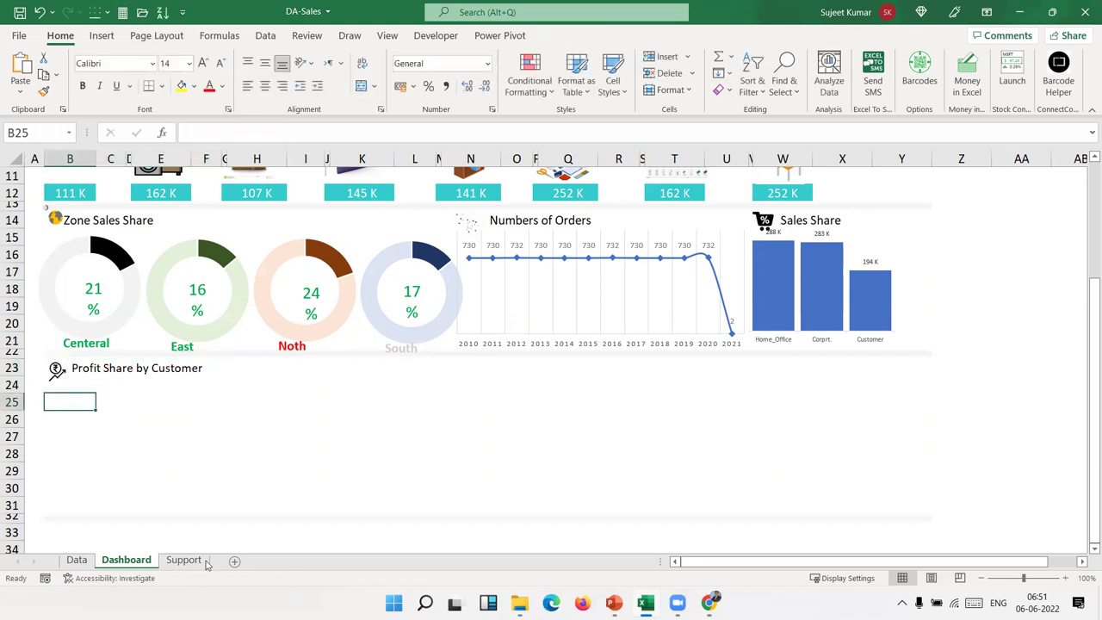
click(185, 560)
Copy the customer sales pivot and paste a duplicate at D38
drag(366, 255, 482, 330)
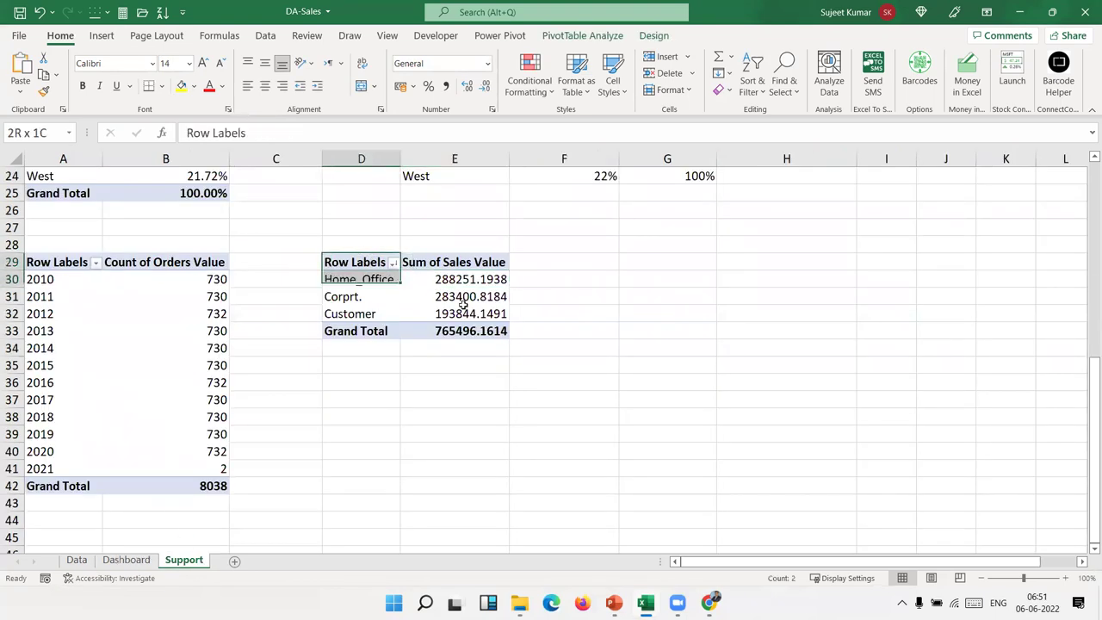
key(ctrl+c)
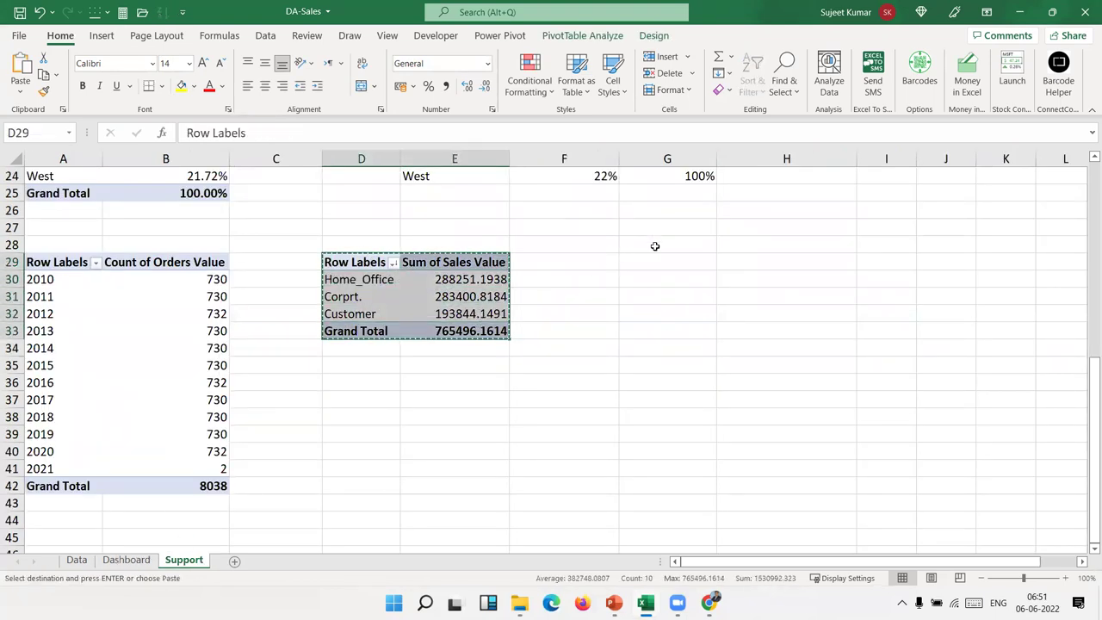
click(655, 245)
click(332, 414)
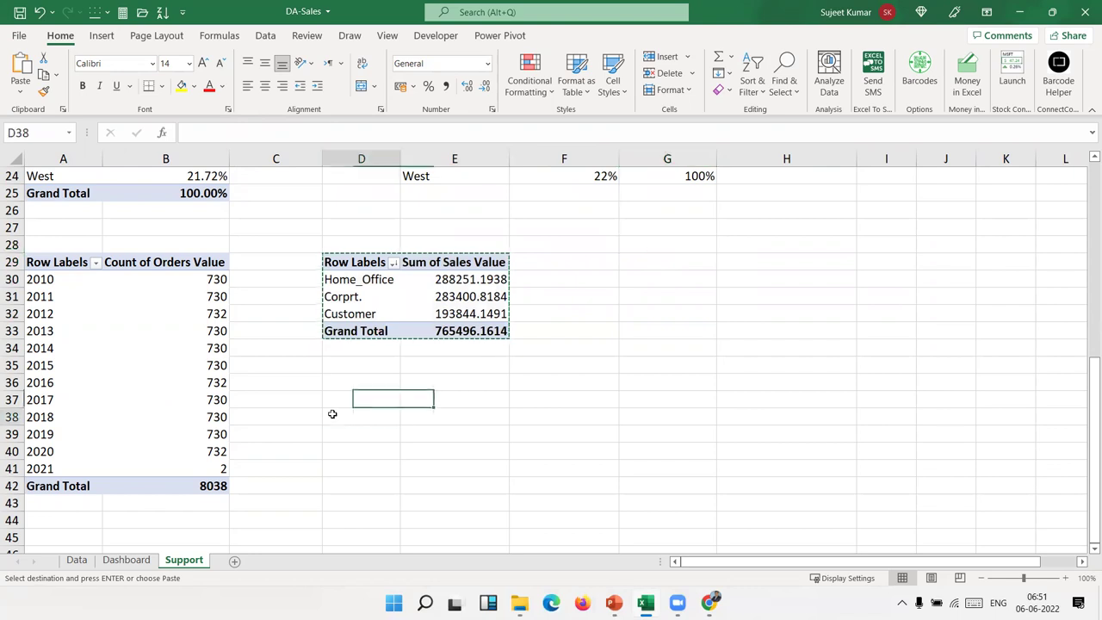
key(ctrl+v)
click(434, 434)
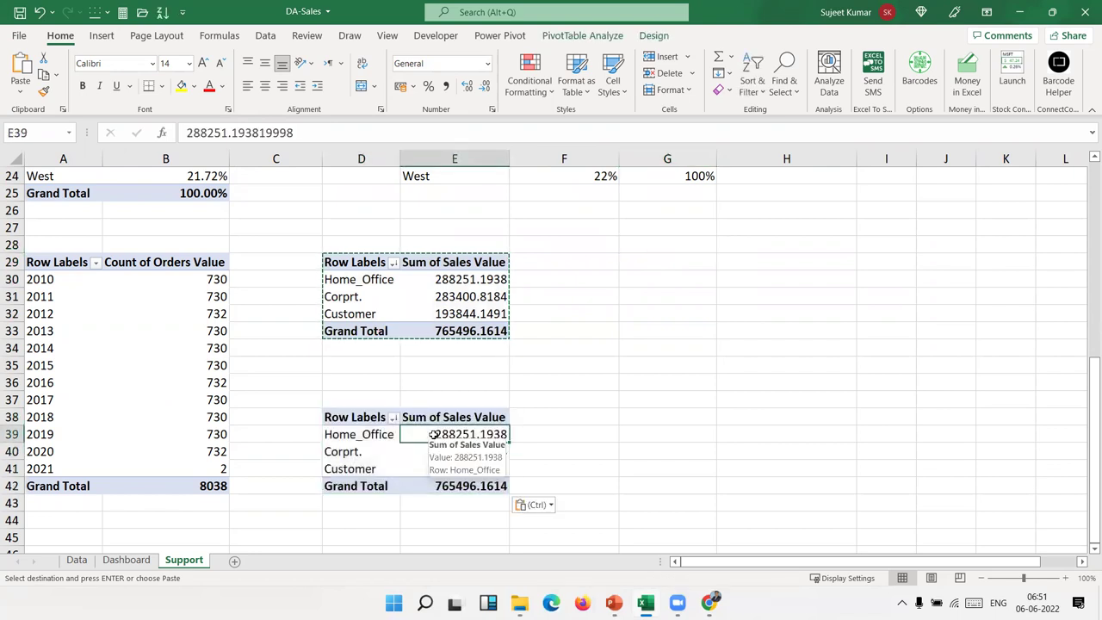
key(Escape)
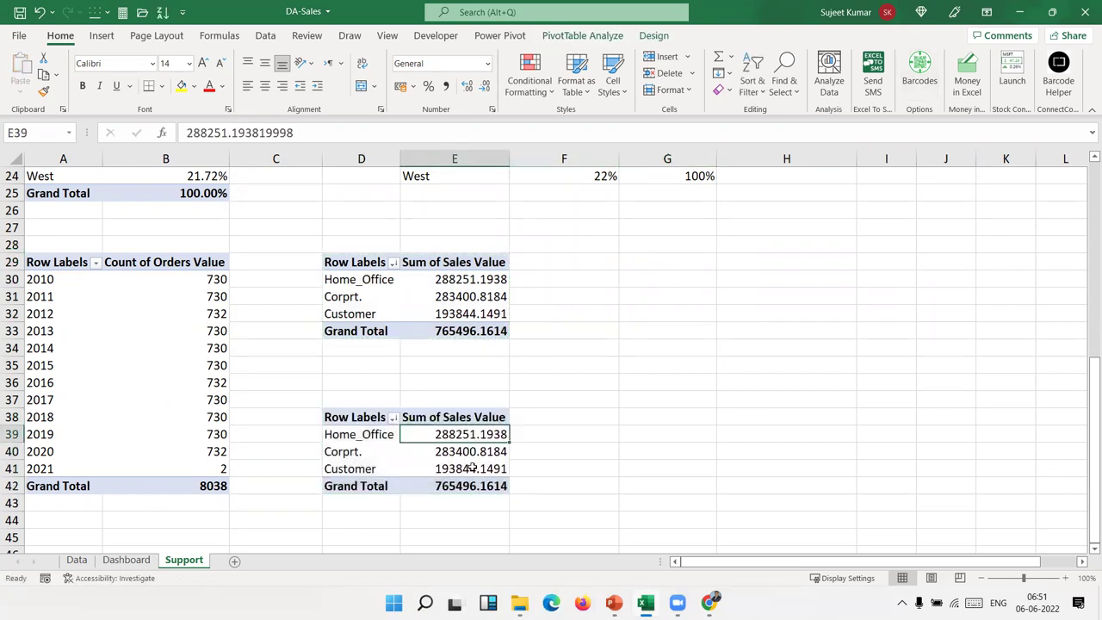
Switch the copied pivot to Sum of Profit and sort it largest to smallest (Corprt. 329.07 first)
right_click(474, 453)
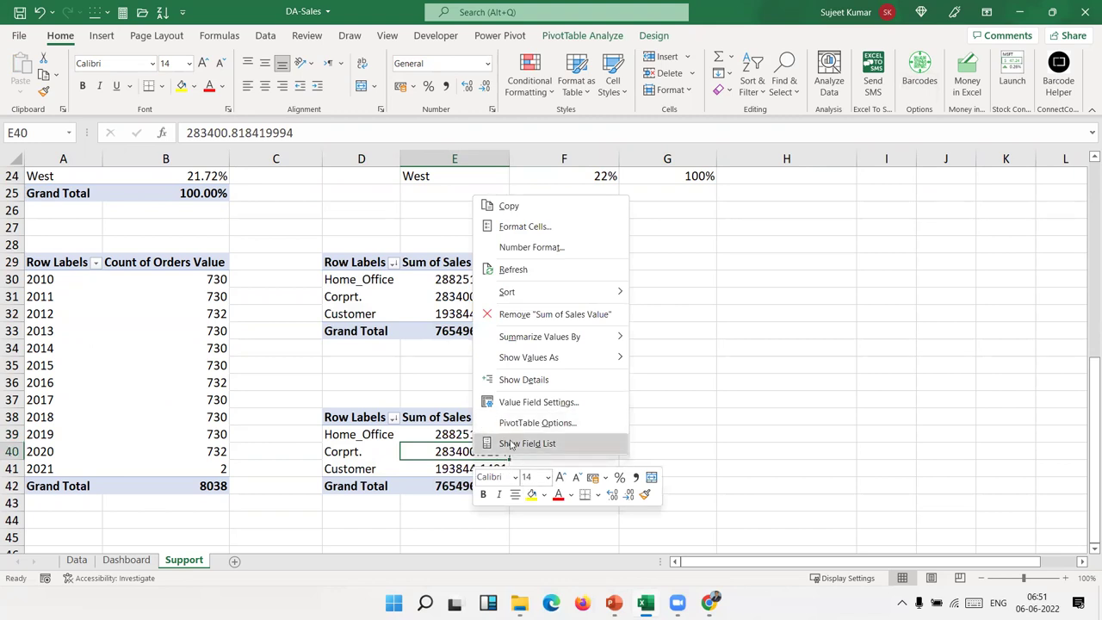
click(511, 444)
scroll(1008, 329, down, 1)
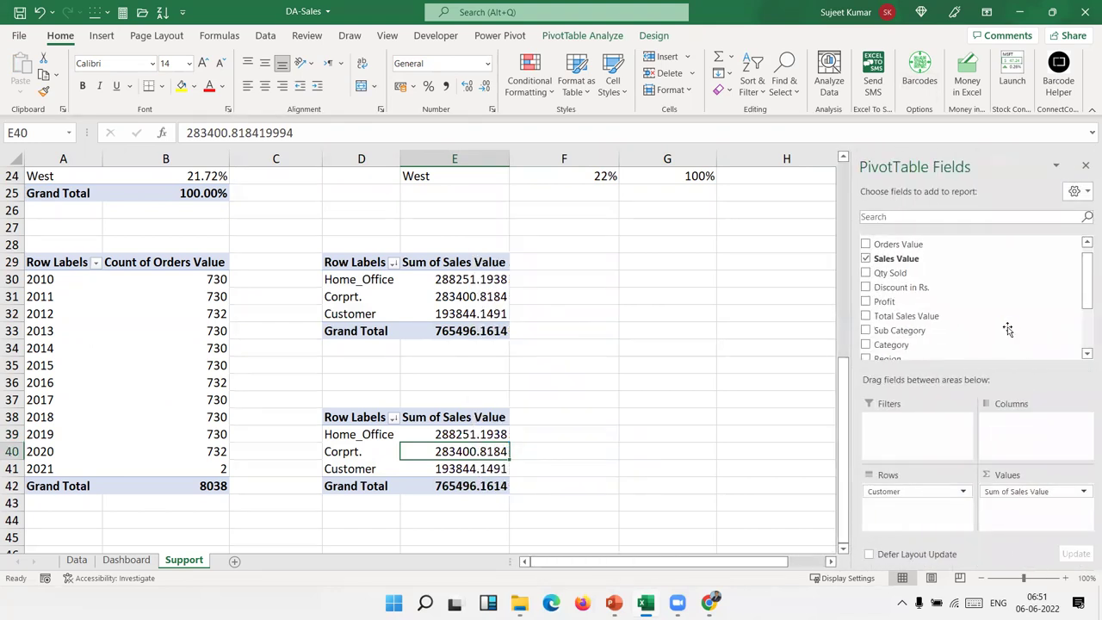
scroll(955, 335, down, 2)
scroll(953, 340, up, 2)
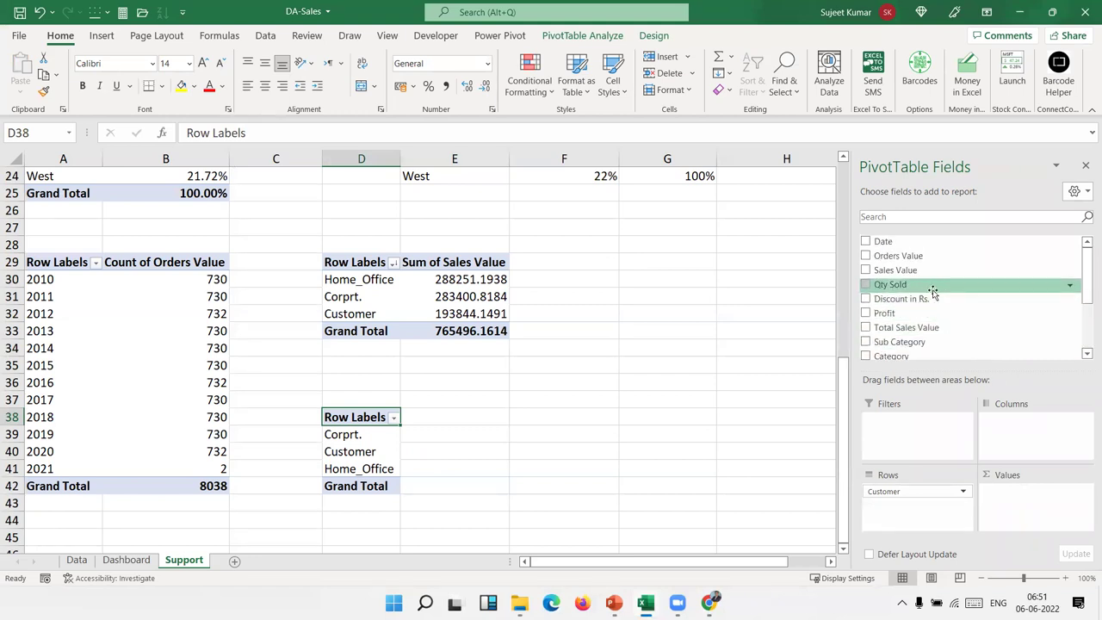
drag(929, 315, 1003, 500)
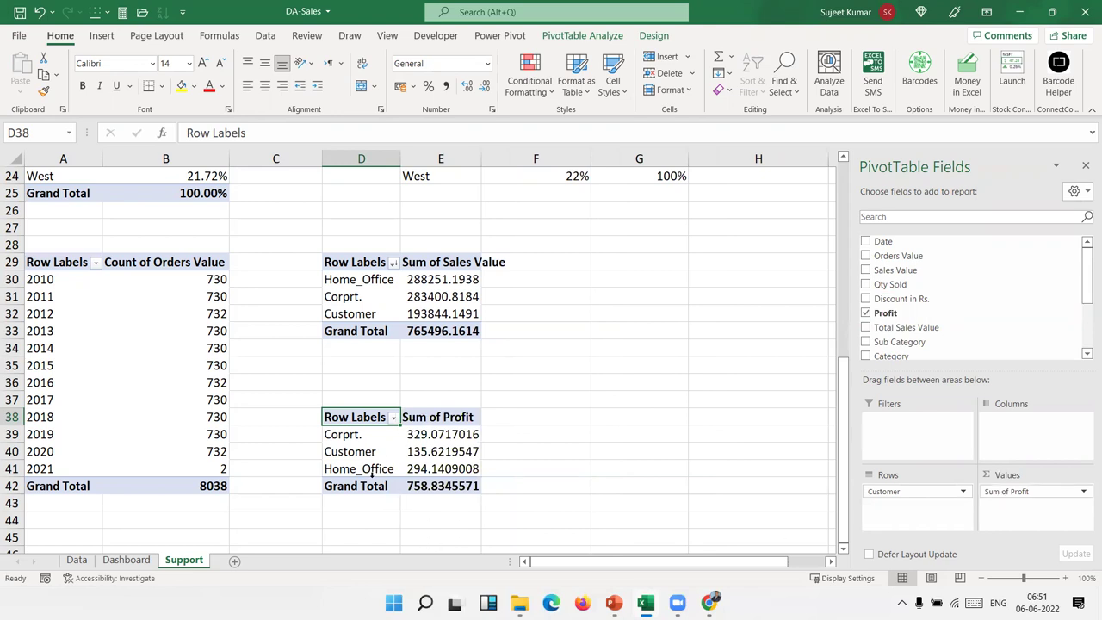
right_click(432, 453)
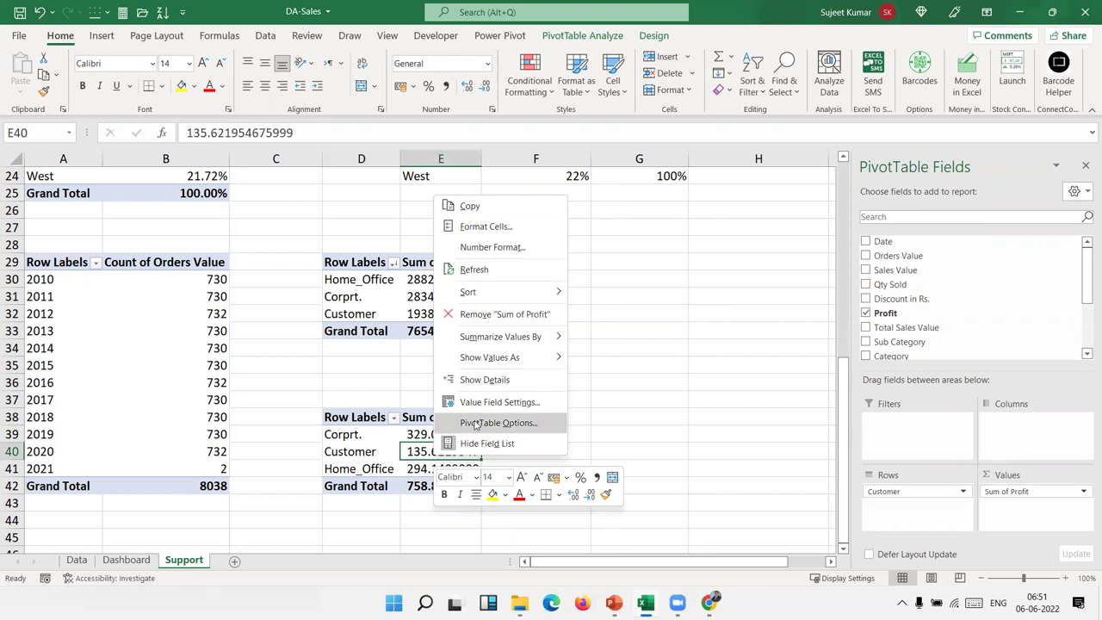
mouse_move(510, 287)
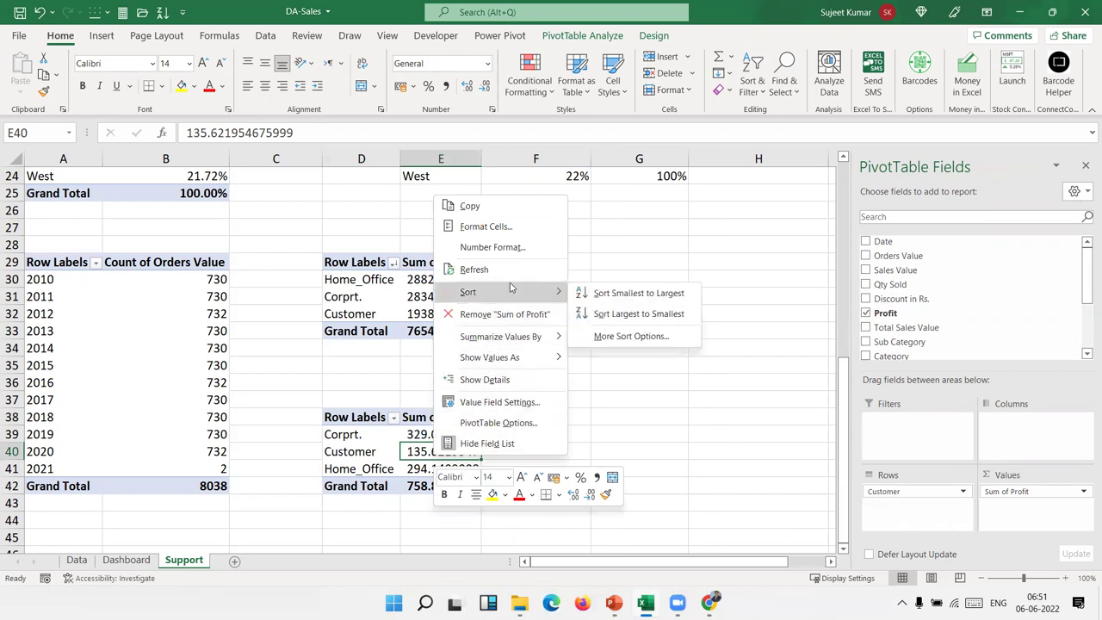
click(607, 314)
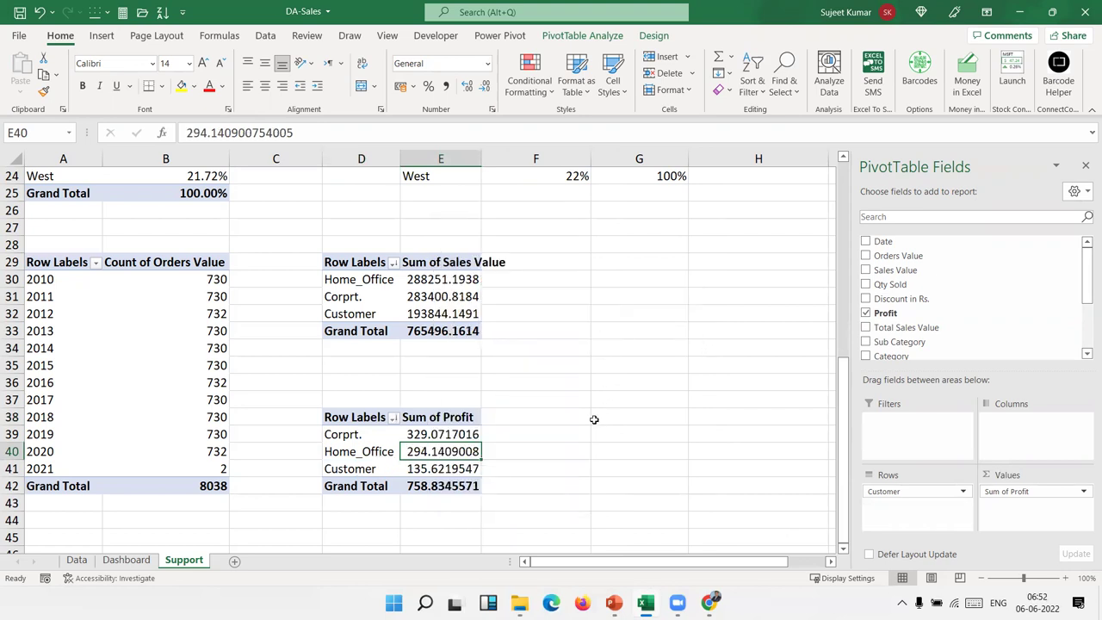
click(594, 418)
click(326, 451)
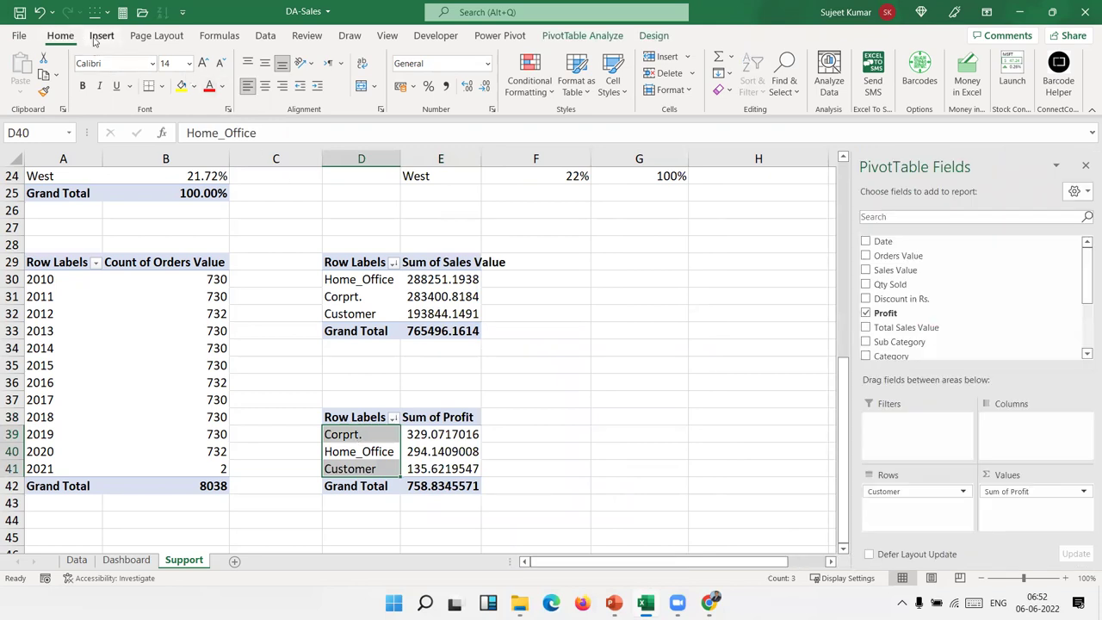
click(101, 35)
click(523, 79)
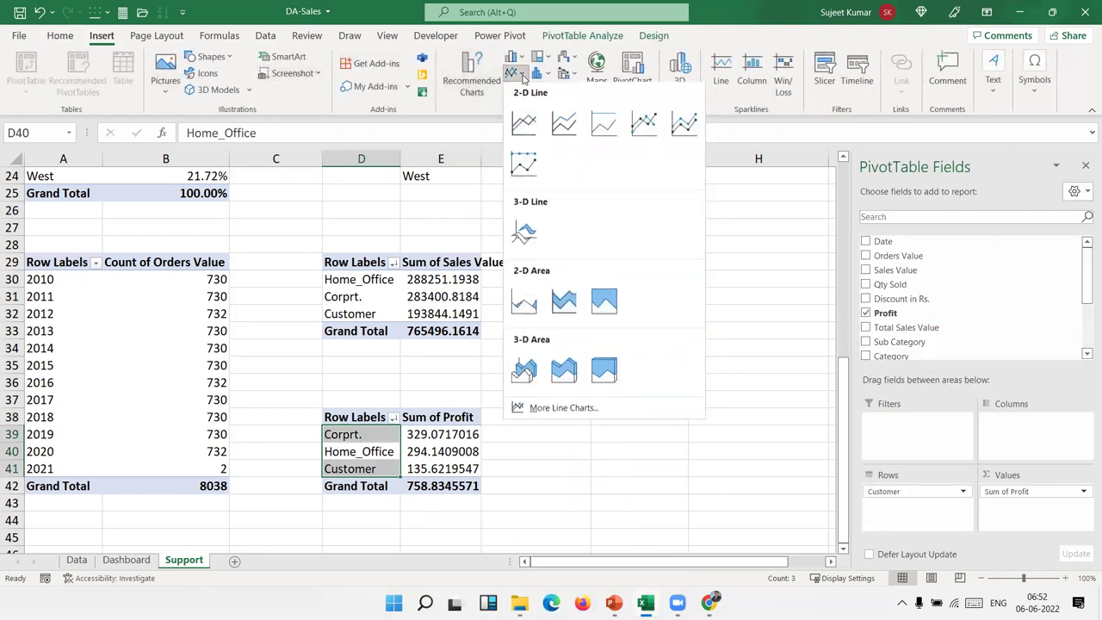
click(524, 79)
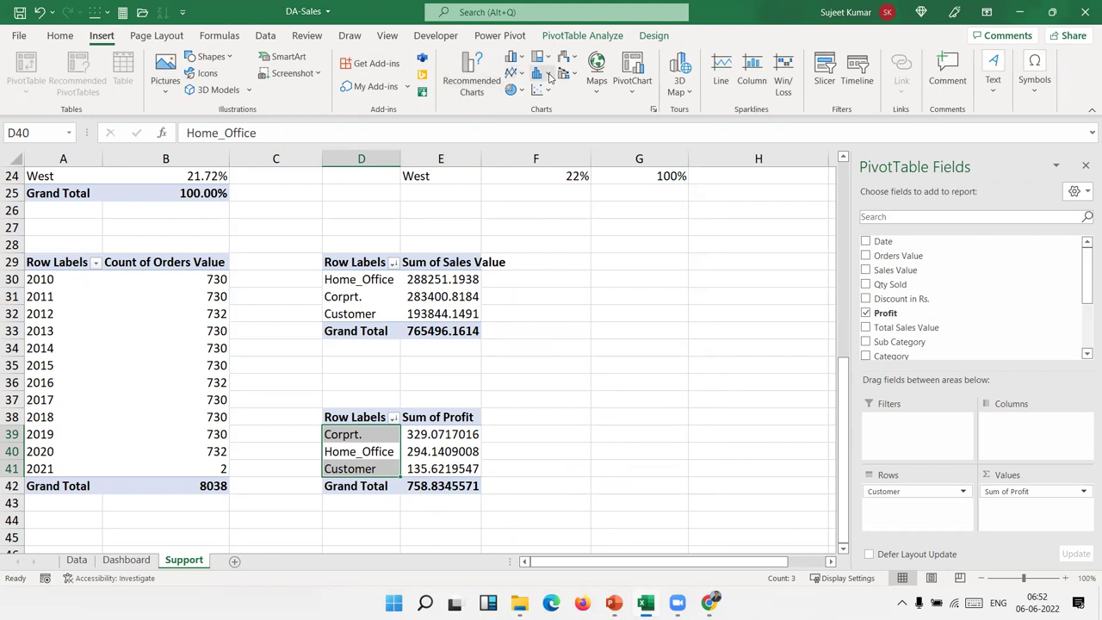
click(547, 76)
click(547, 75)
click(545, 60)
click(545, 60)
click(521, 60)
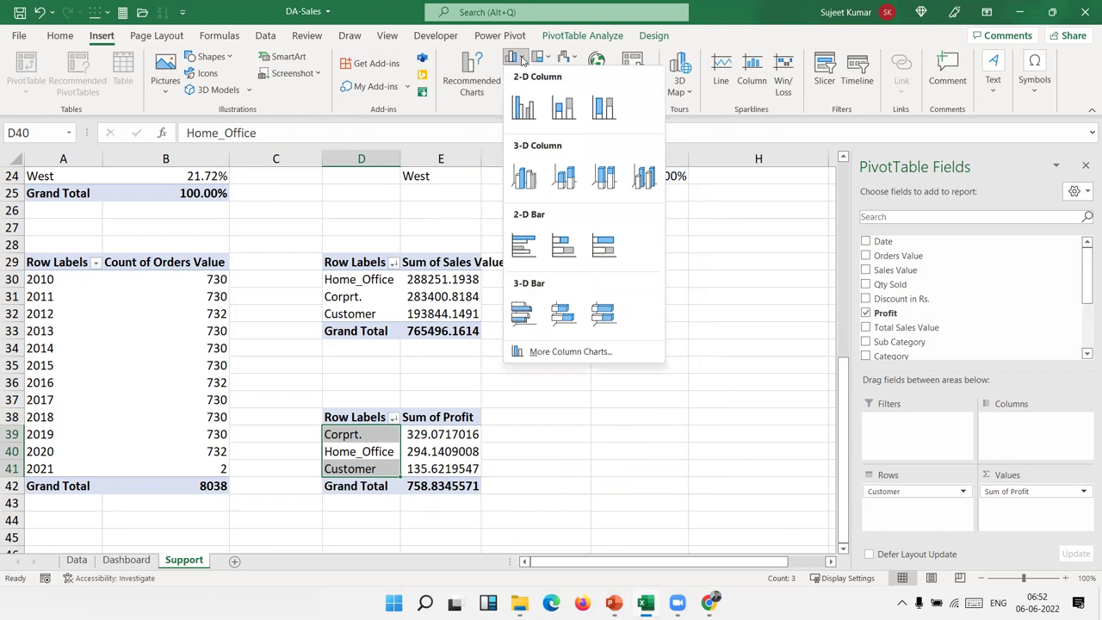
click(520, 60)
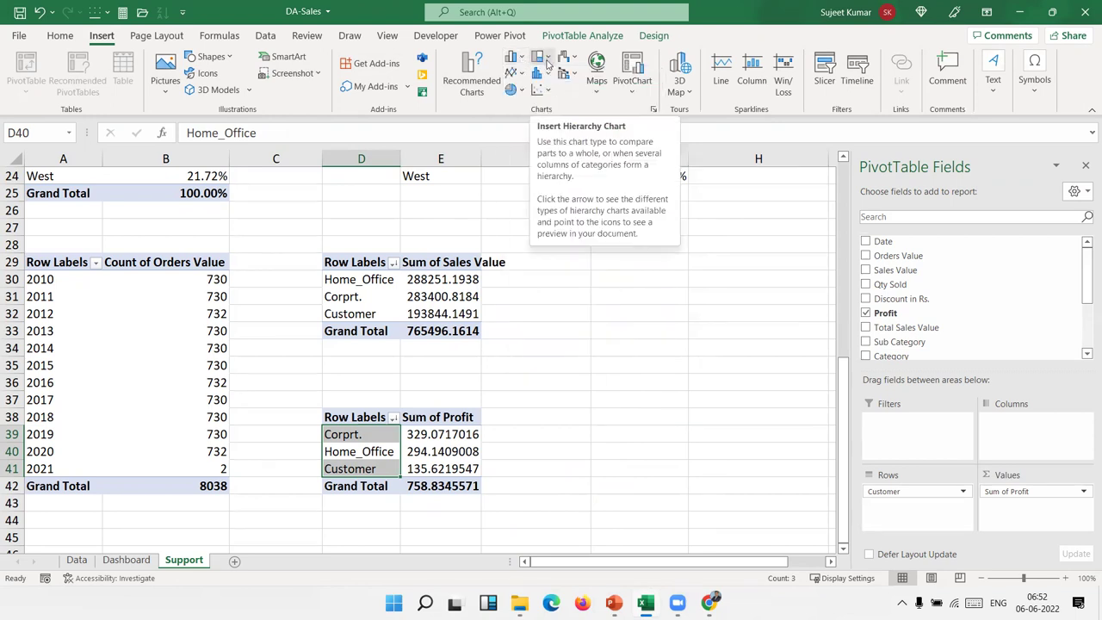
click(547, 62)
click(547, 62)
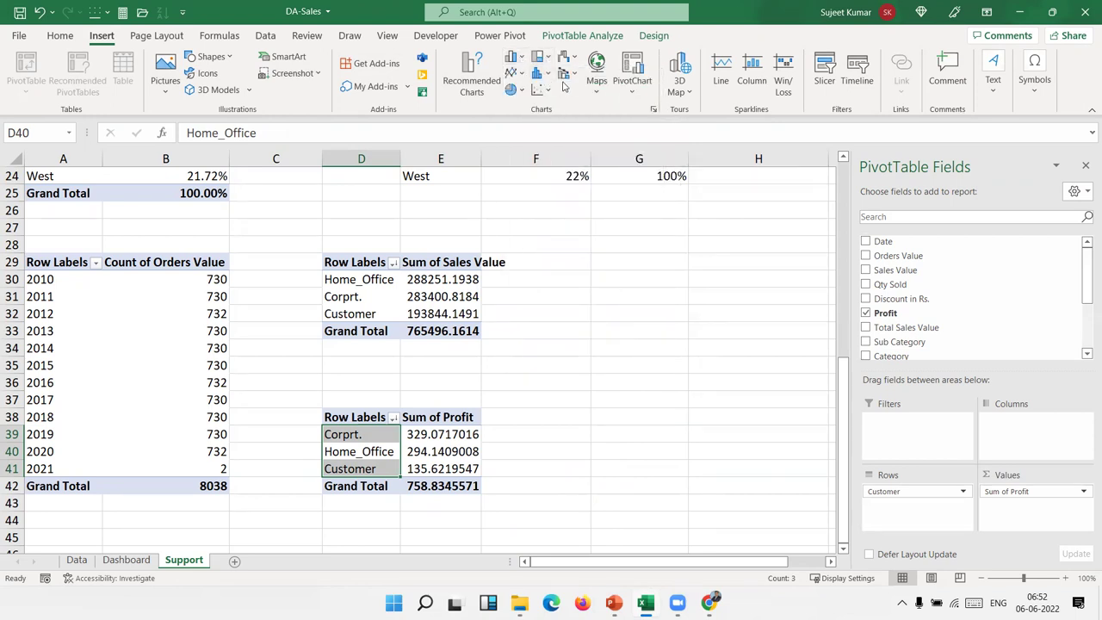
click(571, 74)
click(566, 58)
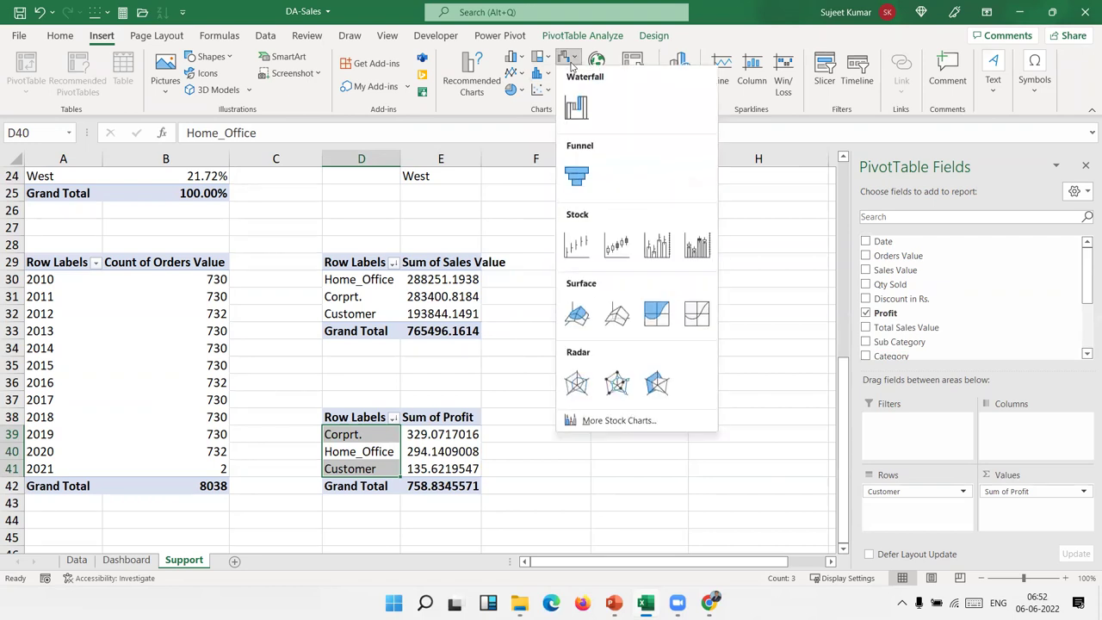
click(574, 106)
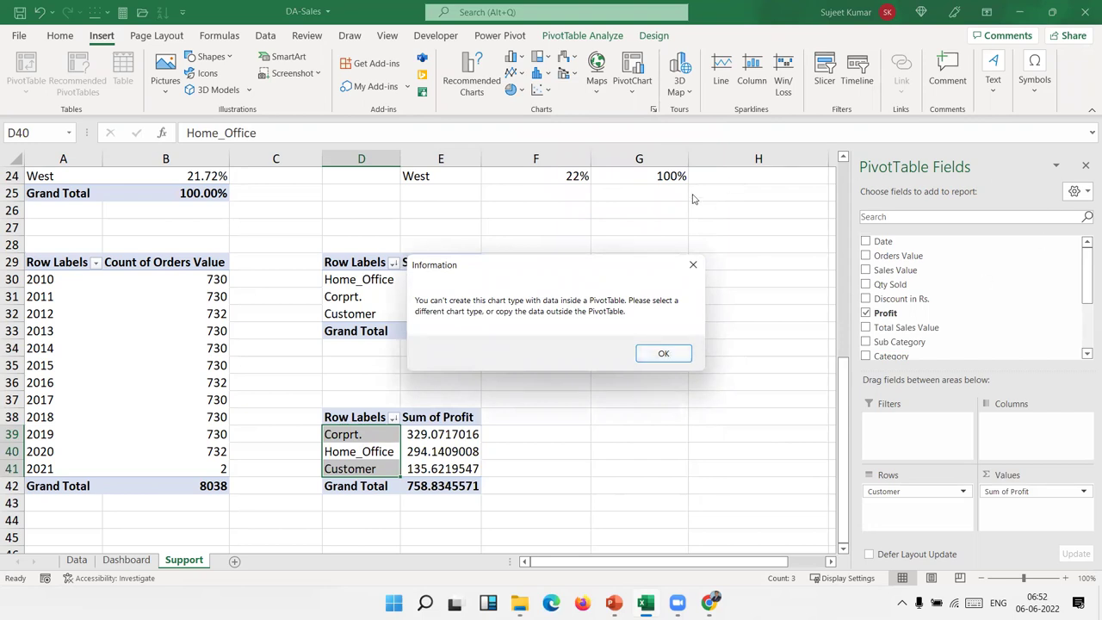
click(663, 355)
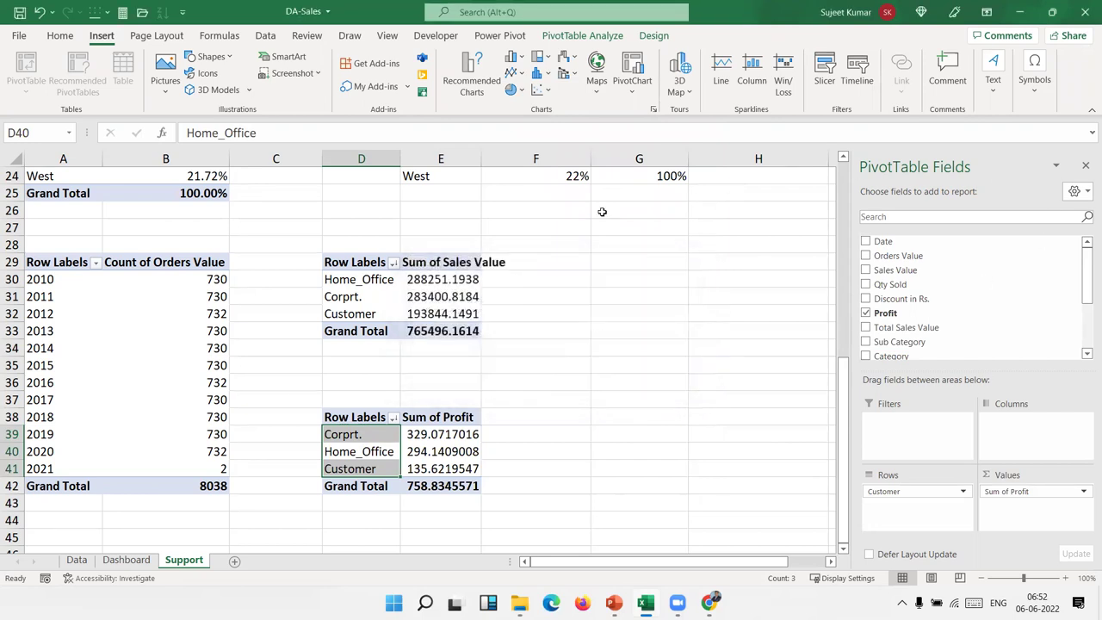
click(563, 60)
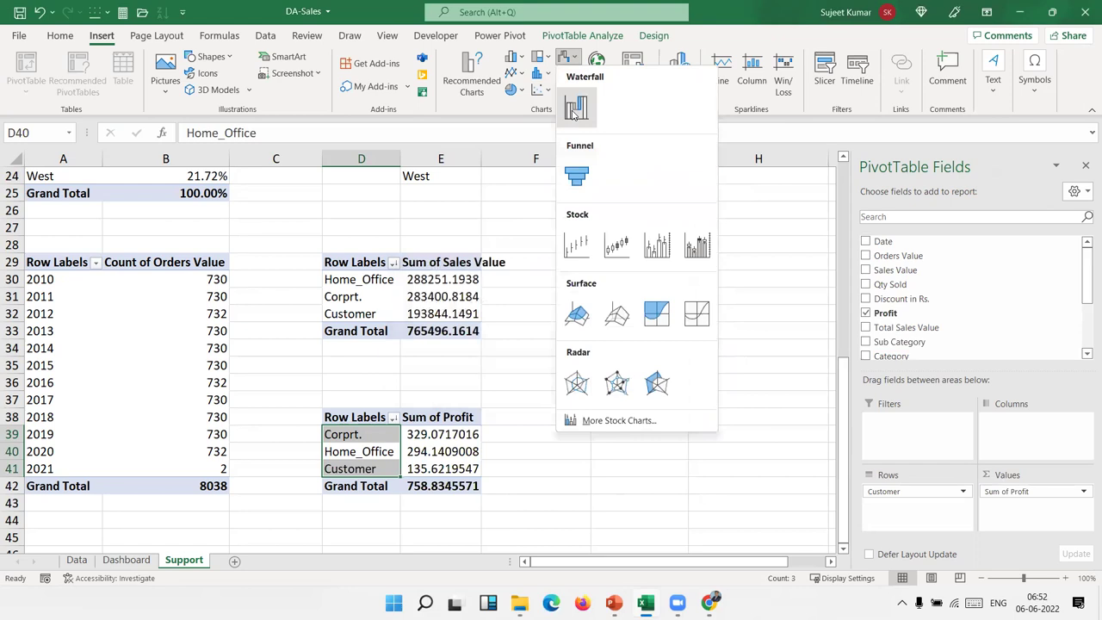
click(581, 178)
click(659, 354)
click(440, 436)
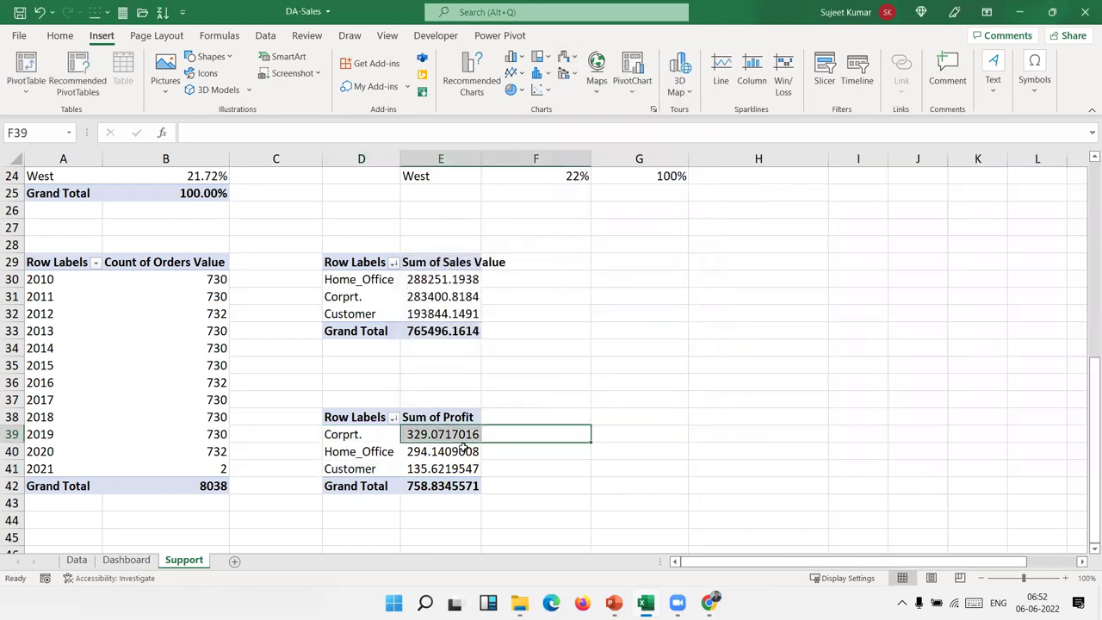
drag(372, 434, 441, 469)
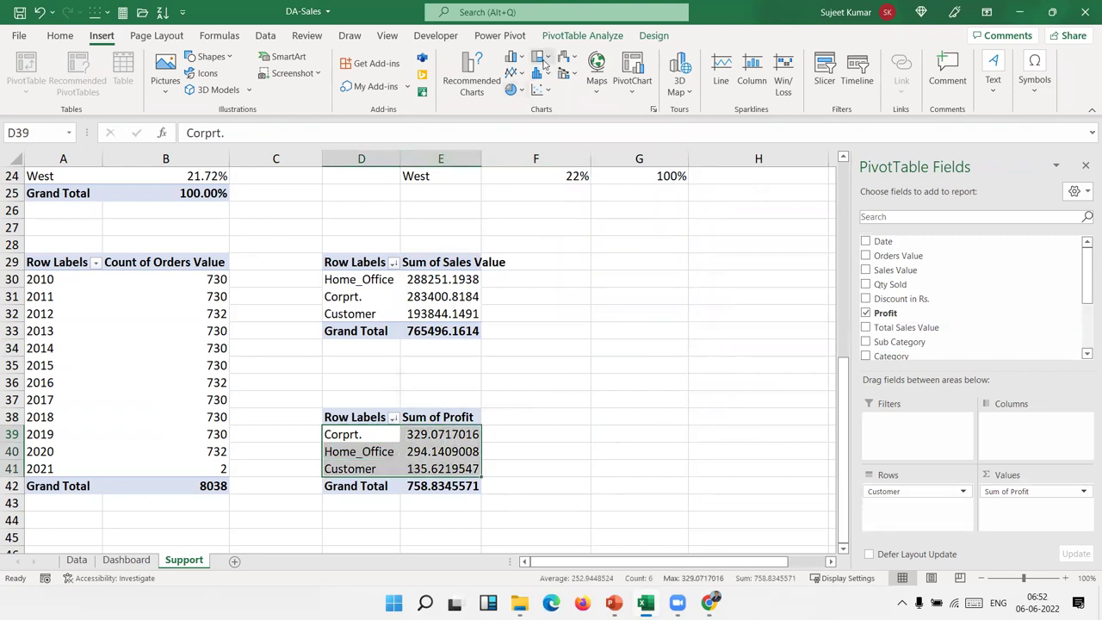
click(543, 63)
click(544, 74)
click(546, 74)
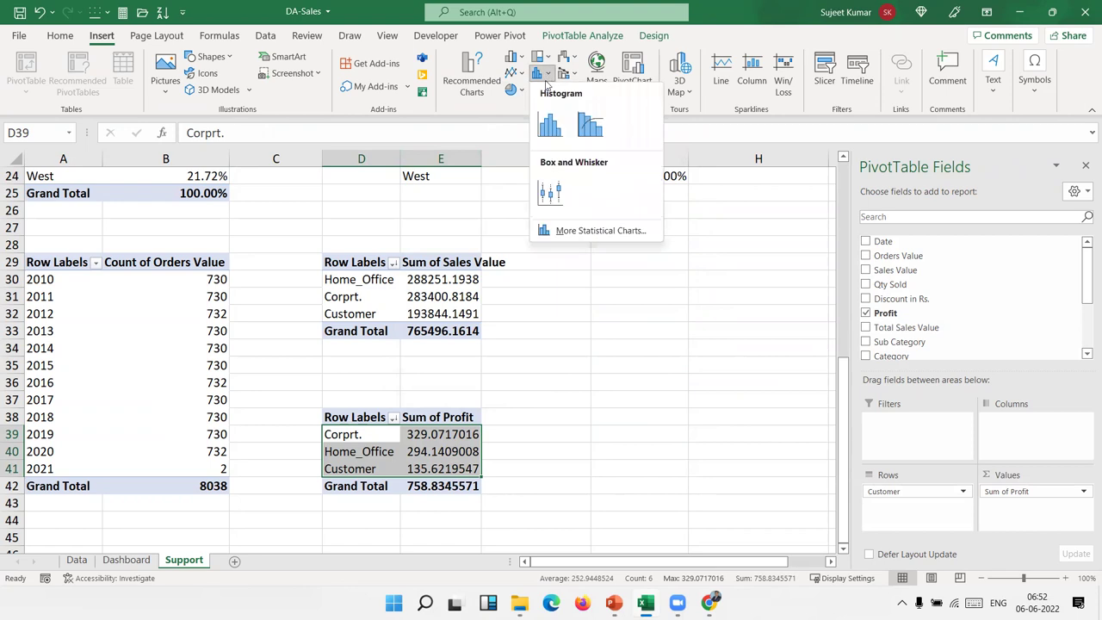
click(550, 125)
key(Return)
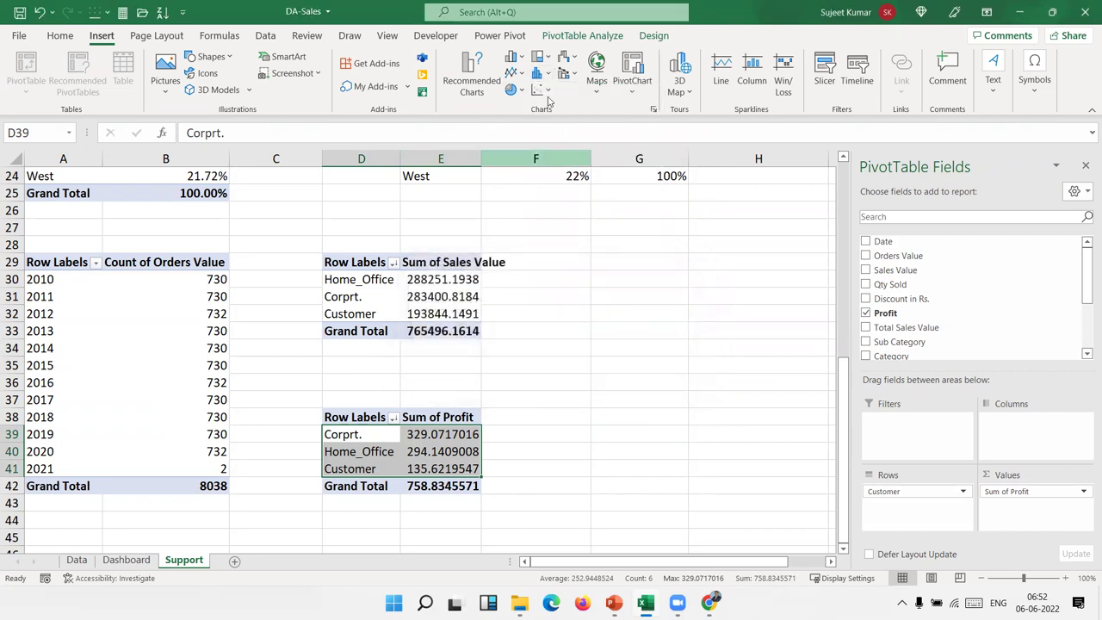
click(542, 90)
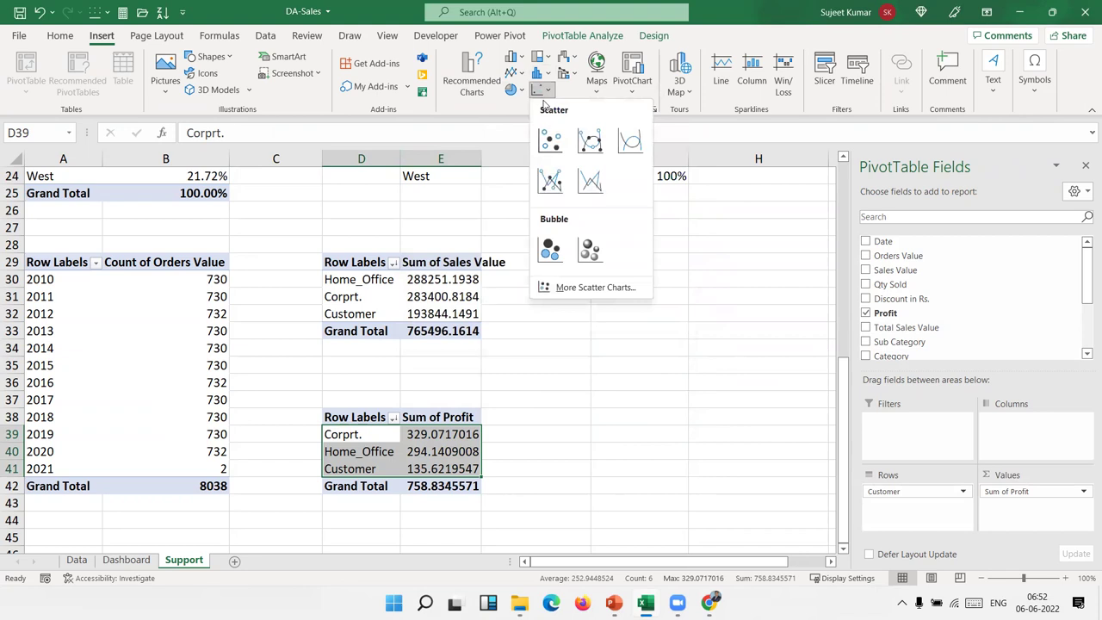
click(539, 89)
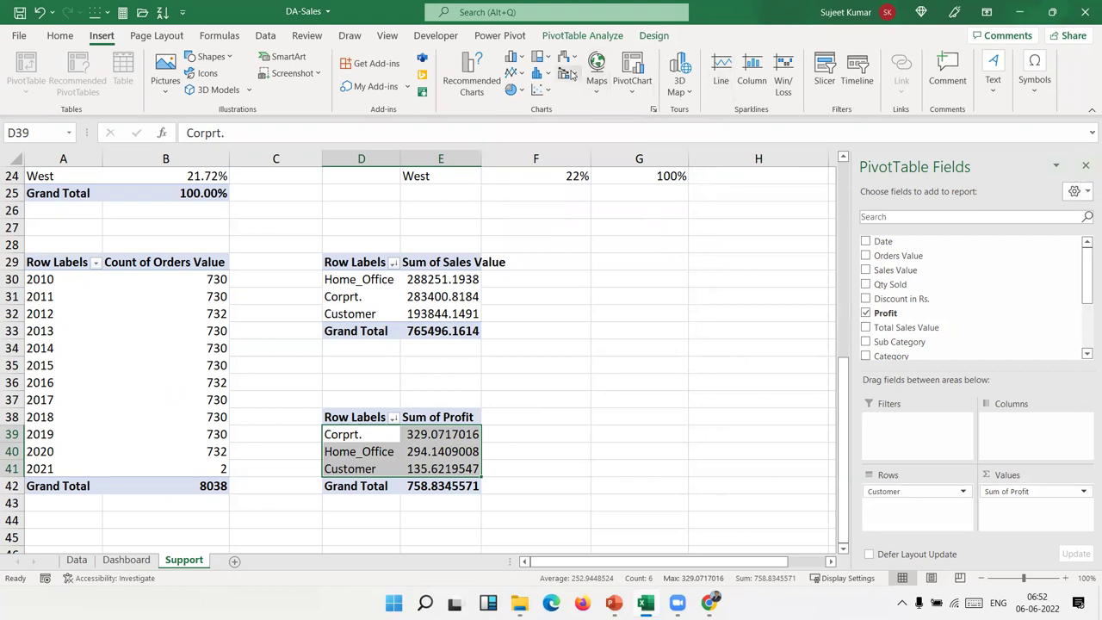
Fill G39:G41 with =D39-style references to the three customer type labels
click(378, 440)
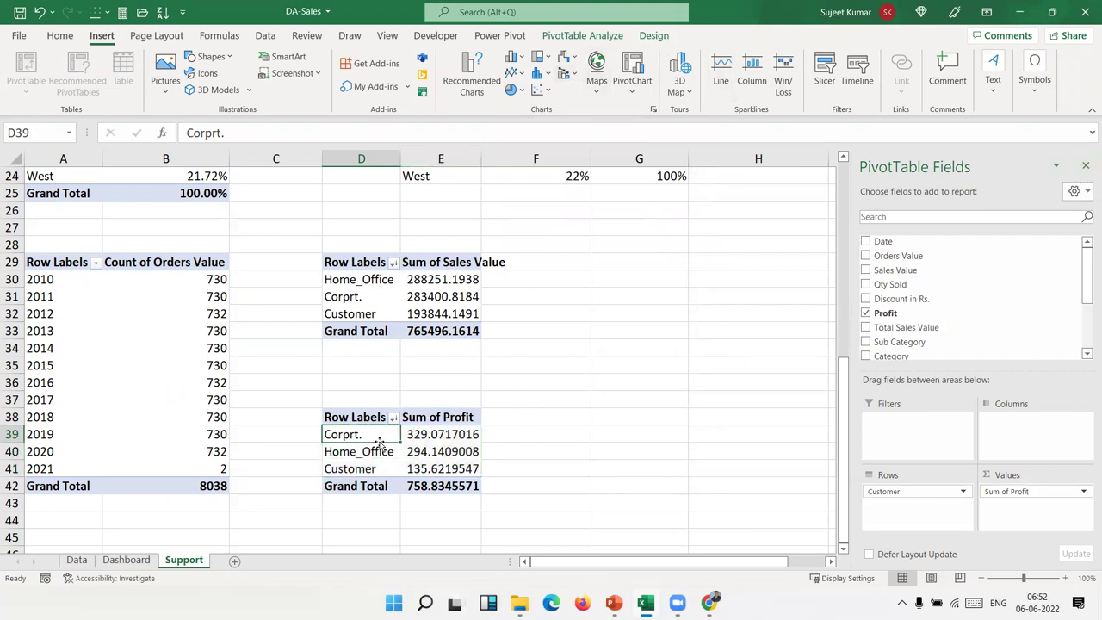
click(639, 434)
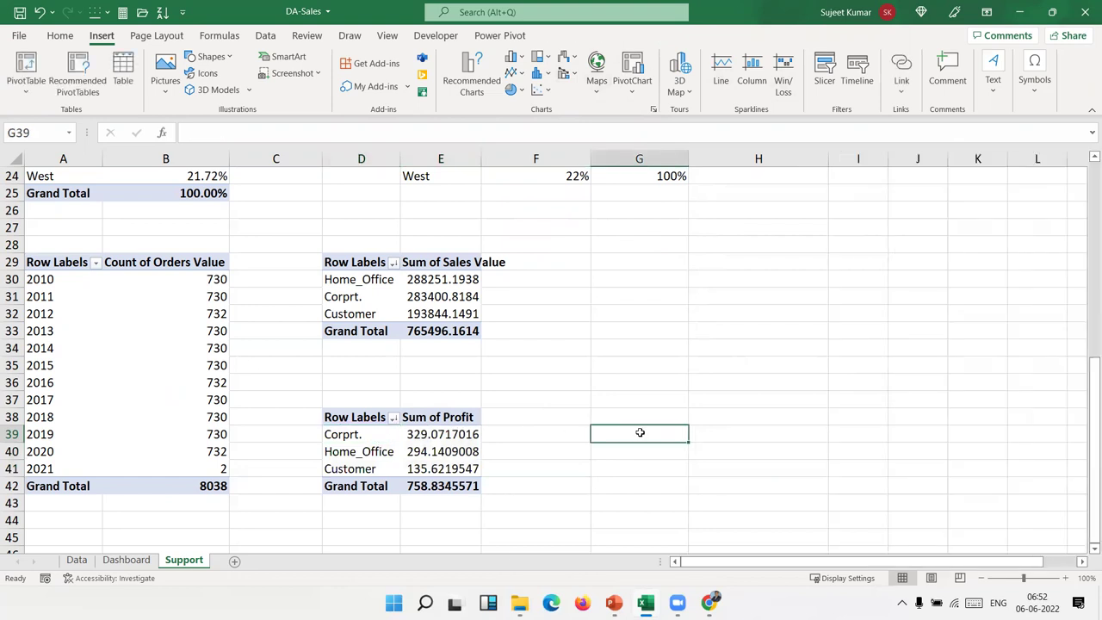
text(=)
key(Left)
key(Left)
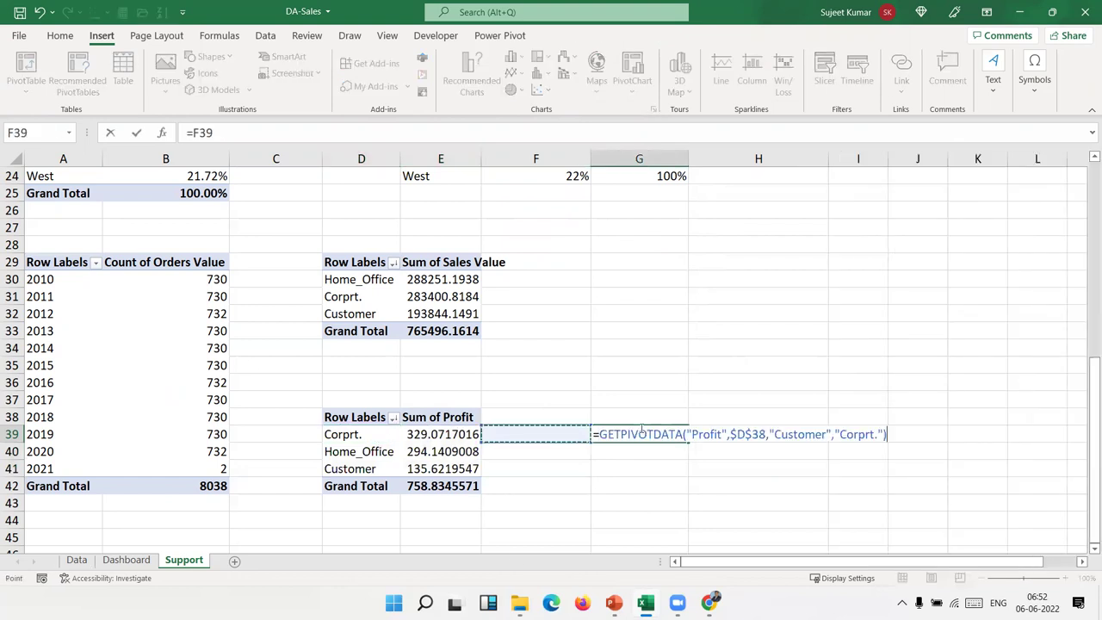
key(Left)
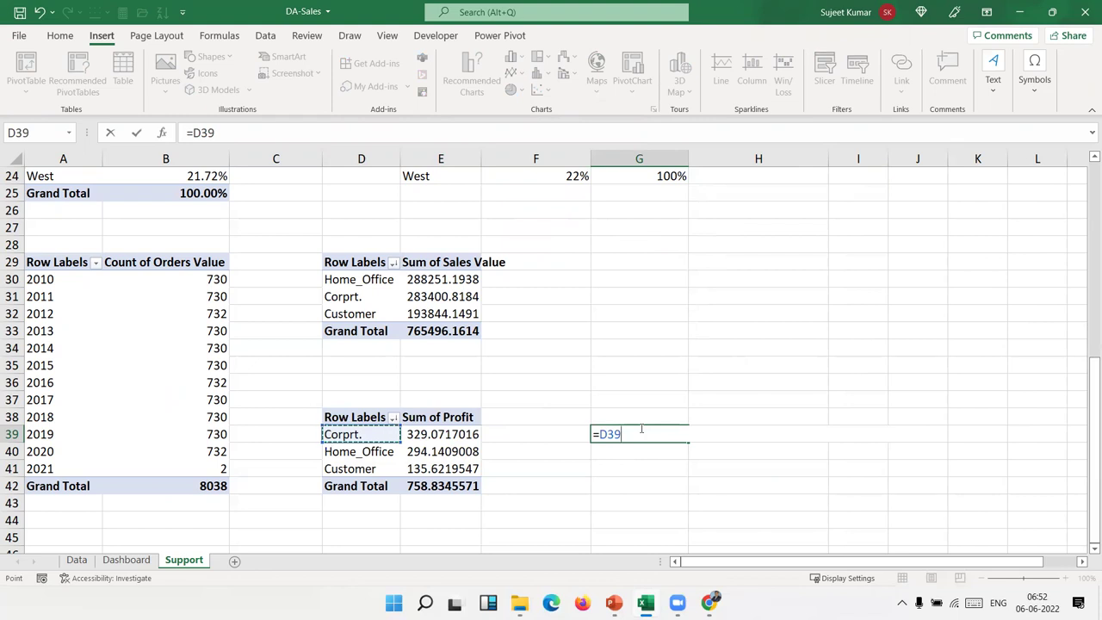
key(Right)
key(Left)
key(Return)
key(Up)
key(shift+Down)
key(shift+Down)
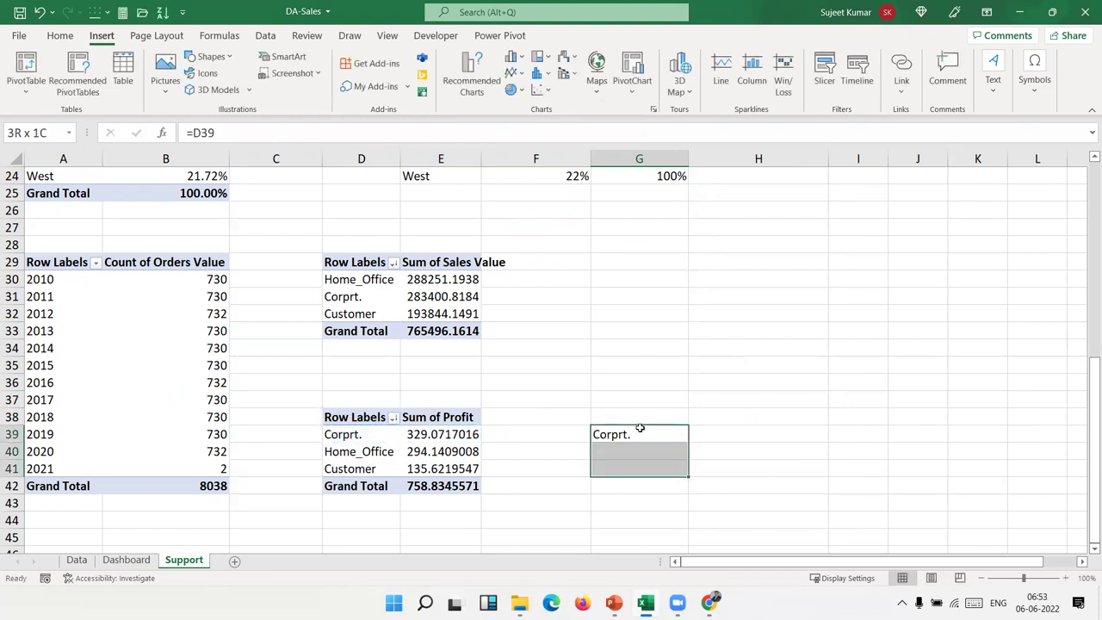
key(ctrl+d)
Build a GETPIVOTDATA profit formula in H39 referencing G39 and fill it down to H41
key(Right)
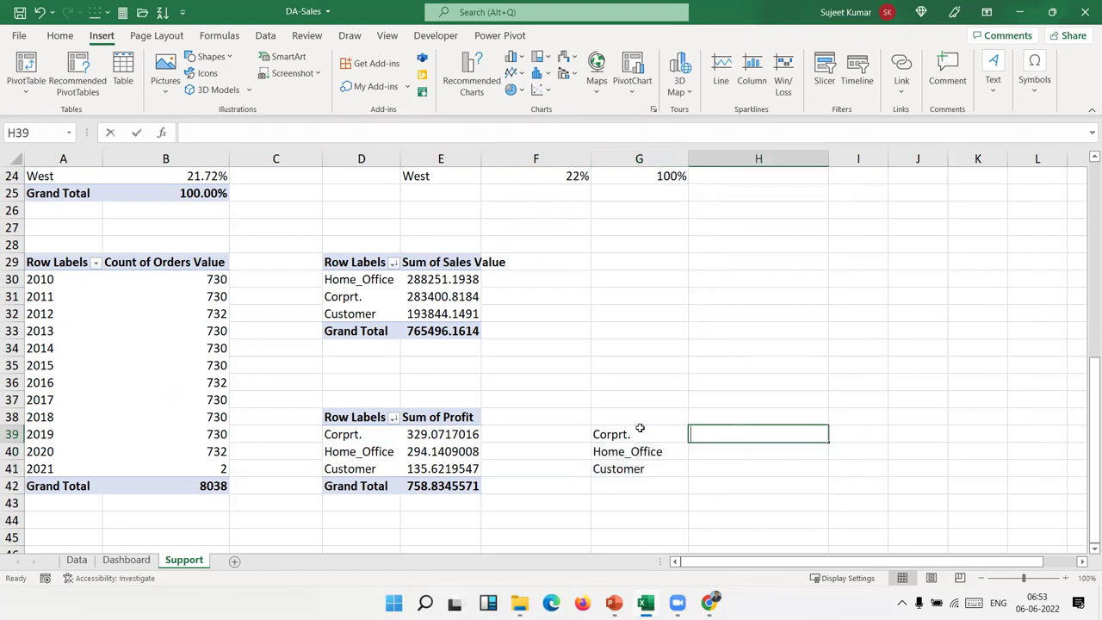
text(=)
key(Left)
key(Left)
key(Left)
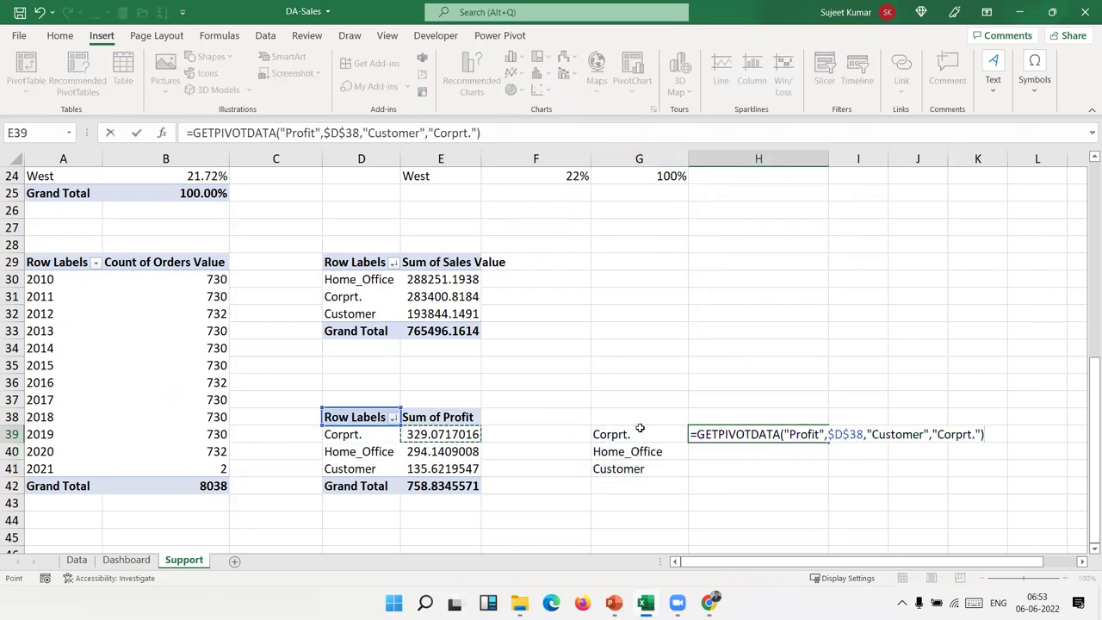
key(Return)
key(Up)
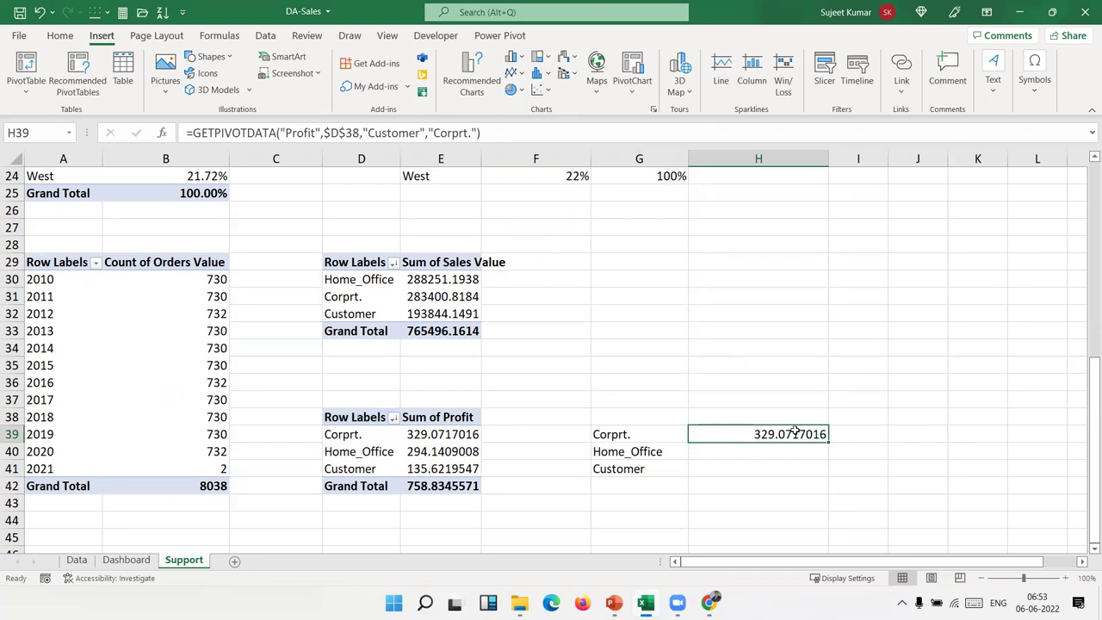
double_click(796, 432)
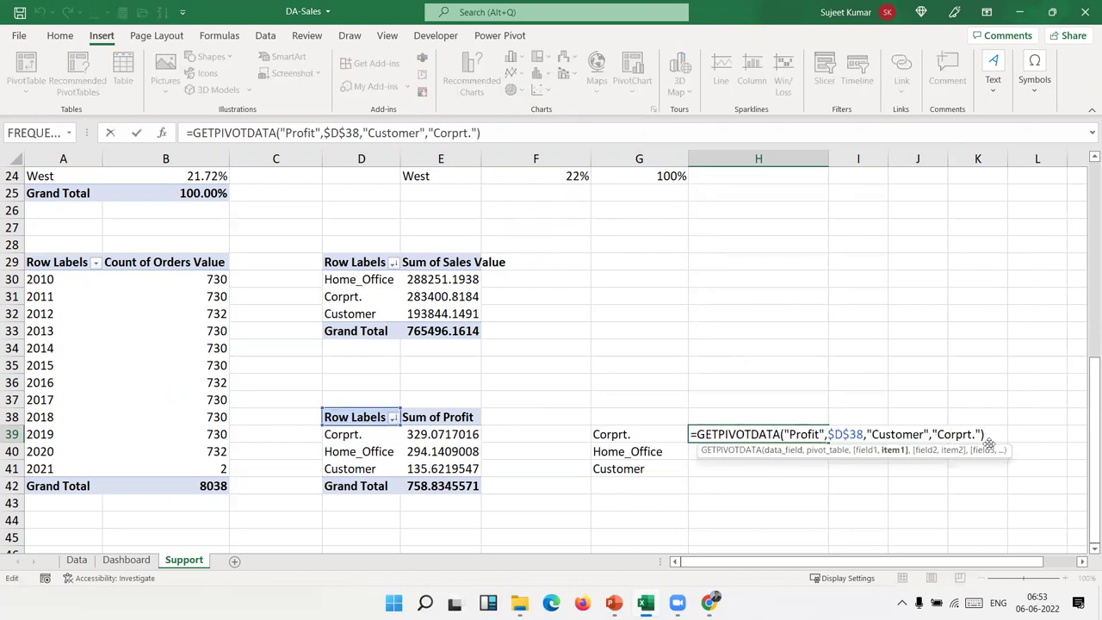
key(Delete)
key(Delete)
key(Delete)
key(Delete)
key(Delete)
key(Delete)
key(Delete)
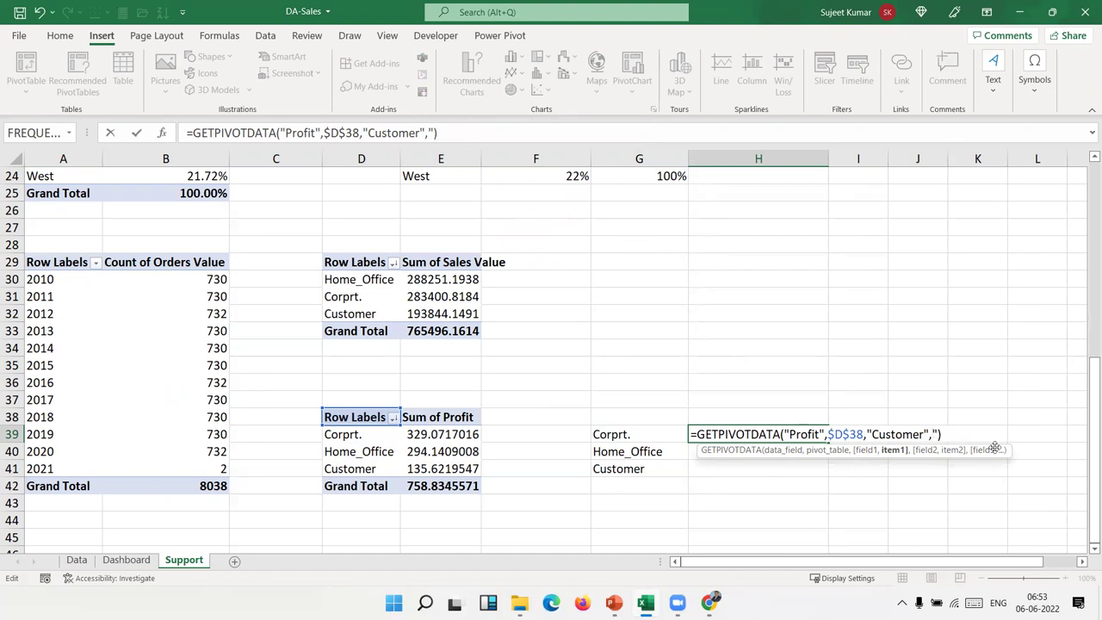
click(611, 434)
key(Return)
key(shift+Down)
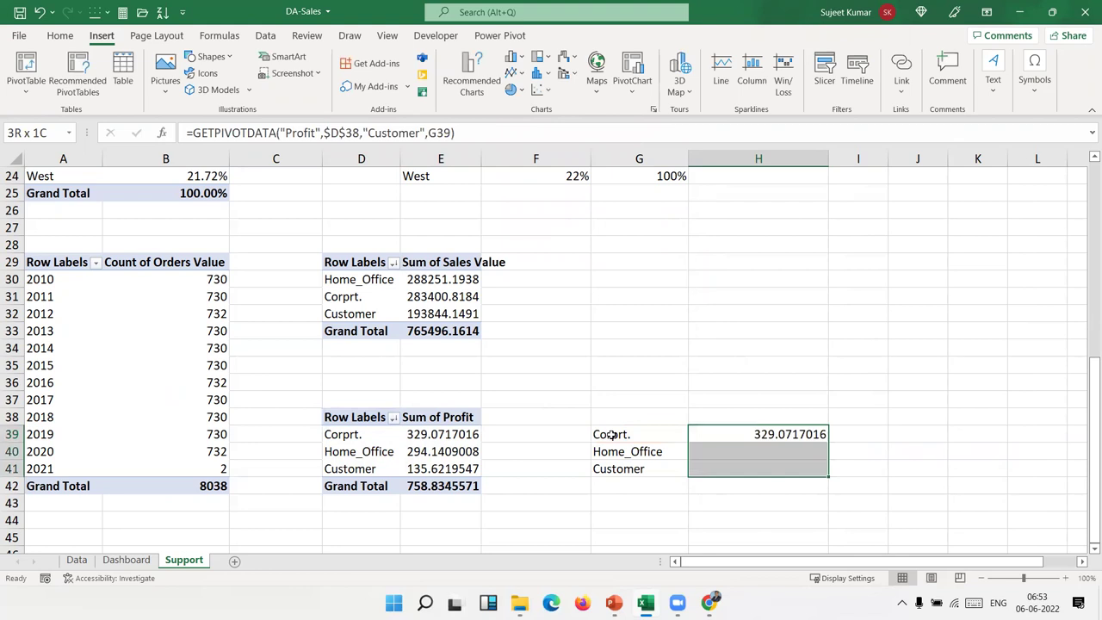
key(ctrl+d)
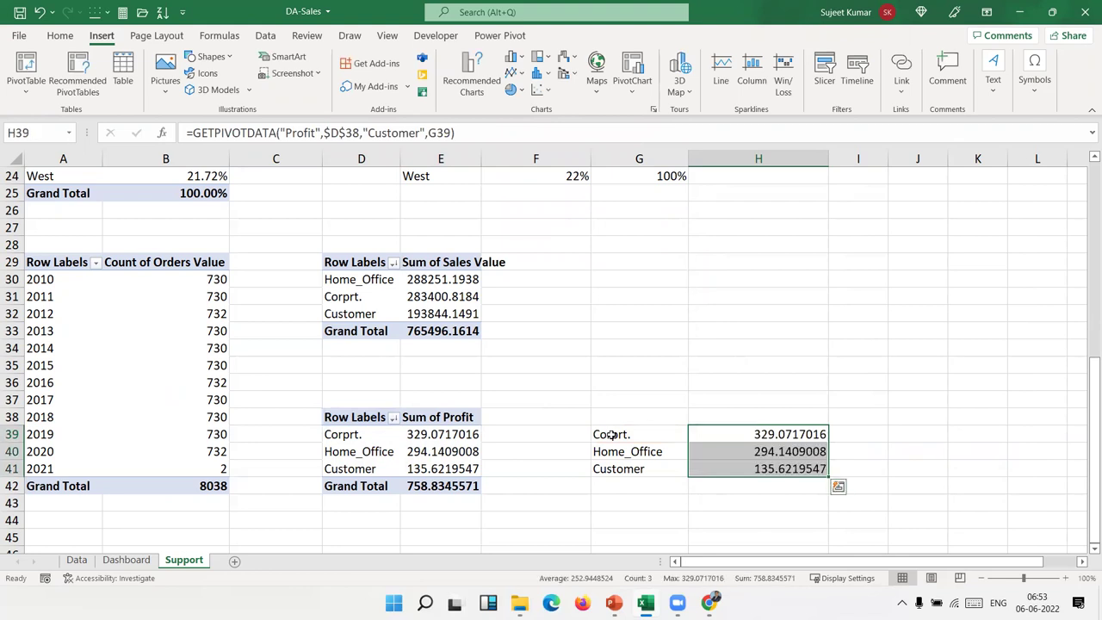
drag(640, 428, 751, 464)
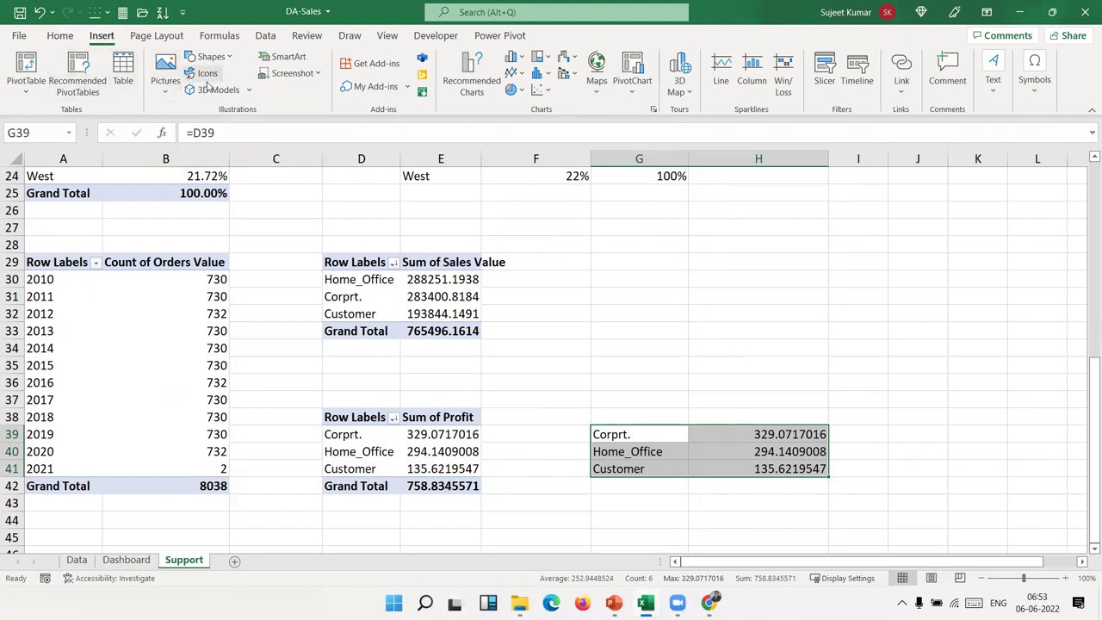
Insert a waterfall chart of the G39:H41 customer profits
click(575, 63)
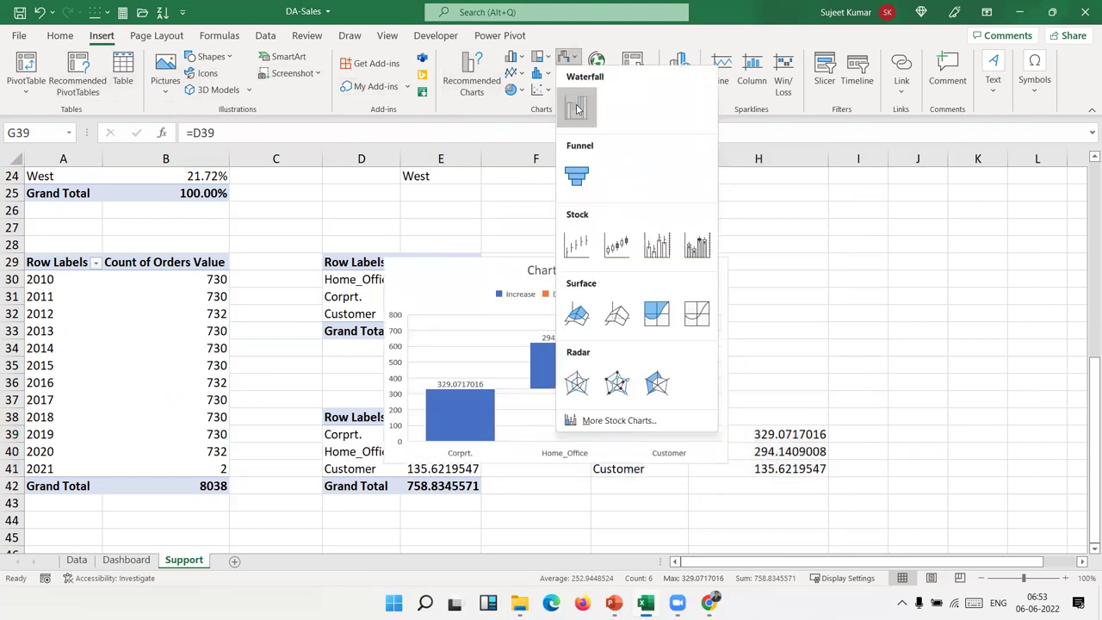
click(644, 111)
click(655, 417)
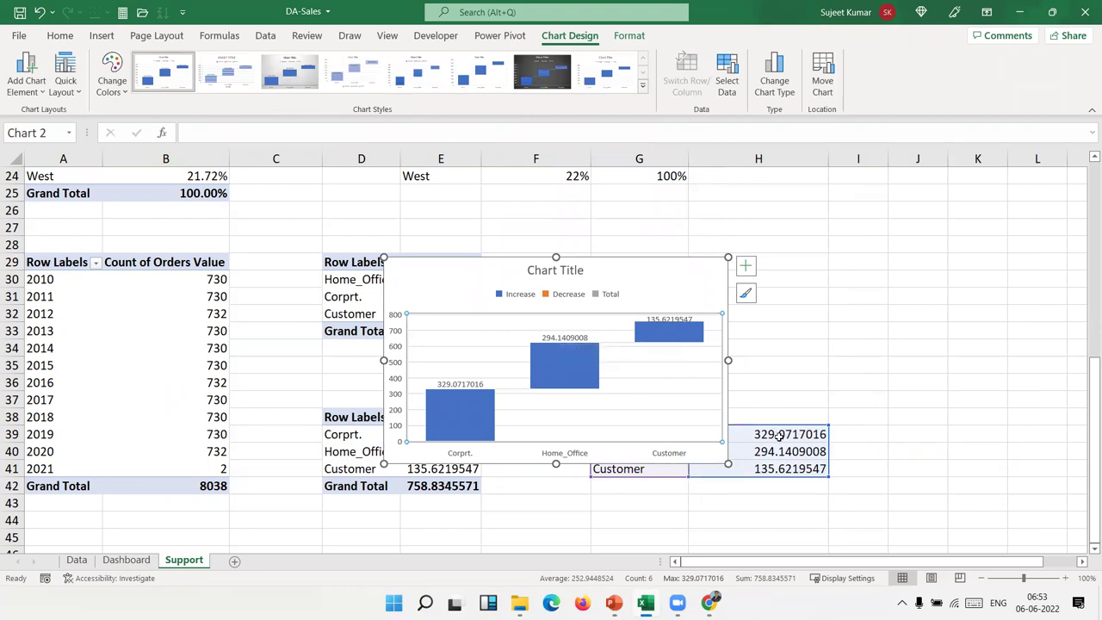
Format H39:H41 as numbers with no decimals, showing 329, 294 and 136
drag(777, 432, 779, 469)
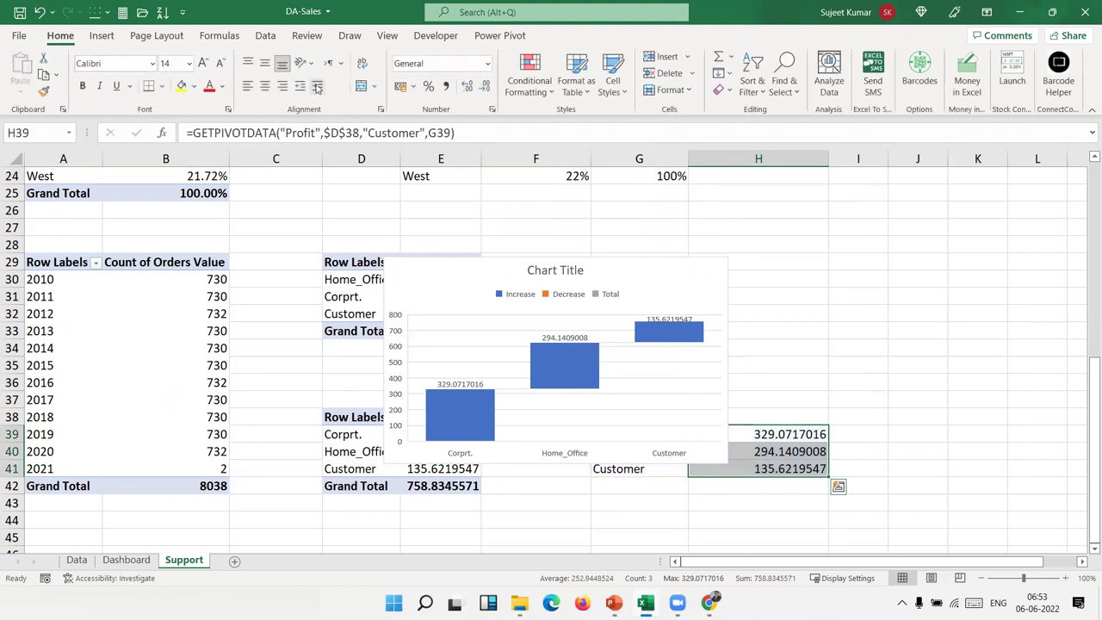
click(486, 87)
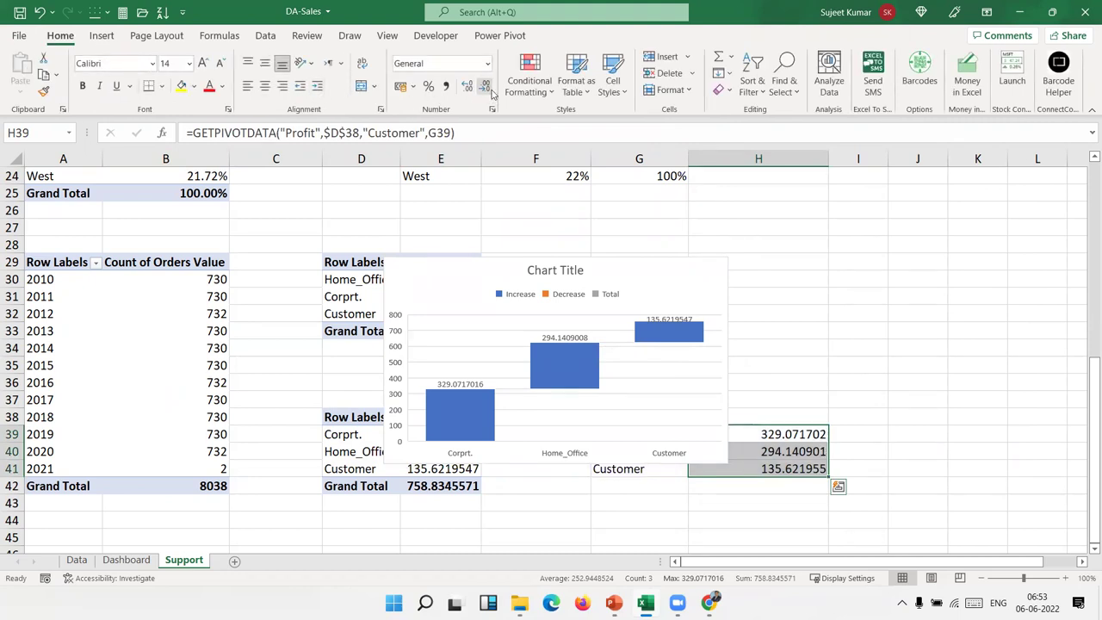
click(485, 87)
click(486, 87)
click(485, 87)
click(486, 87)
click(488, 90)
click(488, 90)
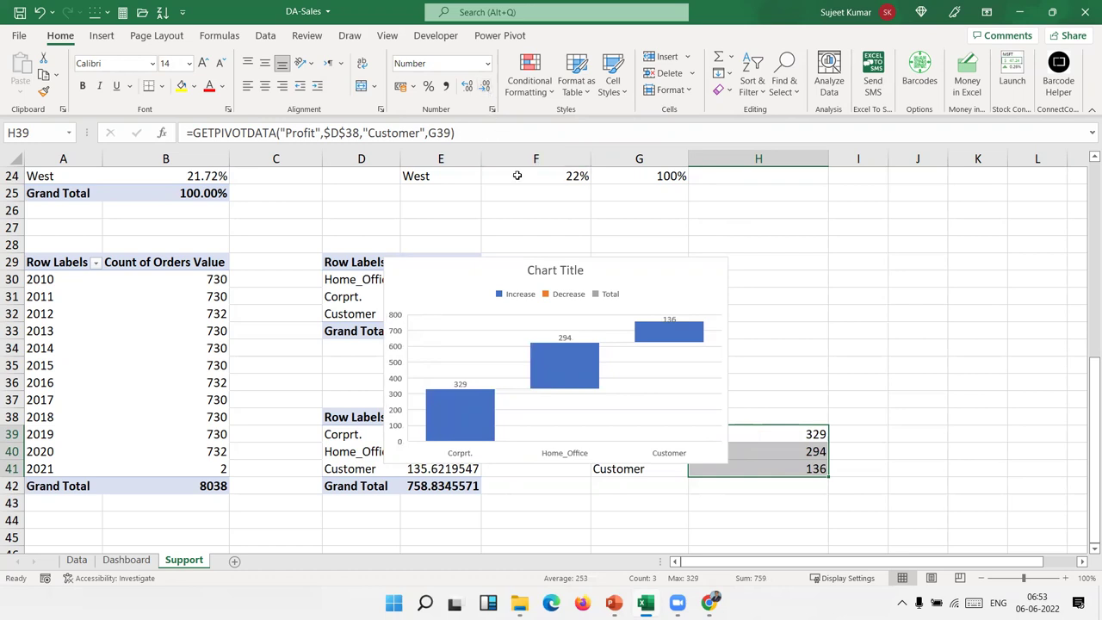
click(507, 296)
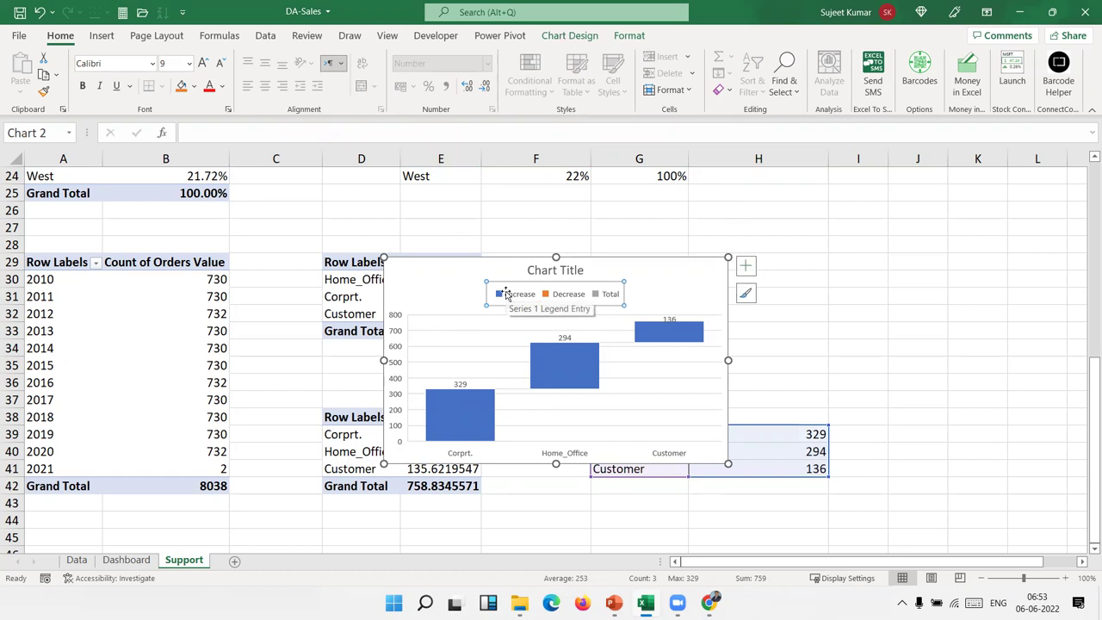
Delete the waterfall chart's legend and its vertical value axis
key(Delete)
click(701, 348)
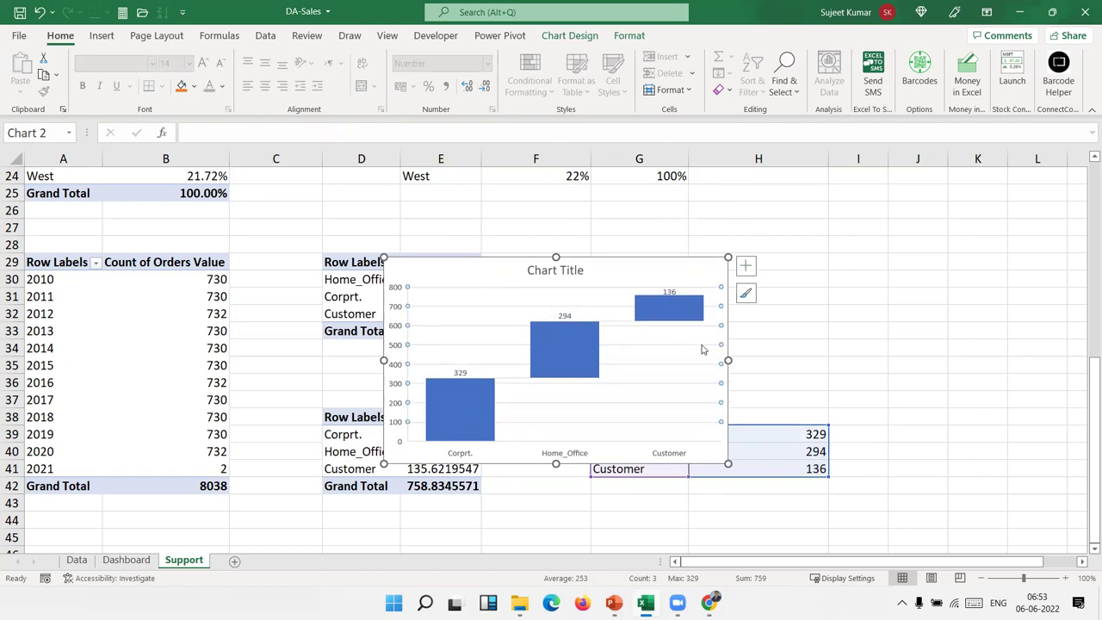
key(Escape)
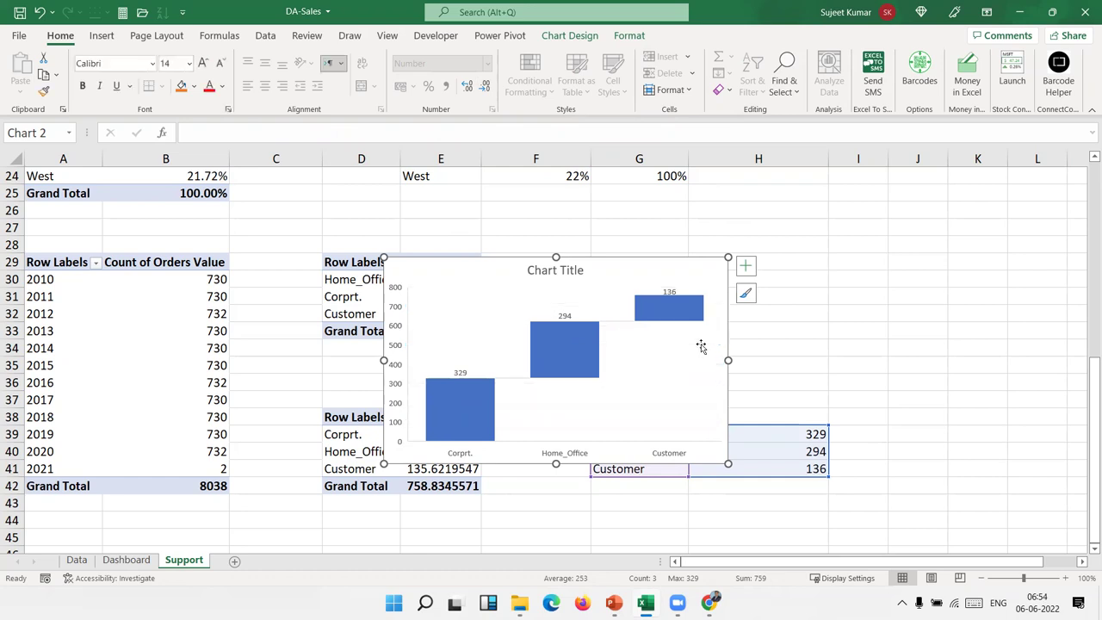
click(397, 323)
key(Delete)
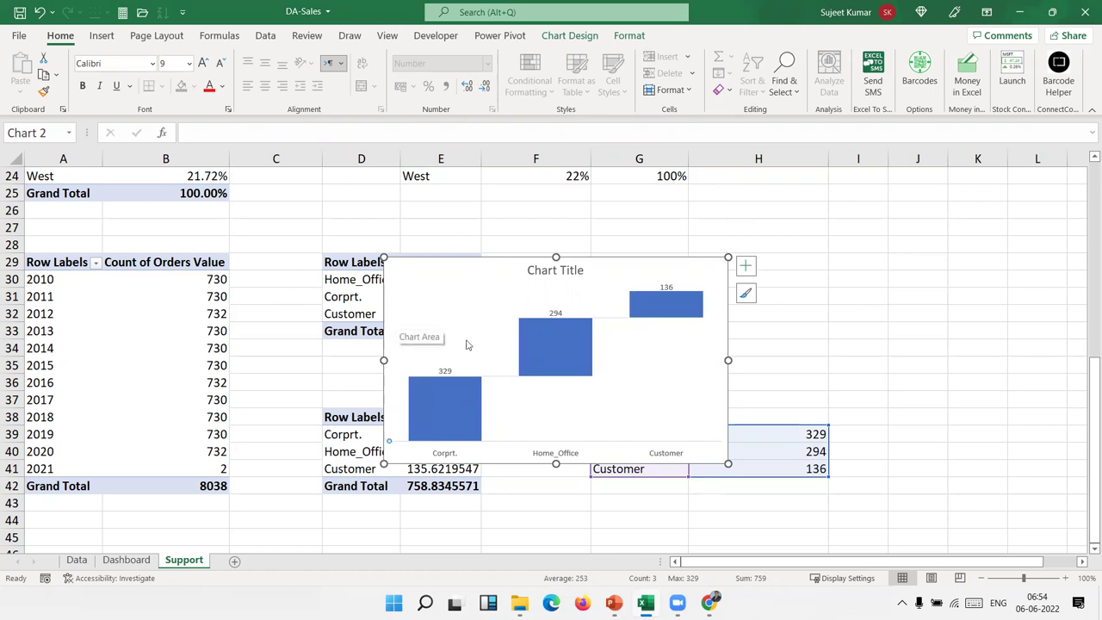
click(822, 327)
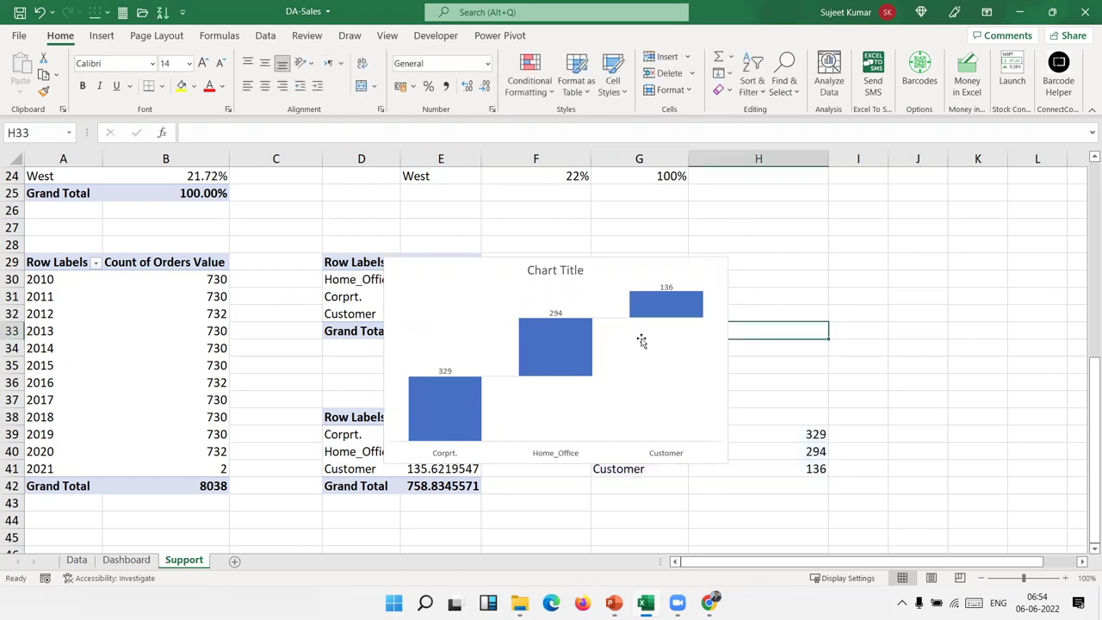
Fill the waterfall chart's bars with Green from Home > Fill Color
click(582, 339)
click(102, 36)
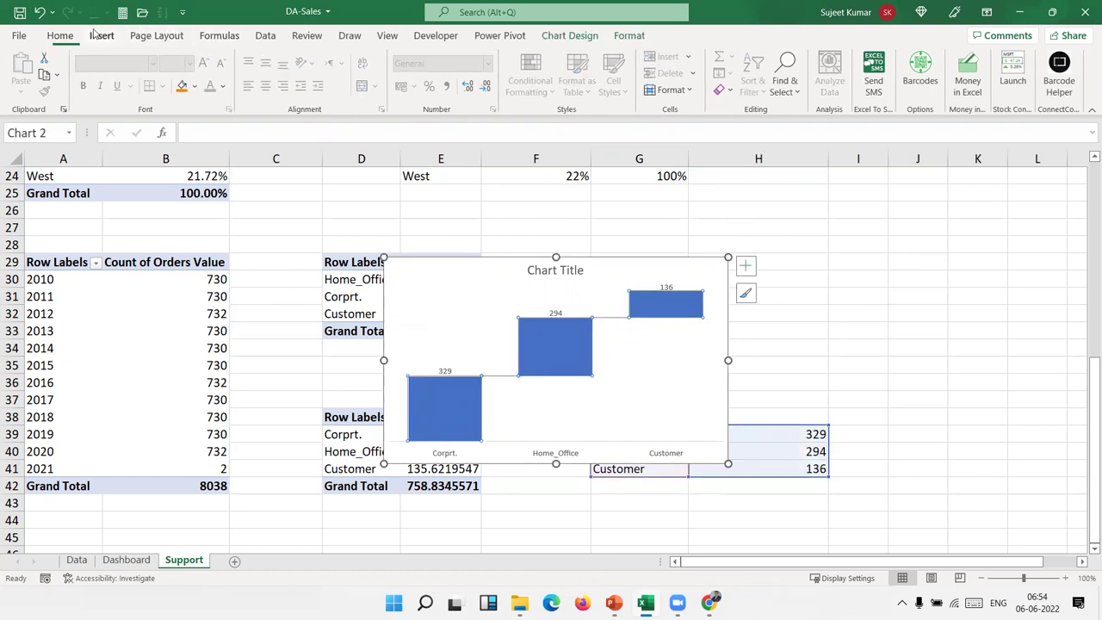
click(60, 36)
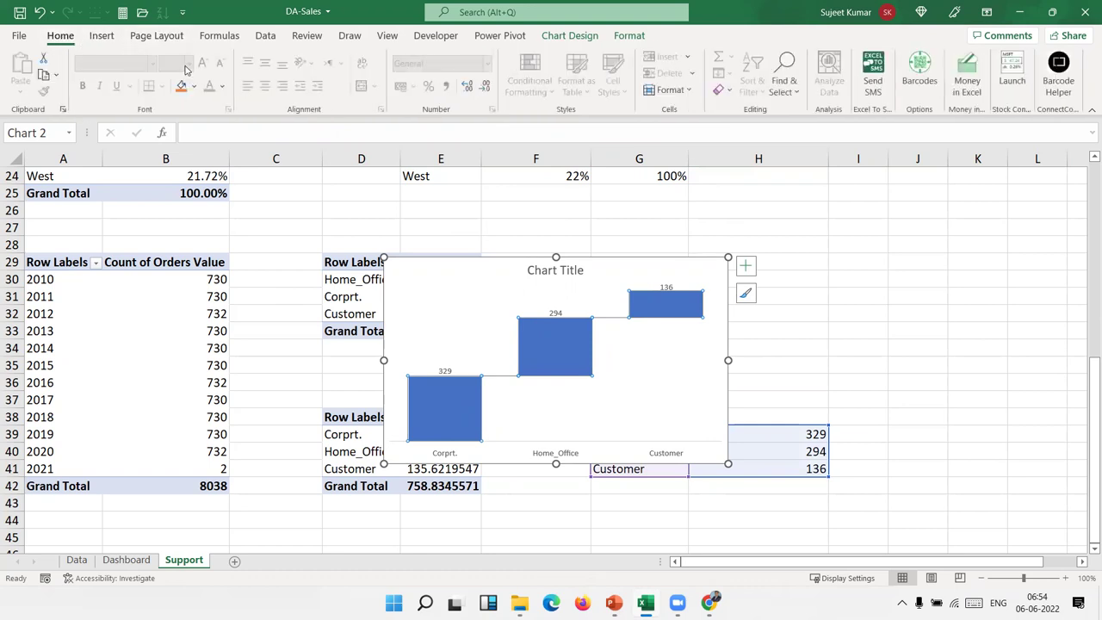
click(194, 85)
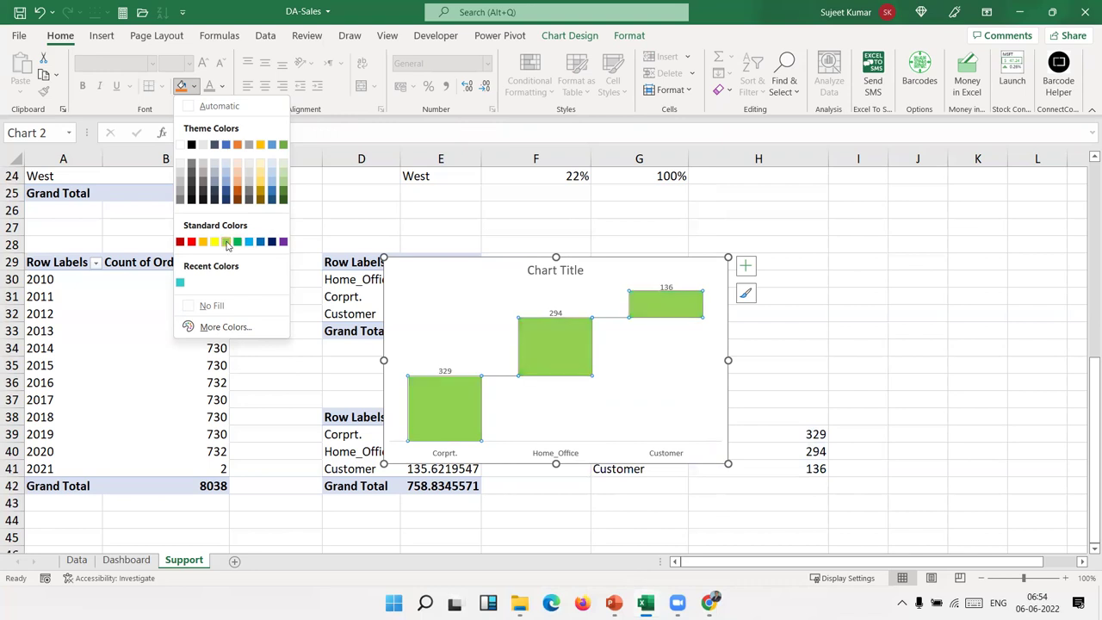
click(234, 243)
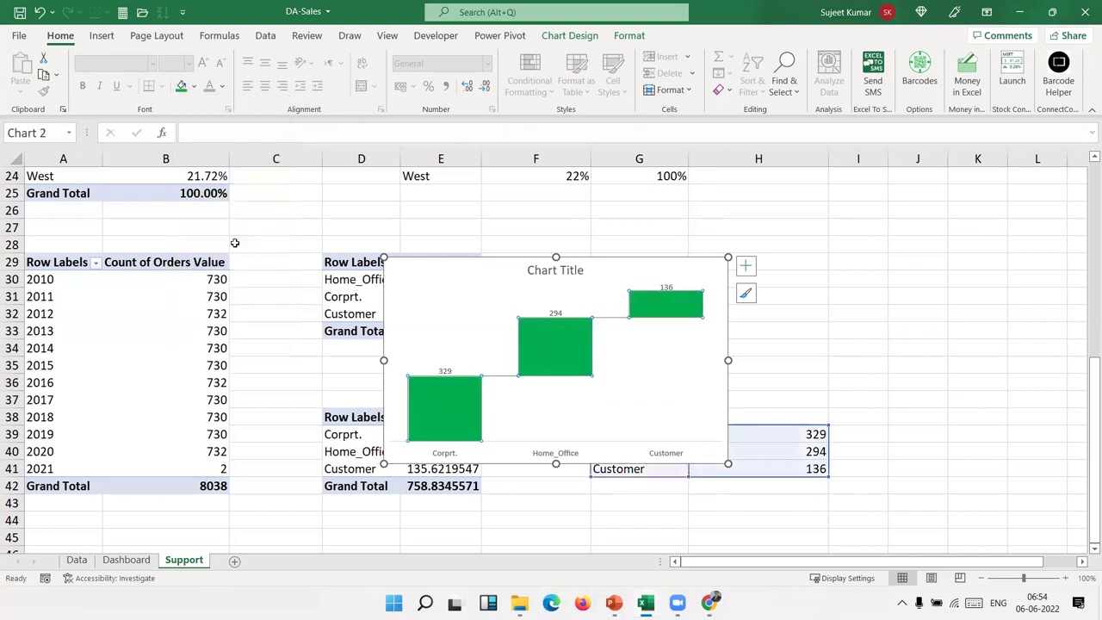
click(686, 415)
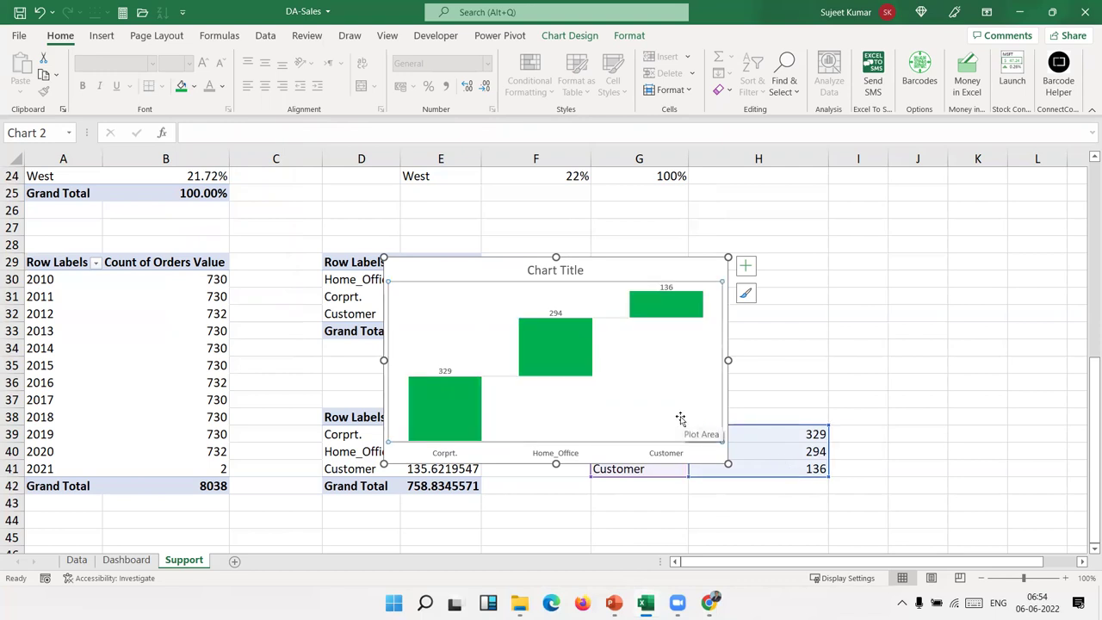
Move the waterfall chart onto the Dashboard, shrunk below Profit Share by Customer
key(Delete)
click(121, 560)
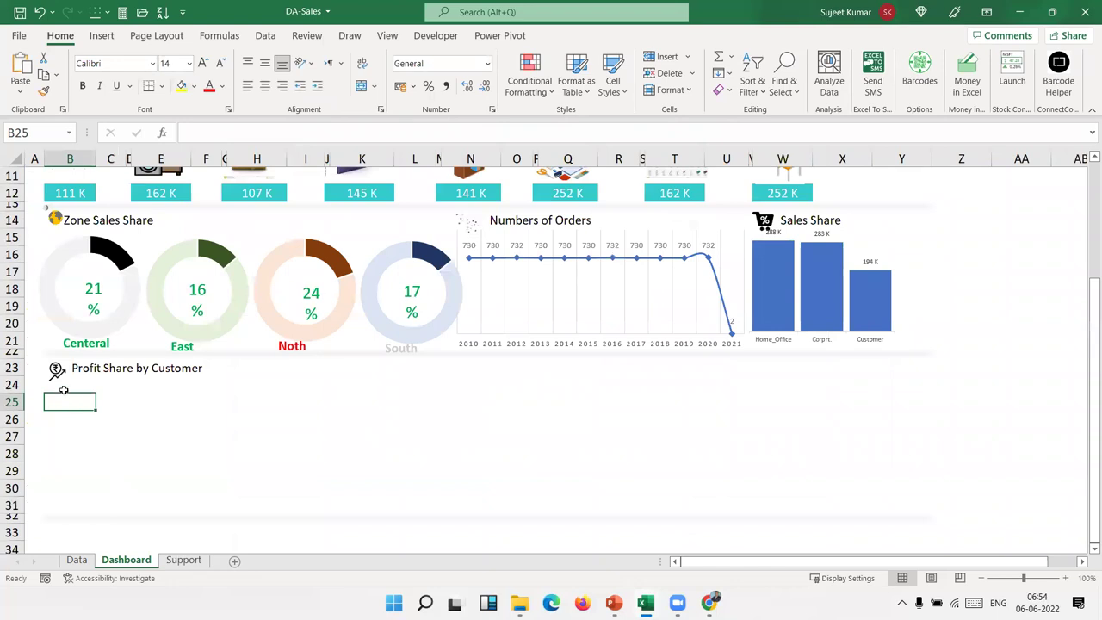
key(ctrl+v)
scroll(219, 442, down, 3)
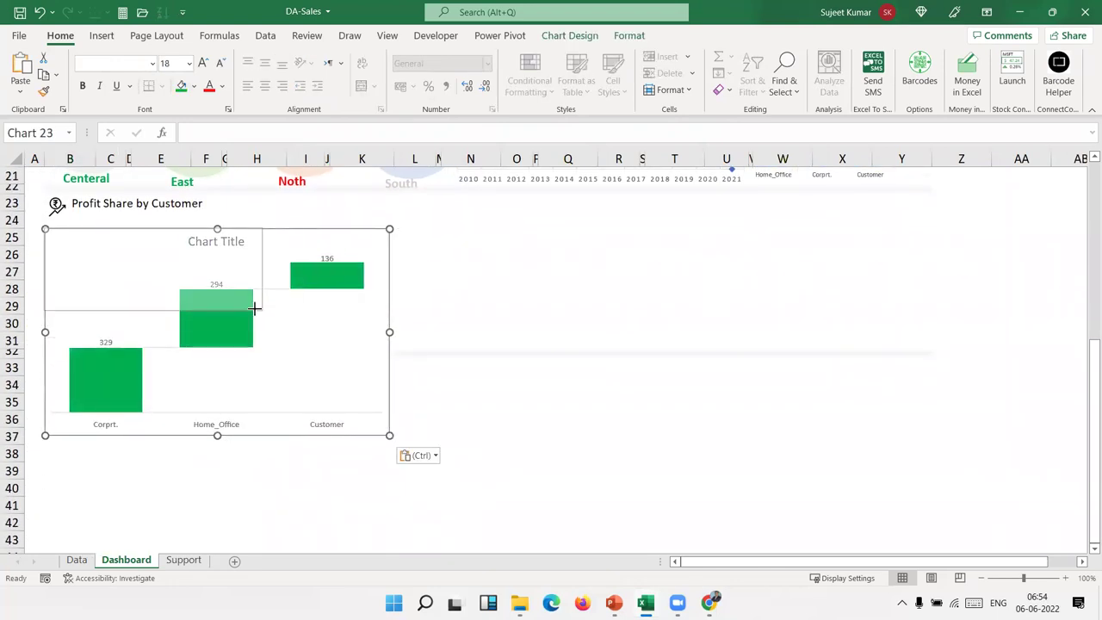
drag(389, 434, 236, 336)
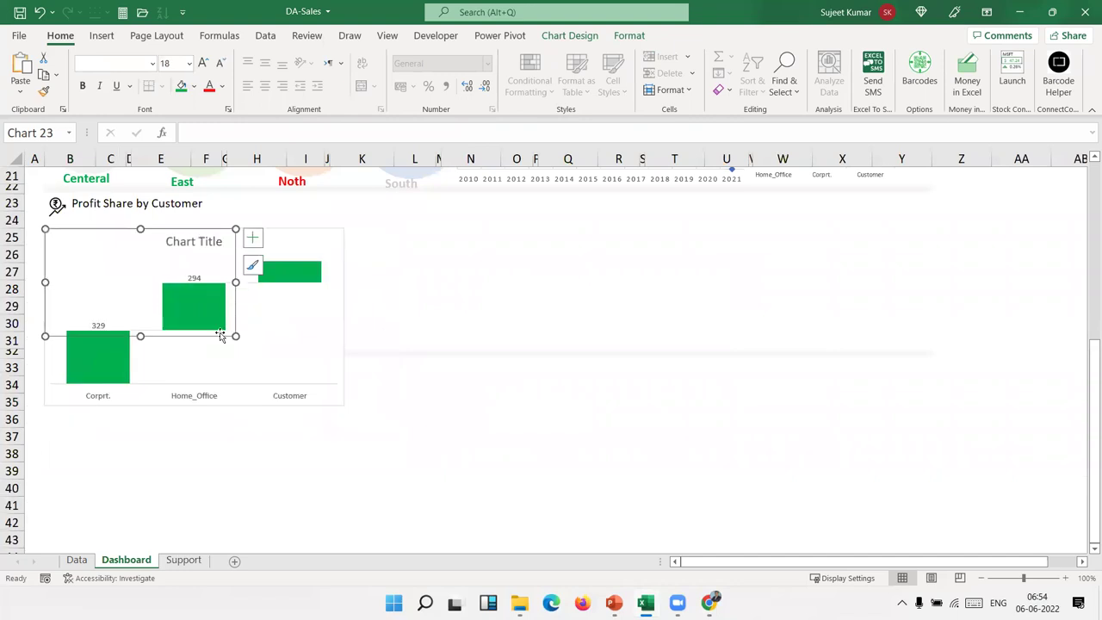
Remove the chart title and stretch the chart's top edge up to row 23
click(140, 240)
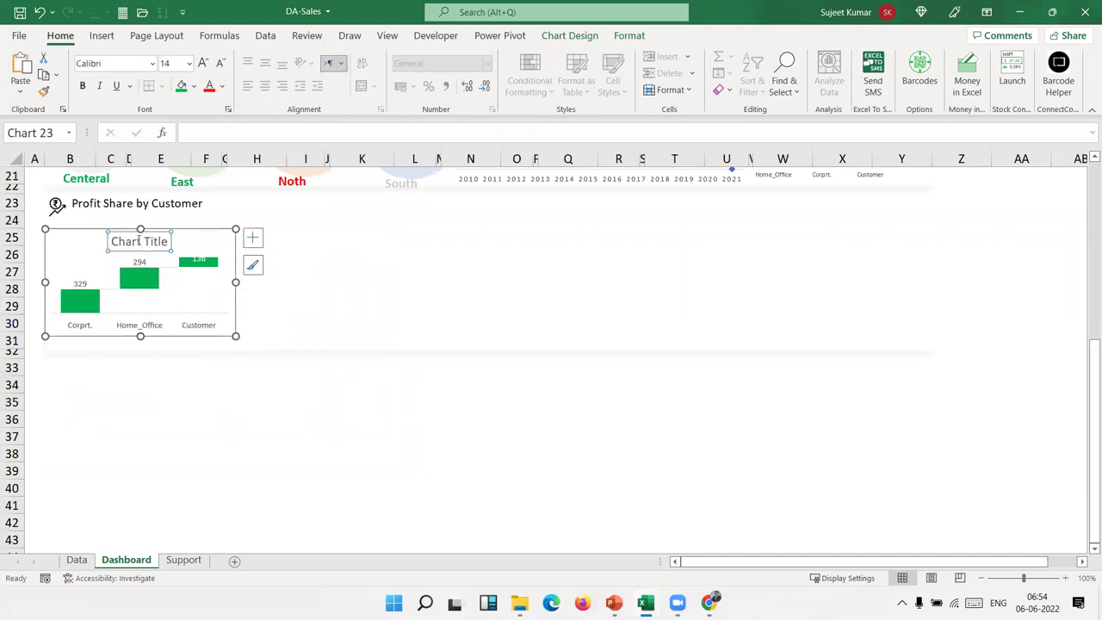
click(252, 237)
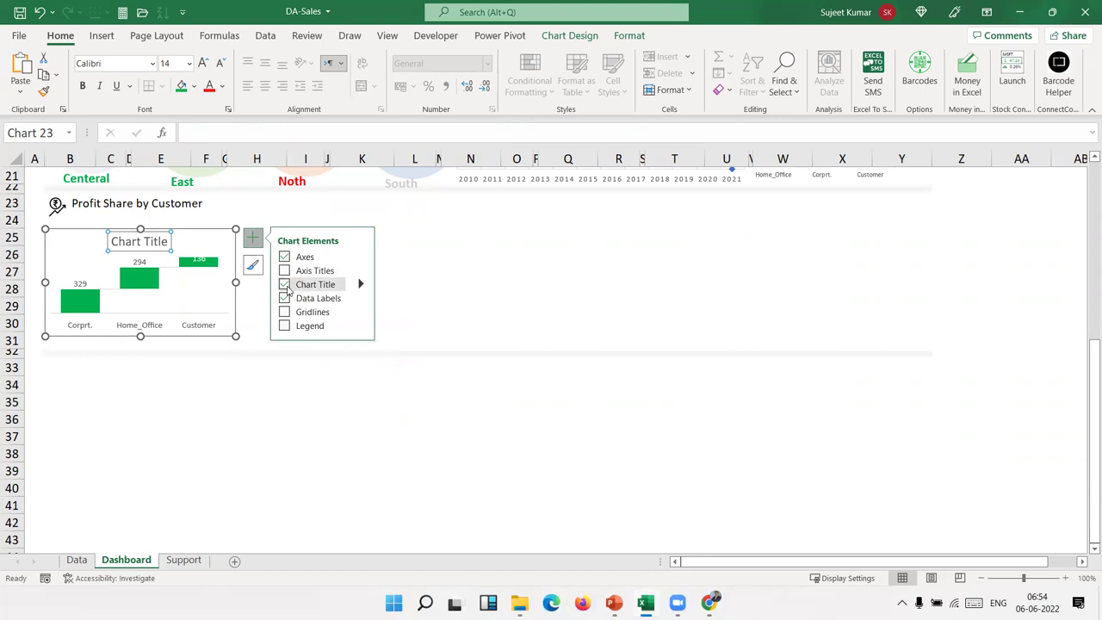
click(285, 284)
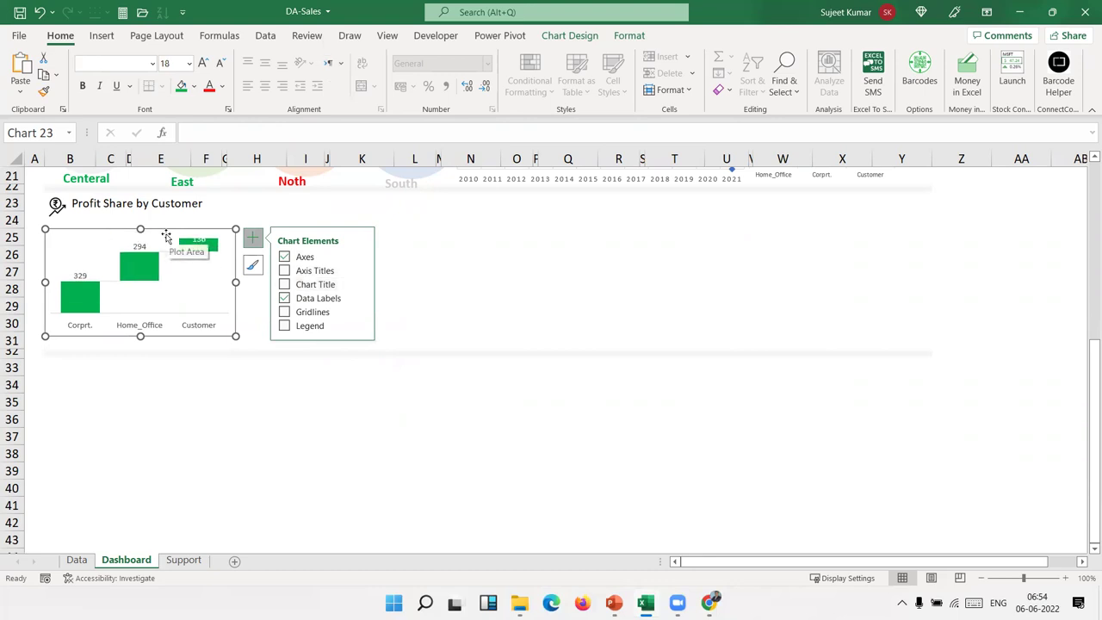
drag(141, 228, 141, 199)
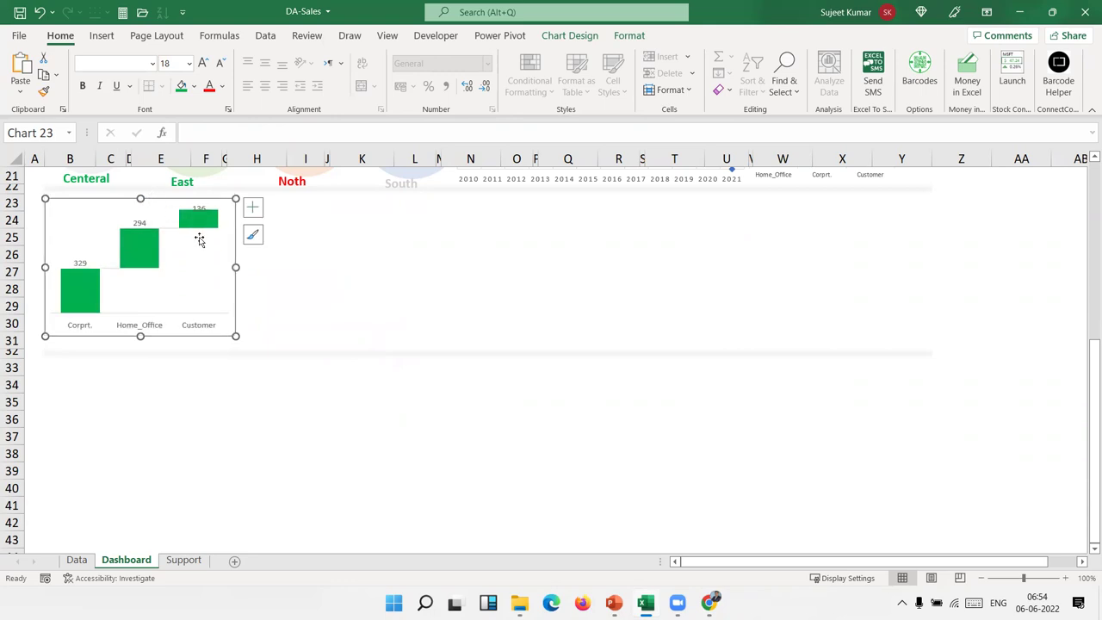
Set the chart's plot area to no fill and no border line
right_click(200, 239)
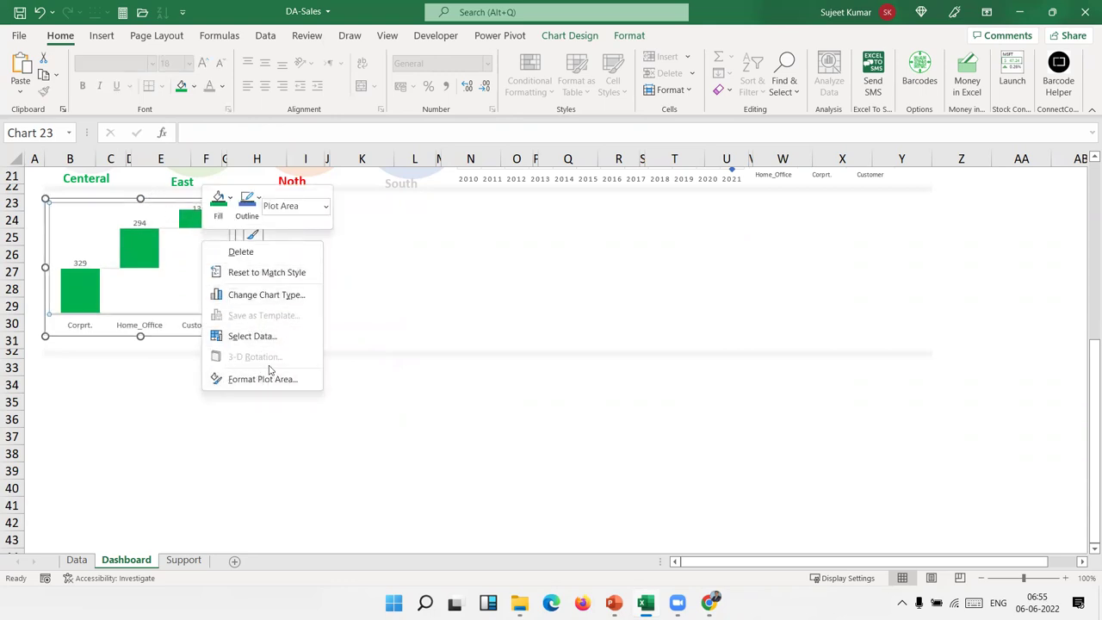
click(267, 378)
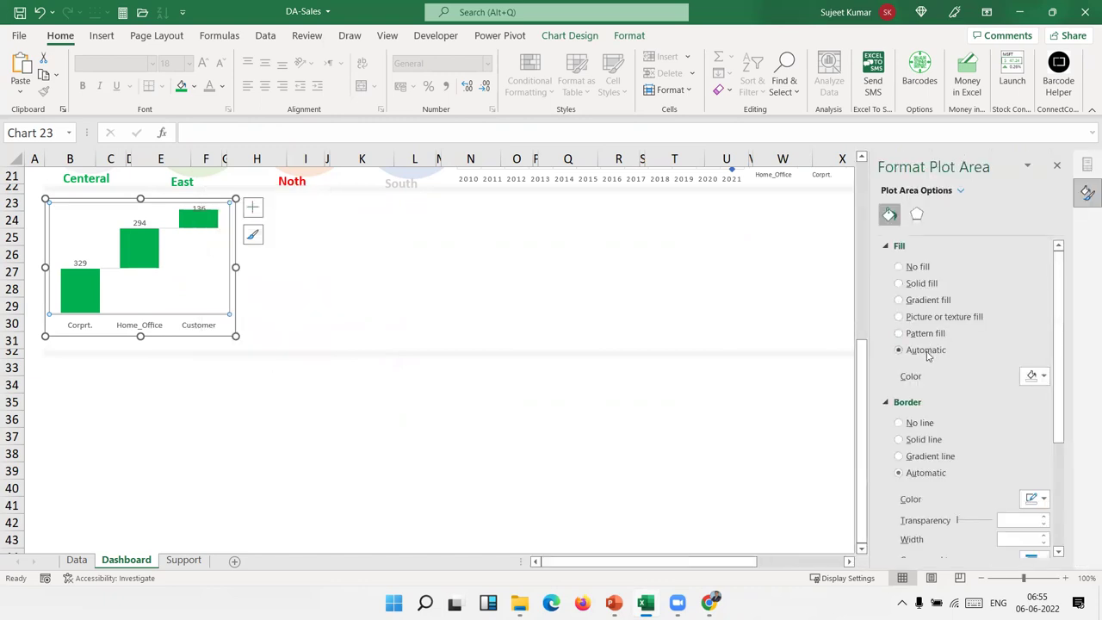
click(898, 267)
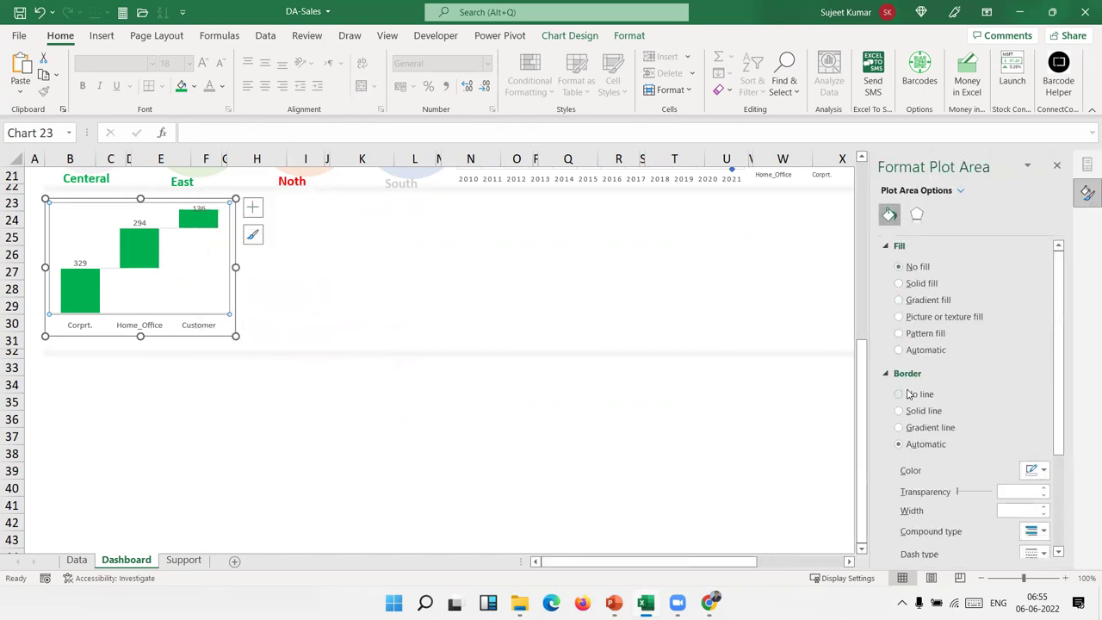
click(908, 393)
click(326, 327)
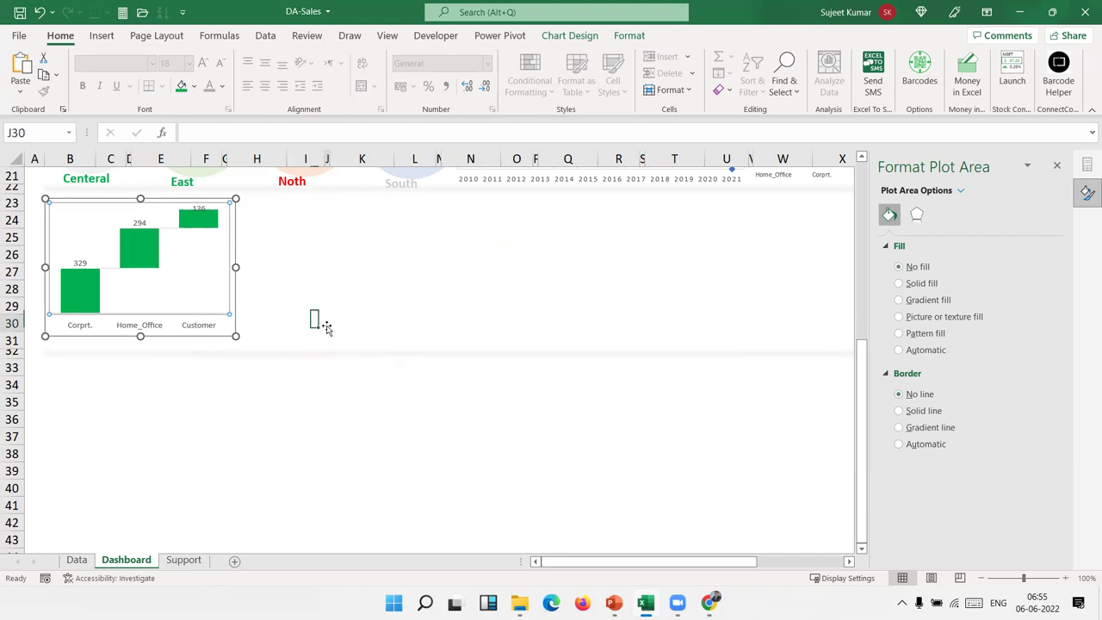
Remove the chart area's outer border, make the chart slightly taller, and close the formatting pane
click(218, 329)
click(234, 294)
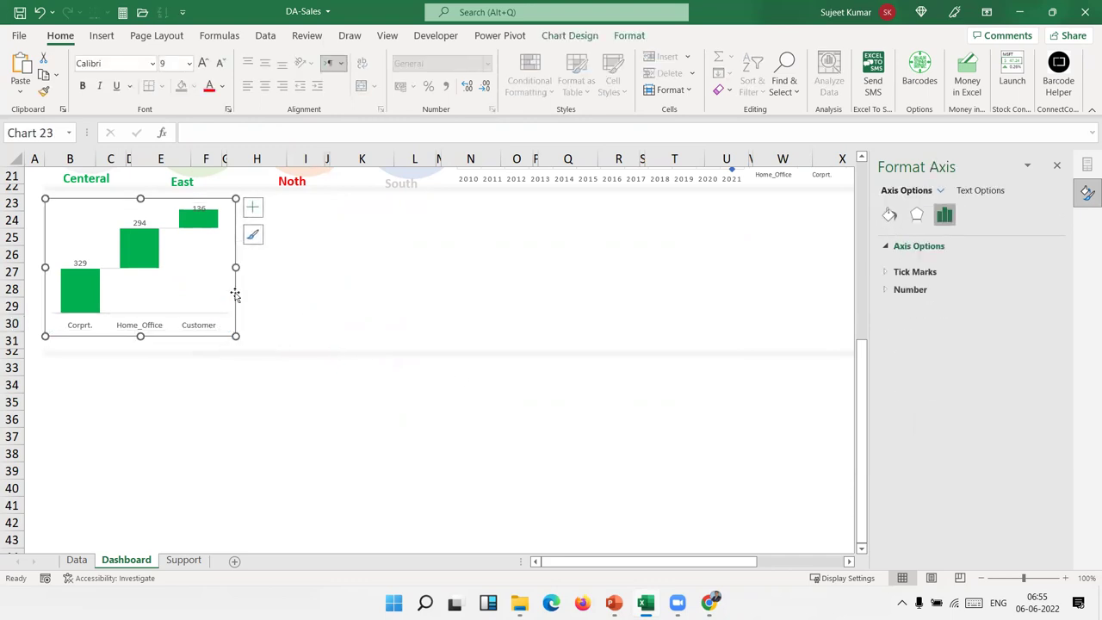
click(890, 215)
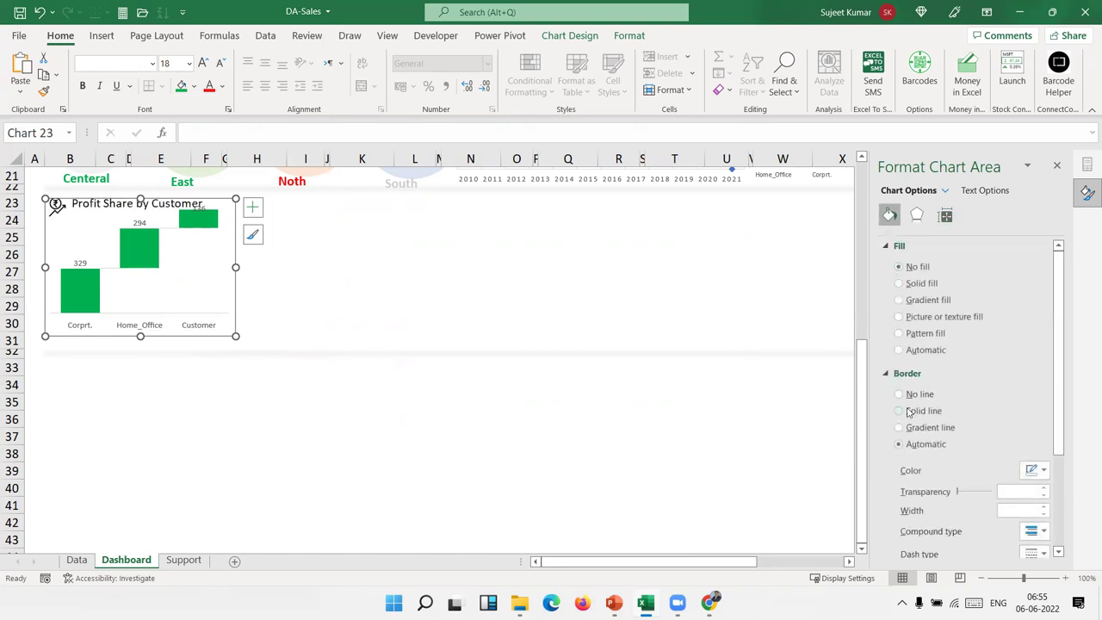
click(899, 393)
click(440, 320)
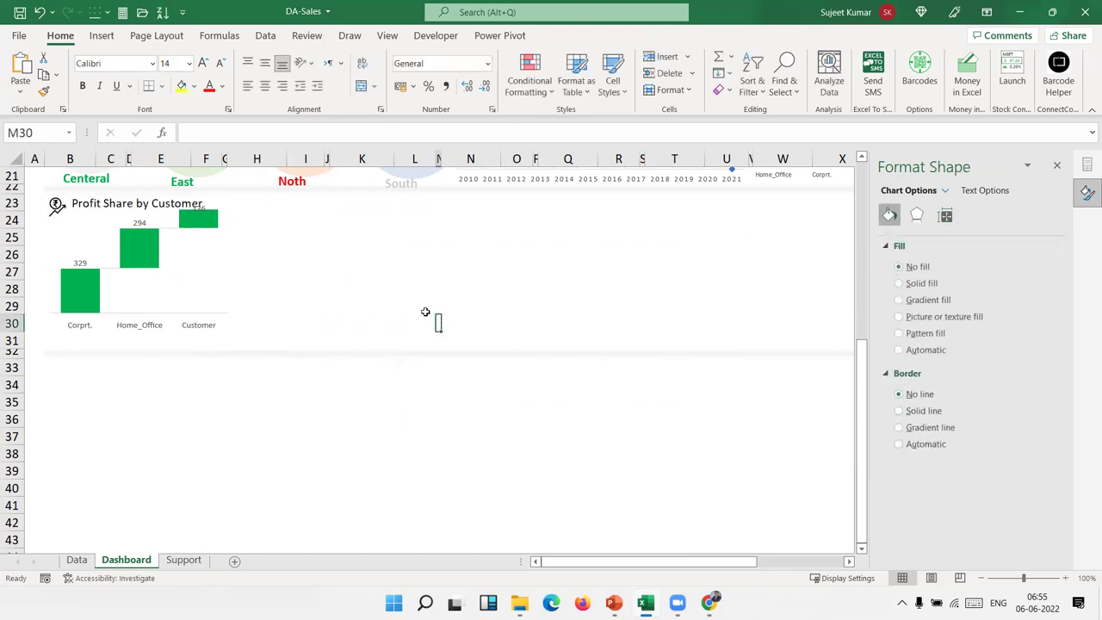
click(226, 290)
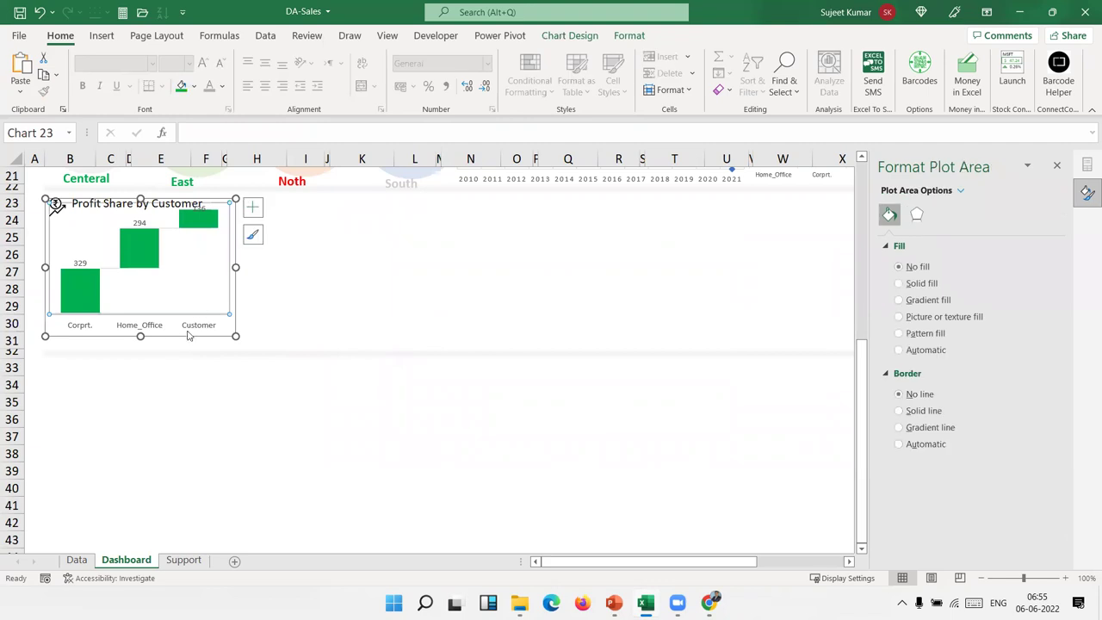
drag(140, 336, 139, 347)
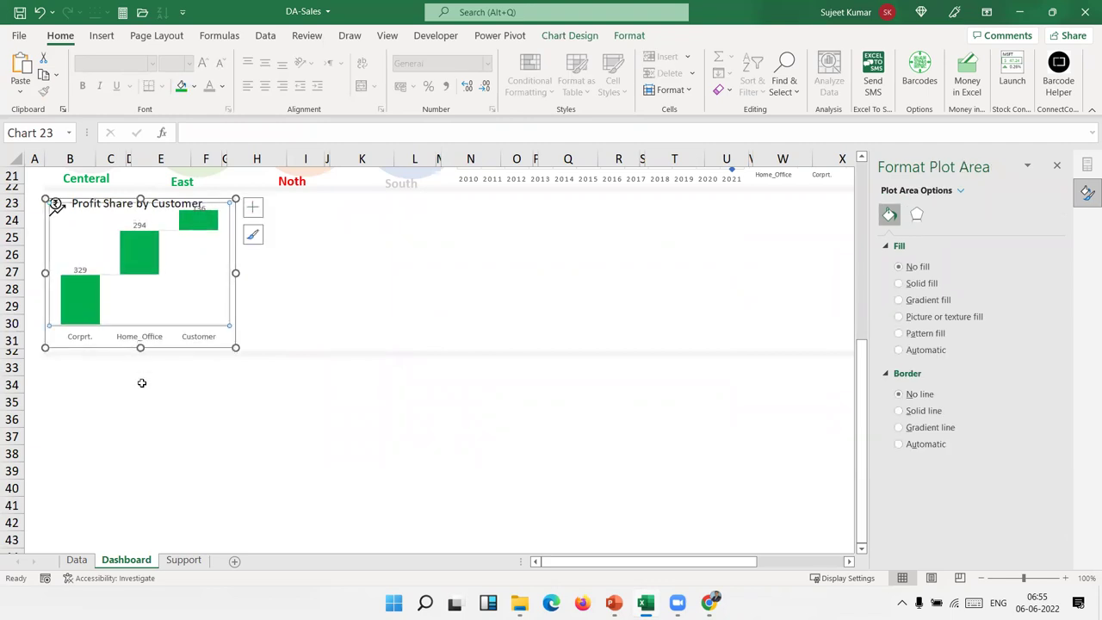
click(142, 382)
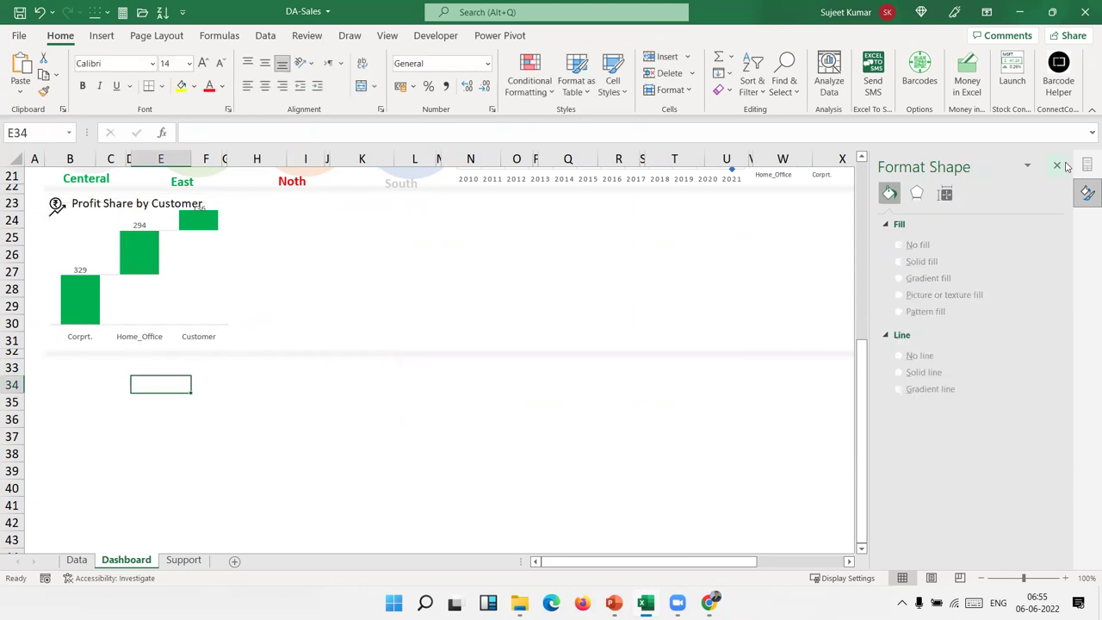
click(1058, 165)
click(472, 254)
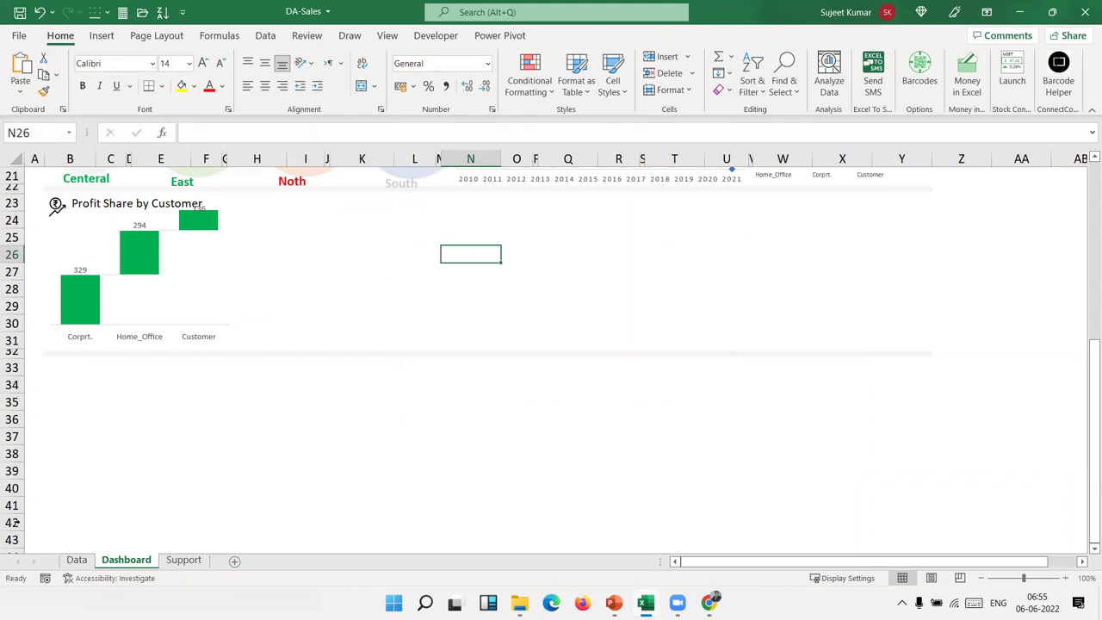
Copy the Support sheet's year pivot table with Grand Total and paste it at A47
click(183, 561)
scroll(242, 463, down, 3)
scroll(94, 290, up, 3)
drag(86, 276, 223, 488)
key(ctrl+c)
scroll(79, 374, down, 7)
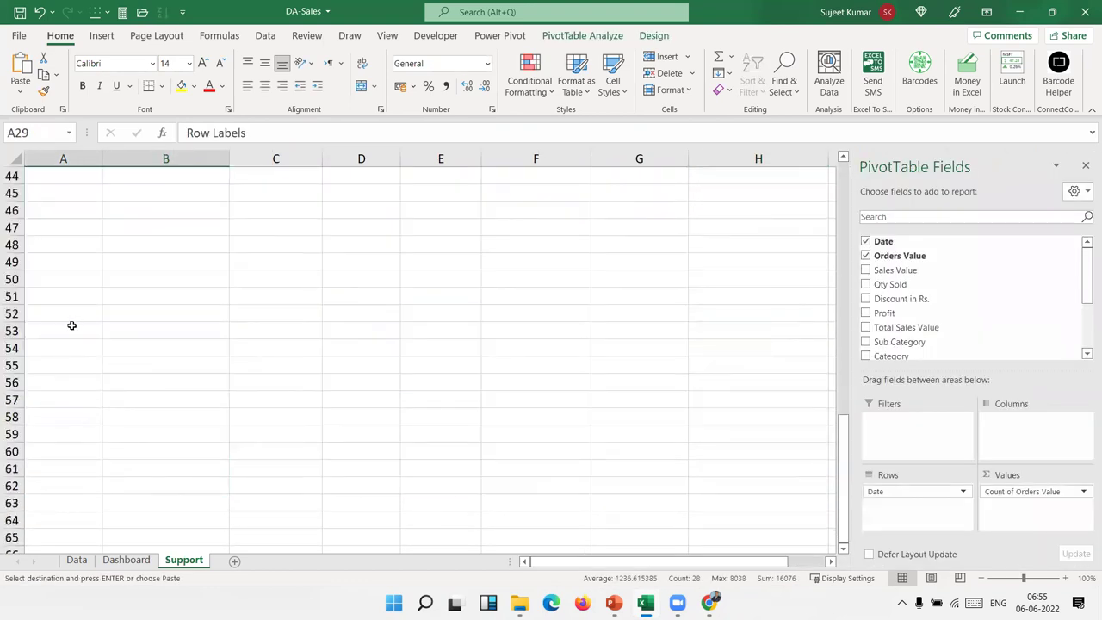
scroll(72, 325, up, 3)
click(57, 398)
key(ctrl+v)
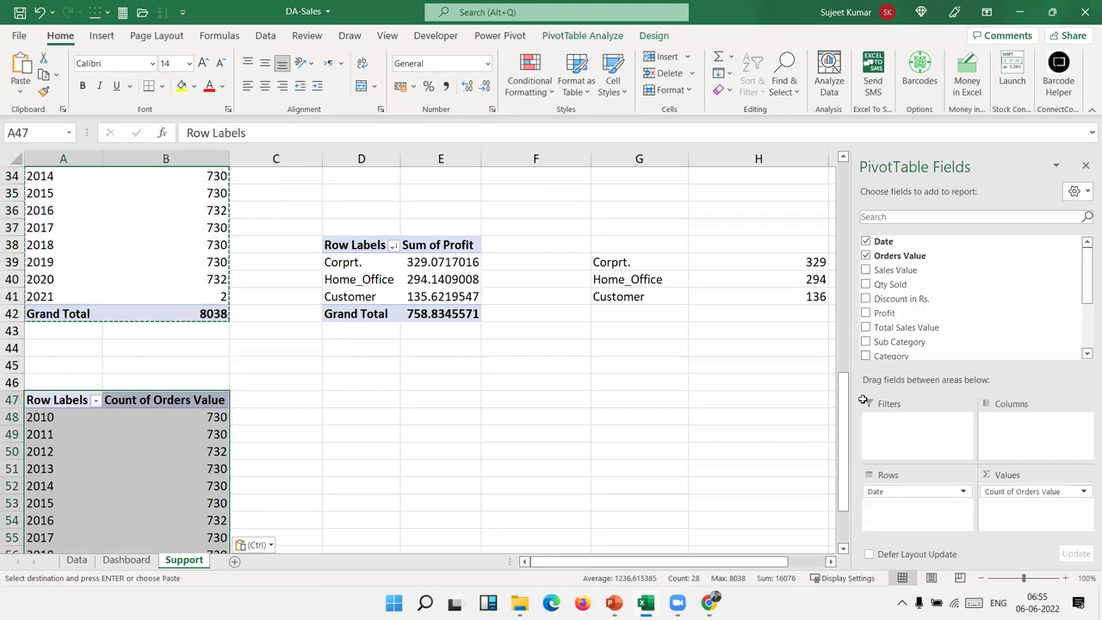
Drag Count of Orders Value out of the new pivot's Values in the field list
click(1085, 169)
click(180, 451)
right_click(181, 451)
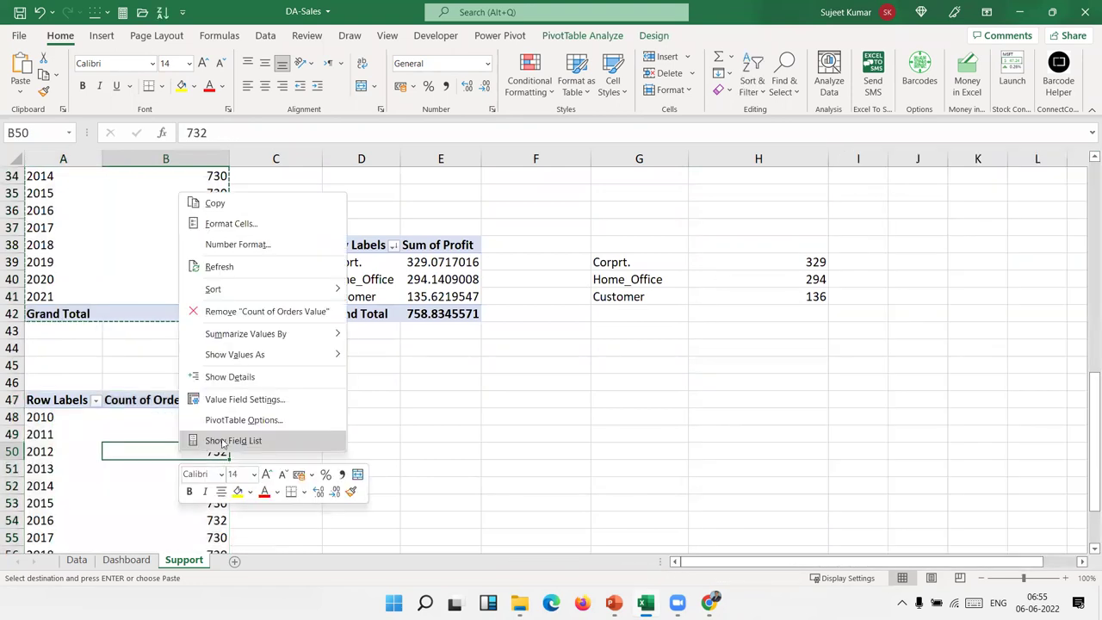
click(228, 439)
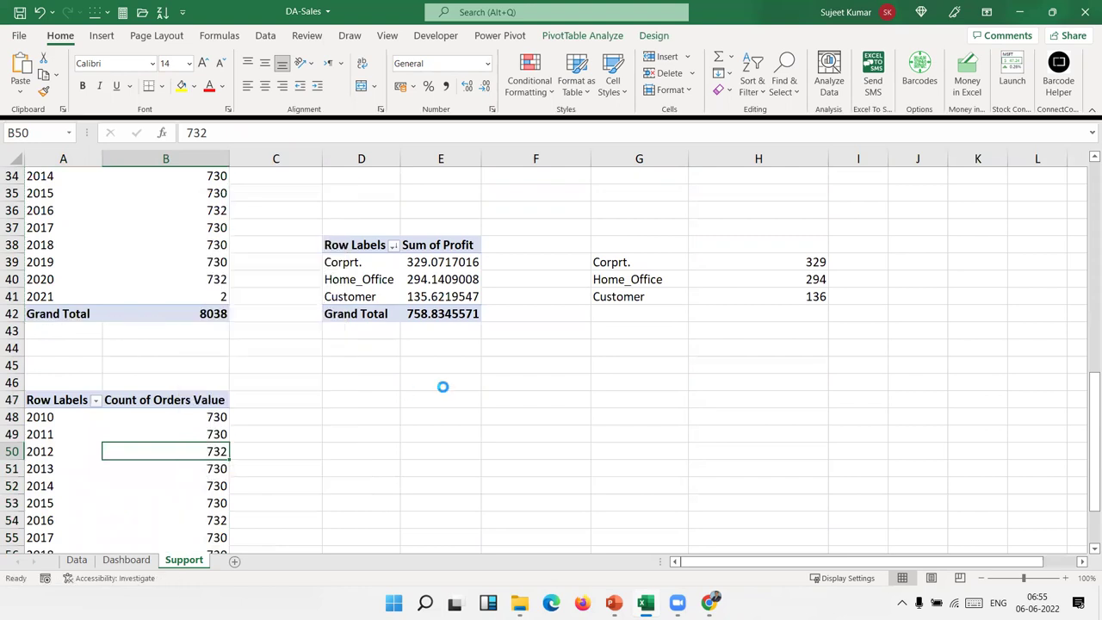
scroll(573, 357, down, 3)
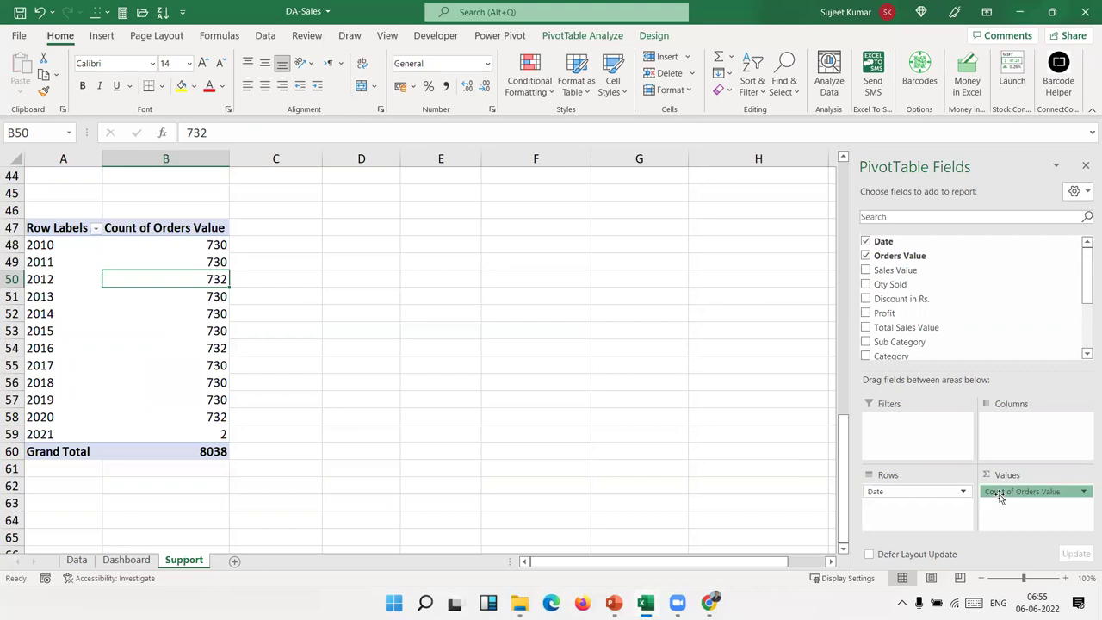
drag(999, 498, 1005, 327)
mouse_move(917, 490)
mouse_down()
mouse_move(940, 470)
mouse_move(932, 506)
mouse_move(917, 493)
mouse_up()
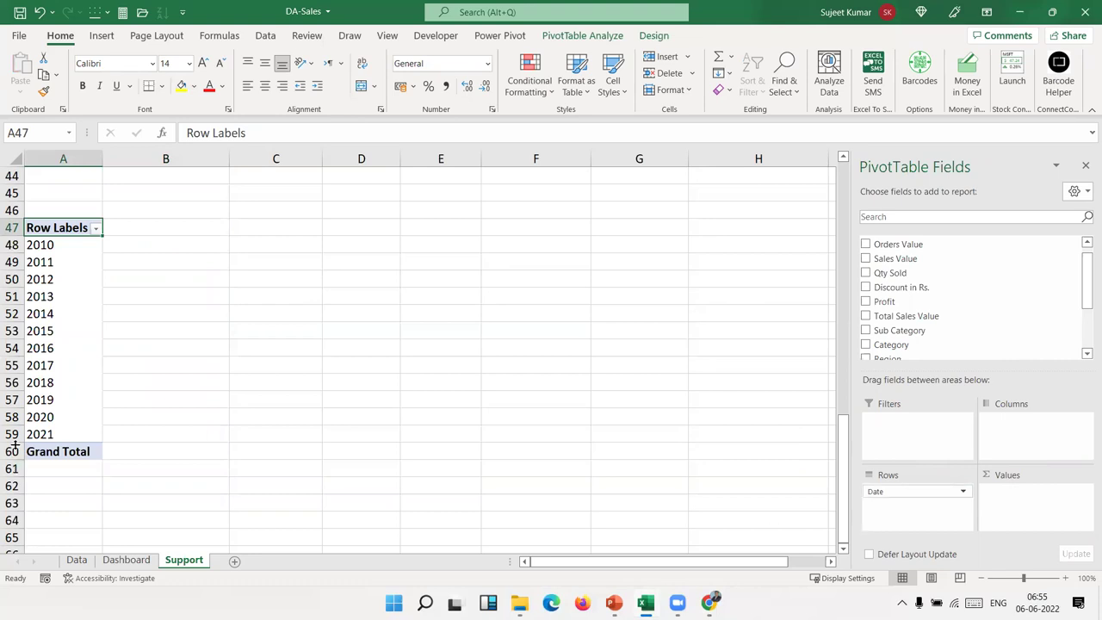
Try grouping the pivot's year labels by months and years, dismissing the overlap warning
click(55, 316)
right_click(55, 317)
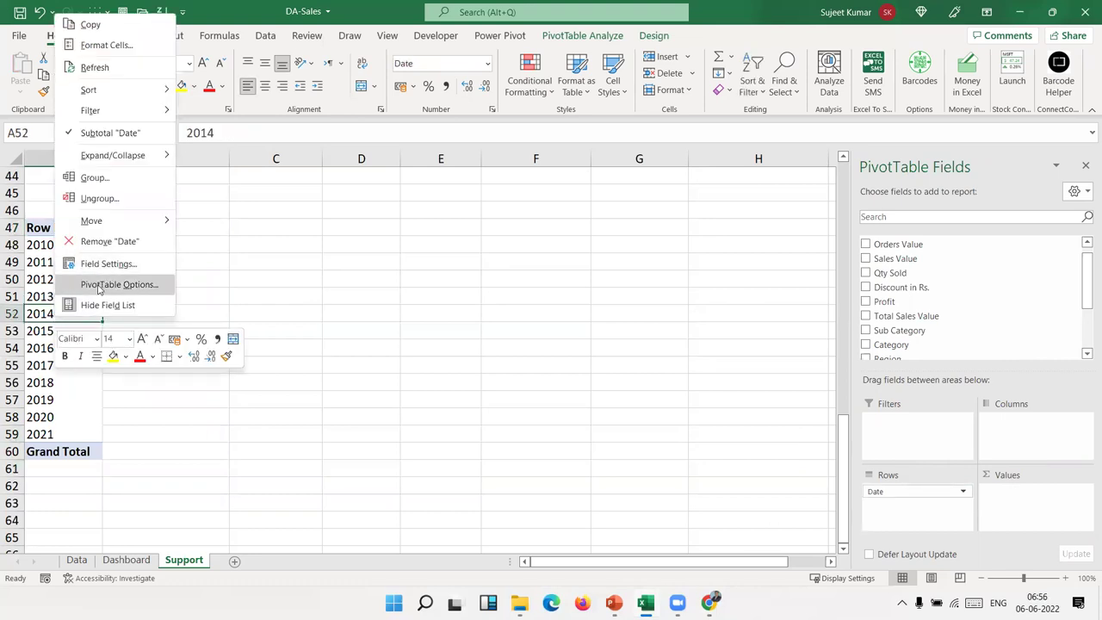
click(97, 179)
click(40, 200)
click(93, 272)
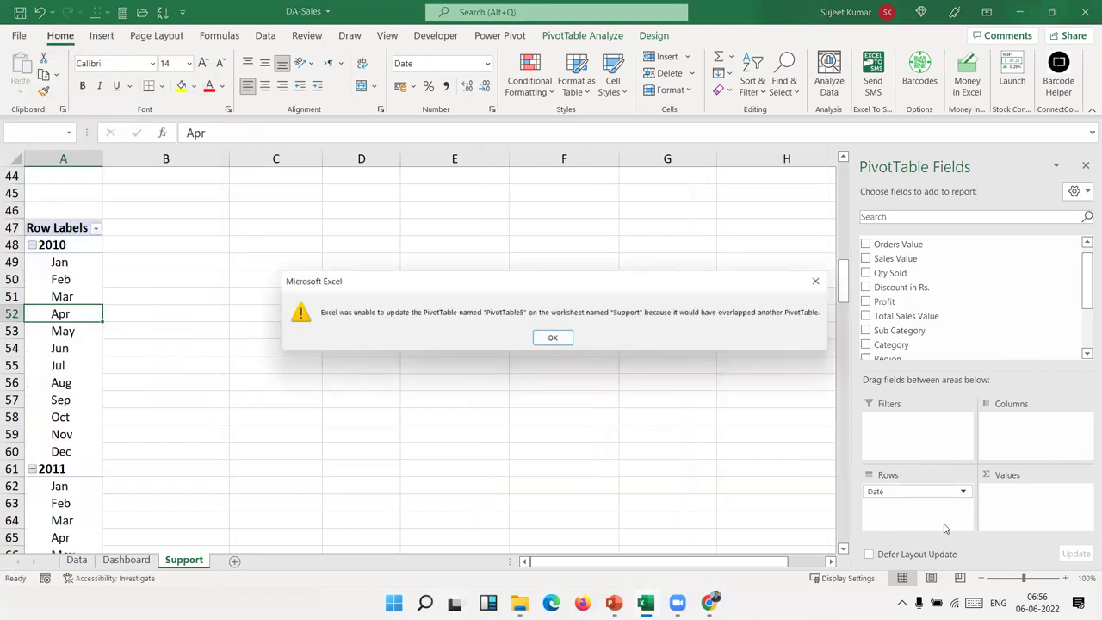
click(551, 338)
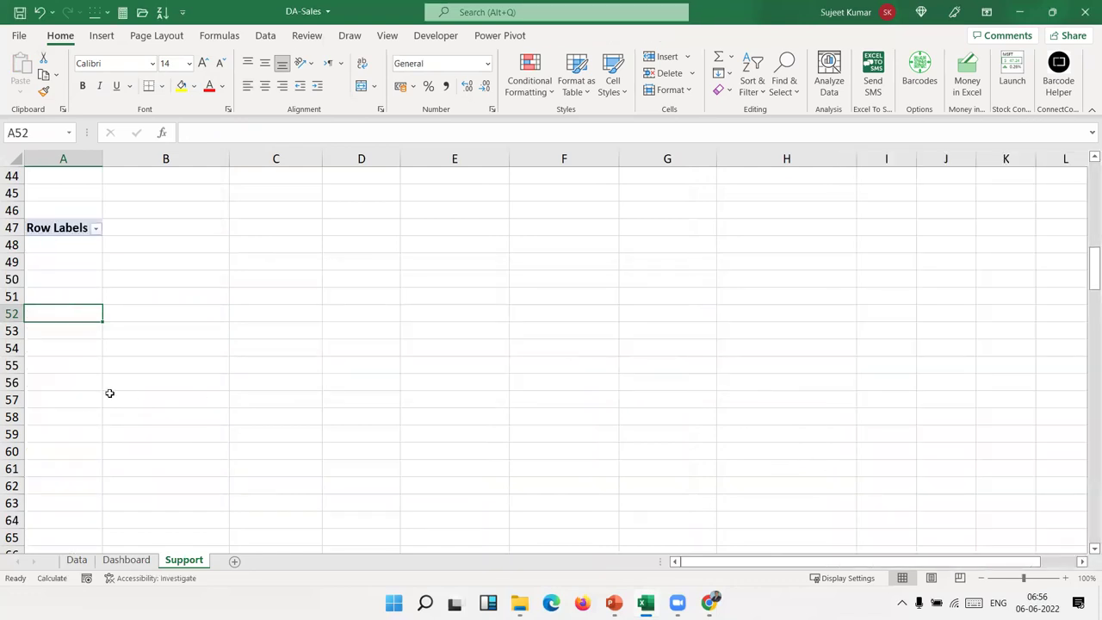
Take Date out of the new pivot's rows and add it back as the only row field
scroll(103, 353, up, 7)
scroll(68, 383, down, 3)
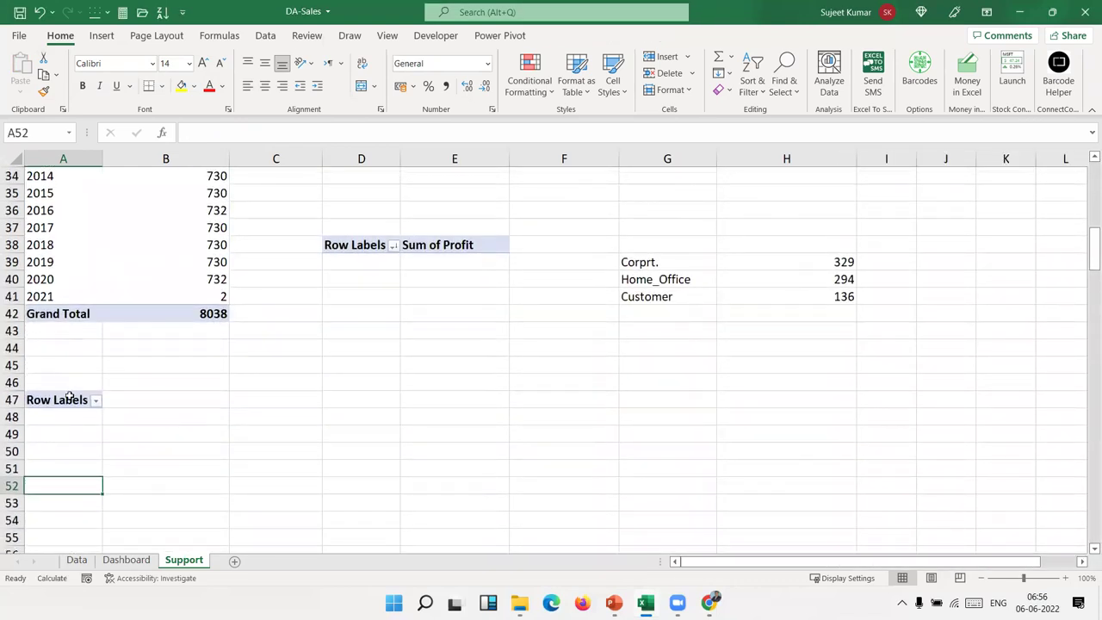
click(69, 399)
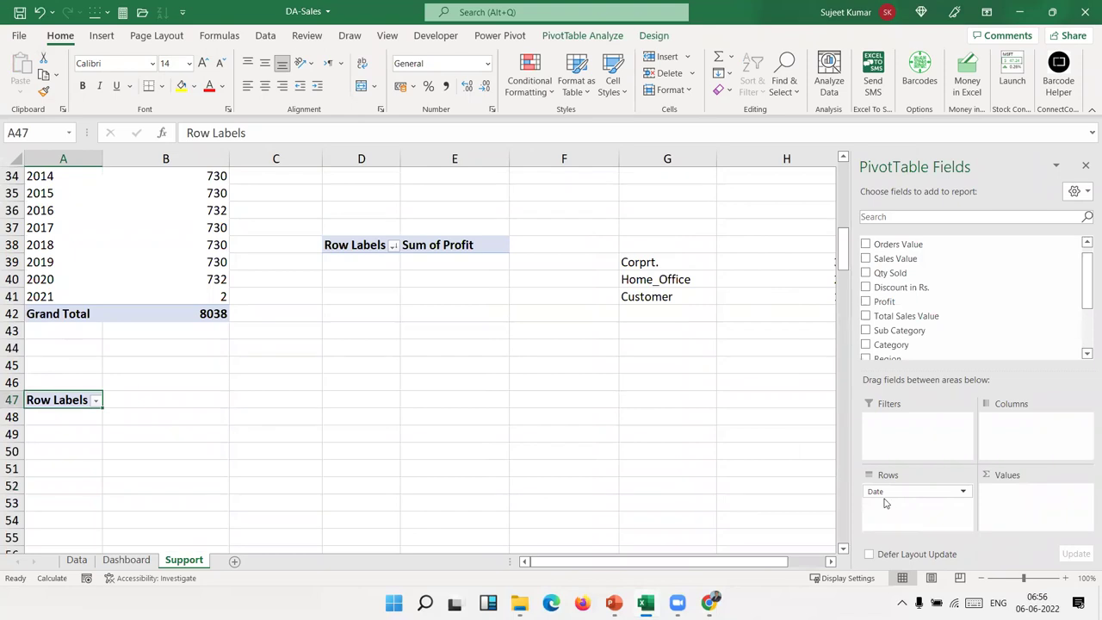
click(885, 492)
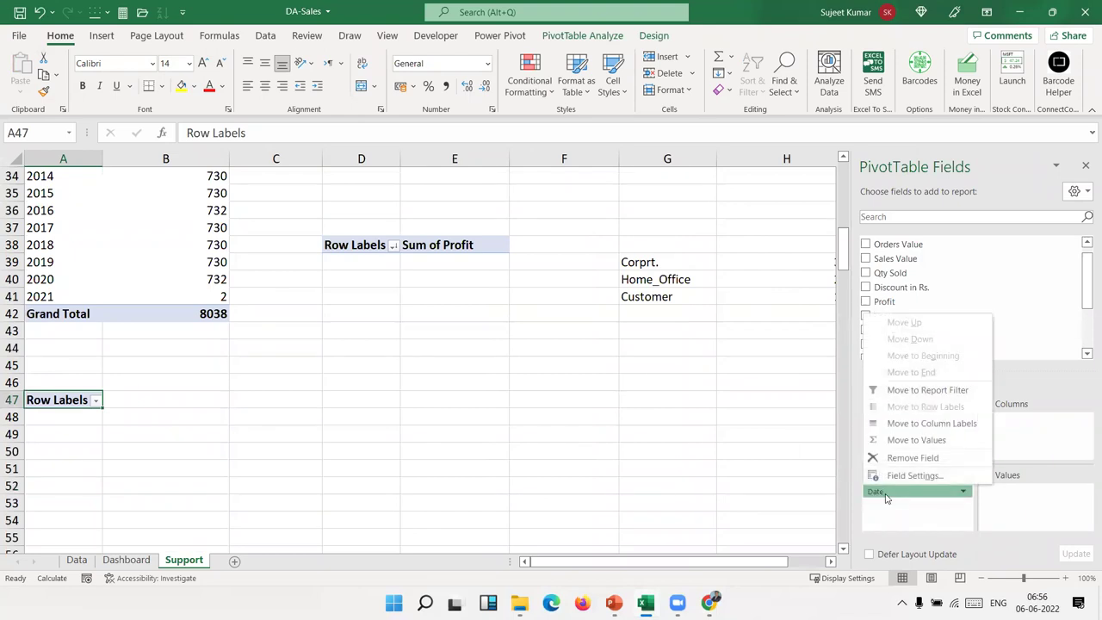
drag(885, 498, 930, 319)
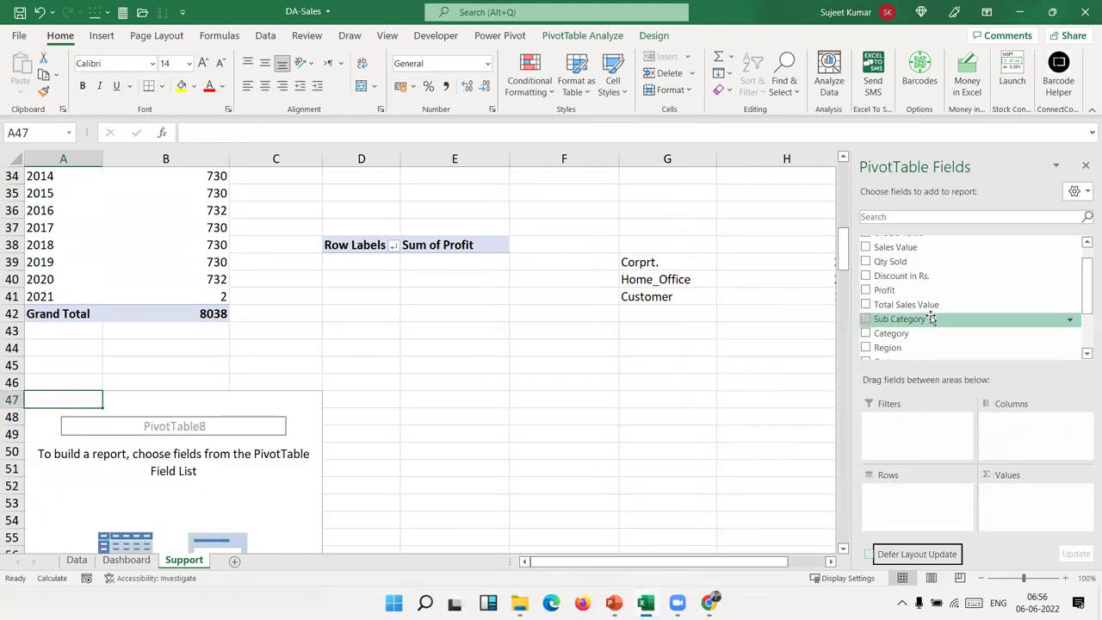
scroll(925, 299, up, 1)
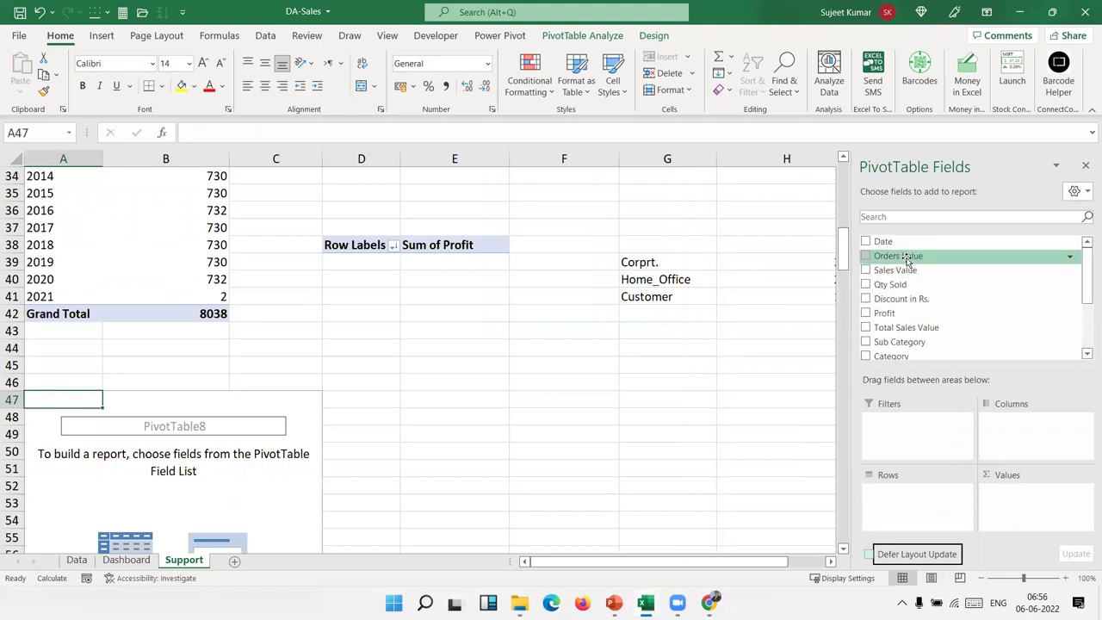
drag(904, 242, 922, 513)
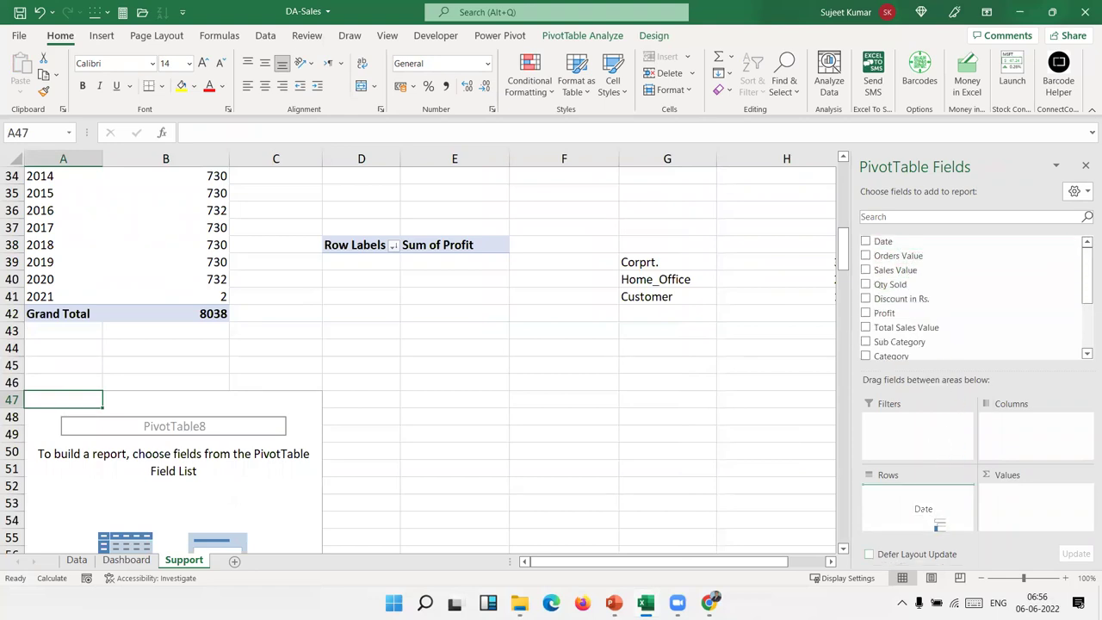
Open Grouping for the Date rows and select both Months and Years
scroll(69, 365, down, 3)
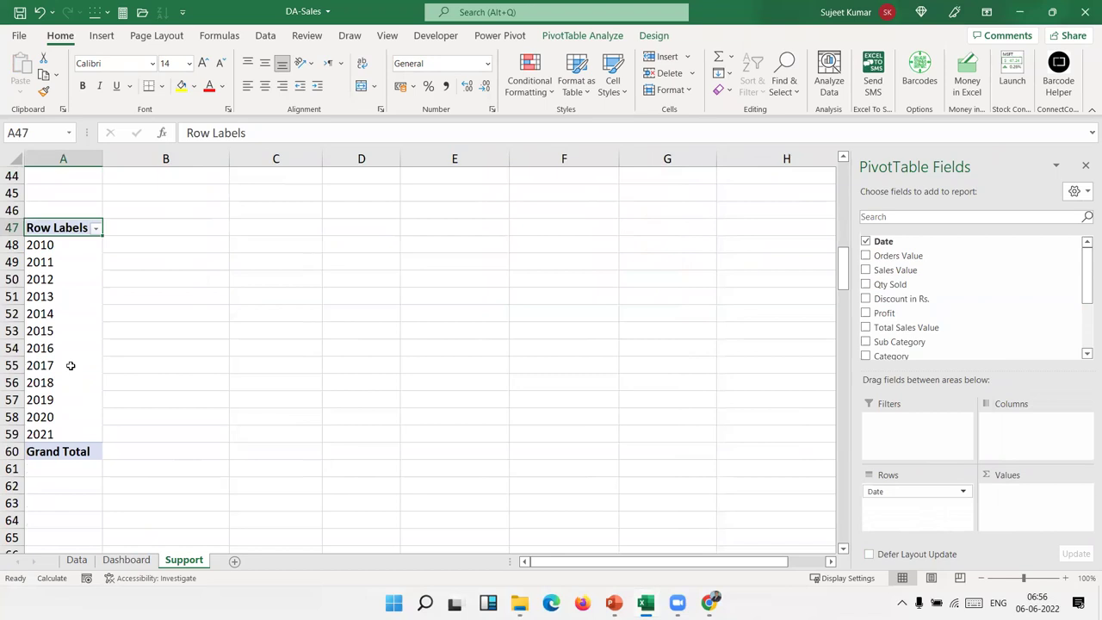
right_click(61, 349)
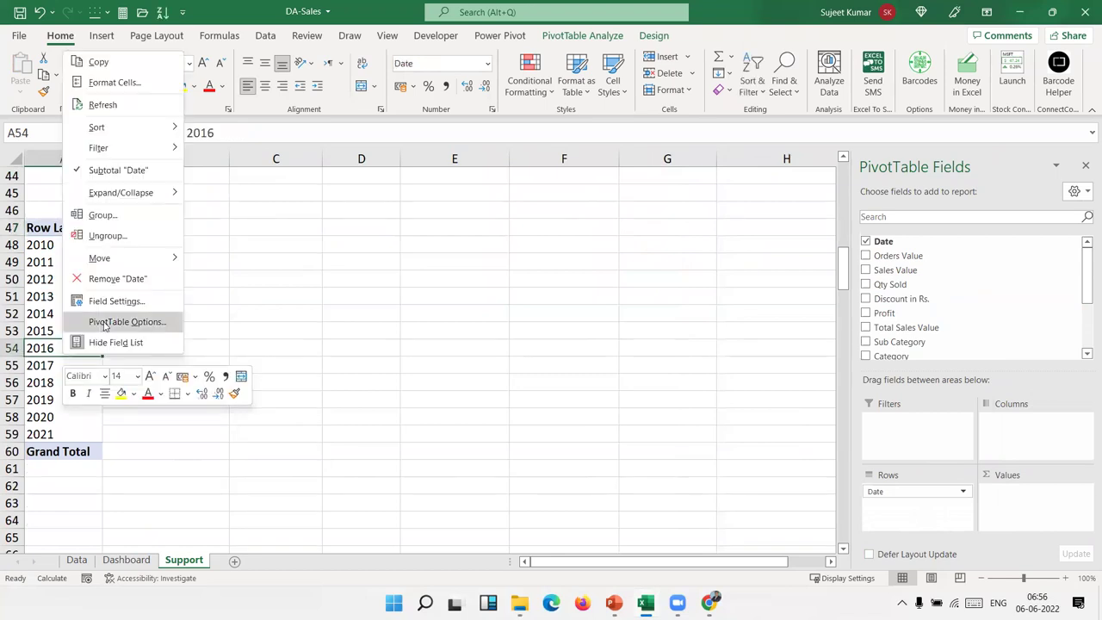
click(104, 325)
key(Escape)
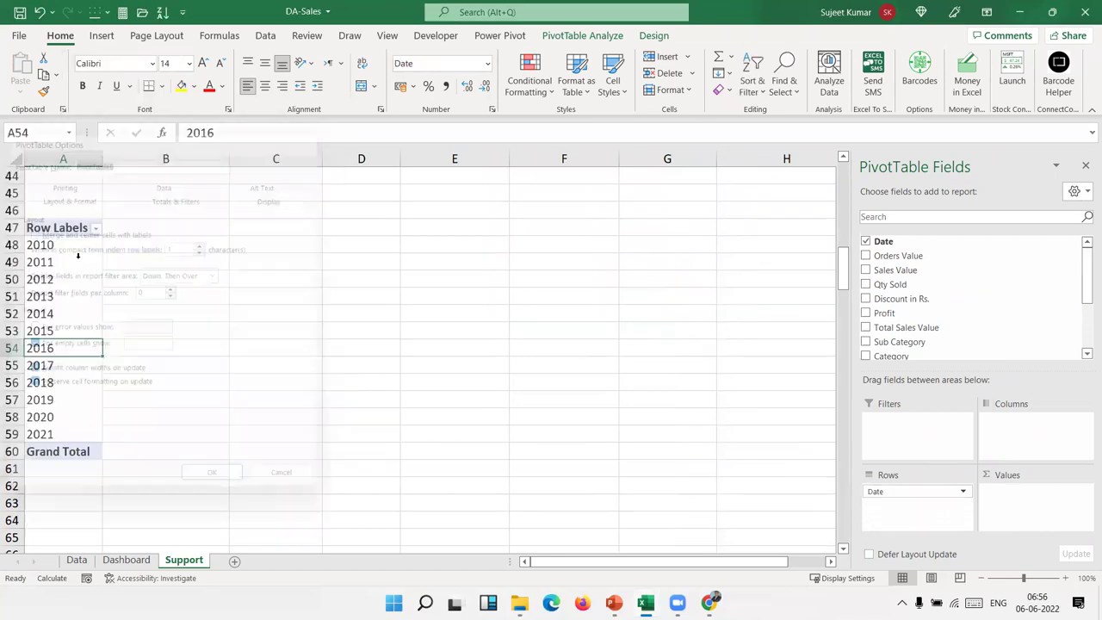
right_click(78, 279)
mouse_move(127, 353)
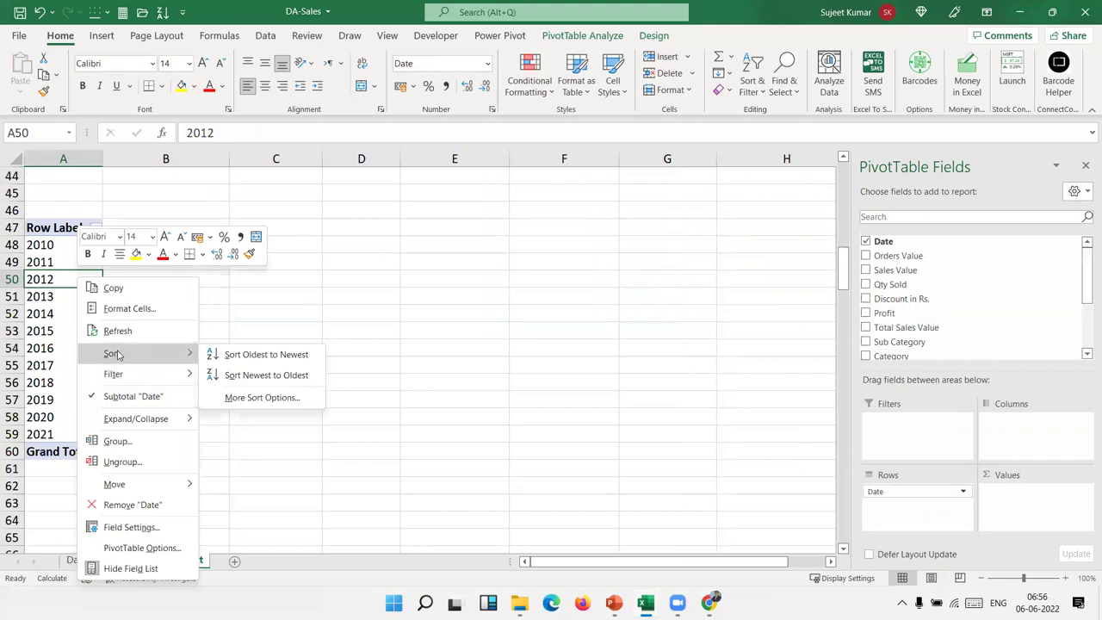
click(115, 440)
click(49, 456)
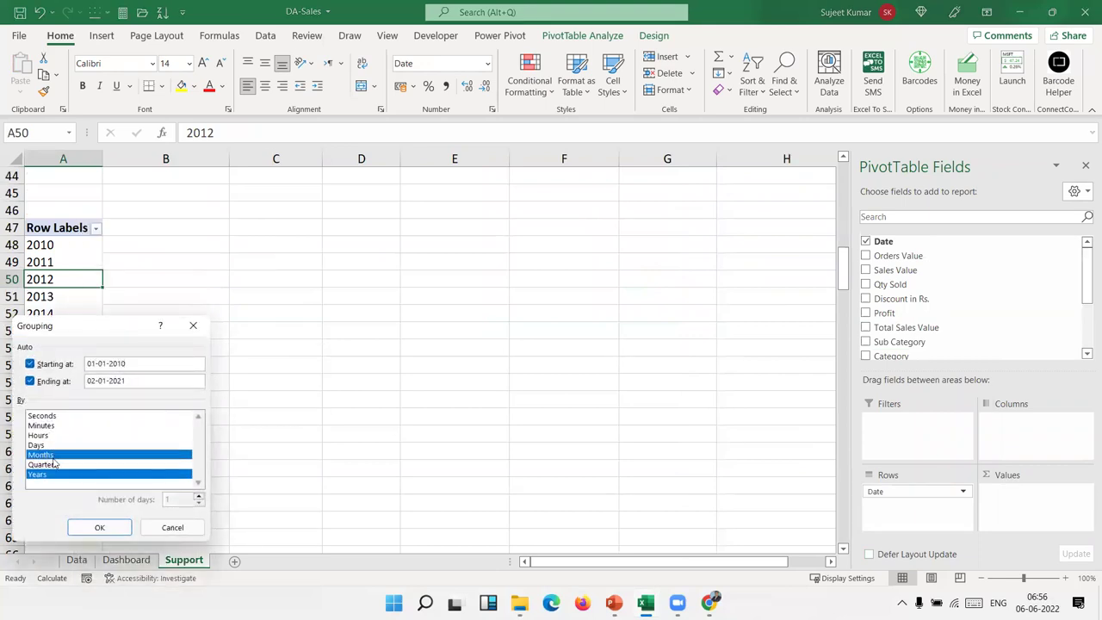
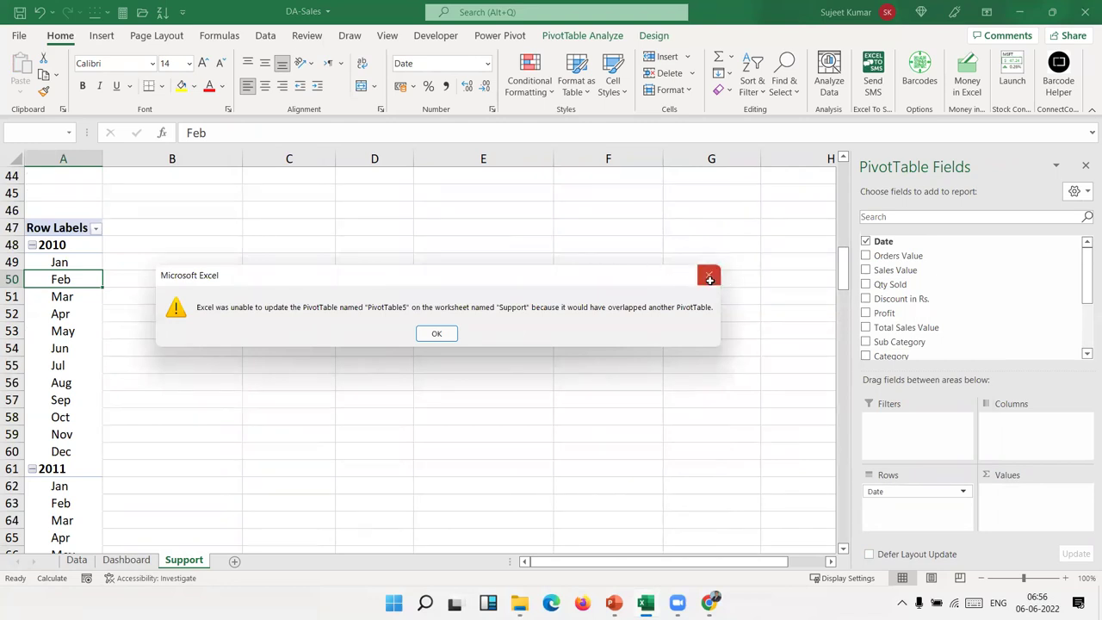
Dismiss the overlapping-pivot warning and scroll down the Support sheet
click(708, 275)
scroll(230, 372, up, 10)
scroll(226, 379, down, 3)
scroll(115, 487, down, 7)
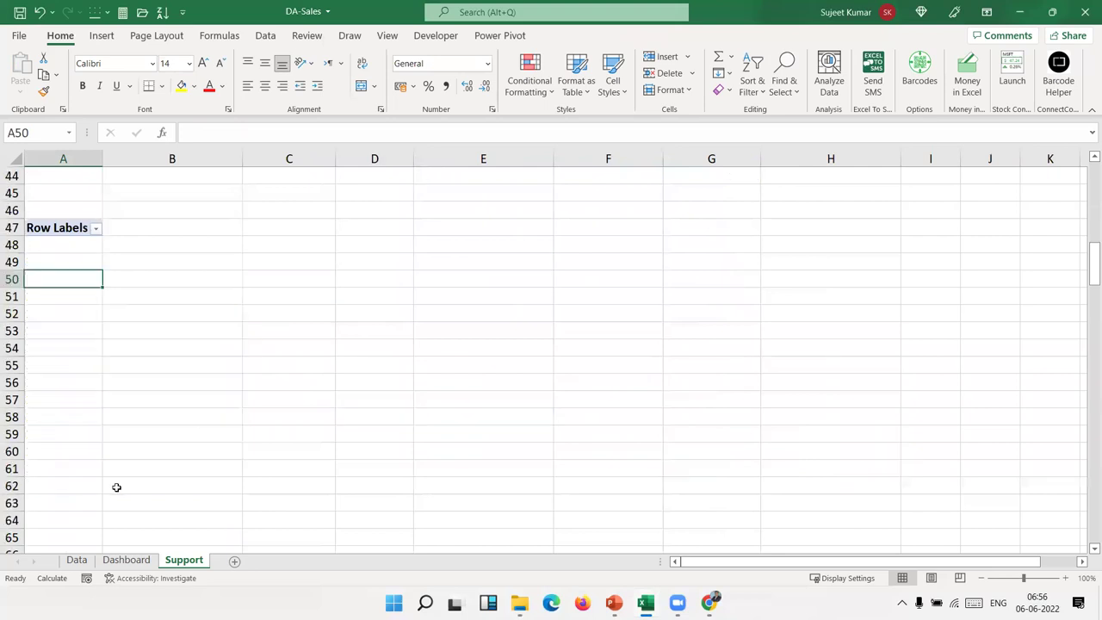
scroll(116, 475, down, 7)
scroll(116, 474, down, 13)
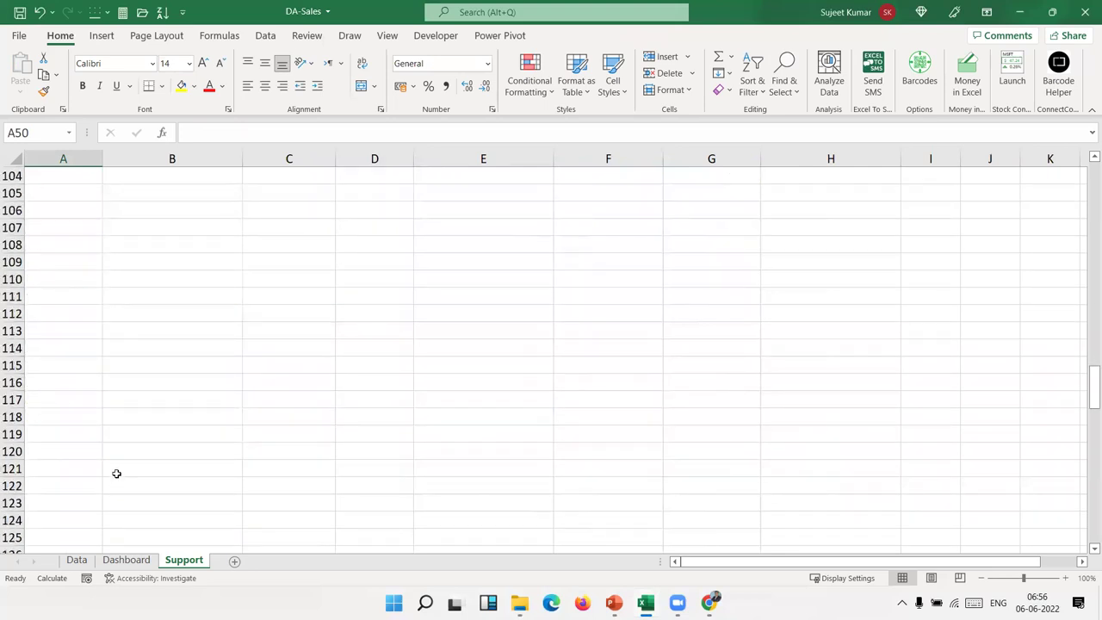
Cut the empty pivot table at A47 and paste it at A53
click(81, 433)
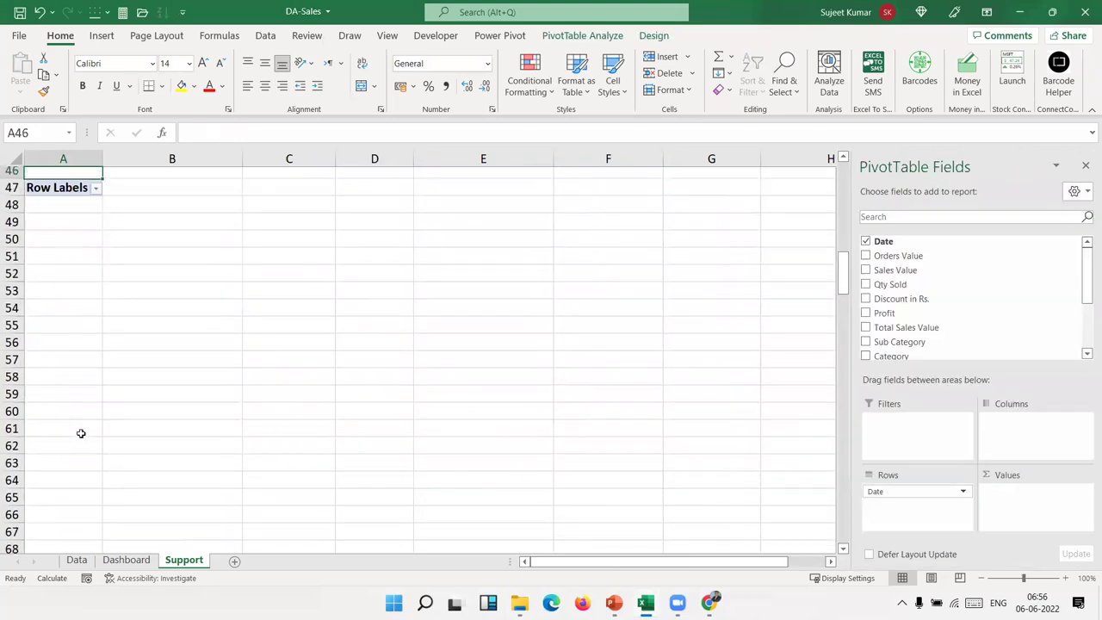
key(Down)
key(ctrl+Down)
key(ctrl+Up)
key(Up)
key(Up)
key(Up)
key(Up)
key(Up)
key(Up)
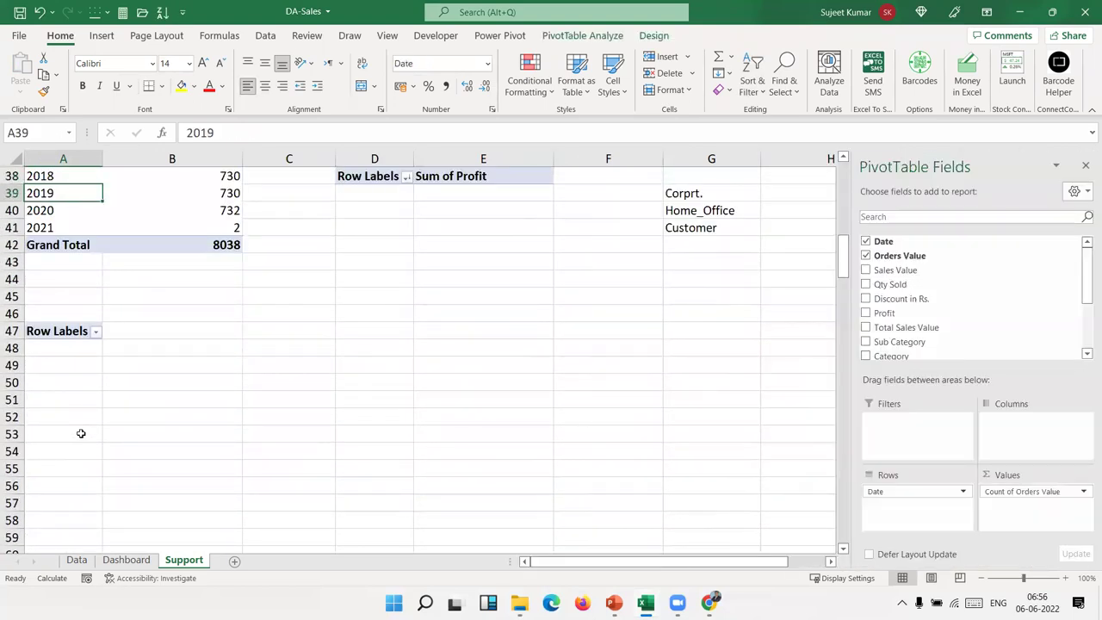
key(Down)
key(Down)
key(Down)
key(Up)
key(Up)
key(Up)
key(Up)
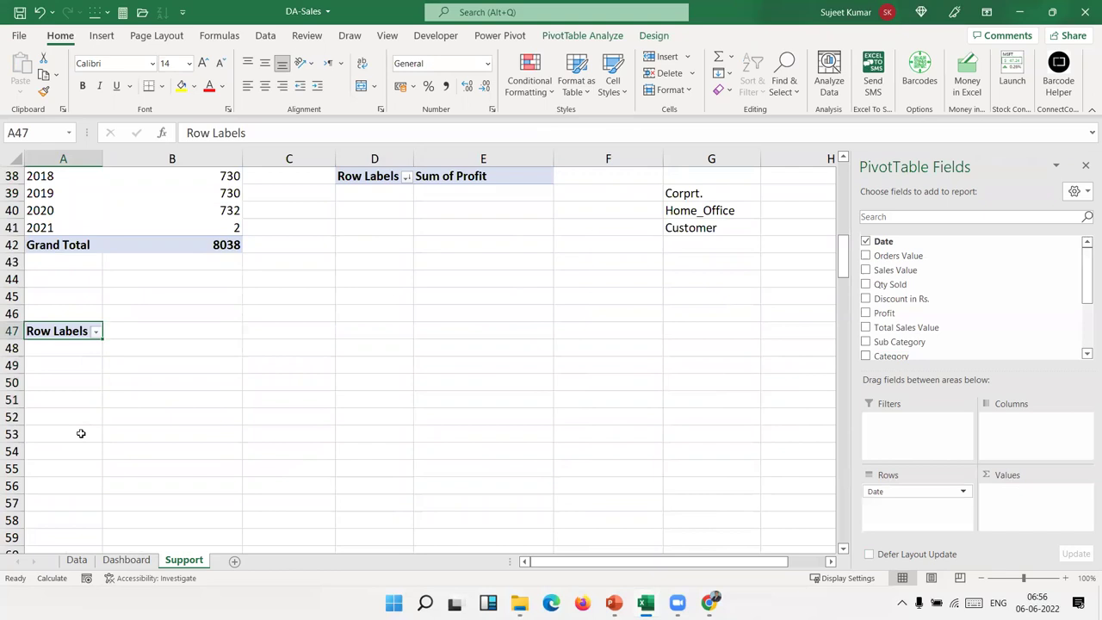
key(ctrl+x)
key(Down)
key(Down)
key(Down)
key(Down)
key(Down)
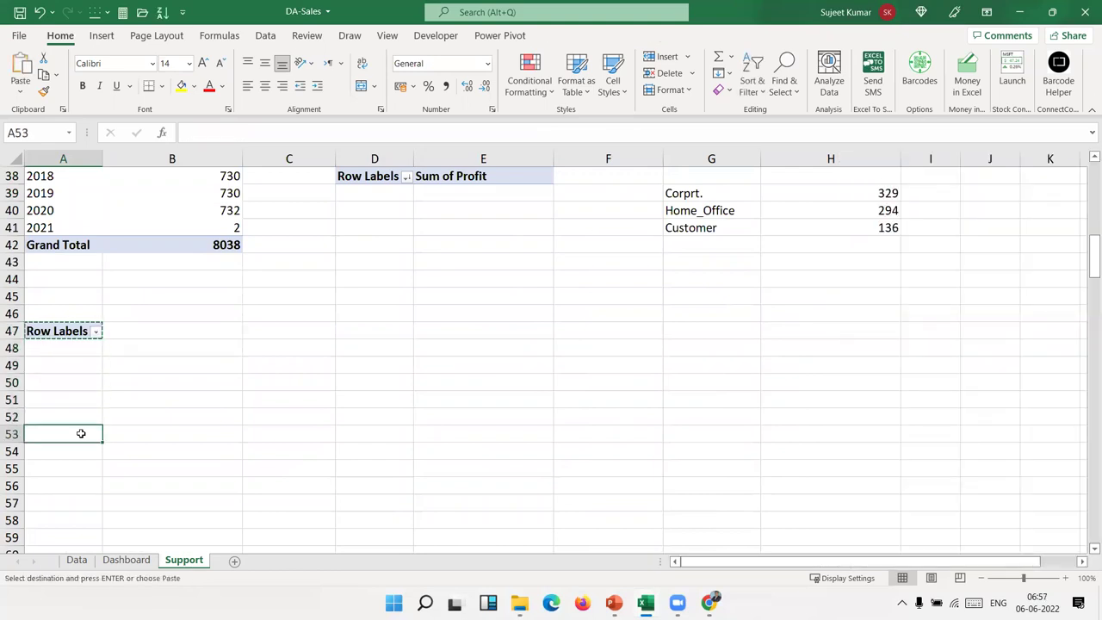
key(ctrl+v)
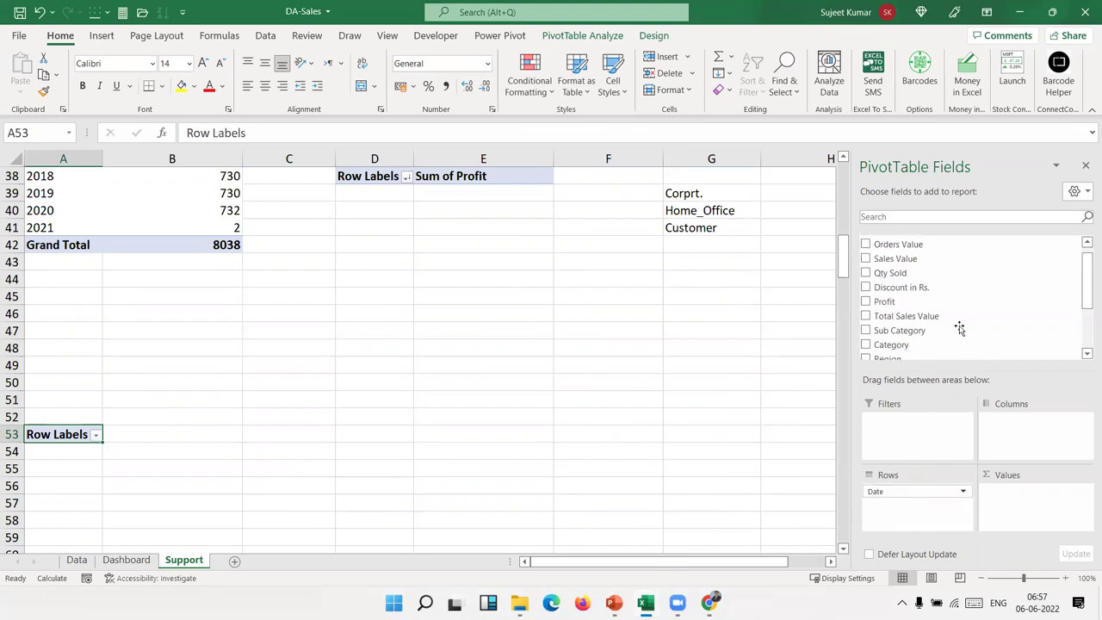
Remove Date from the pivot's Rows and add it back to rebuild the year list
drag(877, 492, 959, 327)
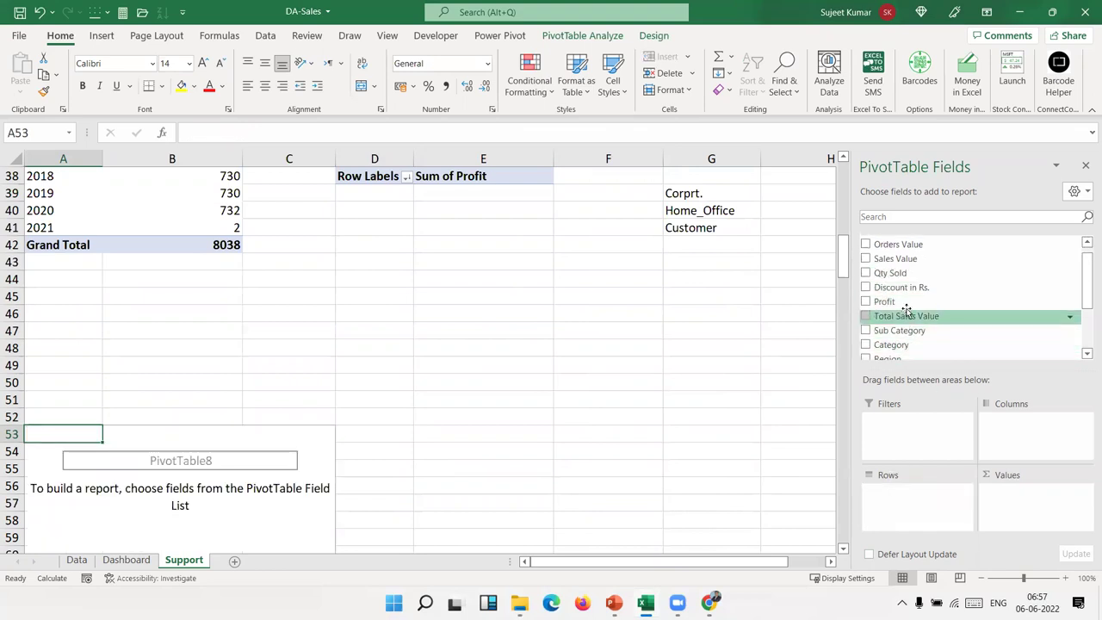
scroll(910, 284, up, 1)
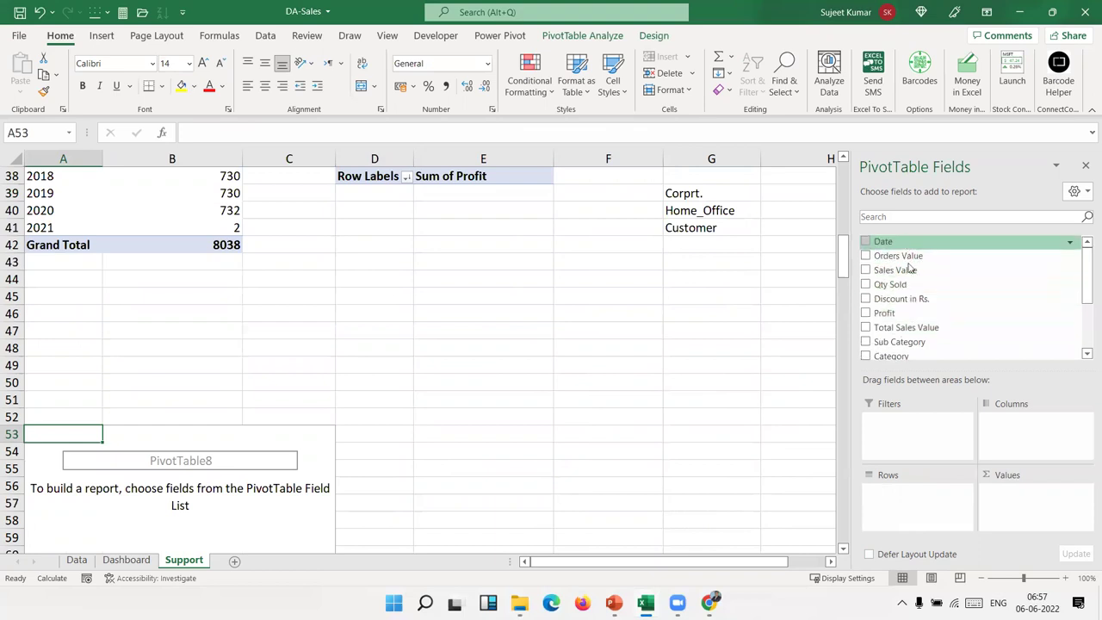
drag(883, 241, 917, 493)
right_click(57, 472)
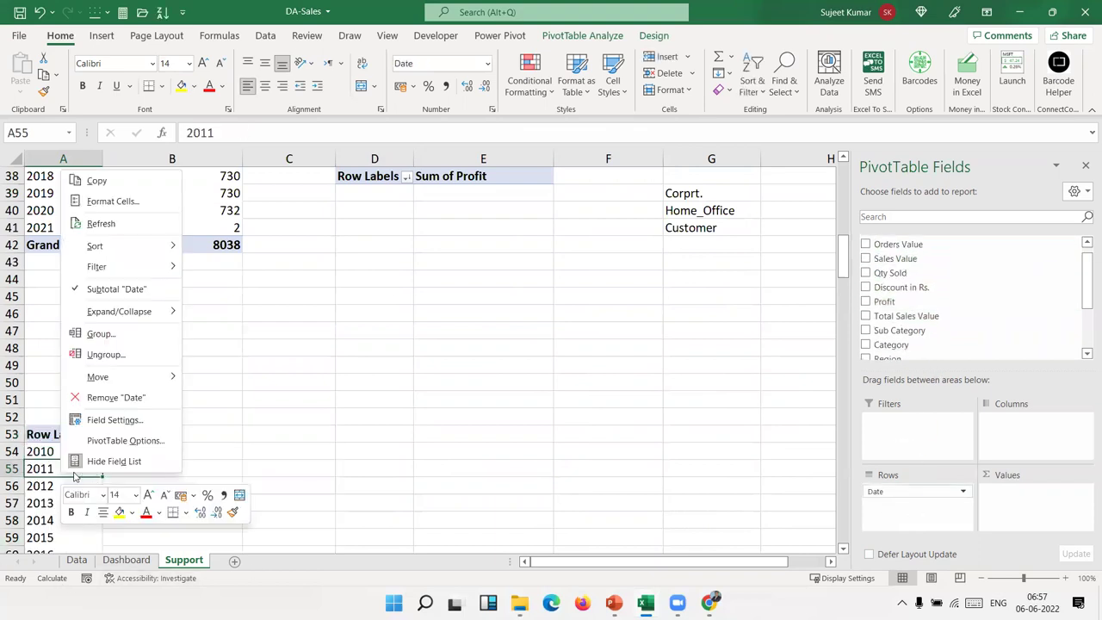
click(113, 441)
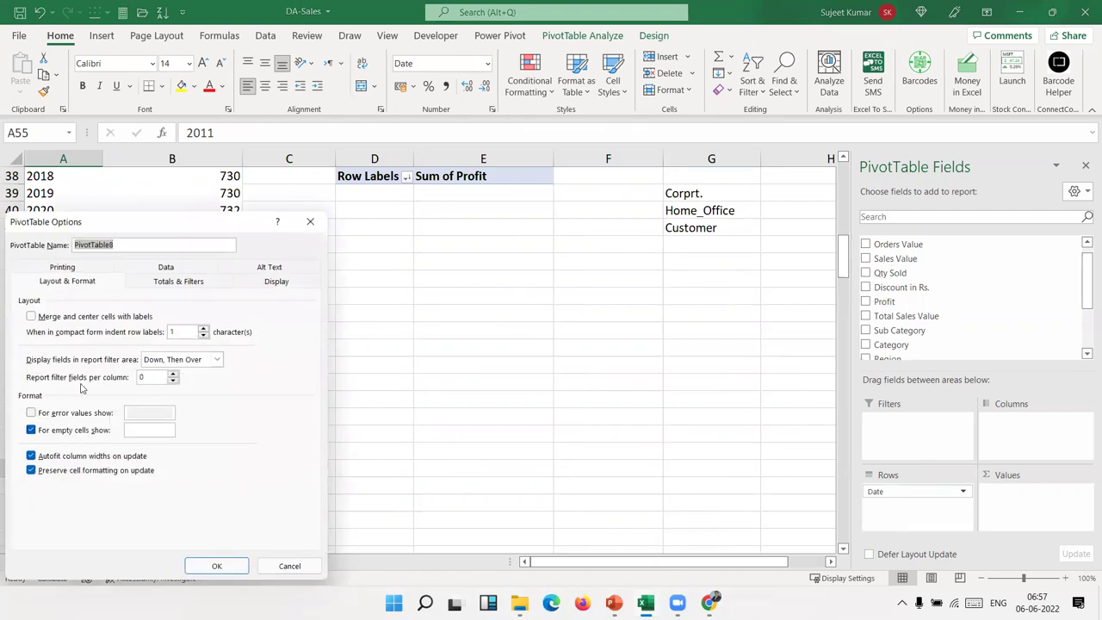
key(Escape)
right_click(41, 469)
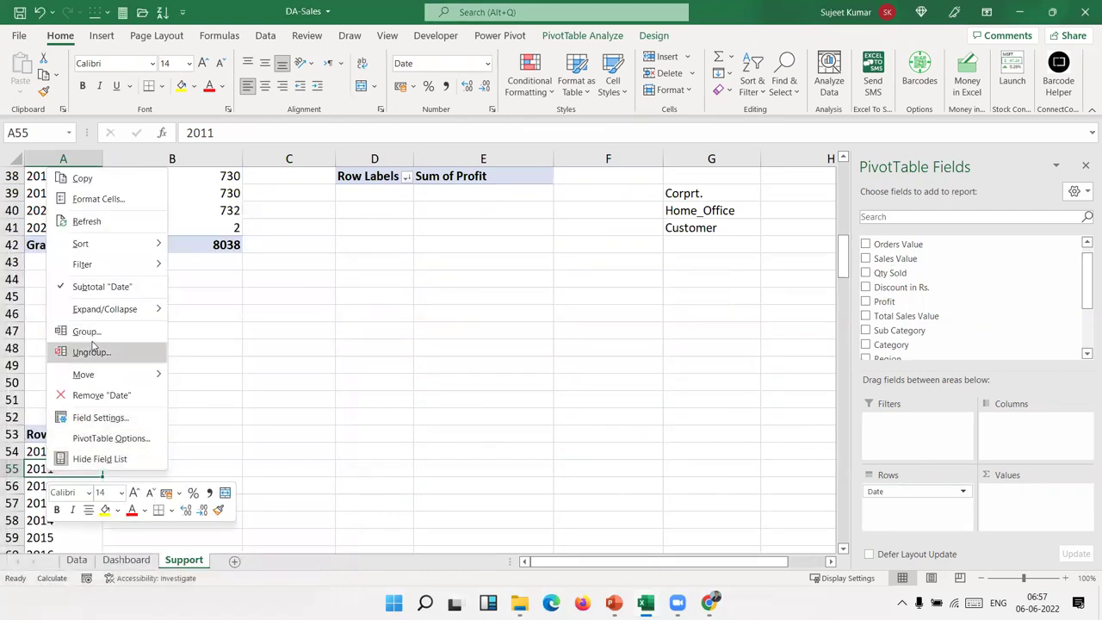
click(75, 357)
click(41, 355)
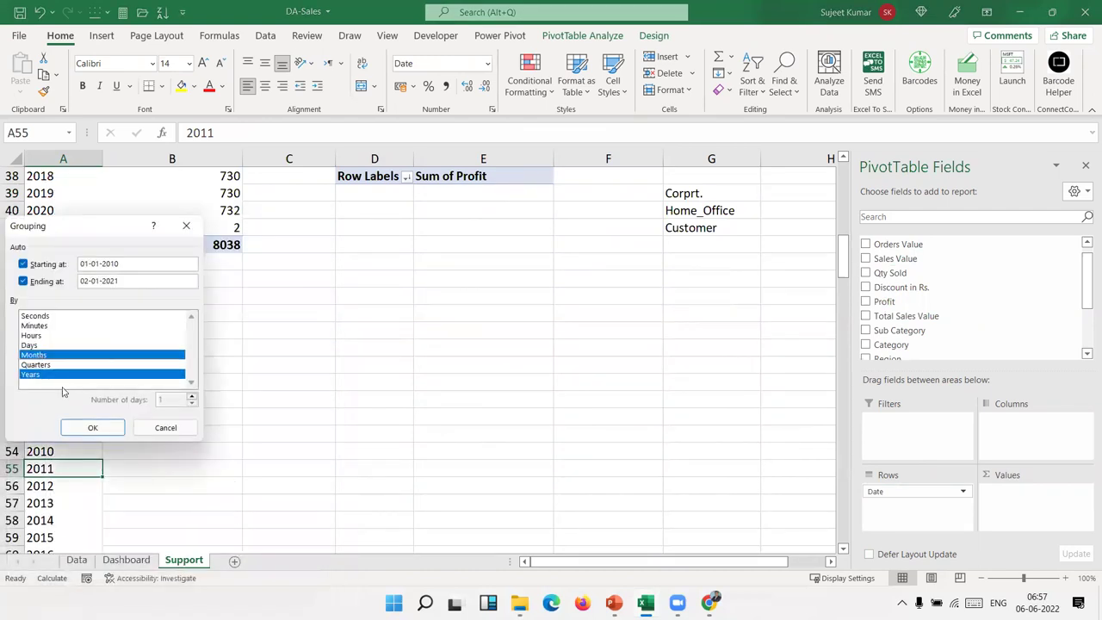
click(93, 428)
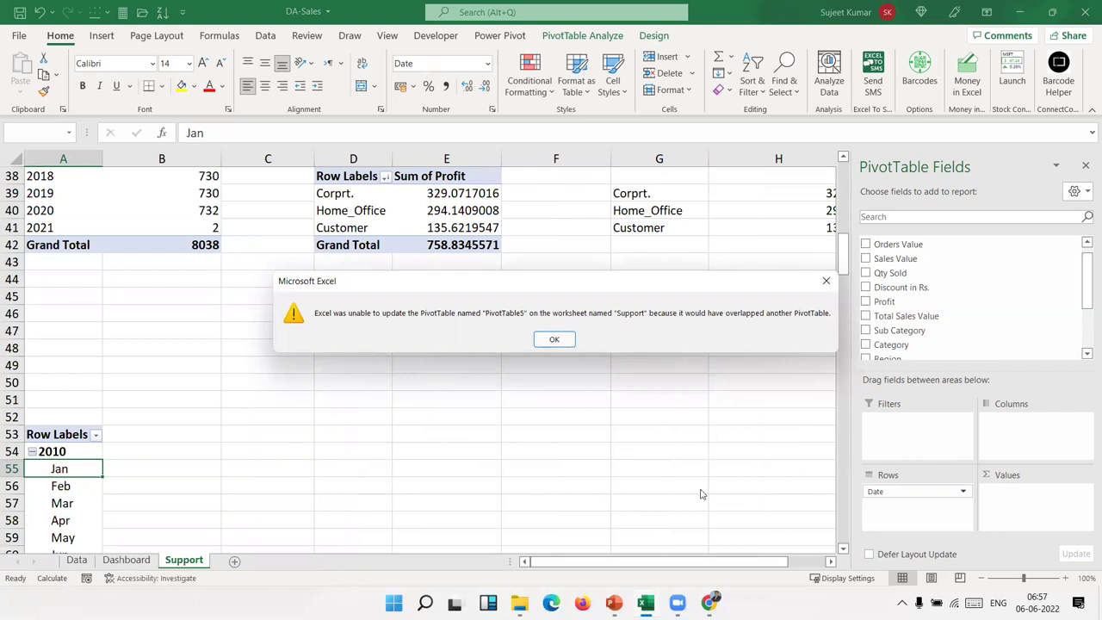
click(555, 339)
right_click(57, 435)
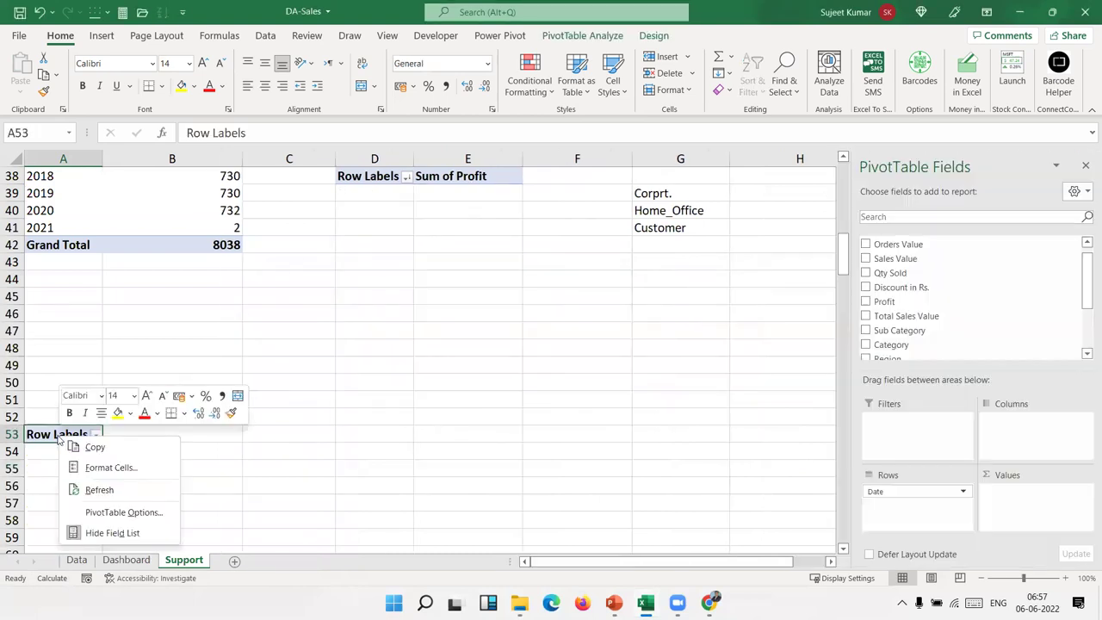
drag(887, 490, 946, 315)
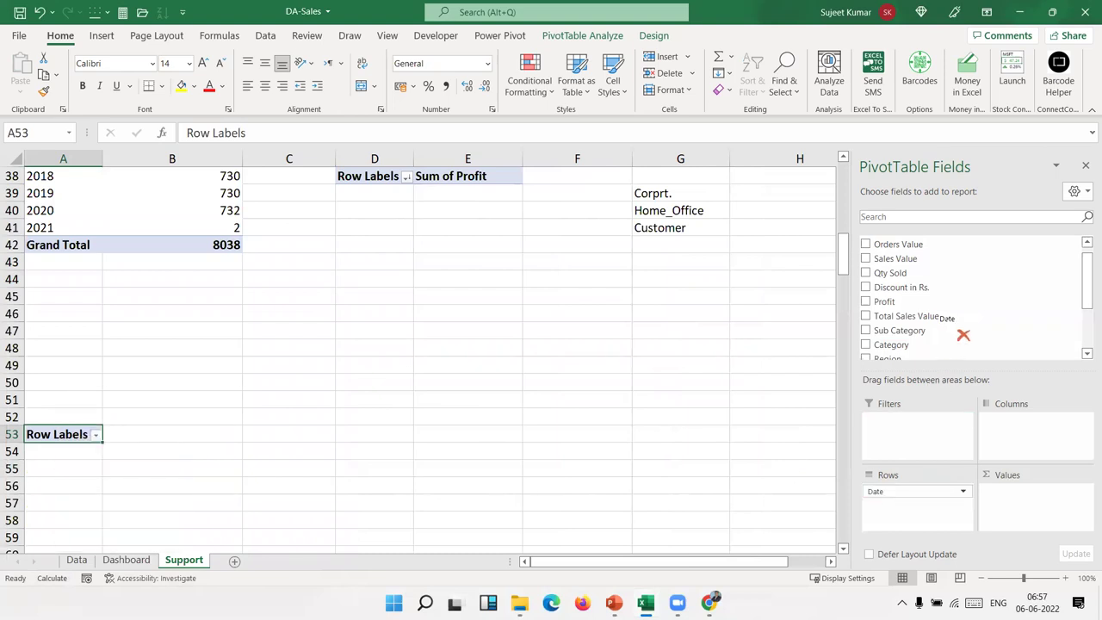
scroll(938, 301, up, 1)
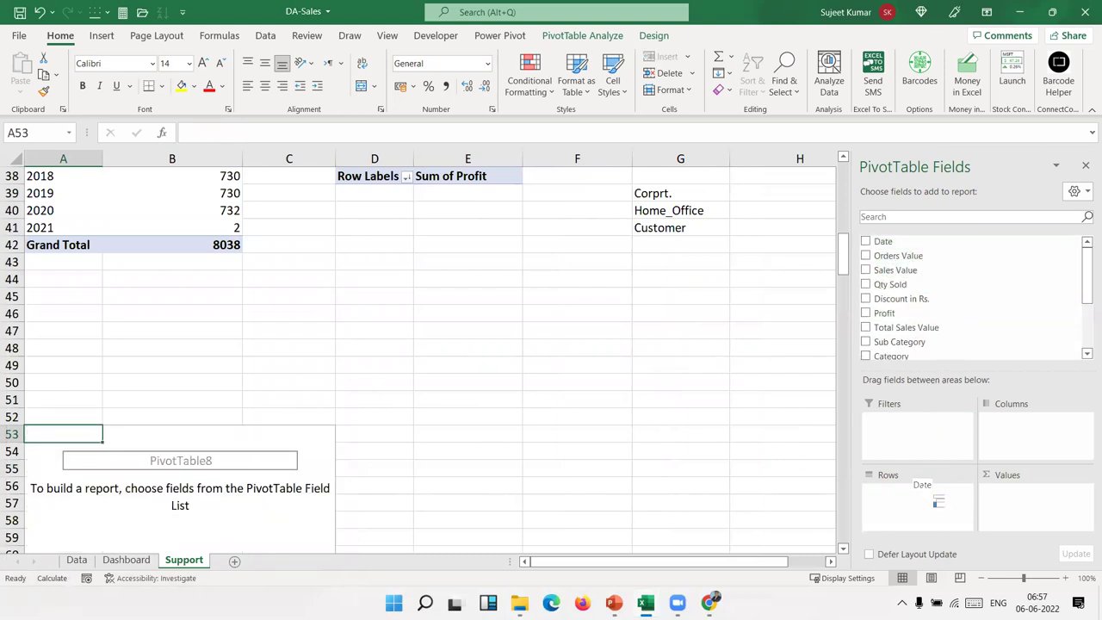
drag(910, 247, 934, 509)
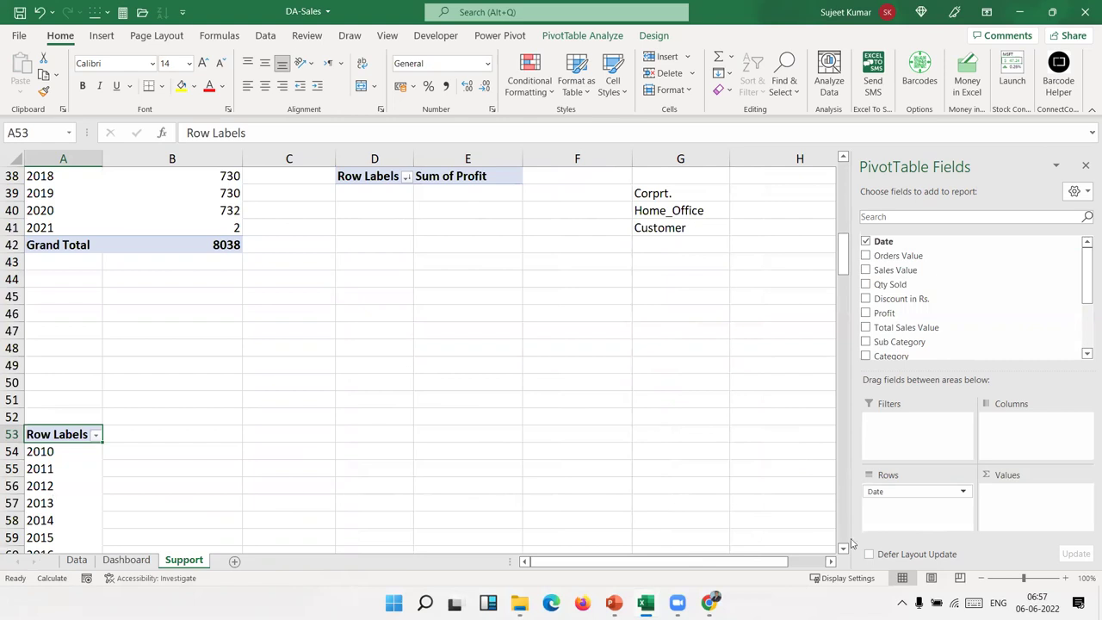
Group the pivot's dates by Months only, dropping Years and Quarters
right_click(58, 494)
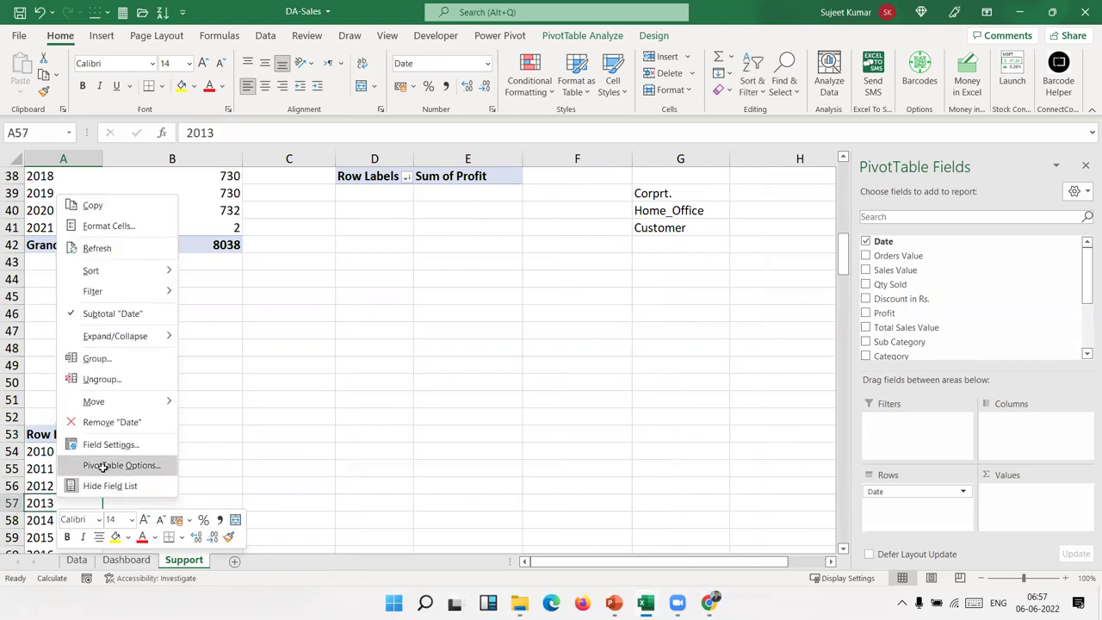
click(103, 464)
key(Escape)
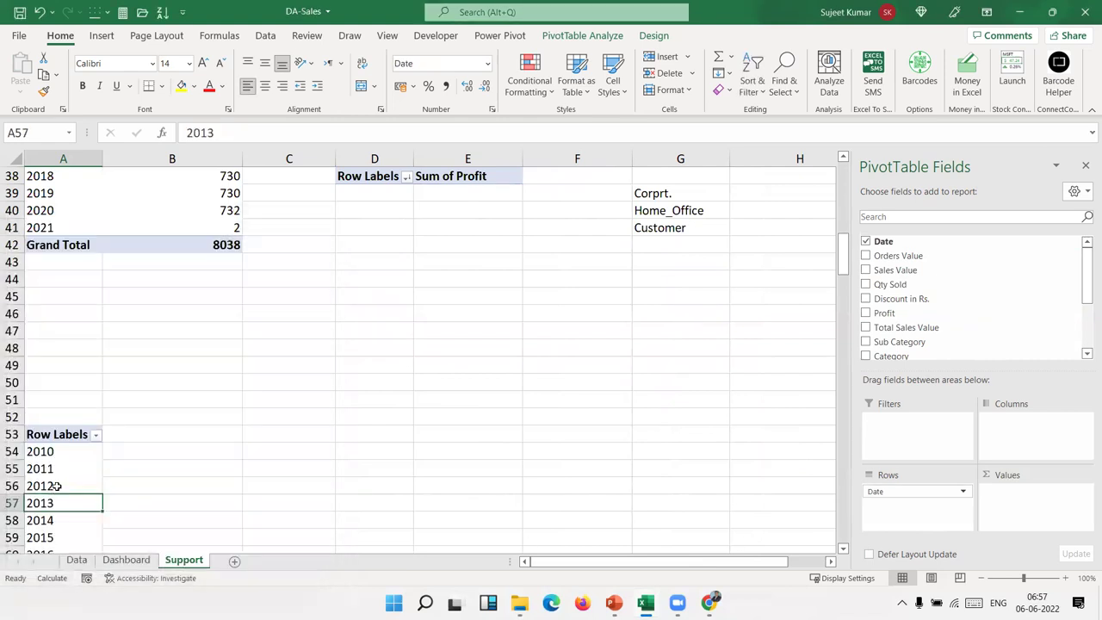
right_click(56, 486)
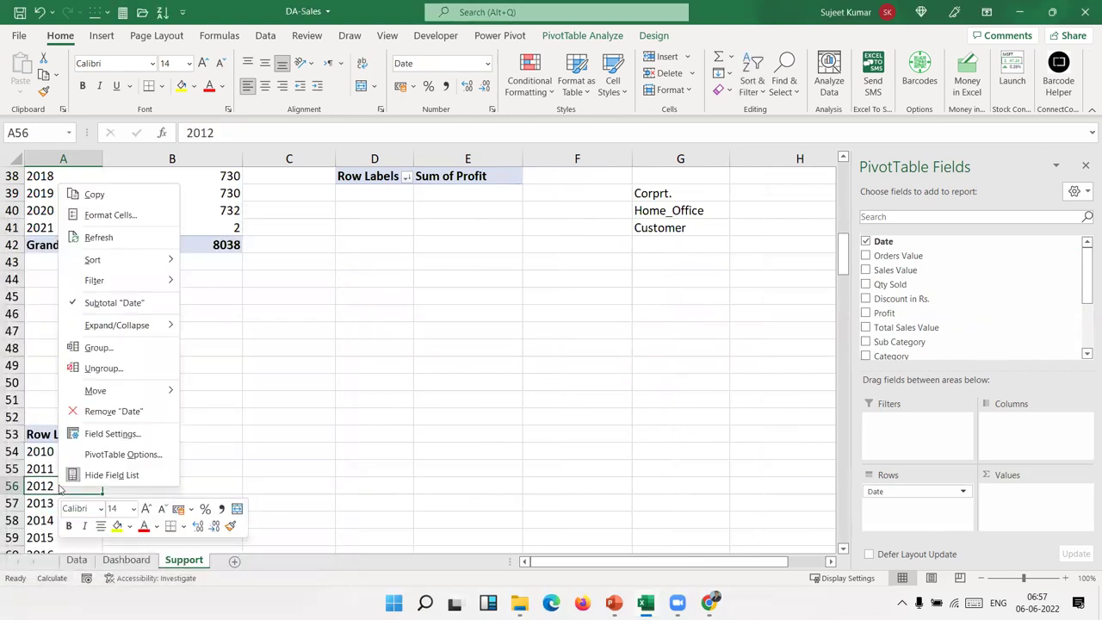
click(121, 349)
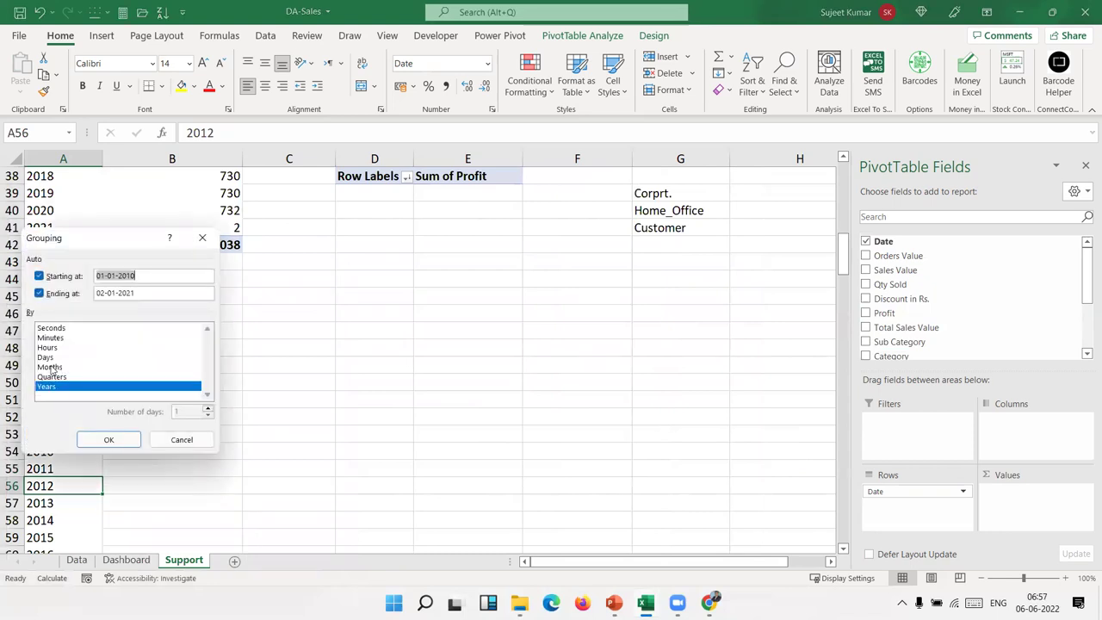
click(51, 376)
click(54, 377)
click(51, 367)
click(50, 386)
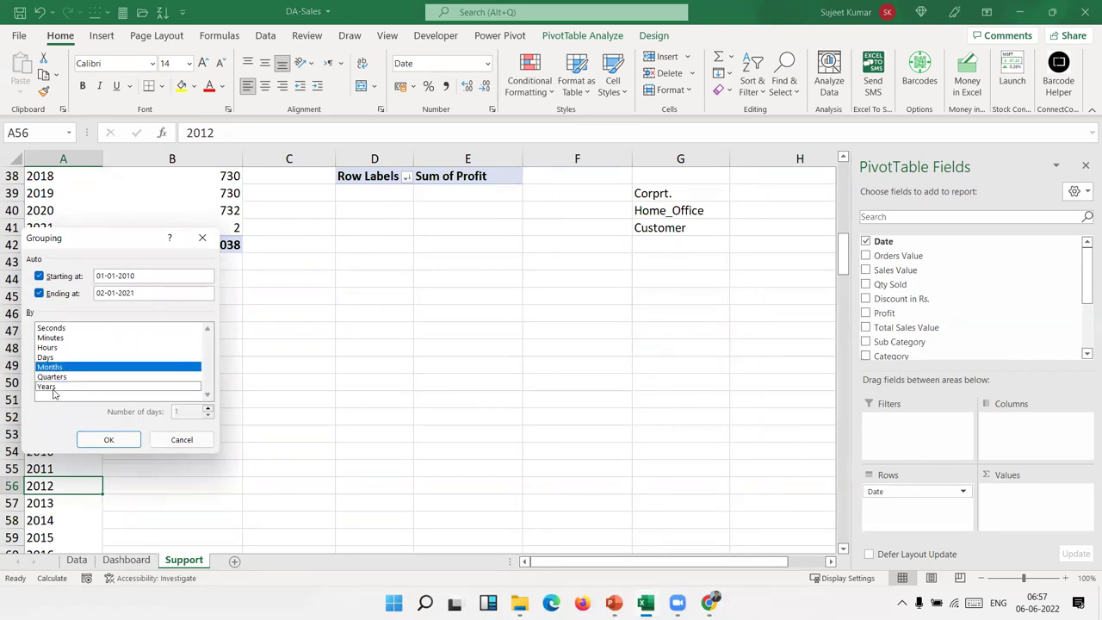
click(109, 439)
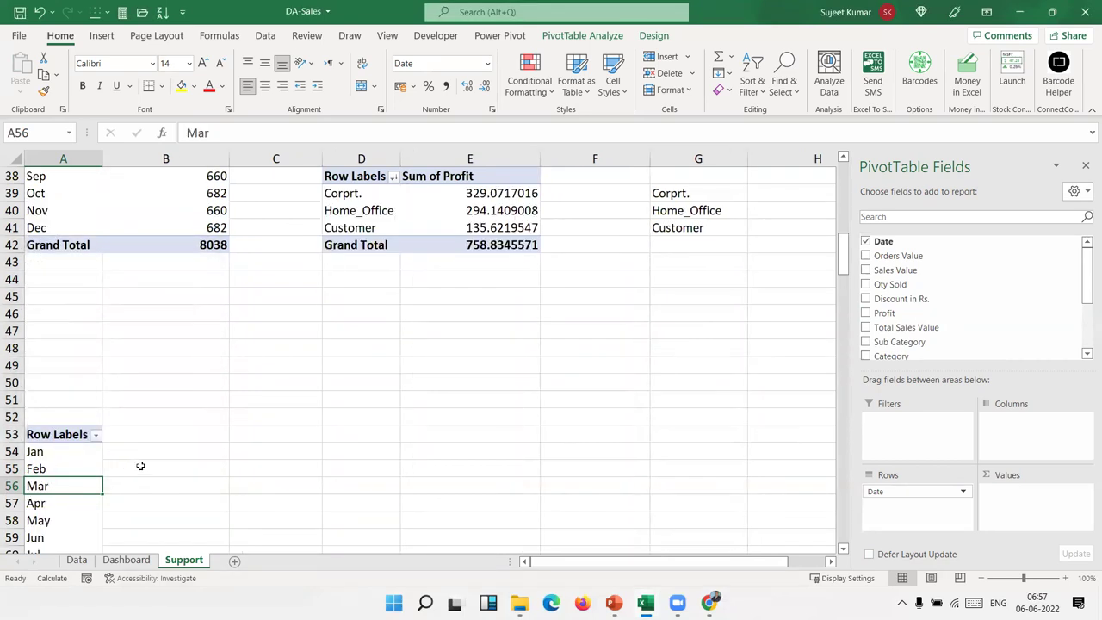
Move Date from Rows to Columns so Jan through Dec run across row 54
scroll(182, 456, up, 10)
scroll(185, 456, down, 13)
scroll(184, 455, down, 1)
scroll(184, 456, up, 1)
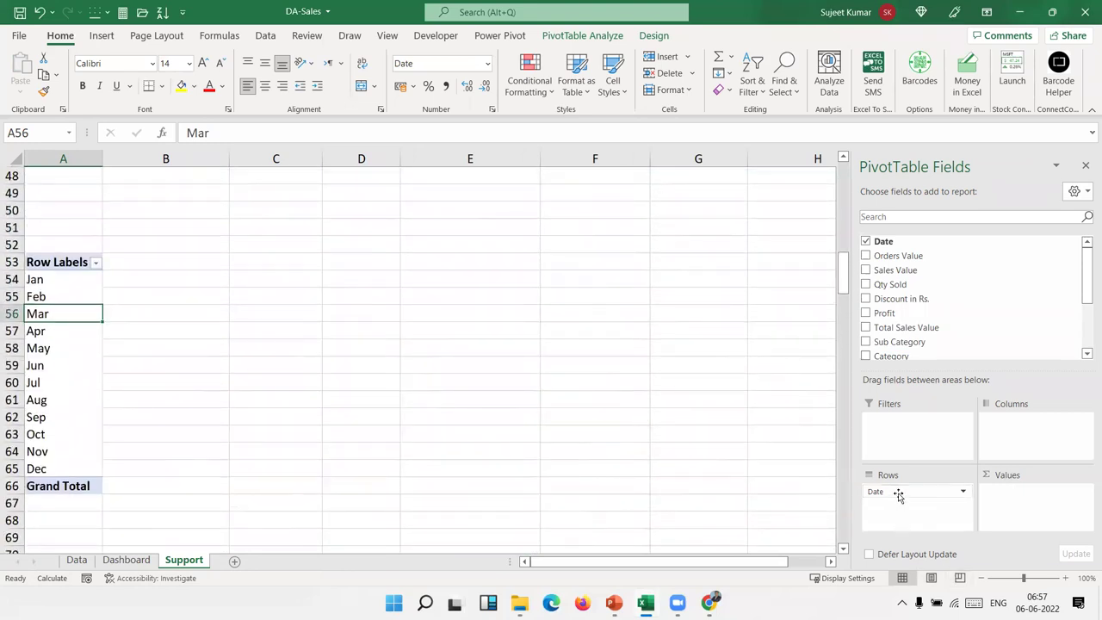
mouse_move(904, 491)
mouse_down()
mouse_move(1017, 455)
mouse_move(998, 440)
mouse_up()
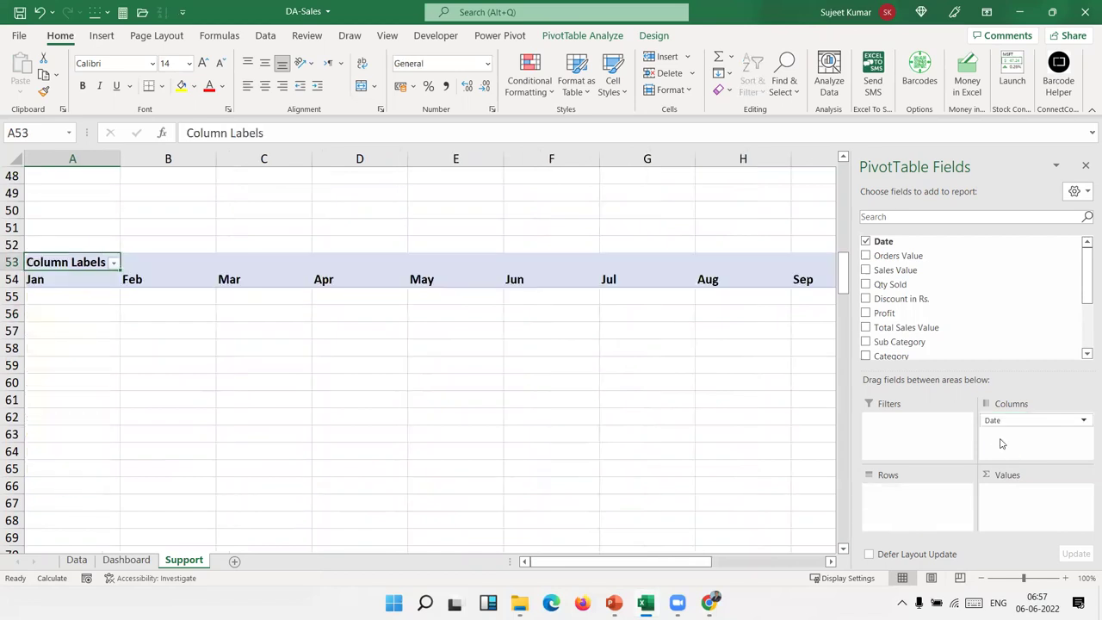
Regroup the pivot's dates by Years and Months, then dismiss the overlap warning
right_click(71, 262)
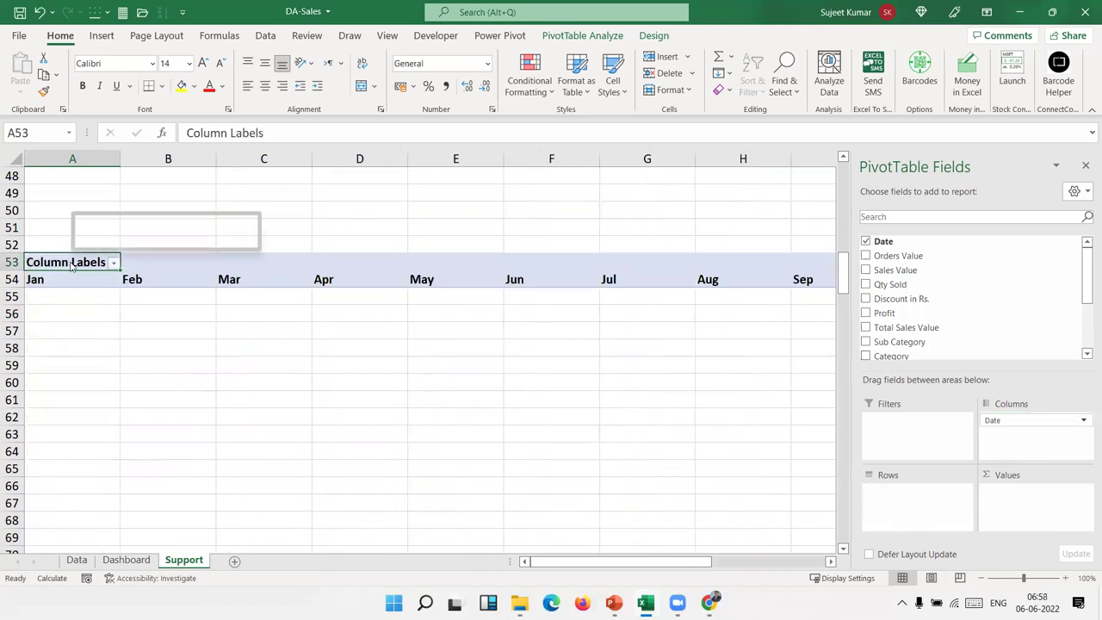
right_click(267, 286)
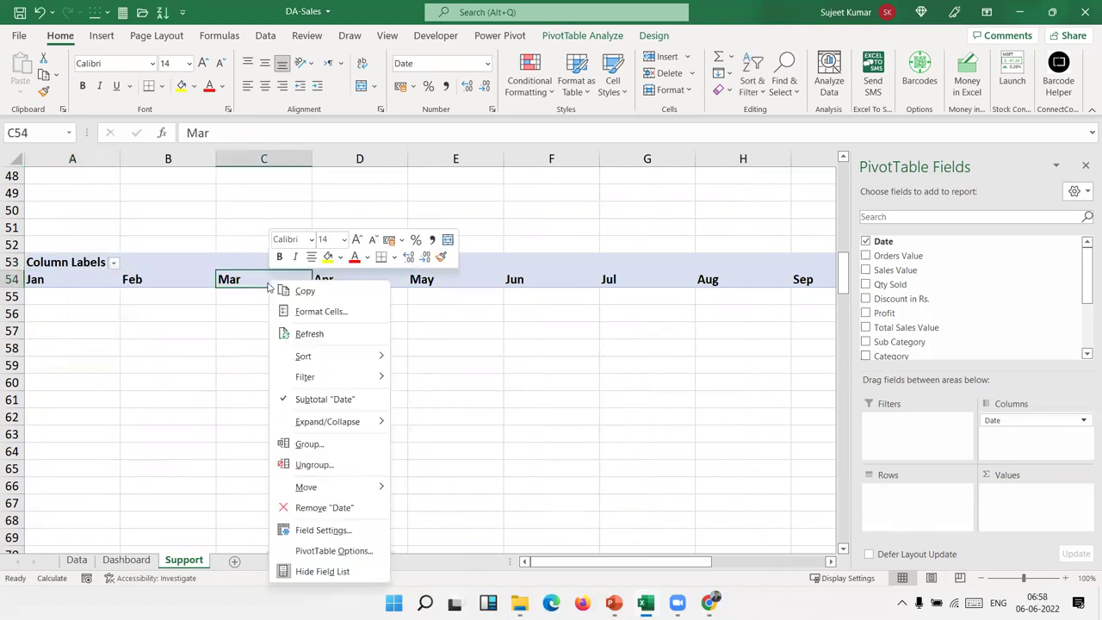
click(327, 446)
click(251, 483)
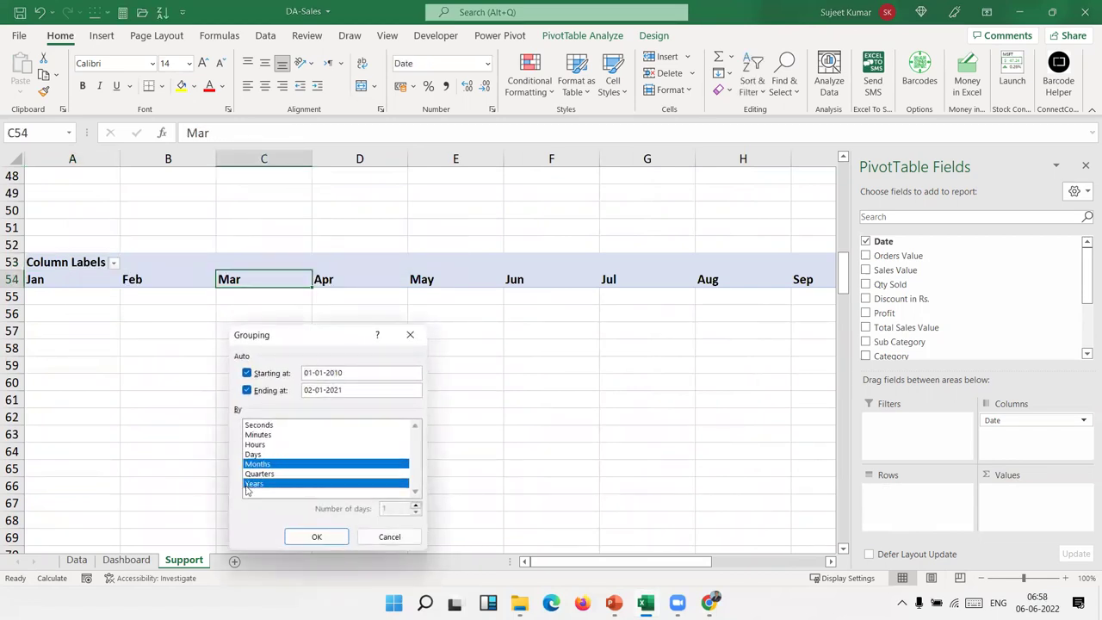
click(315, 535)
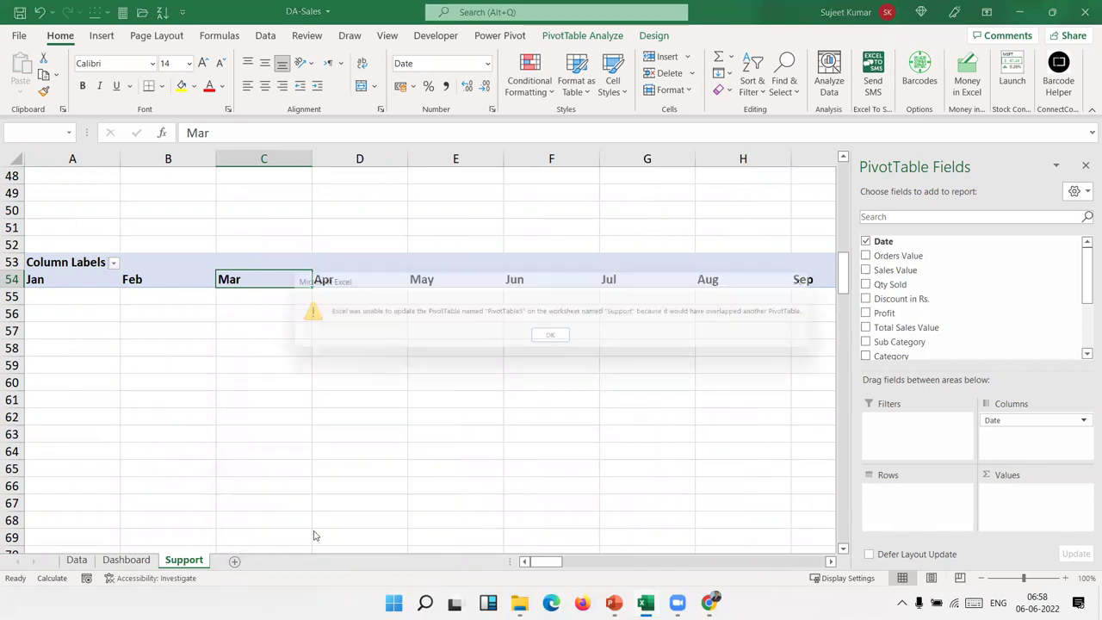
click(556, 339)
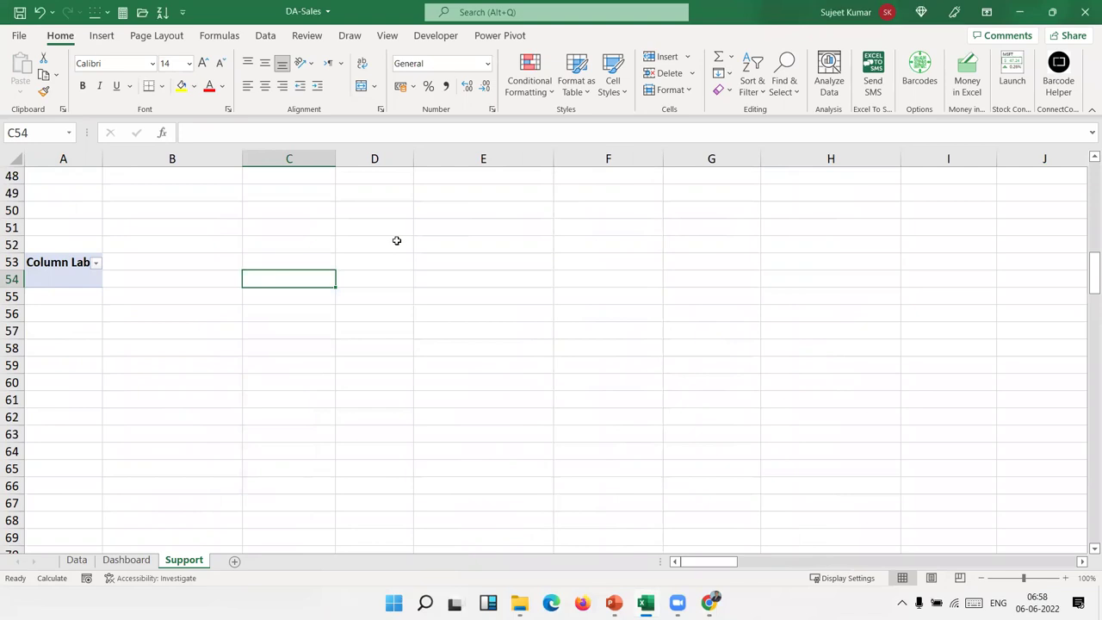
Select A52:A54 and delete the leftover pivot table at A53
key(Left)
key(Left)
key(Up)
key(Up)
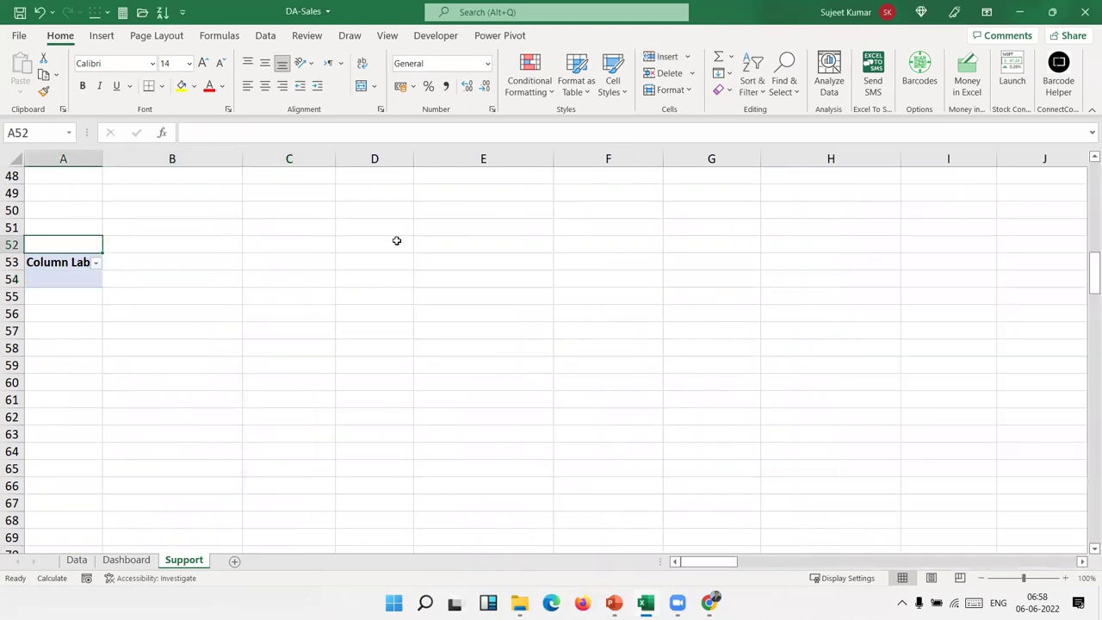
key(shift+Down)
key(shift+Down)
key(Delete)
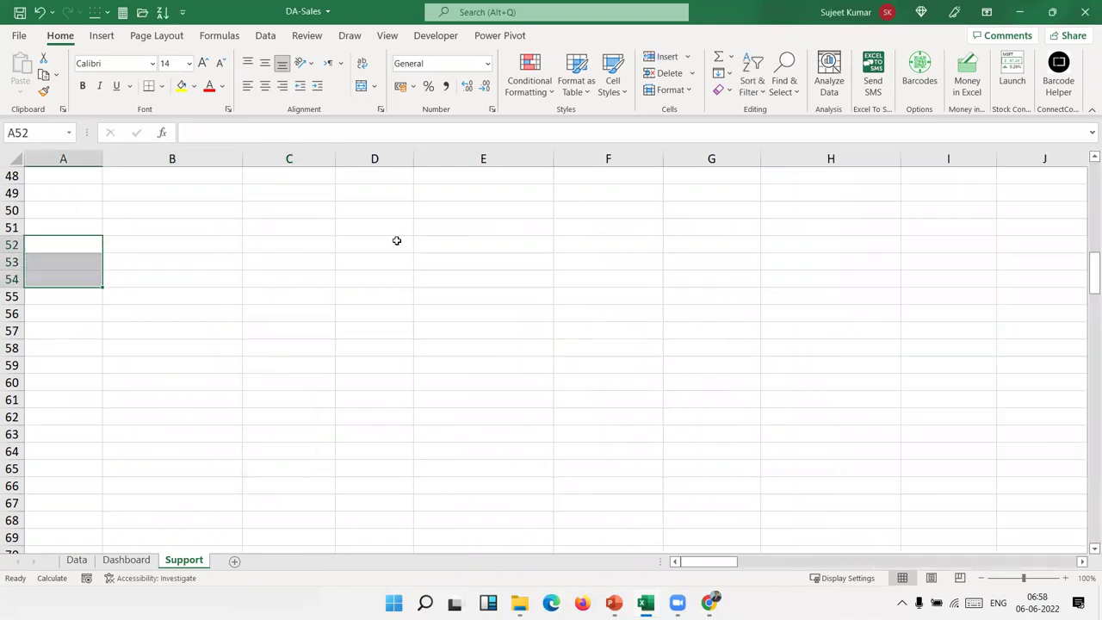
scroll(197, 428, up, 1)
scroll(185, 387, up, 5)
scroll(177, 347, down, 3)
Insert a PivotTable from the Data sheet's sales table at Support!A54
click(126, 560)
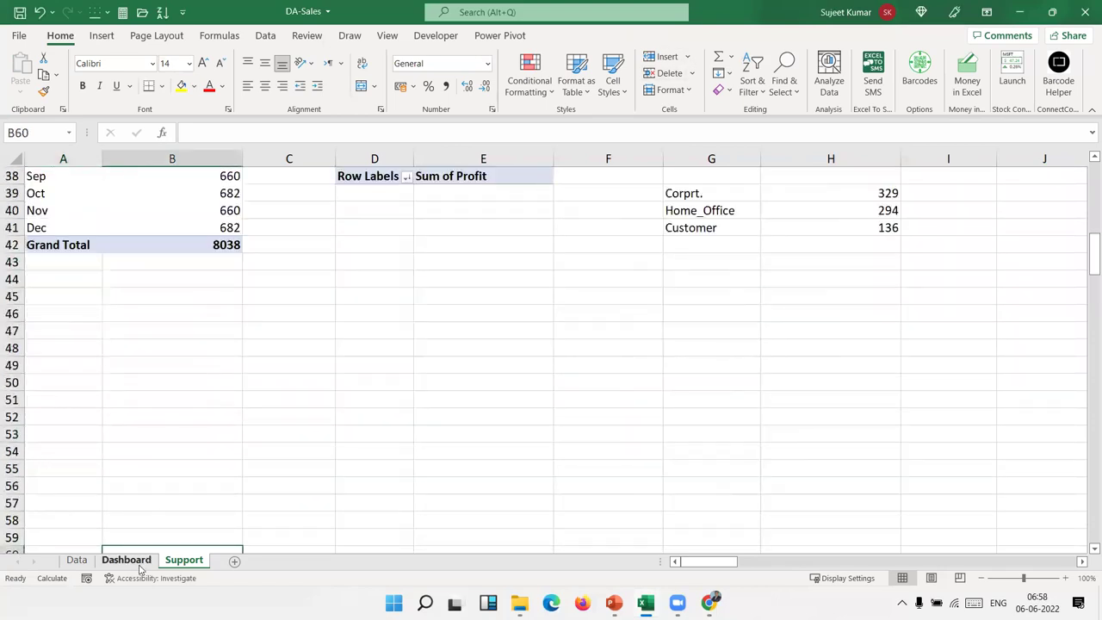
click(74, 559)
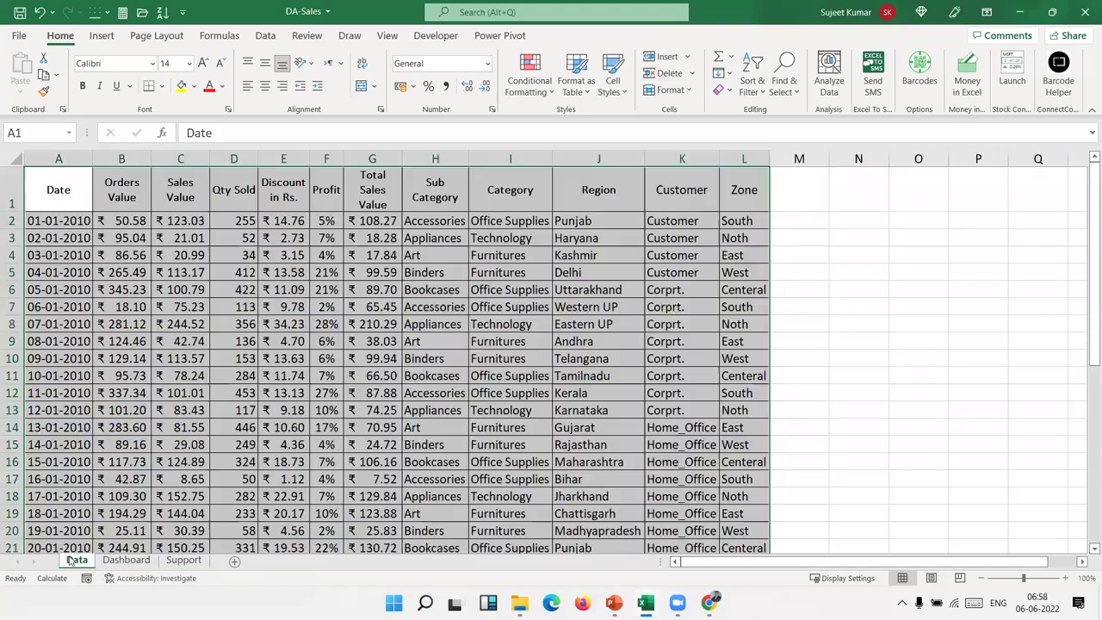
click(101, 35)
click(26, 69)
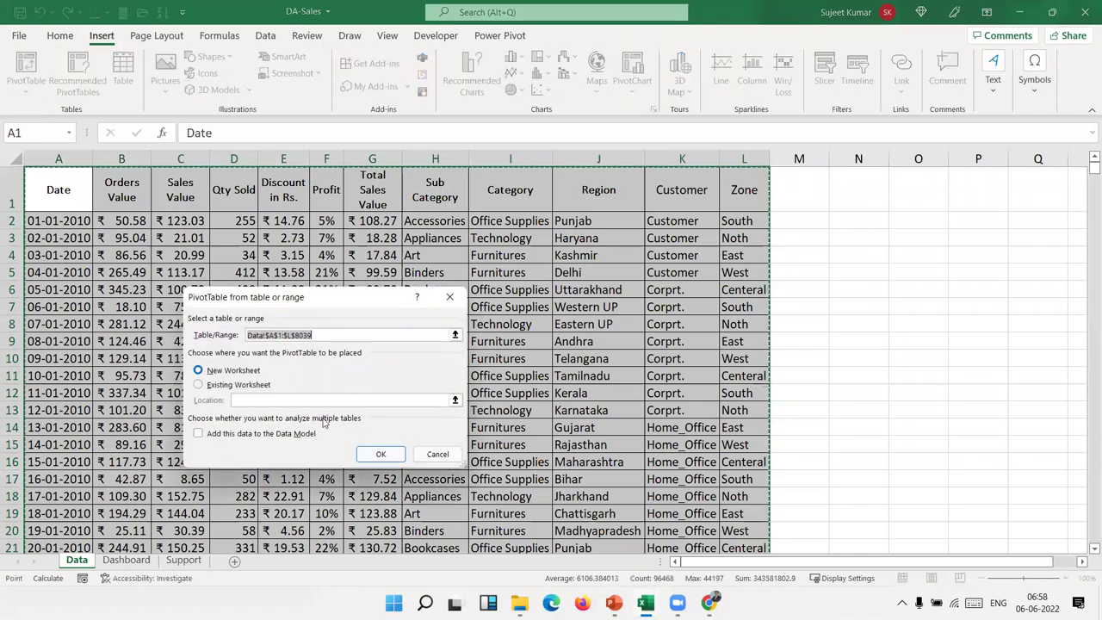
click(239, 388)
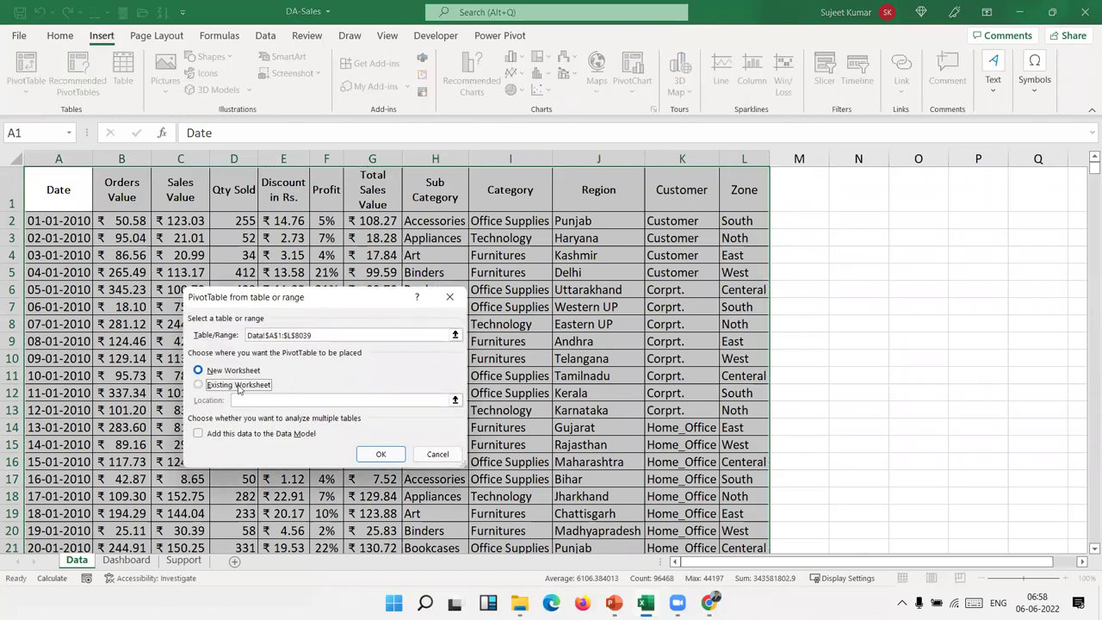
click(153, 561)
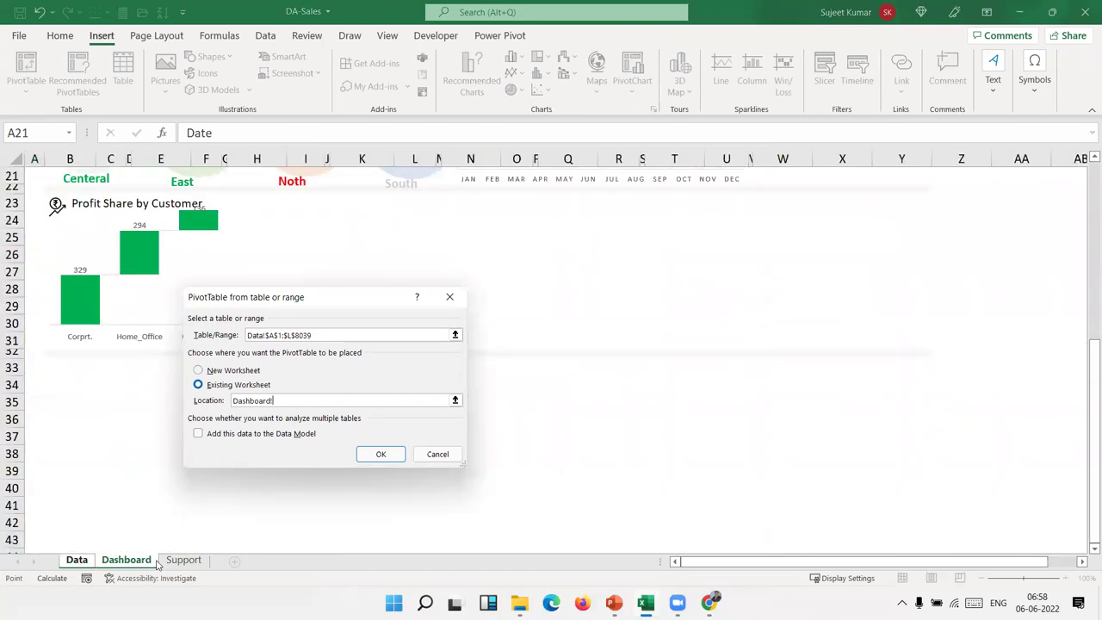
click(182, 561)
click(58, 459)
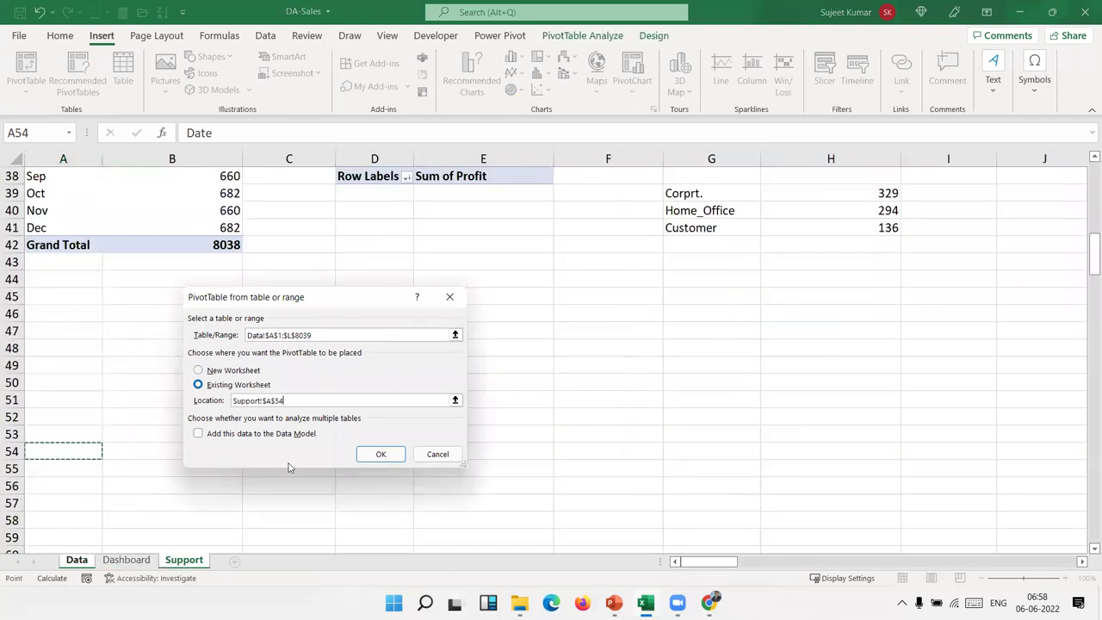
click(381, 454)
Add Date to the pivot's Rows and group it by Years and Months
scroll(516, 433, down, 7)
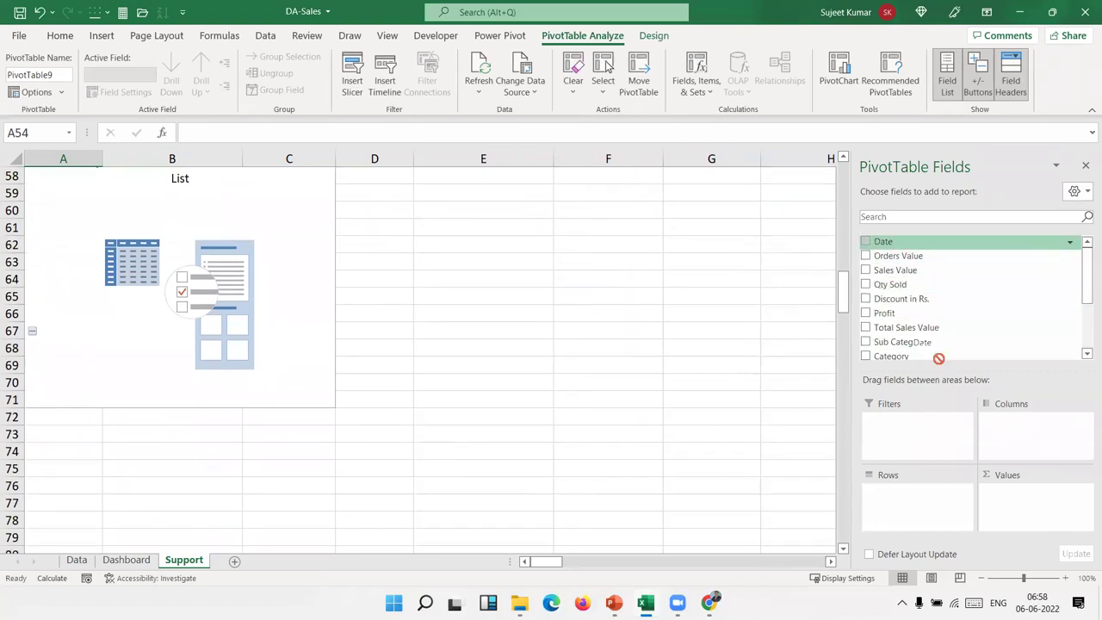
drag(887, 241, 924, 517)
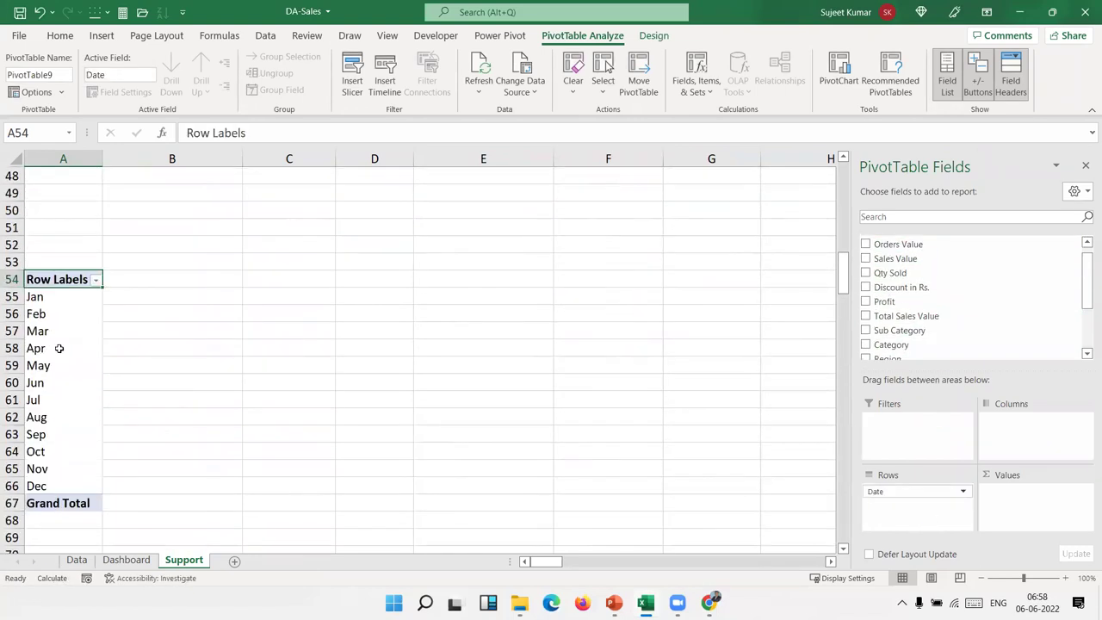
right_click(60, 348)
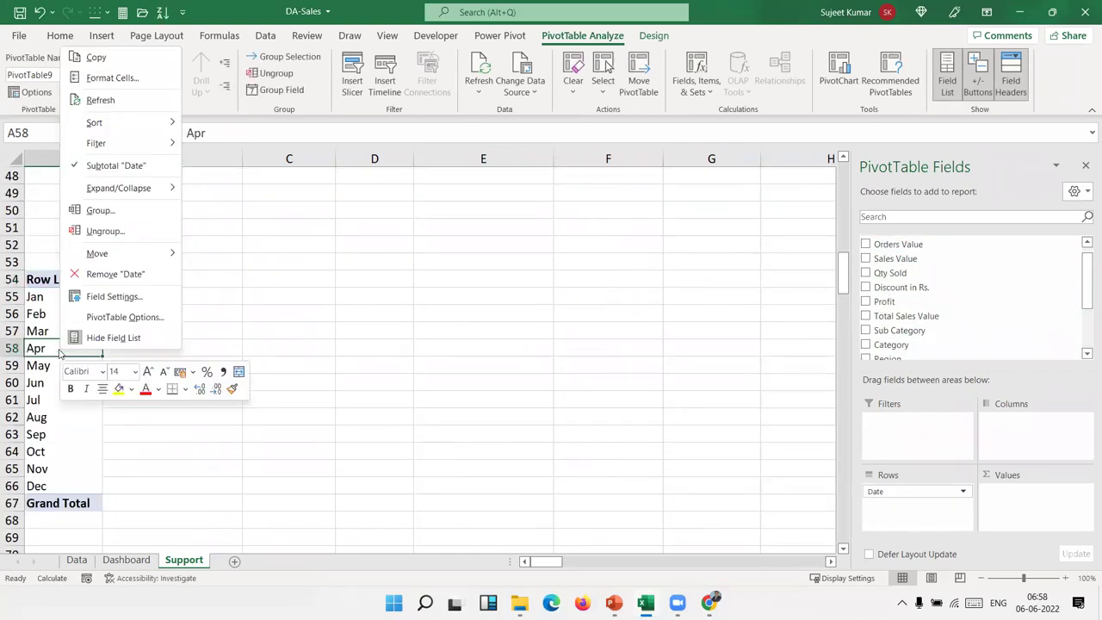
click(108, 210)
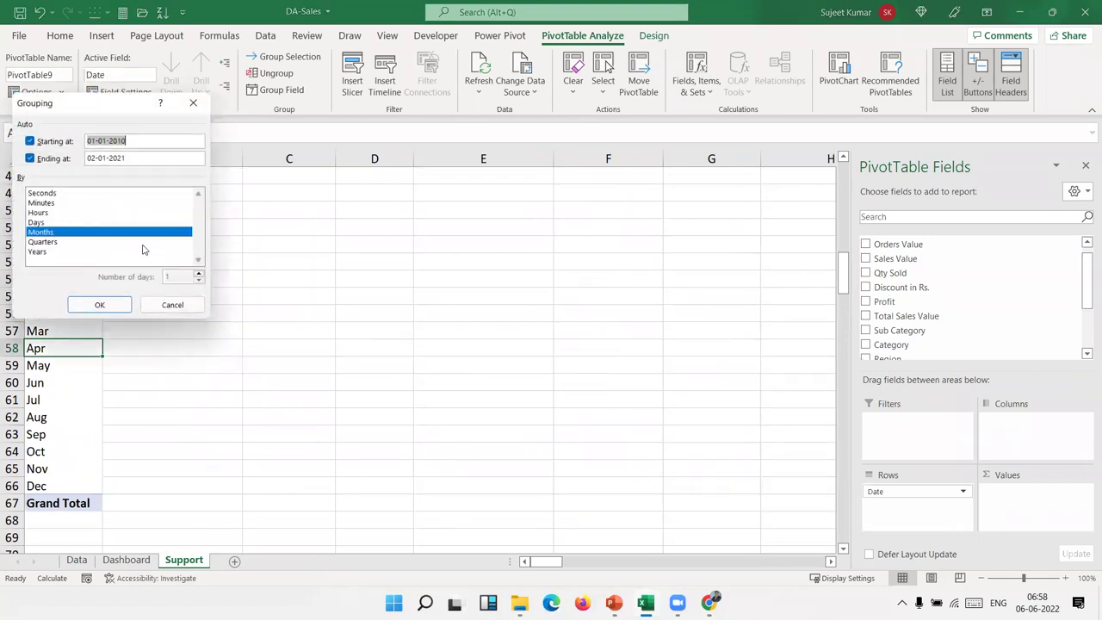
click(45, 251)
click(100, 304)
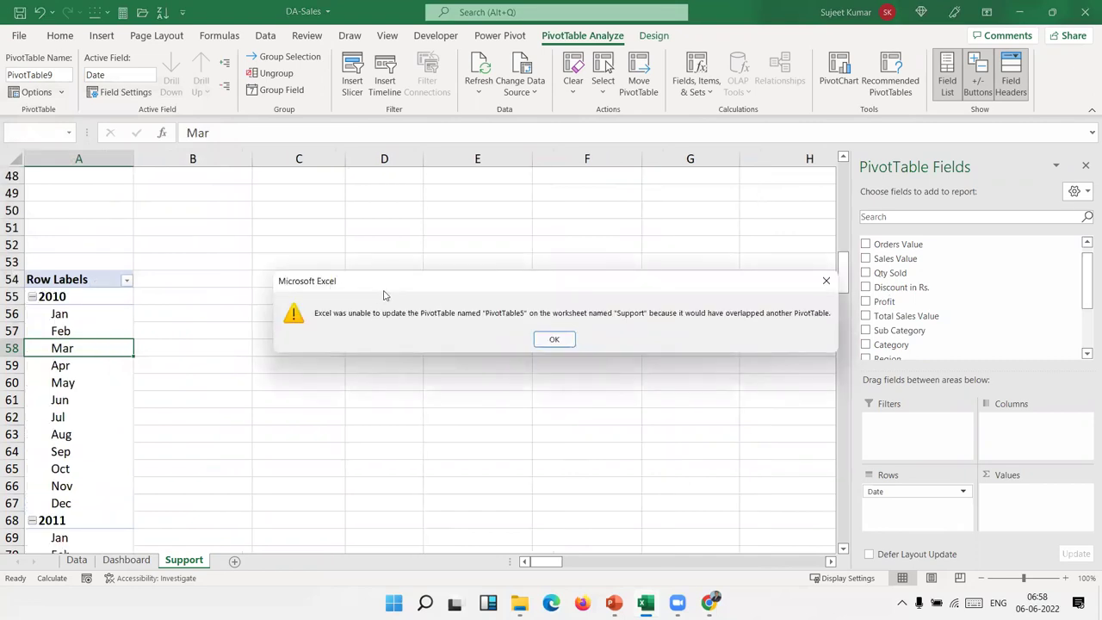
drag(385, 295, 319, 289)
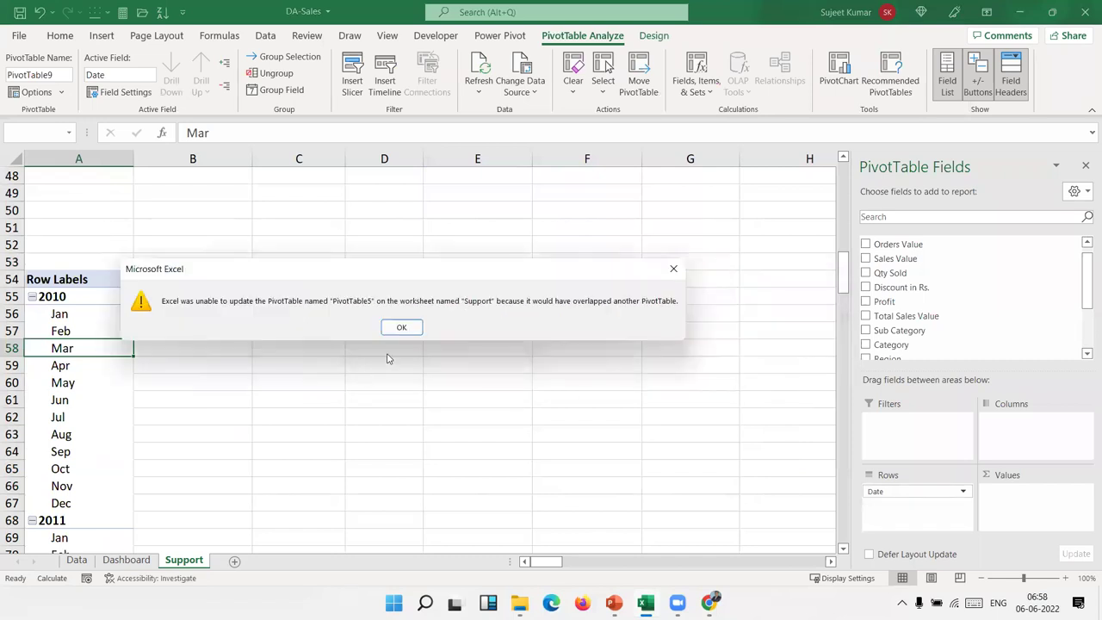
Dismiss the pivot overlap warning and scroll through the Support sheet's pivots
click(398, 331)
scroll(601, 363, up, 6)
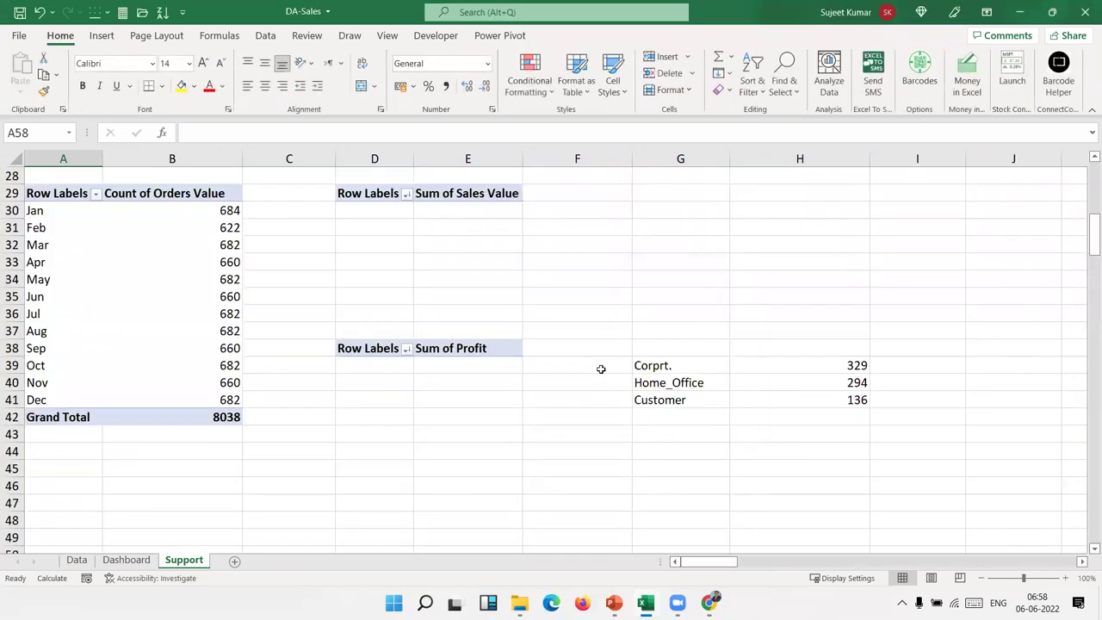
scroll(601, 368, up, 9)
scroll(601, 368, down, 7)
scroll(601, 368, up, 3)
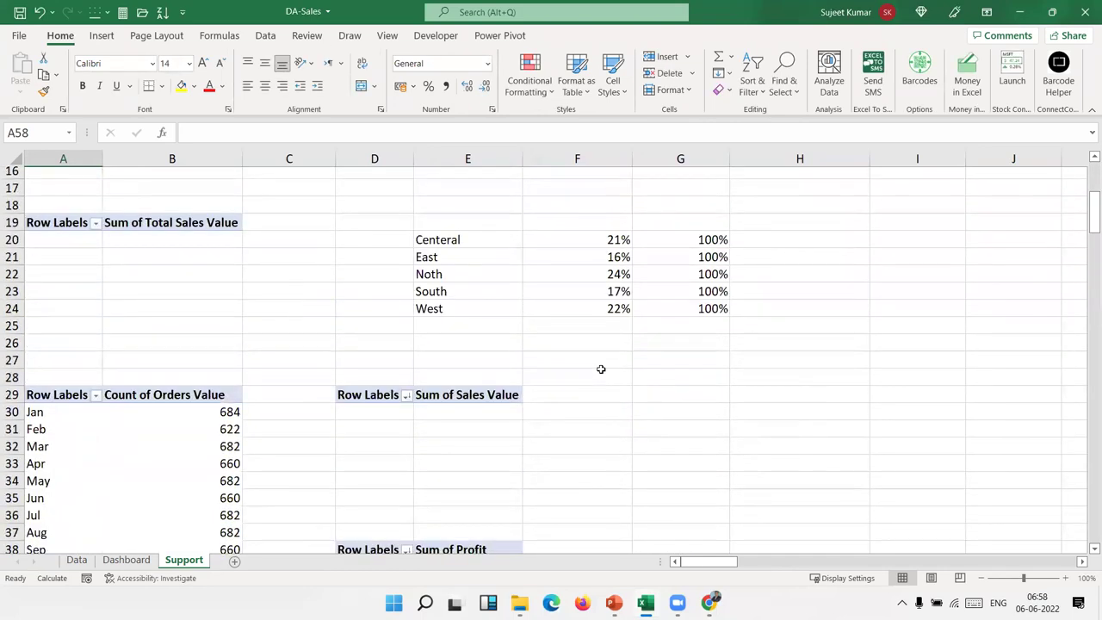
click(63, 382)
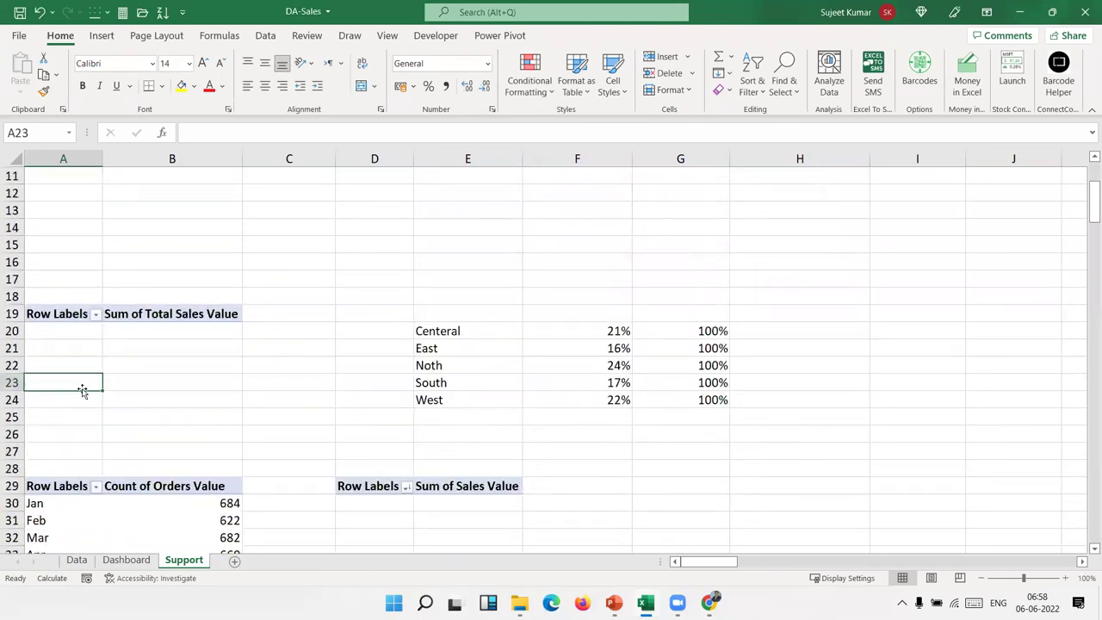
scroll(81, 388, up, 4)
scroll(82, 387, down, 3)
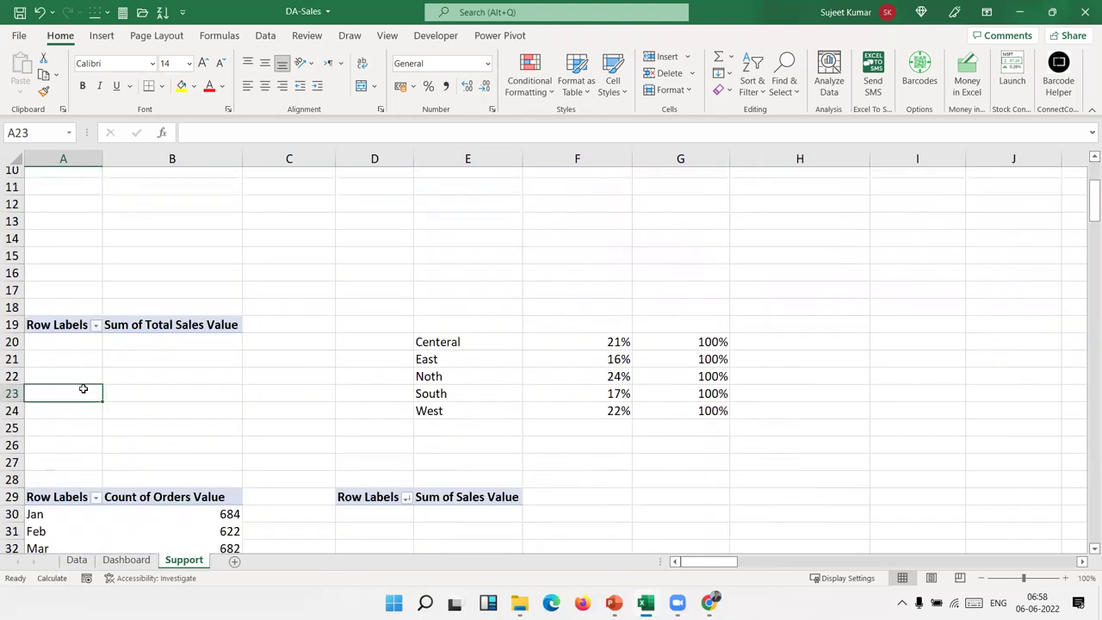
scroll(82, 387, down, 4)
Check the charts on the Dashboard sheet, then return to Support cell D32
click(148, 564)
scroll(244, 482, up, 3)
scroll(243, 482, down, 1)
scroll(244, 482, up, 1)
scroll(244, 482, up, 4)
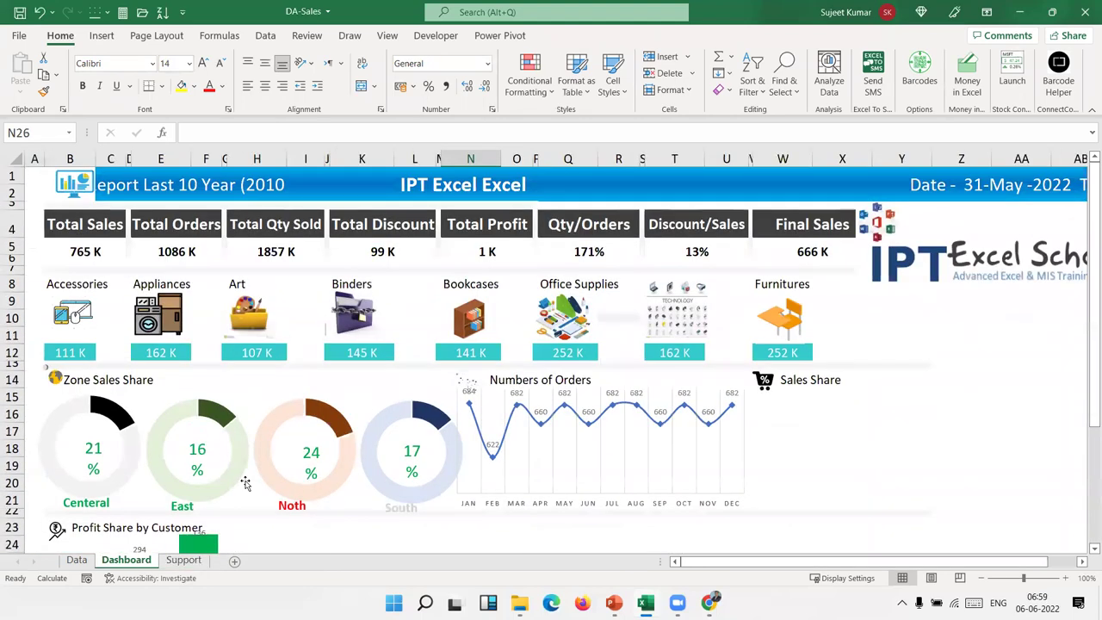
scroll(245, 482, down, 3)
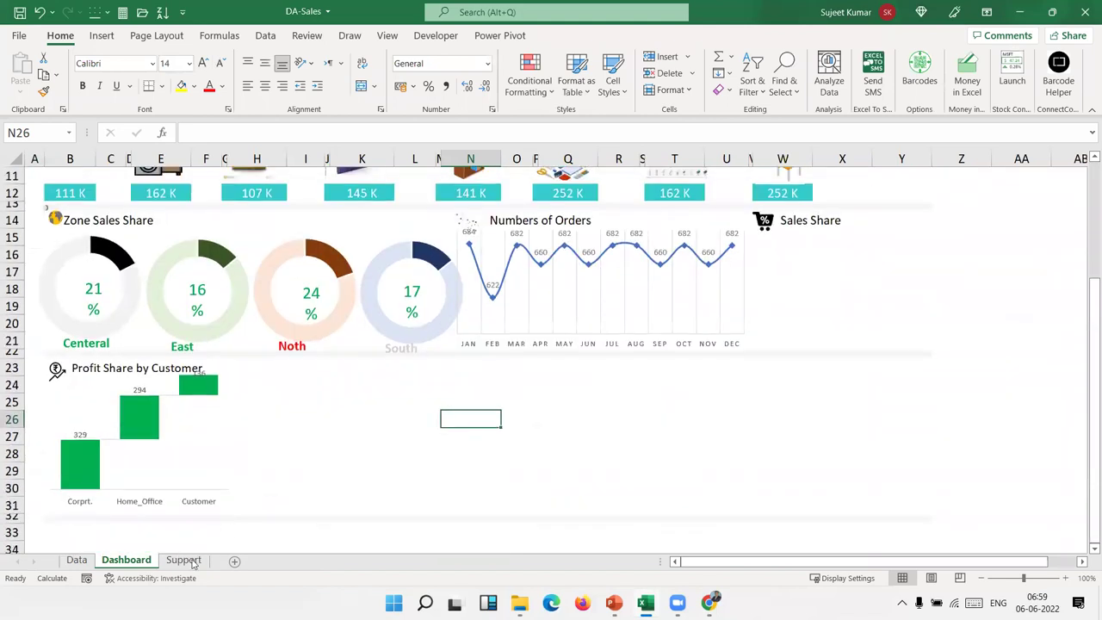
click(183, 560)
click(300, 400)
click(427, 405)
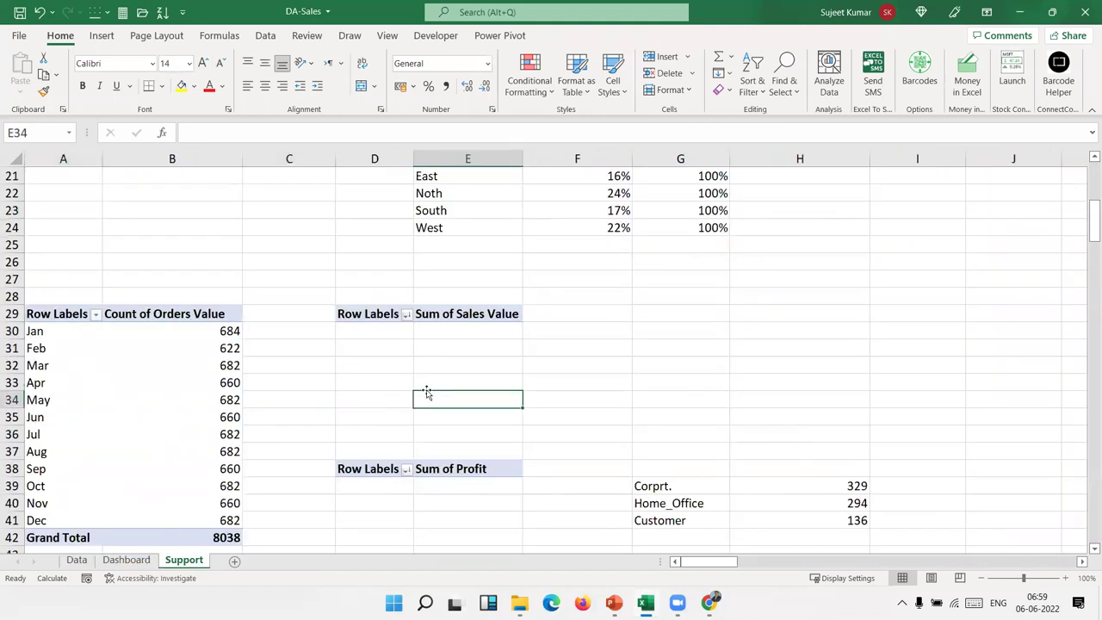
click(365, 360)
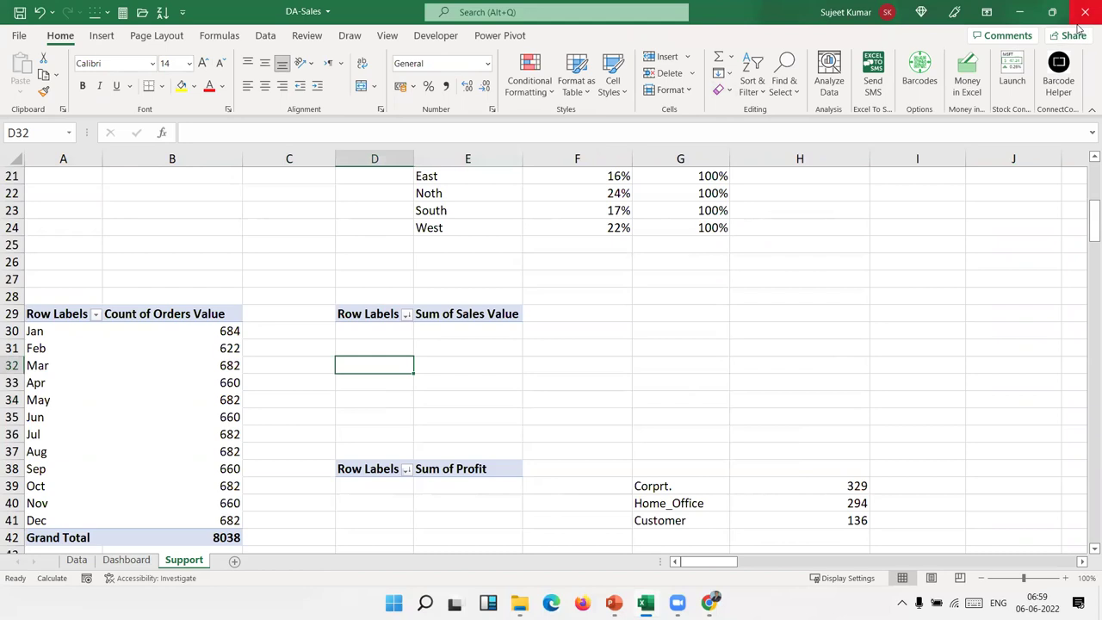
Save the DA-Sales workbook and scroll the Support sheet to inspect the #REF! cells
key(alt+f)
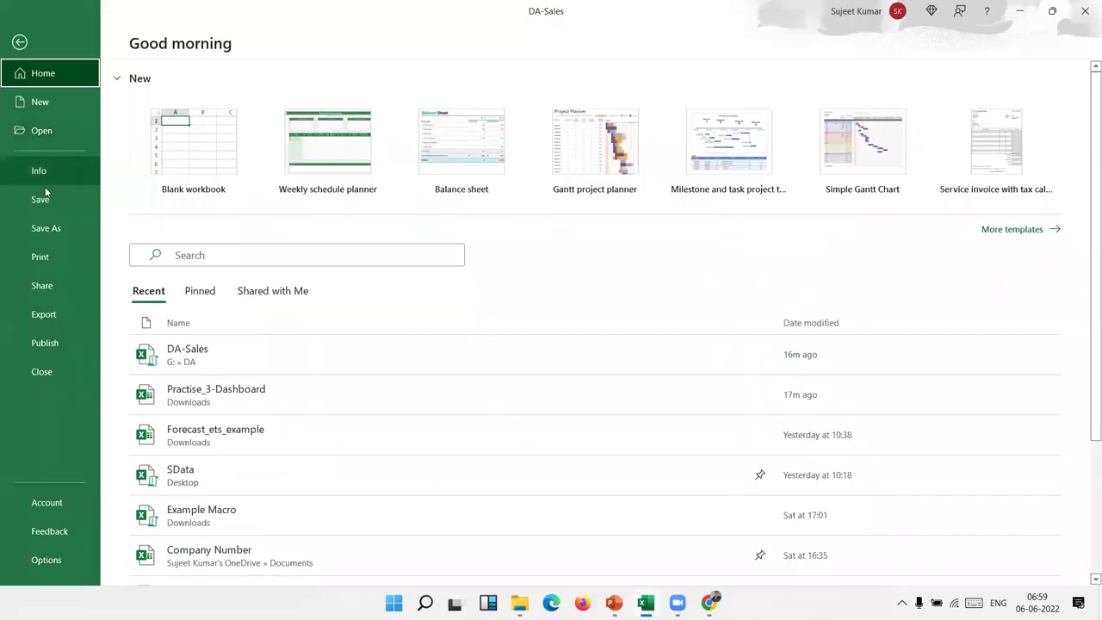
click(49, 198)
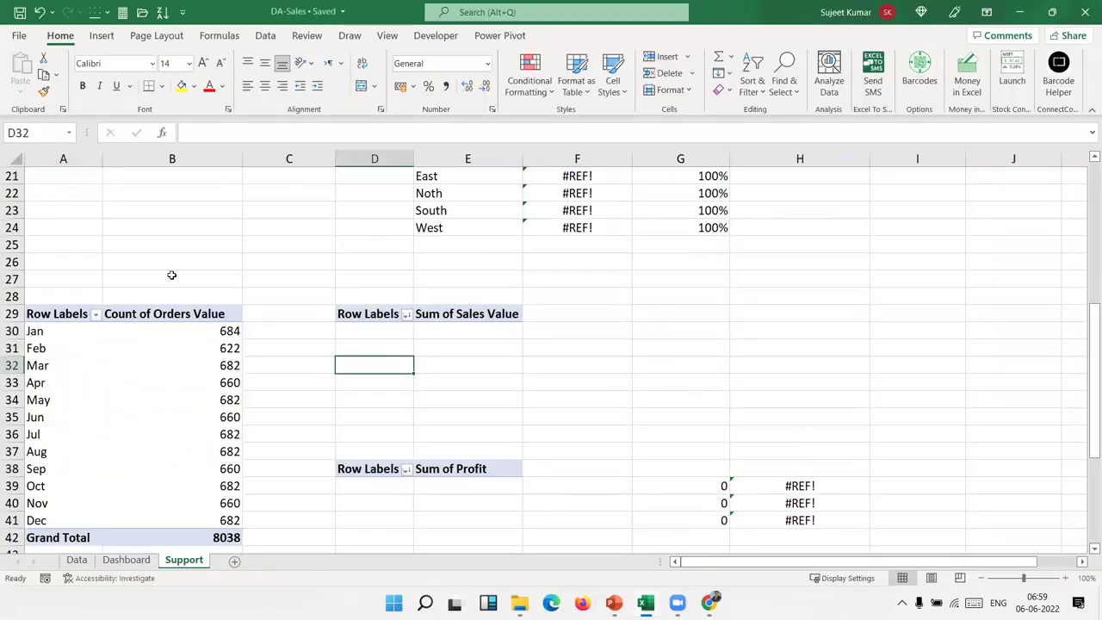
scroll(495, 387, up, 3)
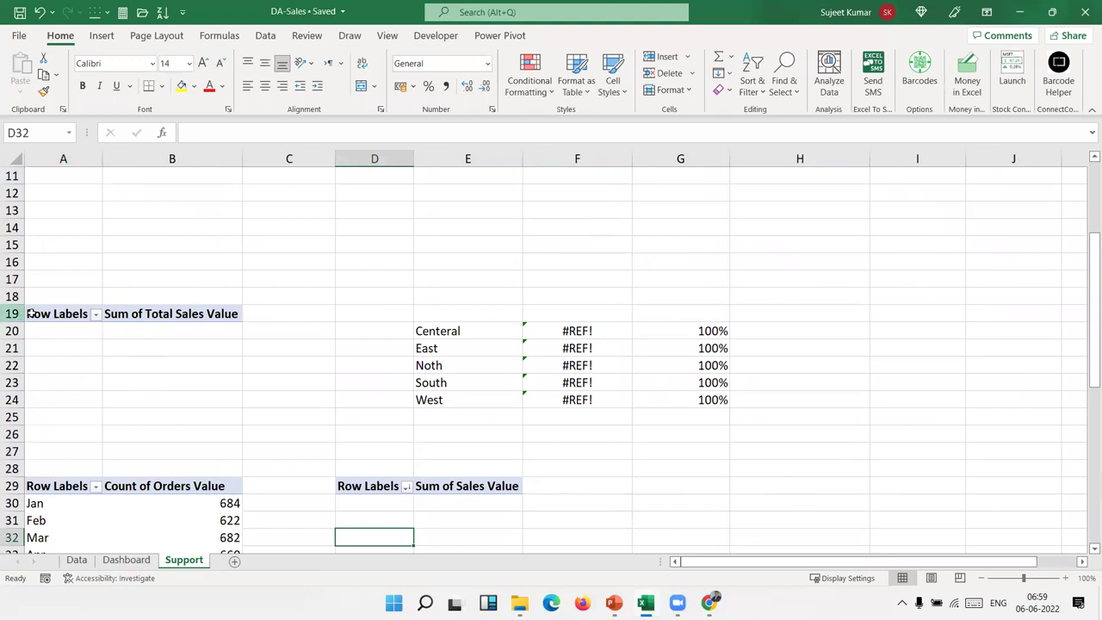
click(108, 359)
scroll(109, 358, up, 3)
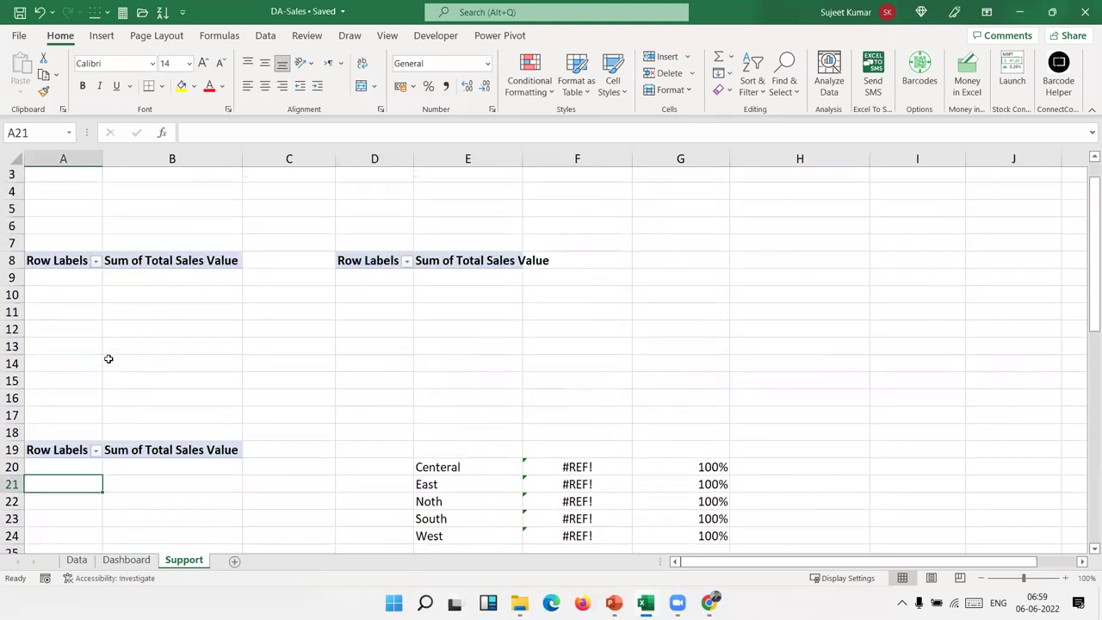
scroll(109, 358, down, 10)
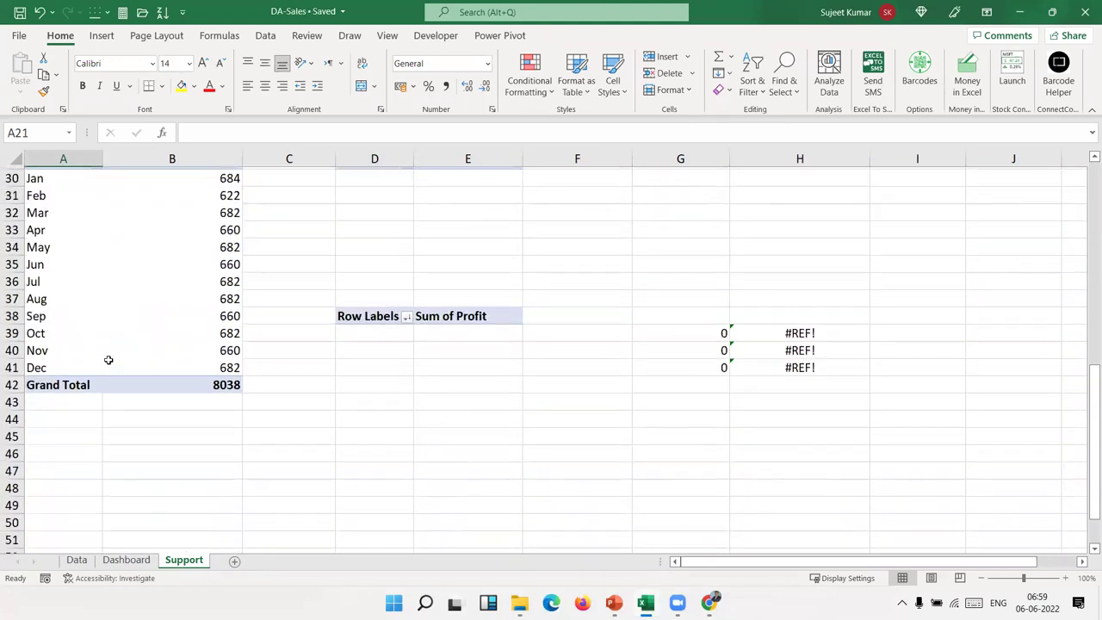
scroll(108, 360, down, 7)
scroll(108, 360, up, 15)
scroll(108, 359, down, 3)
scroll(108, 360, down, 4)
Re-add Customer to the Sales Value pivot's Rows so it lists customers again
click(410, 376)
click(383, 335)
click(370, 315)
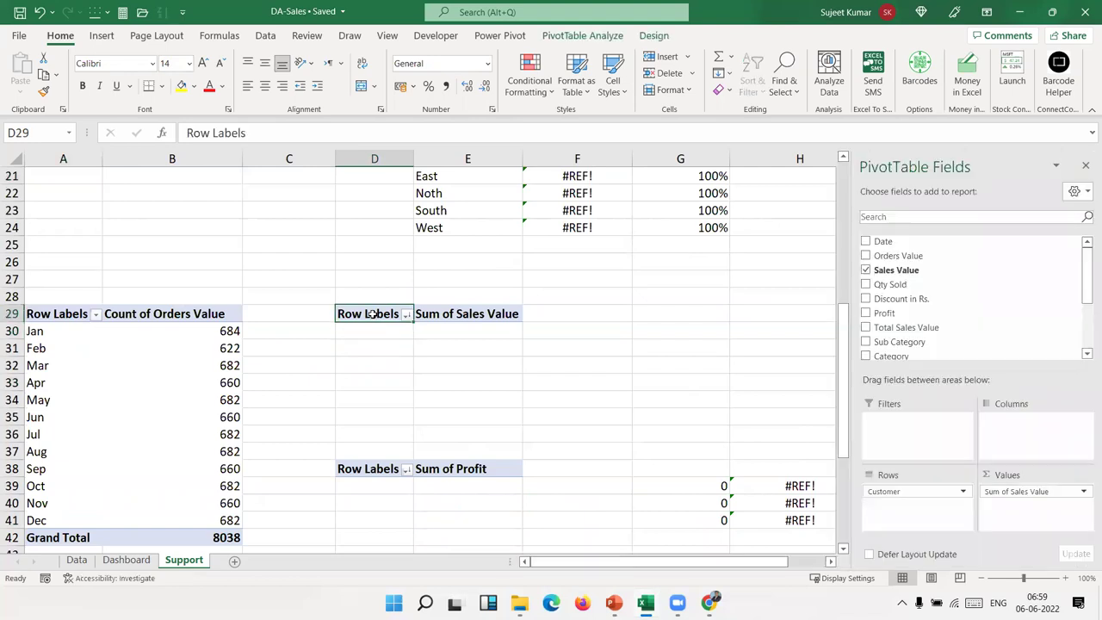
drag(878, 492, 904, 277)
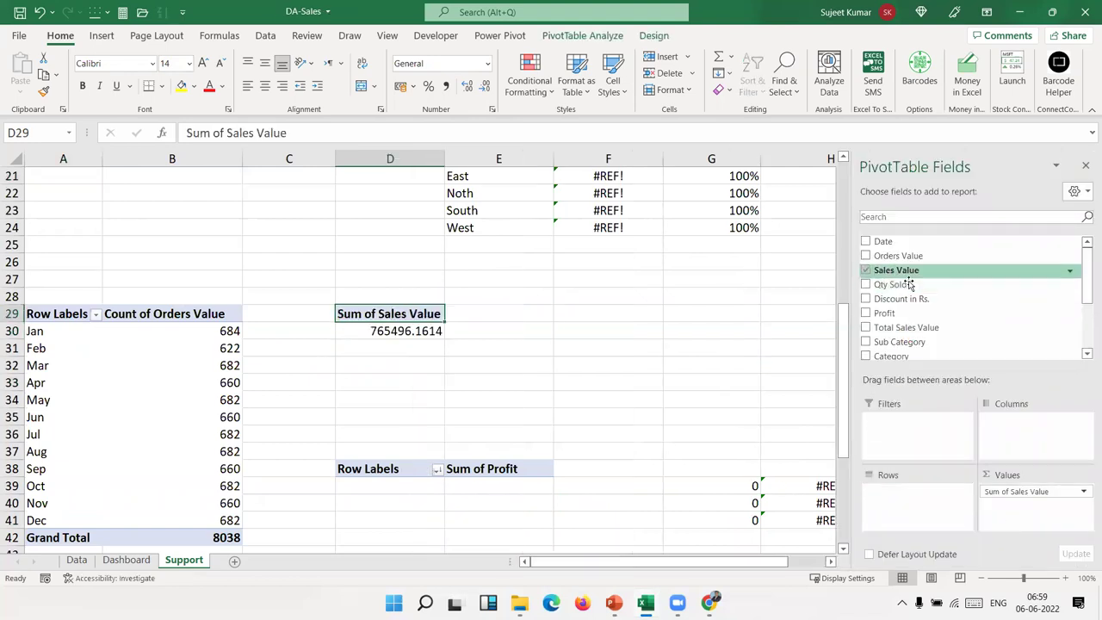
scroll(899, 344, down, 3)
drag(893, 290, 895, 511)
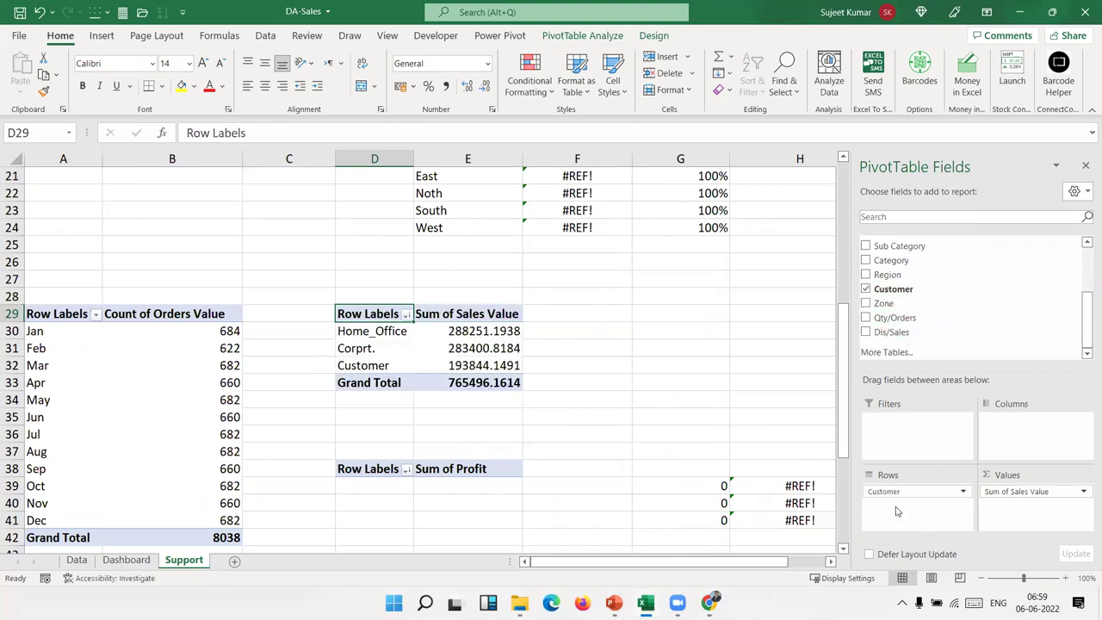
Put Customer into the Rows of the Sum of Profit pivot
click(396, 475)
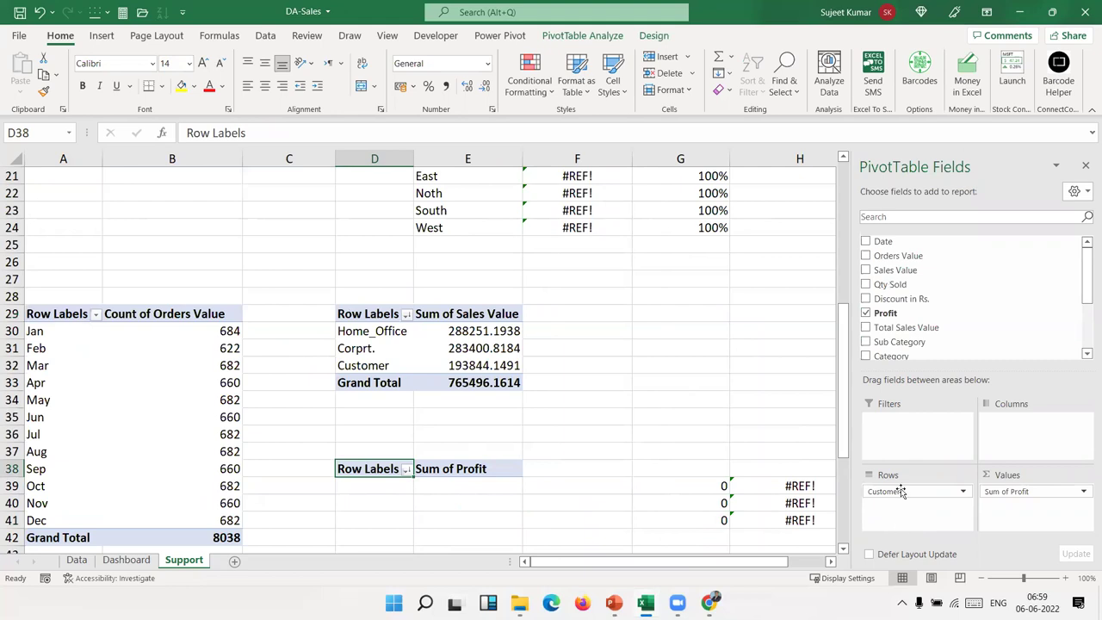
drag(901, 492, 923, 340)
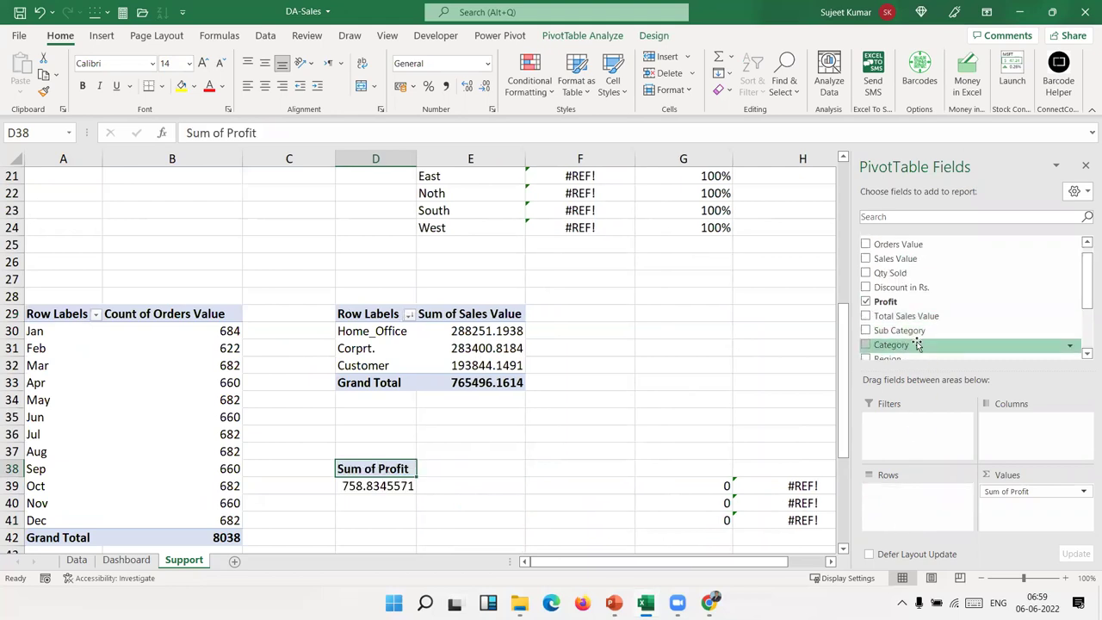
scroll(927, 343, down, 2)
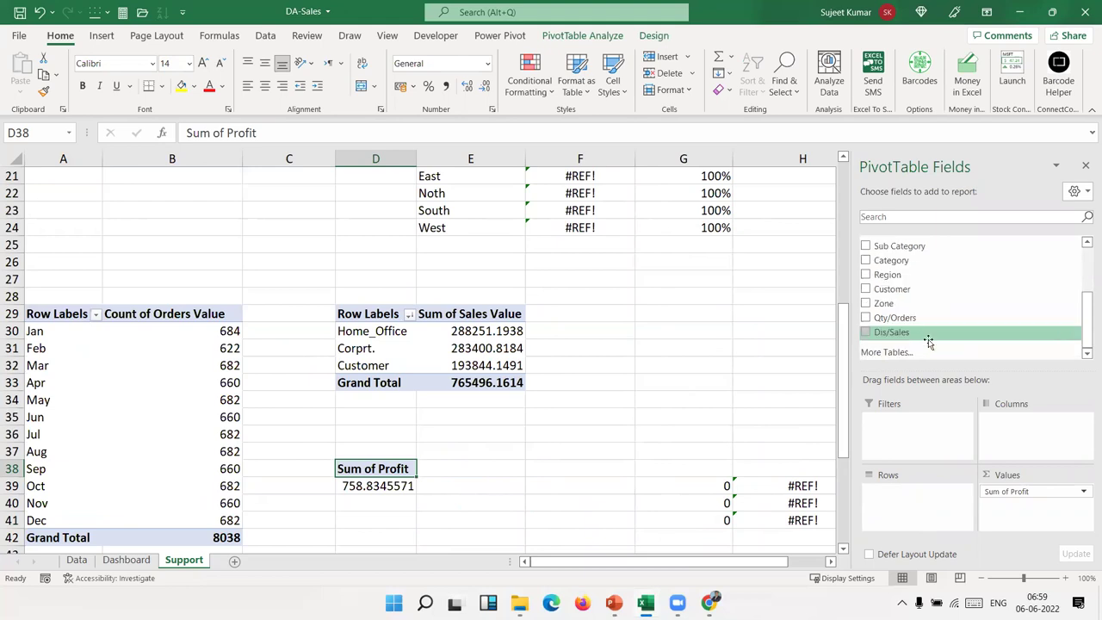
drag(893, 289, 919, 492)
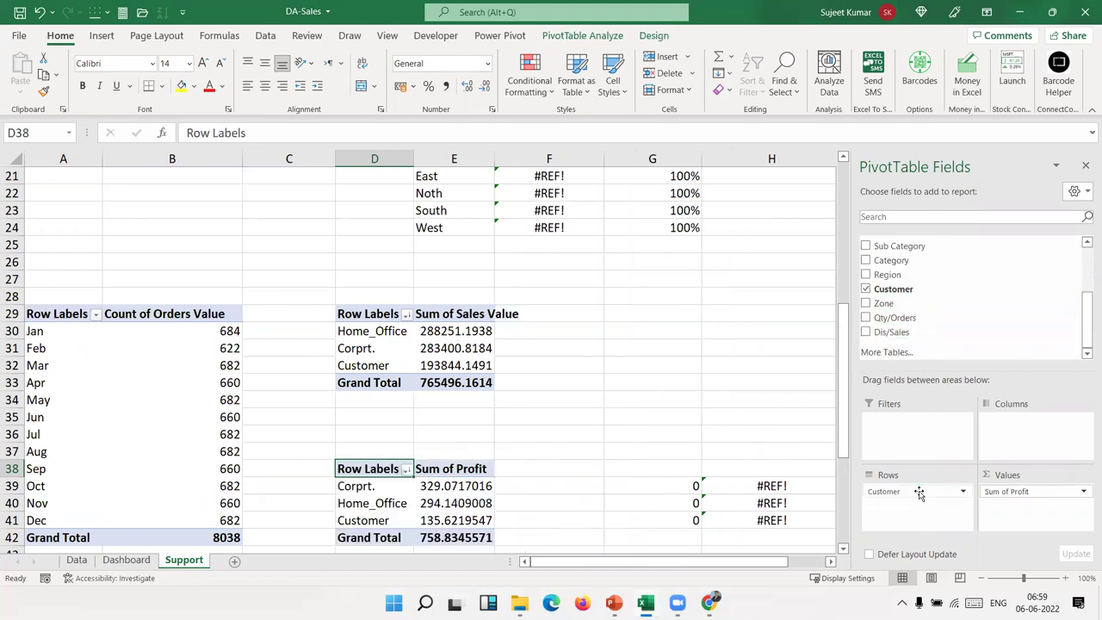
Re-enter the first profit lookup formula beside the profit pivot
click(779, 489)
double_click(779, 487)
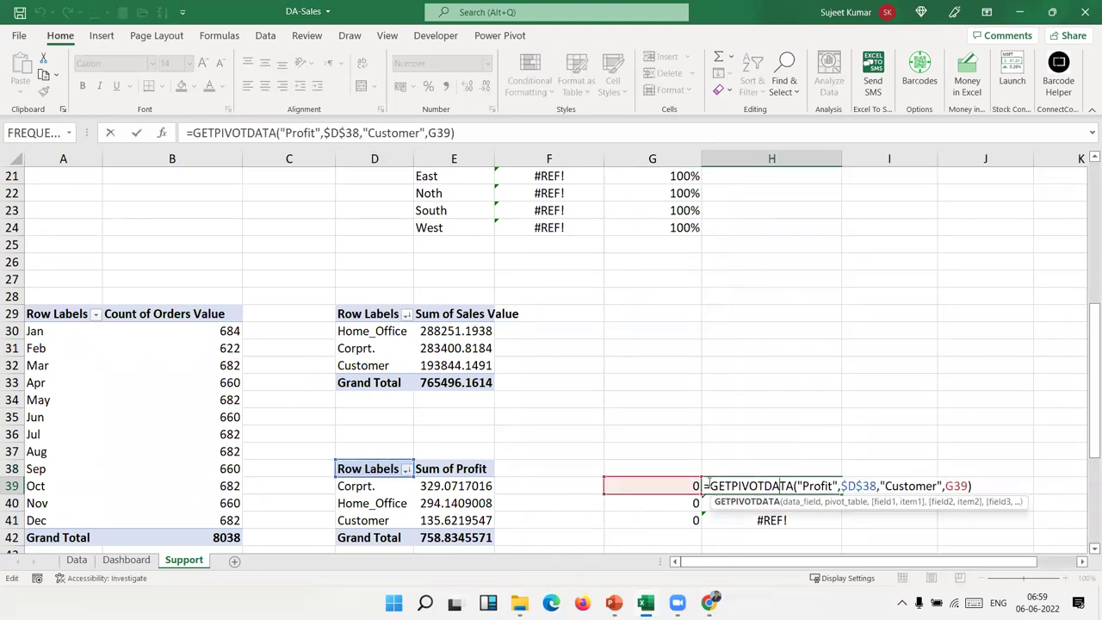
click(708, 485)
key(Return)
click(730, 485)
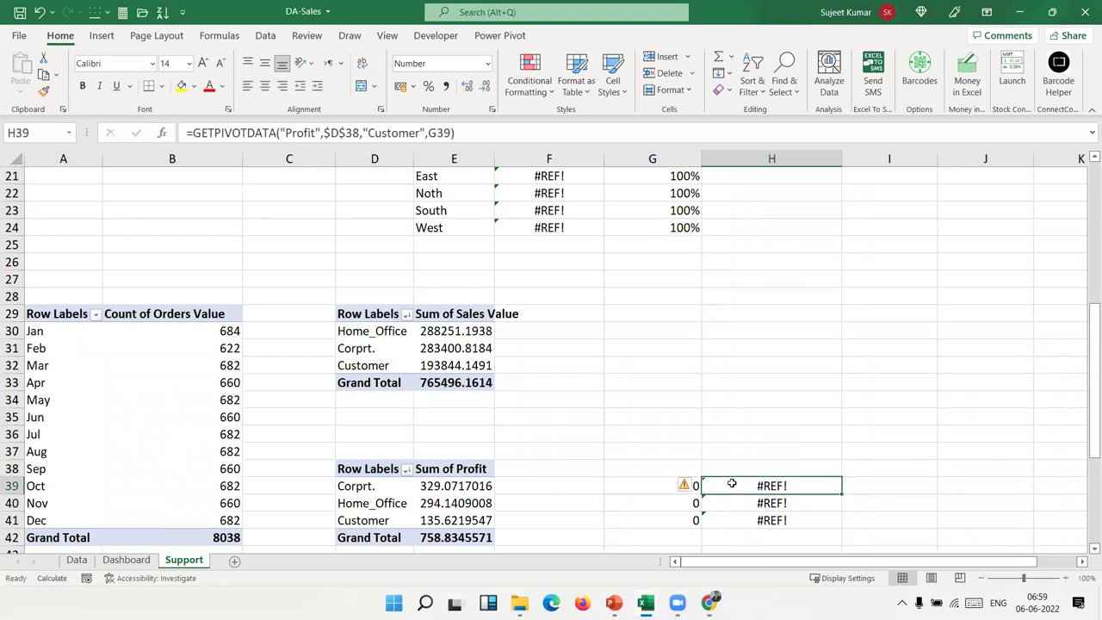
text(=)
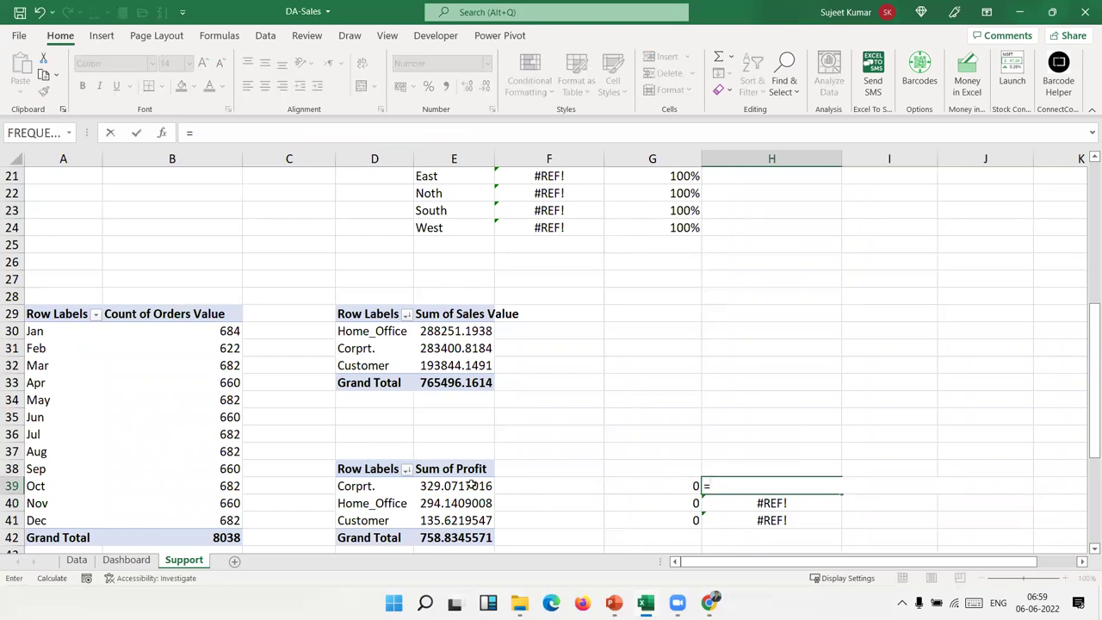
key(Escape)
Fix the customer label formula in G39 and recalculate, giving 329, 294 and 136
double_click(654, 486)
text(.)
key(BackSpace)
key(Return)
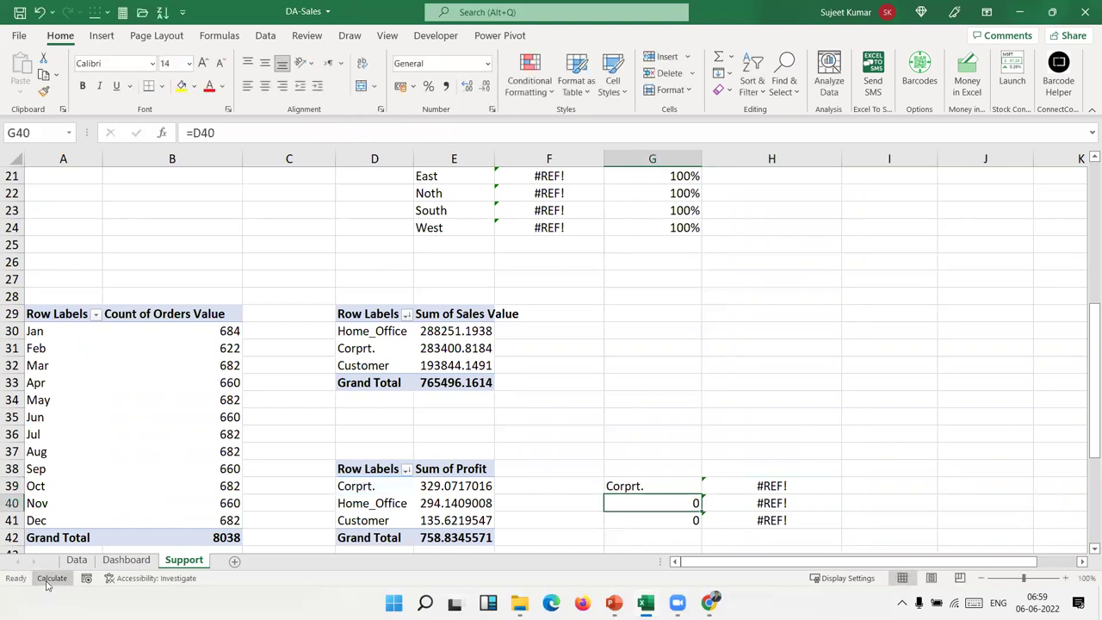
click(47, 581)
click(783, 480)
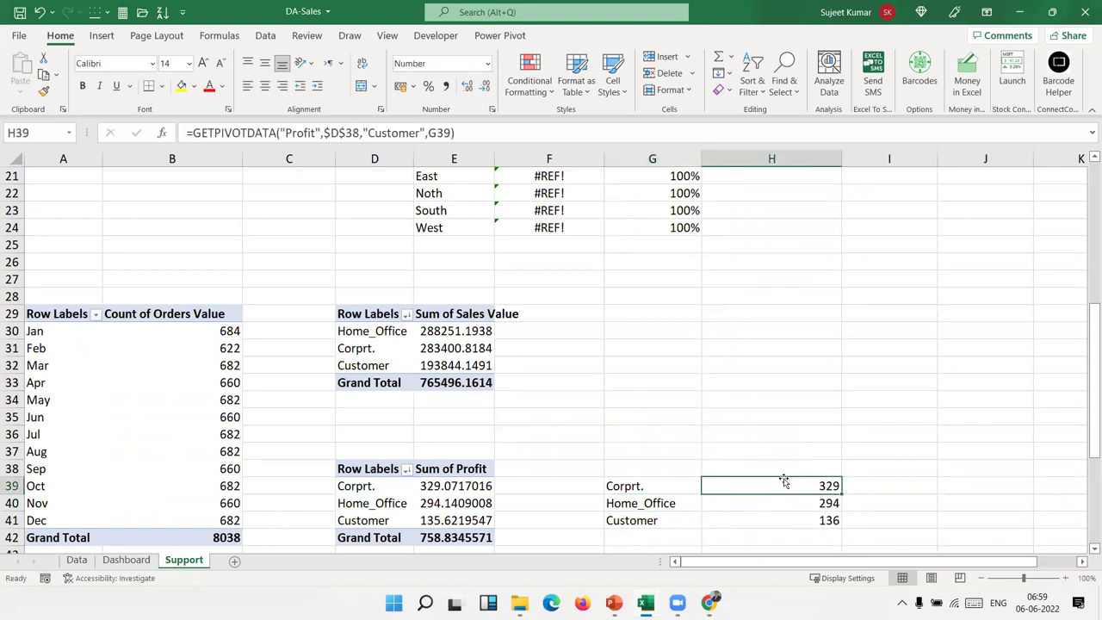
scroll(413, 358, up, 3)
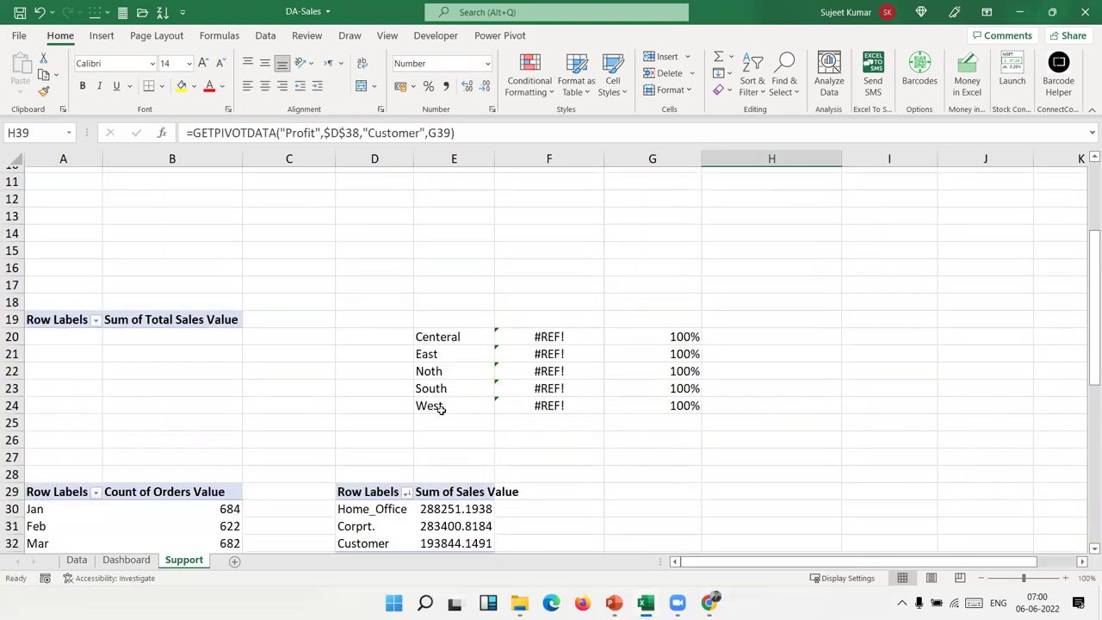
Remove Zone from the sales-share pivot and add it back as Rows
click(148, 341)
click(71, 315)
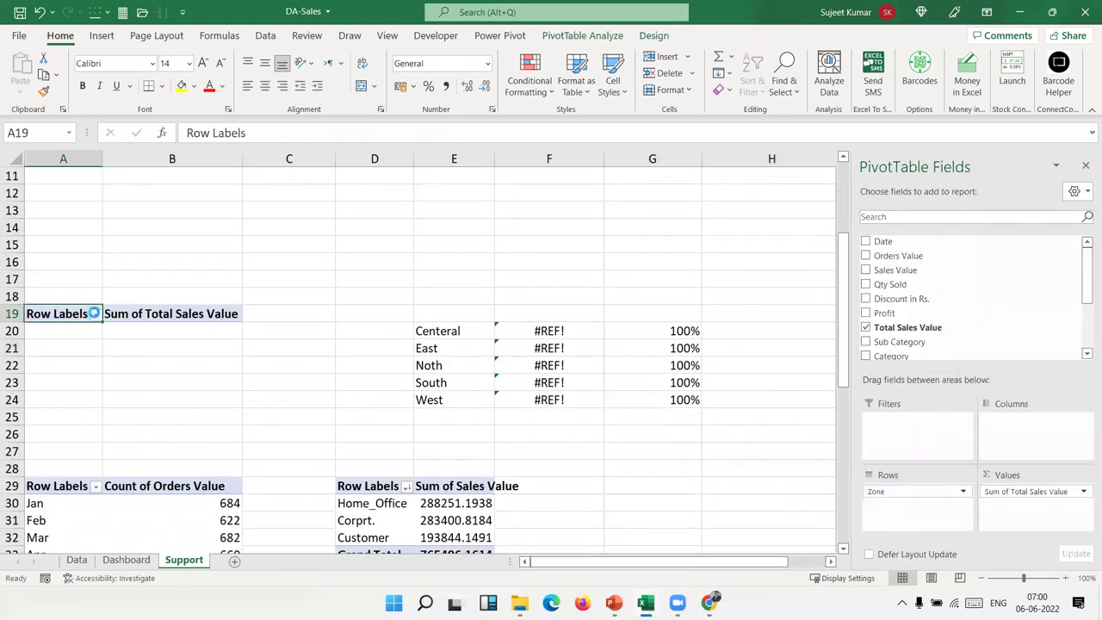
click(906, 493)
click(879, 493)
scroll(913, 328, down, 3)
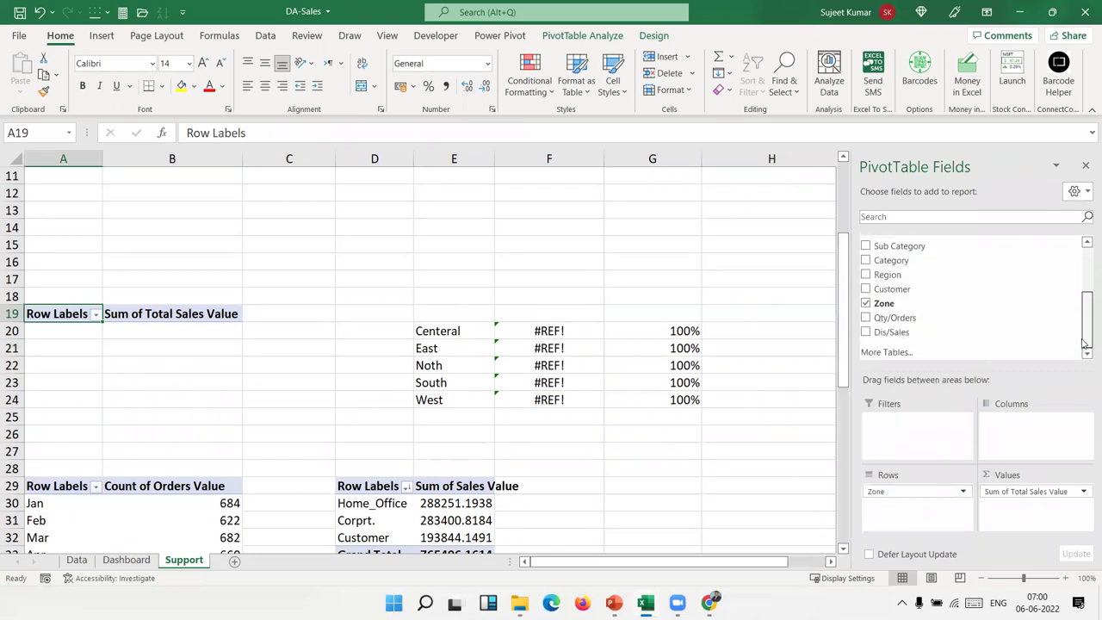
click(865, 303)
mouse_move(875, 306)
mouse_down()
mouse_move(913, 495)
mouse_move(902, 508)
mouse_up()
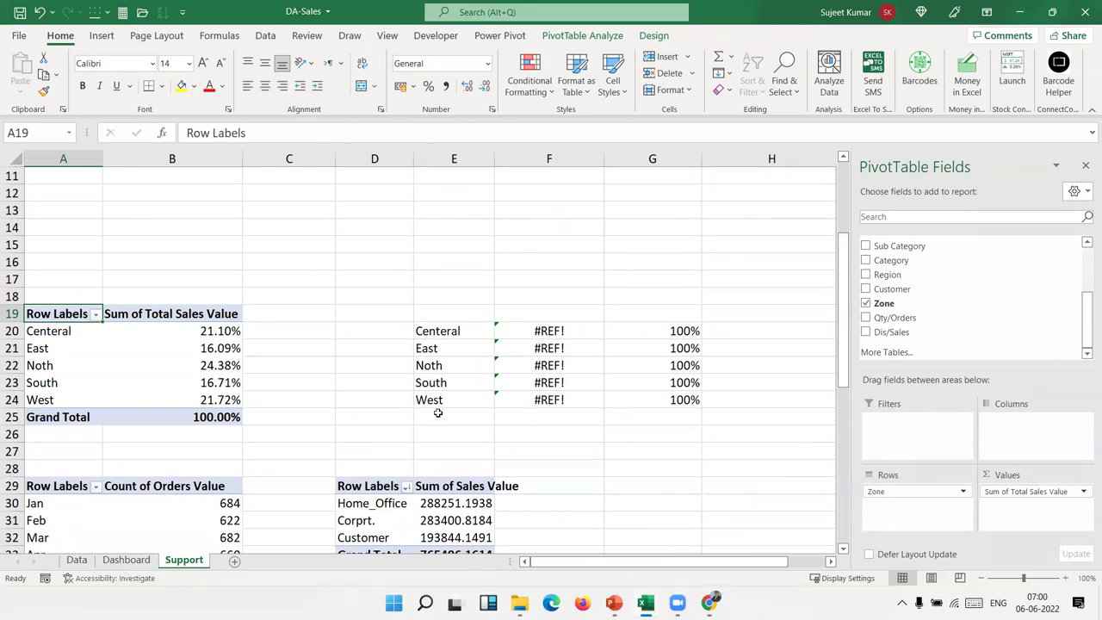
Re-enter the GETPIVOTDATA share formula in F20 and fill it down to F24
click(516, 343)
click(437, 347)
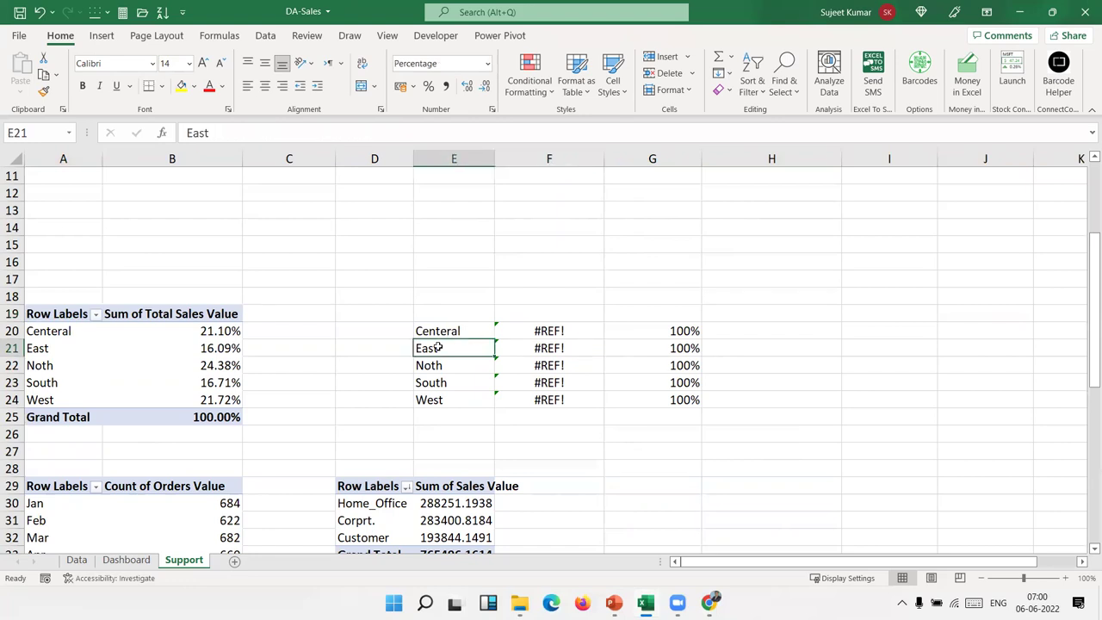
click(541, 331)
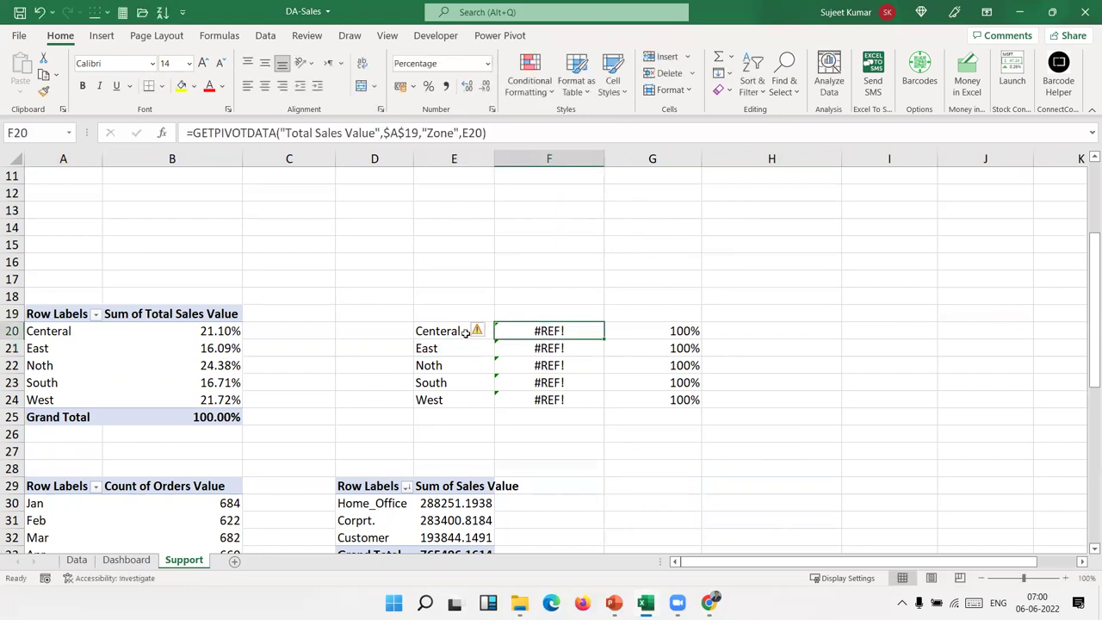
double_click(529, 330)
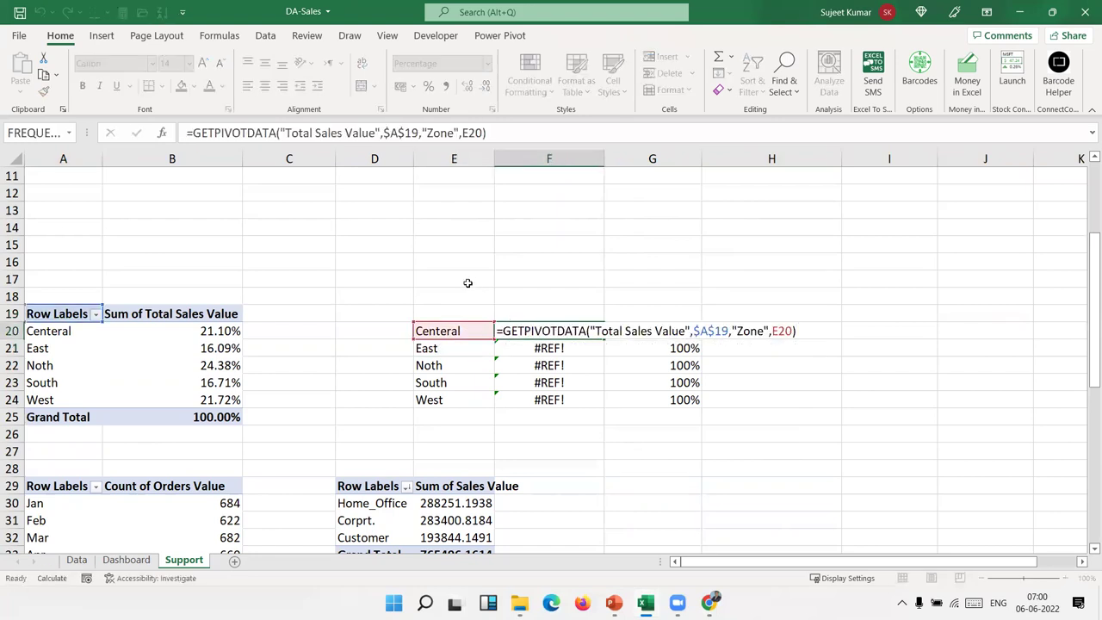
key(Return)
click(570, 330)
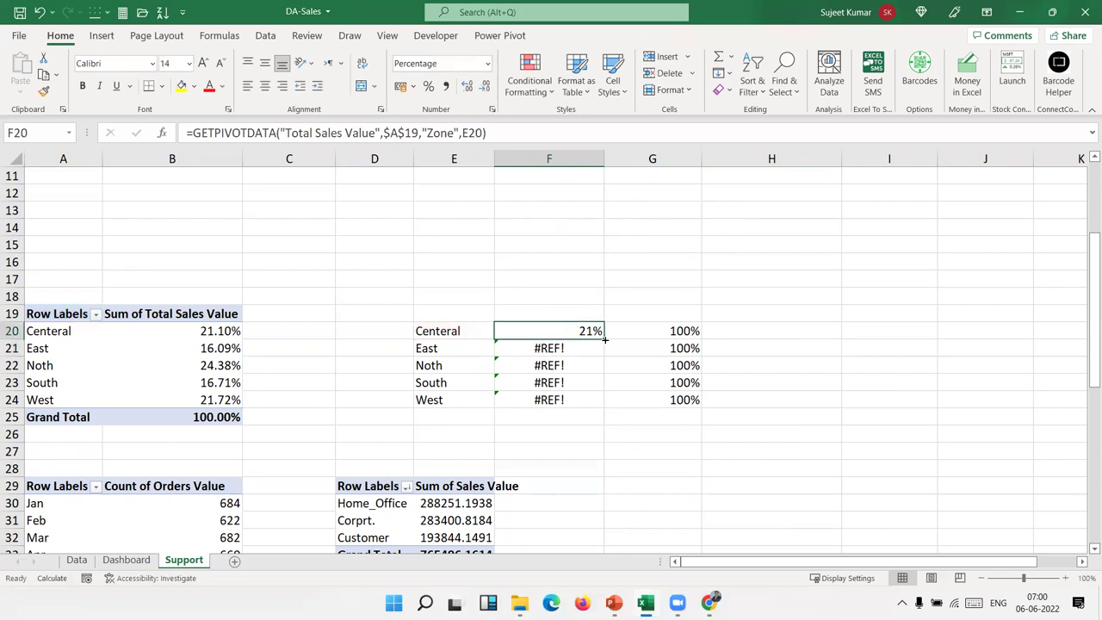
drag(606, 340, 608, 408)
click(657, 331)
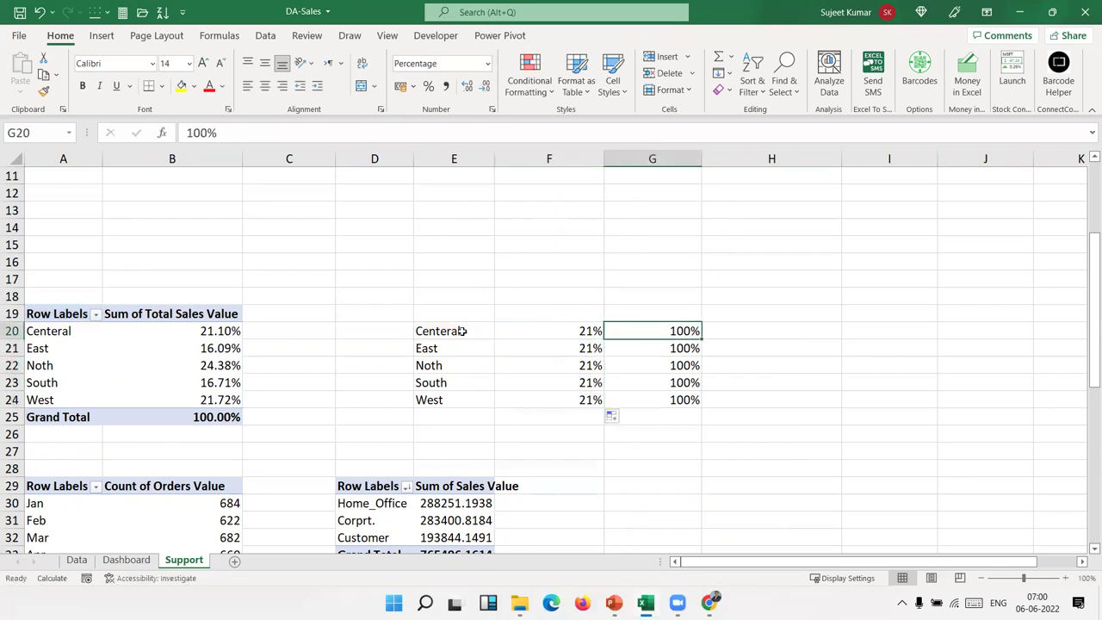
scroll(383, 310, up, 4)
Uncheck and re-check Category and Sub Category in their pivots to relist the items
click(52, 302)
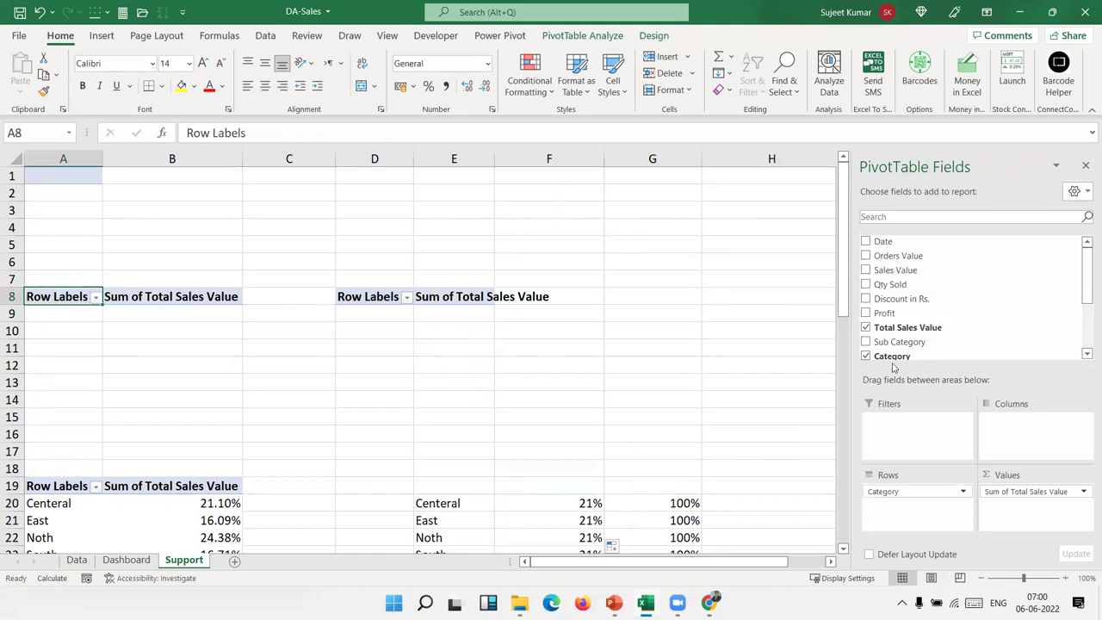
click(866, 356)
click(866, 356)
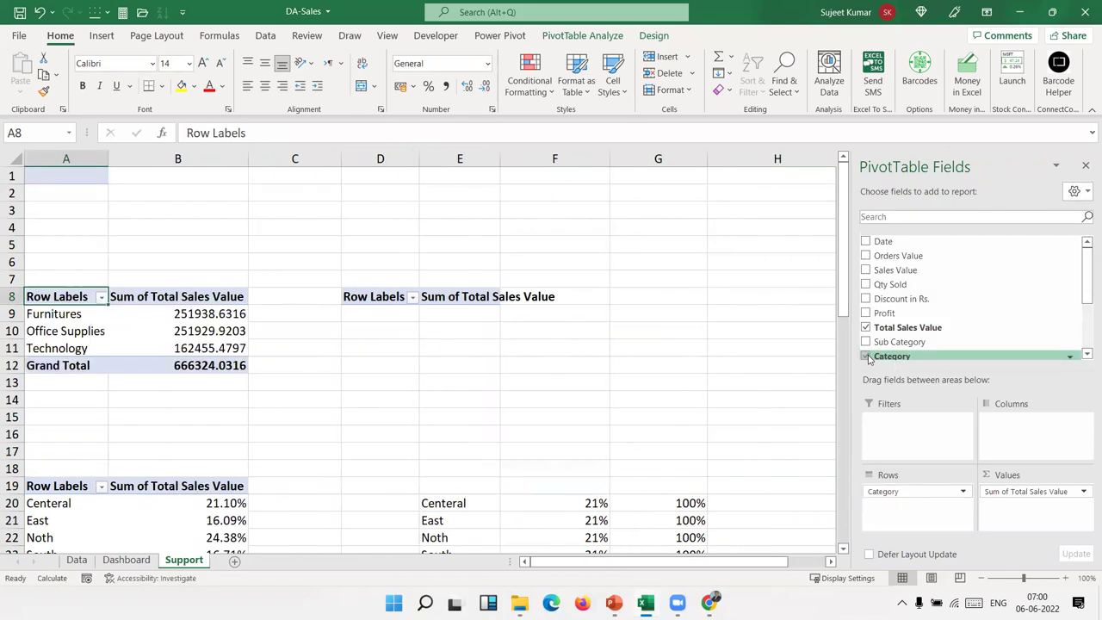
click(378, 302)
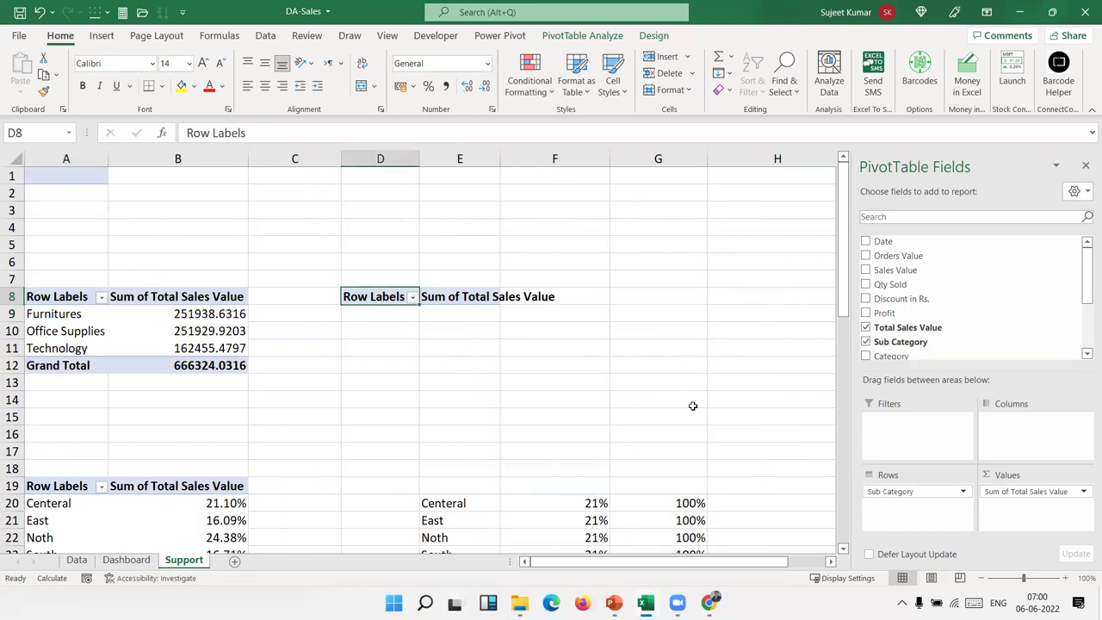
click(866, 342)
click(866, 342)
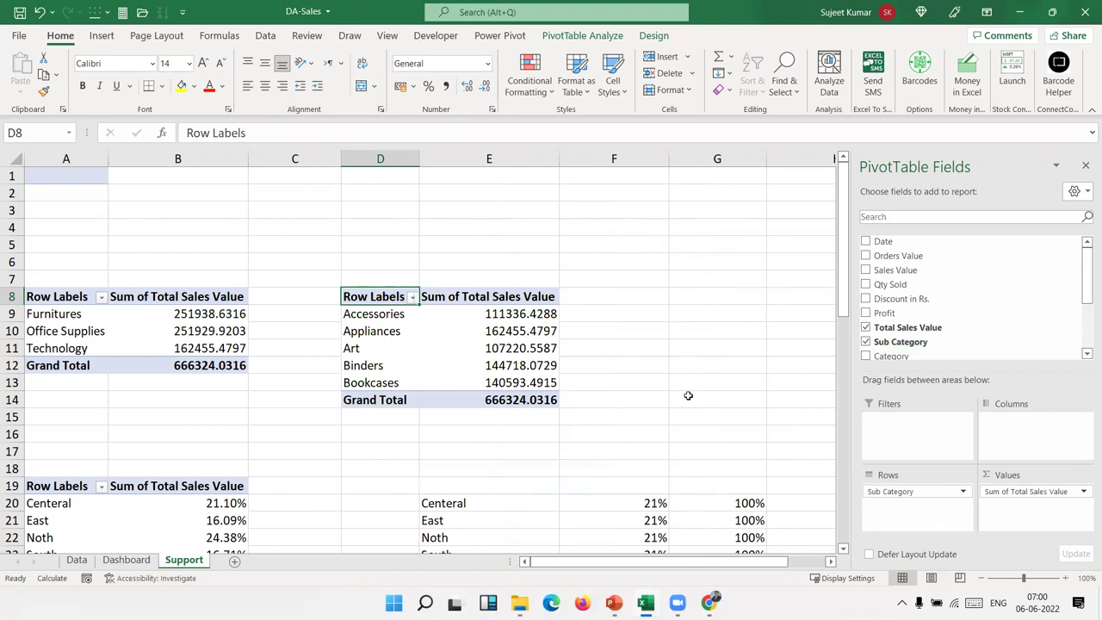
Refresh the totals pivot at the top of the Support sheet
click(80, 179)
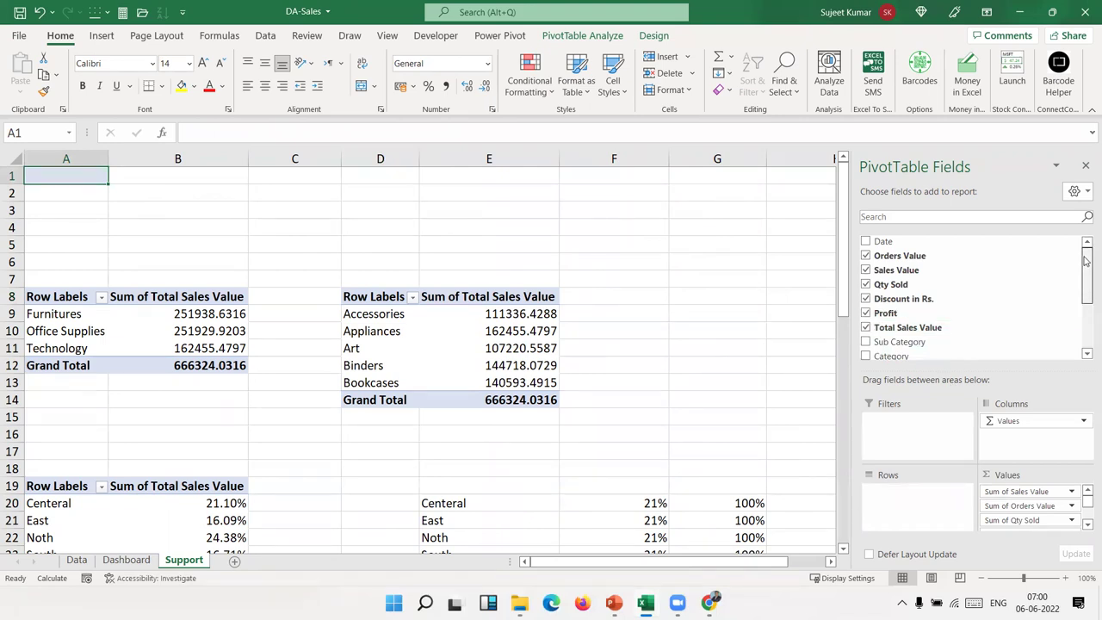
right_click(52, 169)
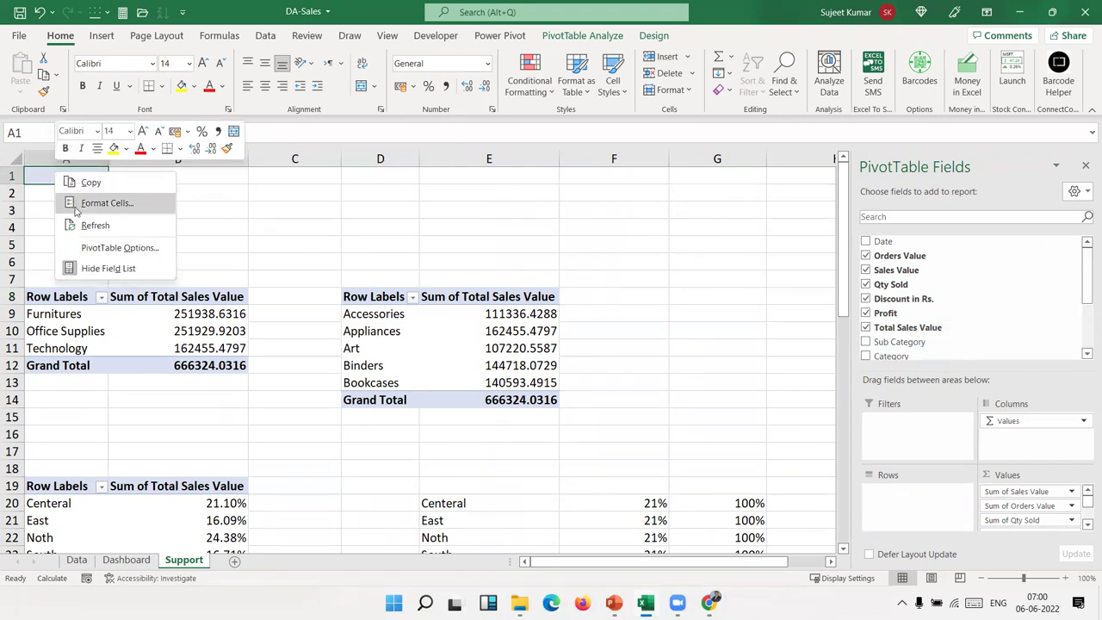
click(81, 222)
click(238, 208)
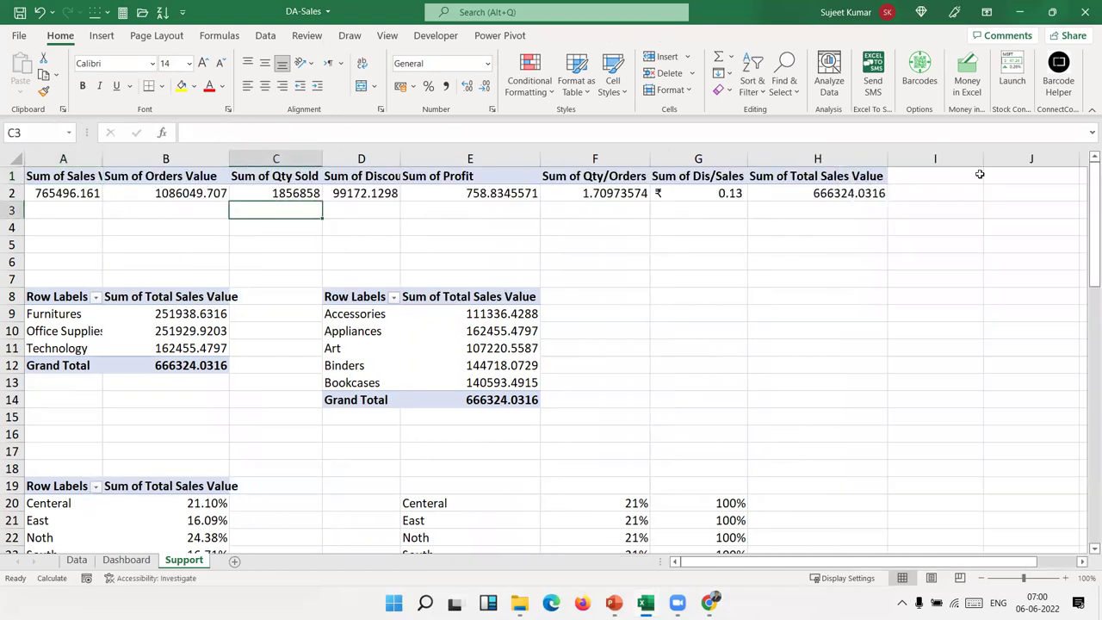
click(409, 382)
scroll(438, 387, down, 1)
scroll(396, 405, down, 6)
scroll(363, 423, down, 3)
scroll(335, 439, down, 6)
scroll(308, 455, down, 1)
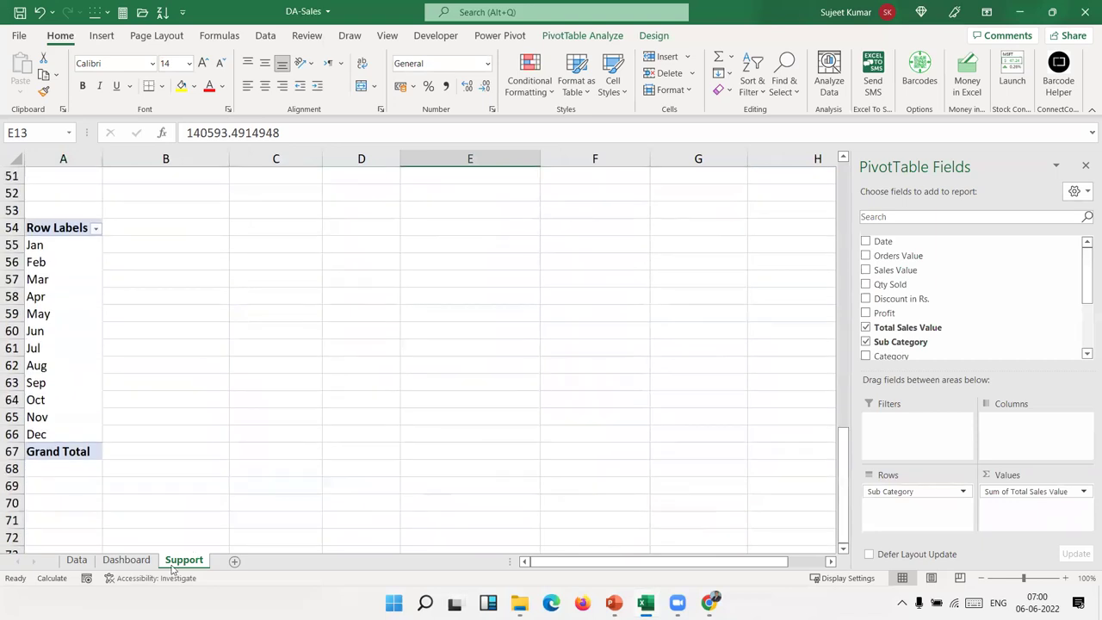
Re-enter the Accessories and Appliances card formulas on the Dashboard and recalculate the workbook
click(126, 560)
scroll(357, 372, up, 2)
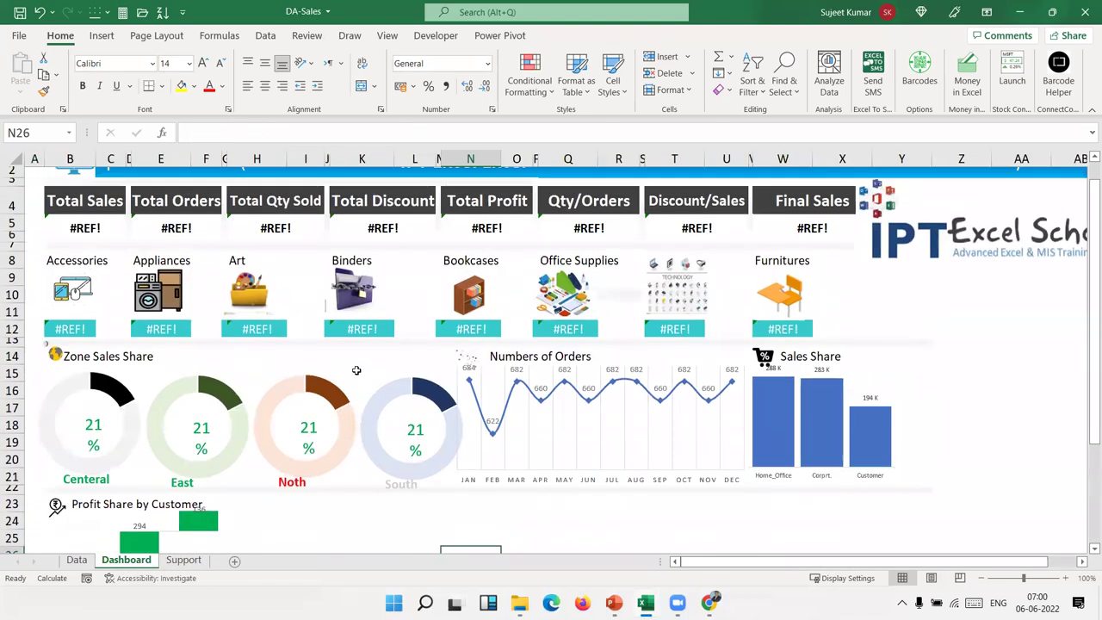
scroll(356, 370, up, 1)
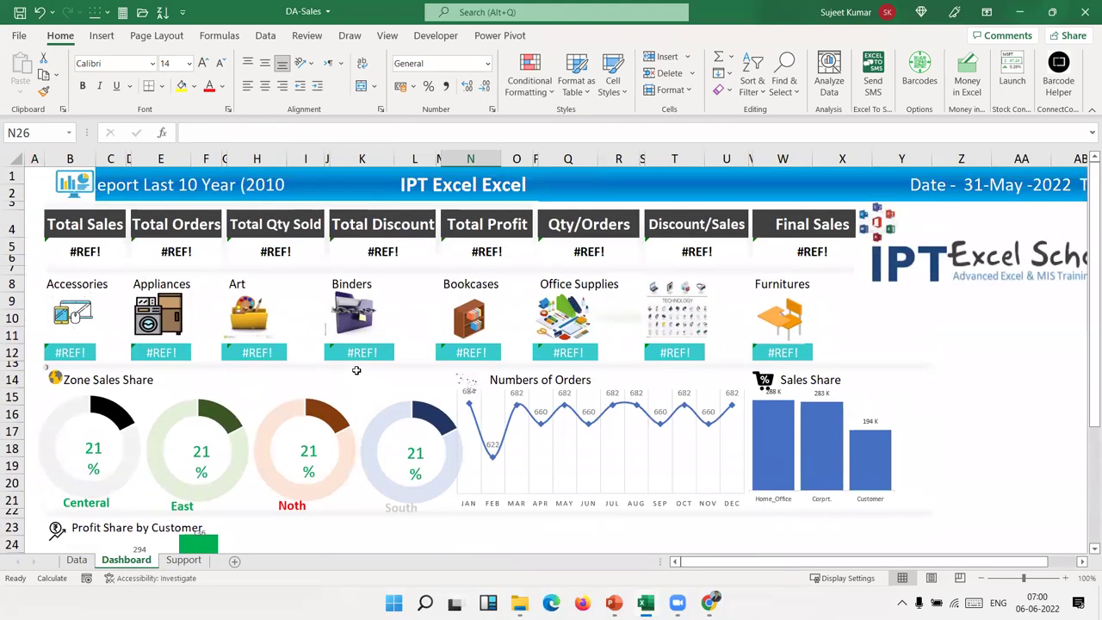
click(73, 351)
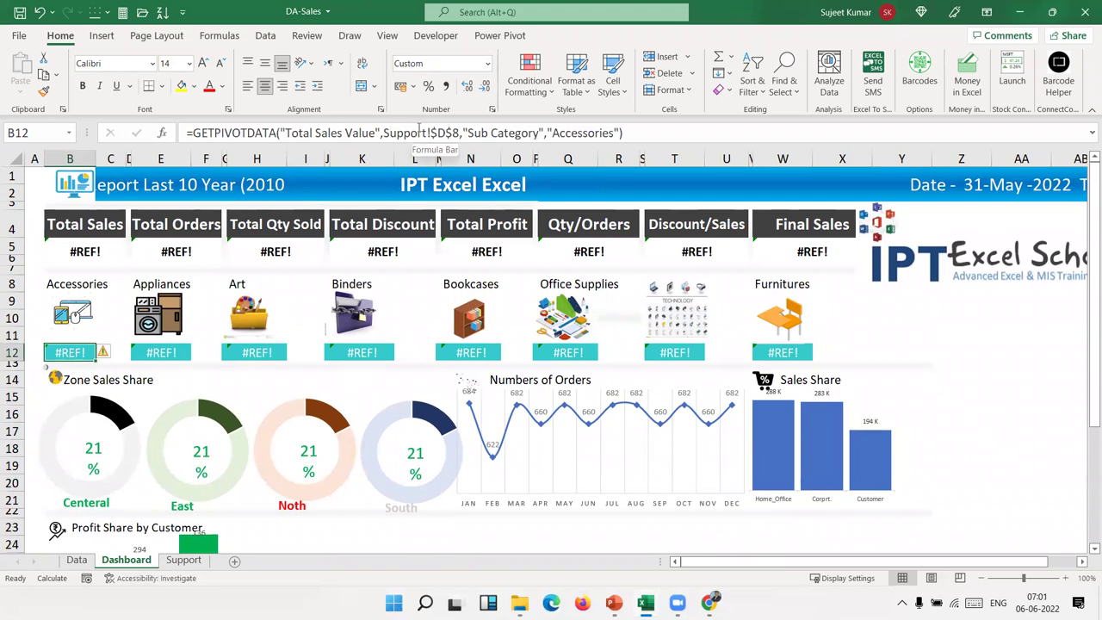
click(418, 130)
key(Return)
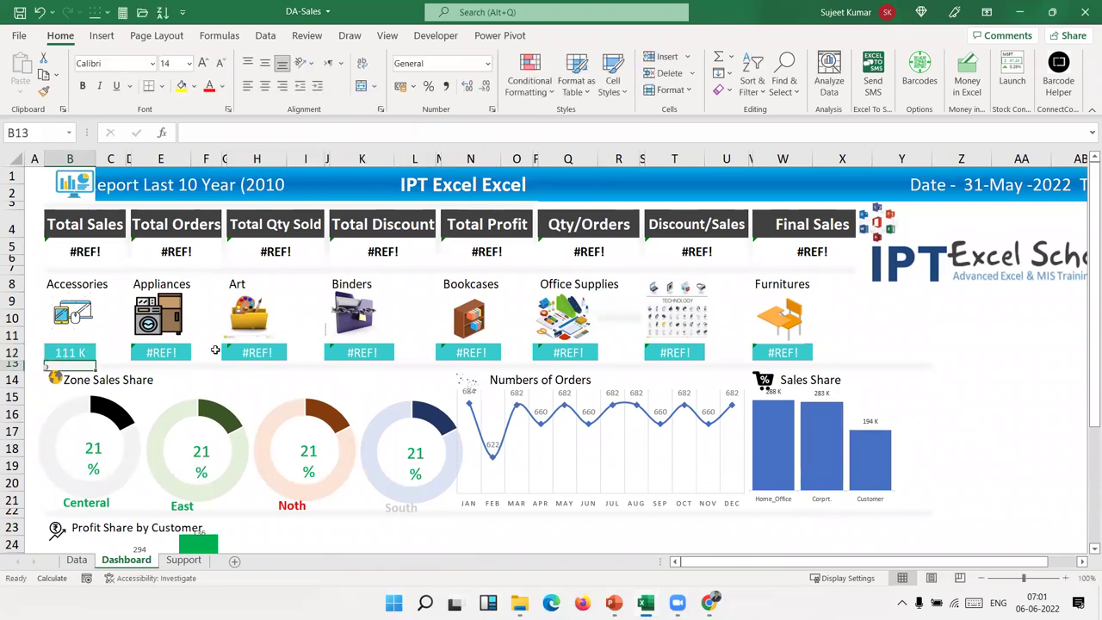
click(162, 353)
double_click(162, 353)
key(Escape)
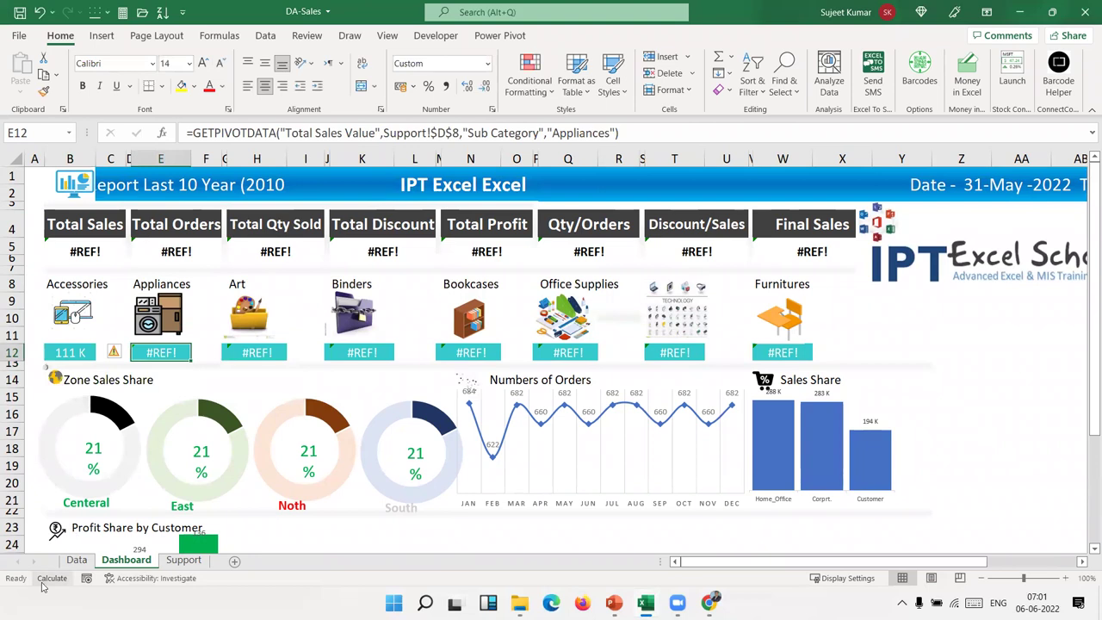
click(43, 581)
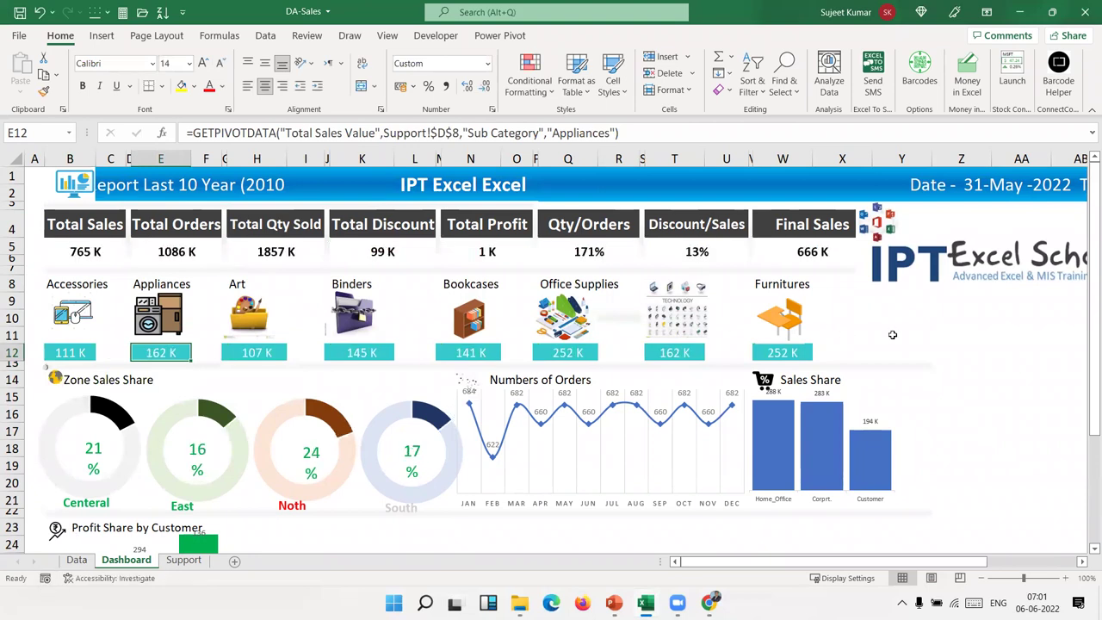
scroll(305, 457, down, 7)
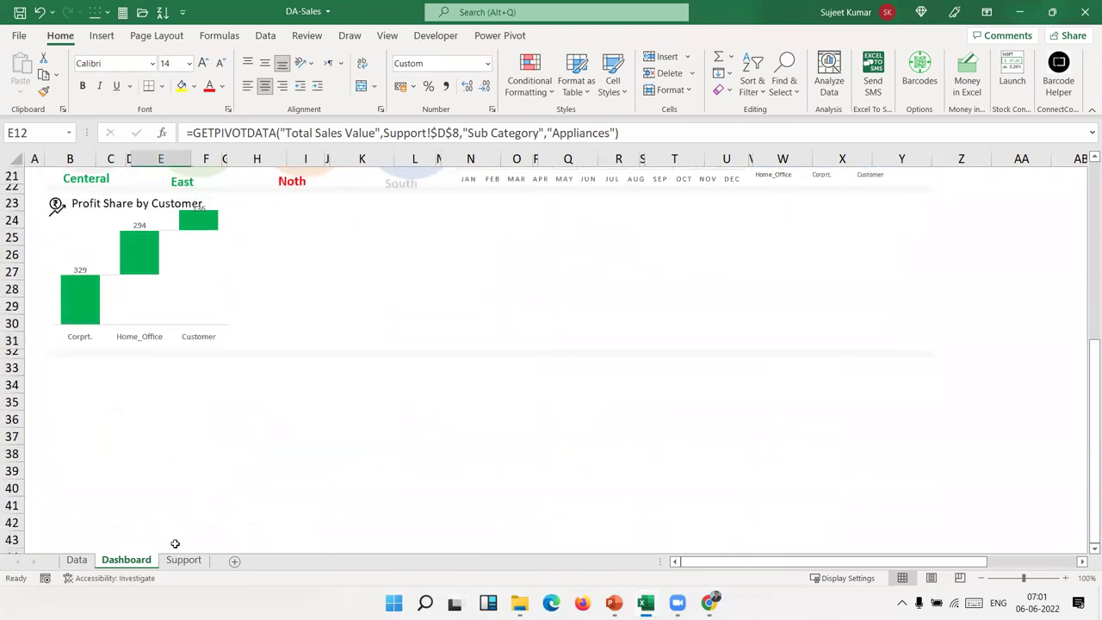
click(183, 559)
Move the Date field from Columns through Filters into Rows so months Jan–Dec run downward
click(55, 279)
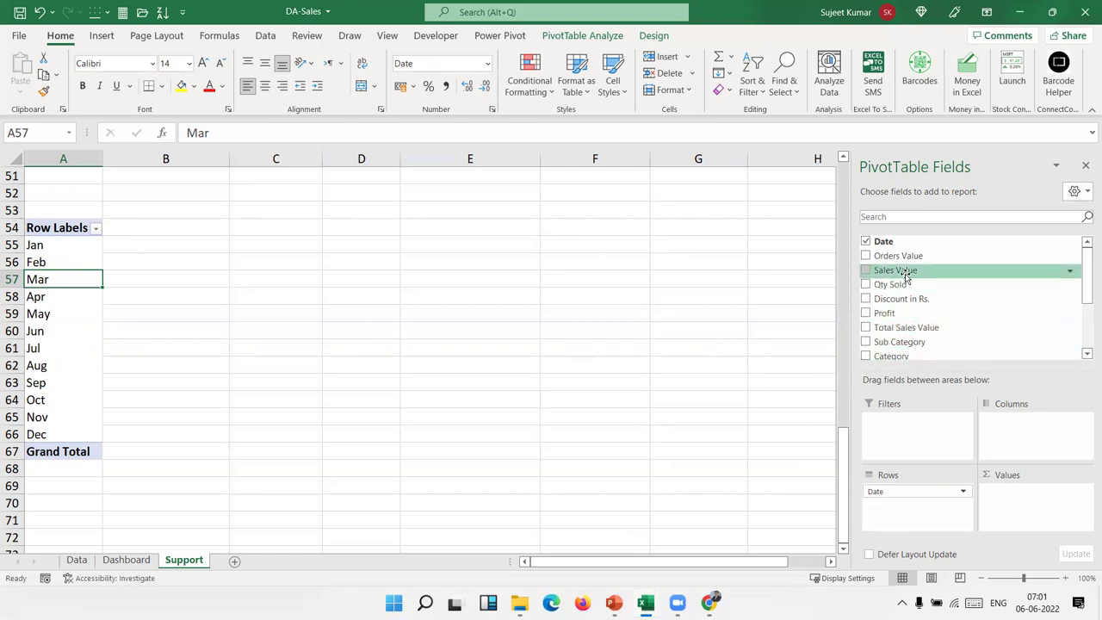
mouse_move(883, 241)
mouse_down()
mouse_move(946, 355)
mouse_move(1017, 442)
mouse_up()
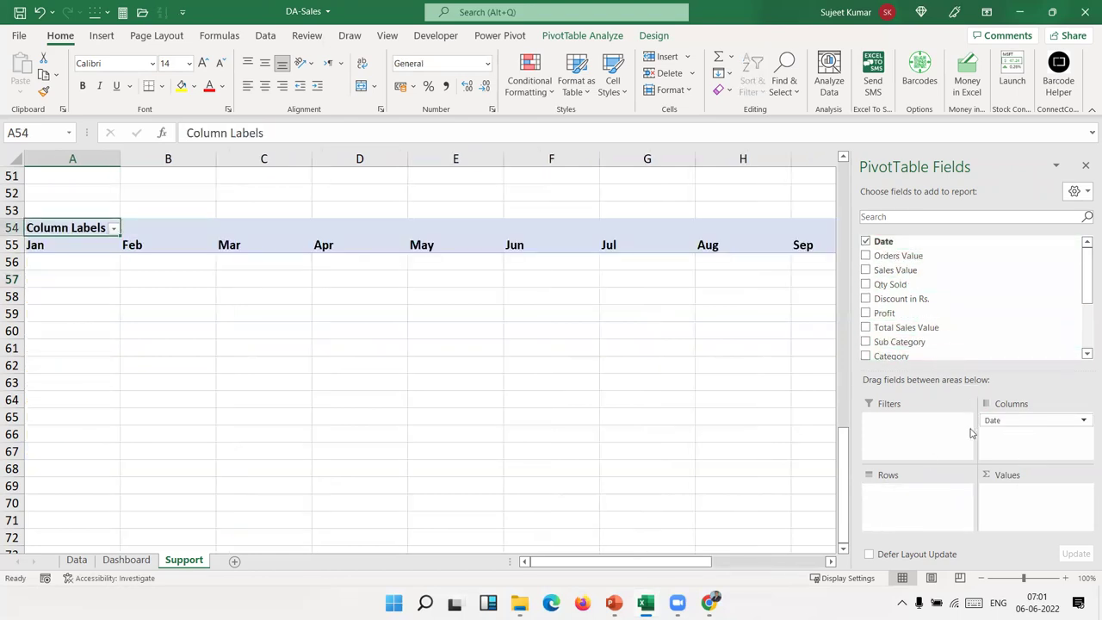
drag(1020, 420, 931, 438)
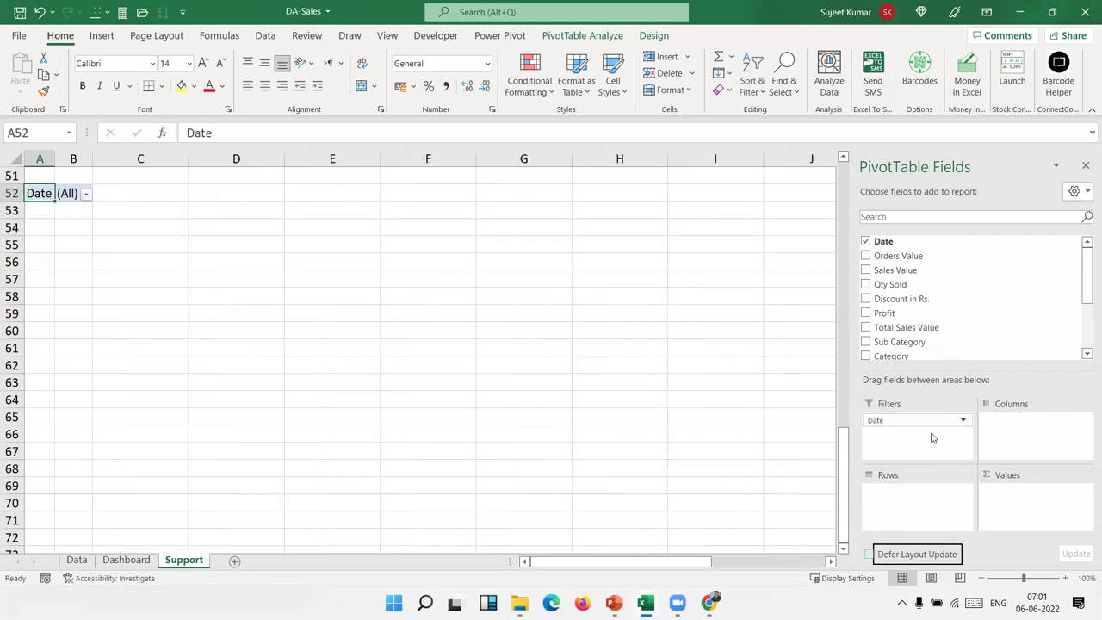
right_click(36, 198)
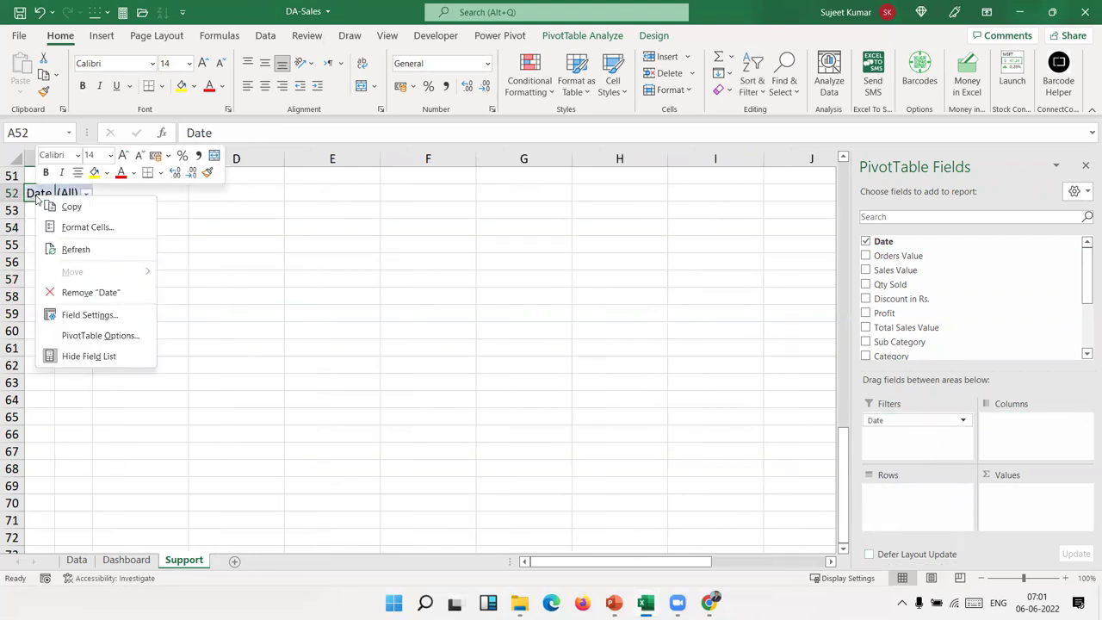
click(957, 422)
click(957, 421)
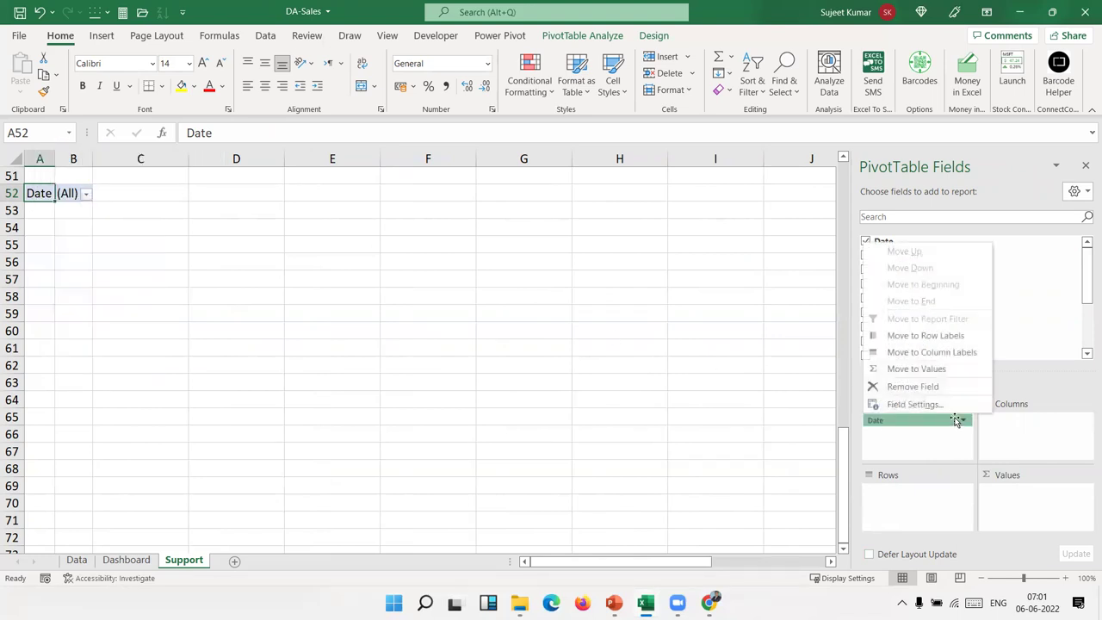
click(935, 436)
mouse_move(938, 422)
mouse_down()
mouse_move(932, 503)
mouse_move(917, 490)
mouse_up()
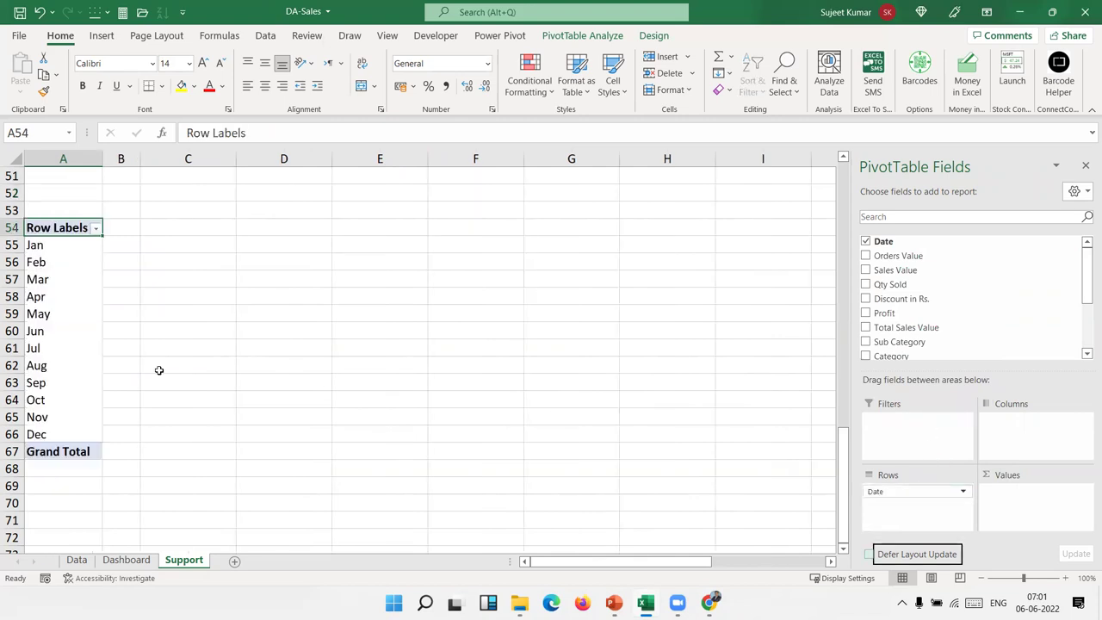
click(1085, 163)
Add Sheet1 and paste a copy of the Support monthly pivot into cell A4
click(233, 561)
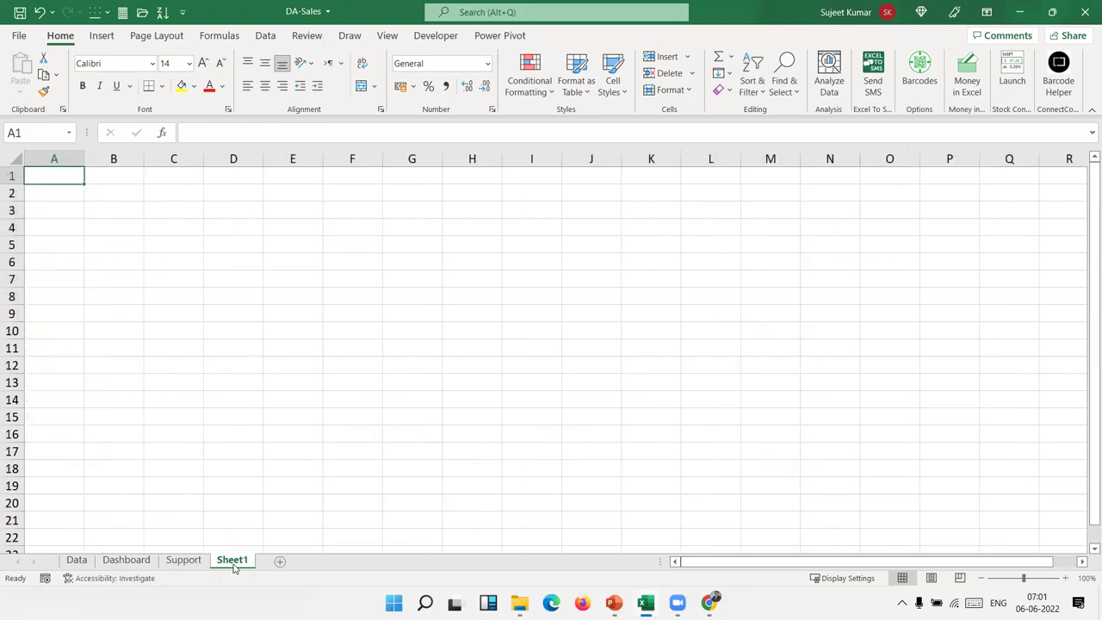
click(183, 559)
drag(89, 453, 62, 226)
key(ctrl+c)
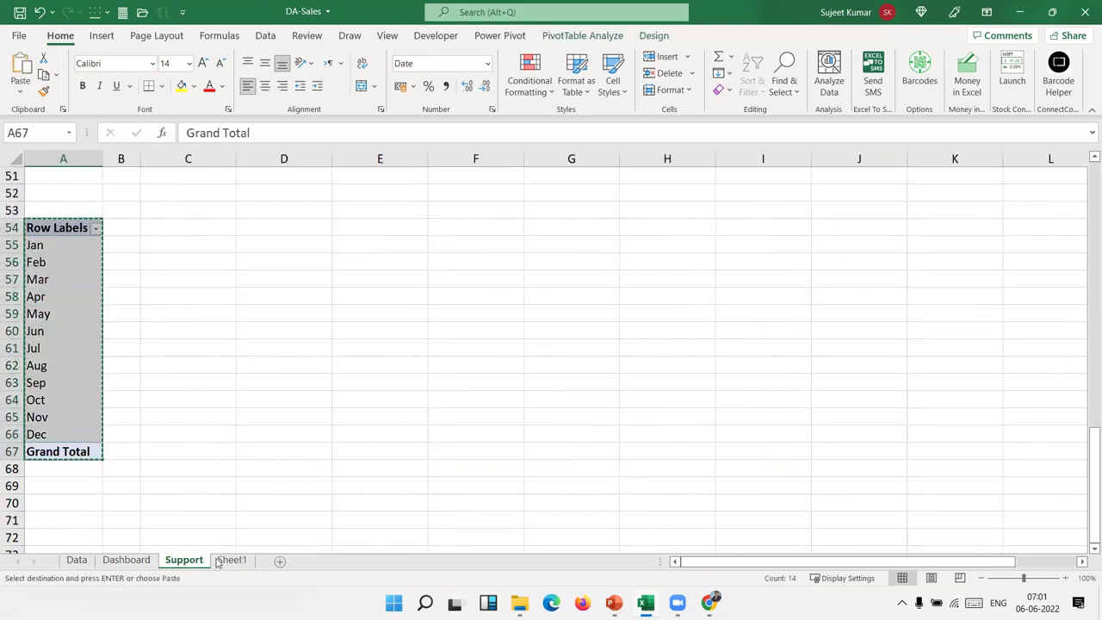
click(218, 561)
click(62, 234)
key(Return)
Group the pasted pivot's dates by both Months and Years
click(64, 256)
right_click(64, 257)
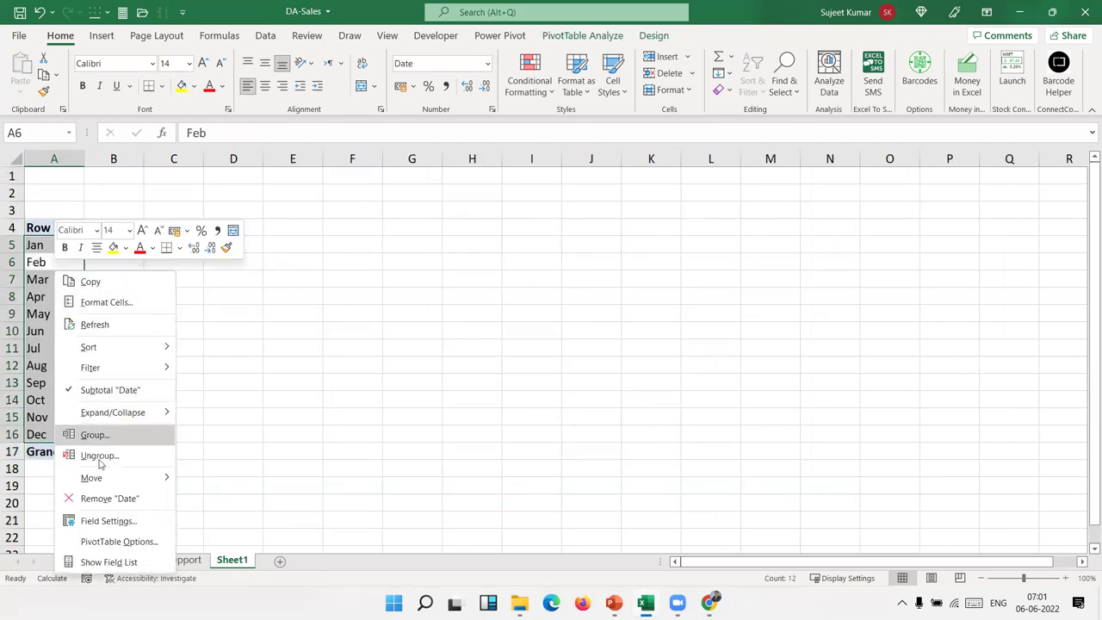
click(107, 562)
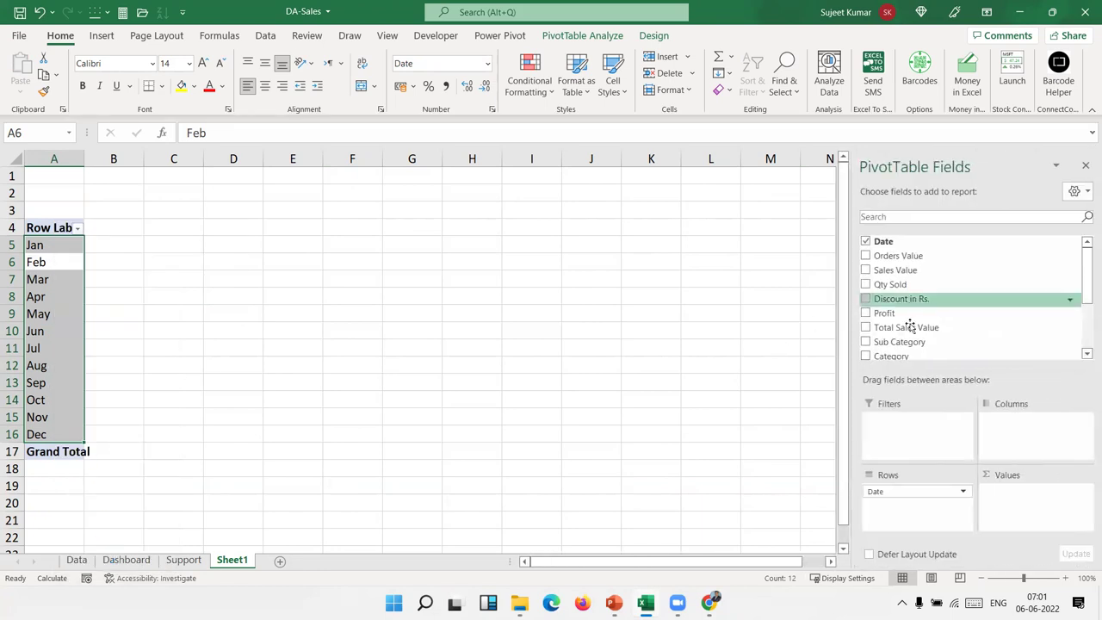
right_click(49, 290)
key(Escape)
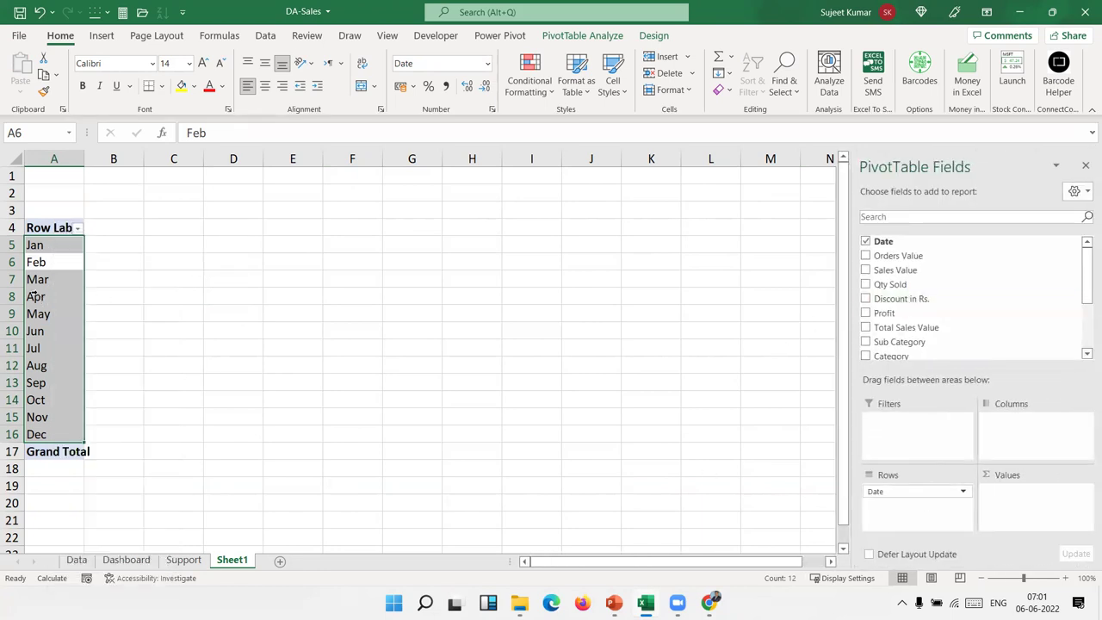
click(41, 296)
right_click(41, 296)
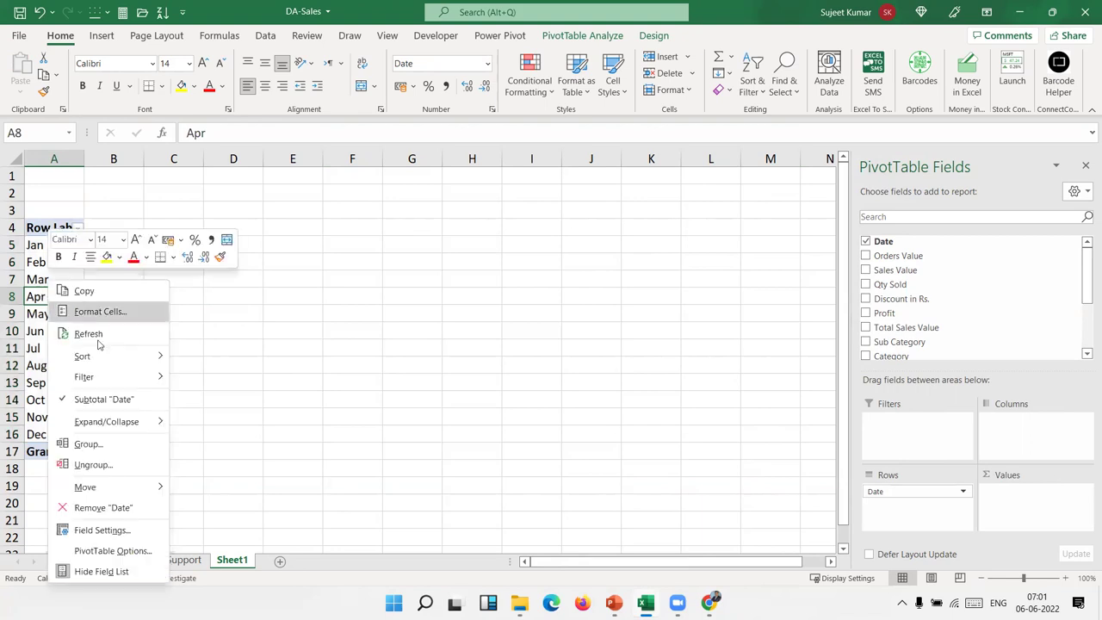
click(114, 444)
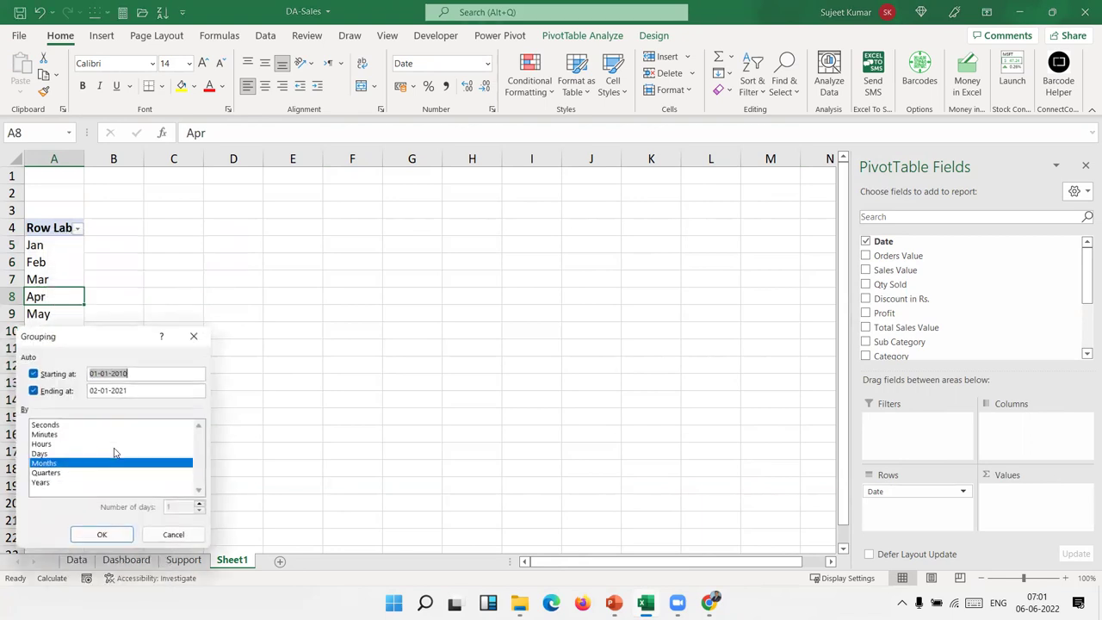
click(42, 484)
click(101, 535)
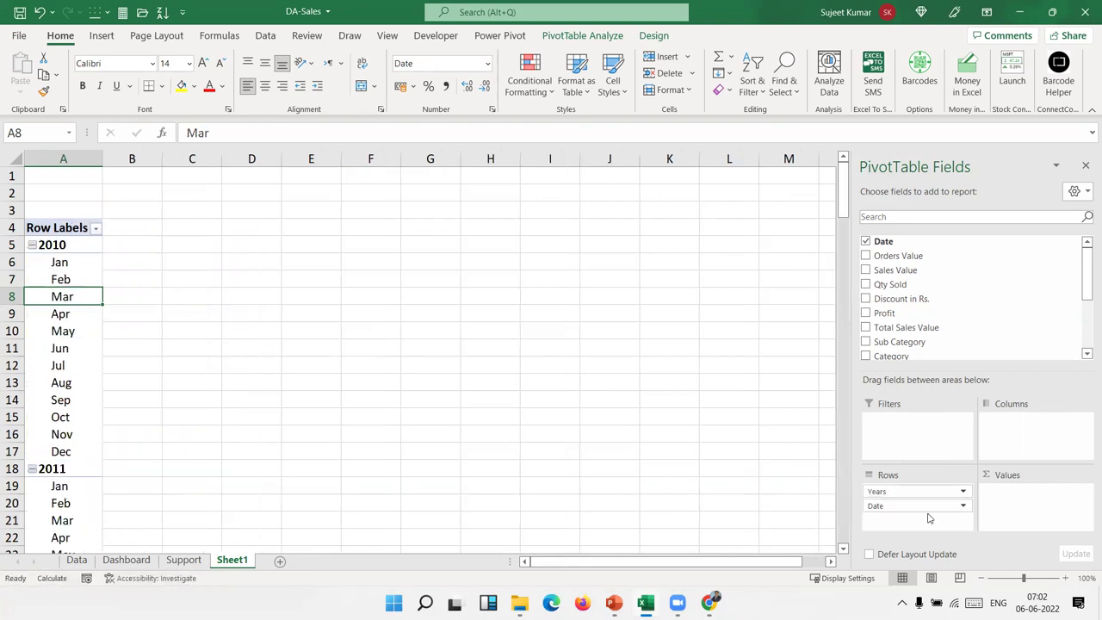
Place Years in Columns and Sum of Sales Value in the Values area
mouse_move(910, 507)
mouse_down()
mouse_move(917, 516)
mouse_move(1017, 423)
mouse_up()
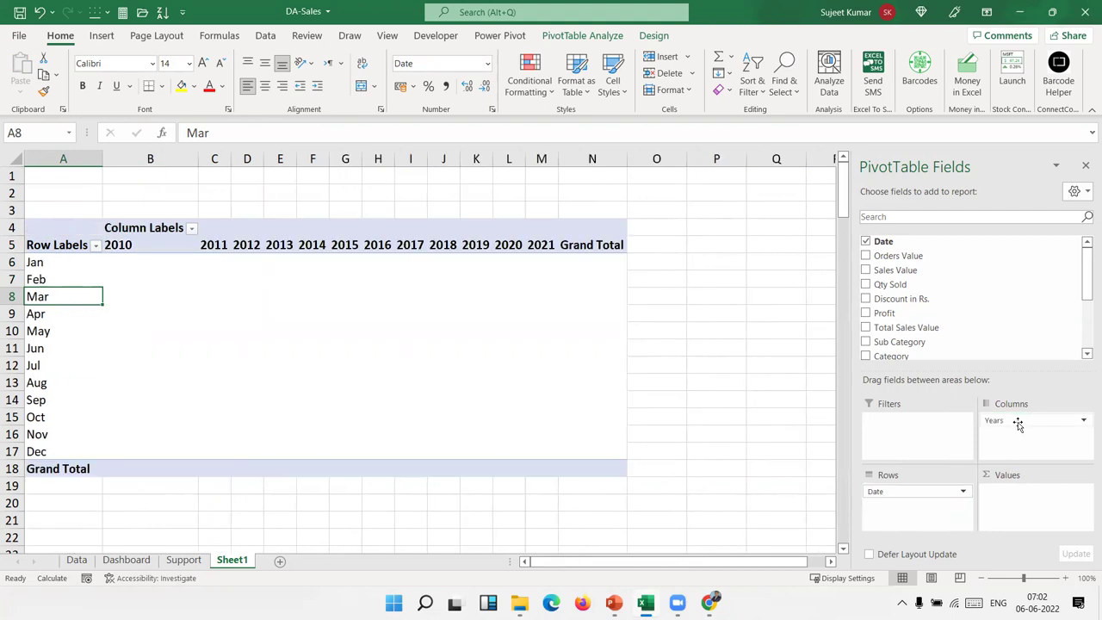
scroll(965, 315, down, 3)
scroll(966, 315, up, 3)
scroll(964, 311, down, 3)
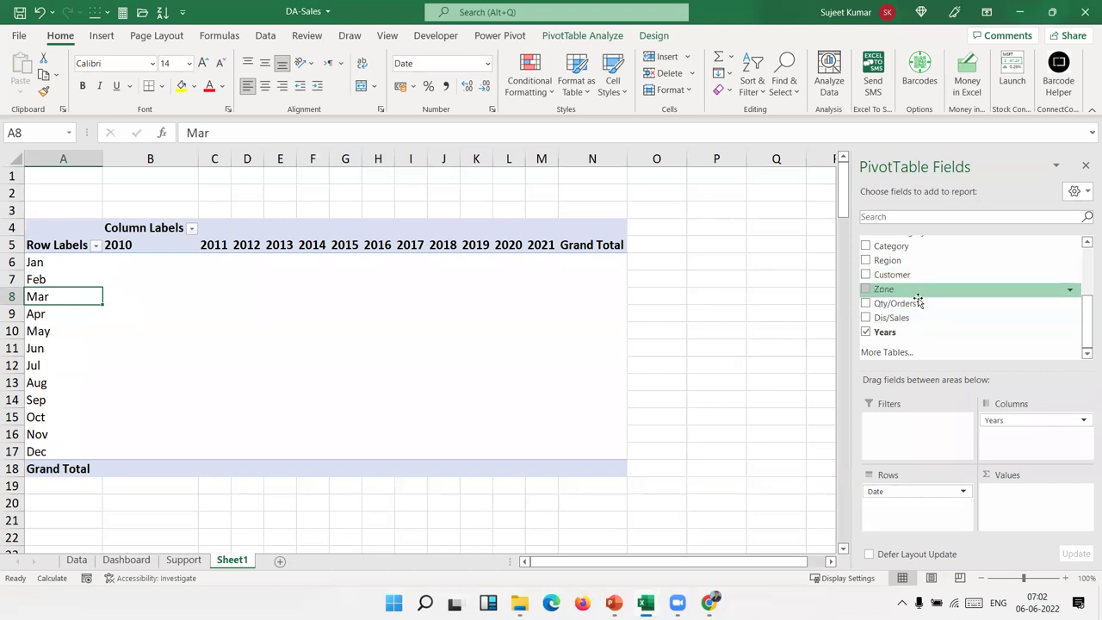
scroll(920, 304, up, 3)
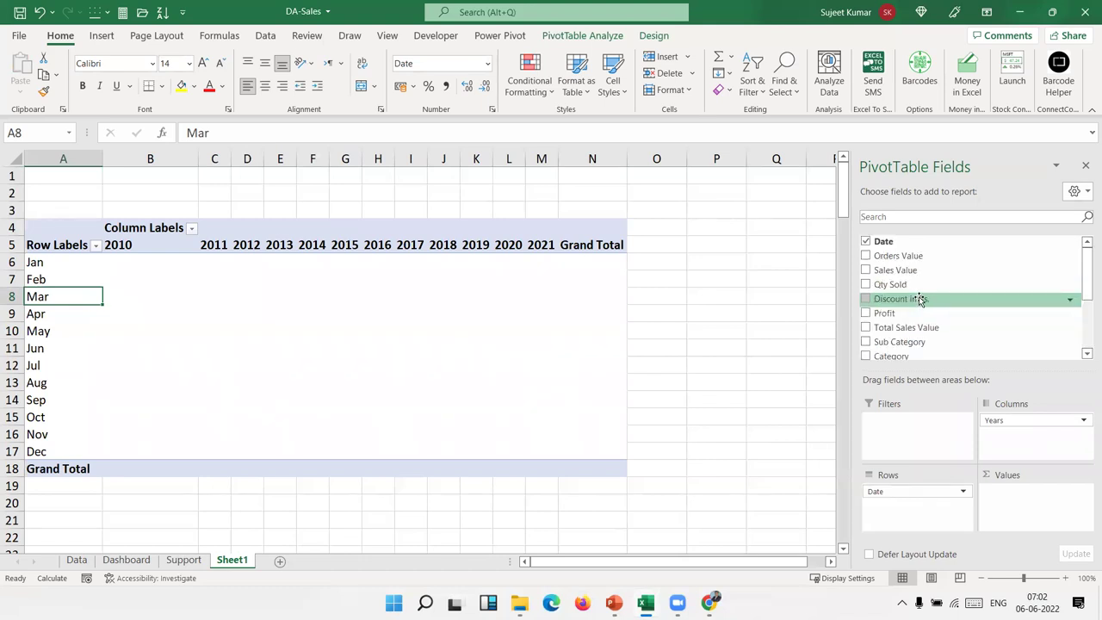
drag(900, 269, 1028, 515)
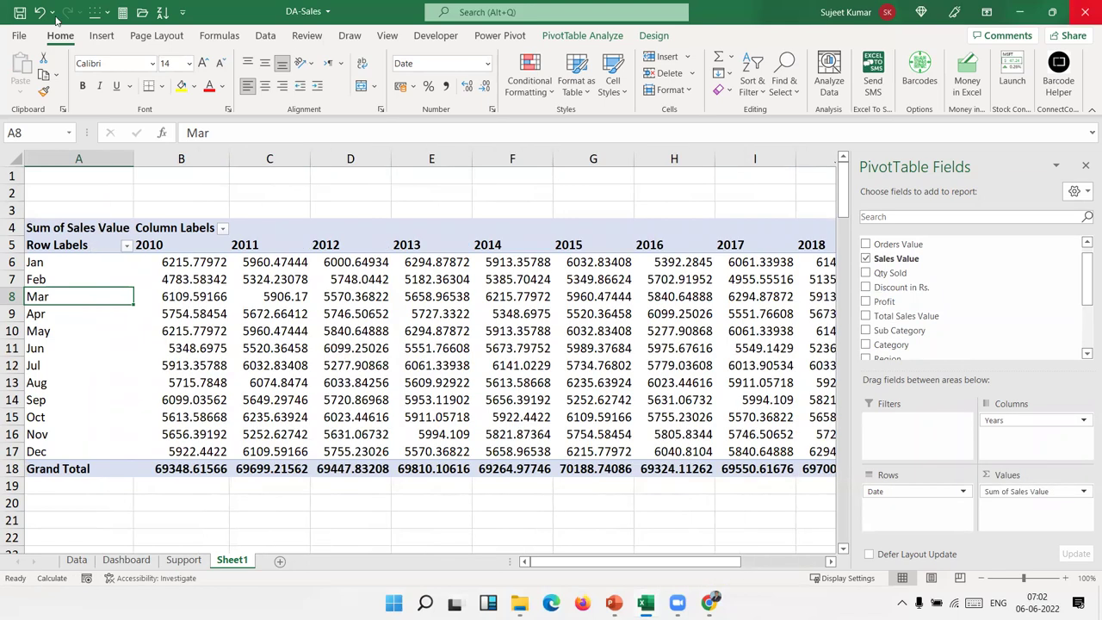
Insert a stacked column chart from the pivot and switch row/column so years form the axis
click(101, 36)
click(515, 57)
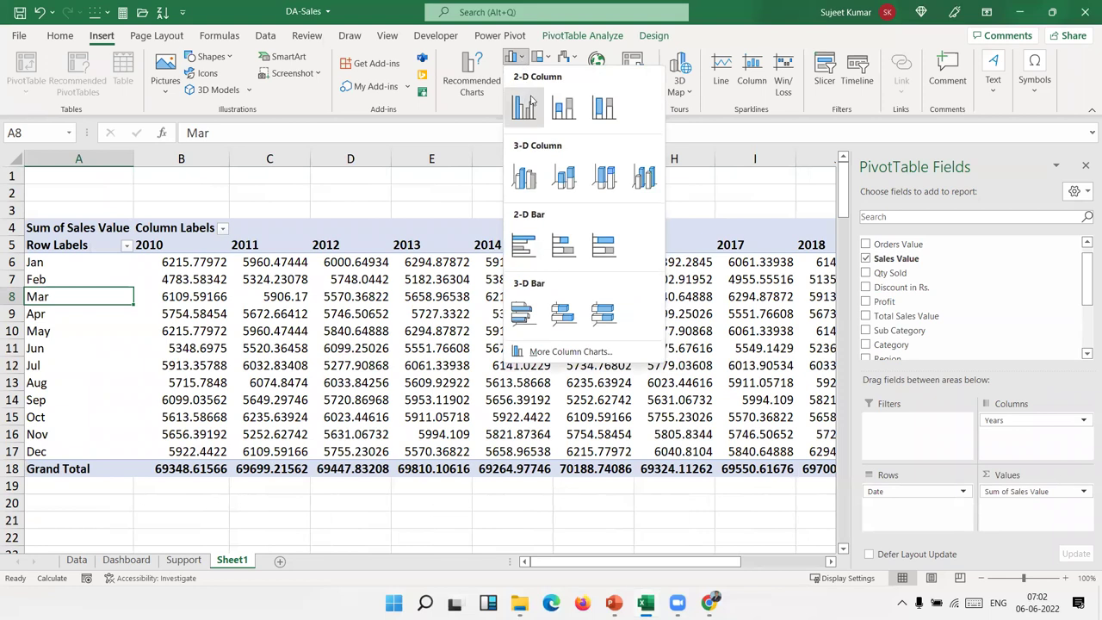
click(564, 110)
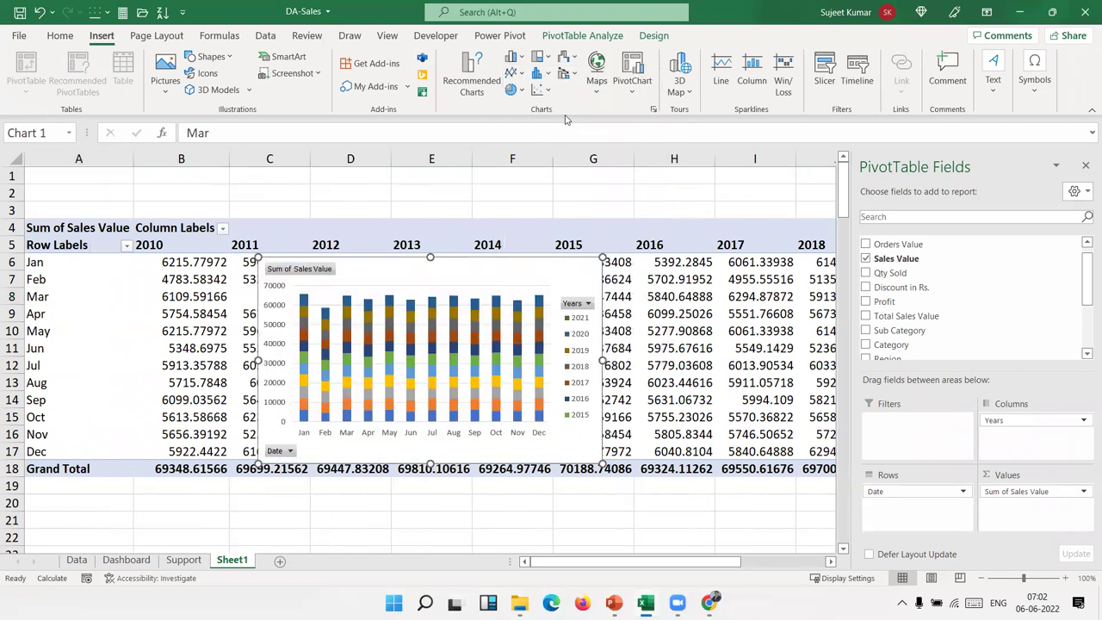
click(581, 413)
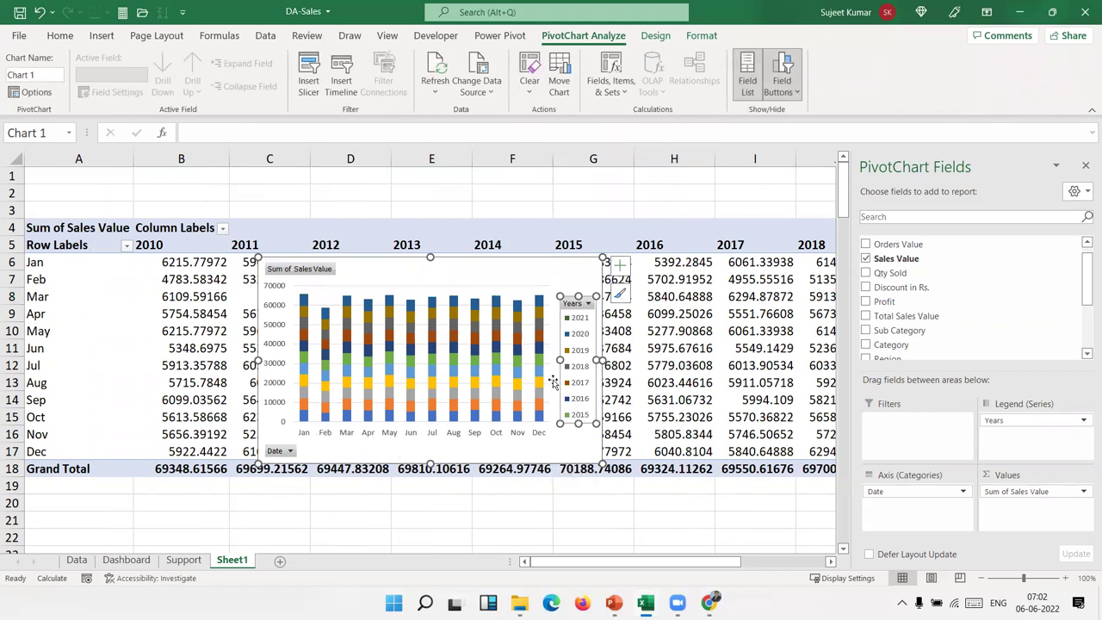
click(668, 38)
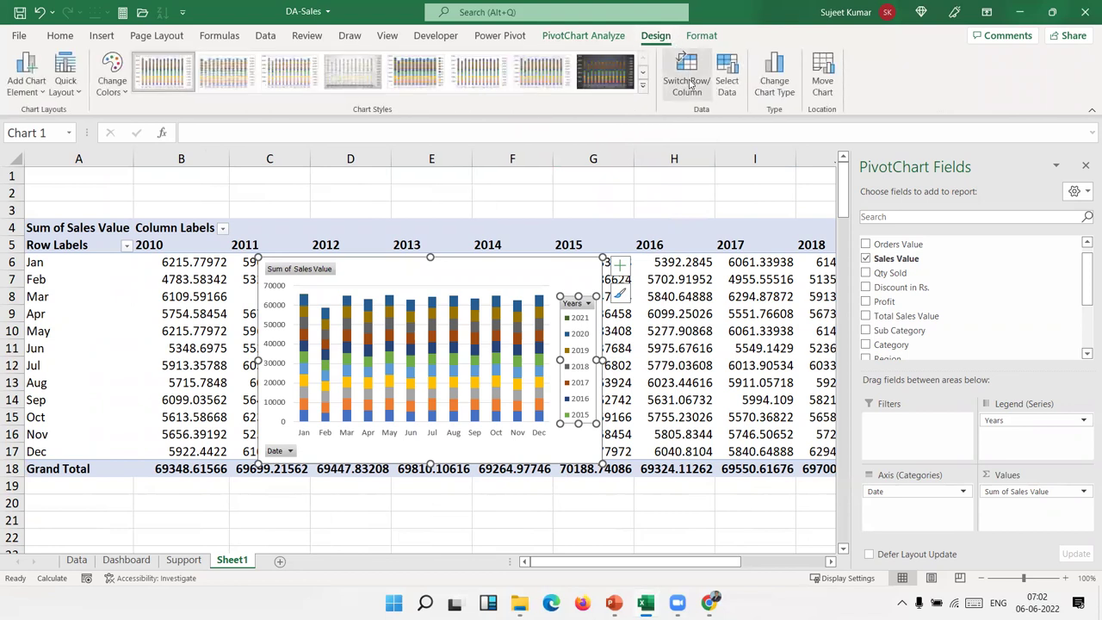
click(689, 84)
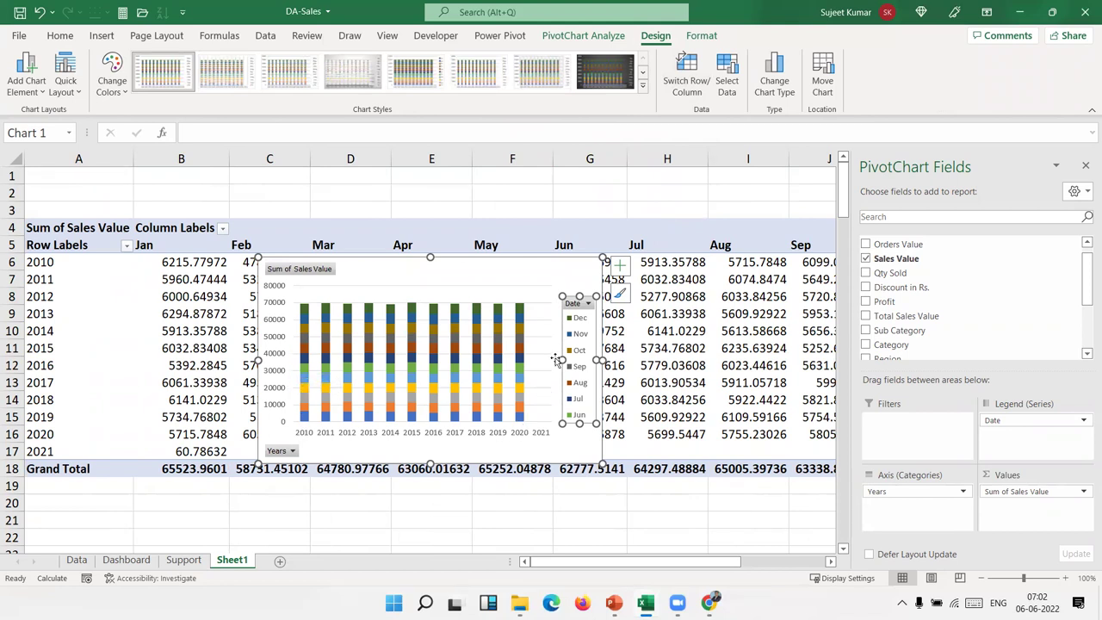
Hide the chart legend, delete the vertical value axis, and hide all field buttons
click(583, 304)
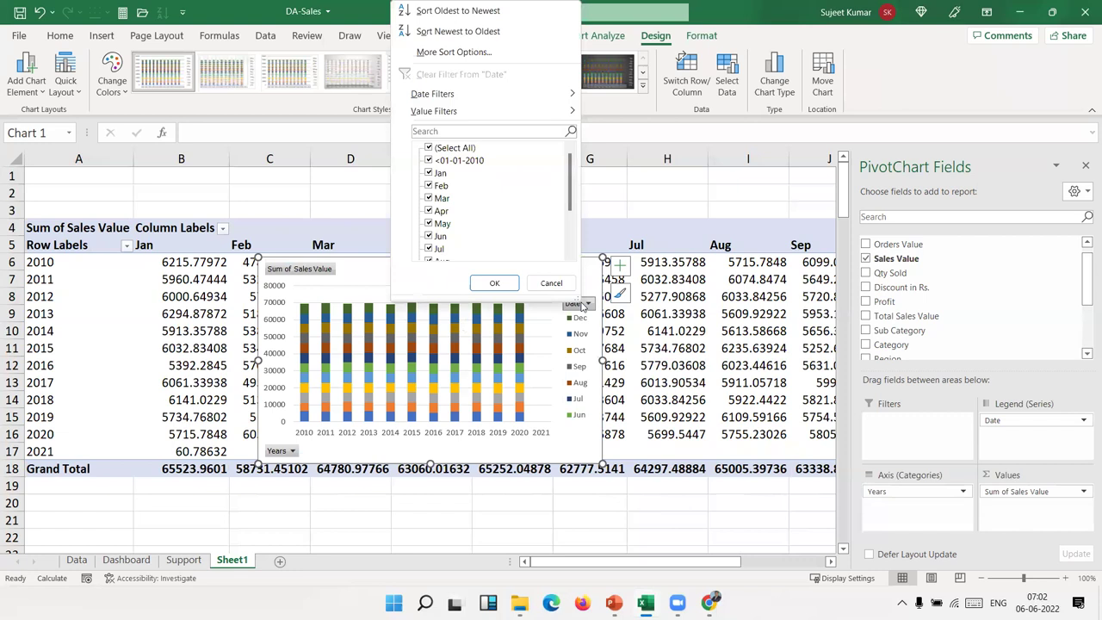
click(620, 267)
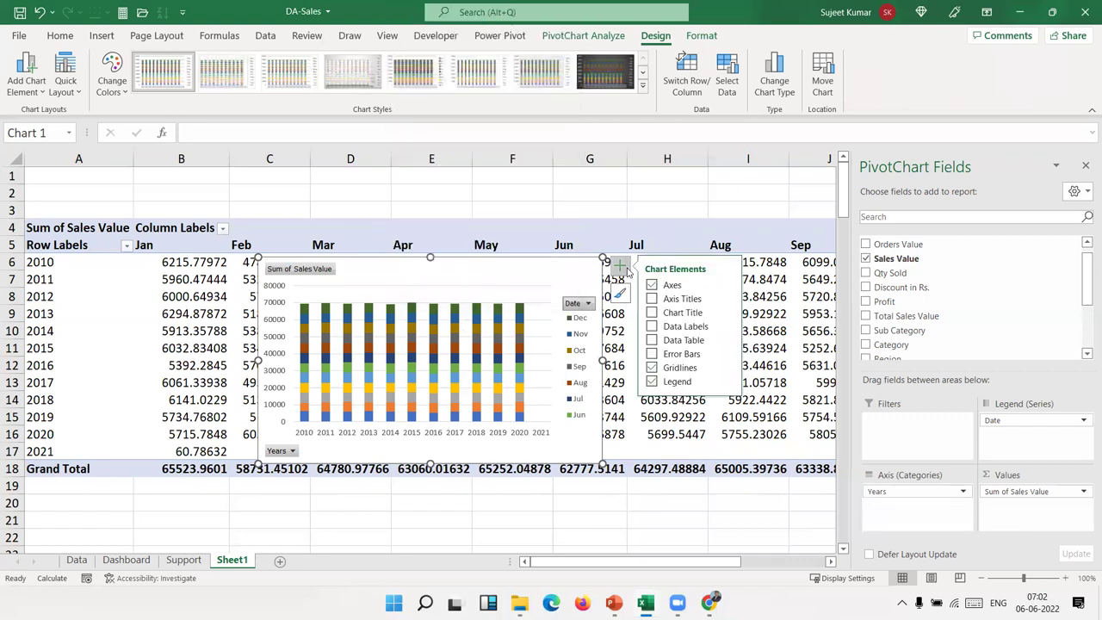
click(652, 381)
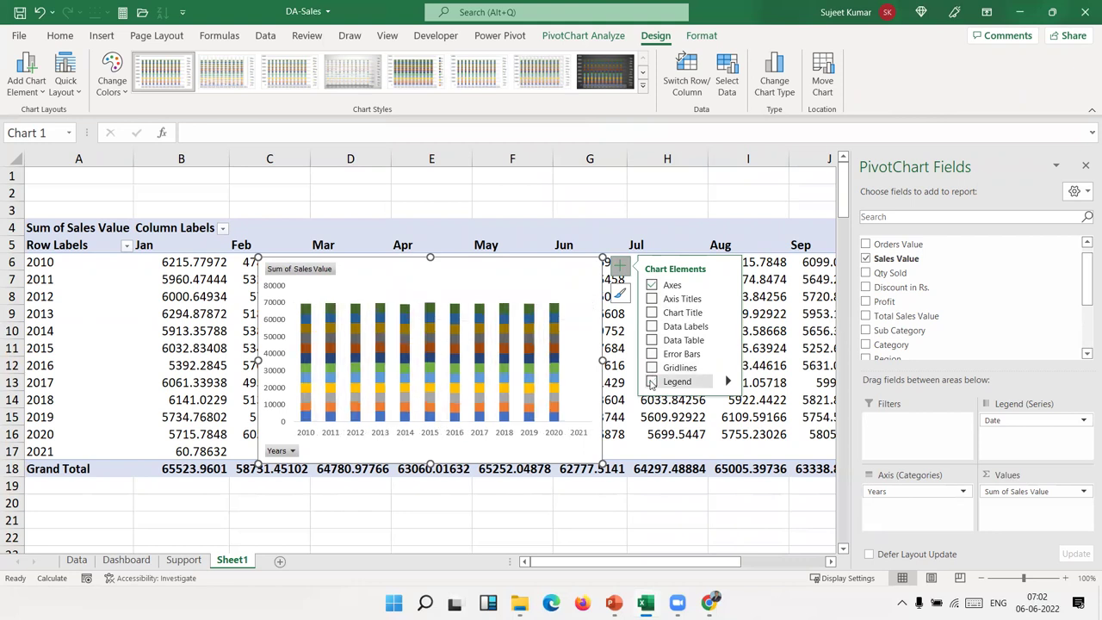
click(275, 341)
key(Delete)
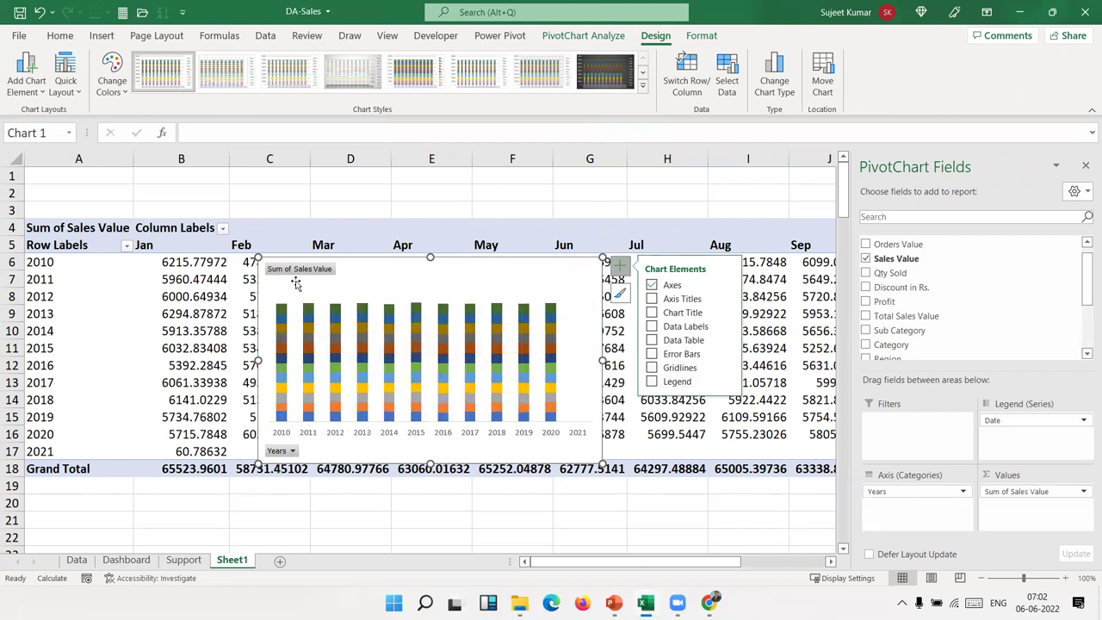
right_click(299, 274)
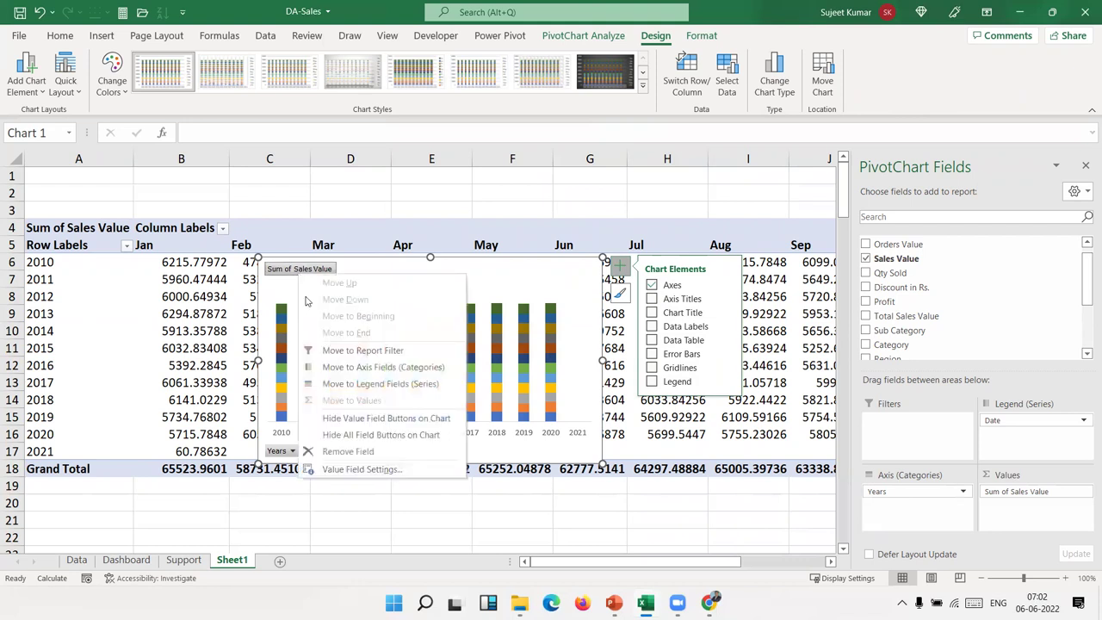
click(347, 435)
Reduce the series gap width to 80% so the columns widen
click(367, 361)
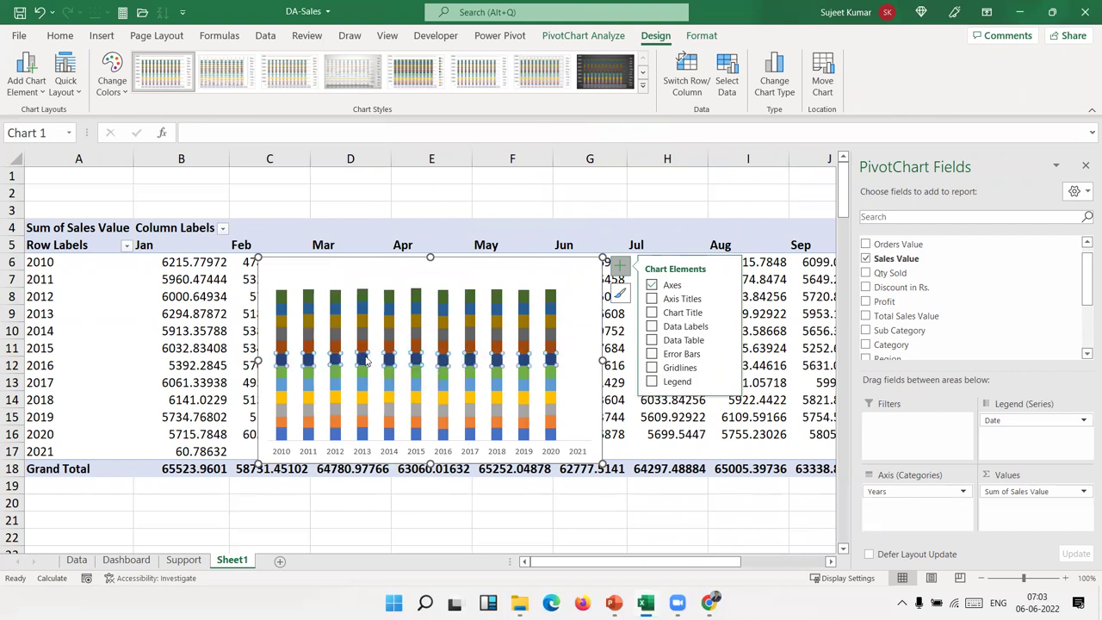
click(284, 293)
right_click(283, 294)
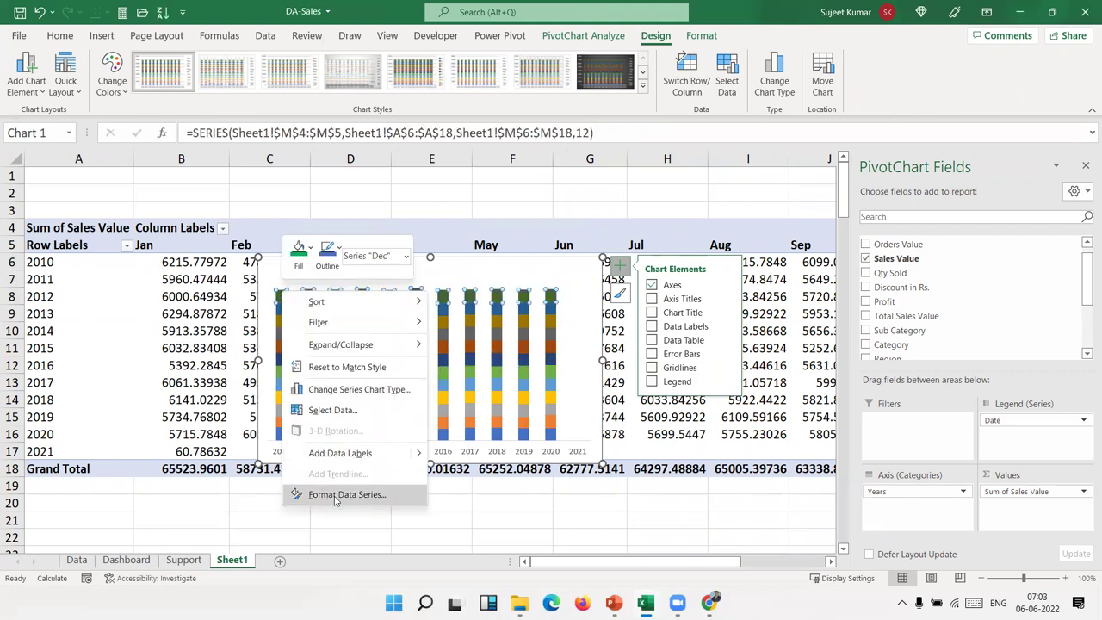
key(Escape)
click(275, 450)
click(280, 422)
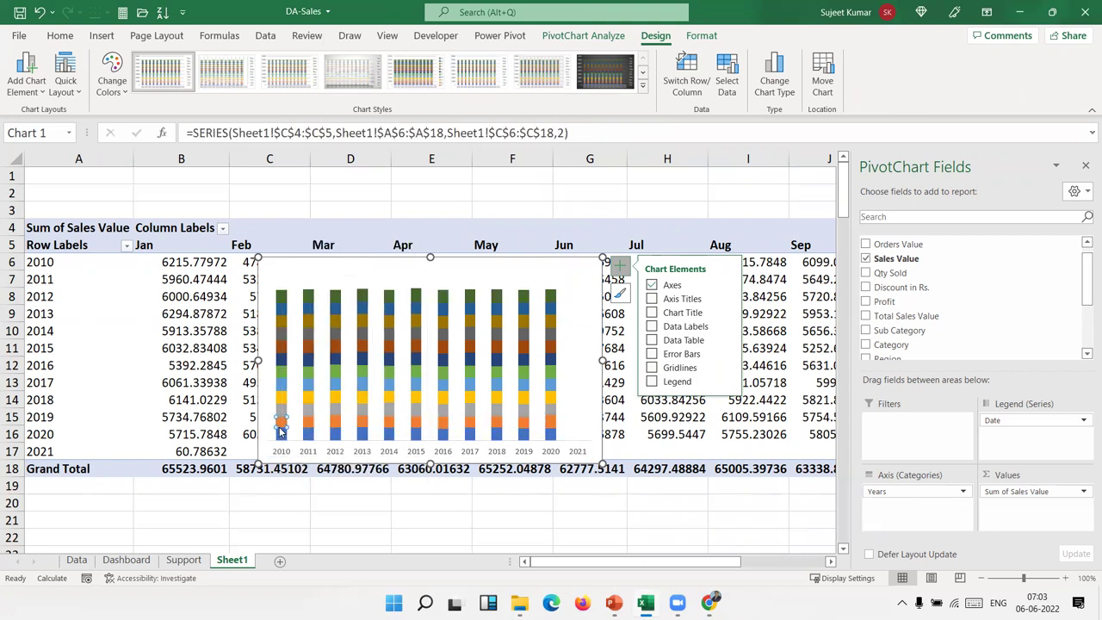
click(281, 433)
right_click(280, 433)
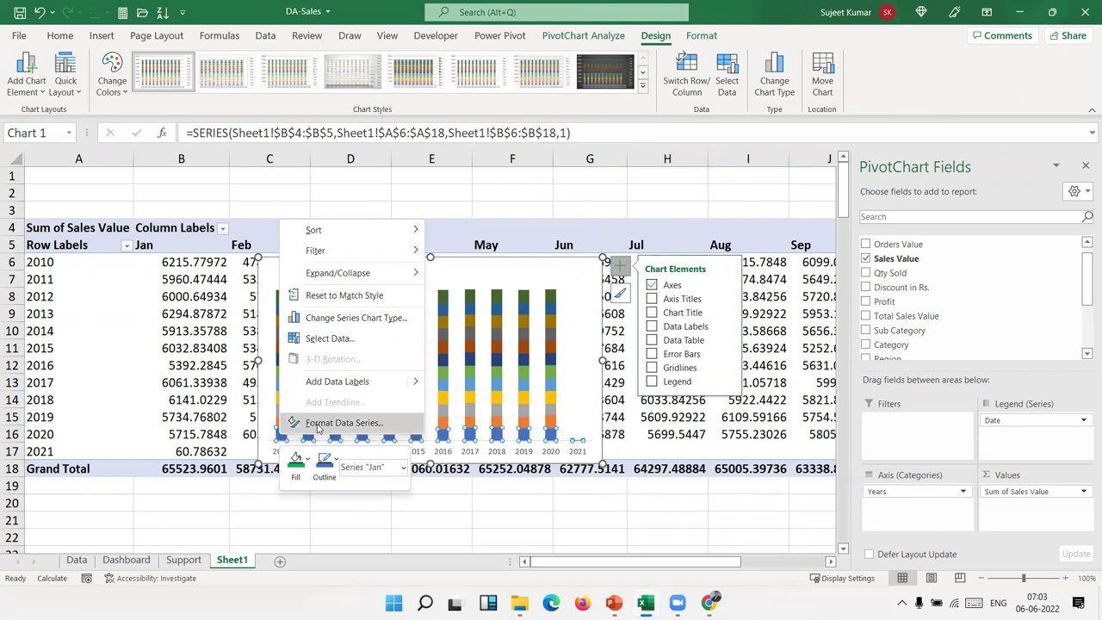
click(327, 422)
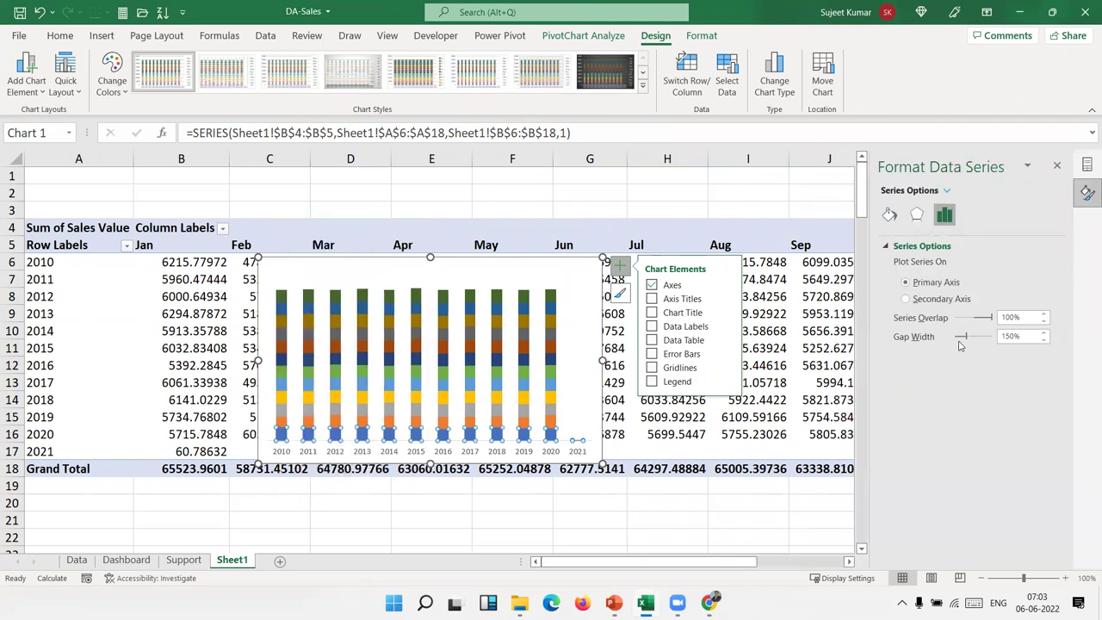
drag(963, 336, 993, 321)
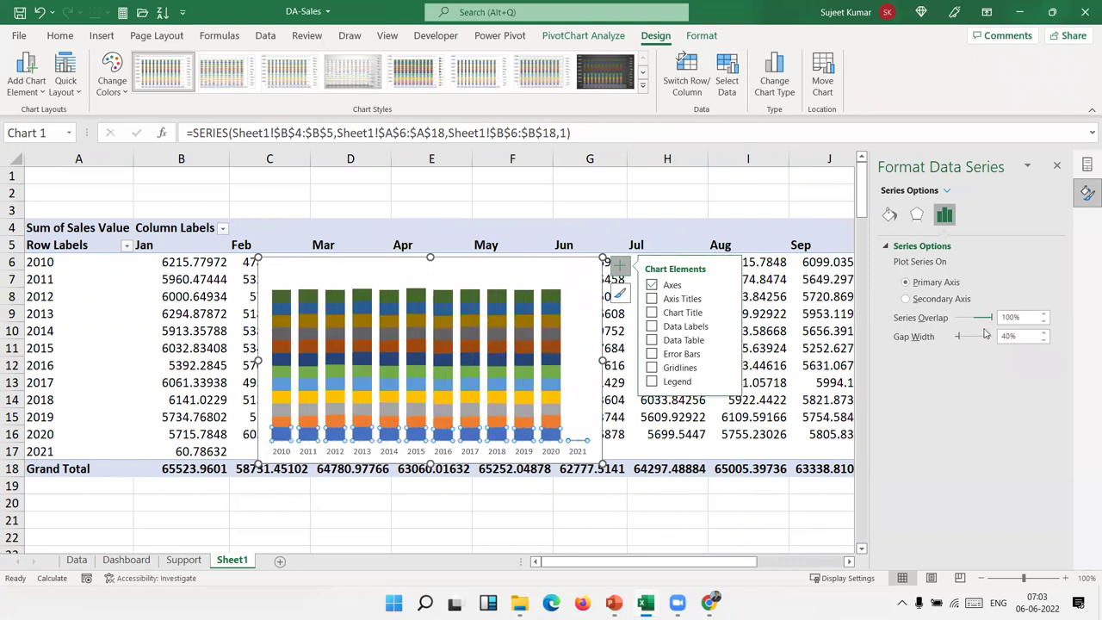
Select the whole chart and remove it from Sheet1
click(532, 277)
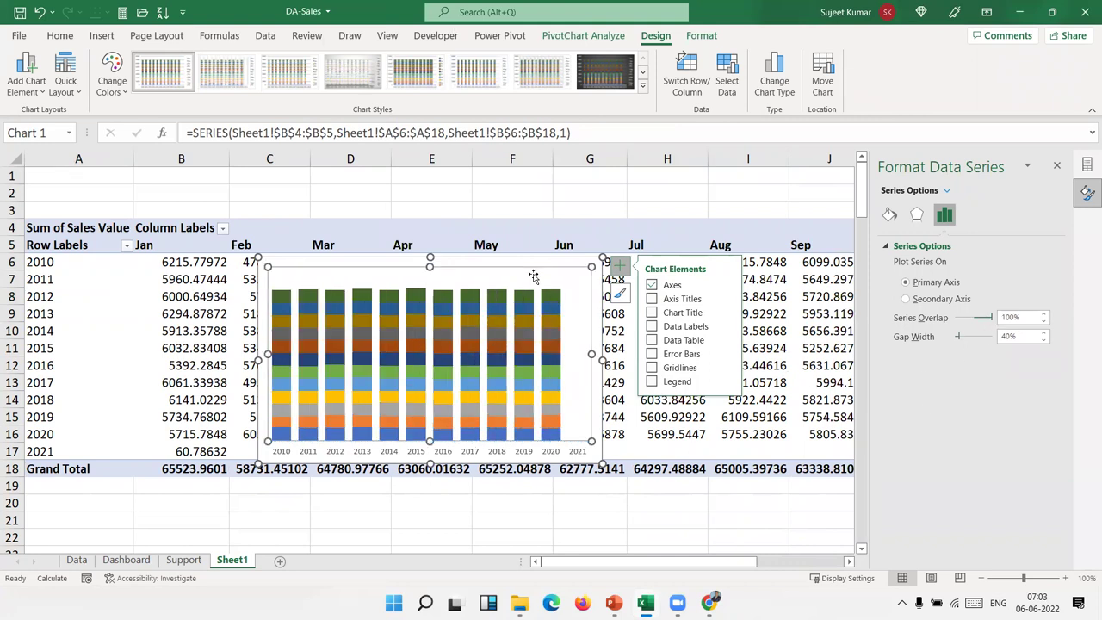
click(596, 454)
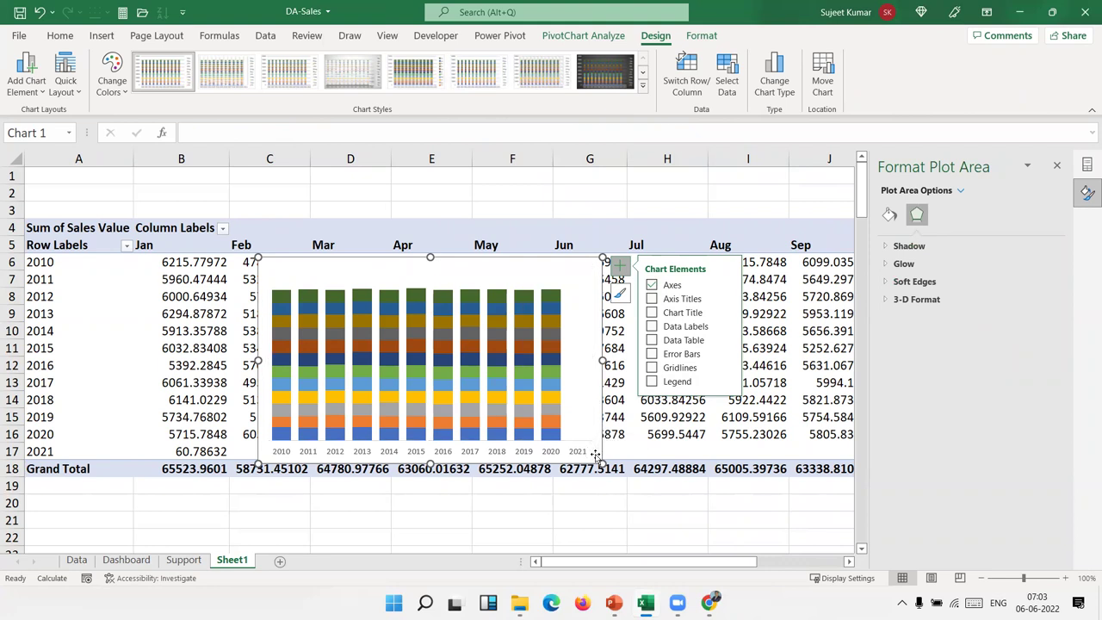
key(Delete)
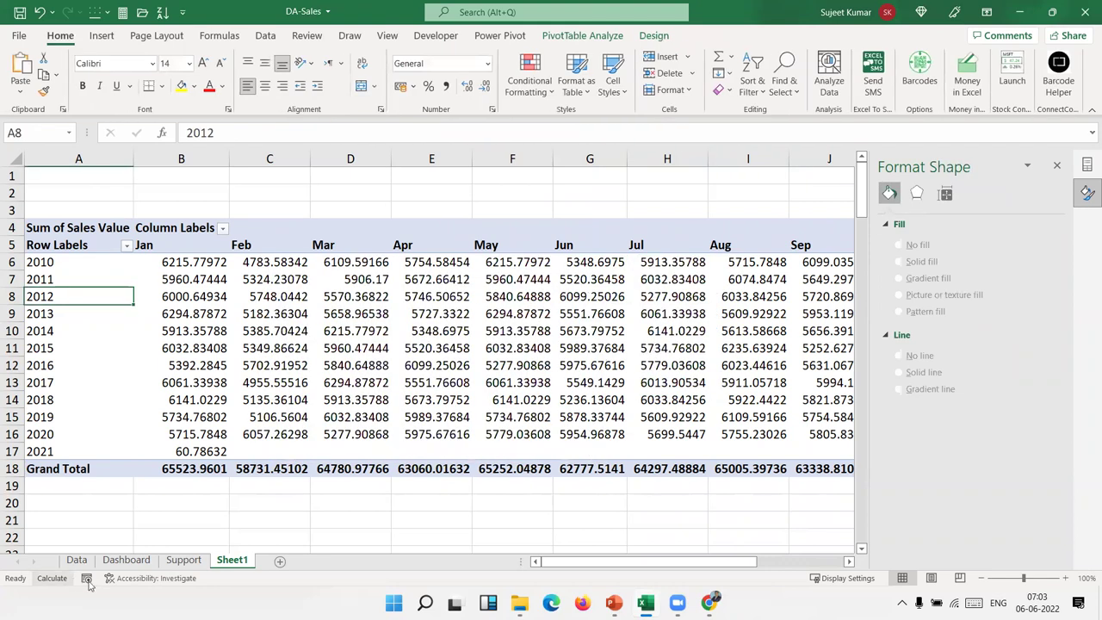
Paste the chart at cell I24 on the Dashboard and drag it beside the Profit Share chart
click(125, 560)
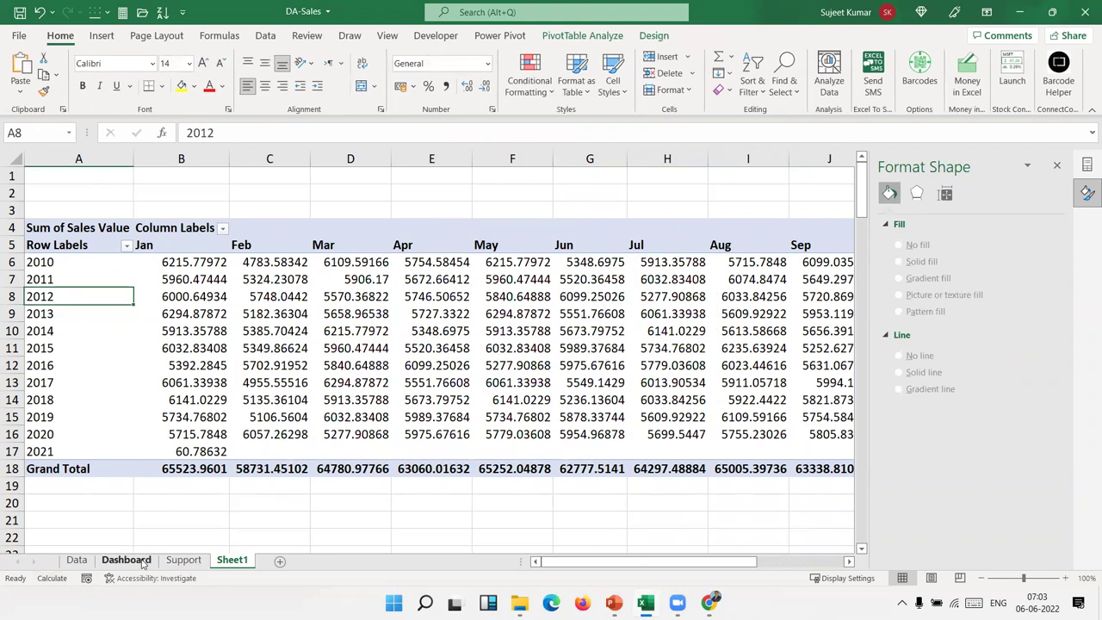
click(288, 220)
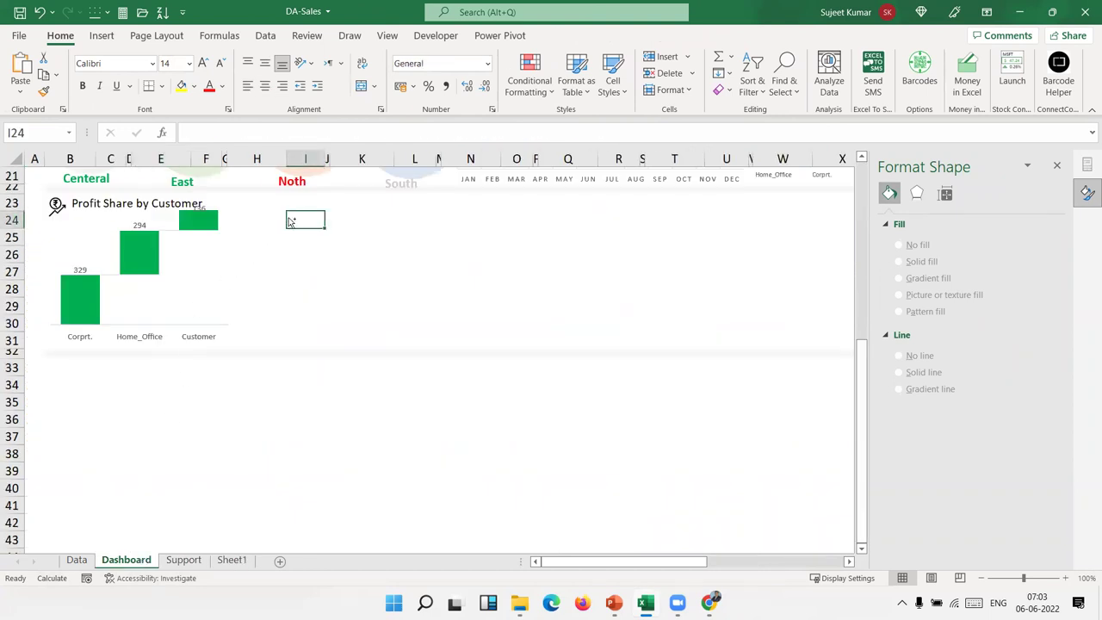
key(ctrl+v)
drag(289, 221, 233, 203)
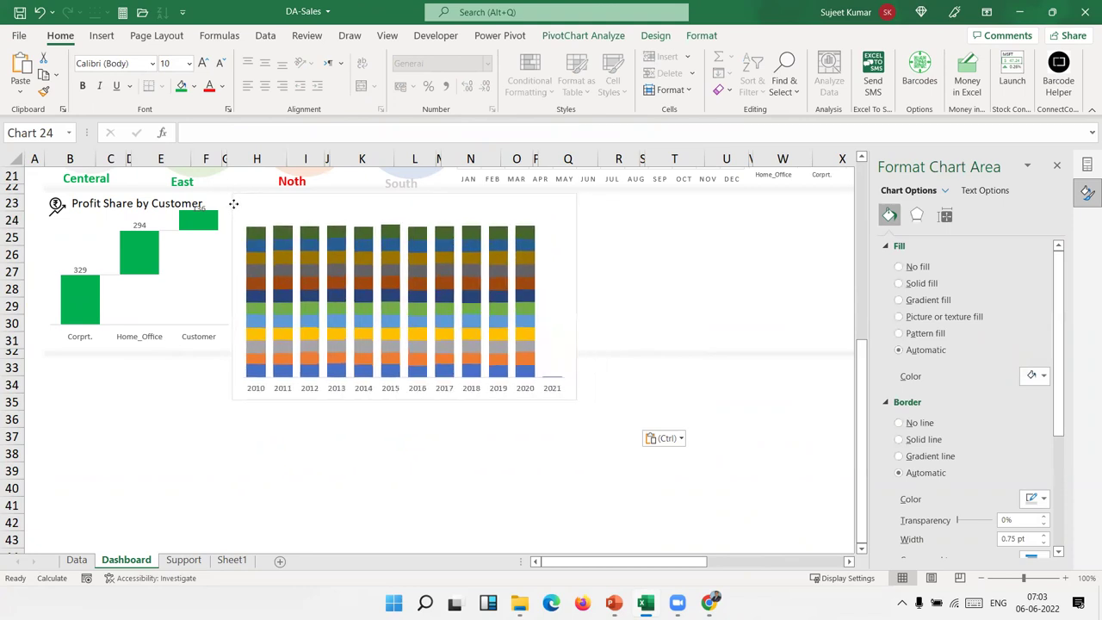
Give the chart no border and no fill, and resize it to fit the dashboard row
click(899, 423)
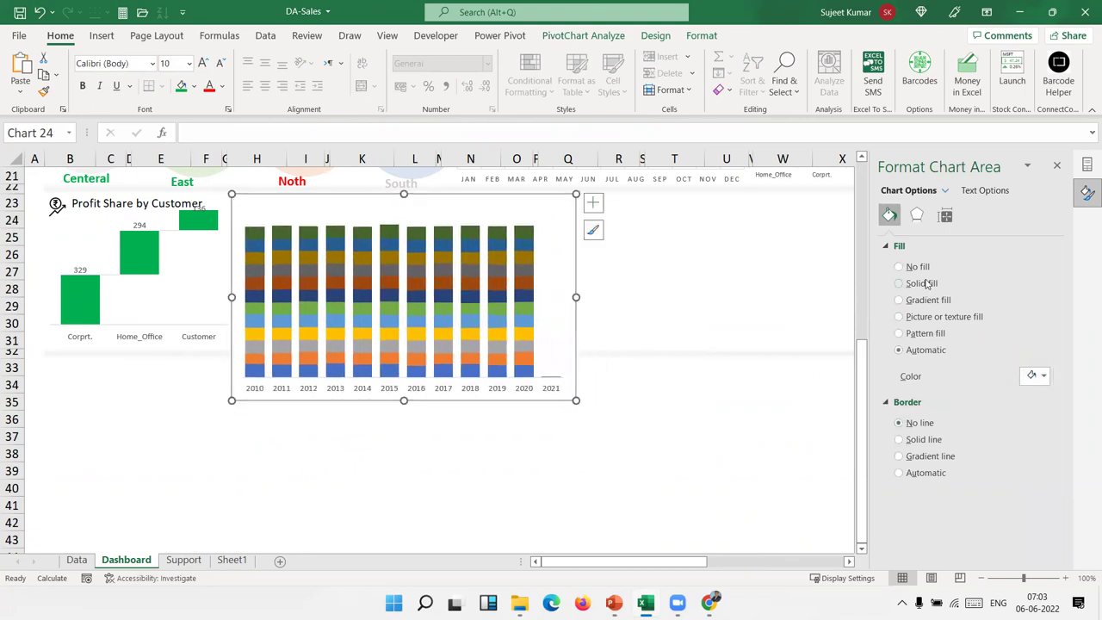
click(899, 267)
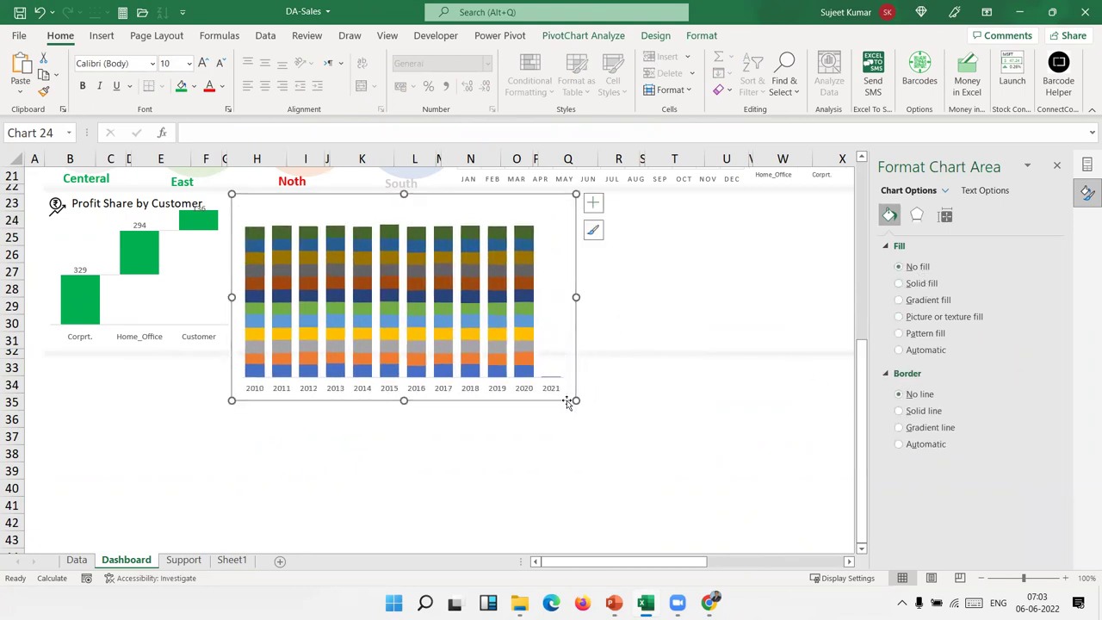
mouse_move(576, 400)
mouse_down()
mouse_move(533, 331)
mouse_move(536, 346)
mouse_up()
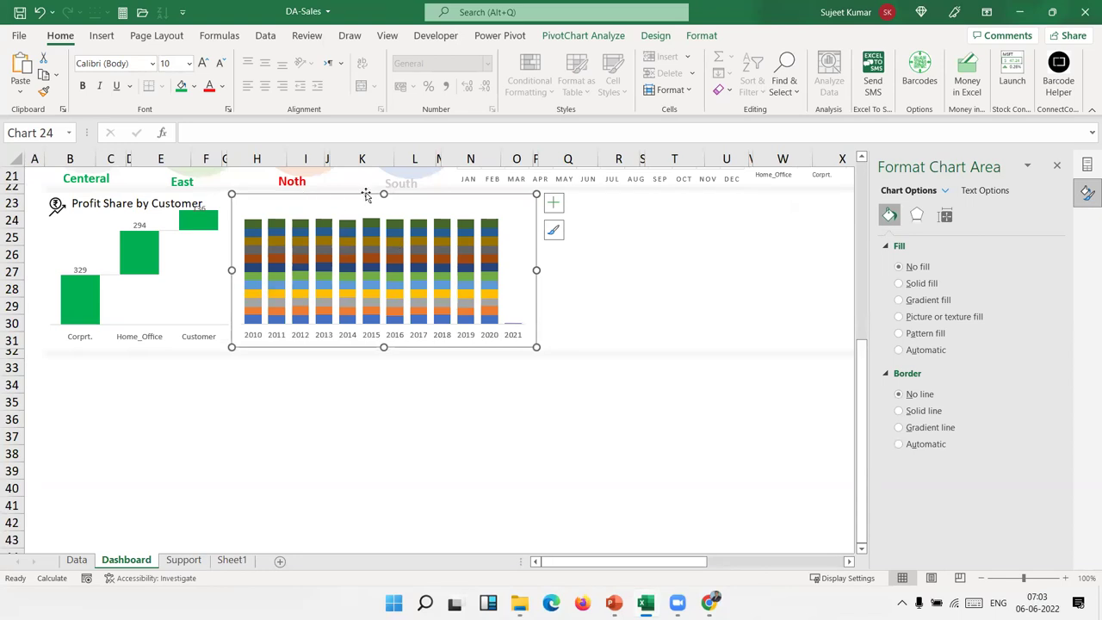
Deselect the chart and move the cell selection to H23 above it
drag(382, 193, 383, 193)
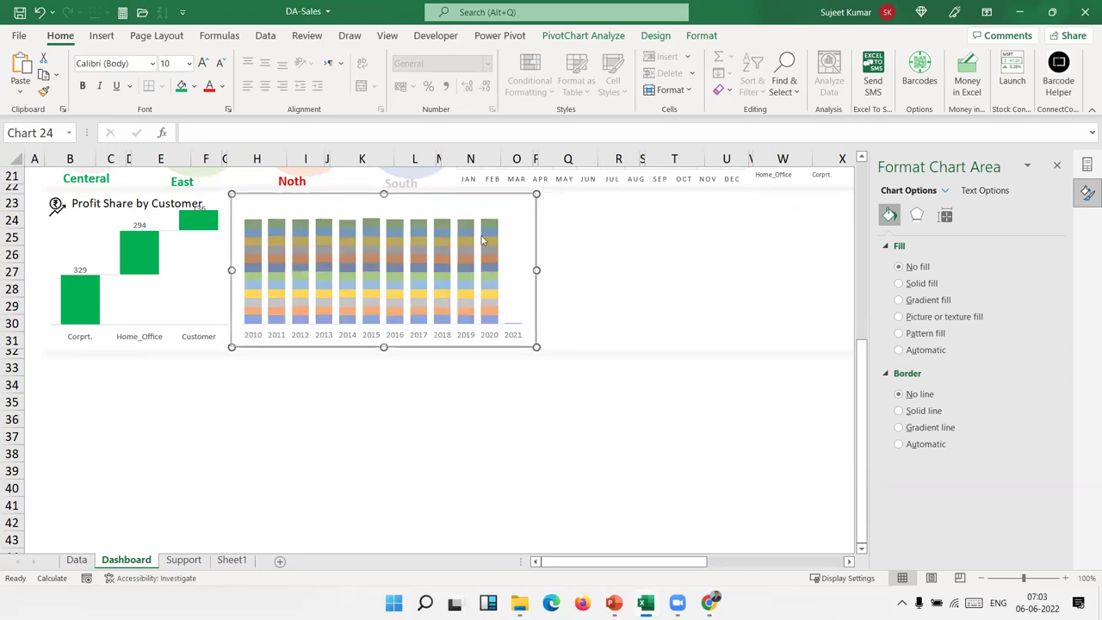
click(590, 284)
click(548, 234)
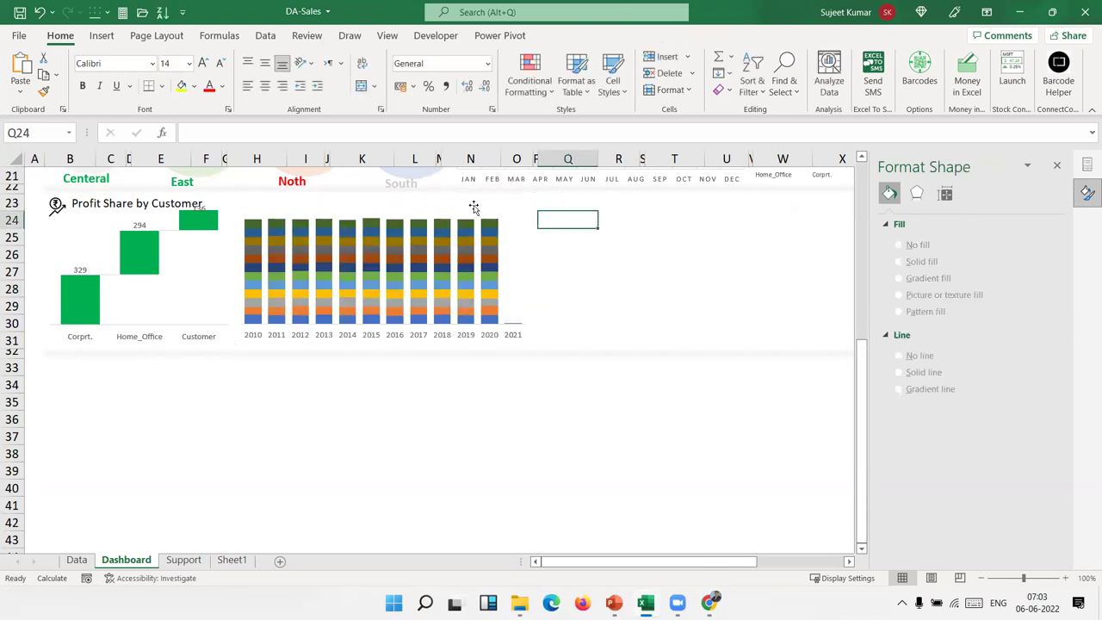
key(Left)
key(Left)
key(Left)
key(Left)
key(Left)
key(Up)
key(Up)
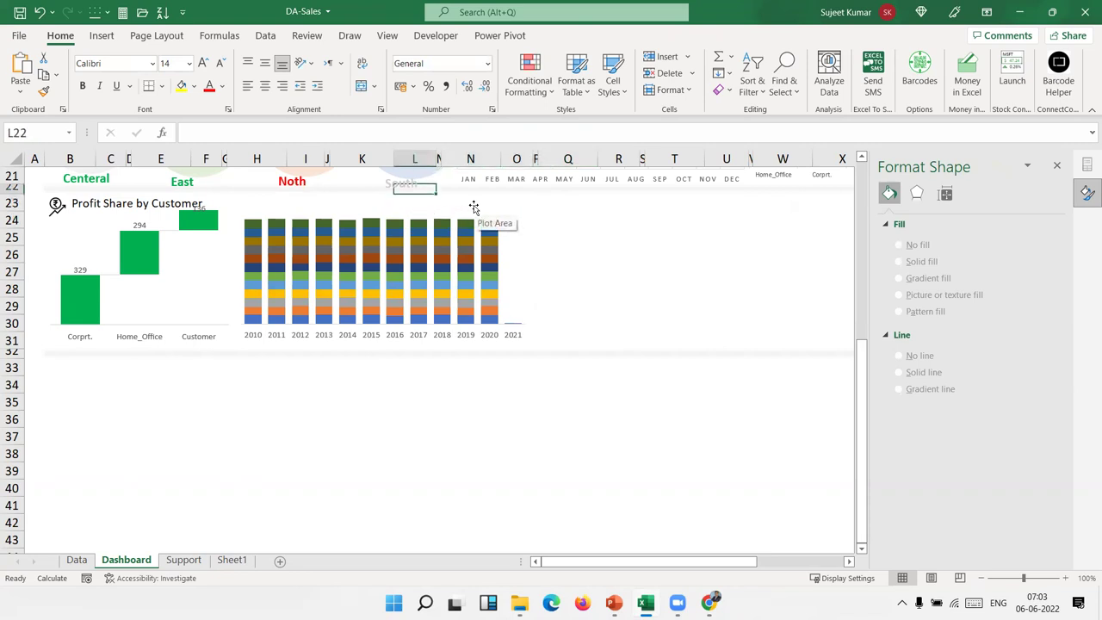
key(Left)
key(Left)
key(Down)
key(Left)
key(Left)
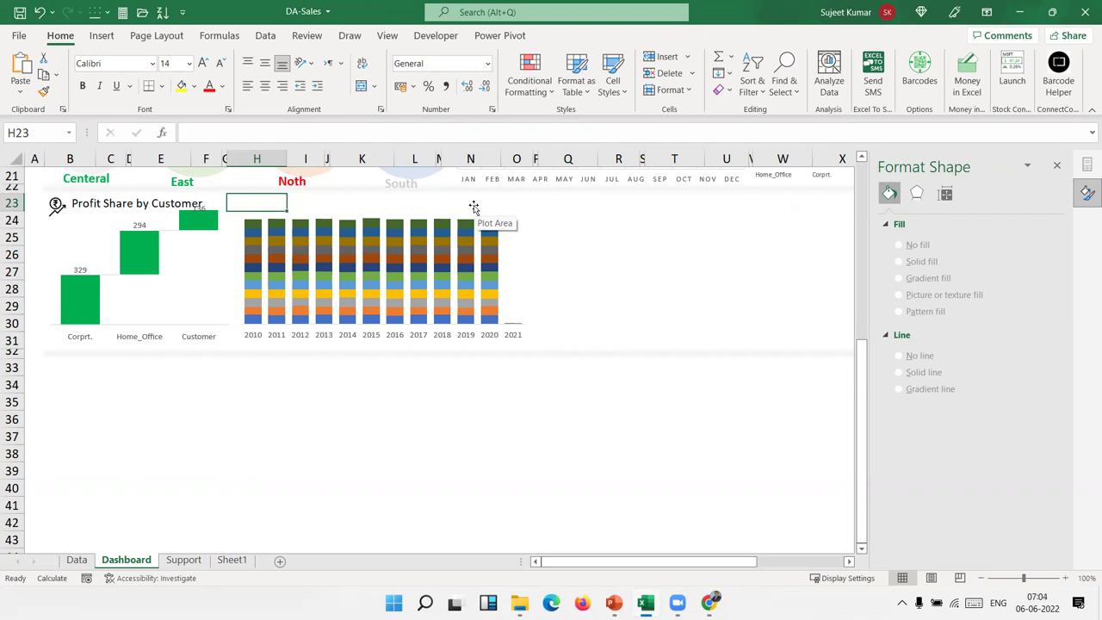
Enter 'Per Month Resionwise Sales Share' in H23 and close the Format Shape pane
text(Per Month)
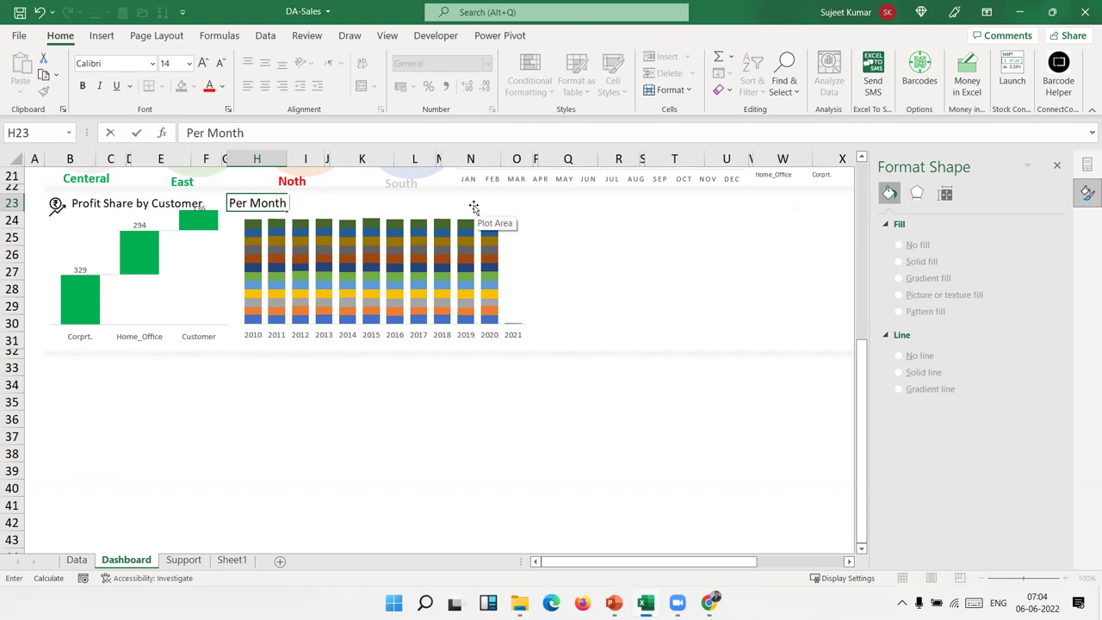
text( Resio)
text(n)
text(wise Sales Share)
key(Return)
key(Up)
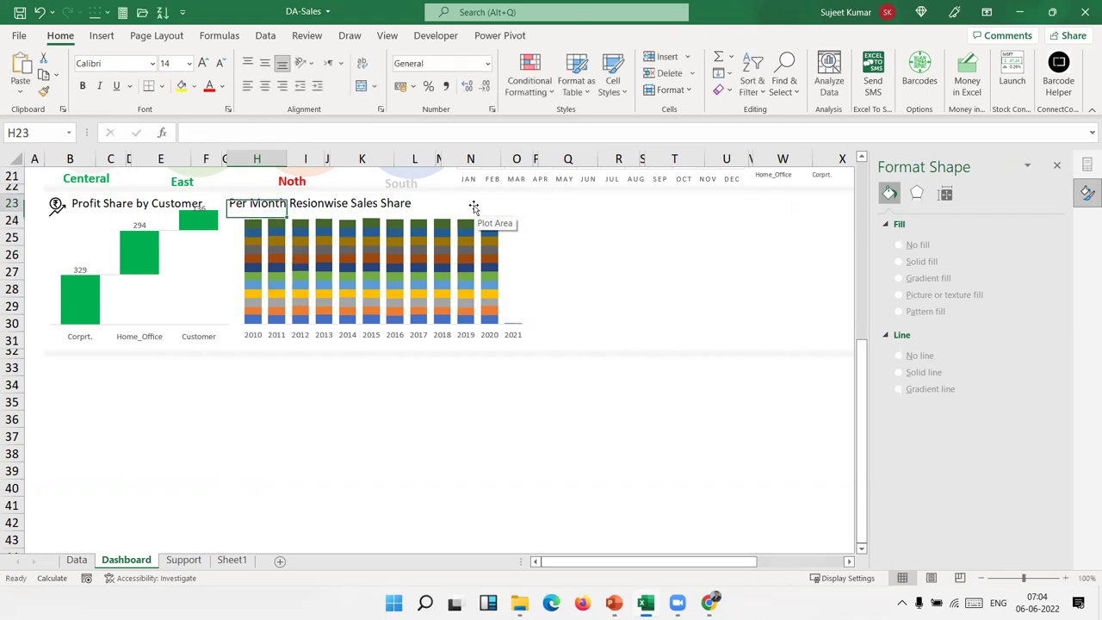
click(675, 314)
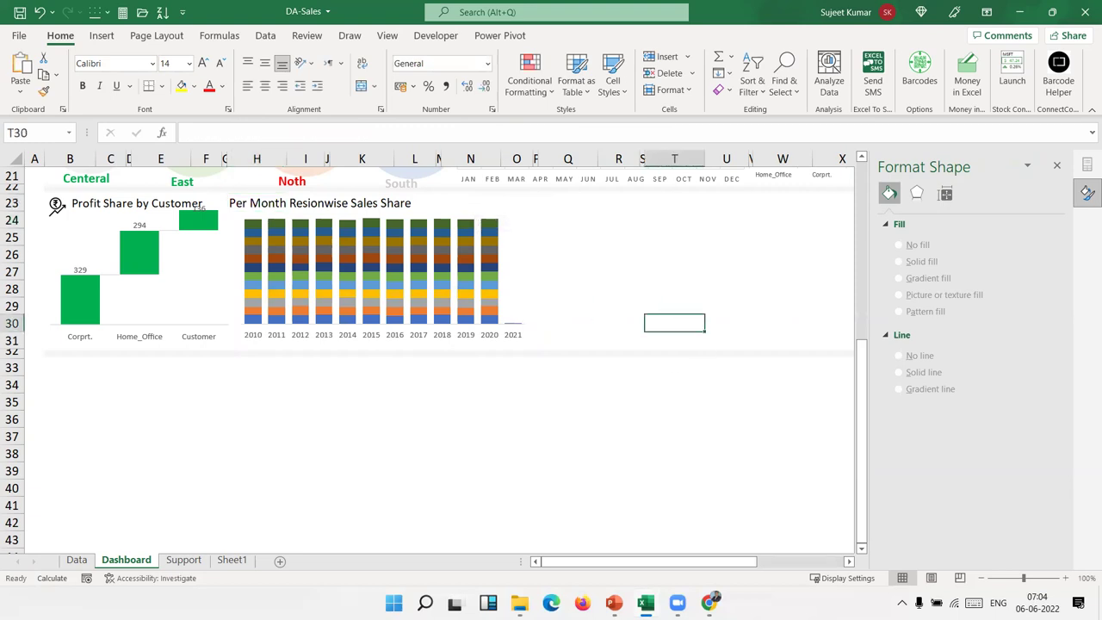
click(1057, 165)
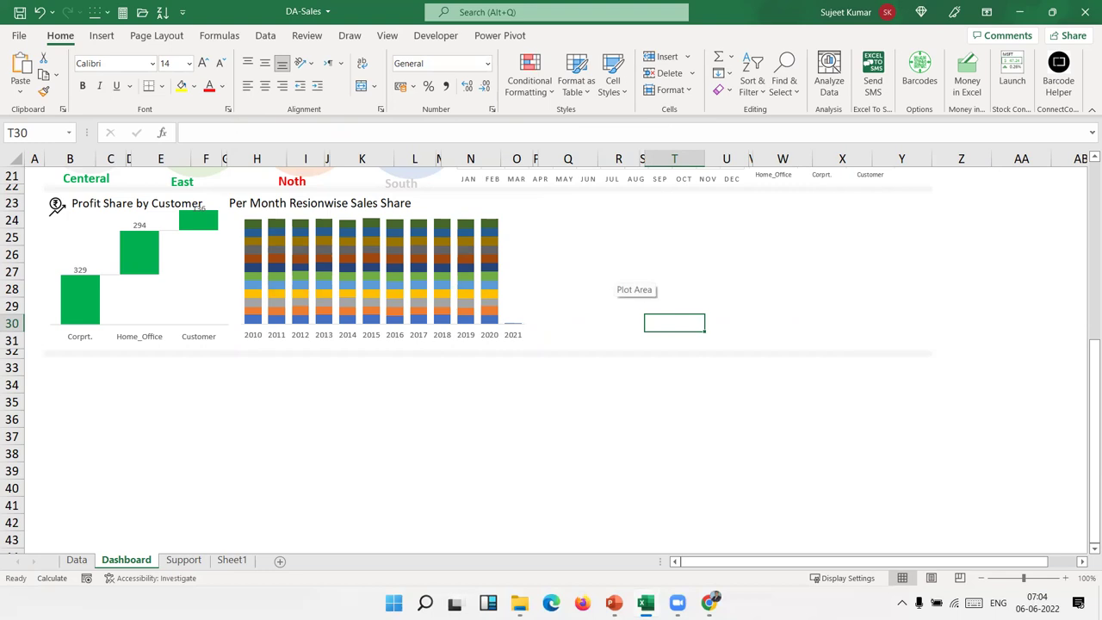
Compare Sheet1 with the Support sheet, checking the 2010 monthly order-count pivot
click(176, 560)
click(225, 560)
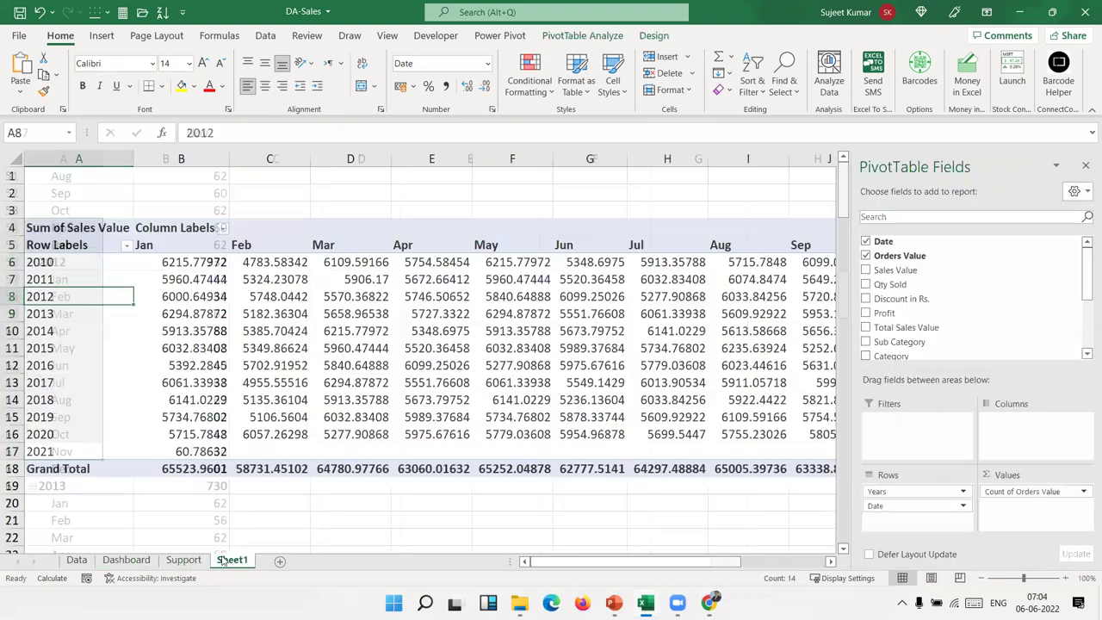
click(183, 559)
scroll(123, 447, down, 7)
scroll(123, 449, up, 7)
scroll(123, 453, up, 10)
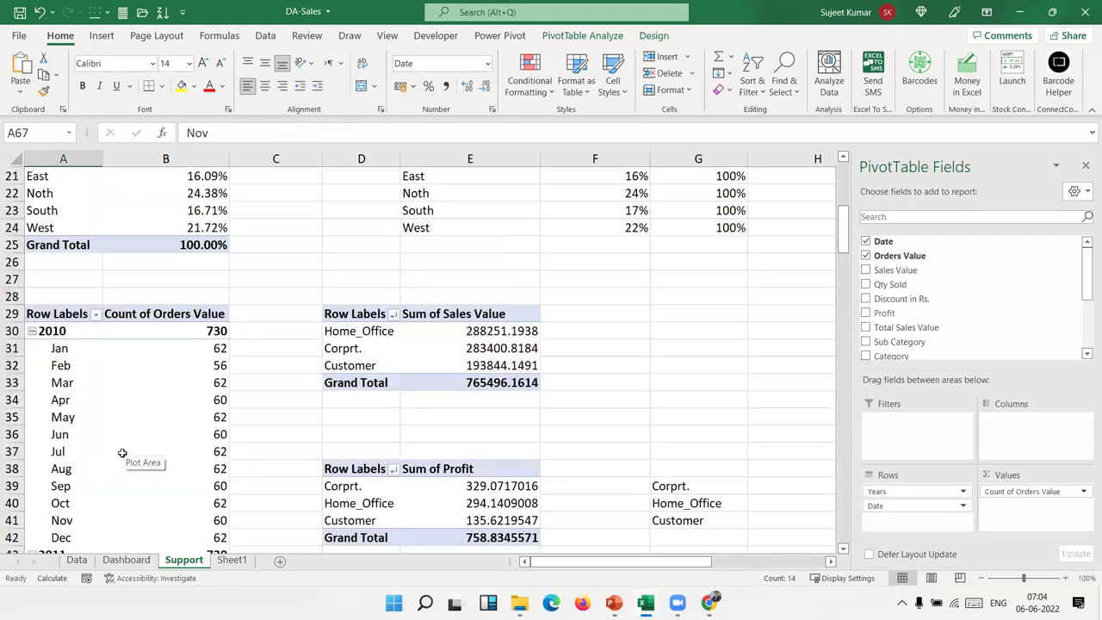
scroll(208, 411, down, 7)
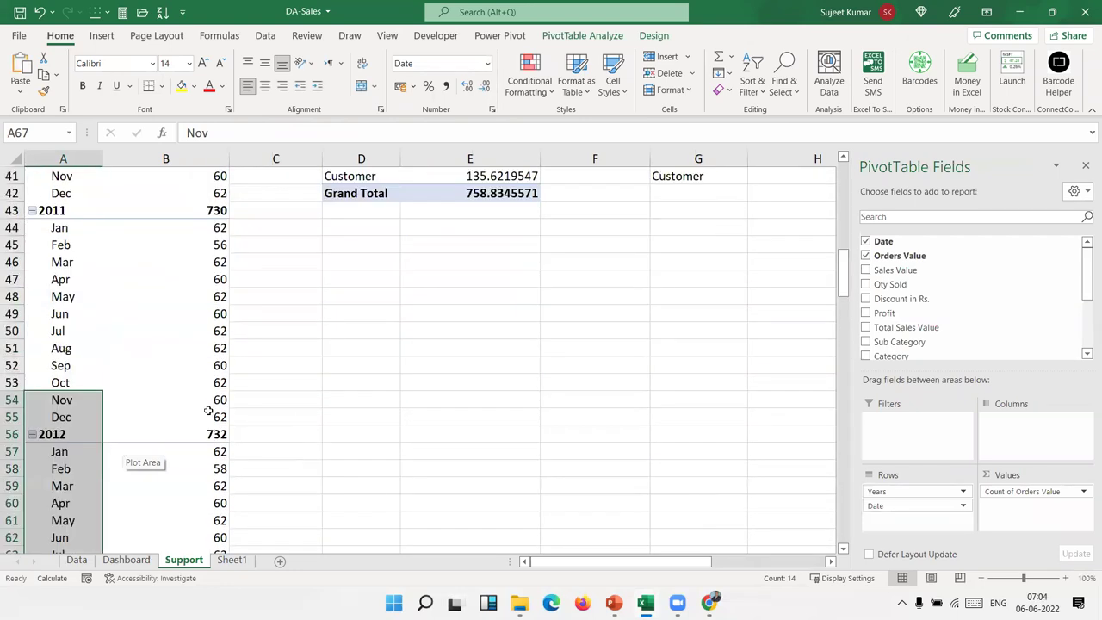
scroll(208, 412, up, 10)
scroll(207, 414, down, 3)
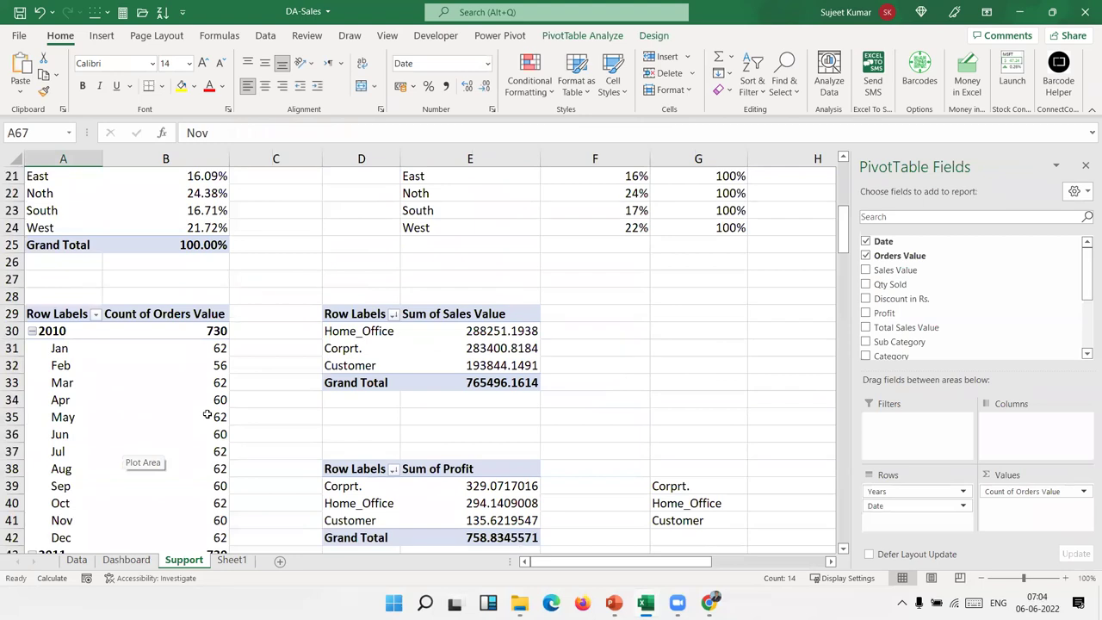
click(208, 414)
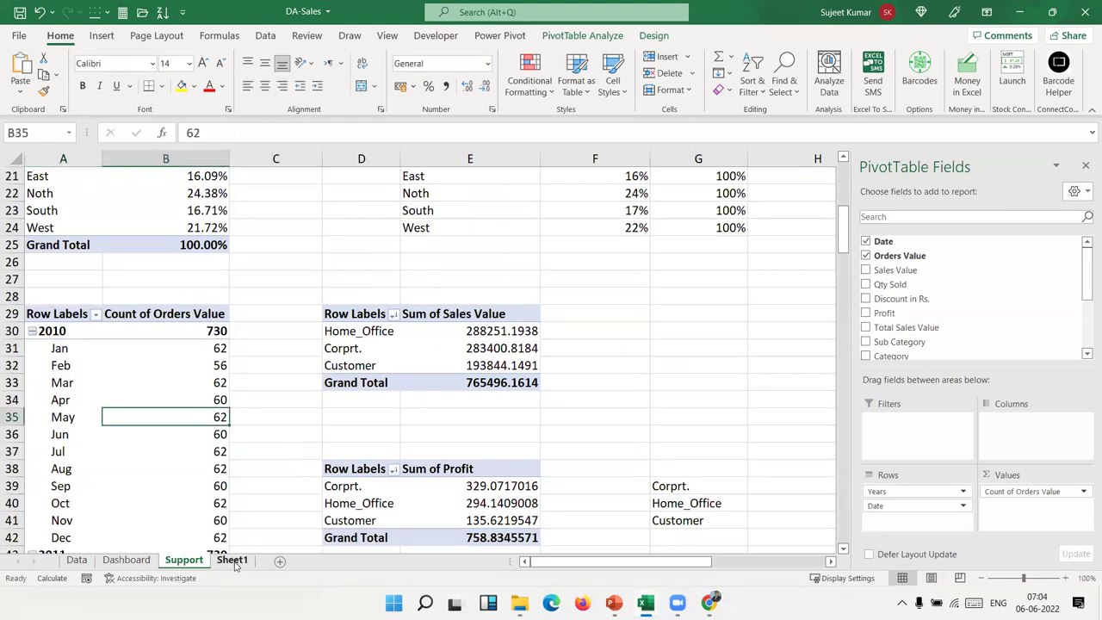
click(232, 560)
click(201, 562)
Scroll through the Support pivots, glance at the Dashboard, then return to Support
scroll(196, 463, down, 6)
scroll(195, 463, down, 4)
scroll(197, 464, down, 1)
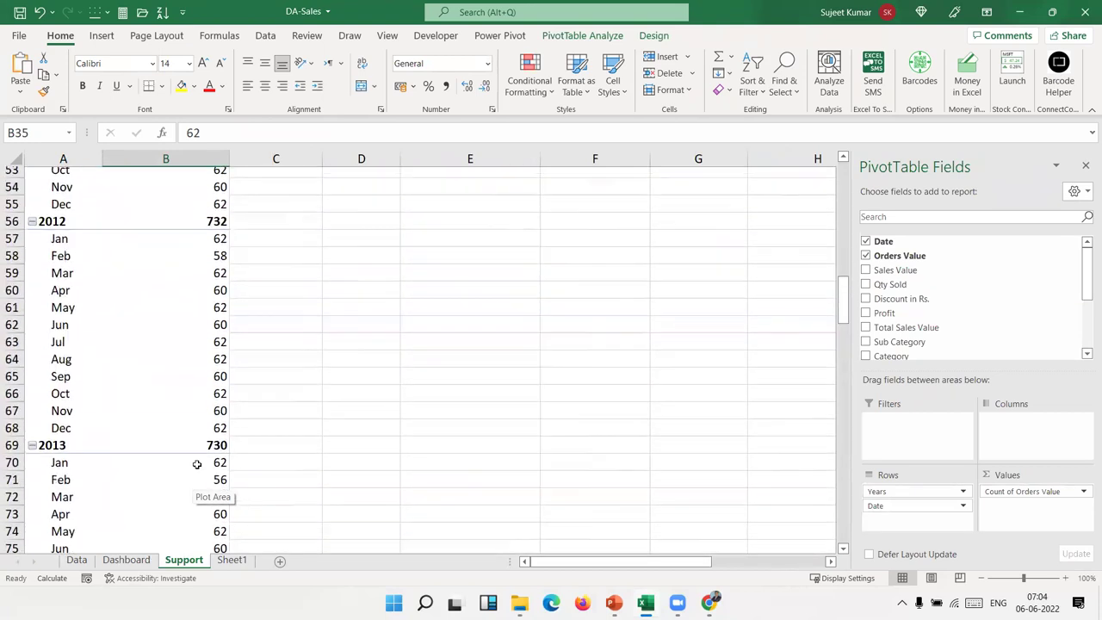
scroll(197, 464, up, 4)
scroll(196, 464, down, 3)
scroll(196, 464, up, 5)
scroll(196, 464, up, 1)
scroll(264, 463, up, 3)
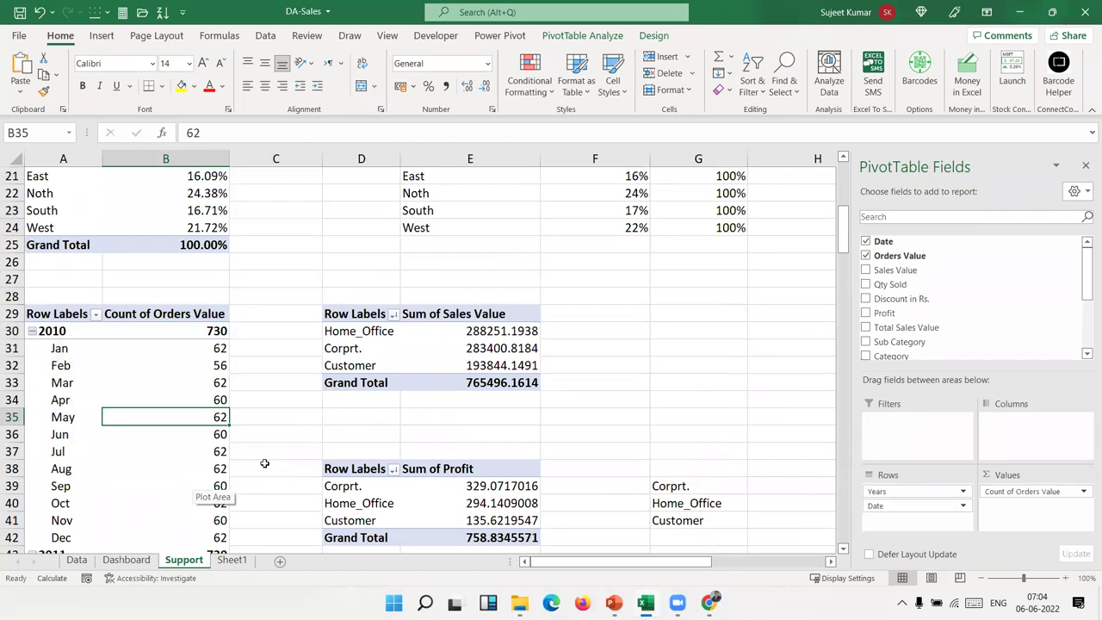
click(127, 561)
scroll(296, 504, up, 5)
scroll(297, 506, up, 2)
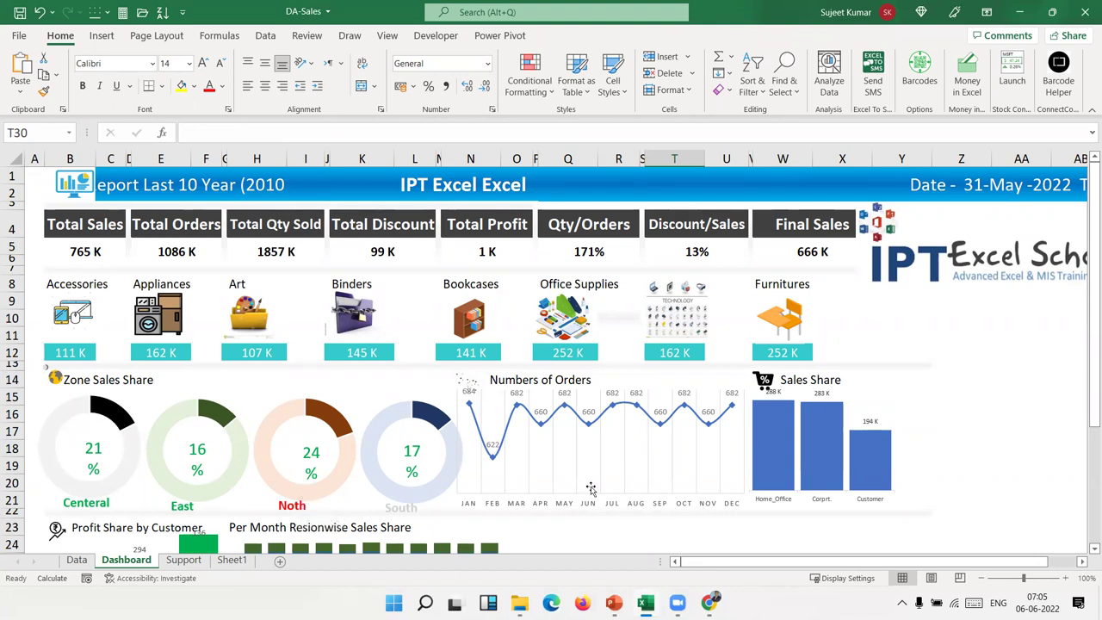
click(183, 560)
scroll(306, 534, down, 10)
scroll(307, 533, up, 3)
scroll(347, 337, up, 7)
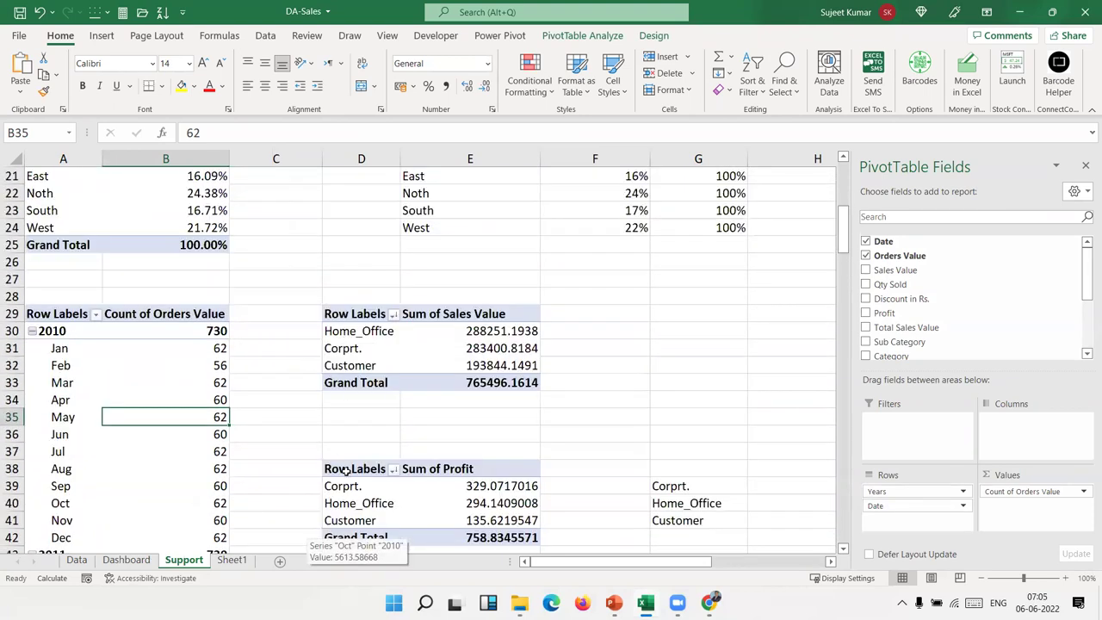
Copy the Sum of Profit customer pivot from Support into Sheet1 at cell A26
drag(343, 472, 482, 534)
key(ctrl+c)
click(231, 560)
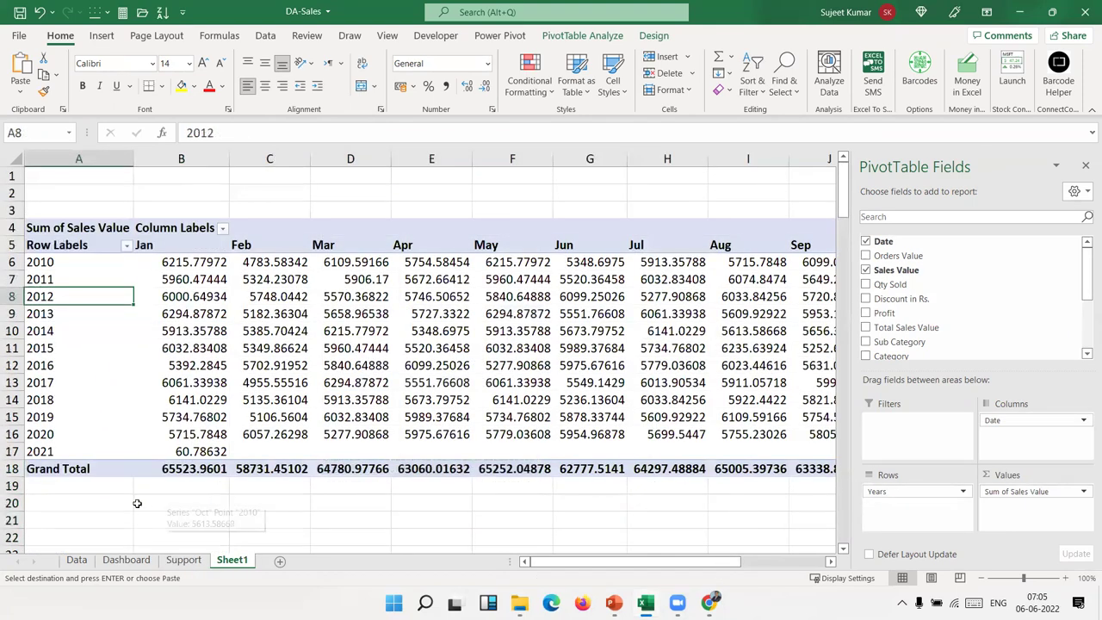
scroll(137, 503, down, 3)
click(84, 432)
key(ctrl+v)
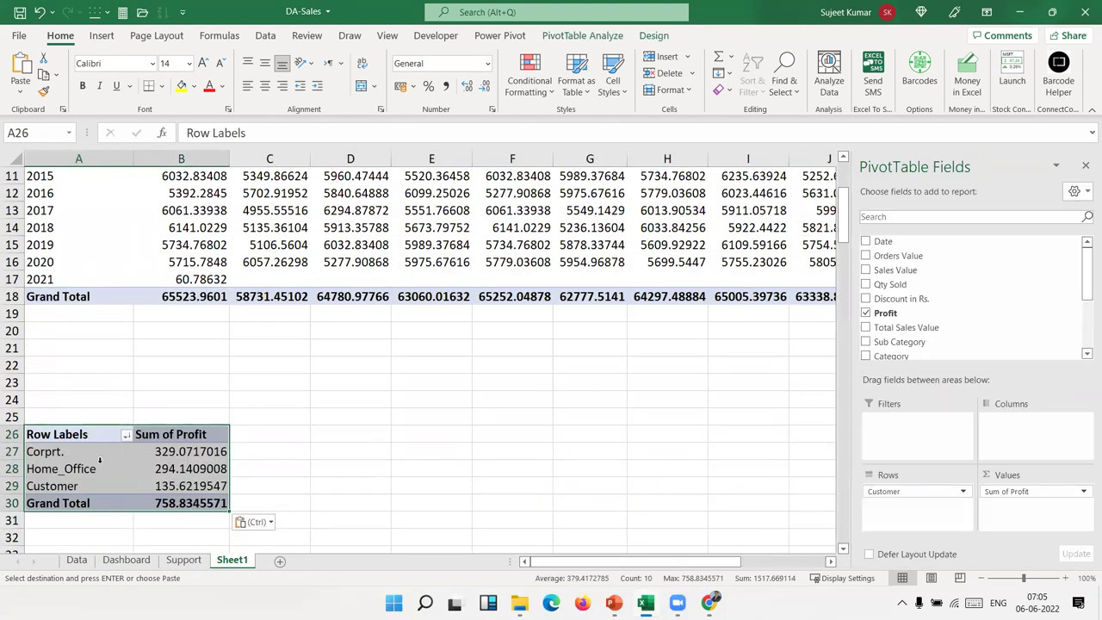
Replace Sum of Profit with Qty Sold in the pasted pivot's values, totalling 1856858
click(100, 467)
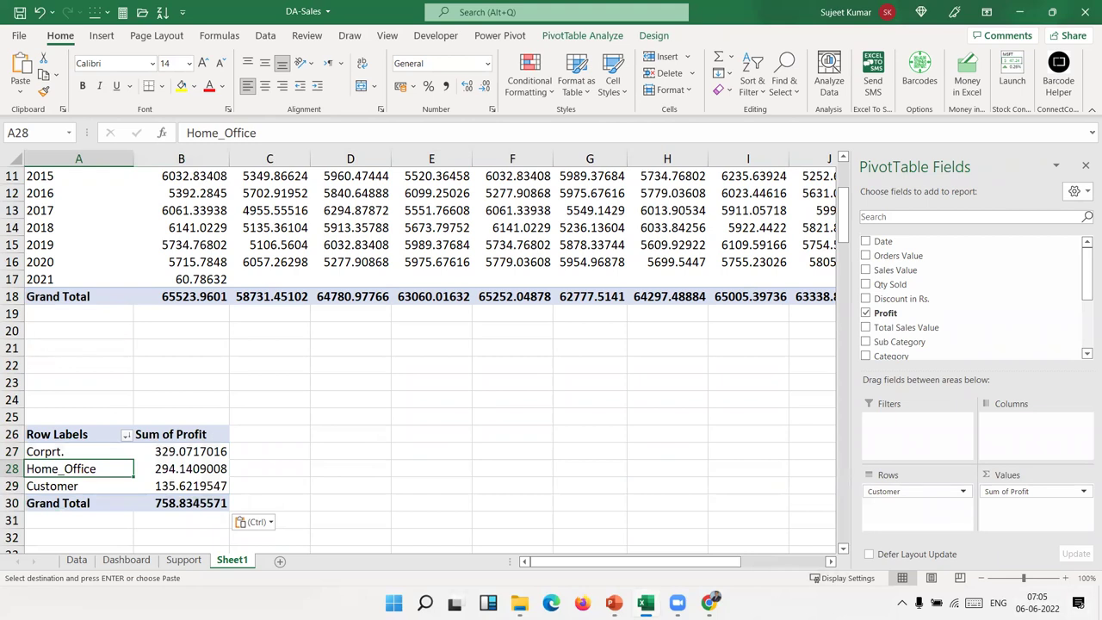
drag(1006, 491, 1012, 344)
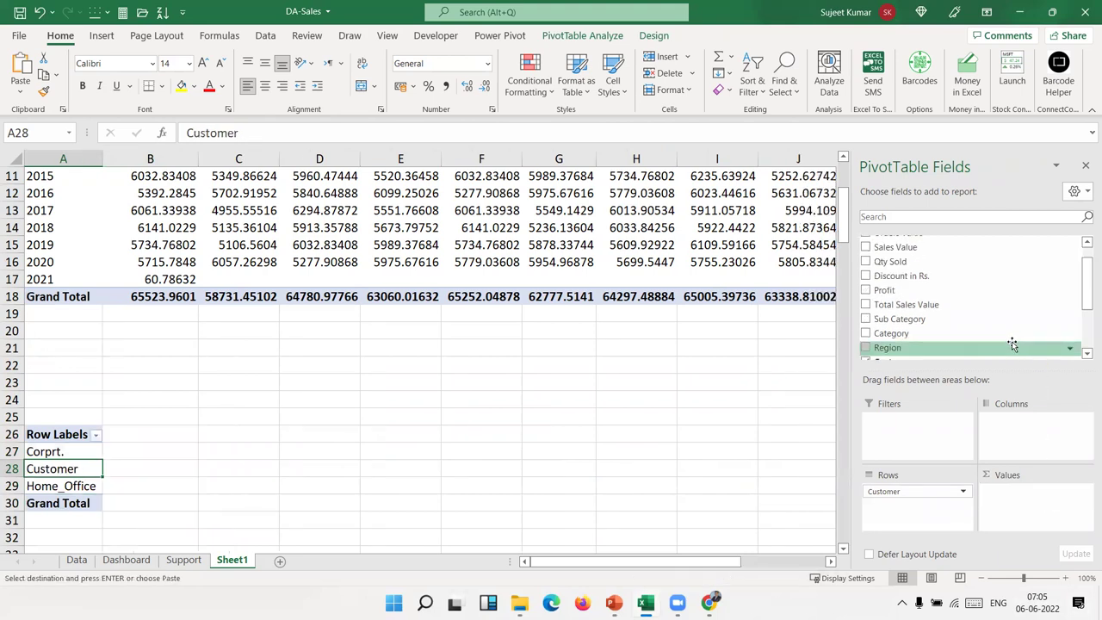
mouse_move(912, 262)
mouse_down()
mouse_move(1021, 515)
mouse_move(1000, 508)
mouse_up()
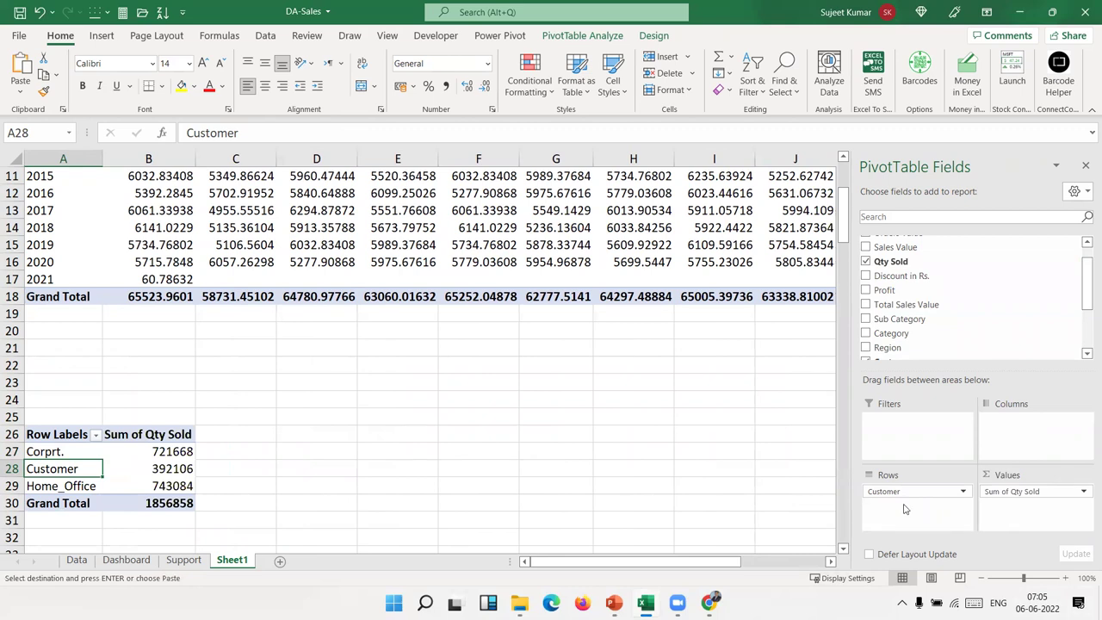
Change the customer pivot chart to a doughnut and hide all its field buttons
click(102, 36)
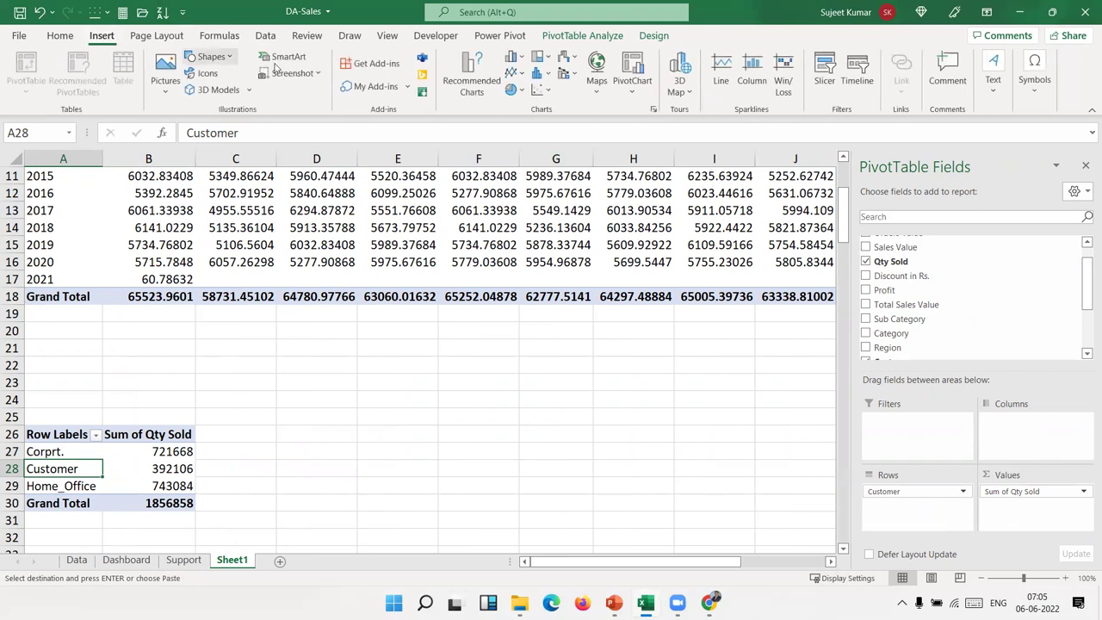
click(515, 89)
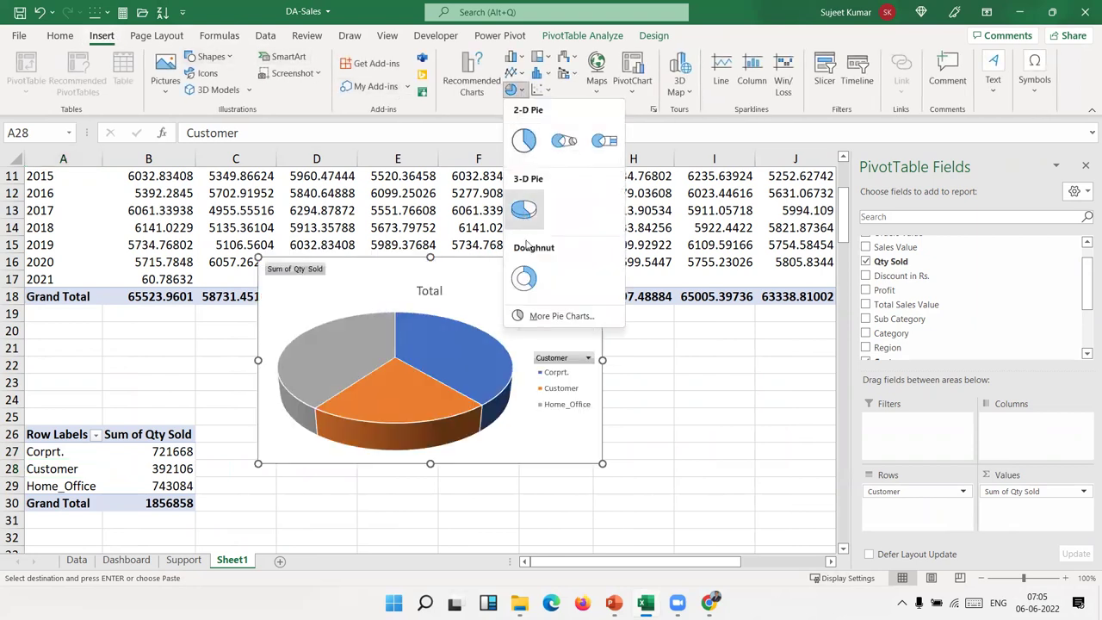
click(523, 277)
click(552, 411)
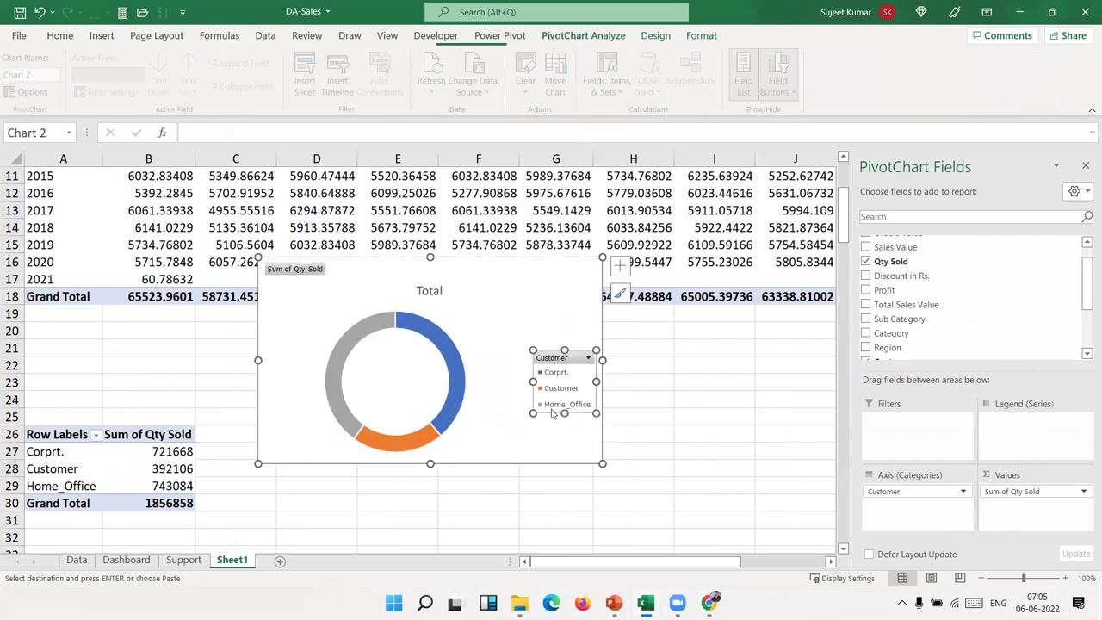
right_click(286, 271)
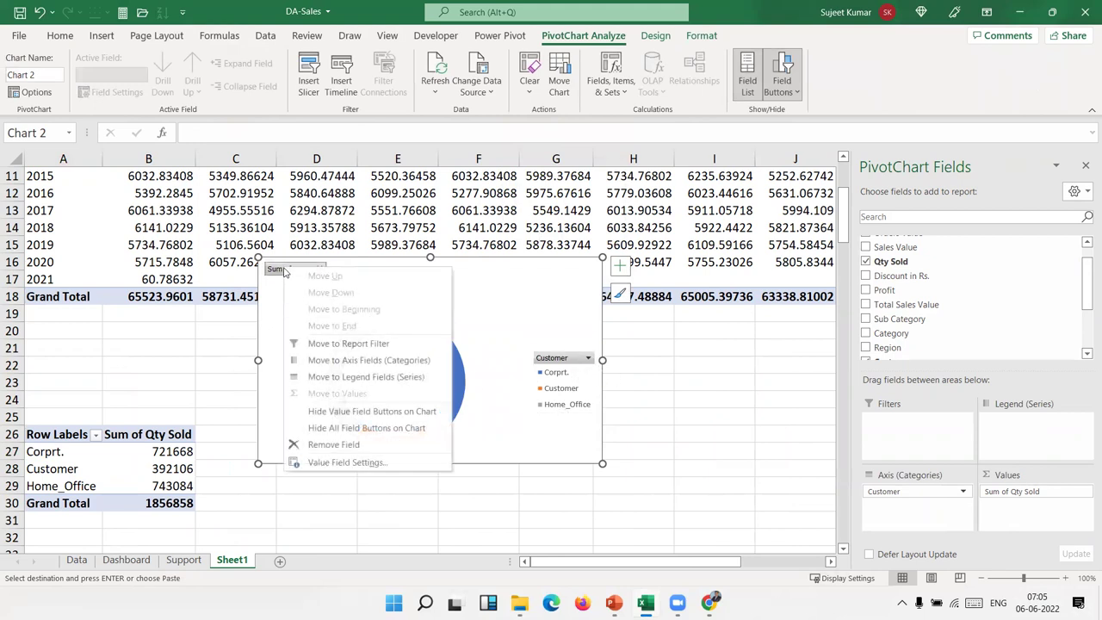
click(344, 428)
Move the legend into the doughnut's centre and delete the 'Total' chart title
click(559, 389)
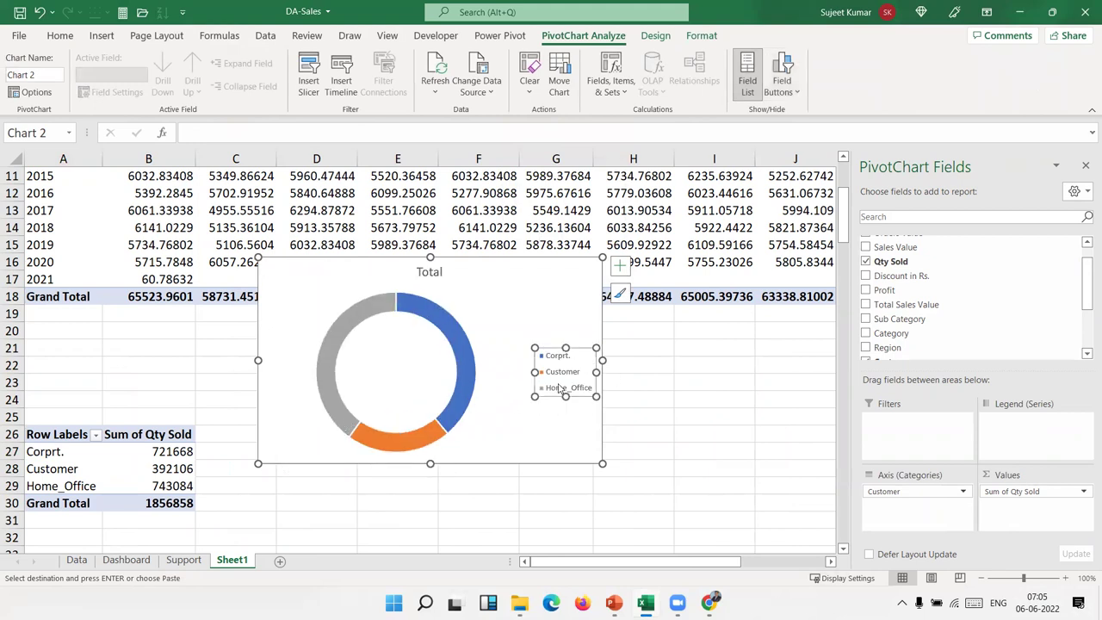
click(552, 372)
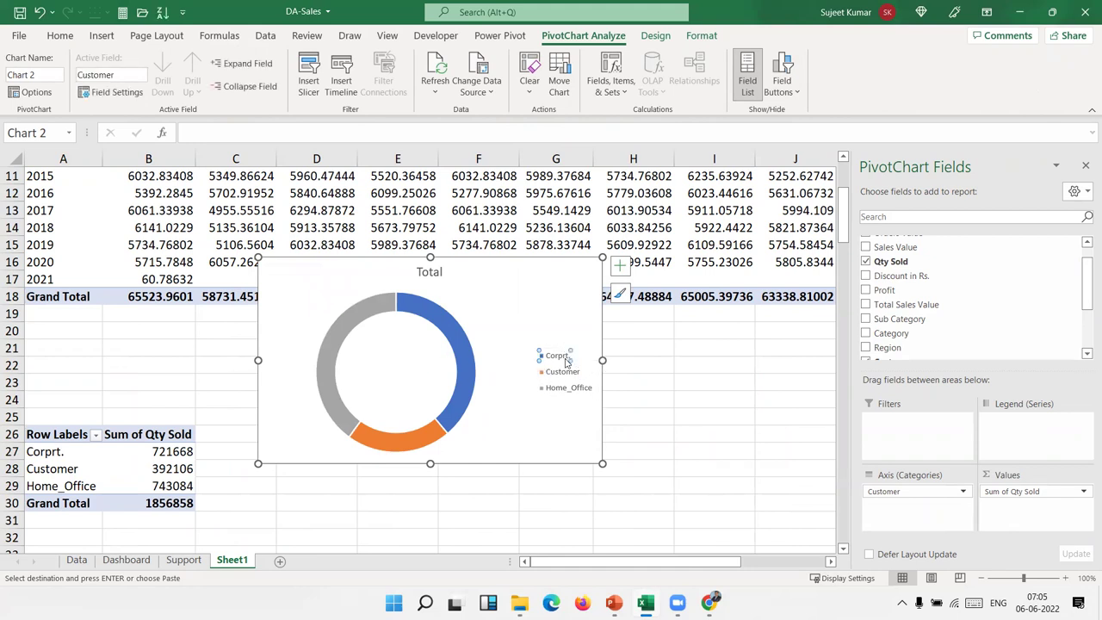
click(551, 348)
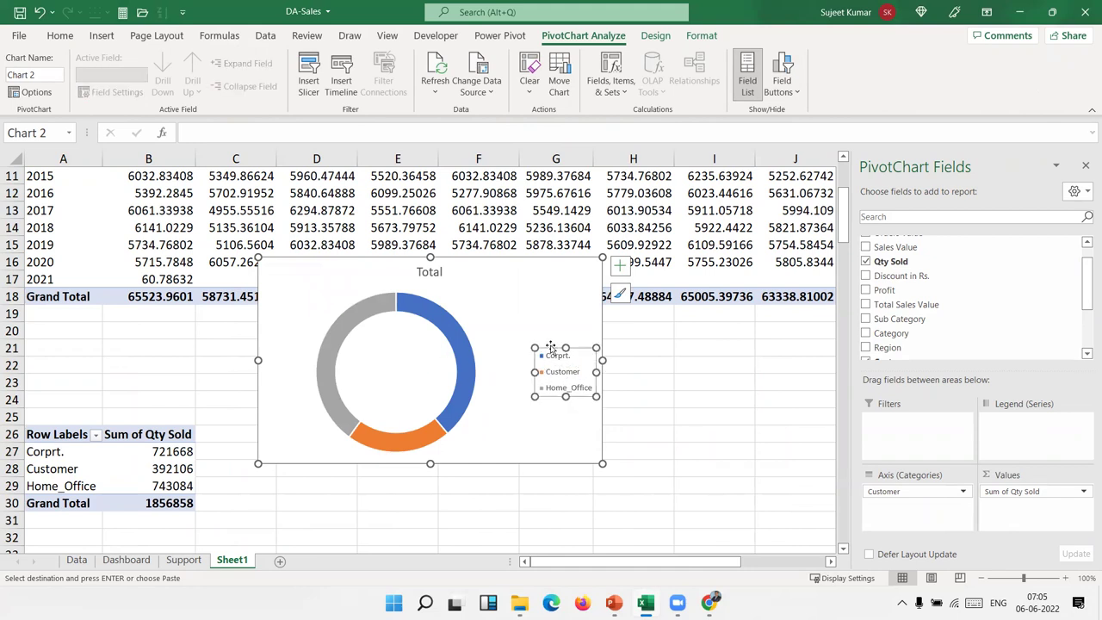
drag(551, 348, 577, 384)
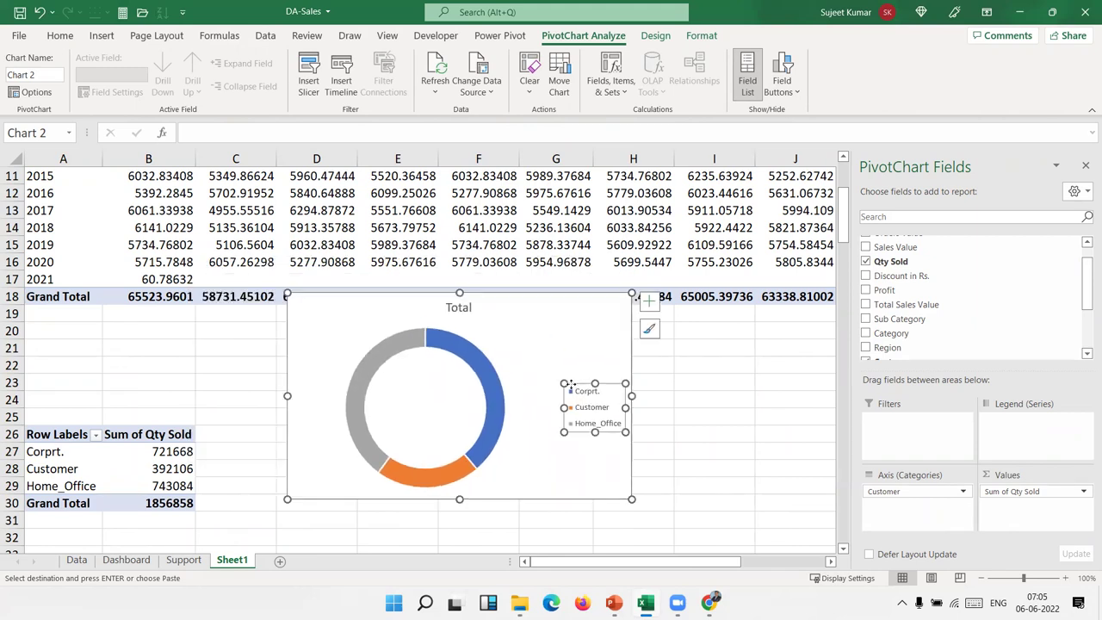
drag(570, 383, 405, 384)
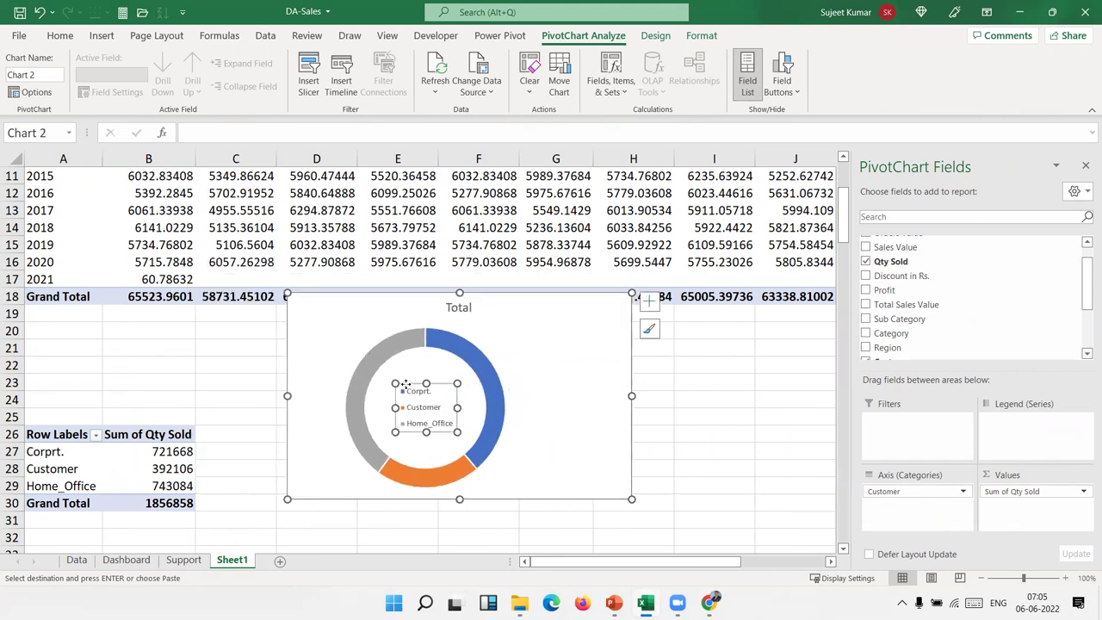
click(481, 377)
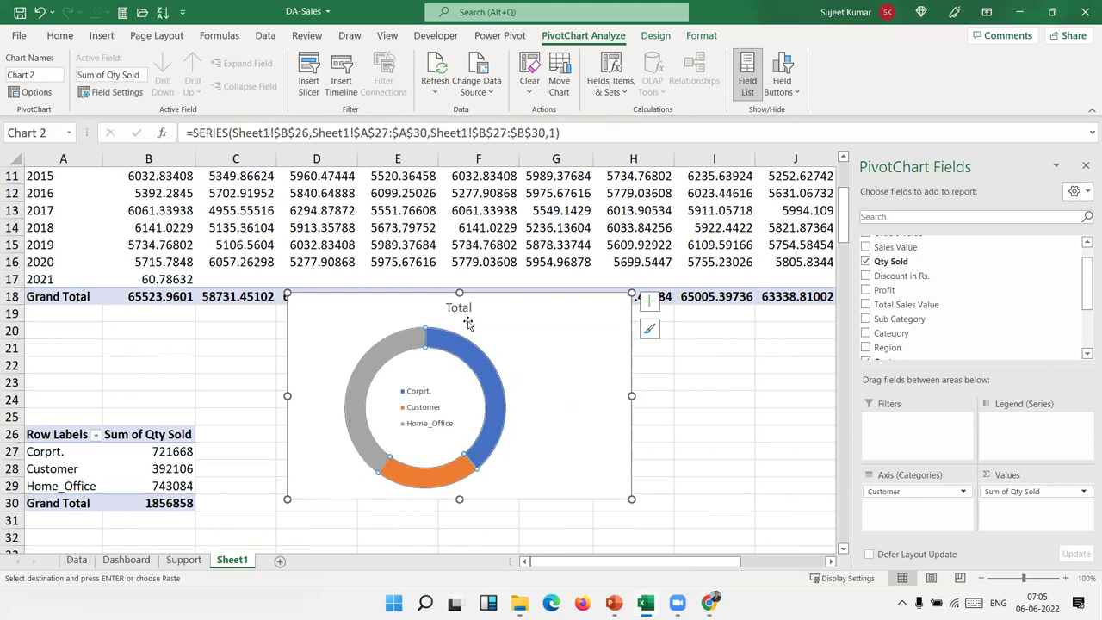
click(465, 311)
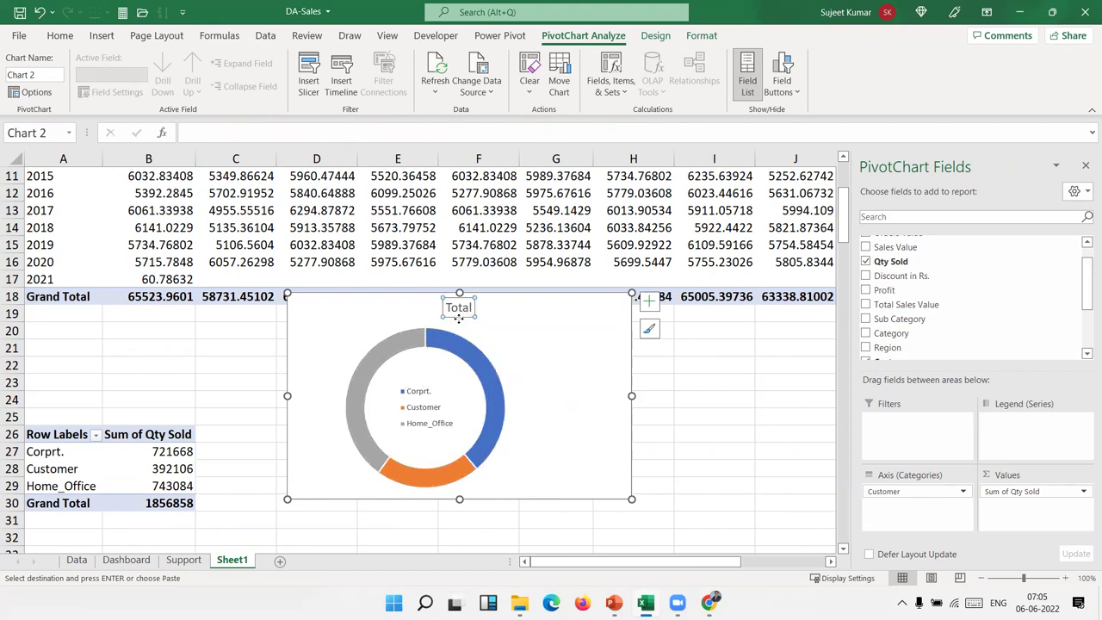
key(Delete)
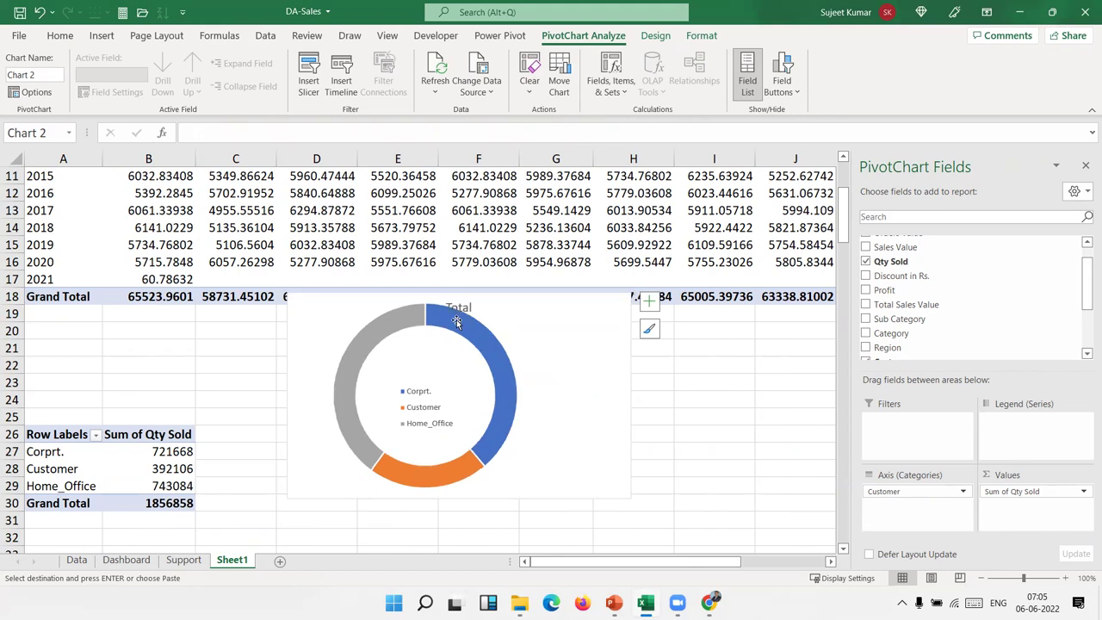
Set the doughnut series' hole size to 45%
right_click(476, 344)
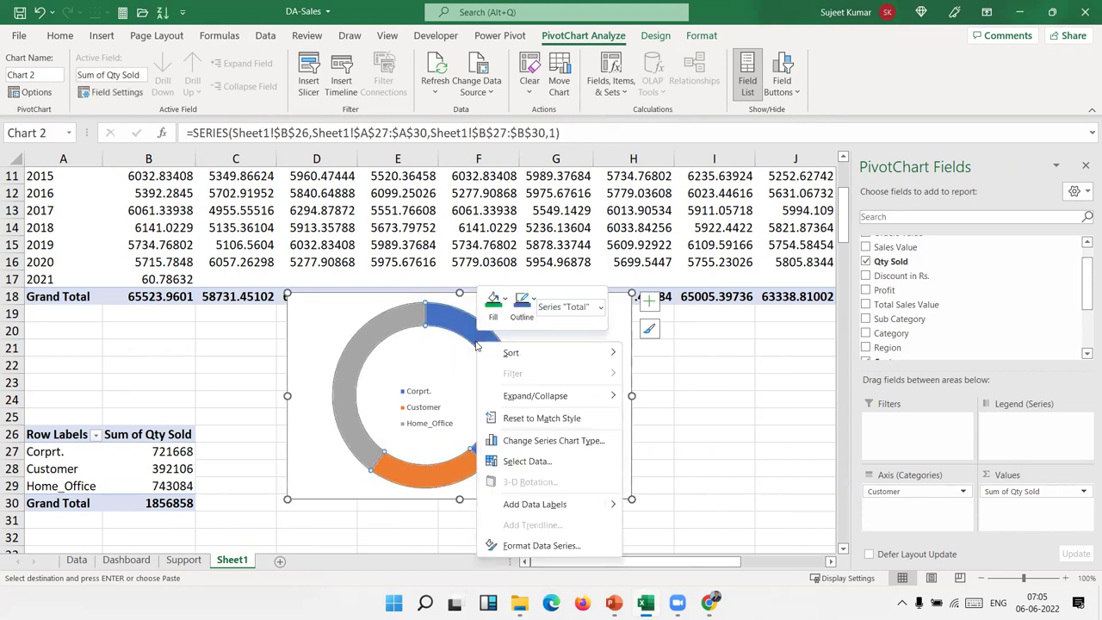
click(559, 545)
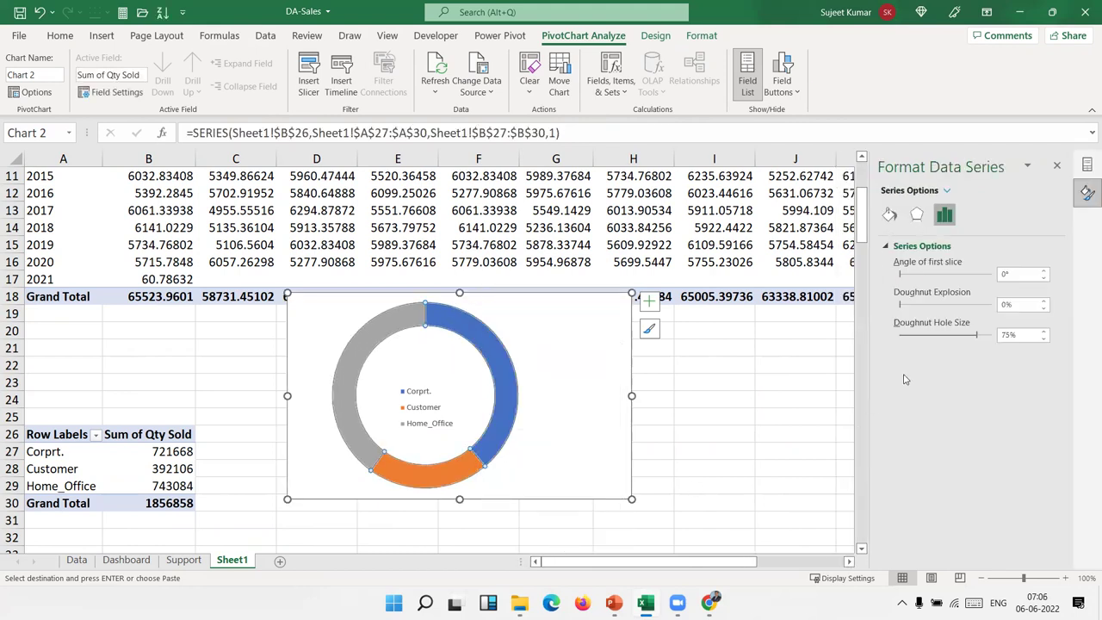
click(940, 341)
click(917, 339)
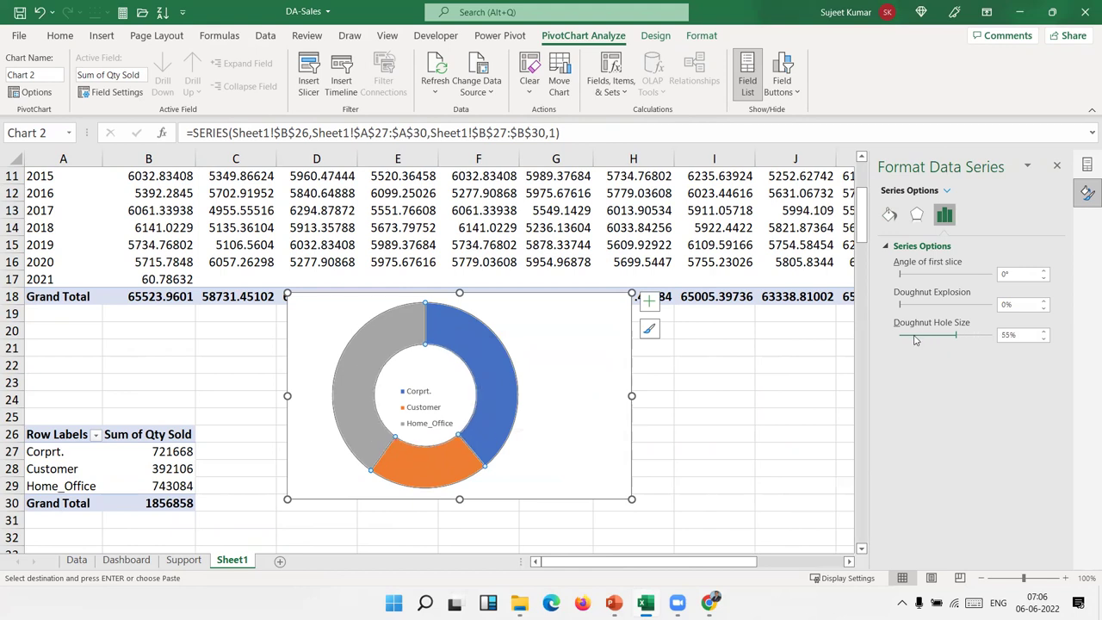
click(940, 341)
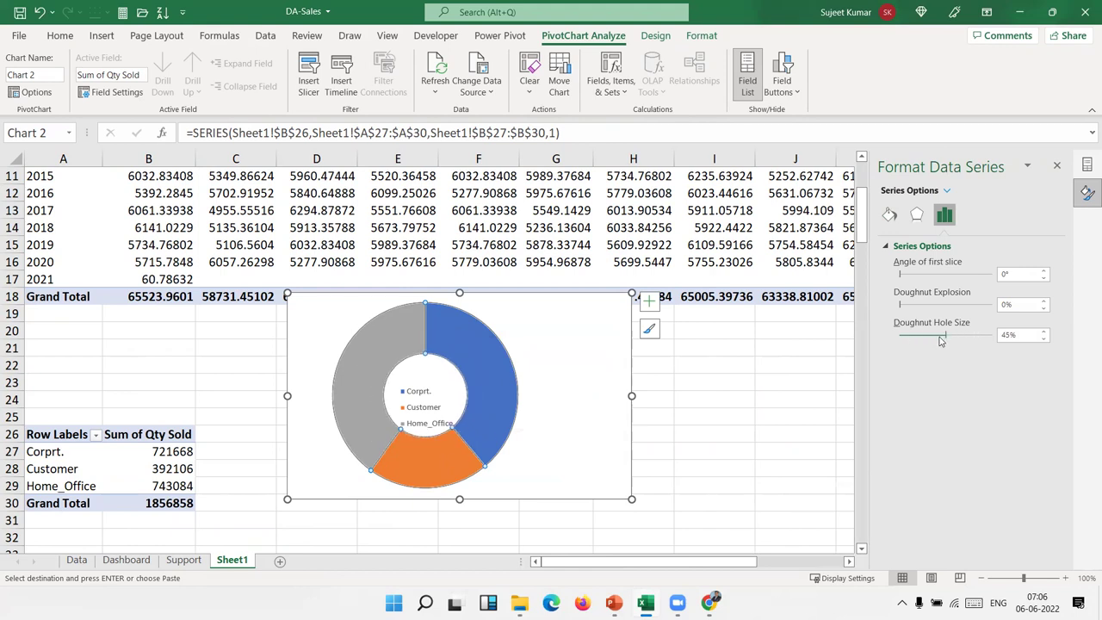
Add value data labels to the blue and orange doughnut slices
click(469, 359)
right_click(470, 360)
click(541, 303)
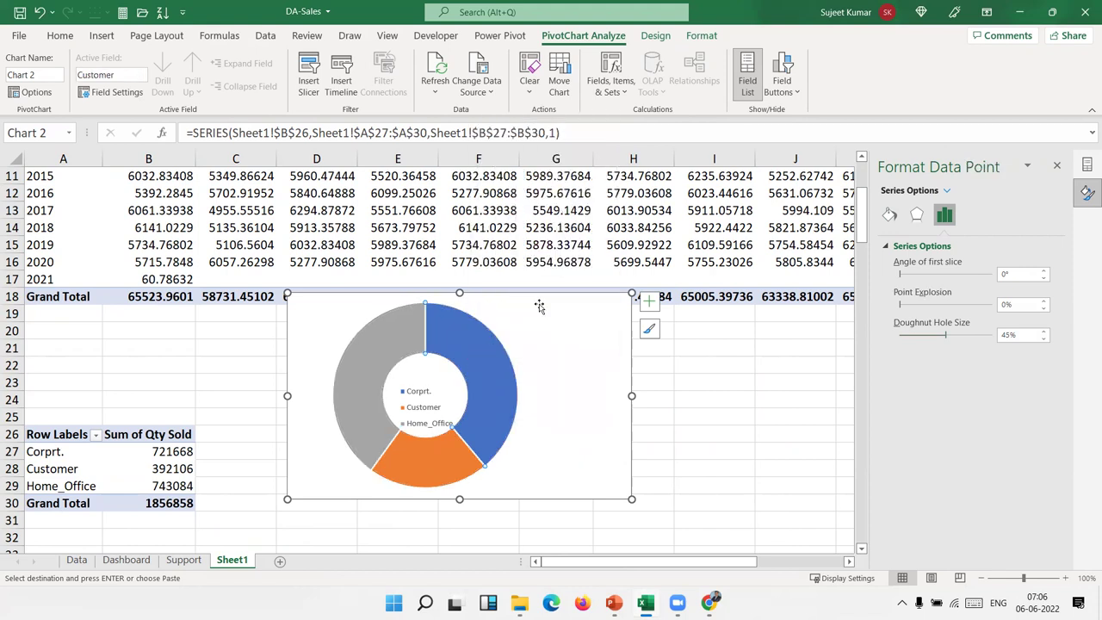
right_click(439, 456)
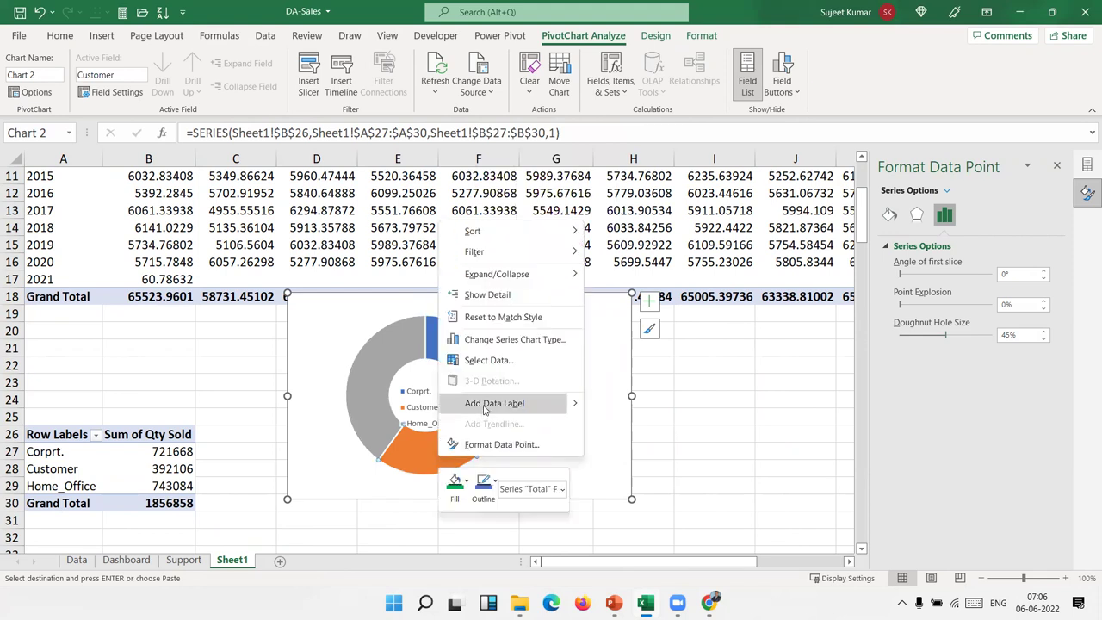
click(470, 407)
right_click(372, 356)
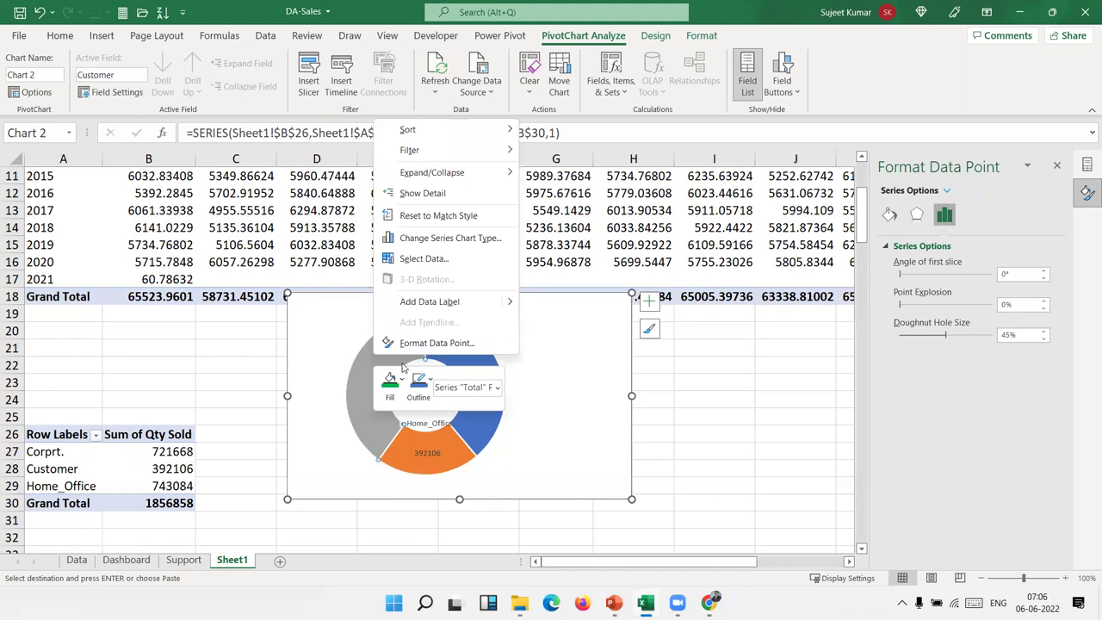
Label the gray Home_Office slice with 743084 and shift the legend up inside the hole
click(433, 303)
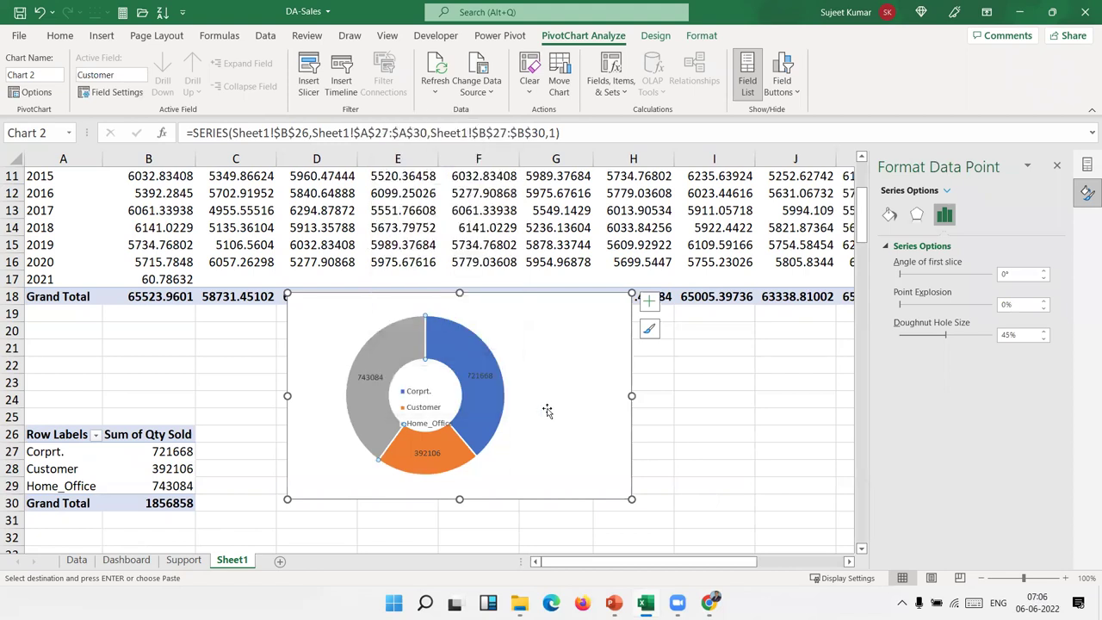
click(567, 418)
click(424, 384)
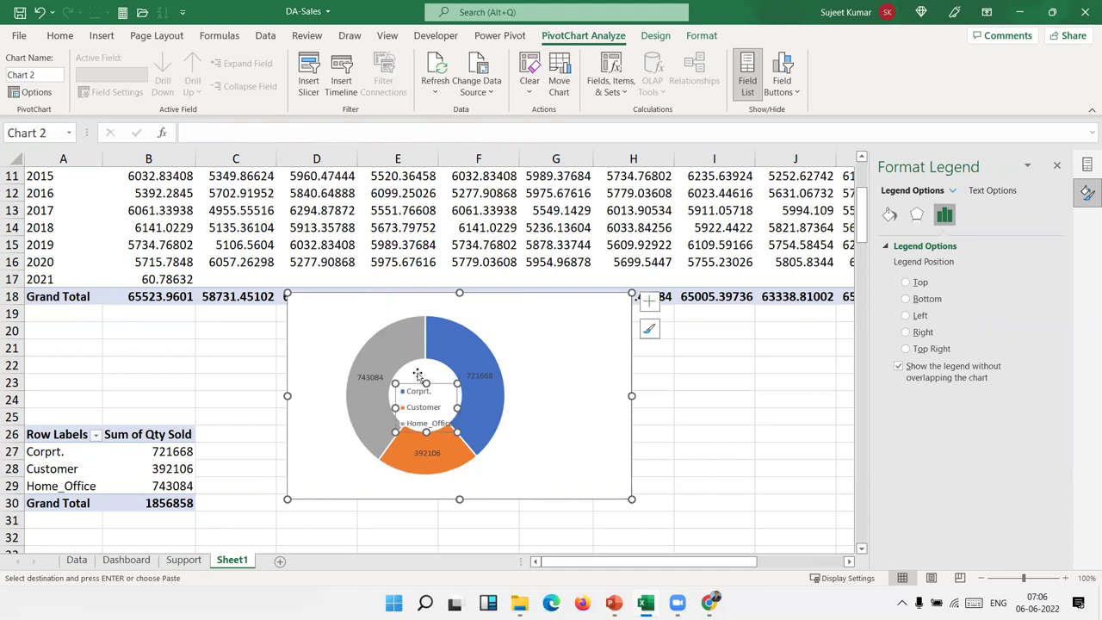
drag(417, 373, 420, 364)
click(416, 376)
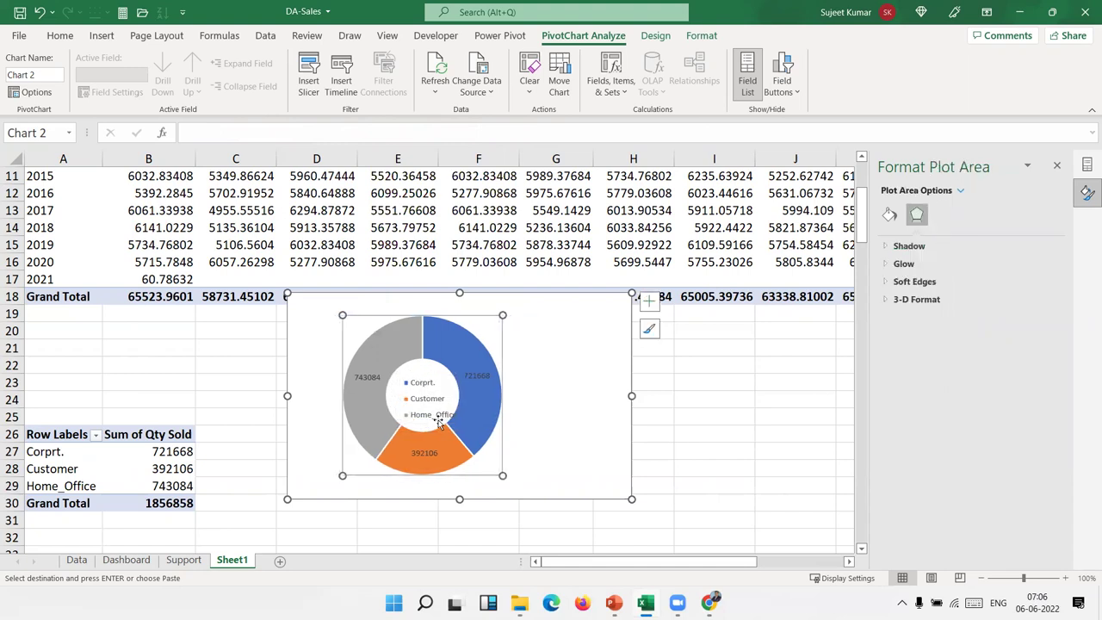
click(480, 440)
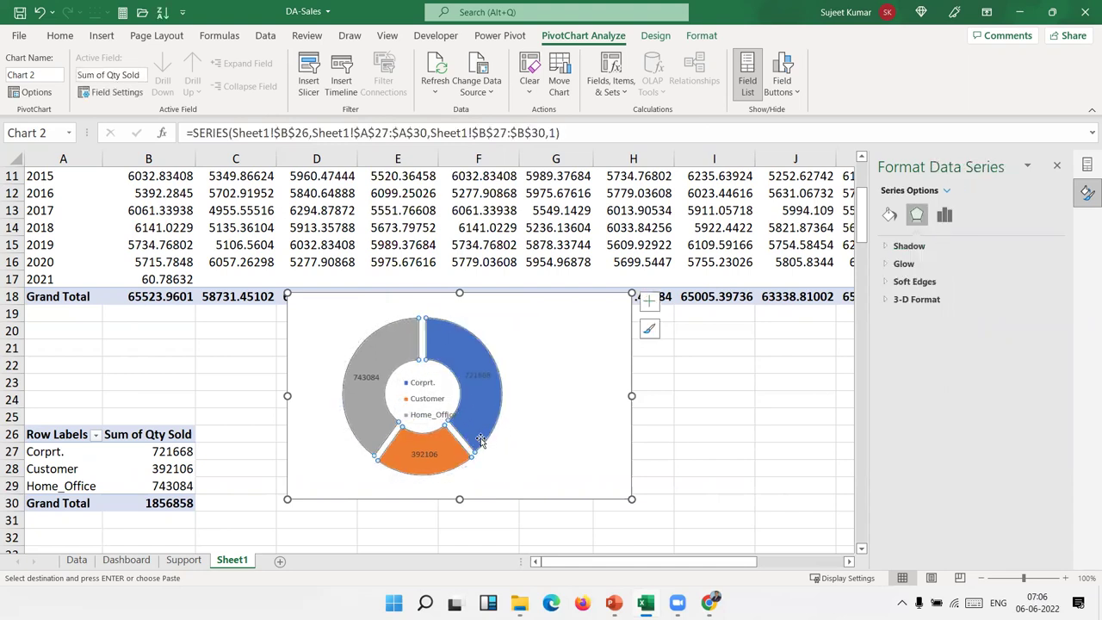
Fine-tune the legend's centred position in the hole, then select the slice value labels
click(563, 454)
click(432, 408)
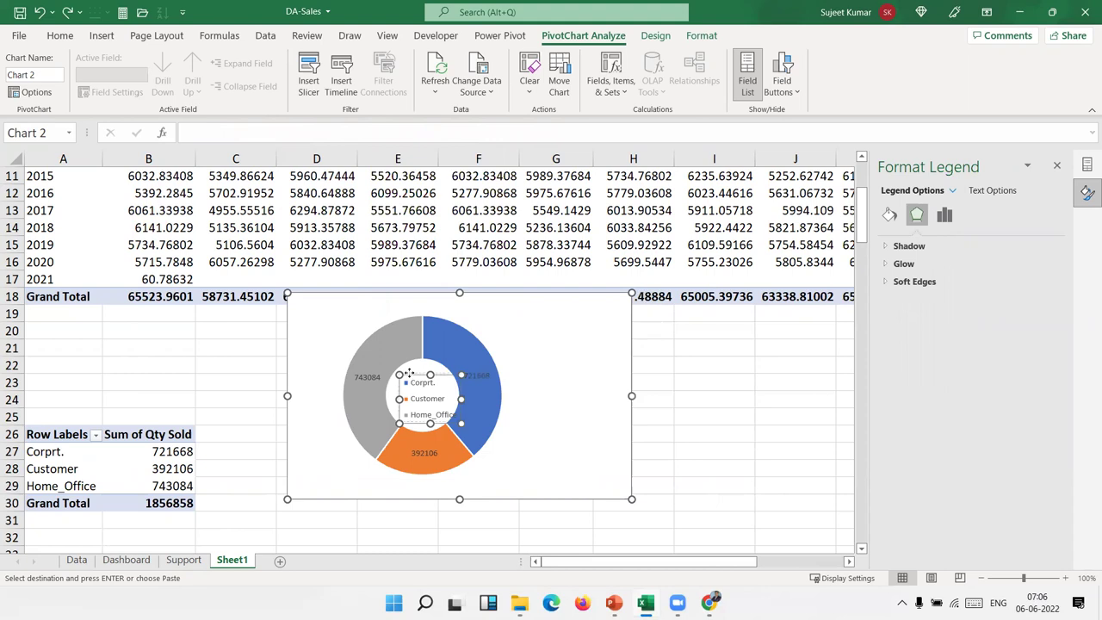
drag(410, 372, 410, 365)
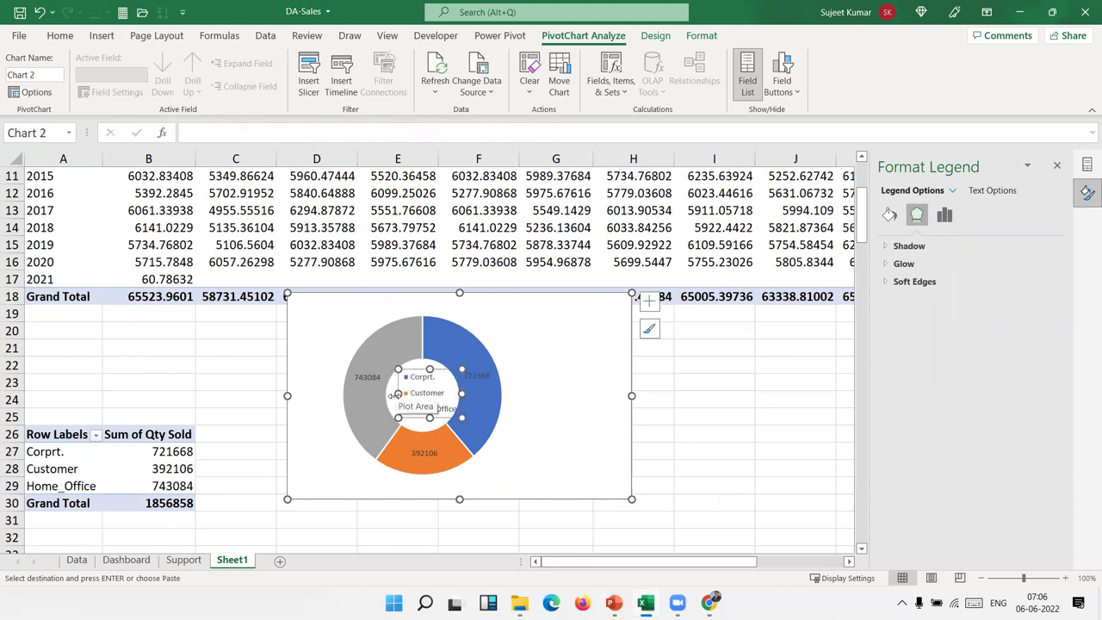
drag(395, 395, 391, 393)
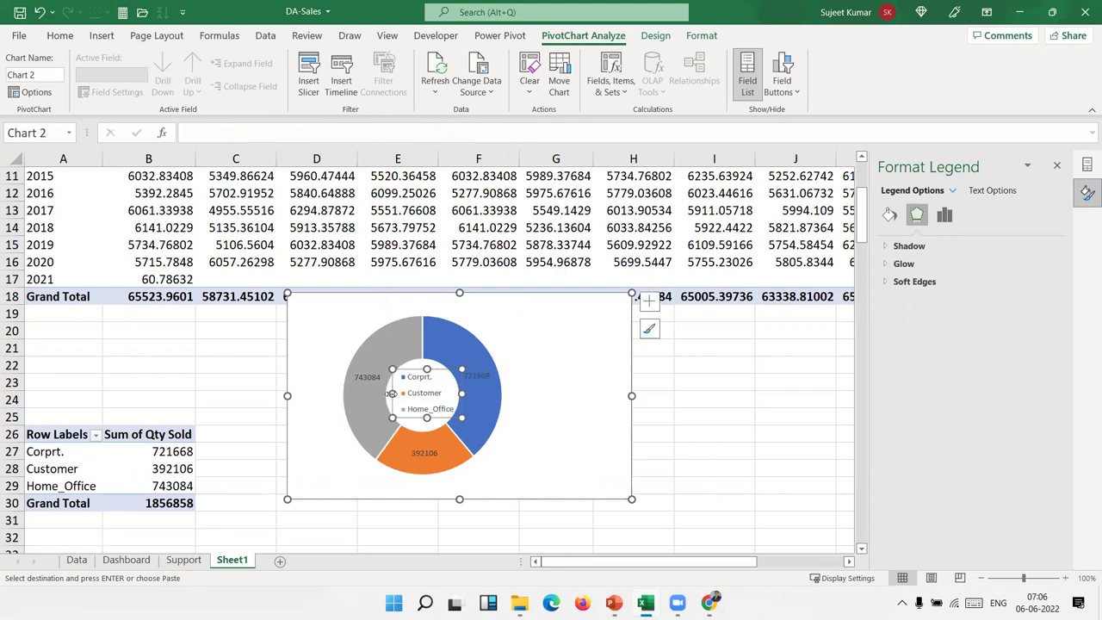
click(556, 404)
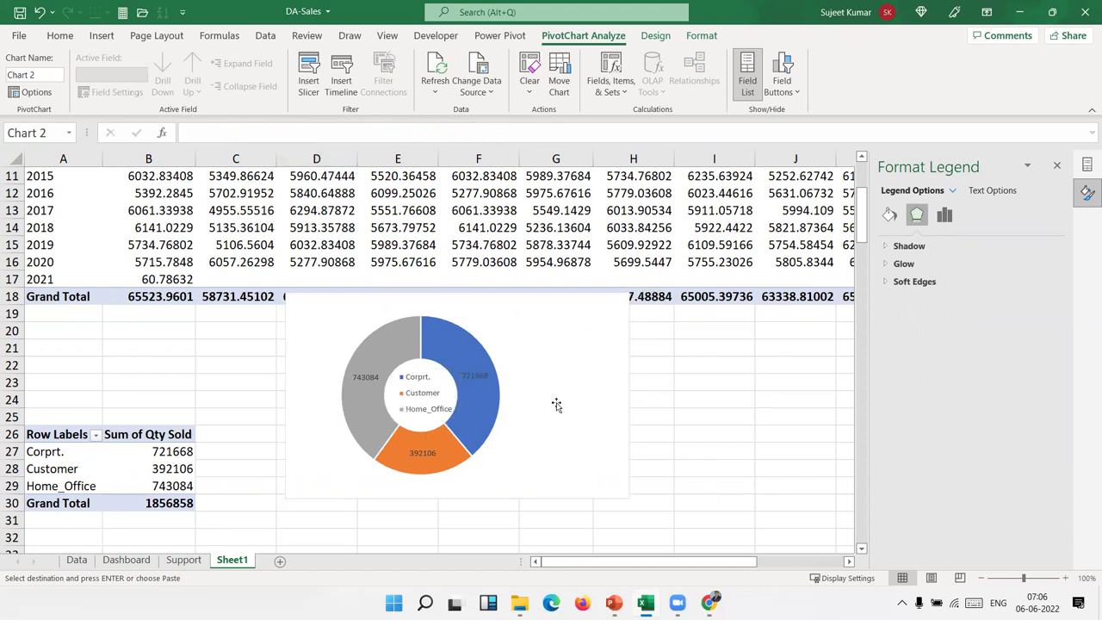
click(487, 377)
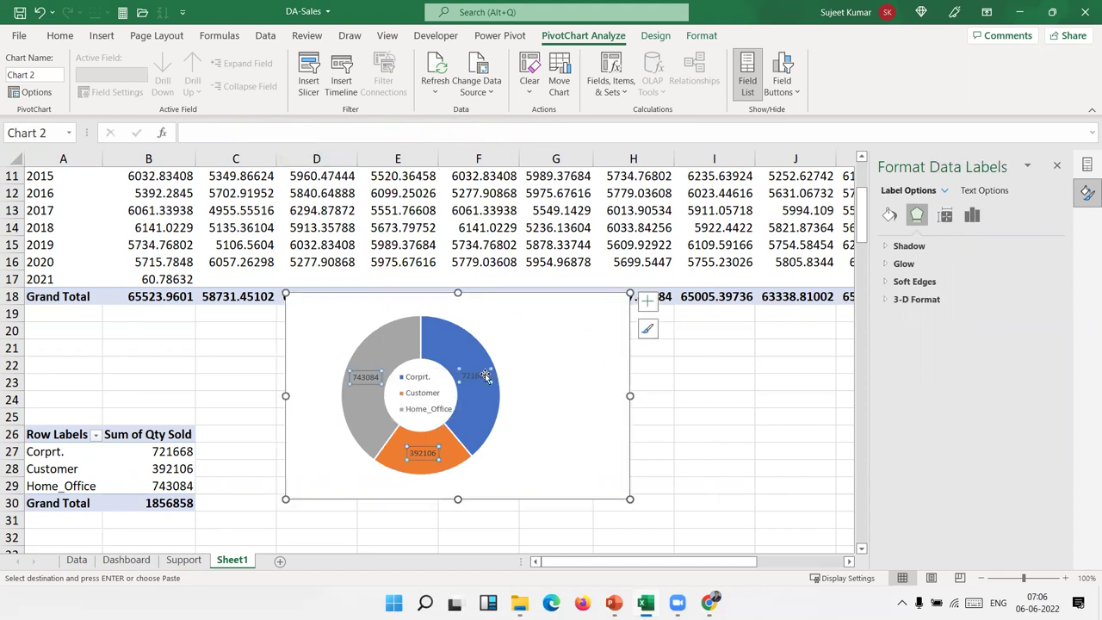
Expand the data labels' Number settings and start replacing the General format code
click(972, 214)
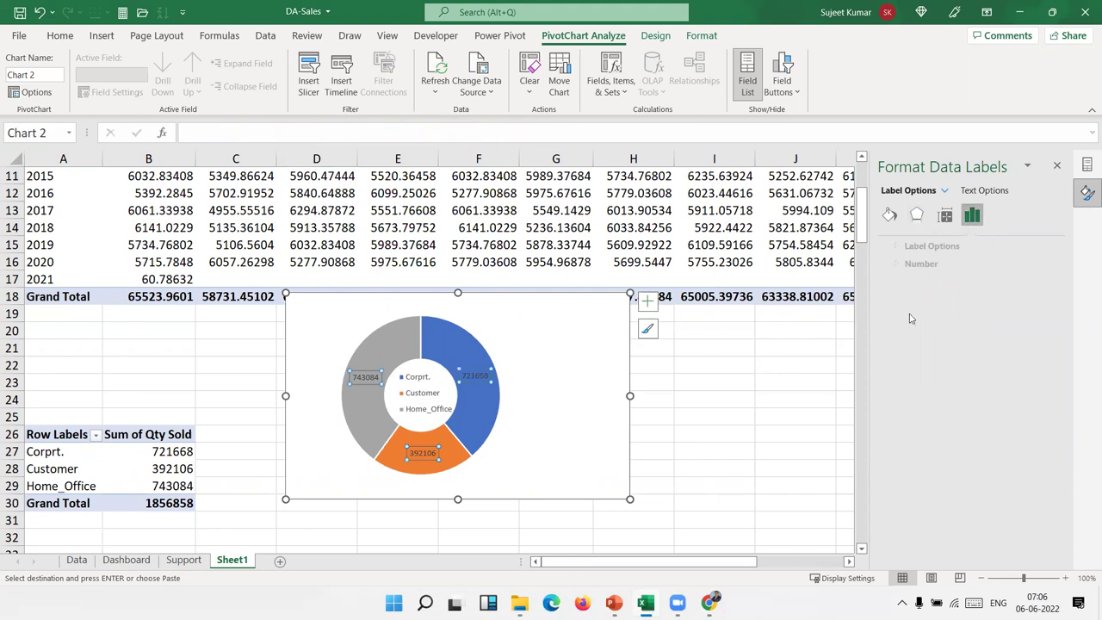
click(906, 264)
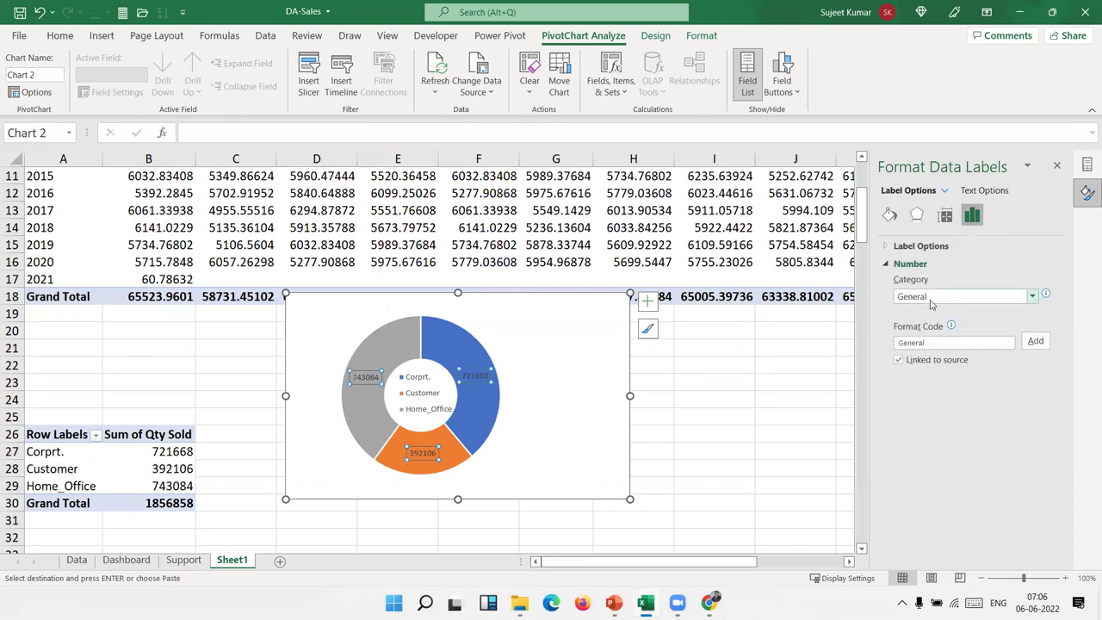
click(929, 343)
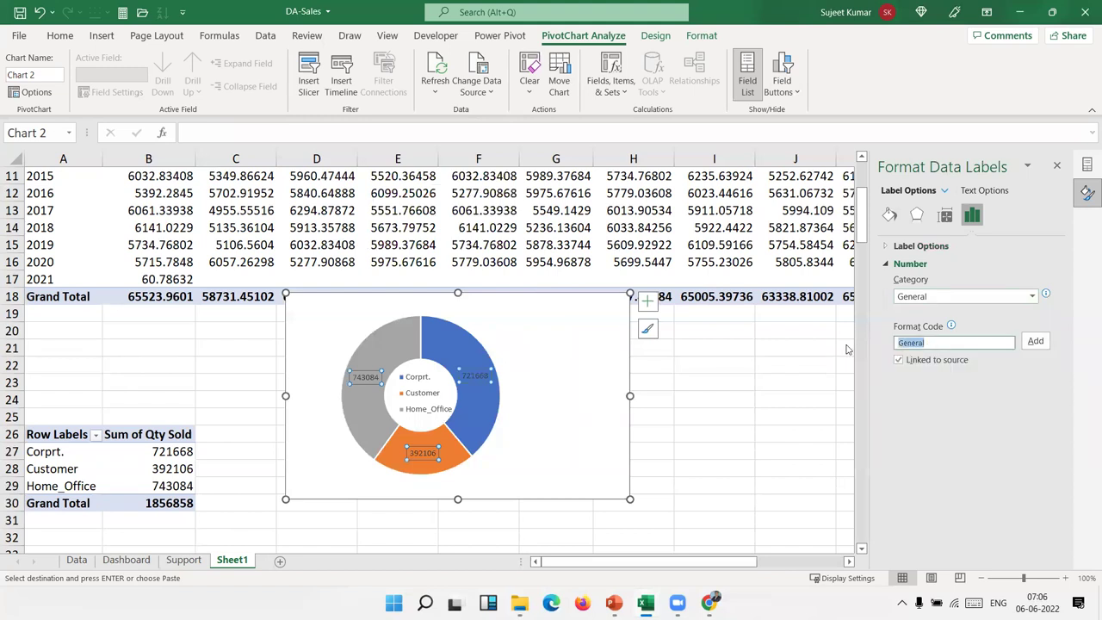
text(#, "K)
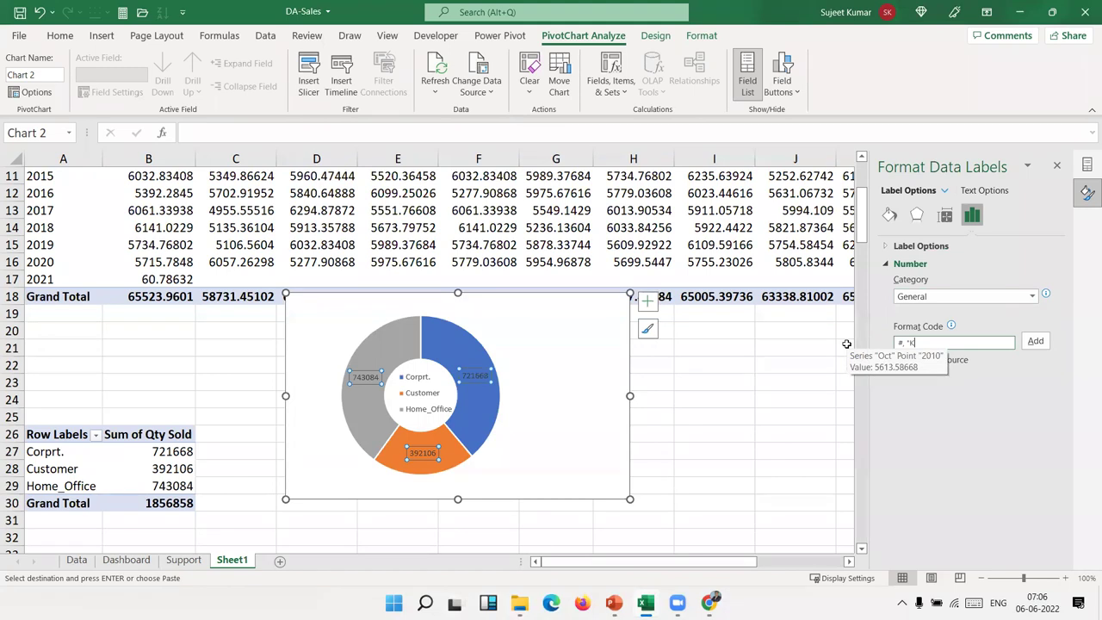
click(509, 402)
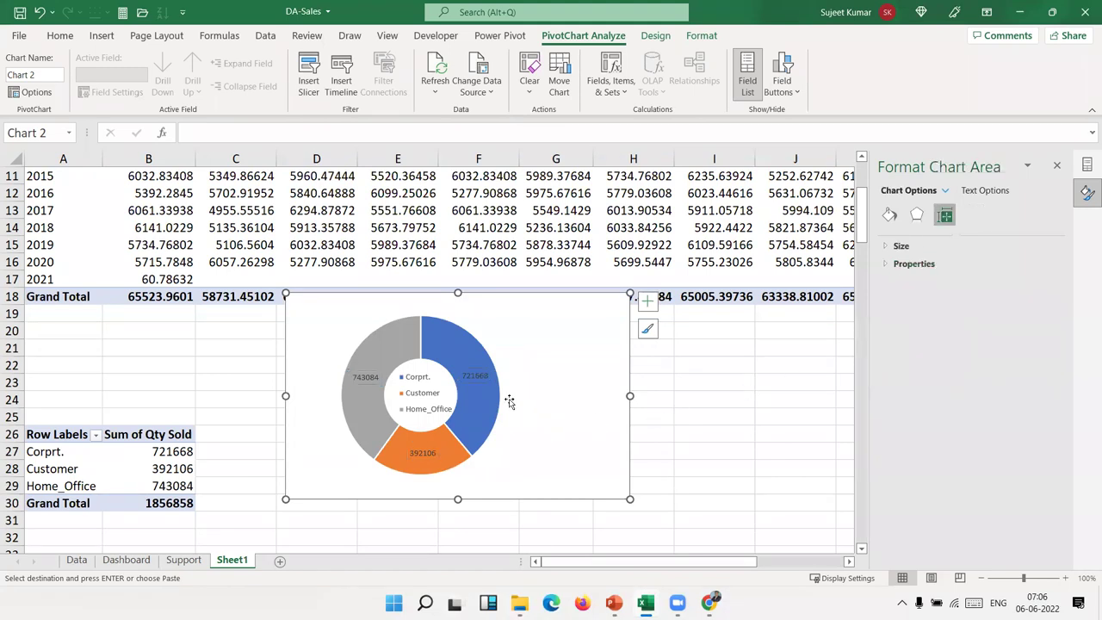
click(478, 377)
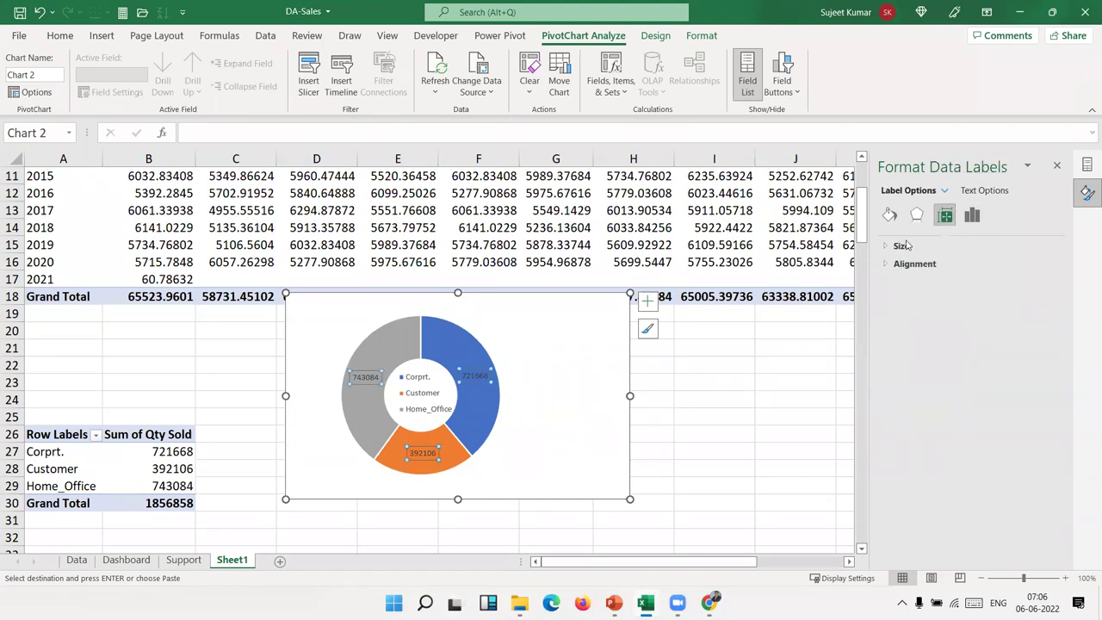
Add the custom format #, "K" so labels read 722 K, 392 K and 743 K
click(972, 214)
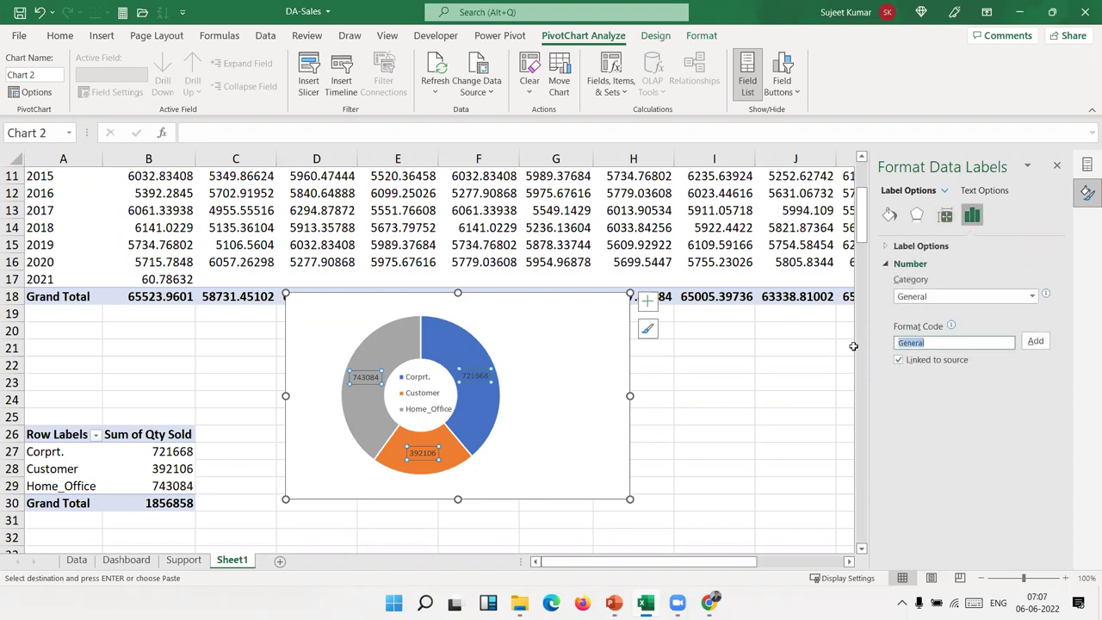
text(#,"K)
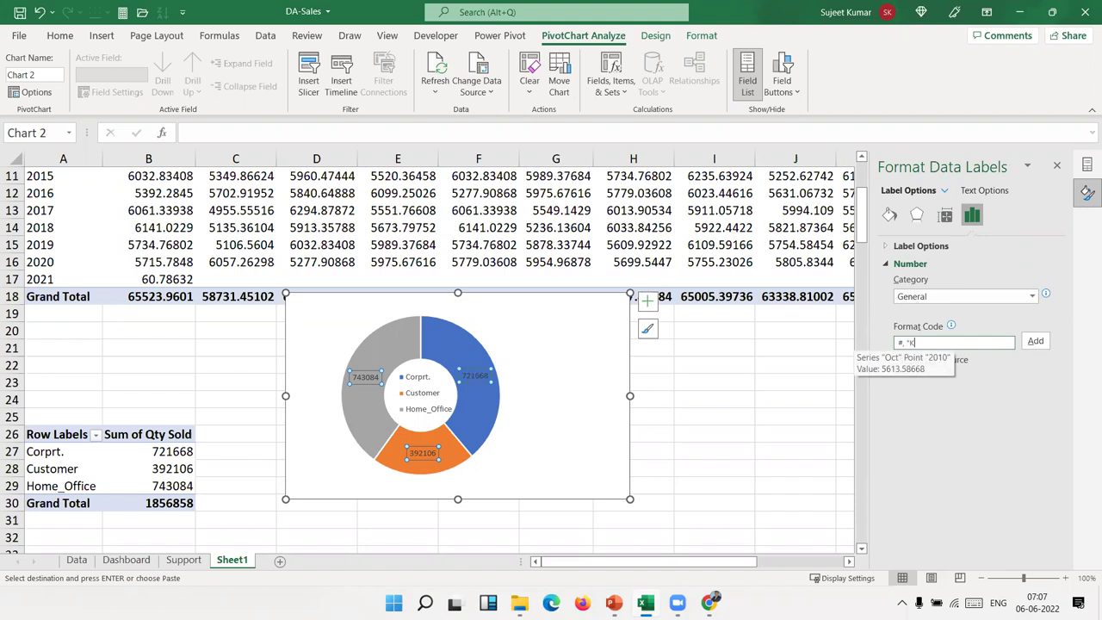
scroll(431, 353, up, 3)
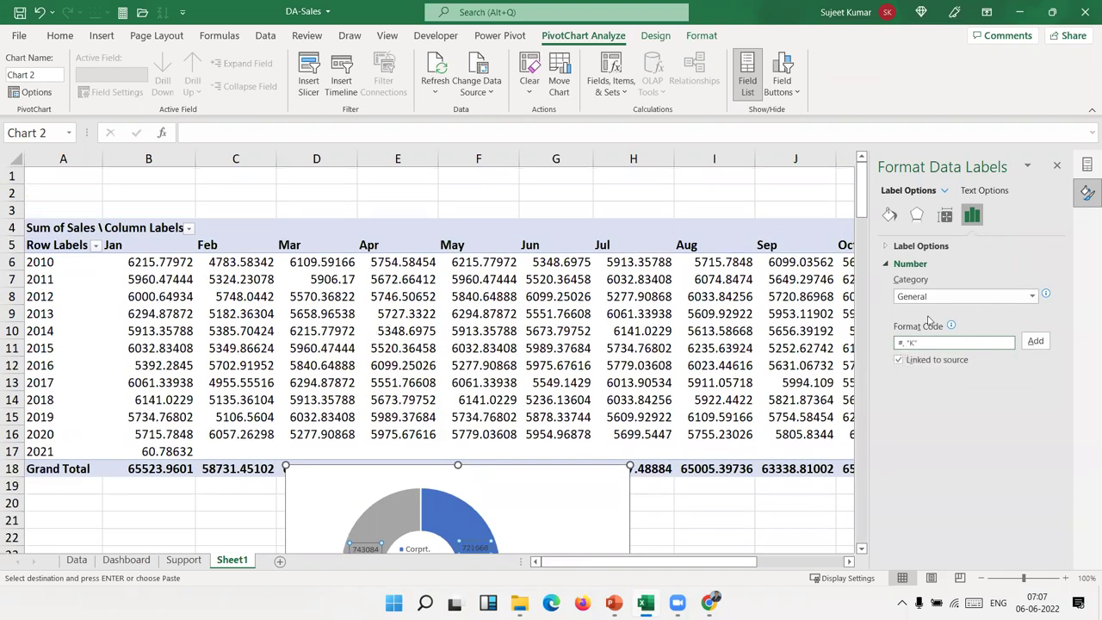
click(1036, 340)
scroll(585, 446, down, 2)
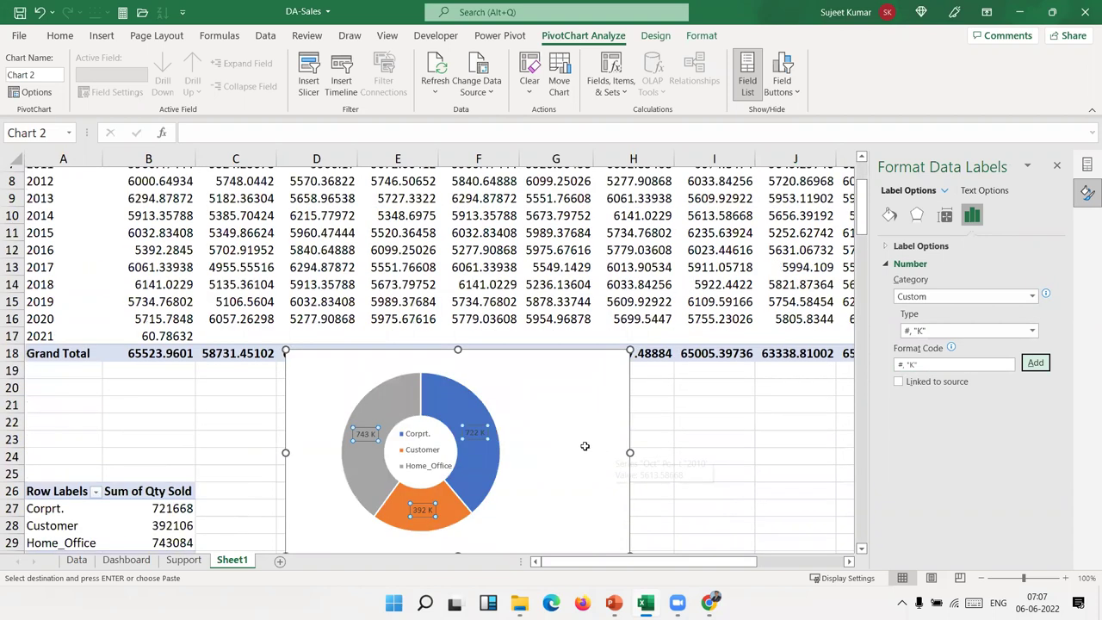
scroll(540, 387, down, 4)
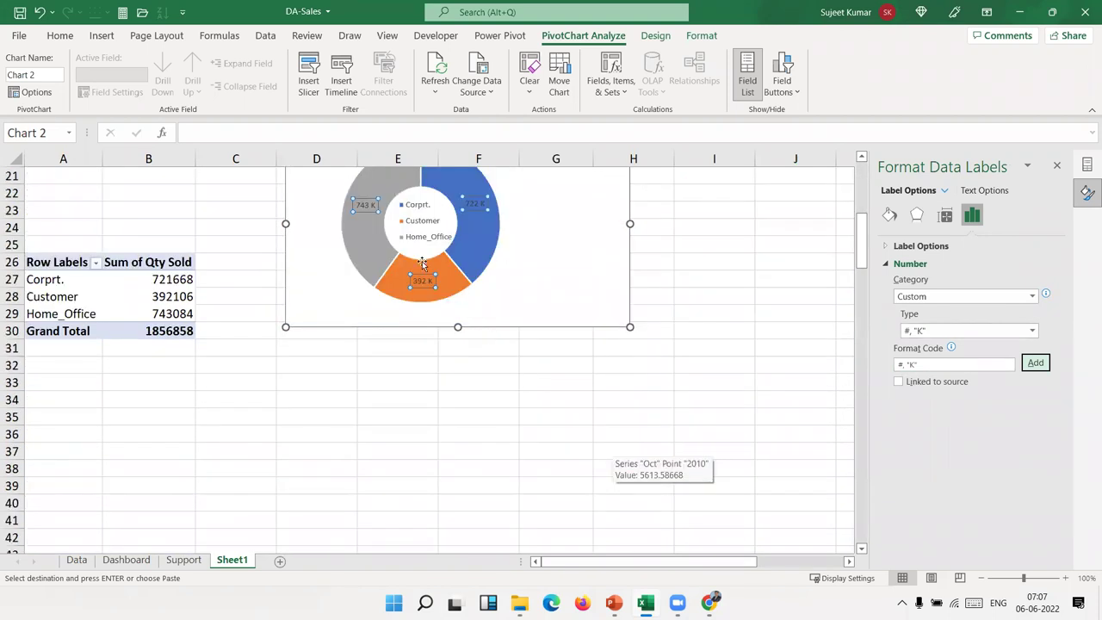
click(519, 291)
scroll(519, 291, up, 3)
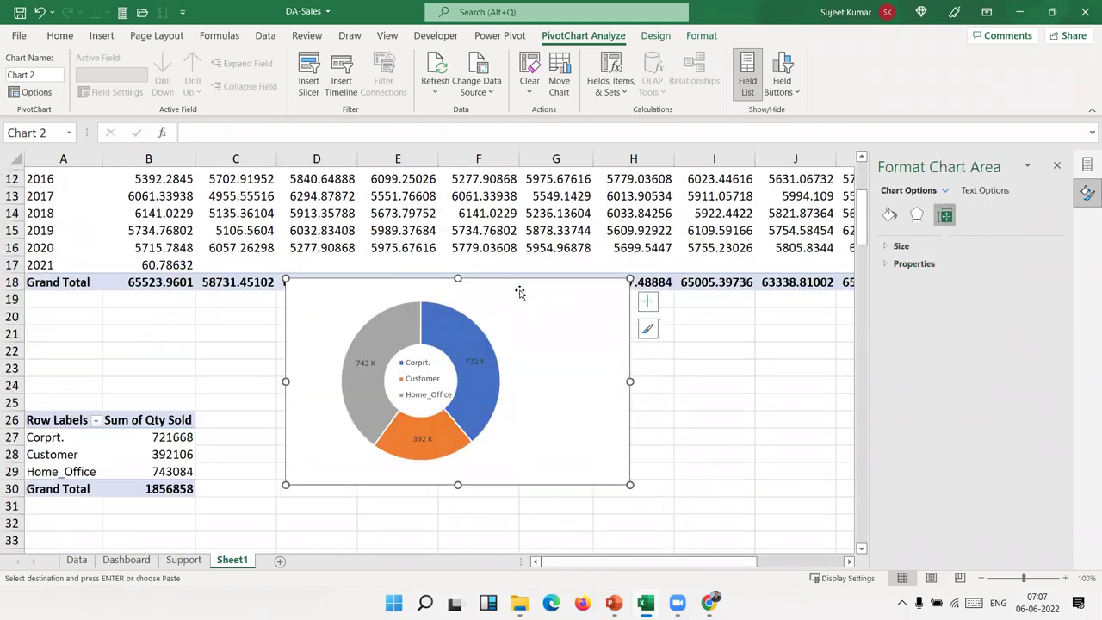
scroll(486, 368, up, 1)
click(487, 395)
Fill the Corprt. doughnut slice green
click(486, 394)
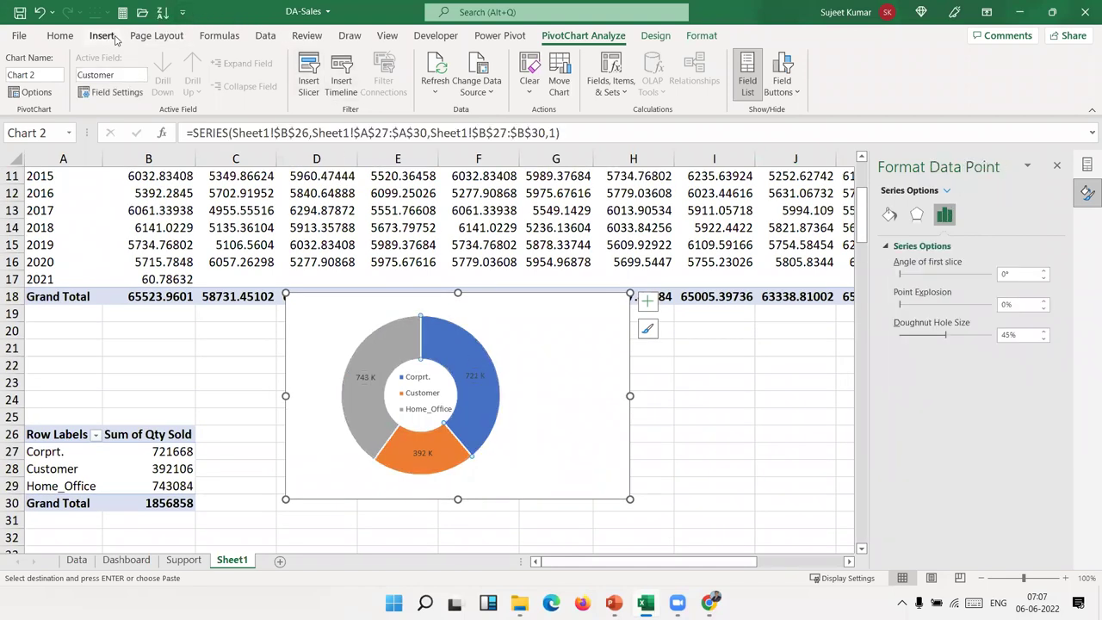
click(74, 38)
click(183, 87)
click(238, 242)
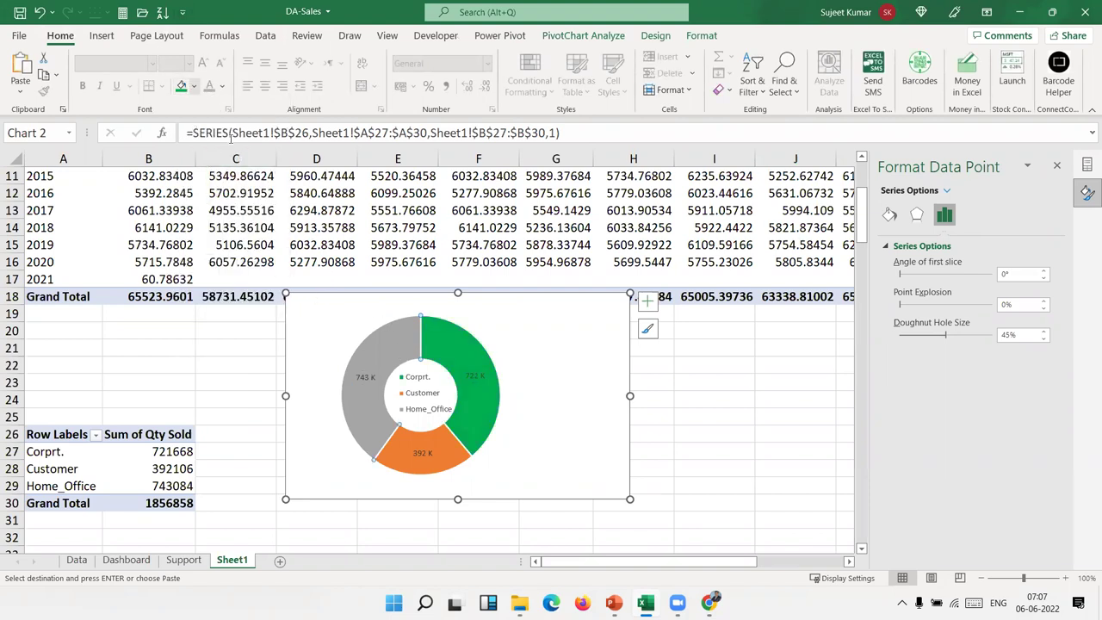
Fill the Customer slice black and the Home_Office slice peach
click(430, 465)
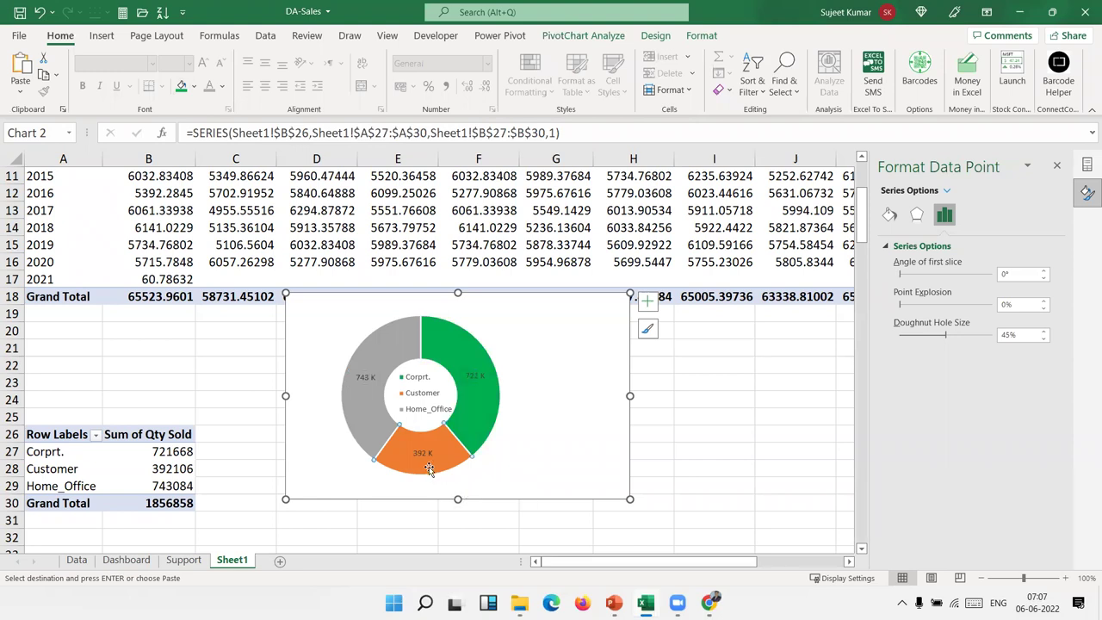
click(188, 89)
click(193, 89)
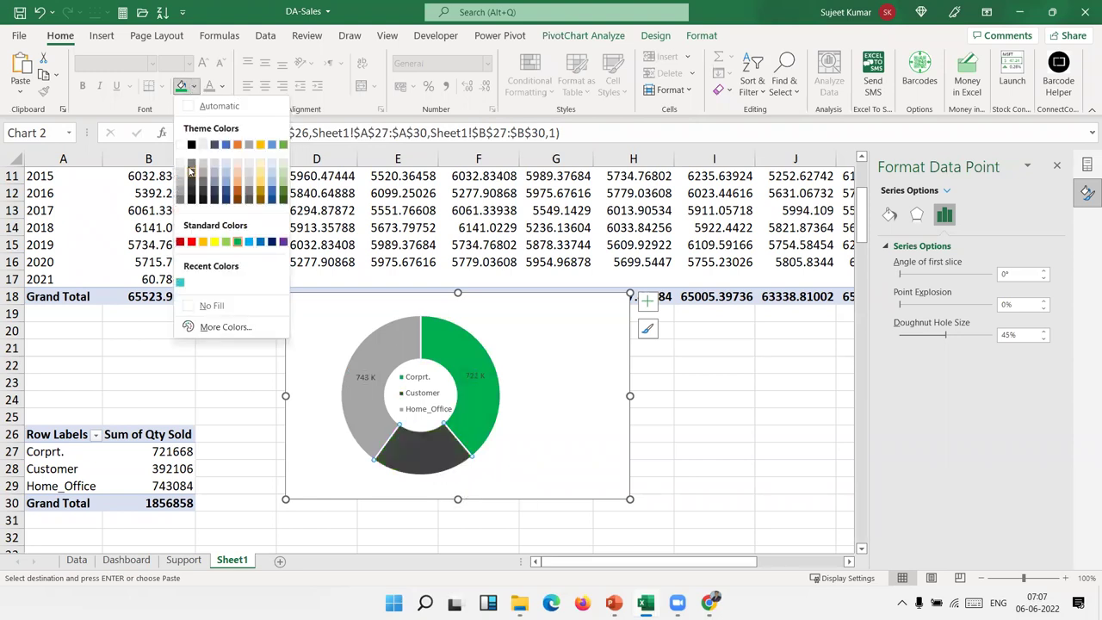
click(191, 163)
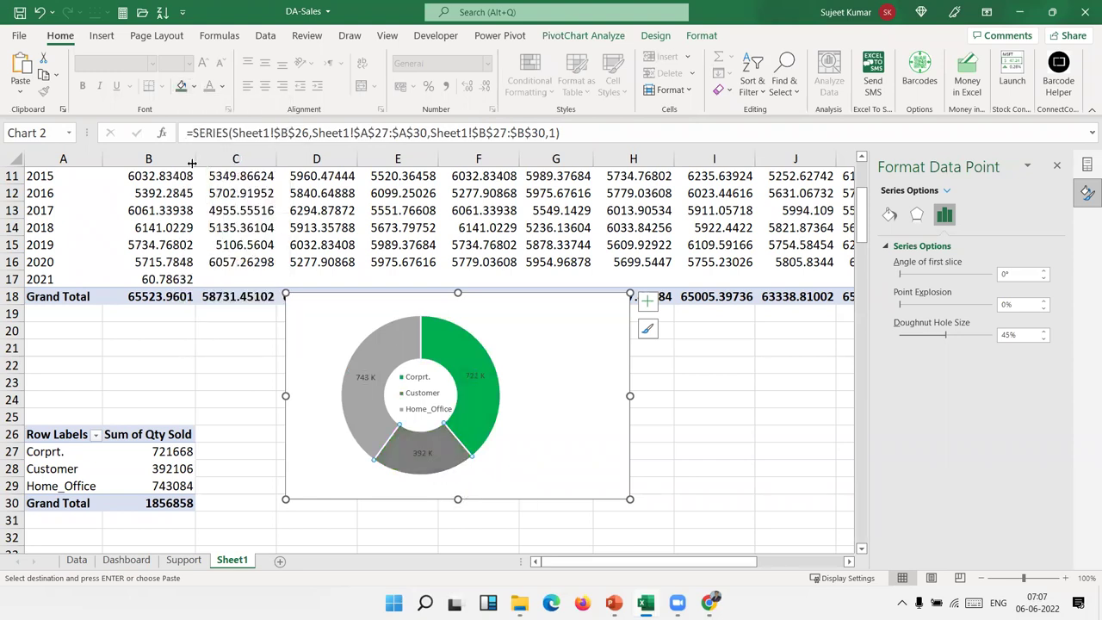
click(194, 87)
click(190, 199)
click(195, 85)
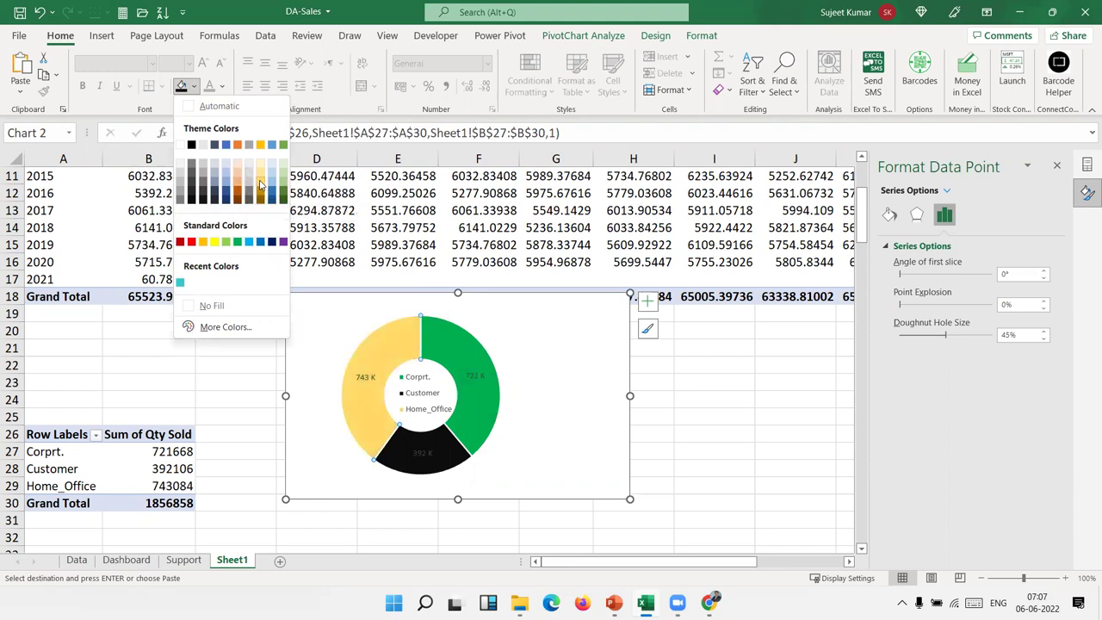
click(237, 178)
Make the doughnut's value labels white
click(473, 375)
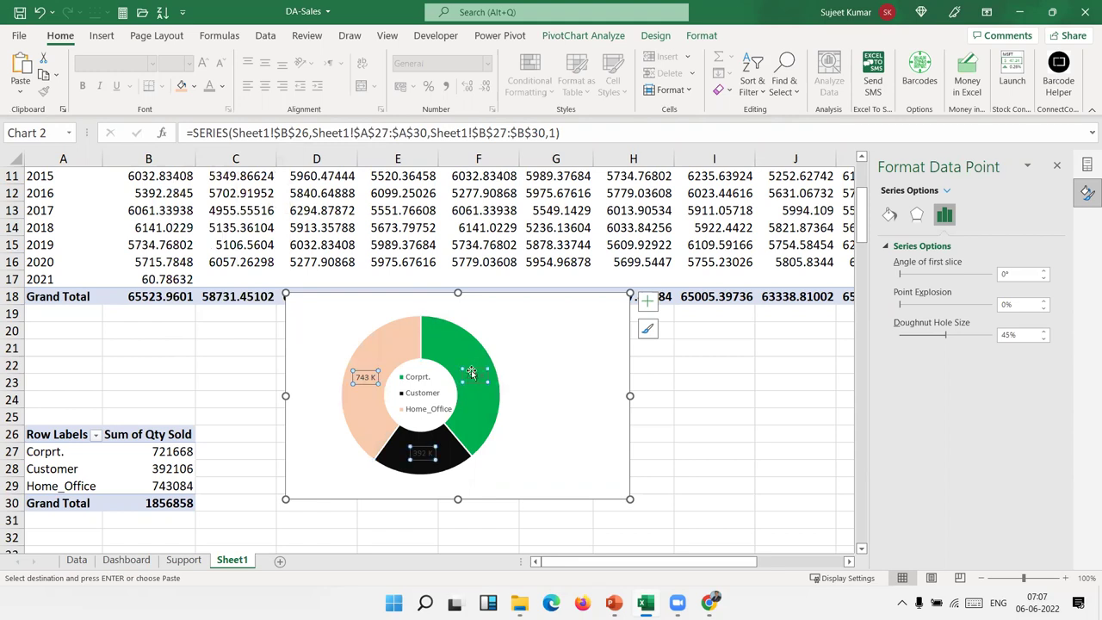
click(222, 86)
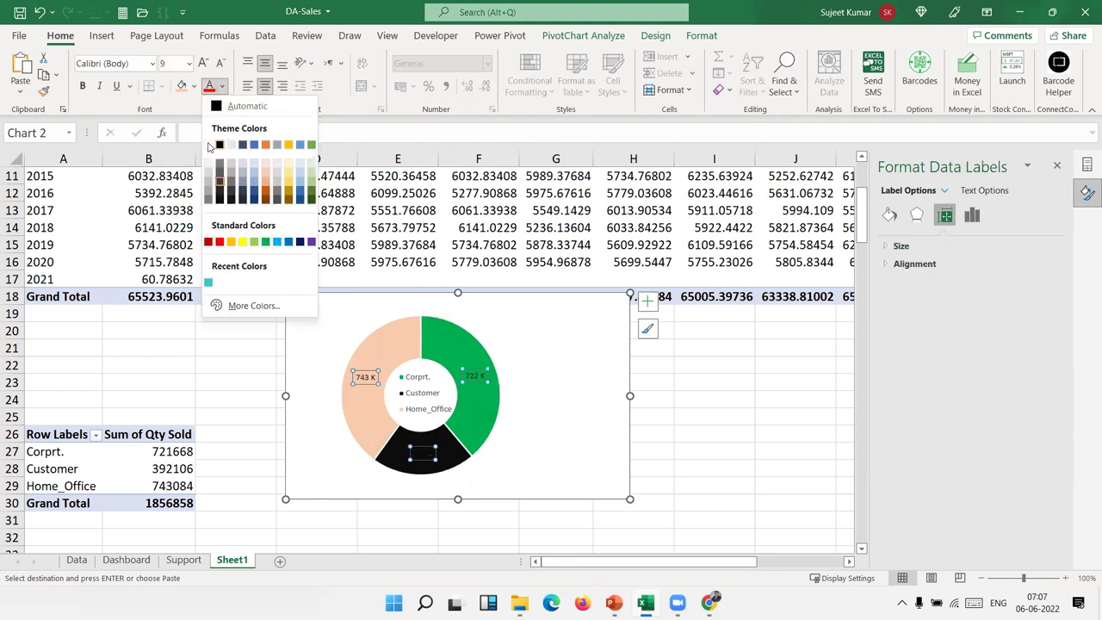
click(208, 146)
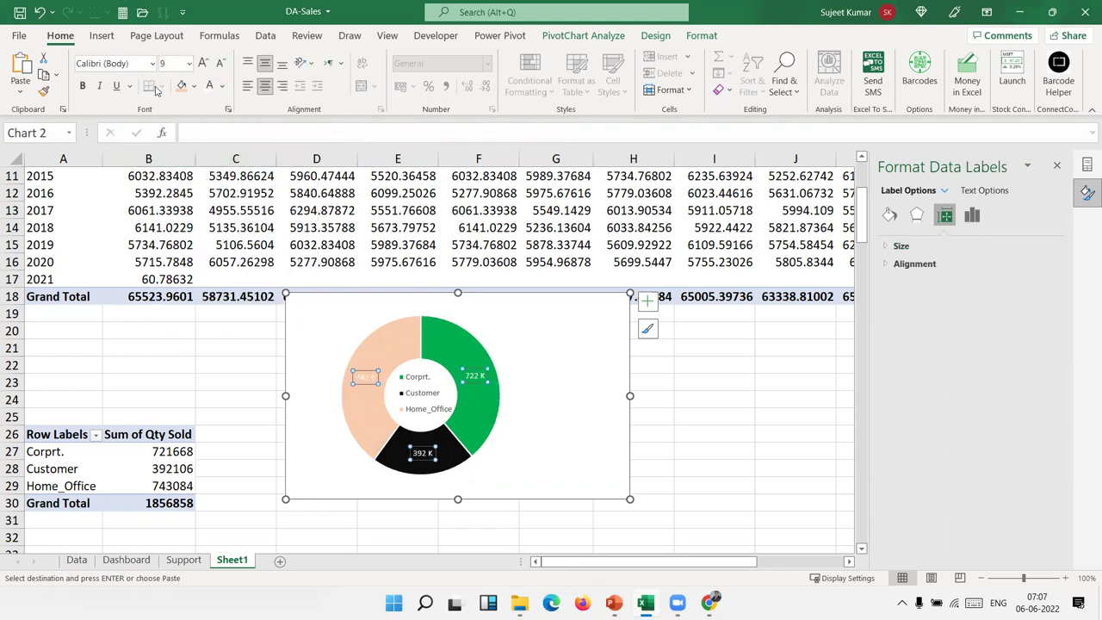
click(646, 399)
click(616, 404)
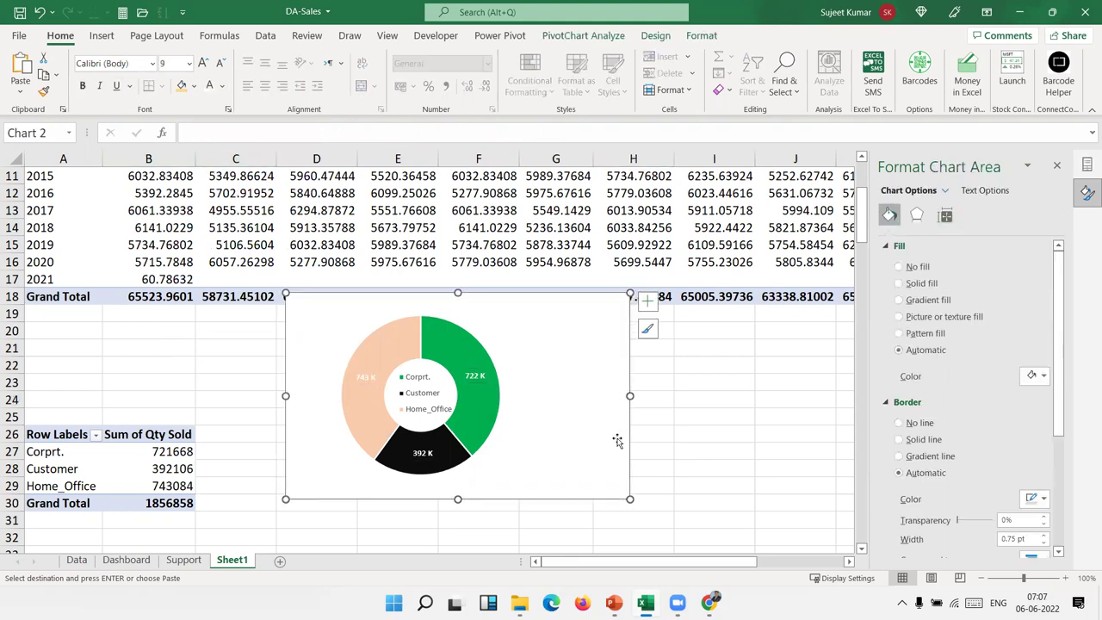
Drag the plot area's corners outward so the ring fills the chart's full height
click(499, 444)
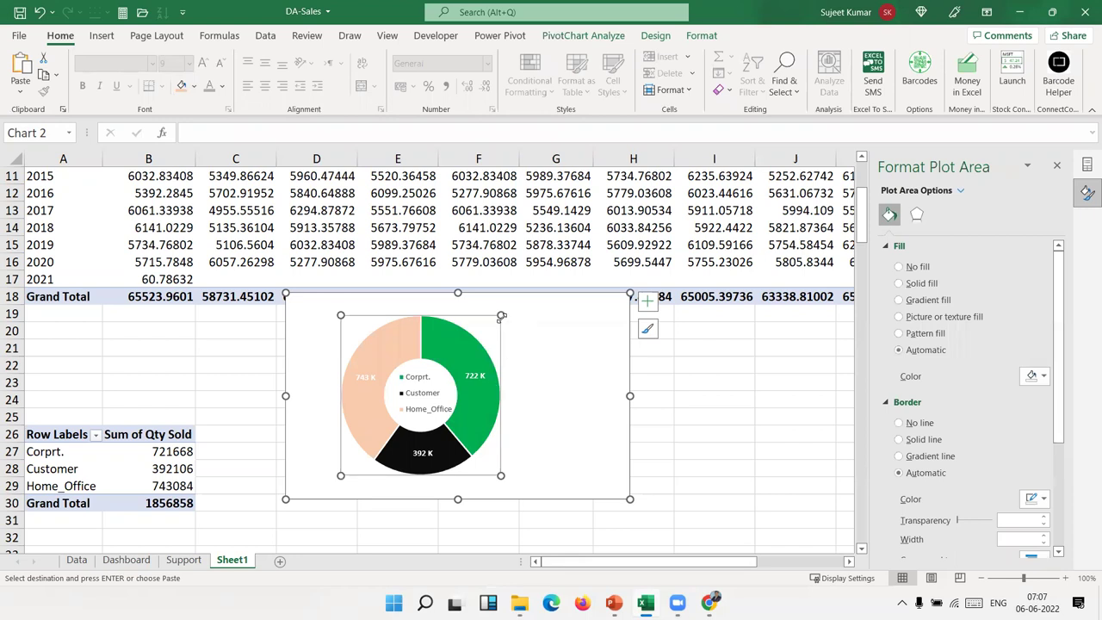
mouse_move(528, 319)
mouse_down()
mouse_move(555, 325)
mouse_move(546, 320)
mouse_up()
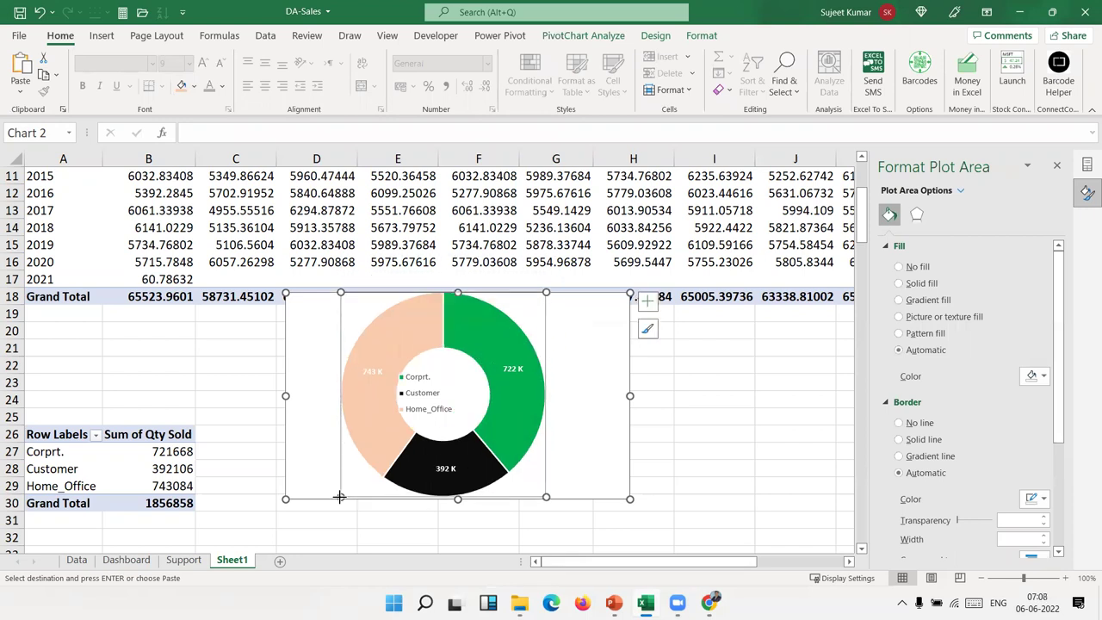
drag(339, 497, 336, 498)
click(575, 416)
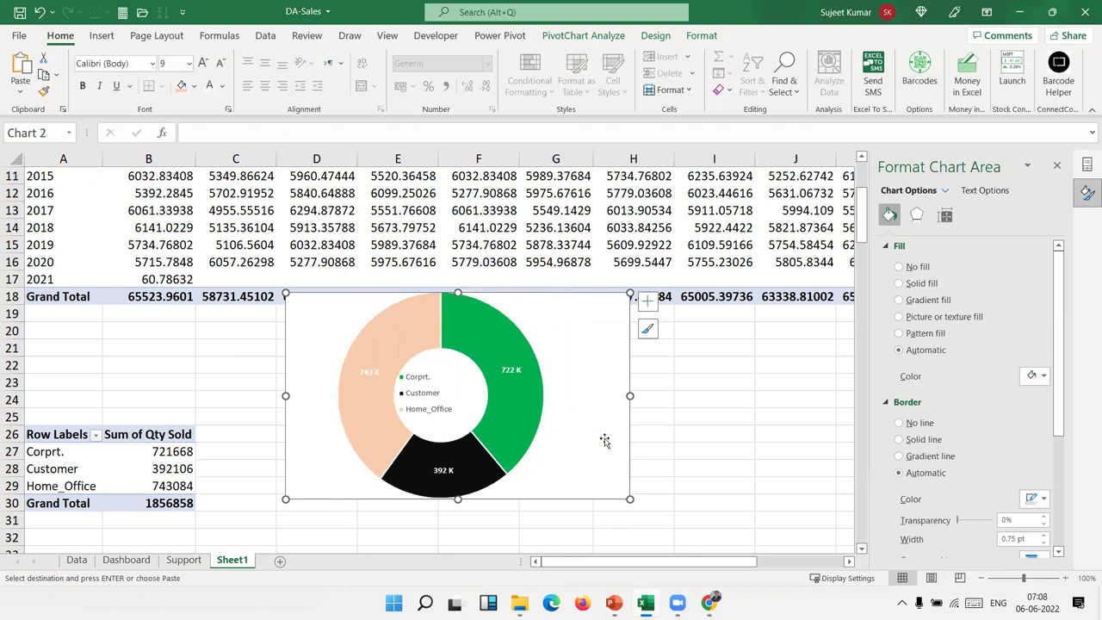
Cut the doughnut chart from Sheet1 and paste it into the empty Dashboard spot
key(Delete)
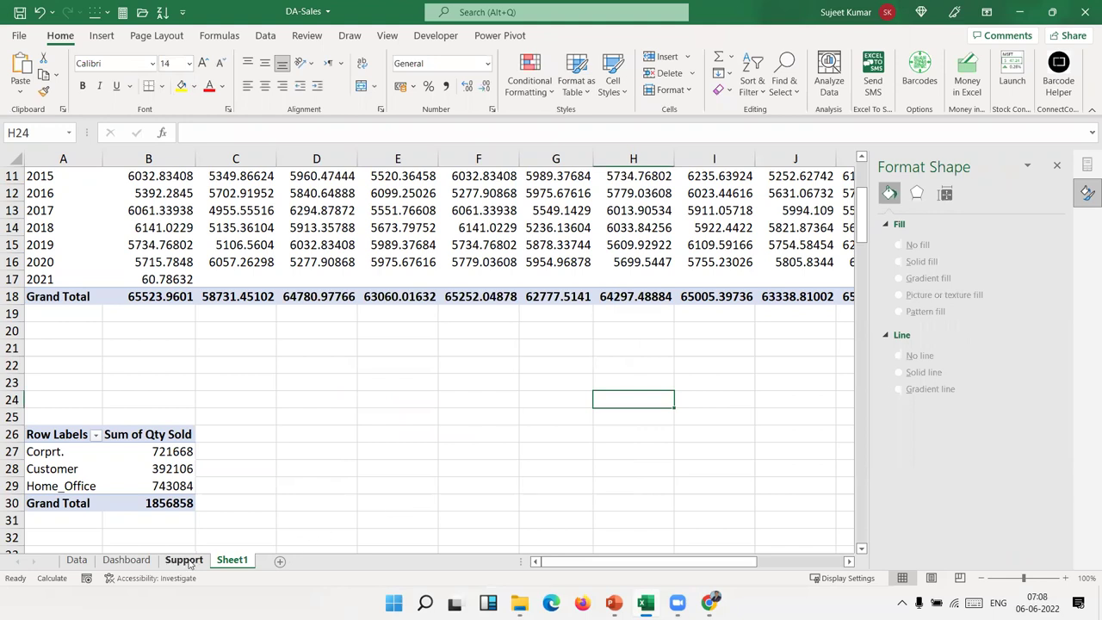
click(184, 561)
click(126, 559)
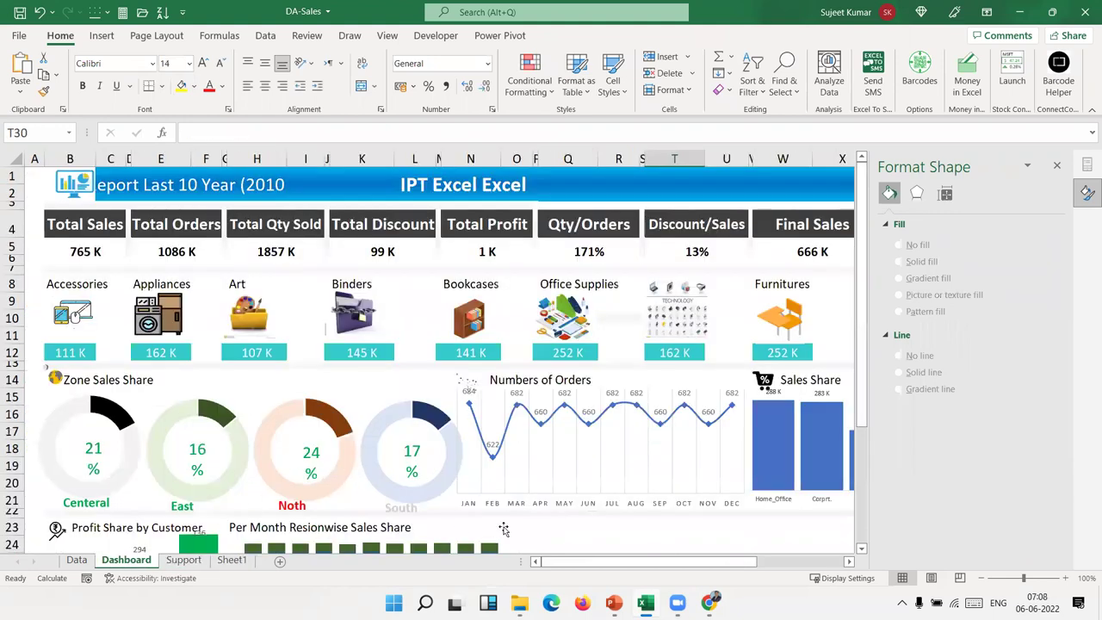
scroll(533, 512, down, 3)
click(552, 382)
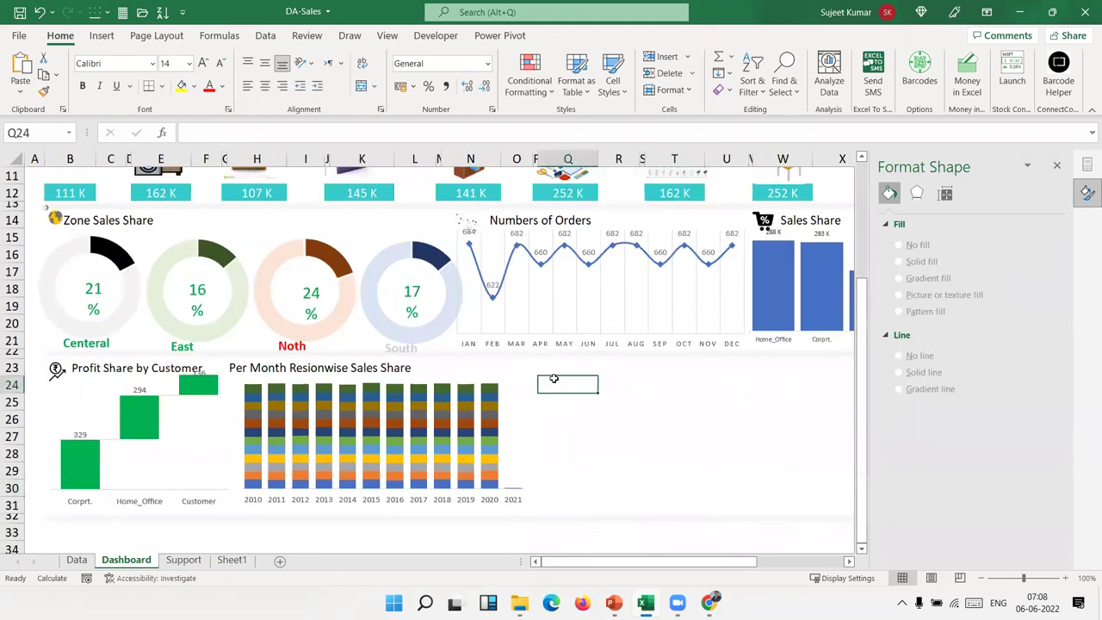
key(ctrl+v)
Resize the doughnut to fill the gap beside the Per Month Resionwise Sales Share chart
mouse_move(539, 376)
mouse_down()
mouse_move(664, 476)
mouse_move(547, 378)
mouse_up()
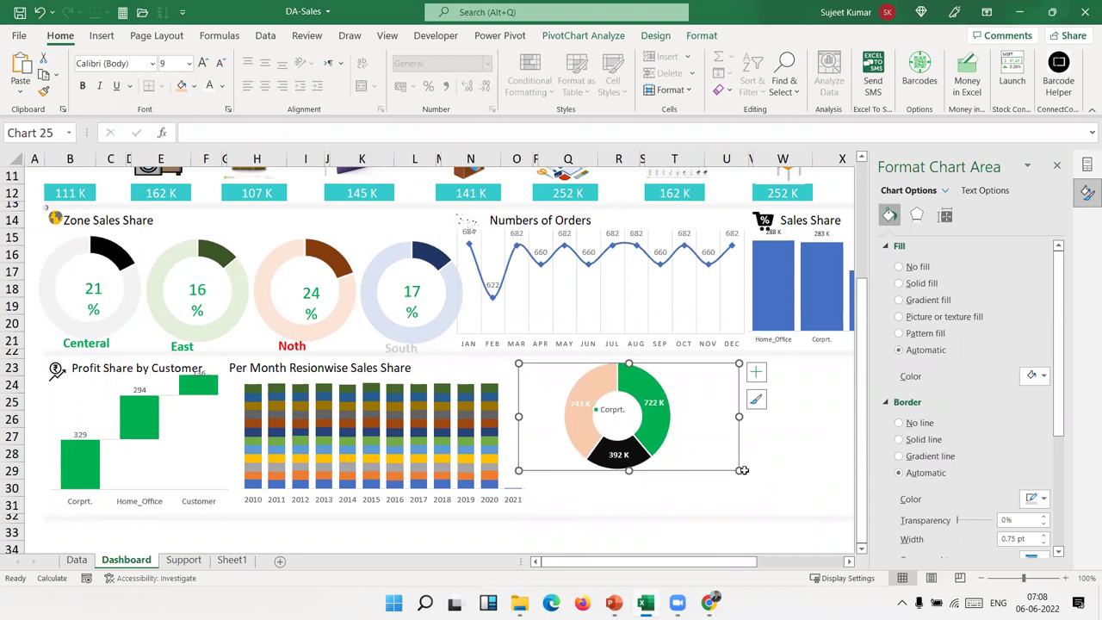
drag(737, 469, 778, 508)
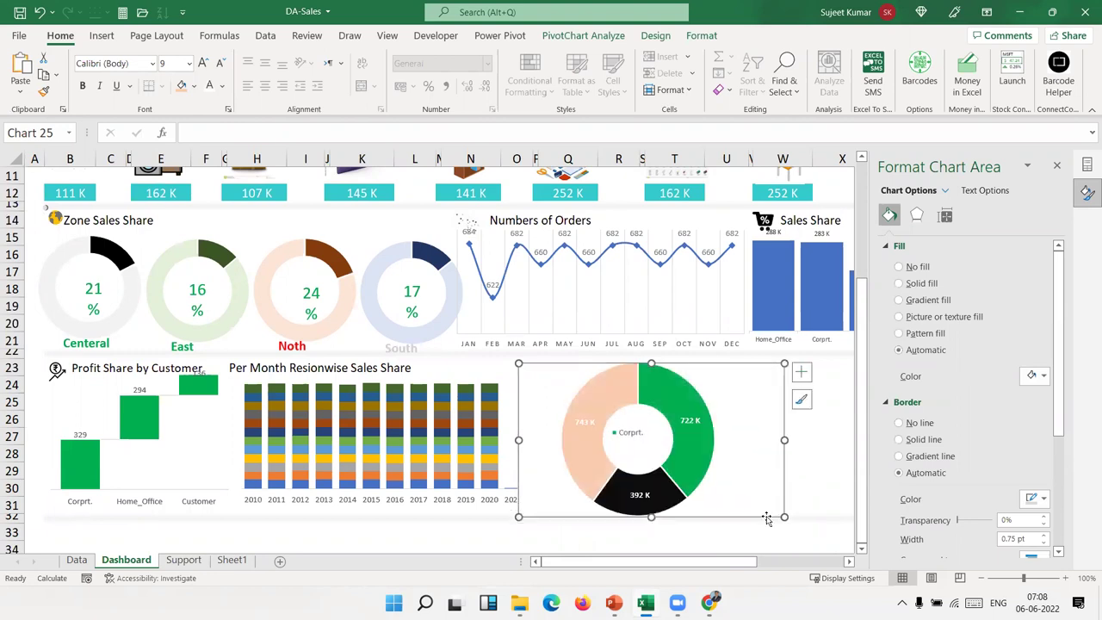
click(469, 529)
click(546, 443)
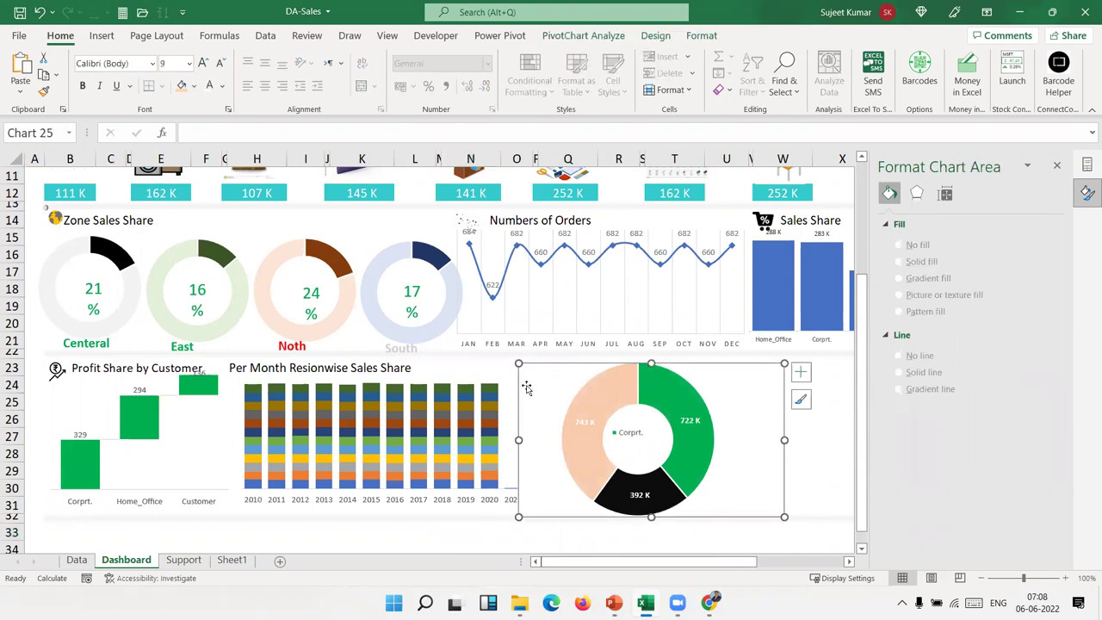
drag(517, 364, 511, 367)
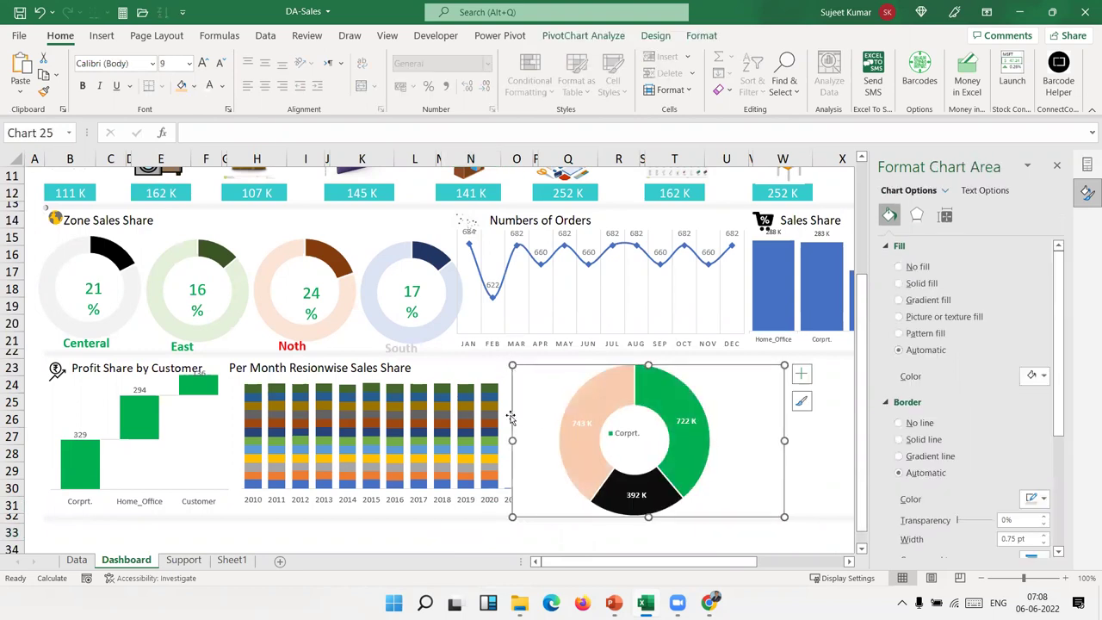
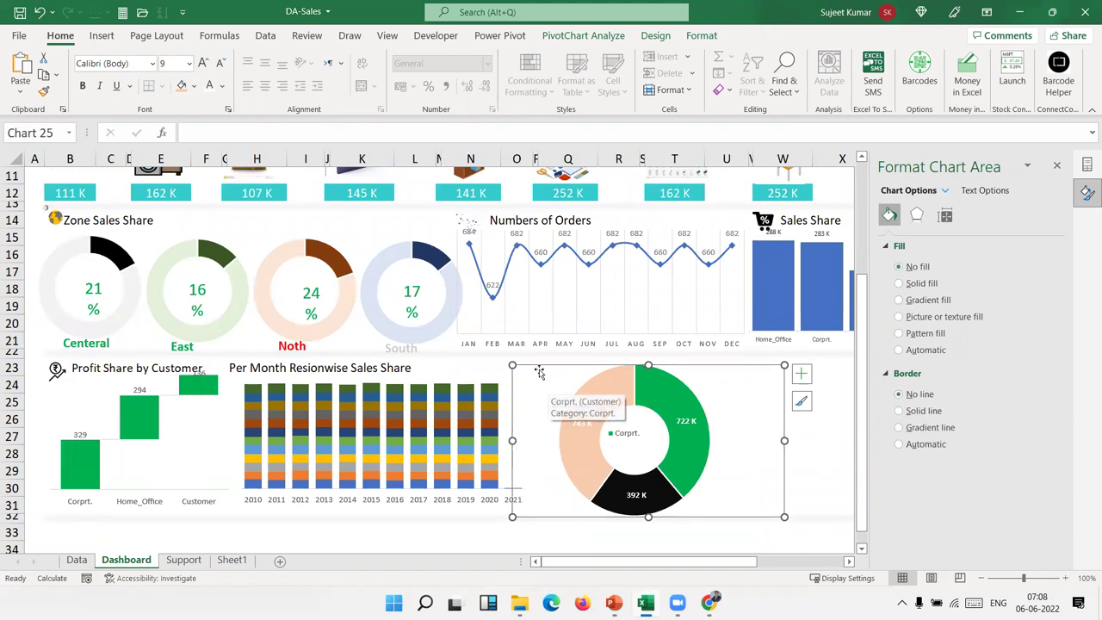
Shift the customer doughnut chart left and enlarge its legend so Corprt., Customer and Home_Office show
drag(530, 367, 488, 372)
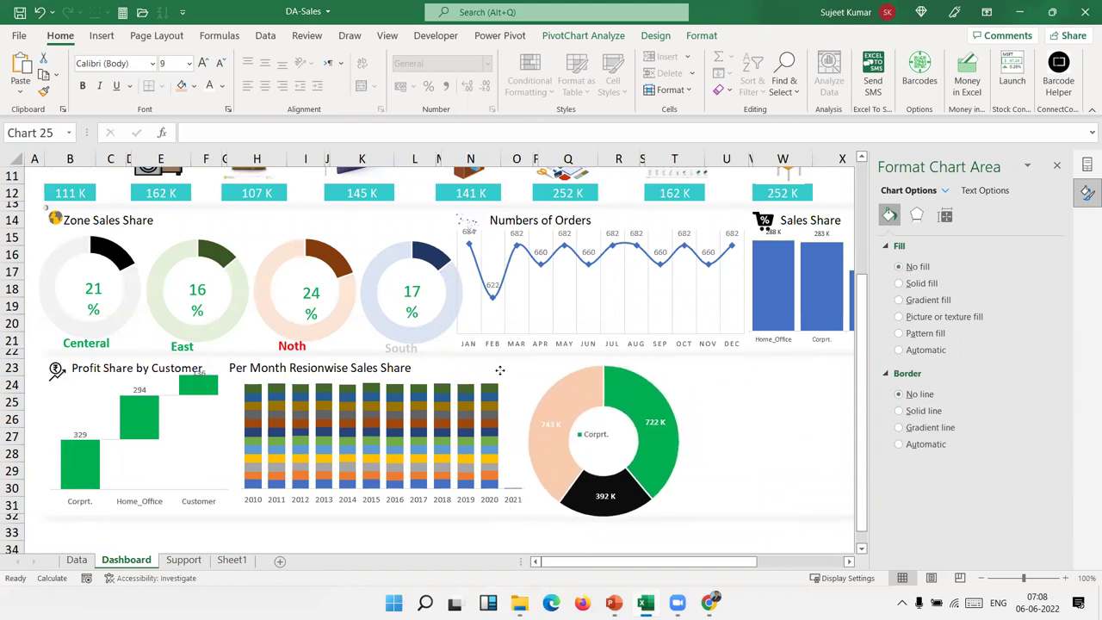
click(581, 437)
drag(604, 457, 617, 469)
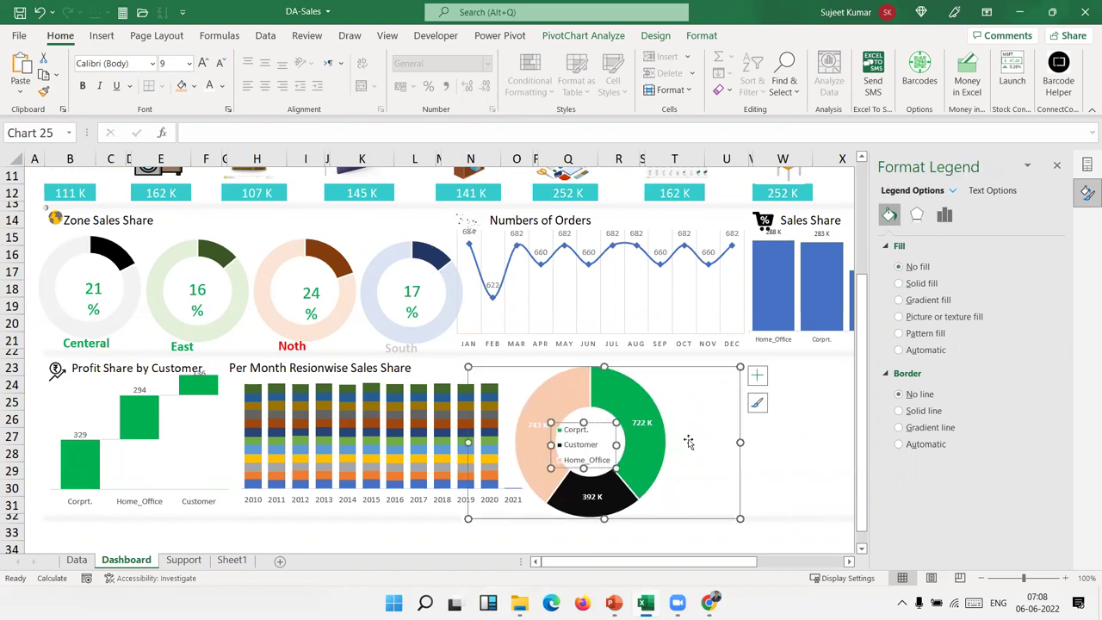
click(761, 448)
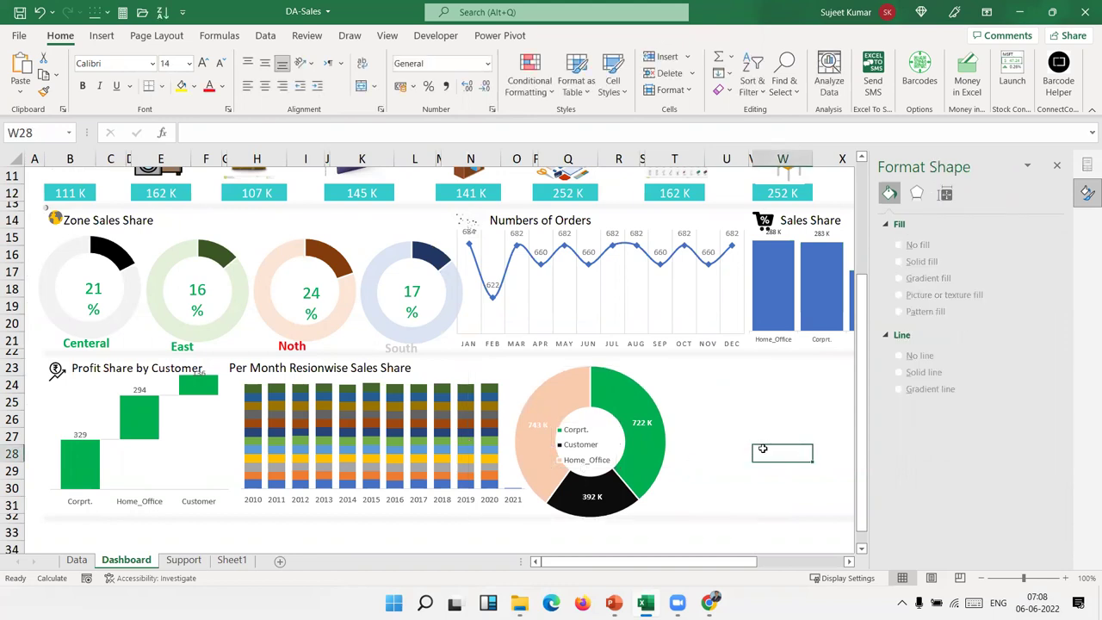
On Sheet1, duplicate the Qty Sold pivot table from A26:B30 into cell E26
click(233, 561)
mouse_move(86, 434)
mouse_down()
mouse_move(122, 485)
mouse_move(172, 503)
mouse_up()
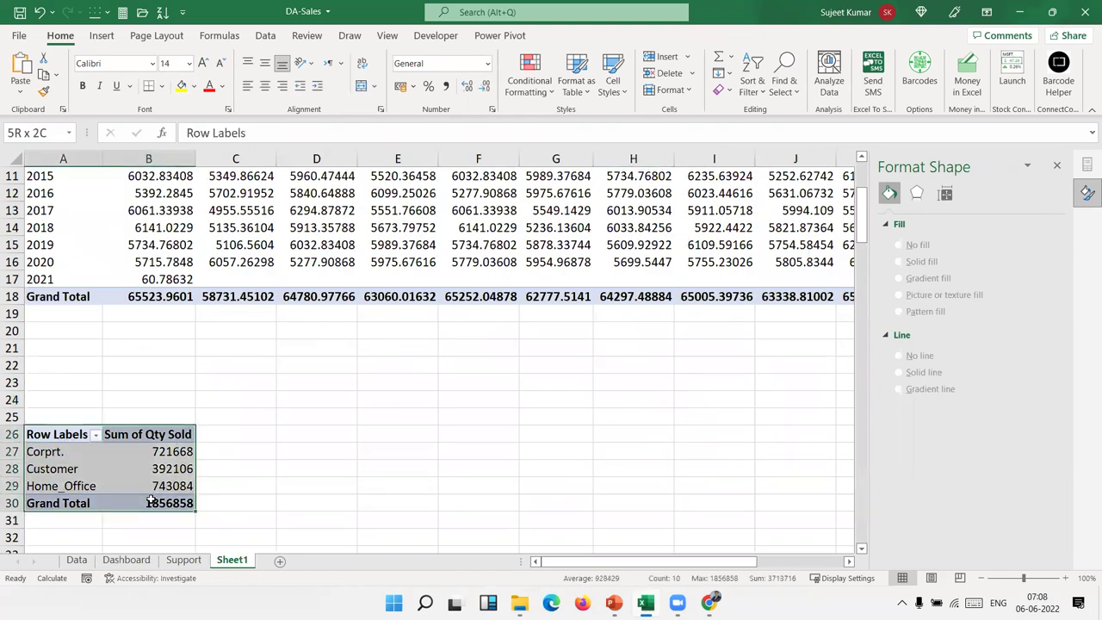
key(ctrl+c)
click(418, 433)
key(ctrl+v)
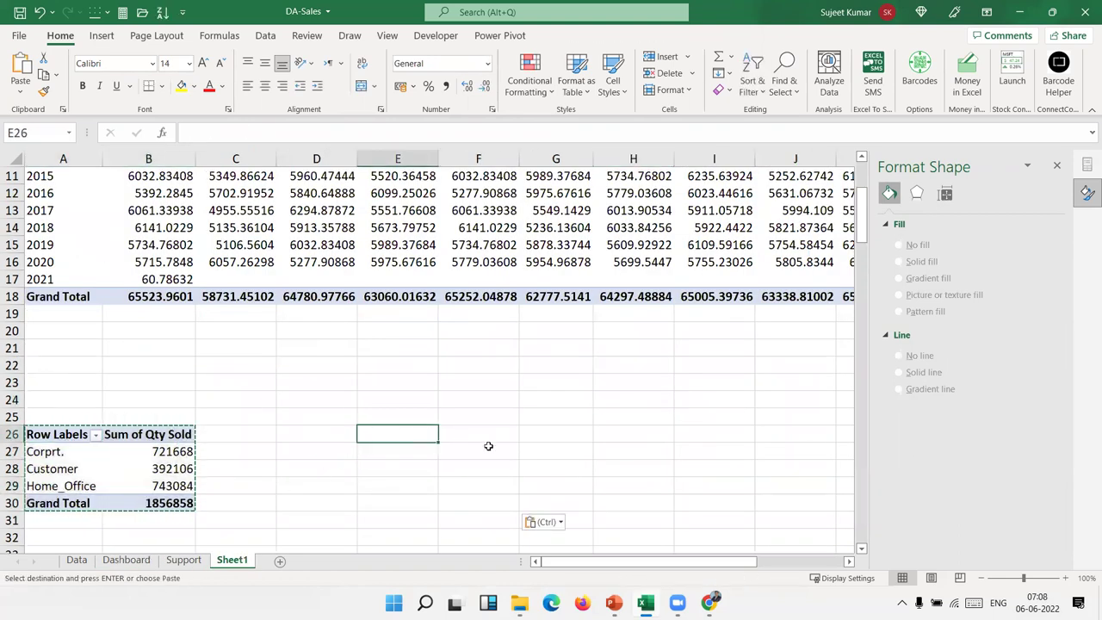
click(450, 463)
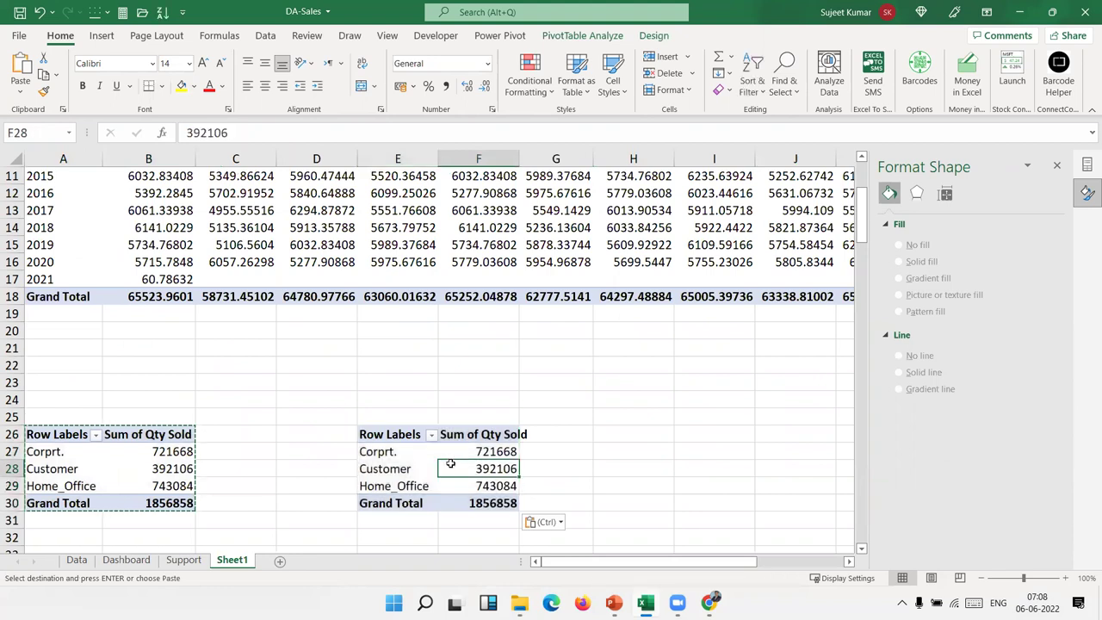
key(Escape)
Replace Qty Sold and Customer in the copied pivot with Sum of Profit by Zone
click(392, 452)
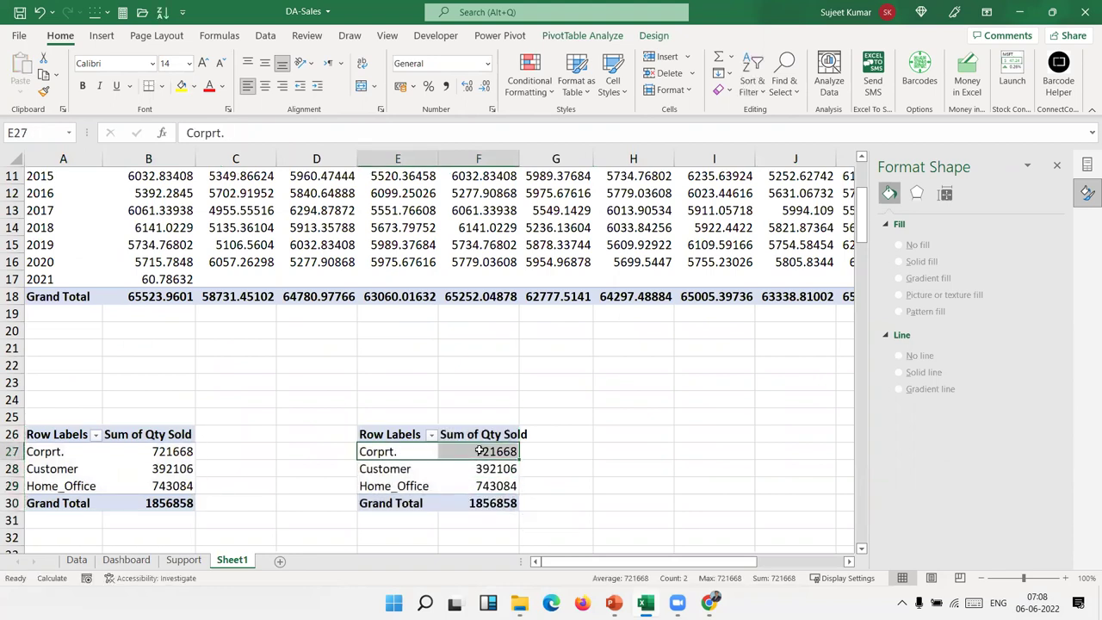
click(1057, 165)
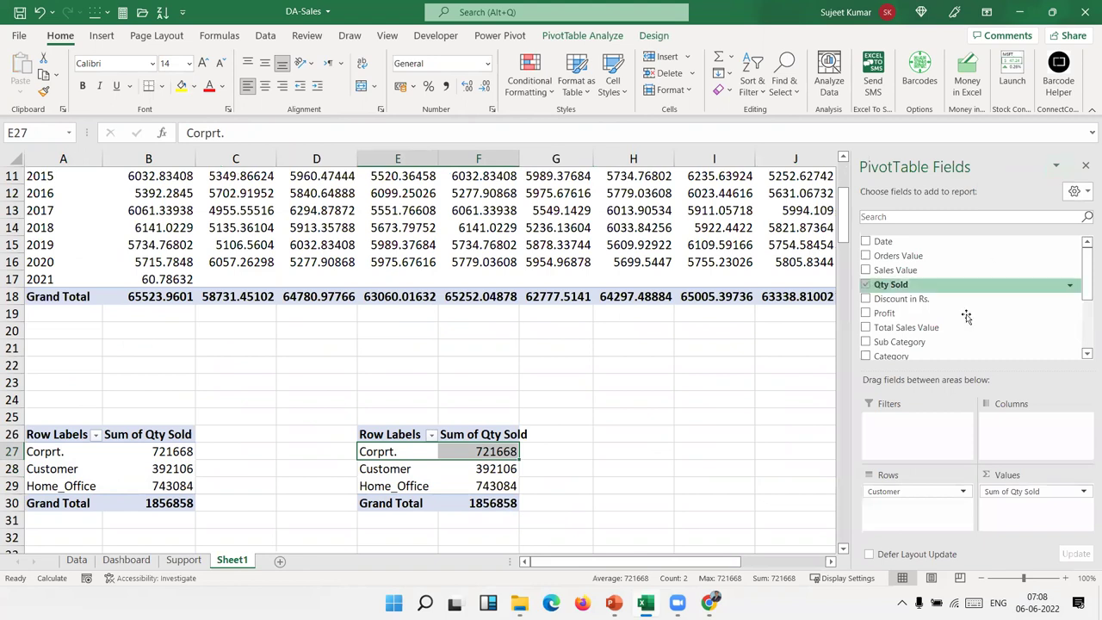
scroll(954, 350, down, 3)
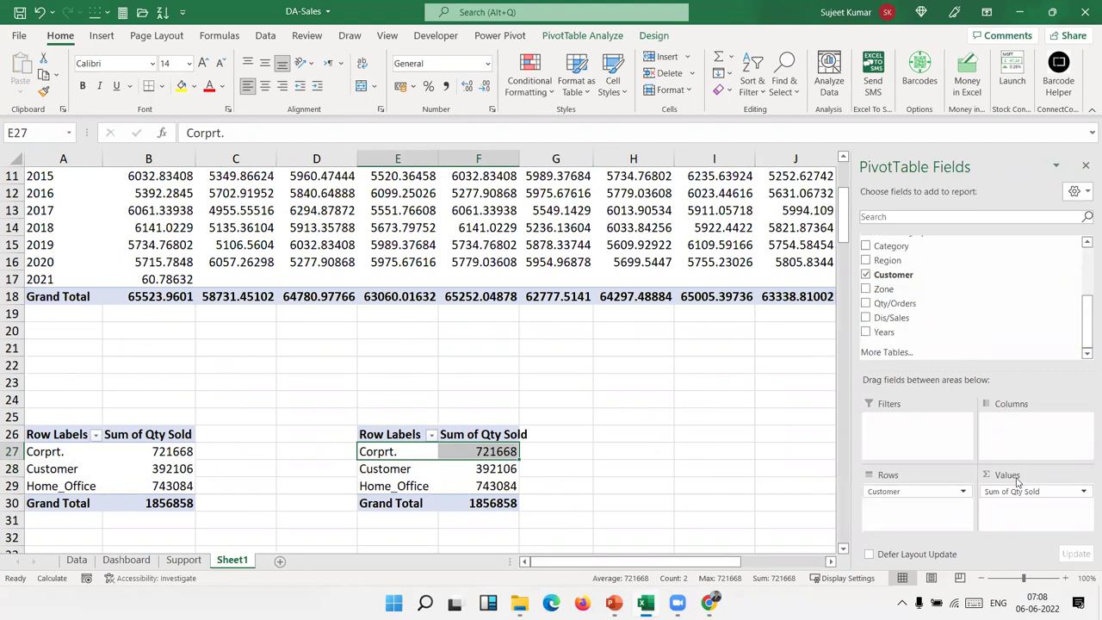
drag(1025, 491, 1011, 307)
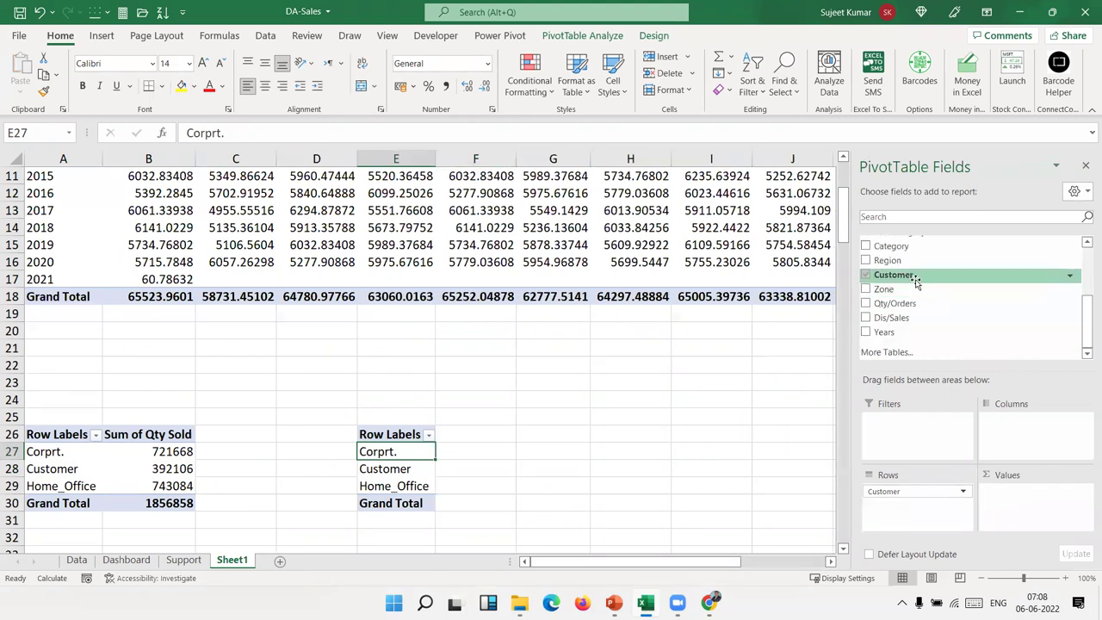
scroll(913, 288, up, 2)
scroll(895, 286, up, 1)
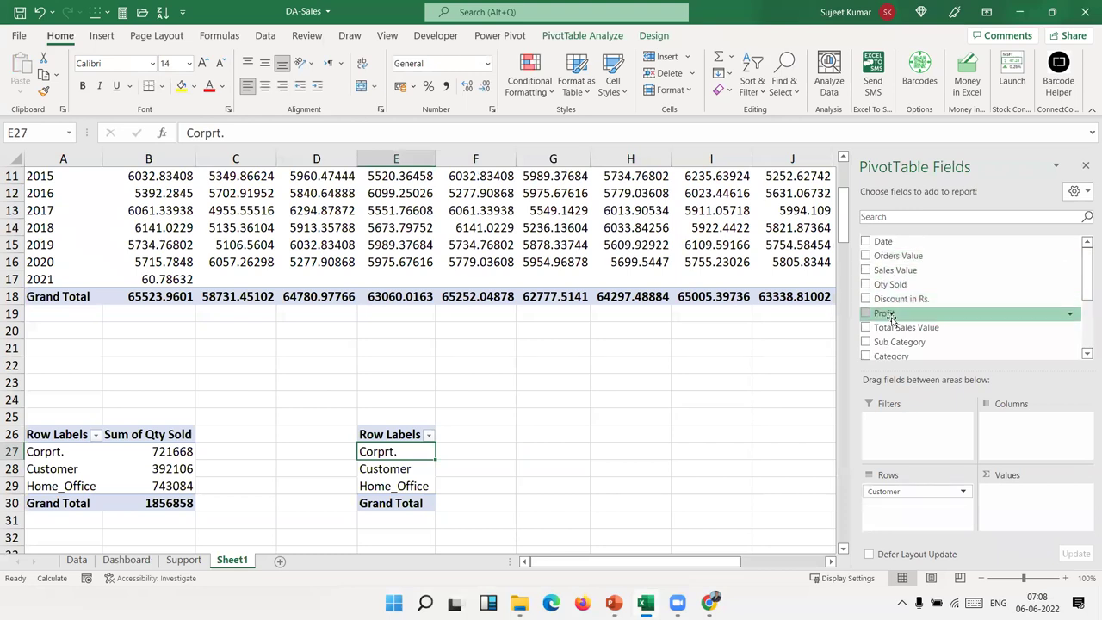
drag(886, 313, 1016, 508)
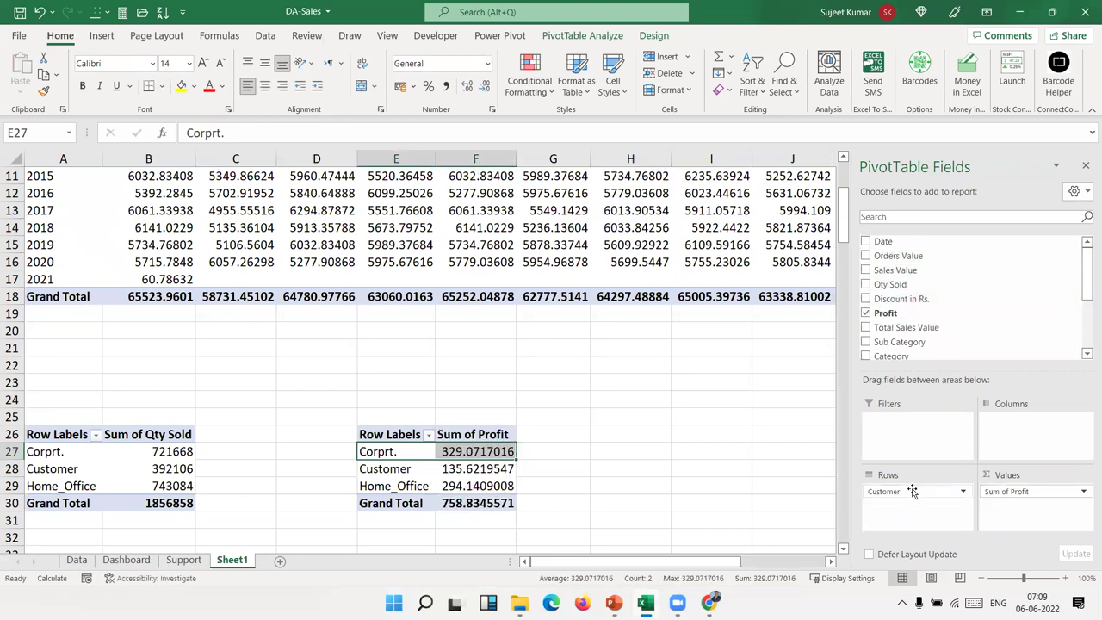
drag(917, 487, 946, 331)
scroll(951, 317, down, 3)
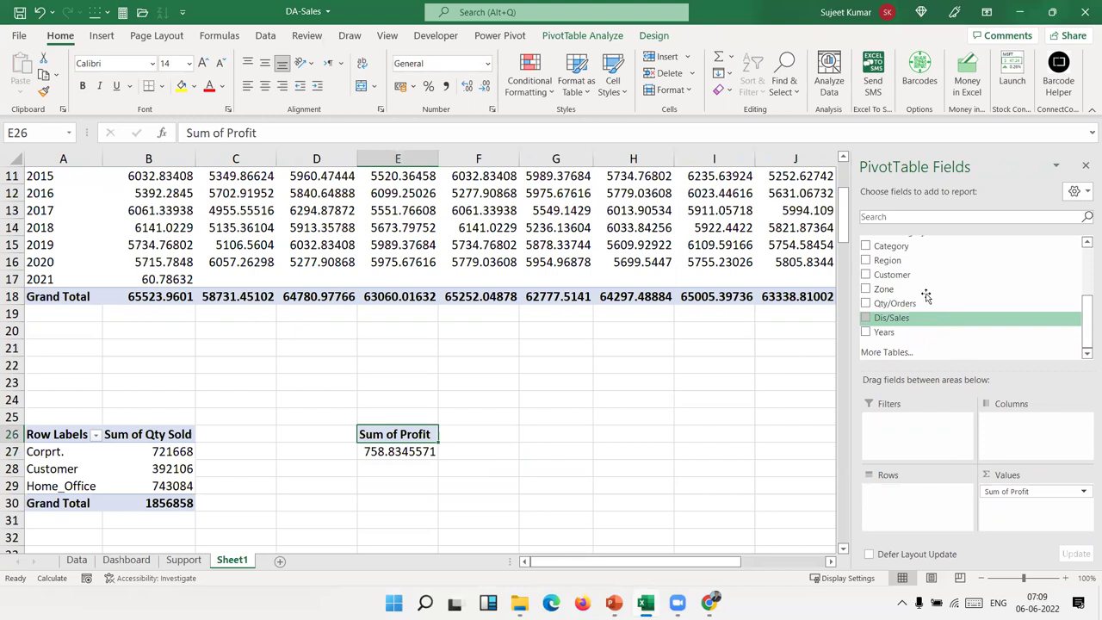
mouse_move(919, 289)
mouse_down()
mouse_move(928, 517)
mouse_move(901, 500)
mouse_up()
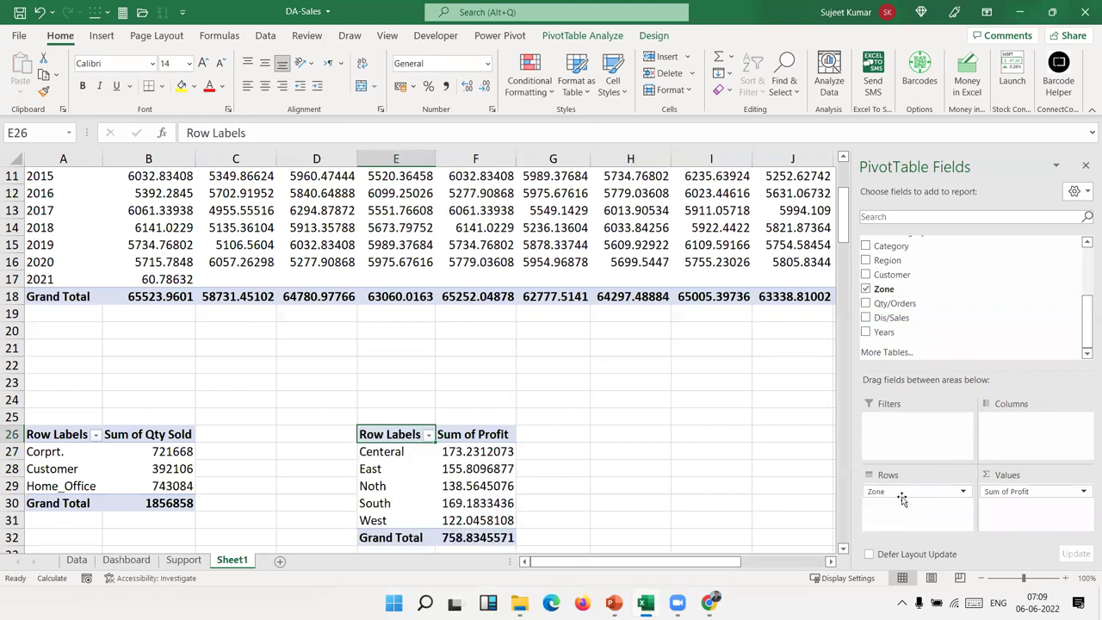
click(494, 452)
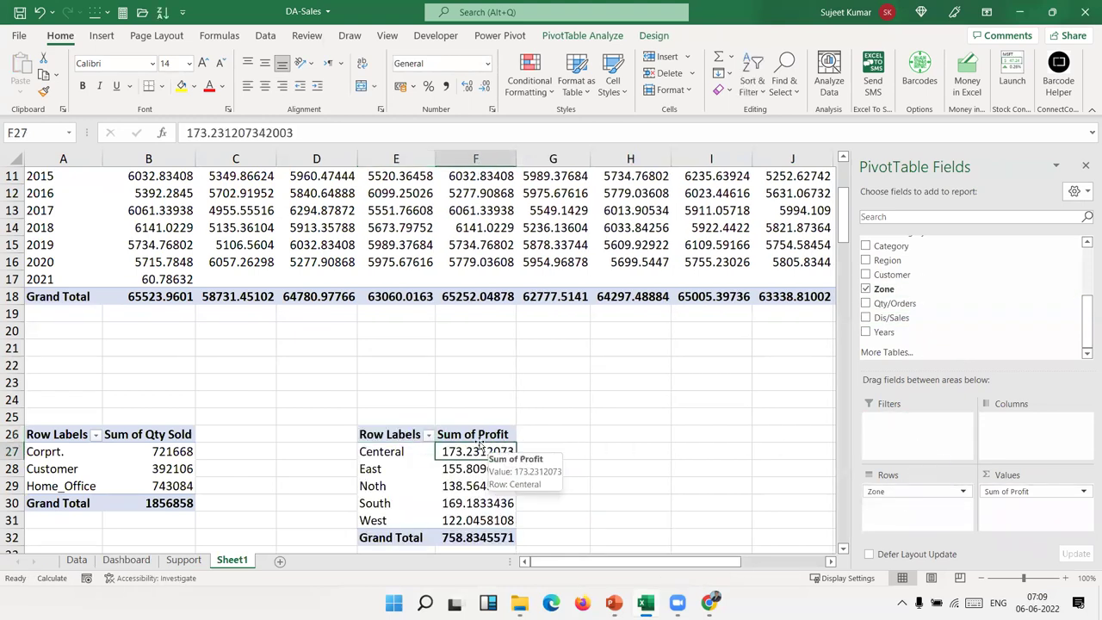
click(400, 434)
Insert a clustered column chart of profit by zone with no title, gridlines or legend
click(102, 35)
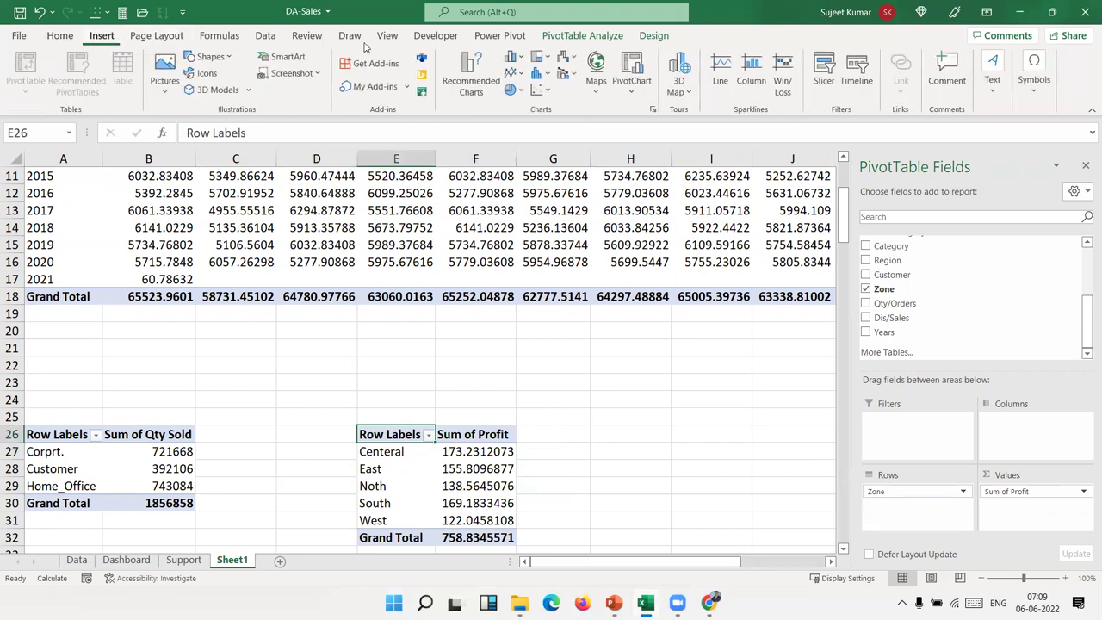
click(522, 57)
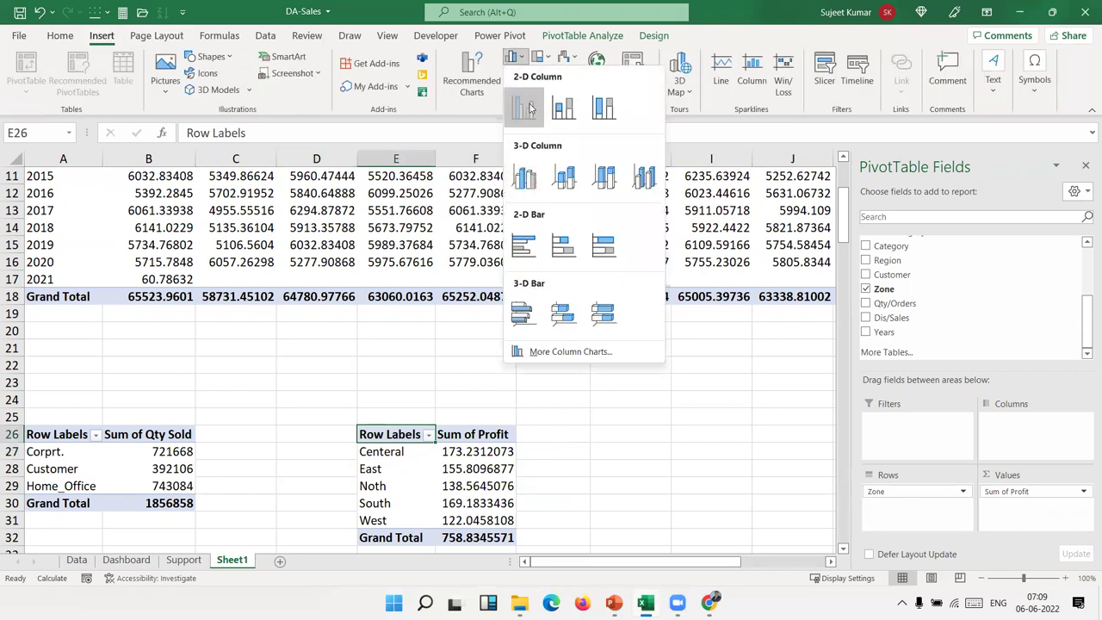
click(522, 107)
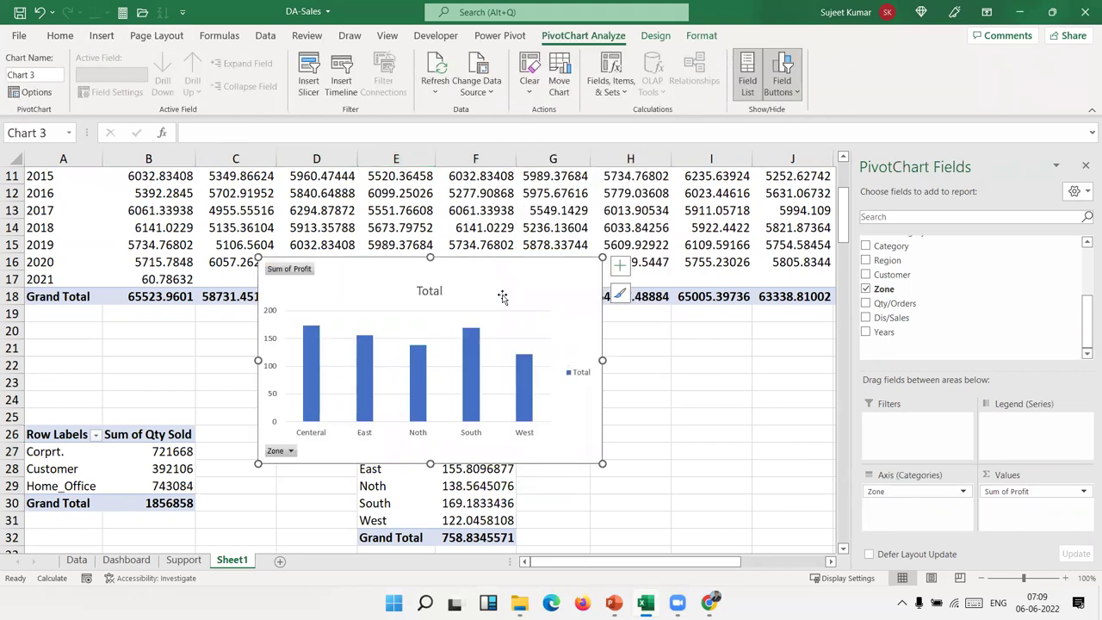
click(620, 265)
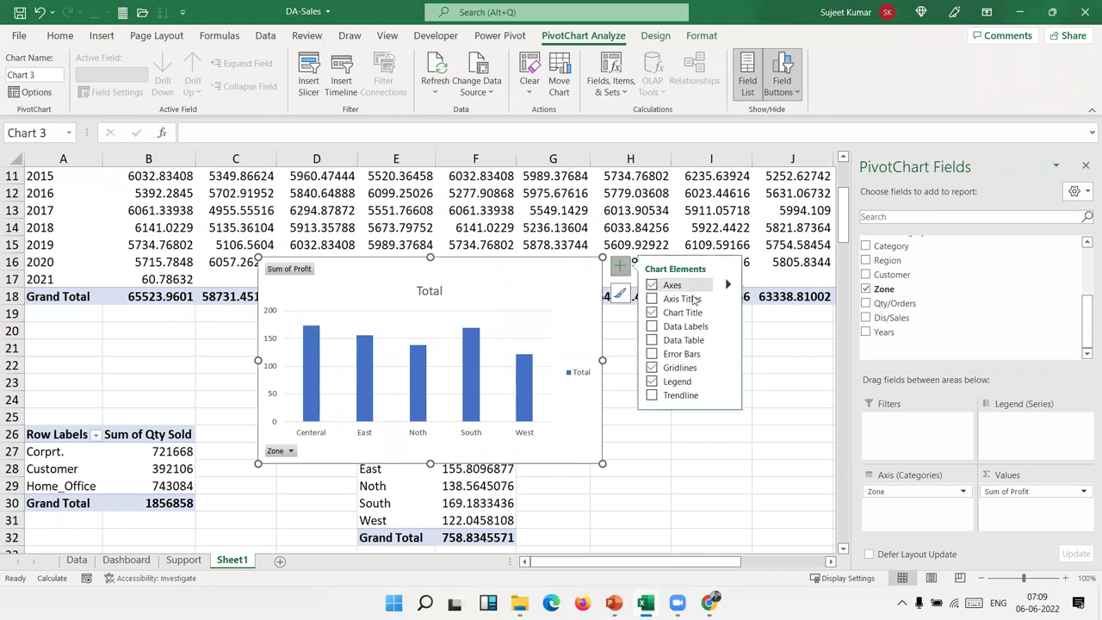
click(651, 313)
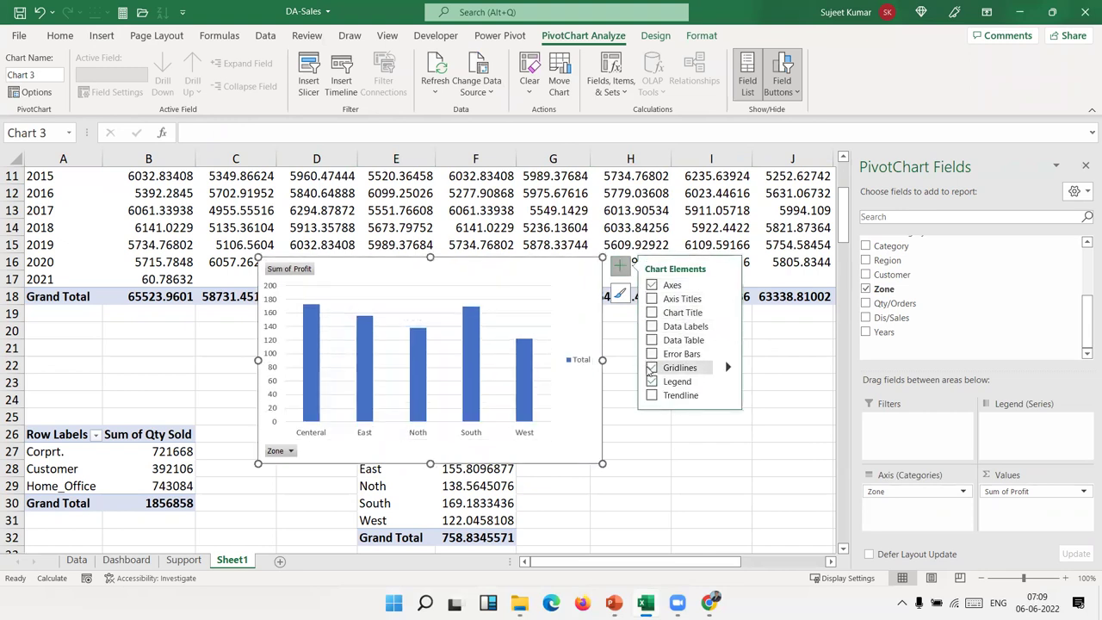
click(652, 367)
click(651, 381)
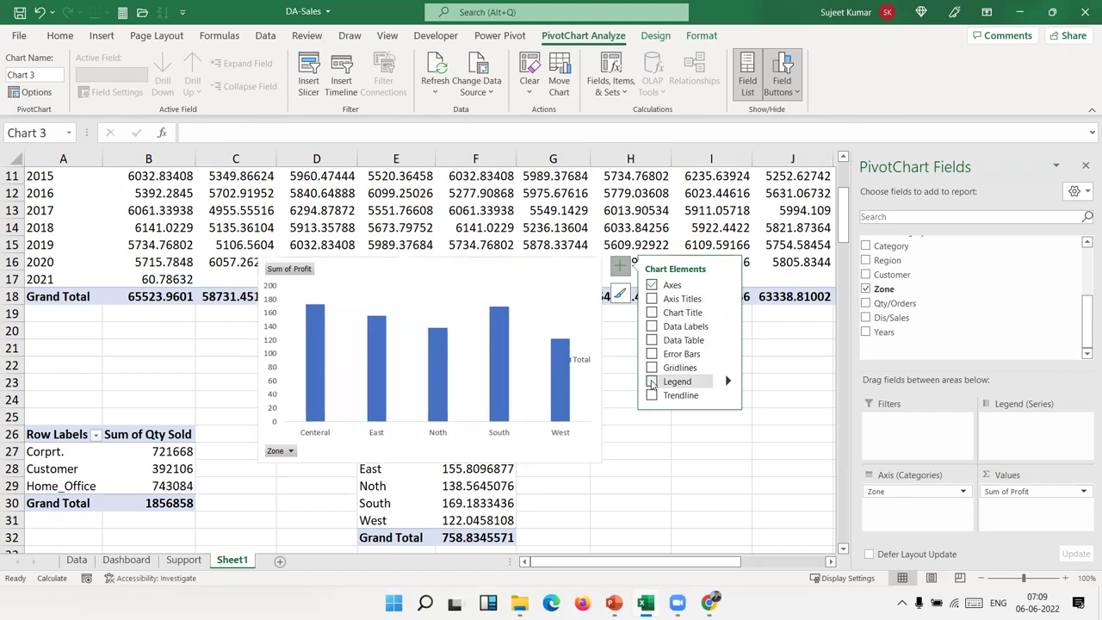
Delete the chart's vertical value axis and hide all its field buttons
click(270, 320)
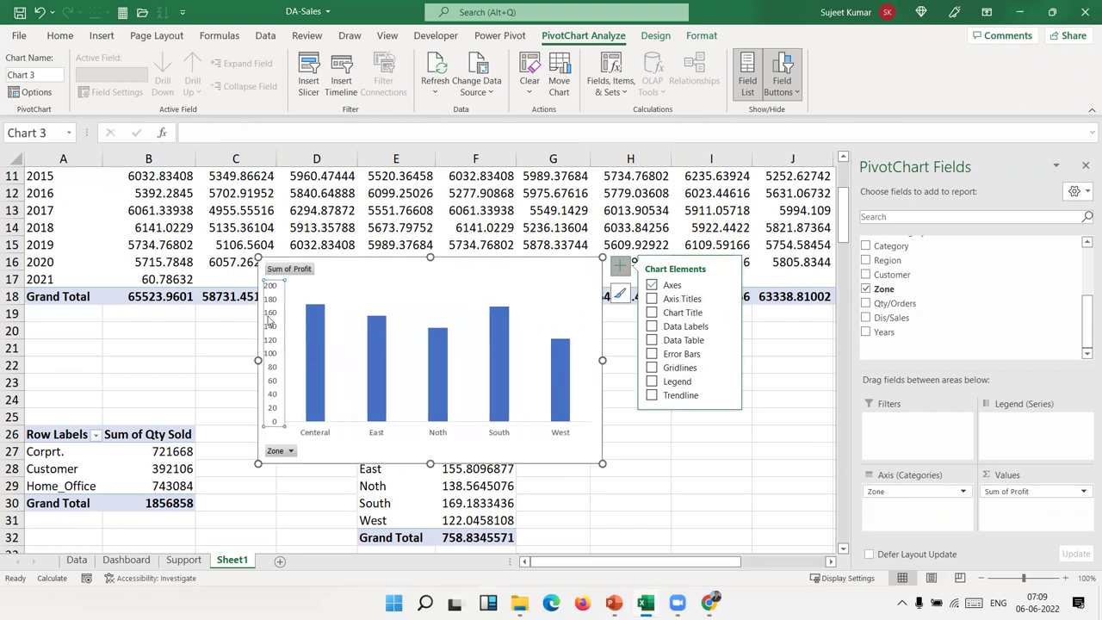
key(Delete)
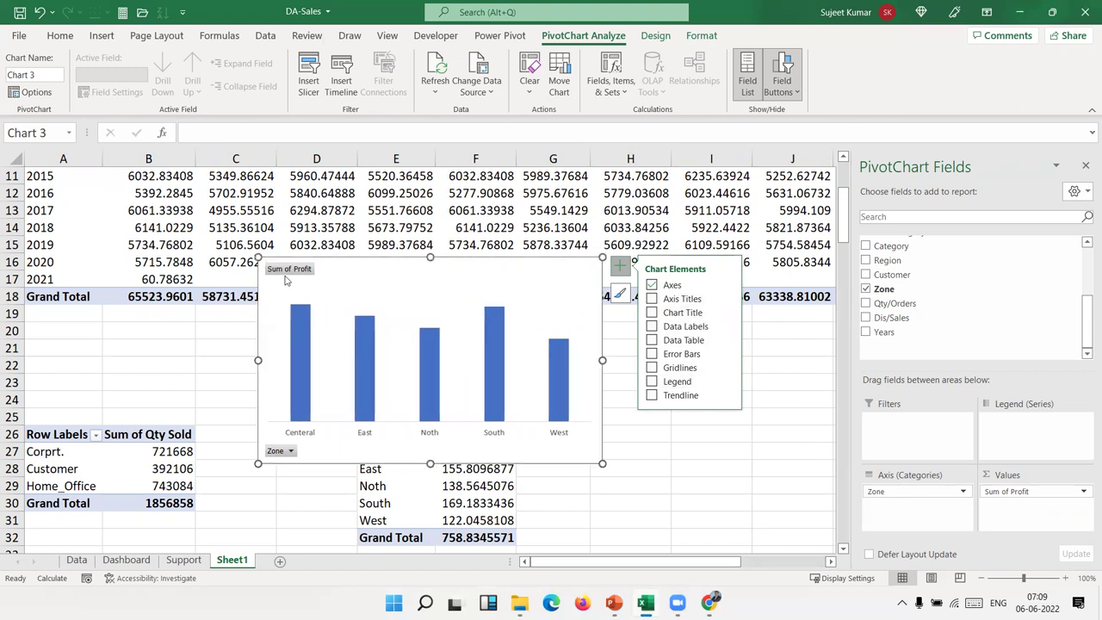
right_click(287, 280)
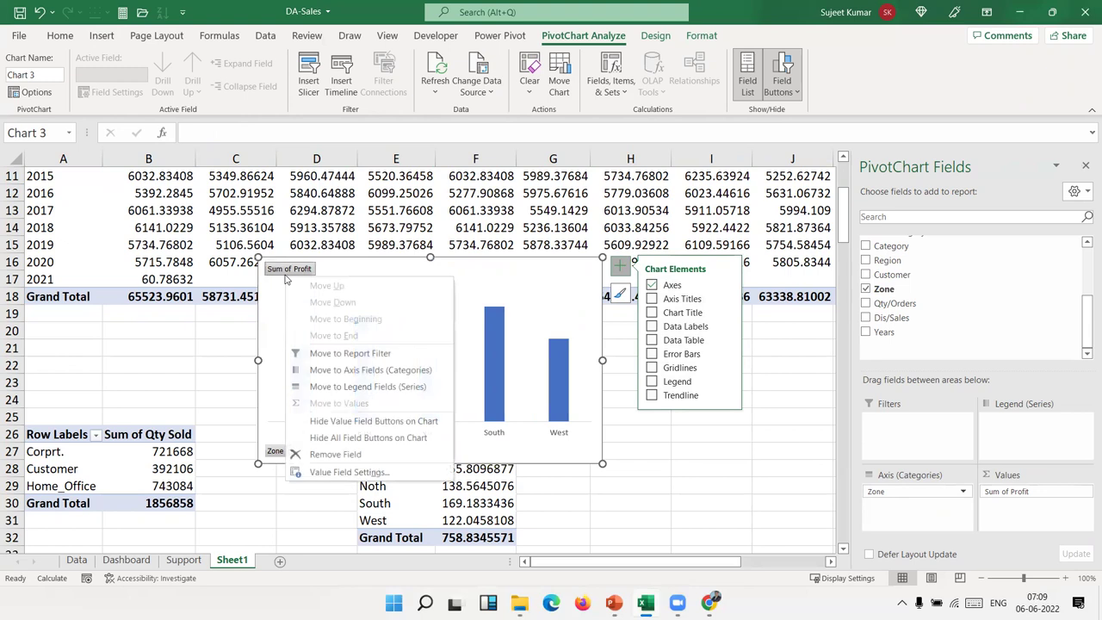
click(347, 437)
Set the profit columns' gap width to 28% and add data labels above each column
click(559, 398)
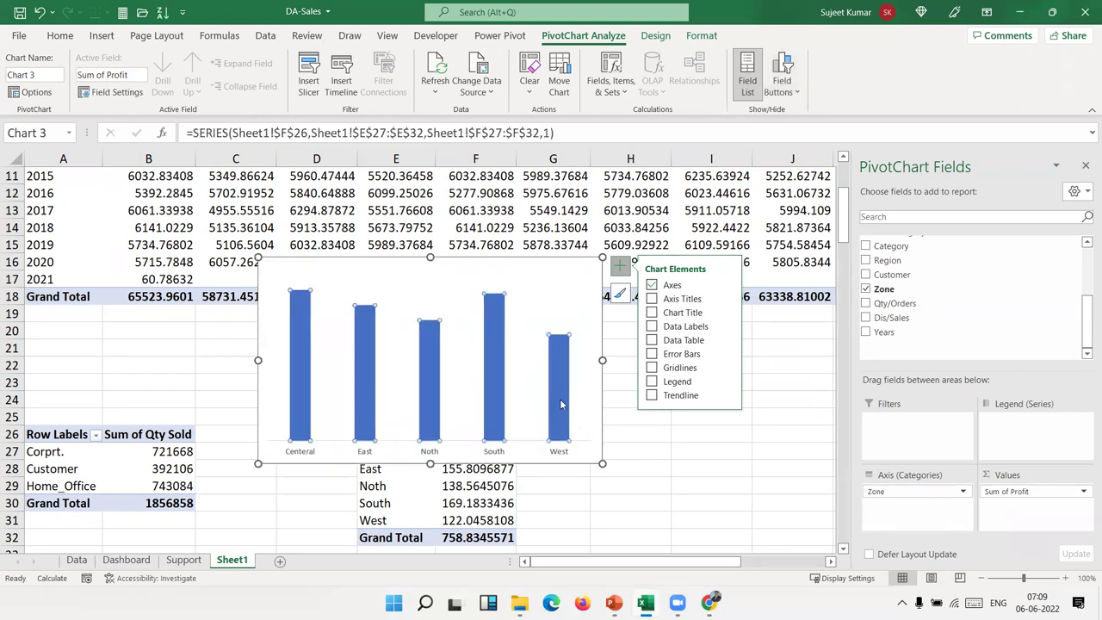
right_click(560, 399)
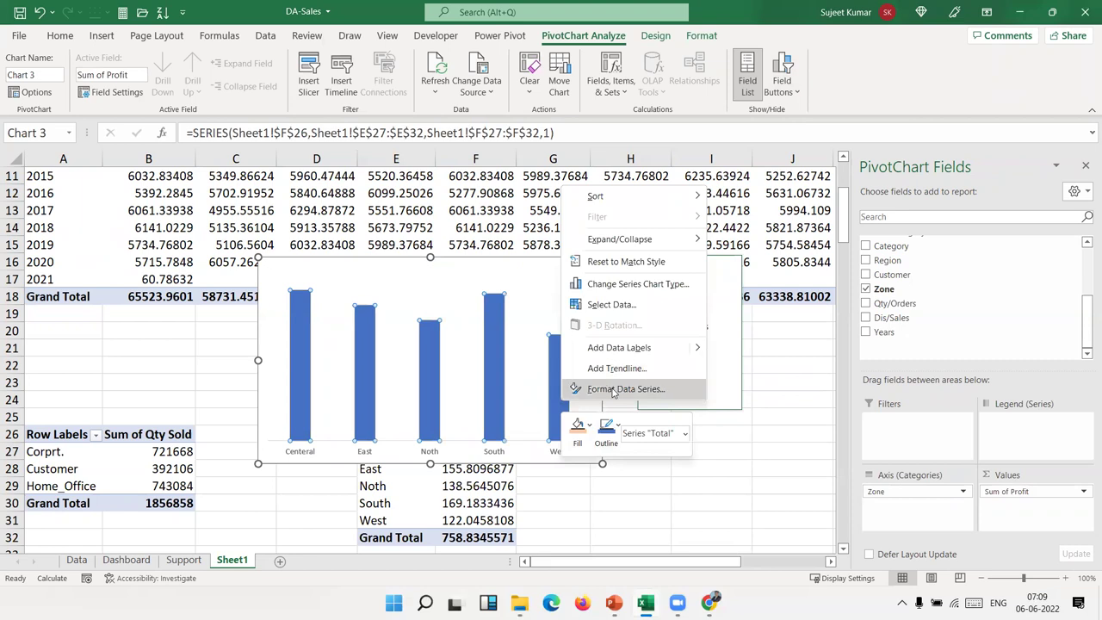
click(621, 388)
drag(968, 341, 956, 341)
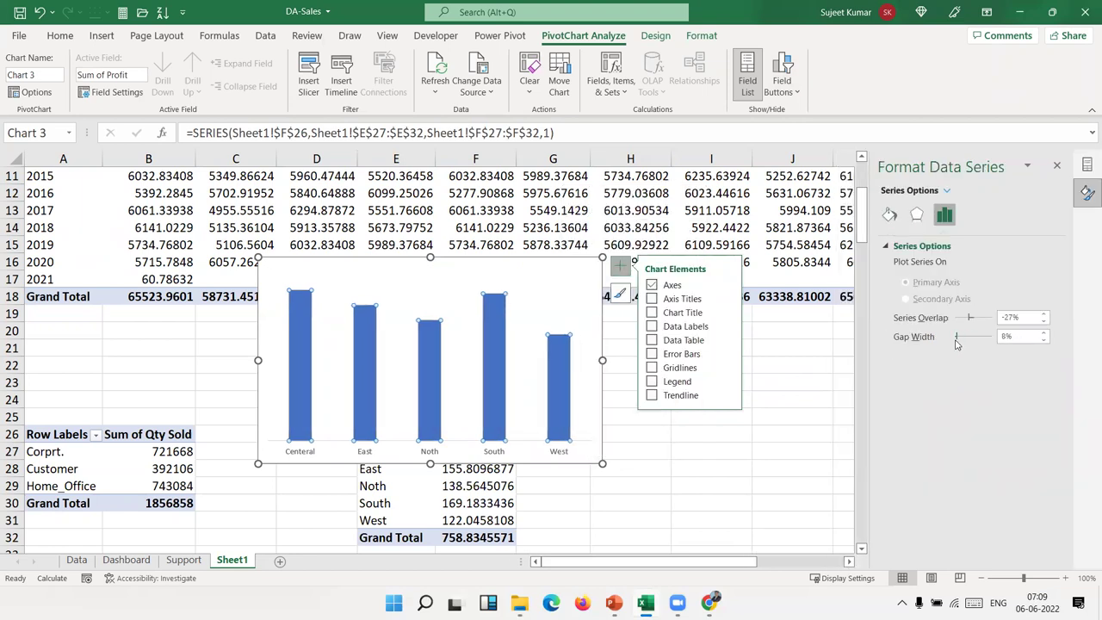
drag(961, 343, 962, 342)
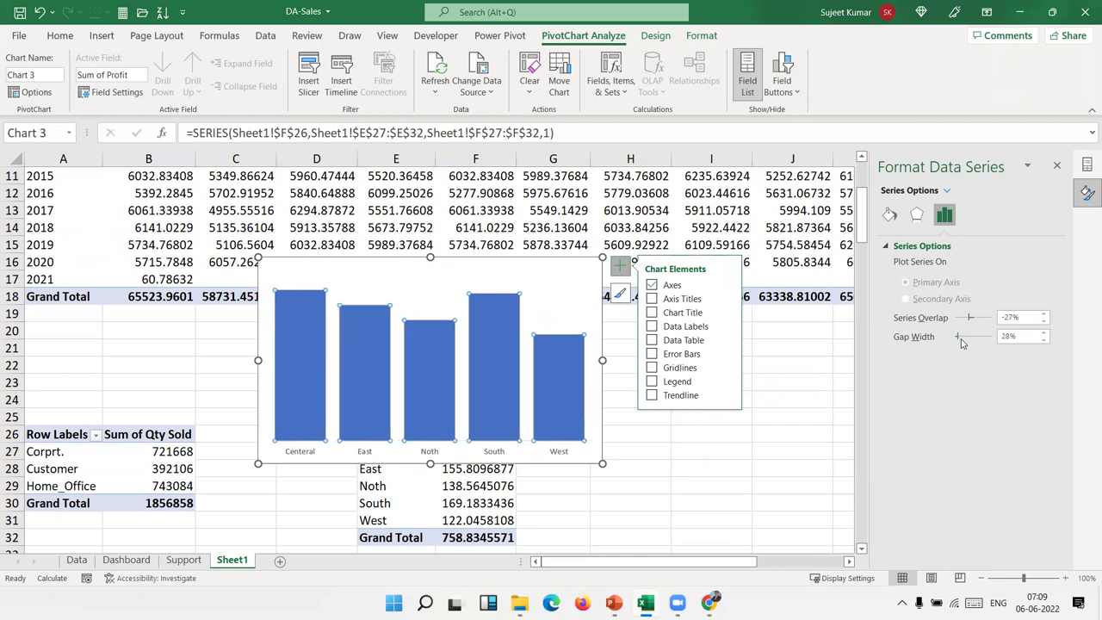
right_click(492, 301)
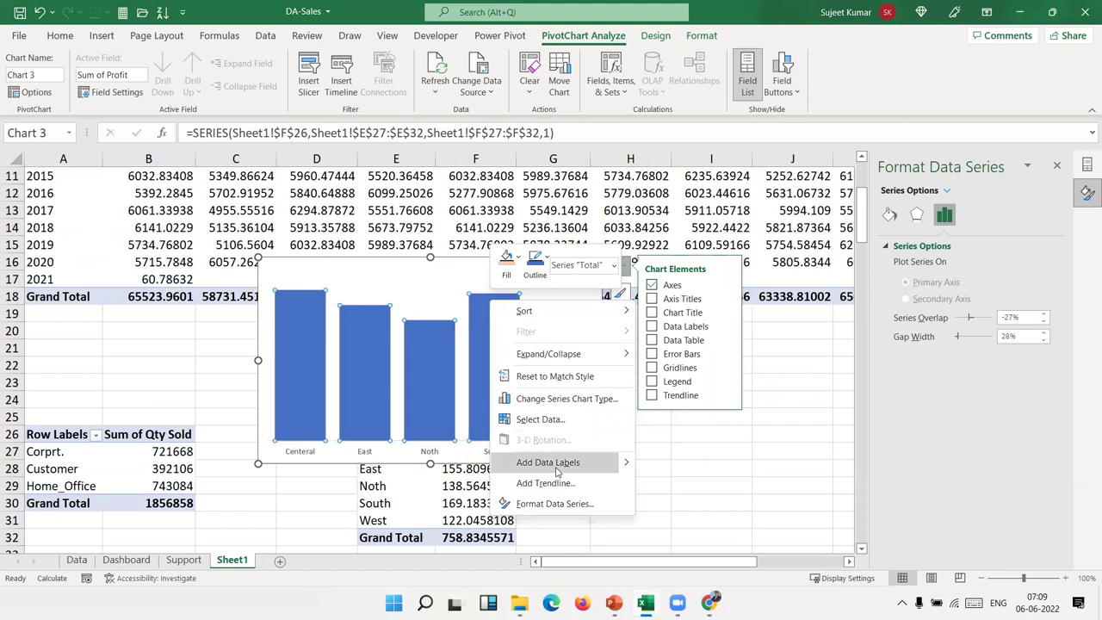
click(549, 463)
click(433, 312)
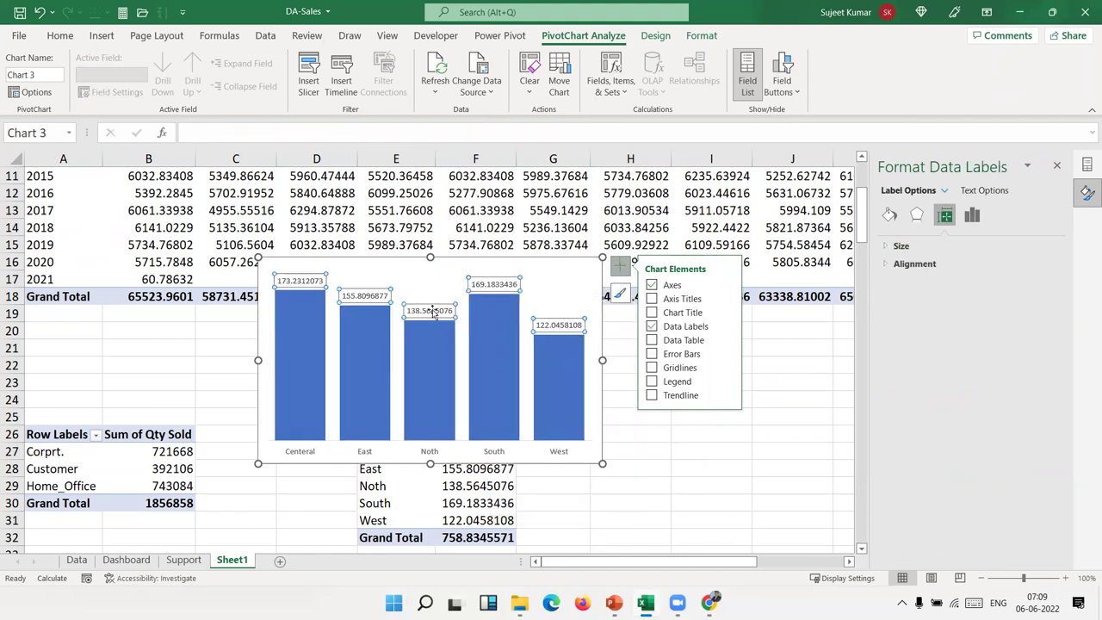
click(476, 520)
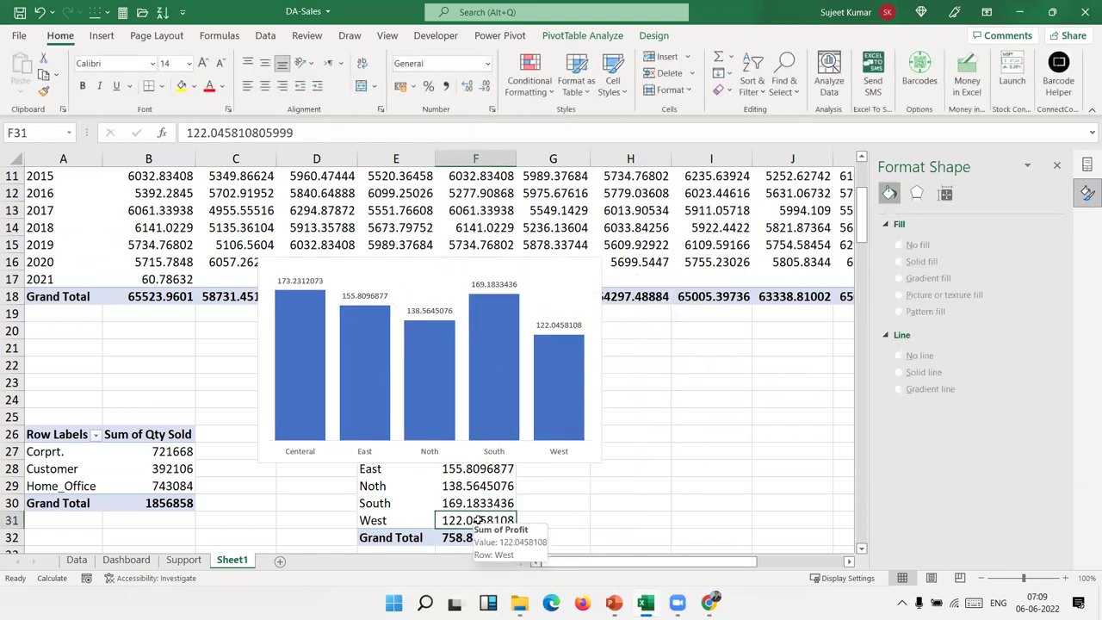
Reduce the Sum of Profit values in column F to whole numbers with Decrease Decimal
key(Down)
key(ctrl+shift+Up)
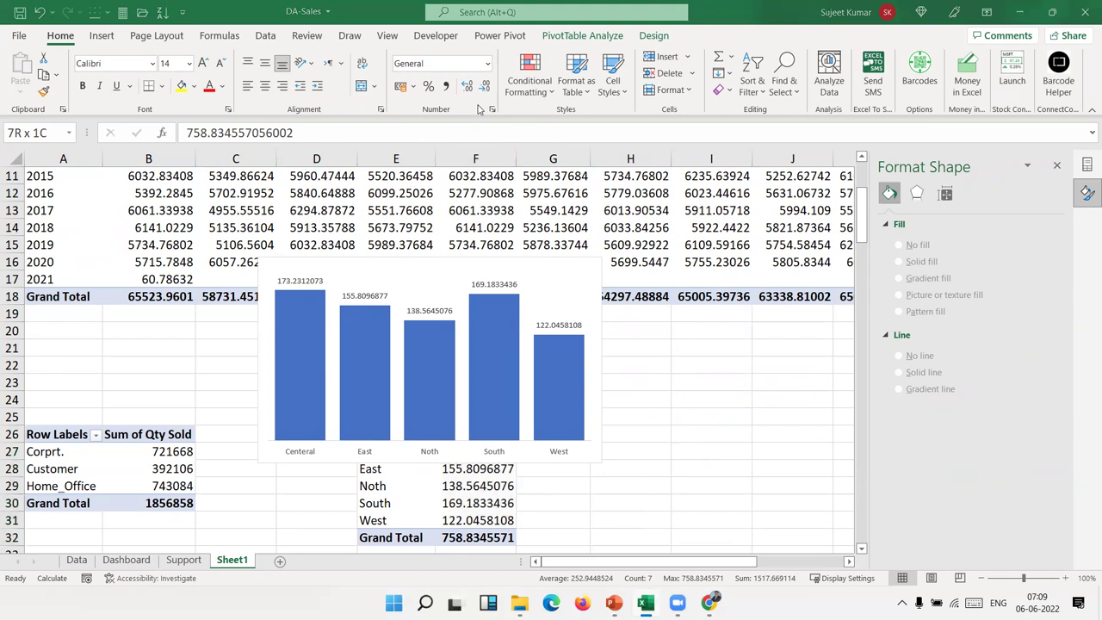
click(488, 85)
click(487, 85)
click(487, 85)
click(488, 85)
click(487, 85)
click(487, 85)
click(487, 85)
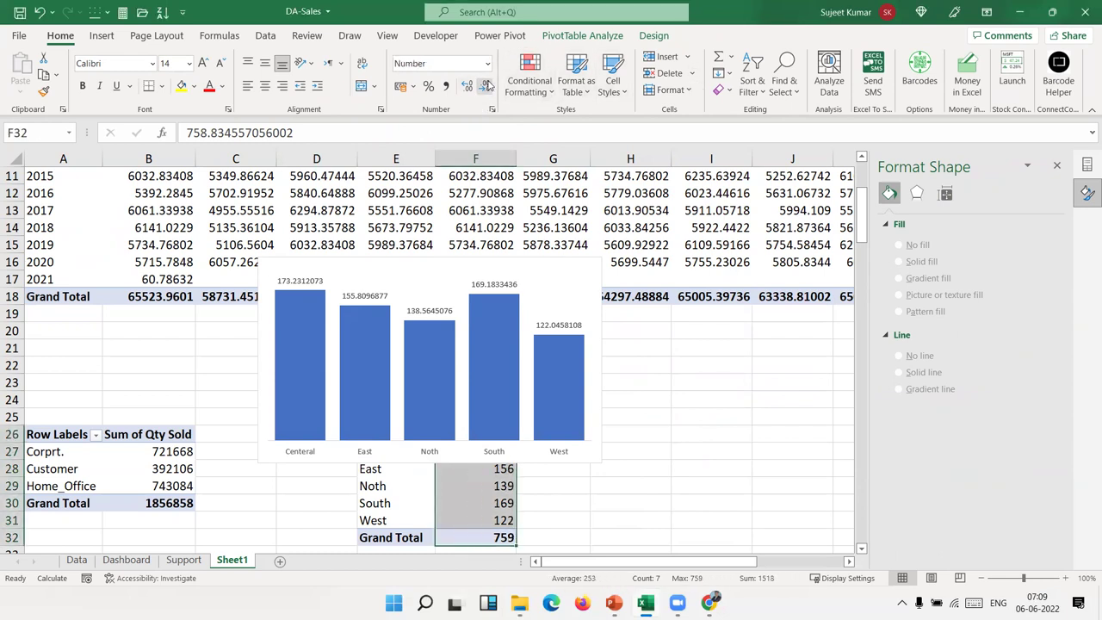
click(730, 445)
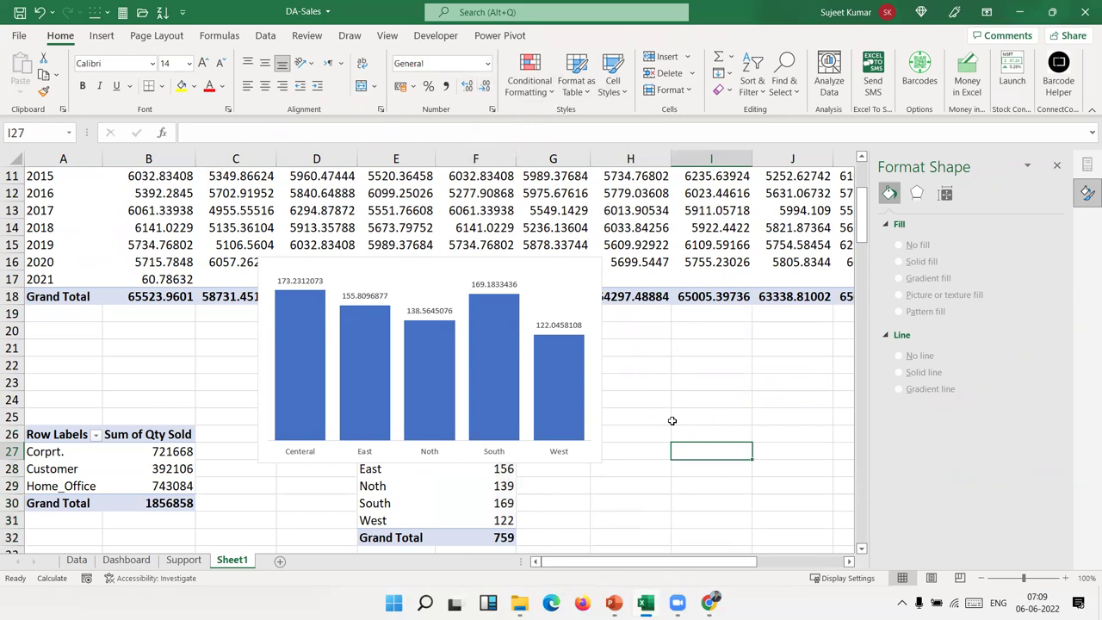
Fill all the chart's bars light orange, then make the East bar black
click(556, 284)
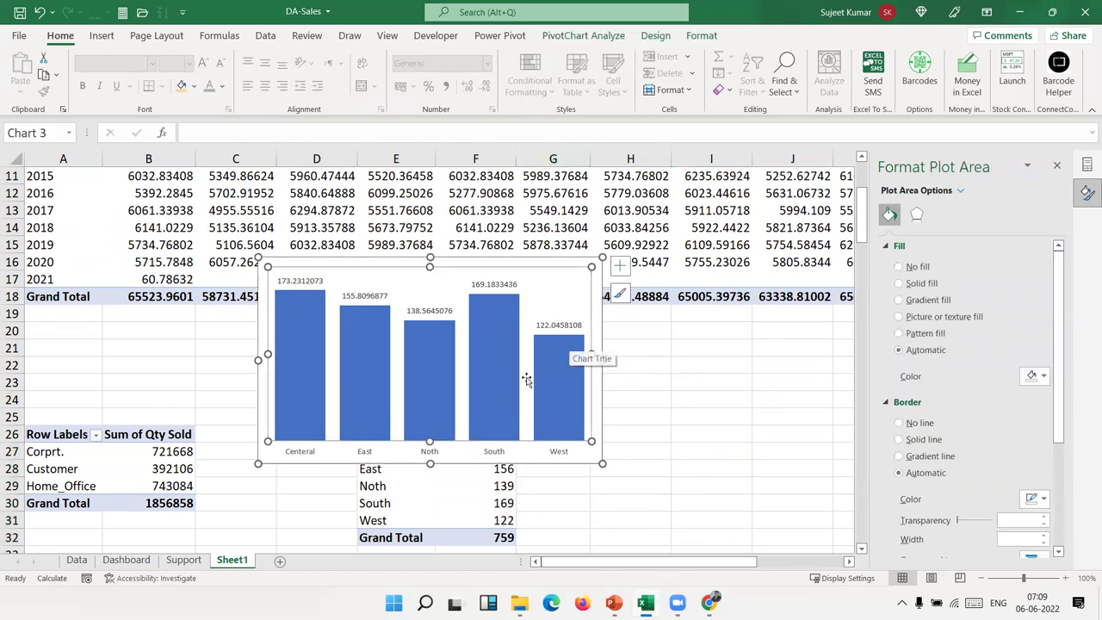
click(308, 347)
click(182, 86)
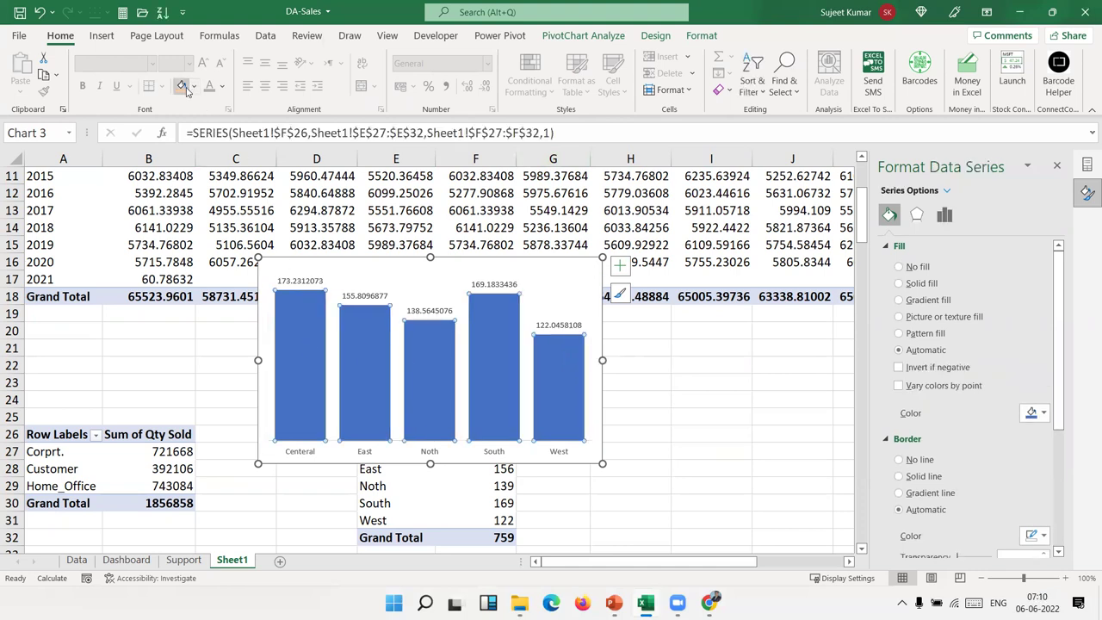
click(300, 332)
click(372, 322)
click(195, 86)
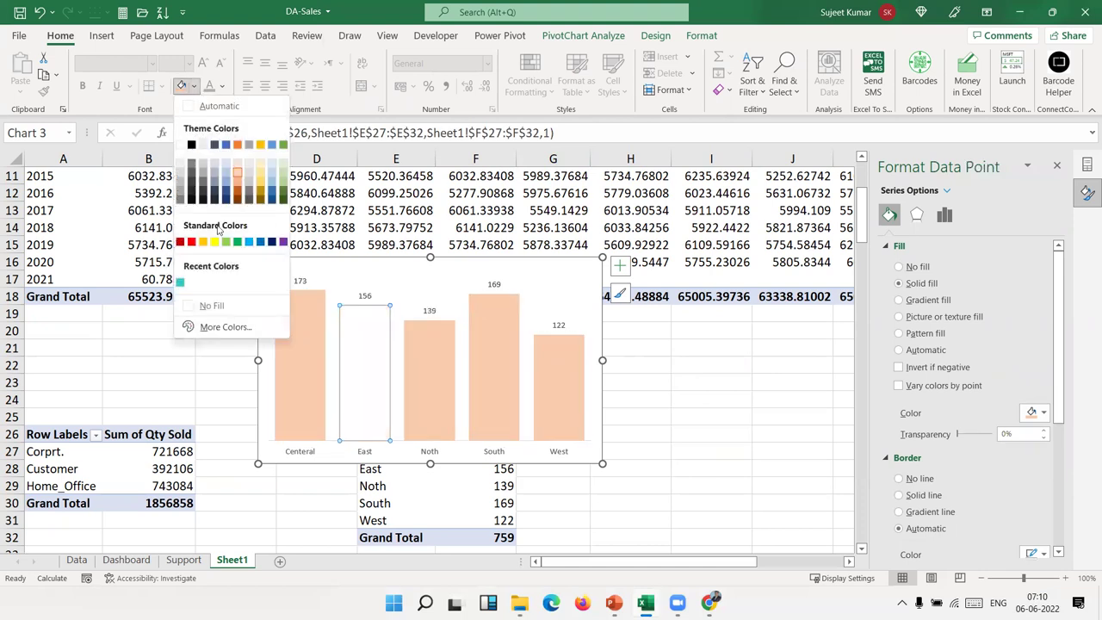
click(191, 145)
Colour the Noth bar blue, the South bar green and the West bar dark blue
click(425, 342)
click(196, 87)
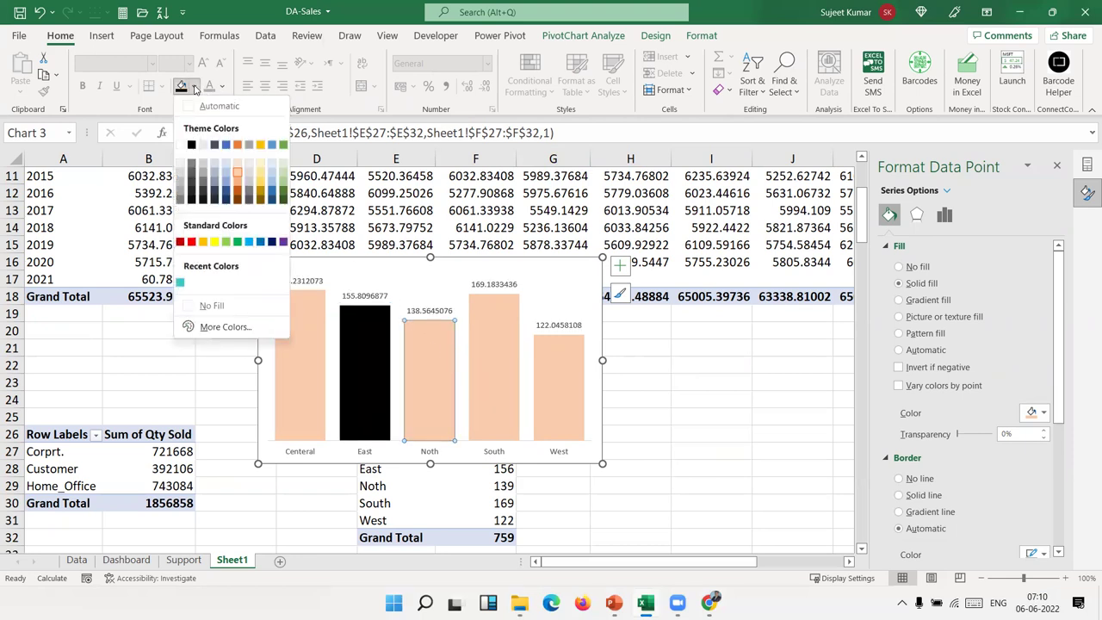
click(260, 241)
click(489, 340)
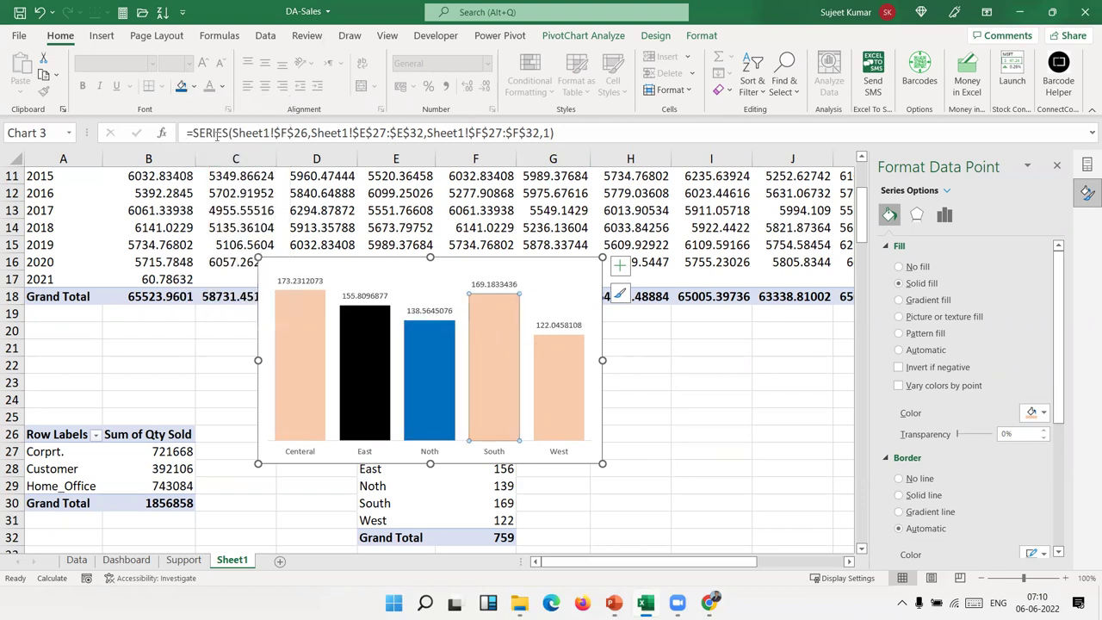
click(196, 87)
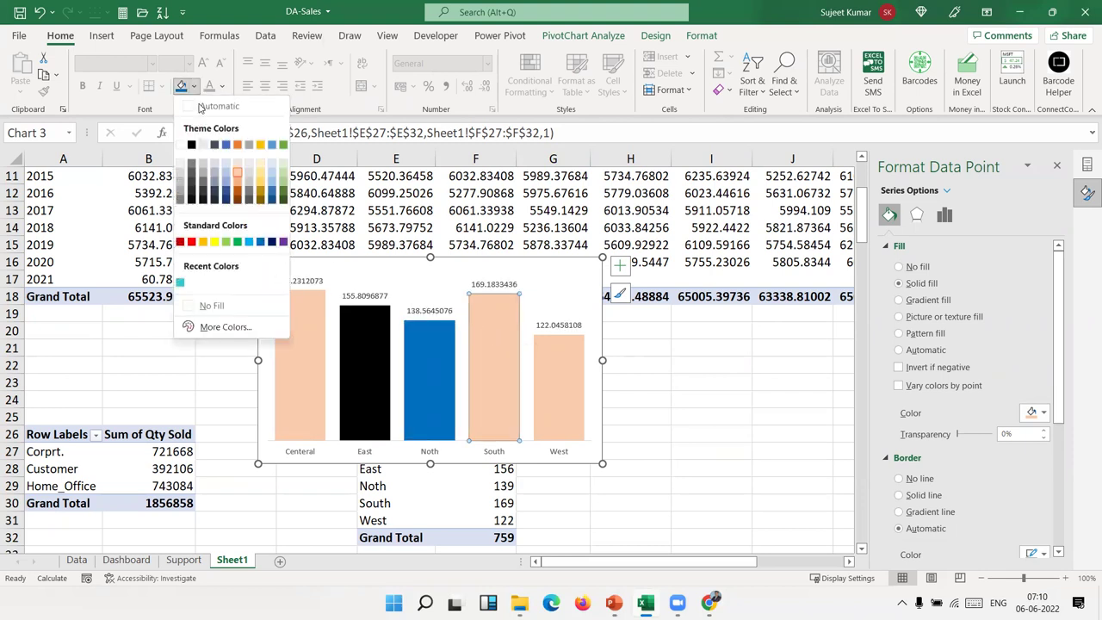
click(241, 242)
click(544, 362)
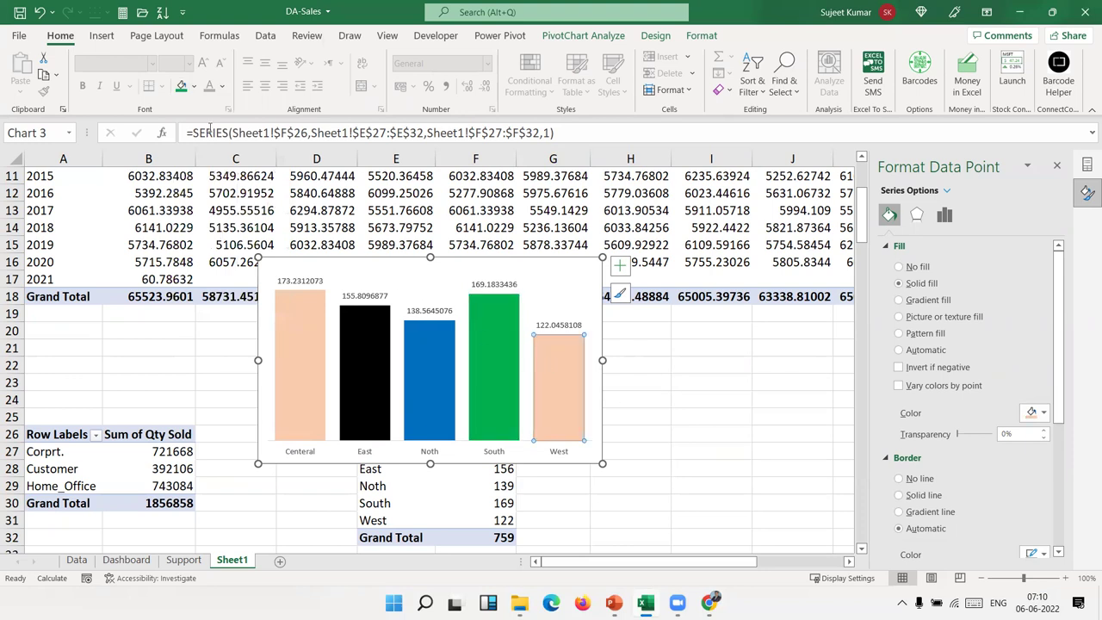
click(195, 87)
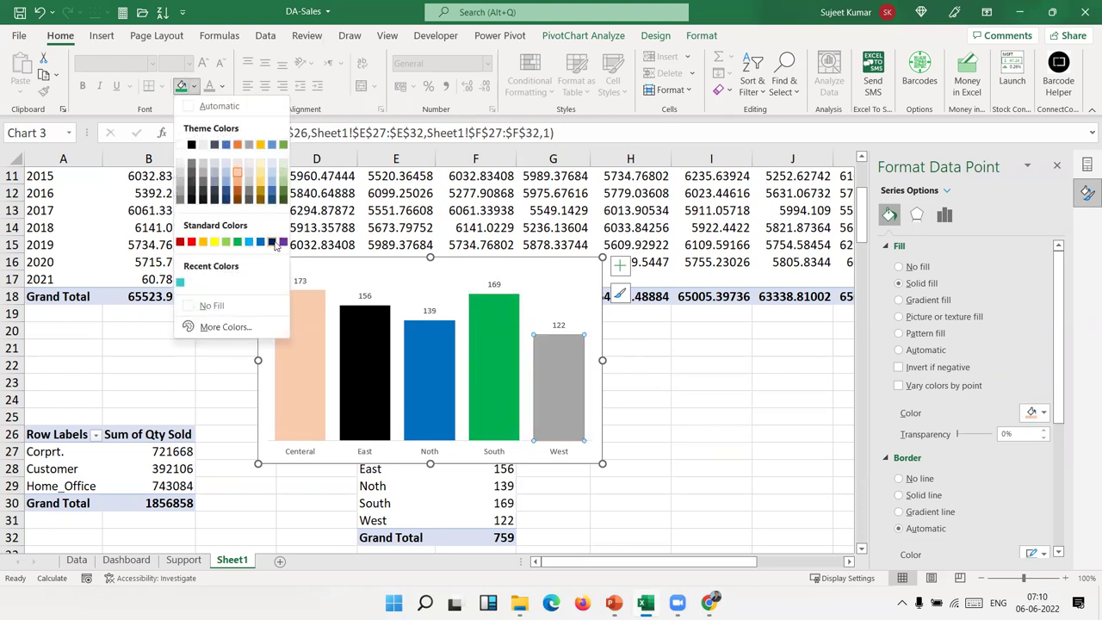
click(272, 242)
click(422, 315)
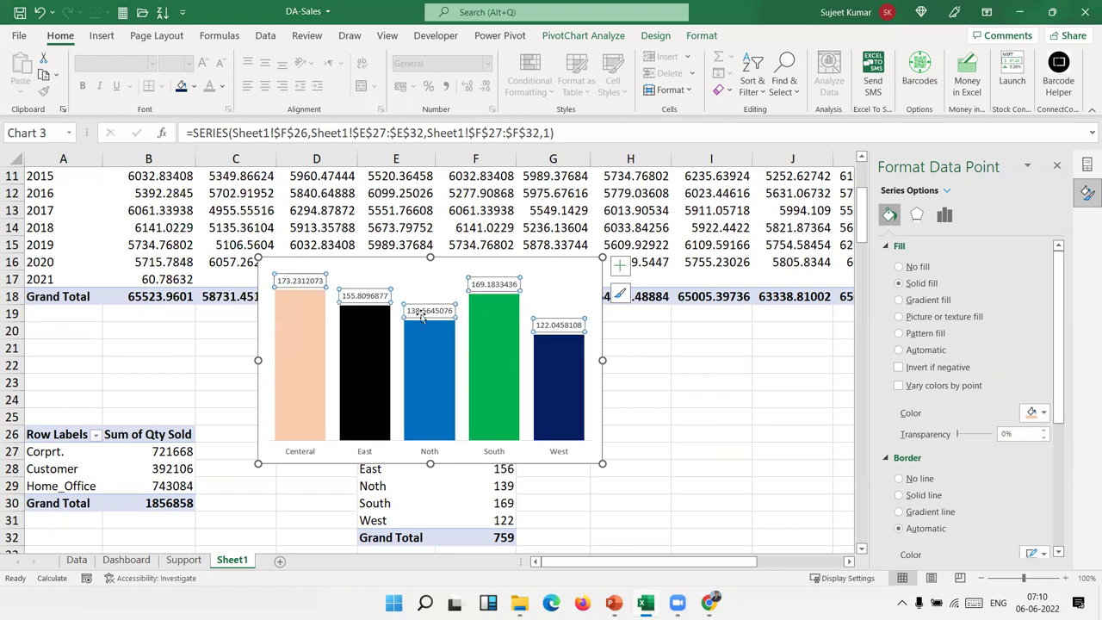
Format the chart's data labels as Number with 0 decimal places (173, 156, 139, 169, 122)
right_click(422, 318)
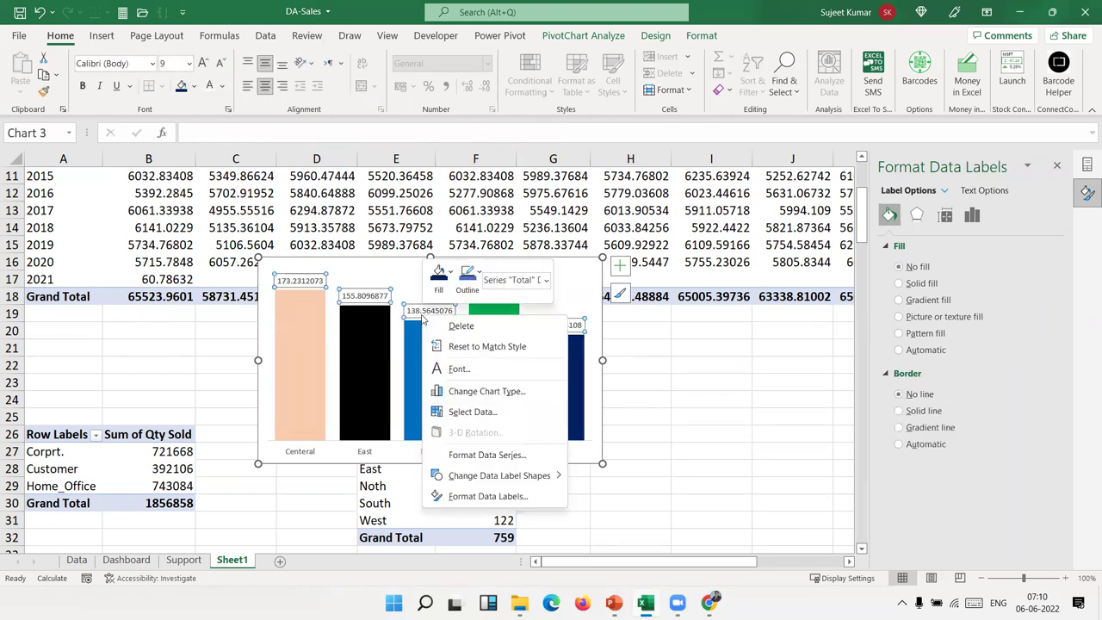
click(495, 495)
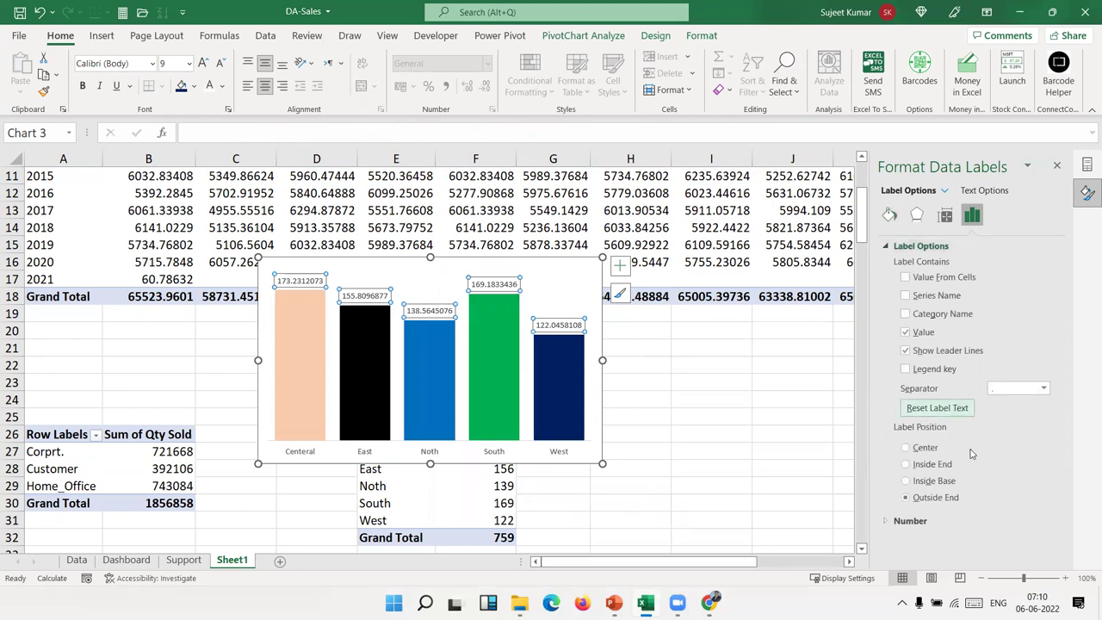
click(904, 350)
click(910, 521)
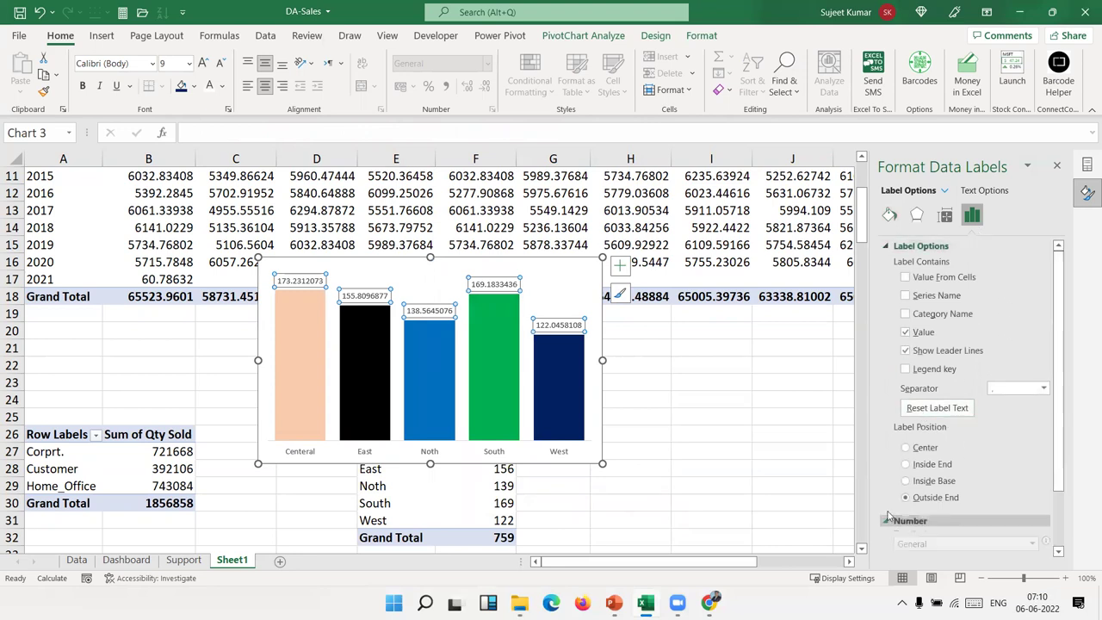
scroll(912, 525, down, 2)
click(938, 480)
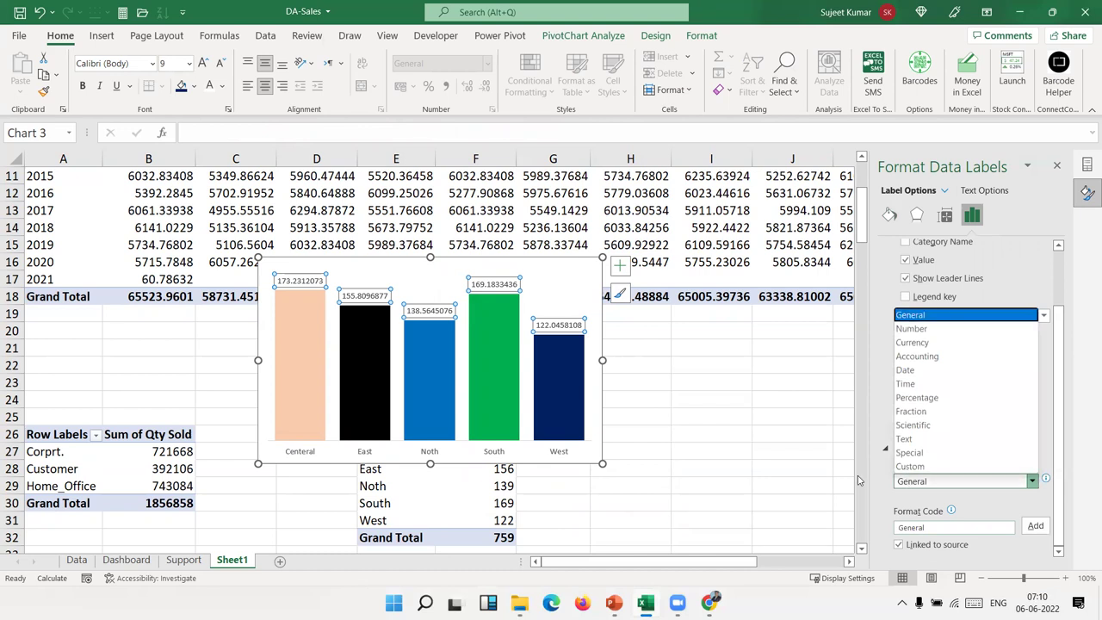
click(926, 528)
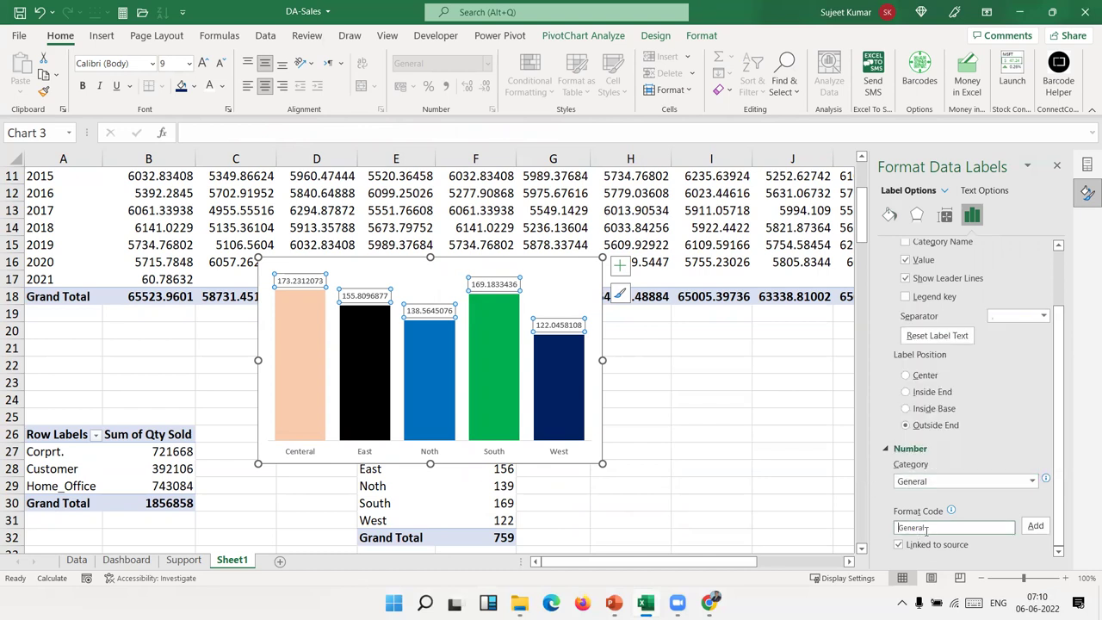
click(935, 482)
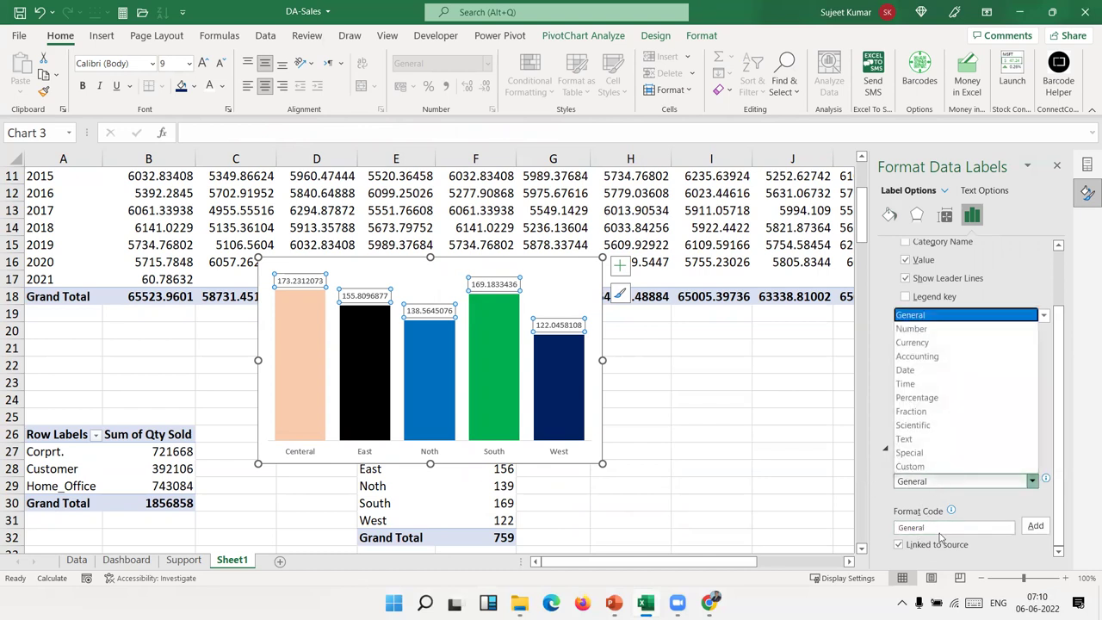
click(930, 332)
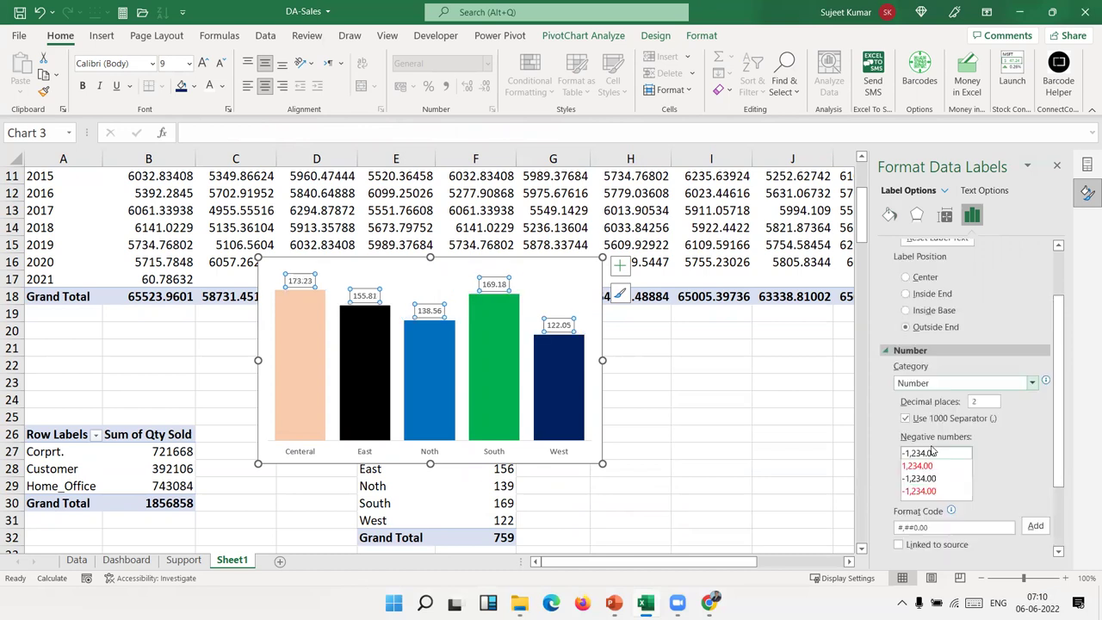
click(982, 401)
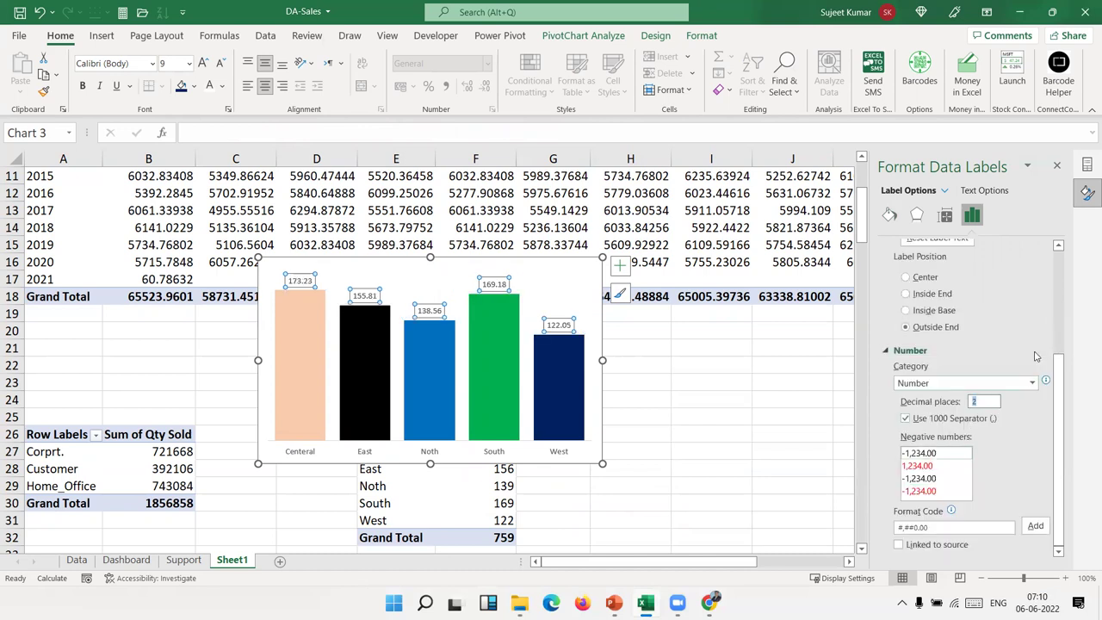
text(0)
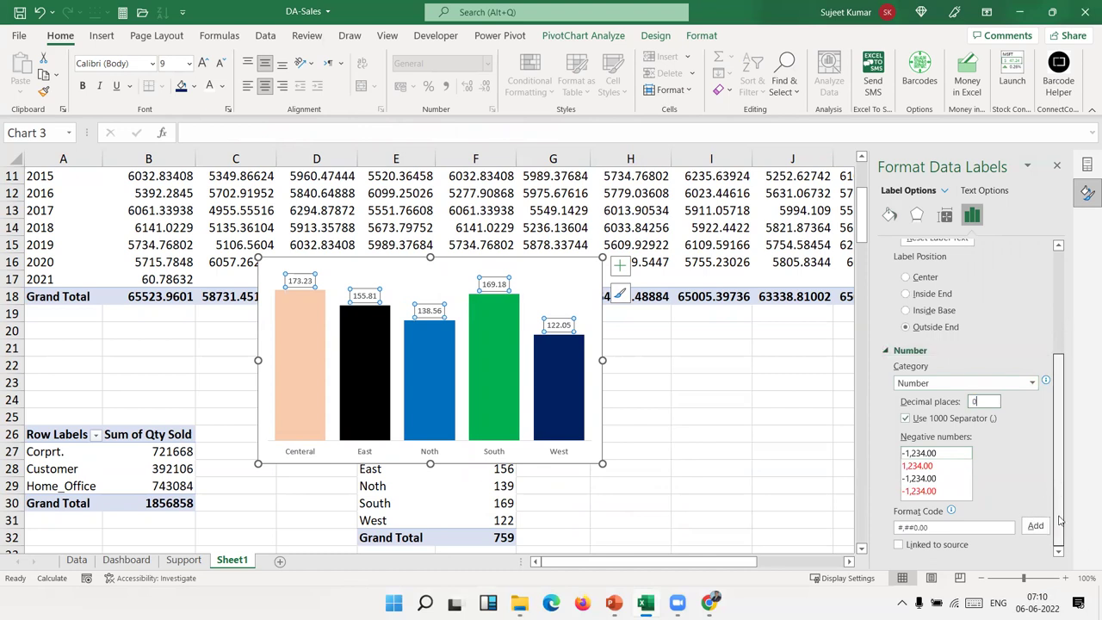
scroll(1048, 487, up, 1)
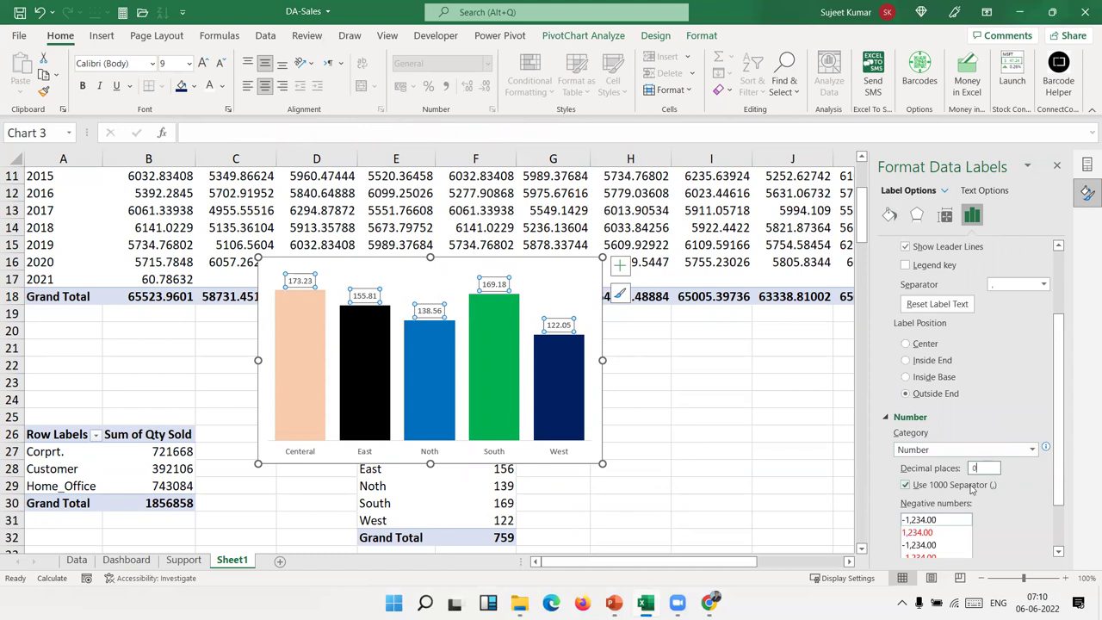
key(Tab)
click(717, 449)
click(594, 456)
Move the zone bar chart from Sheet1 onto the Dashboard beside the doughnut chart
key(ctrl+x)
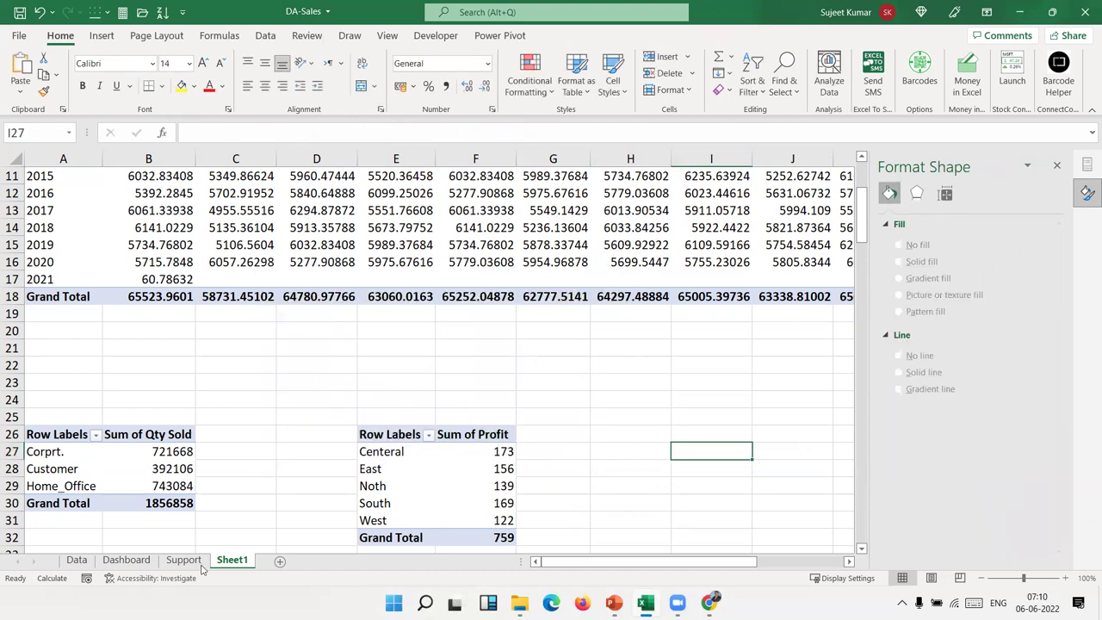
click(125, 559)
click(716, 367)
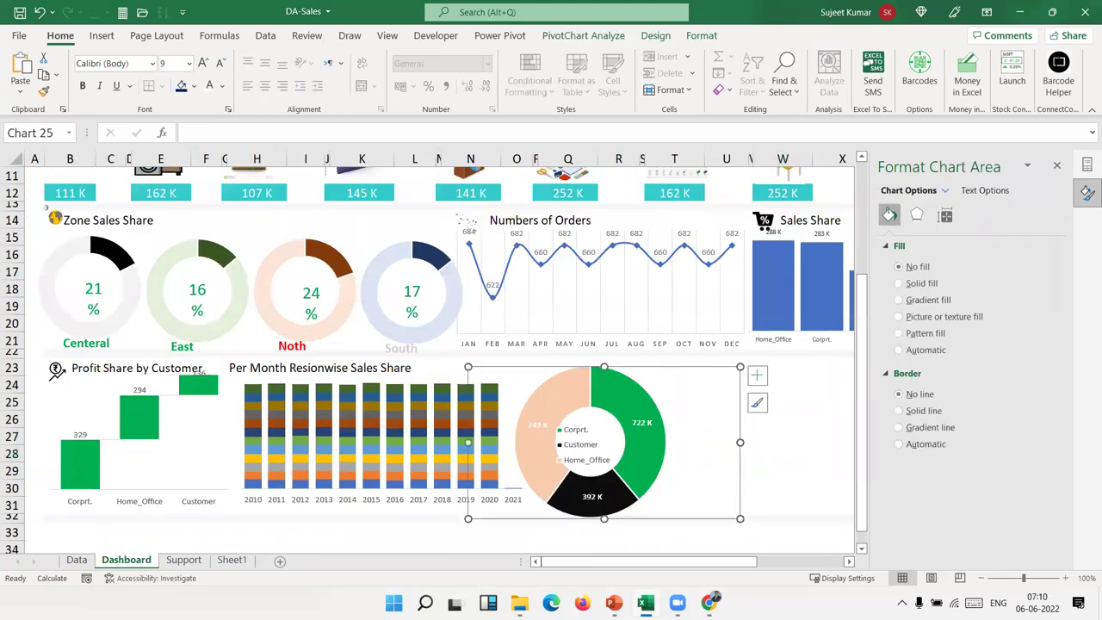
click(1056, 169)
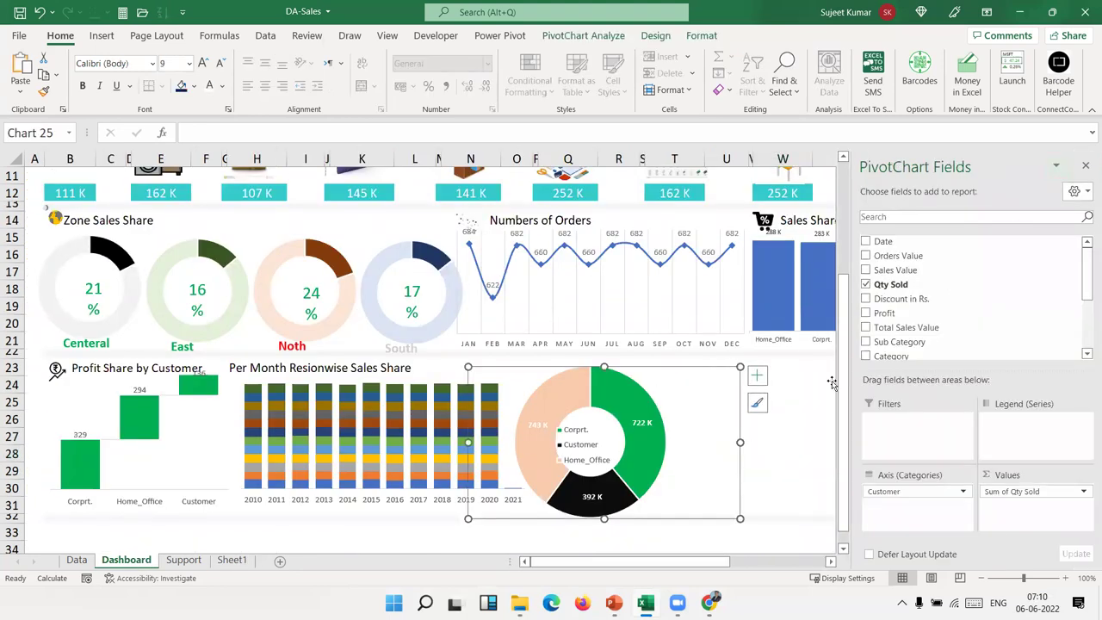
click(1088, 172)
click(788, 404)
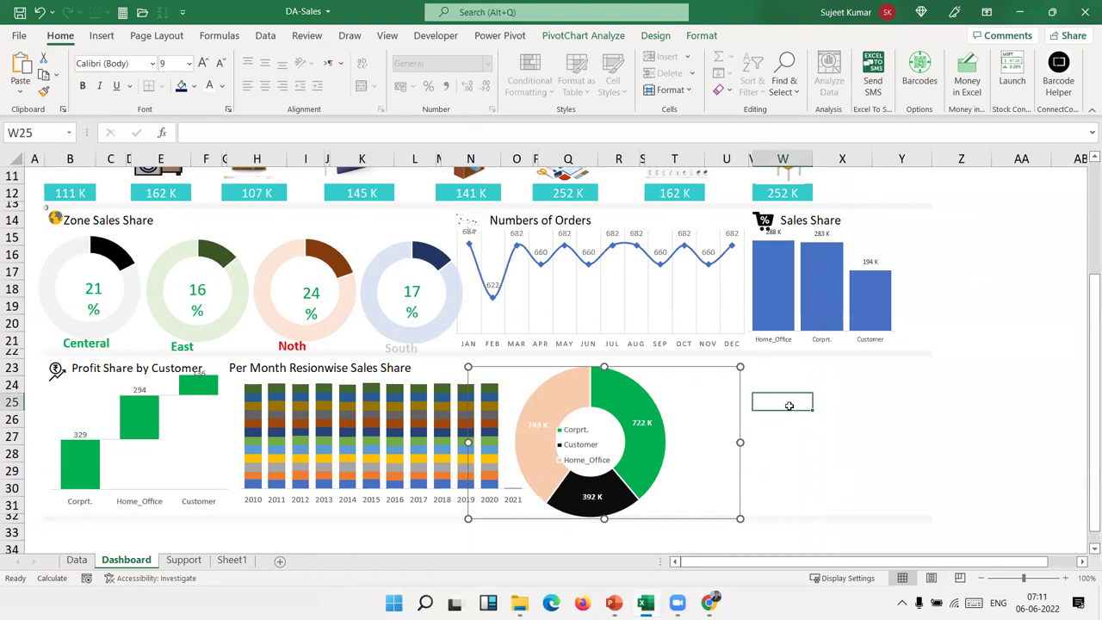
click(766, 374)
key(ctrl+v)
key(Tab)
Resize the zone bar chart and nudge it left to fill the space beside the doughnut
click(822, 369)
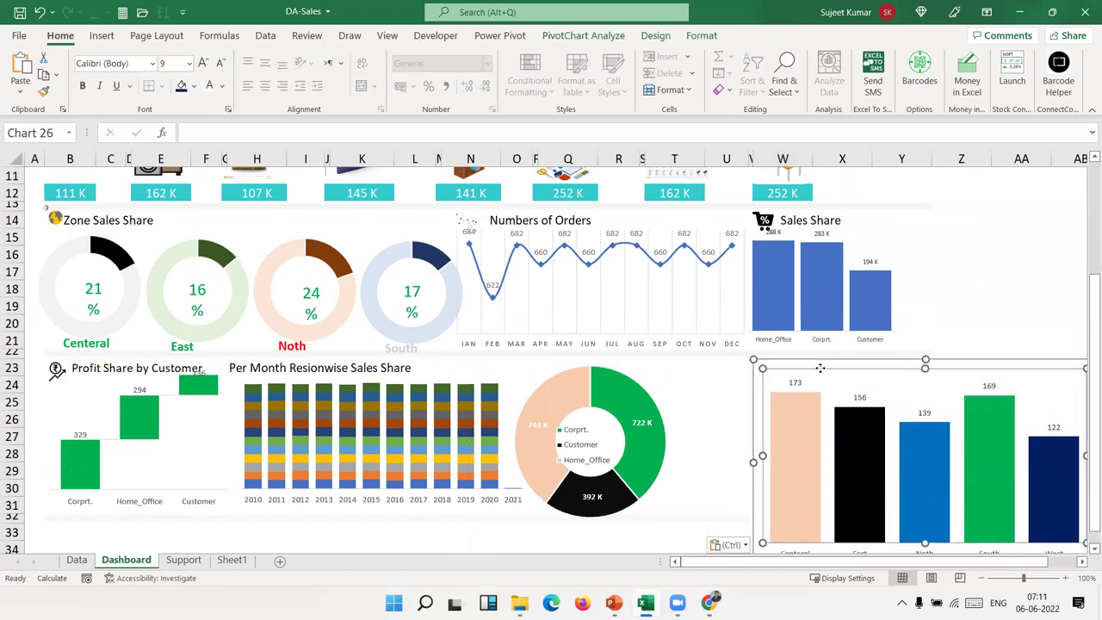
drag(768, 368, 757, 366)
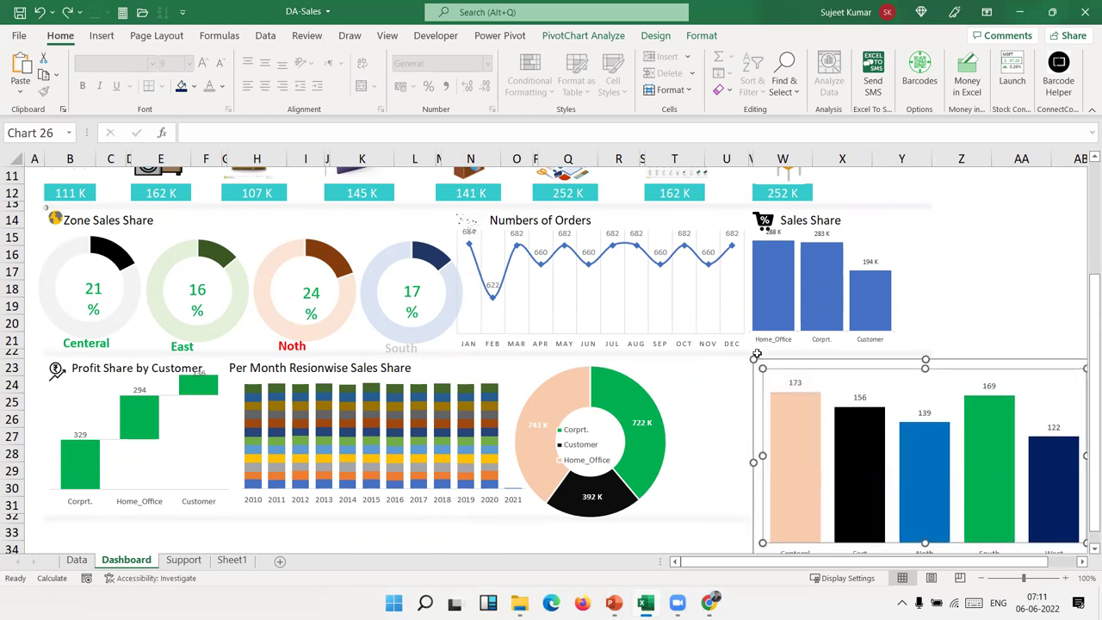
mouse_move(760, 366)
mouse_down()
mouse_move(902, 497)
mouse_move(676, 368)
mouse_up()
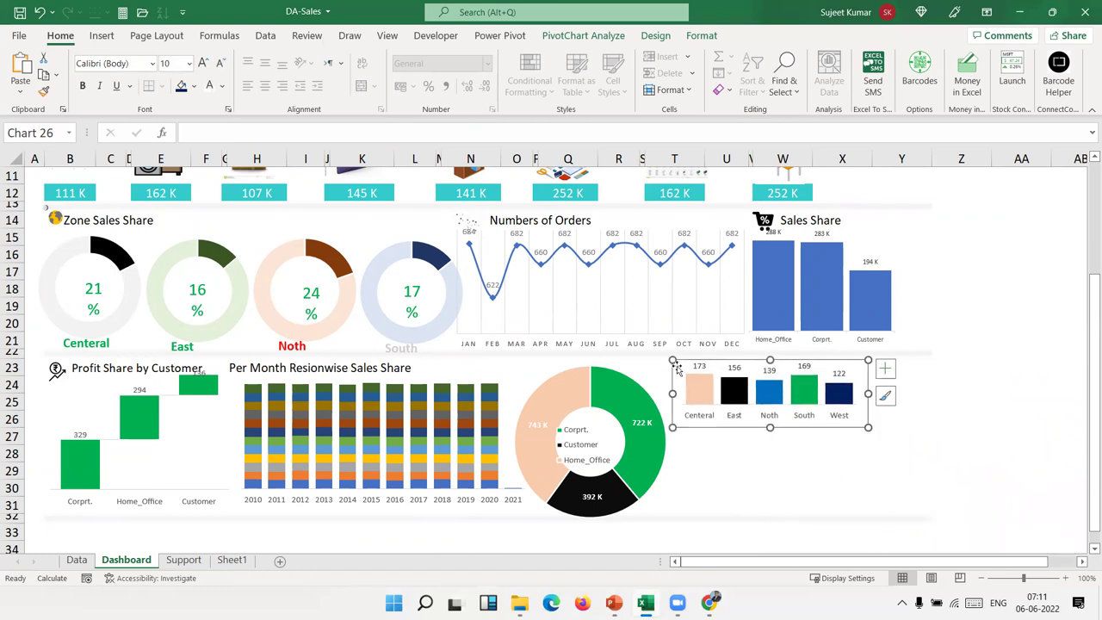
drag(868, 427, 912, 512)
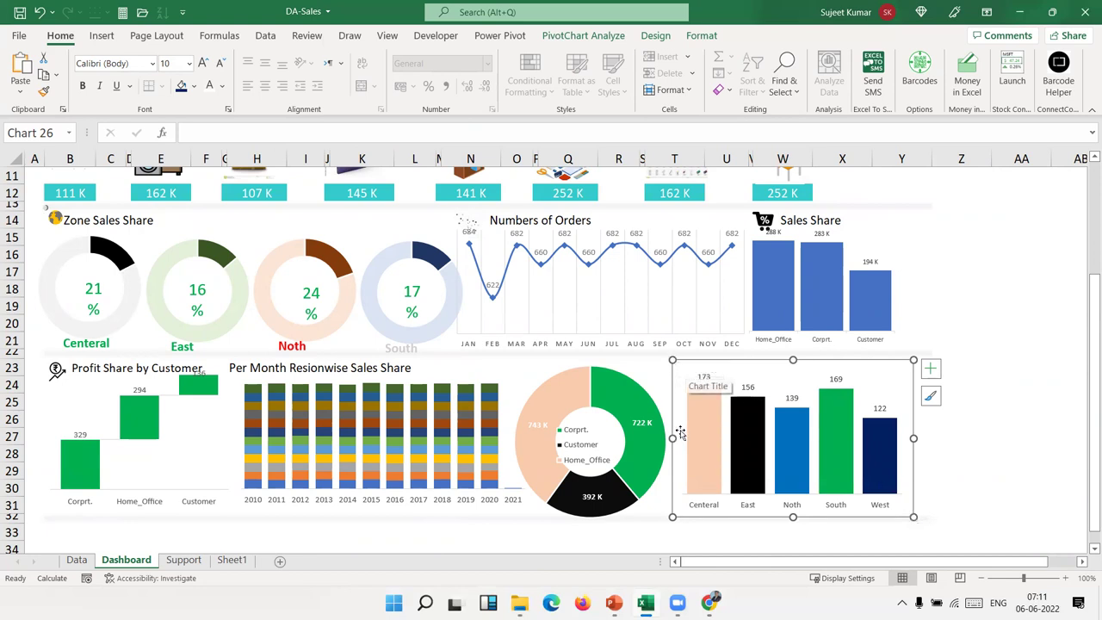
drag(675, 424, 670, 427)
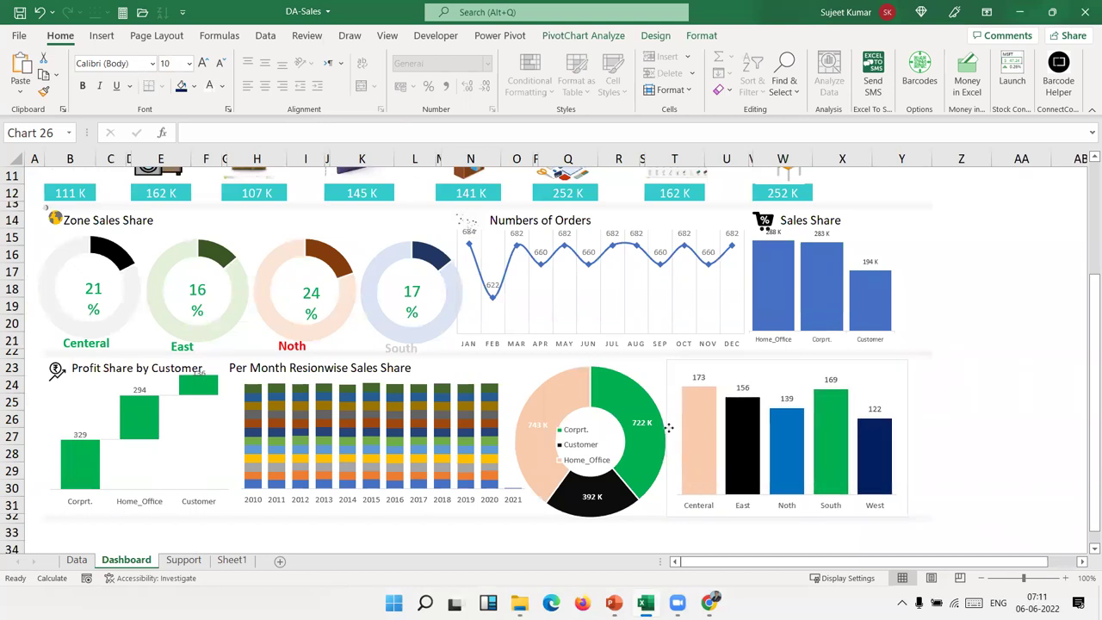
Set the zone bar chart's chart area to no fill and no border
click(669, 427)
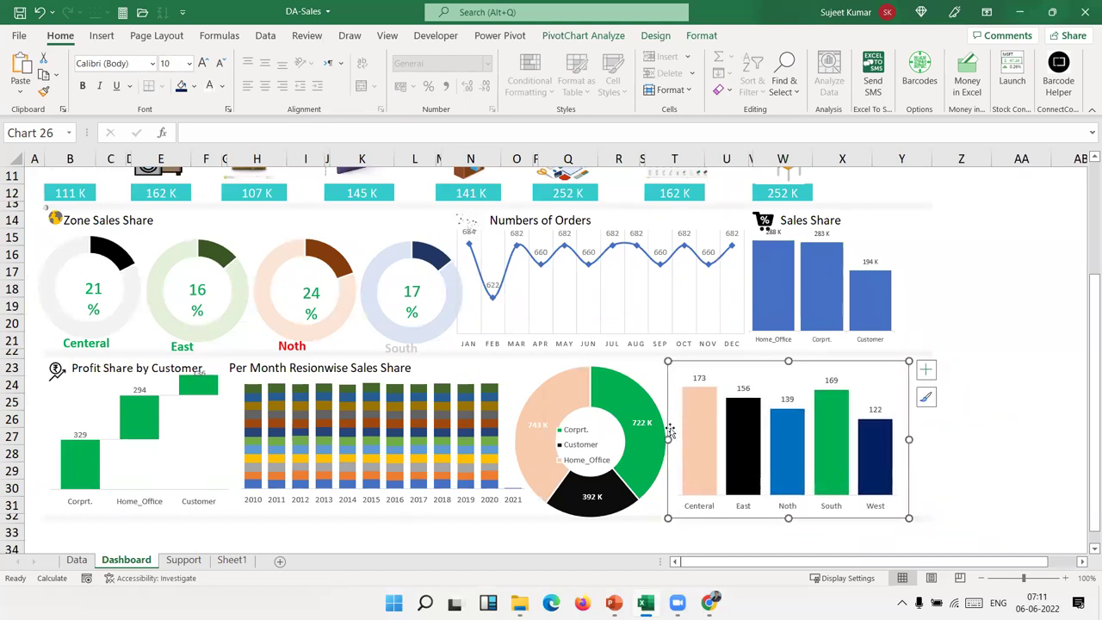
right_click(670, 426)
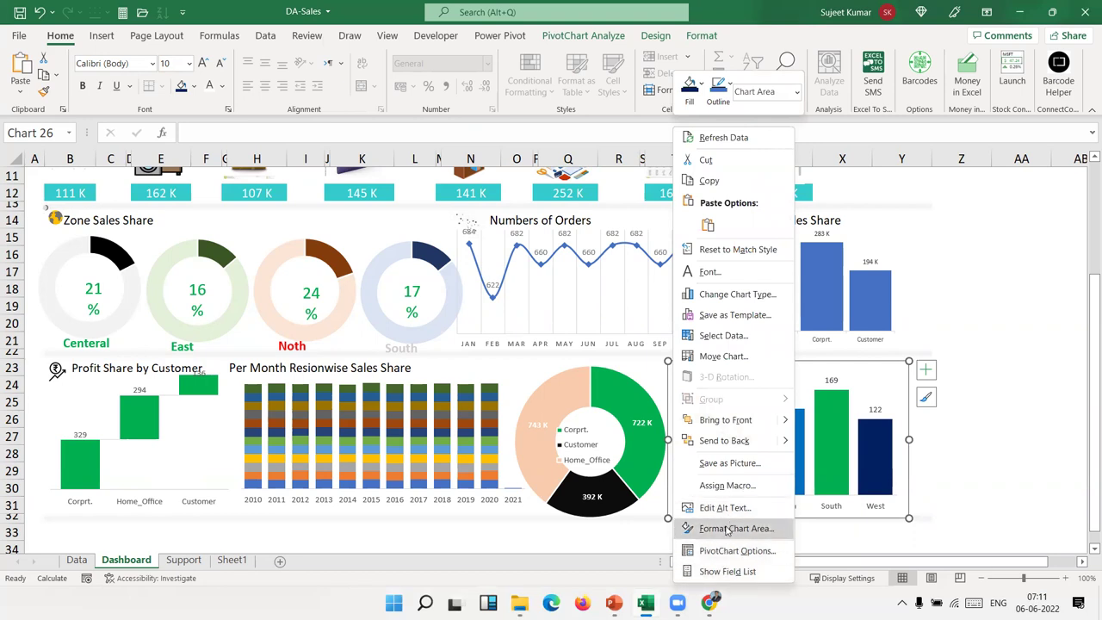
click(727, 529)
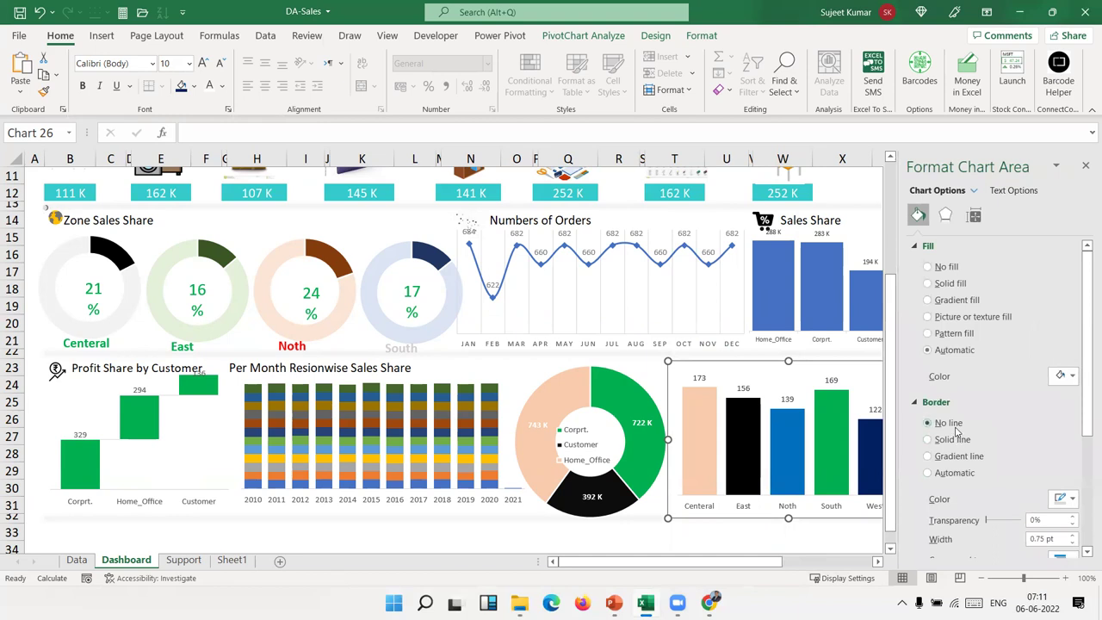
click(946, 268)
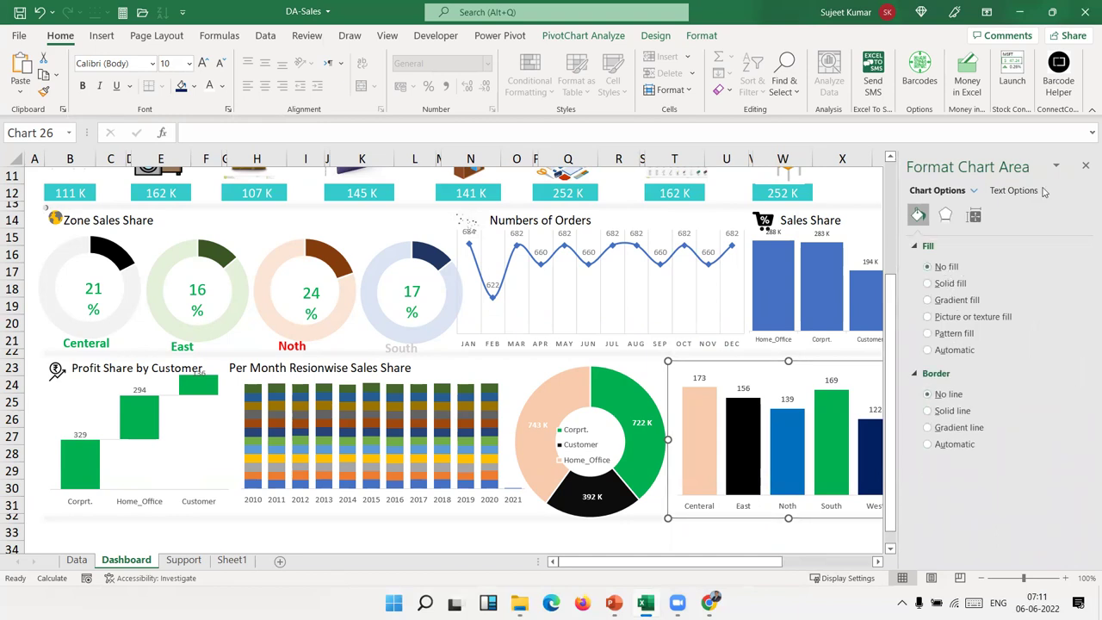
click(1085, 167)
click(995, 423)
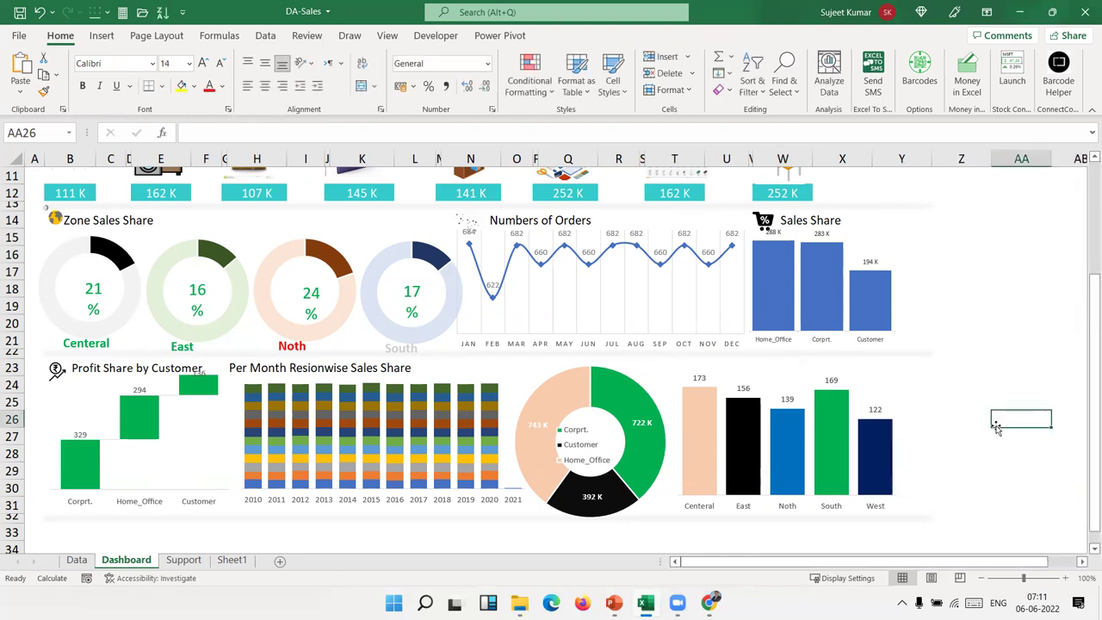
Scroll through the finished Dashboard to review it, then switch to the Data sheet
scroll(996, 428, up, 3)
scroll(996, 427, up, 1)
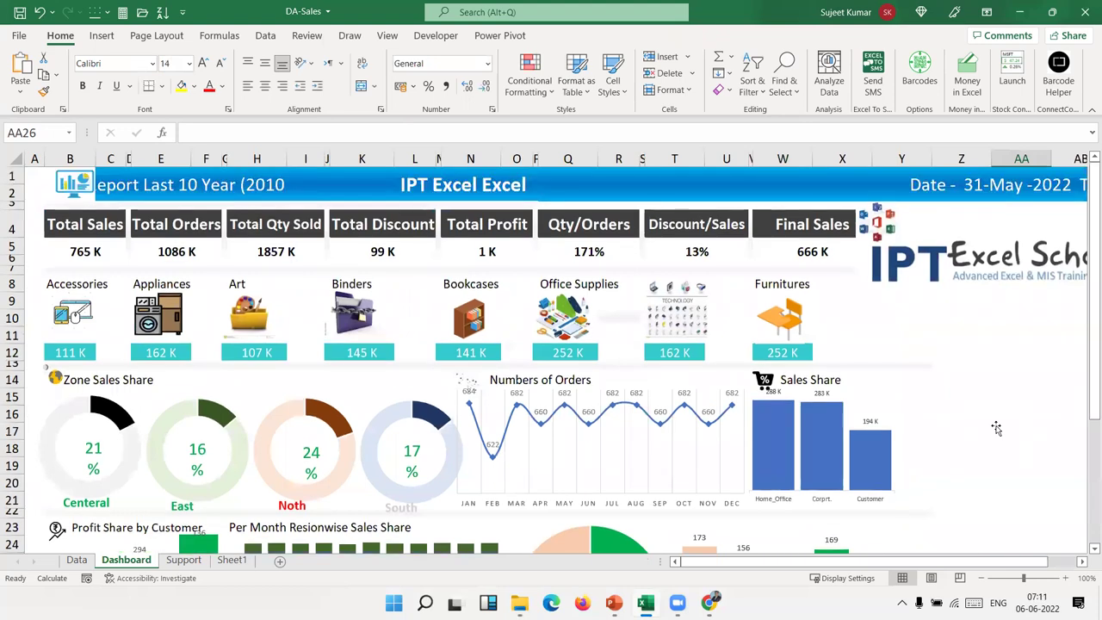
scroll(997, 415, down, 3)
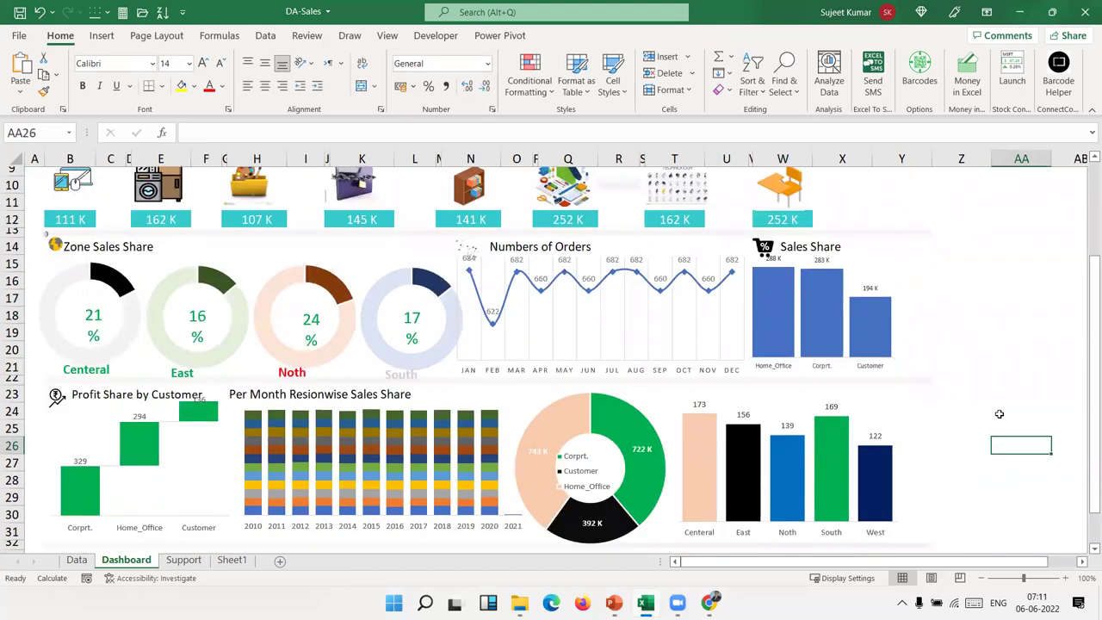
scroll(997, 415, down, 7)
scroll(999, 414, up, 8)
scroll(998, 414, up, 2)
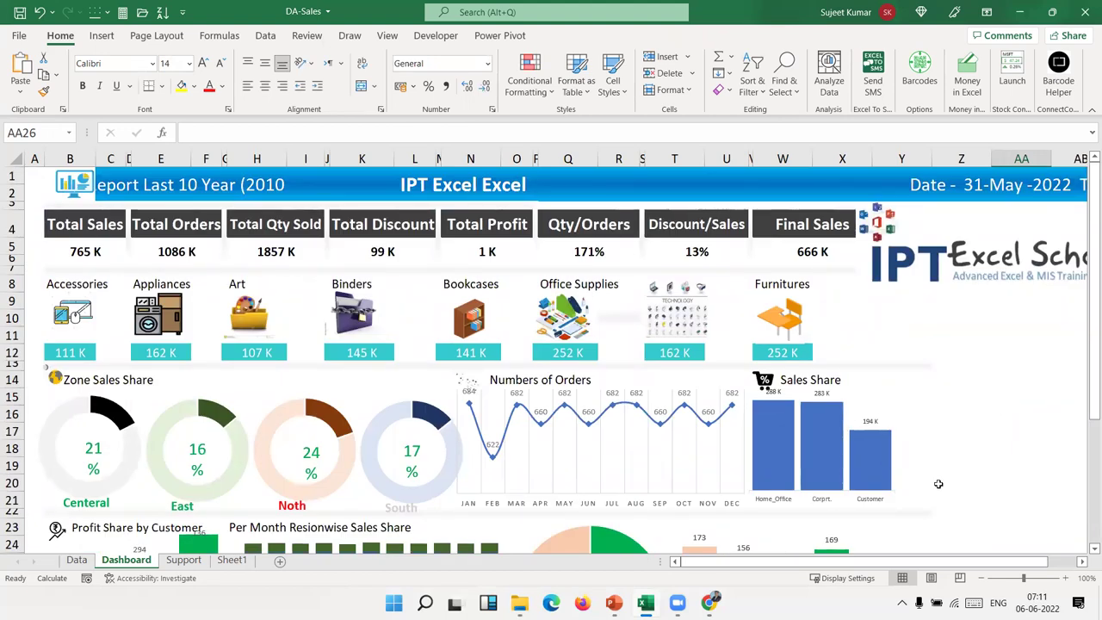
scroll(928, 470, down, 3)
scroll(928, 471, up, 3)
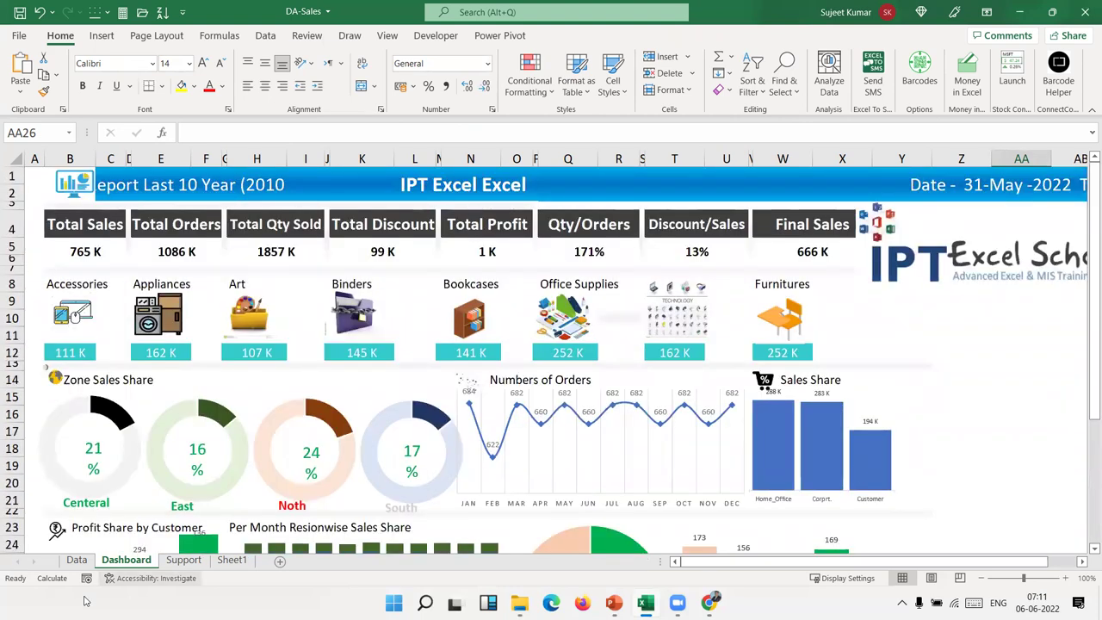
click(76, 561)
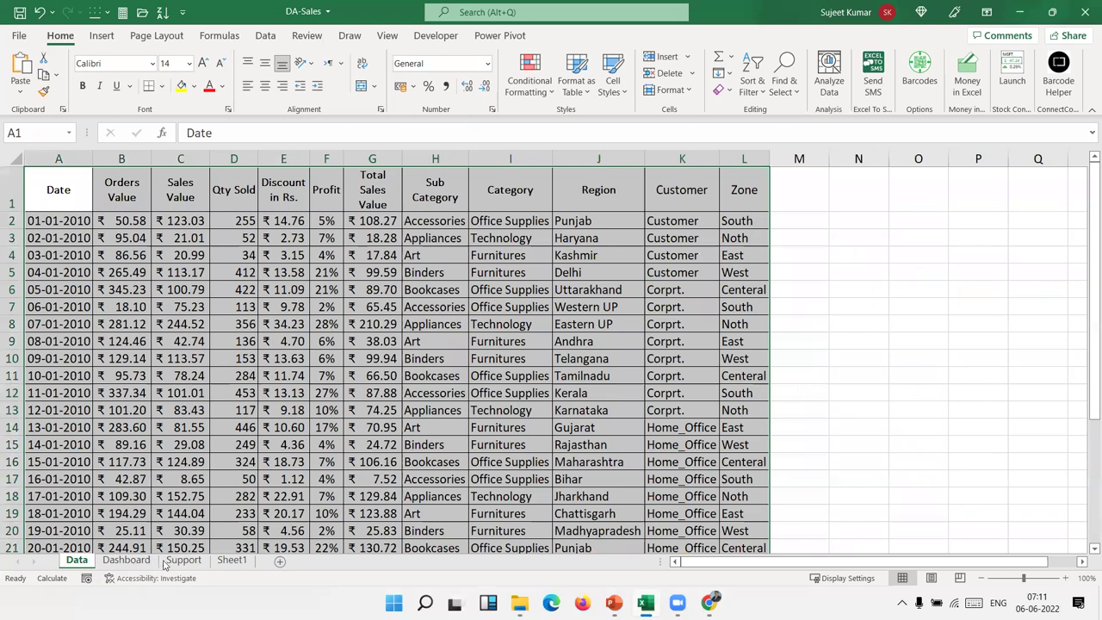
Add Sub Category and Category slicers to the Support sheet pivot table, then cut them
click(181, 561)
scroll(175, 424, up, 7)
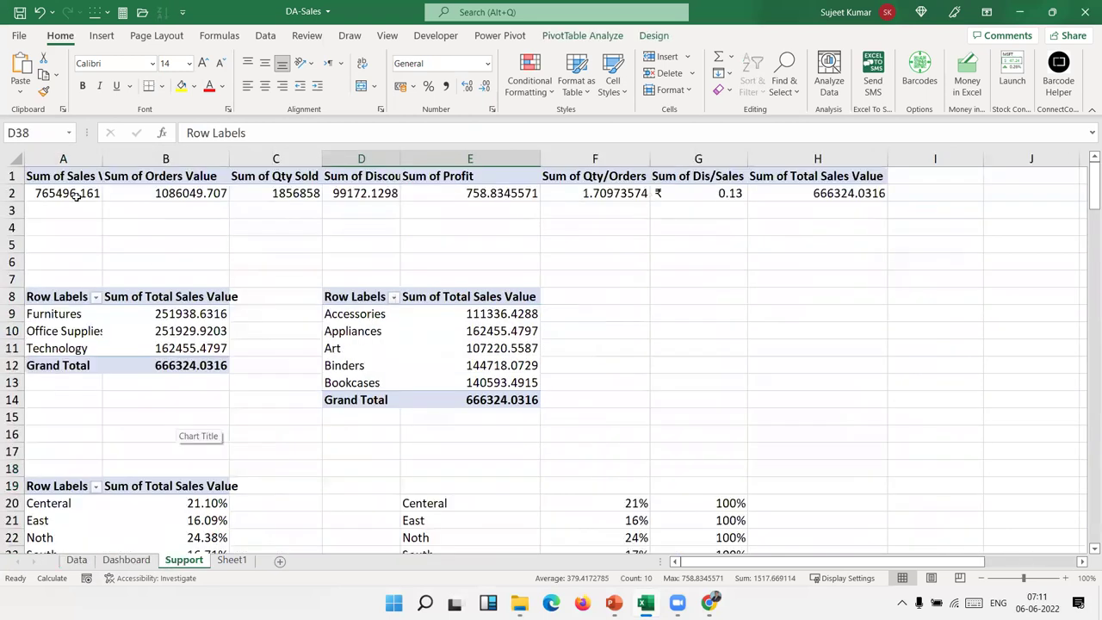
click(76, 195)
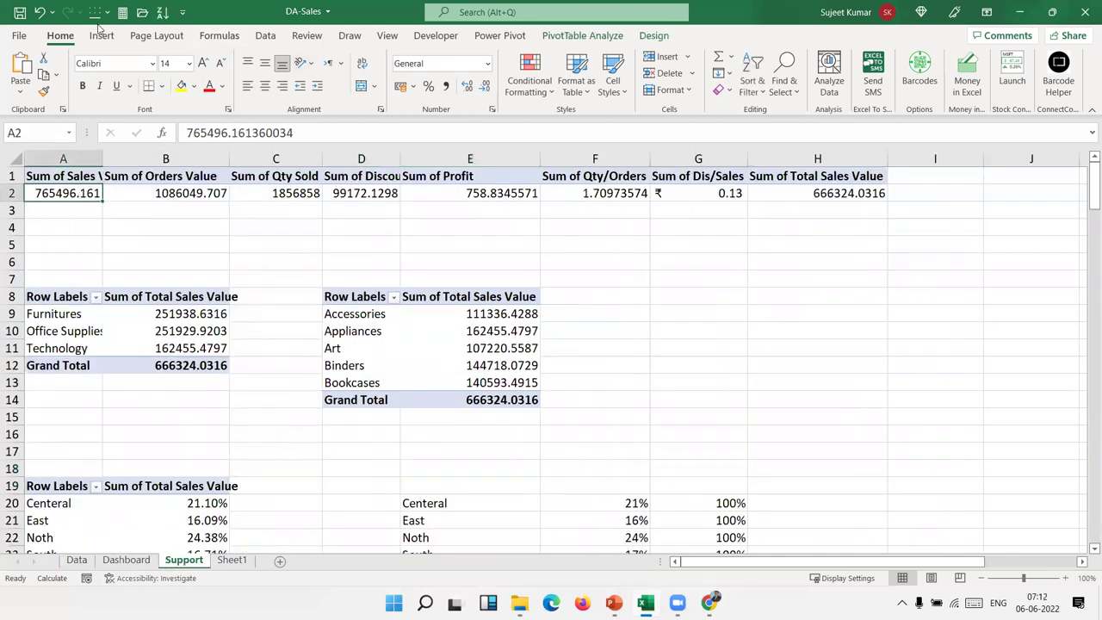
click(603, 36)
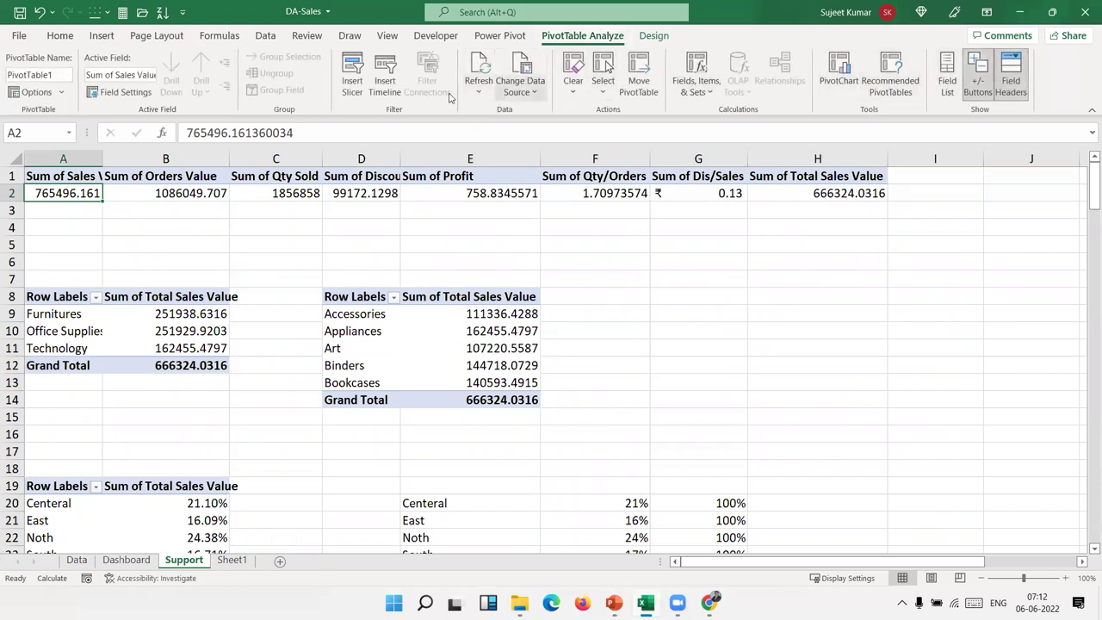
click(355, 86)
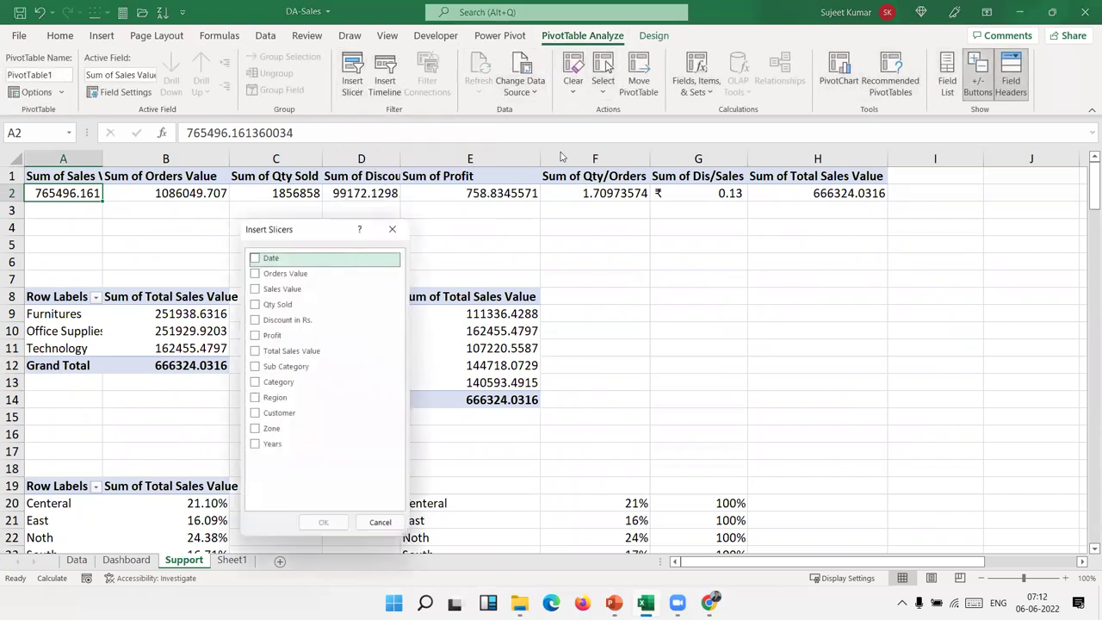
click(255, 367)
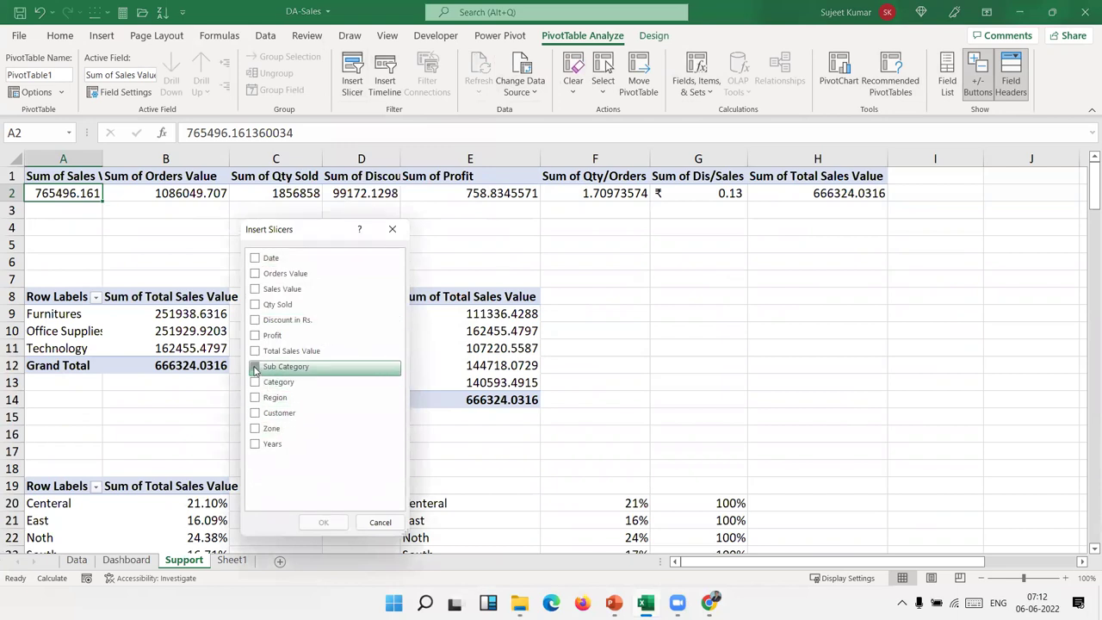
click(256, 383)
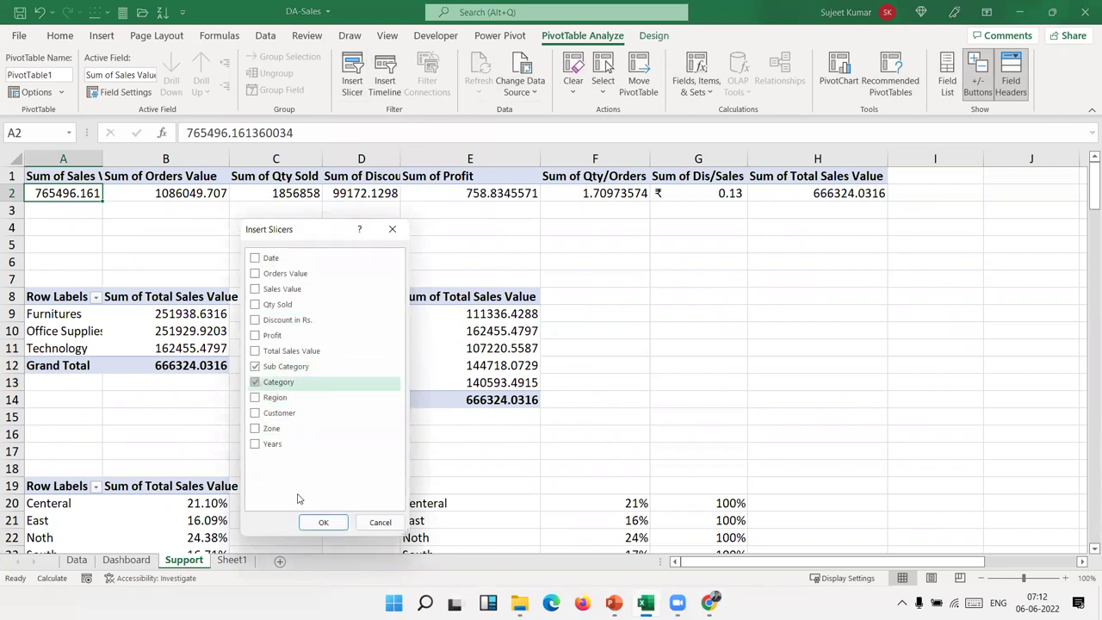
click(318, 522)
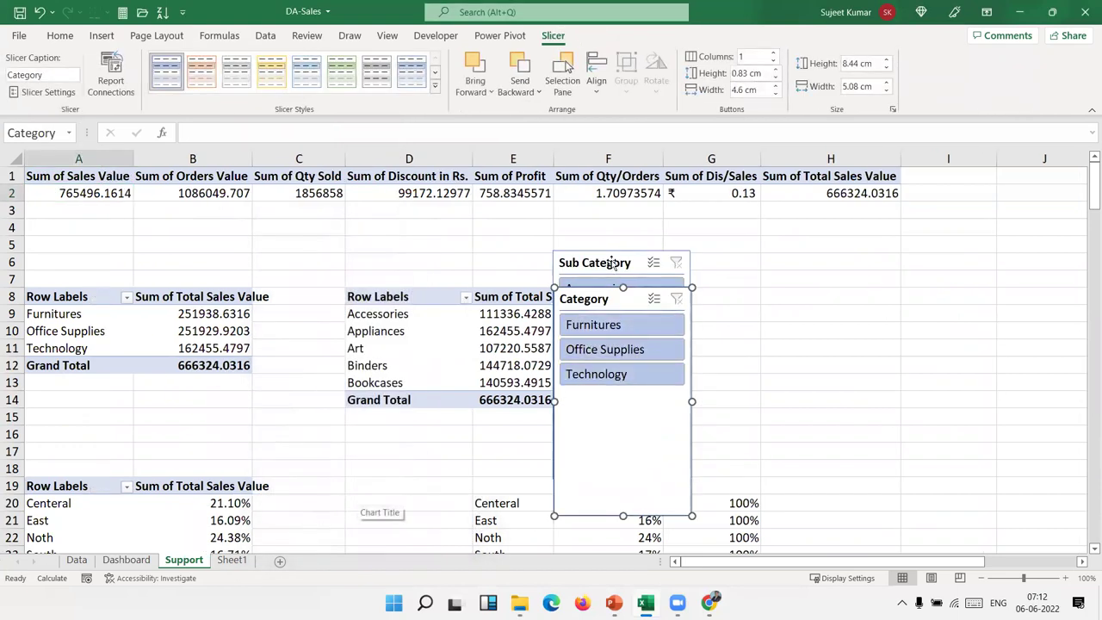
click(612, 263)
key(ctrl+z)
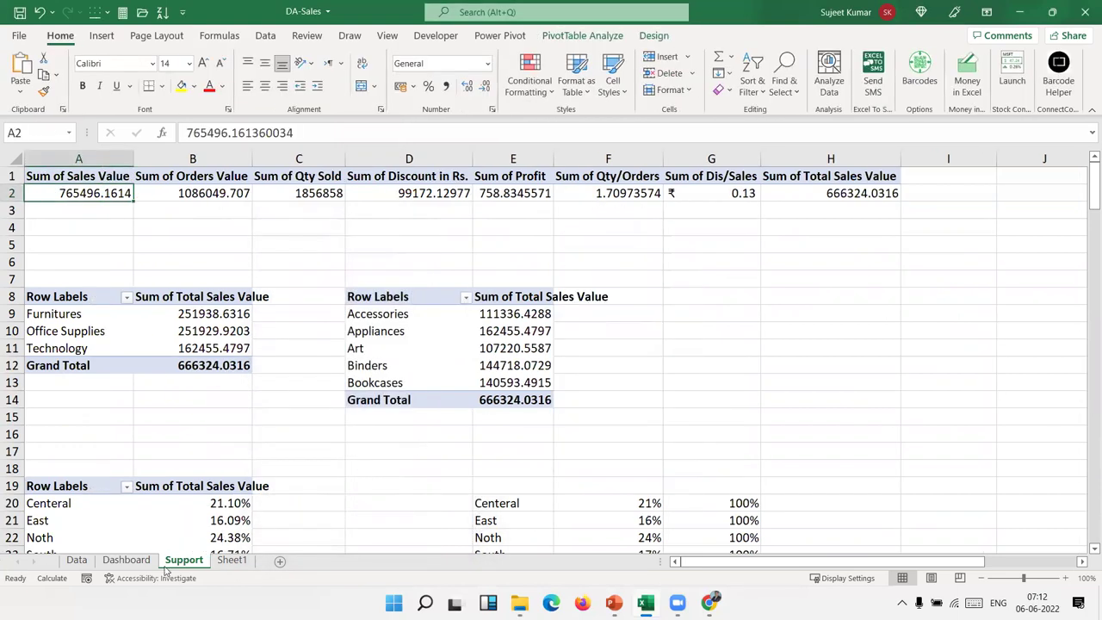
Paste the Sub Category and Category slicers onto the Dashboard sheet at cell Z10
click(127, 561)
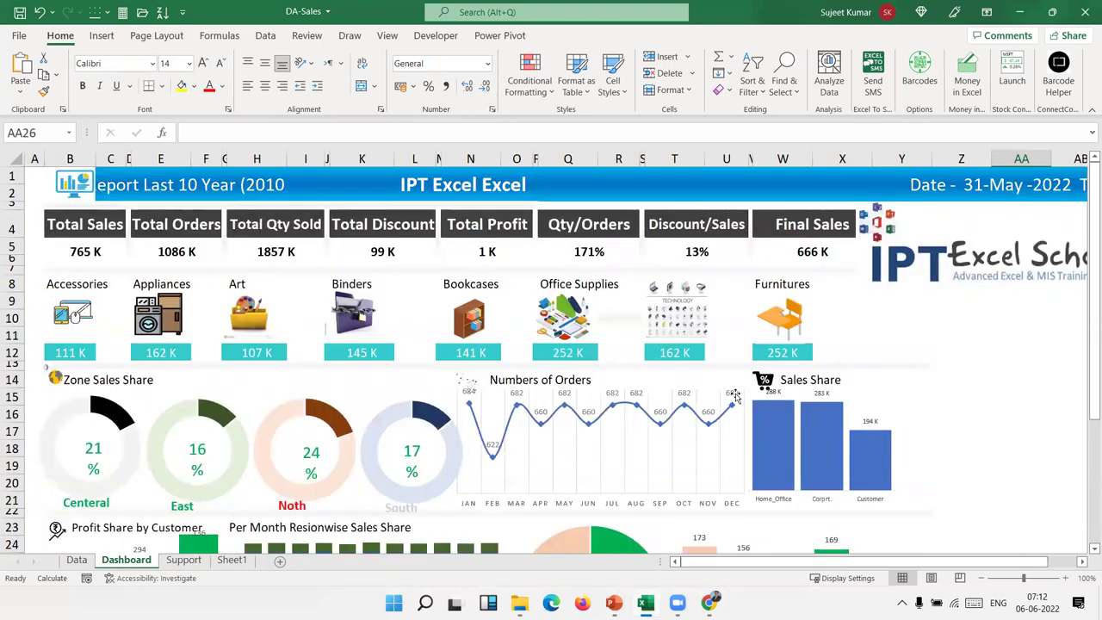
click(975, 320)
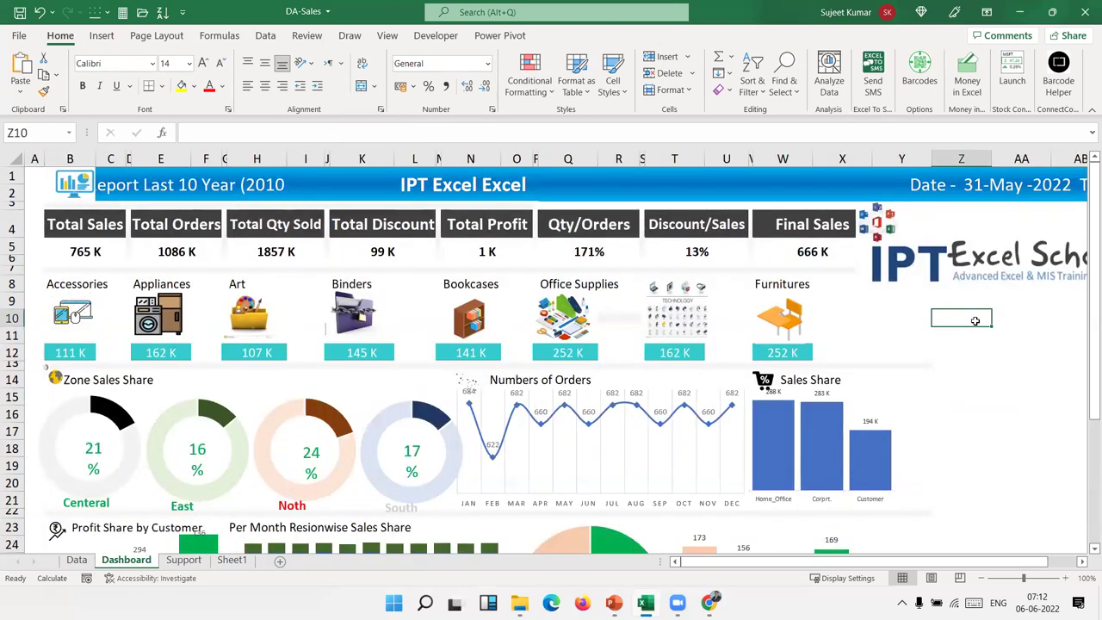
key(ctrl+v)
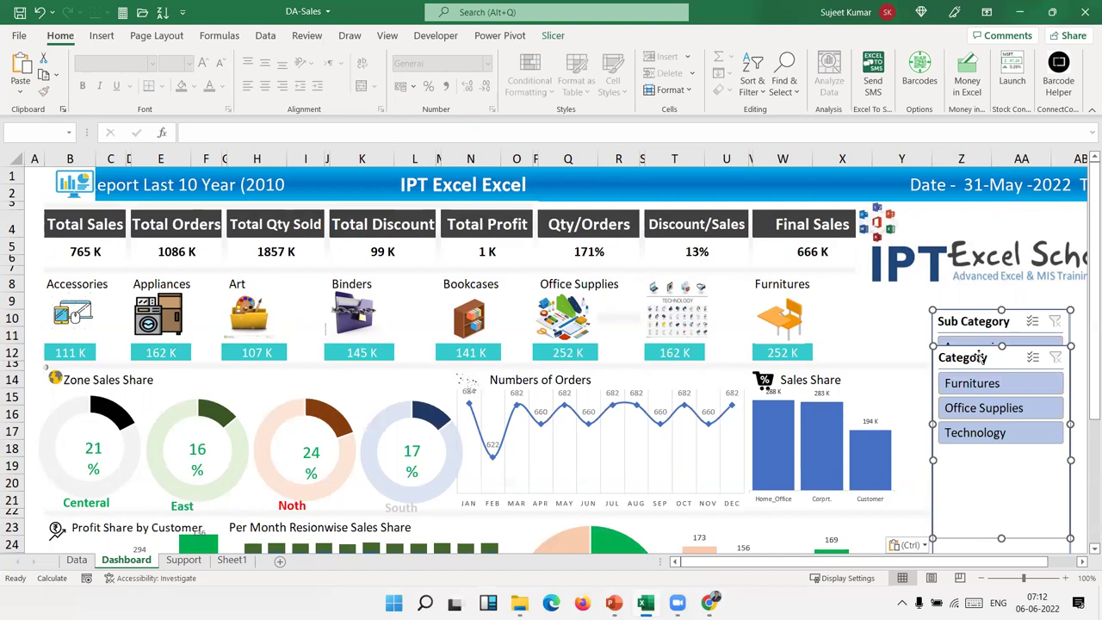
drag(982, 359, 972, 401)
key(ctrl+z)
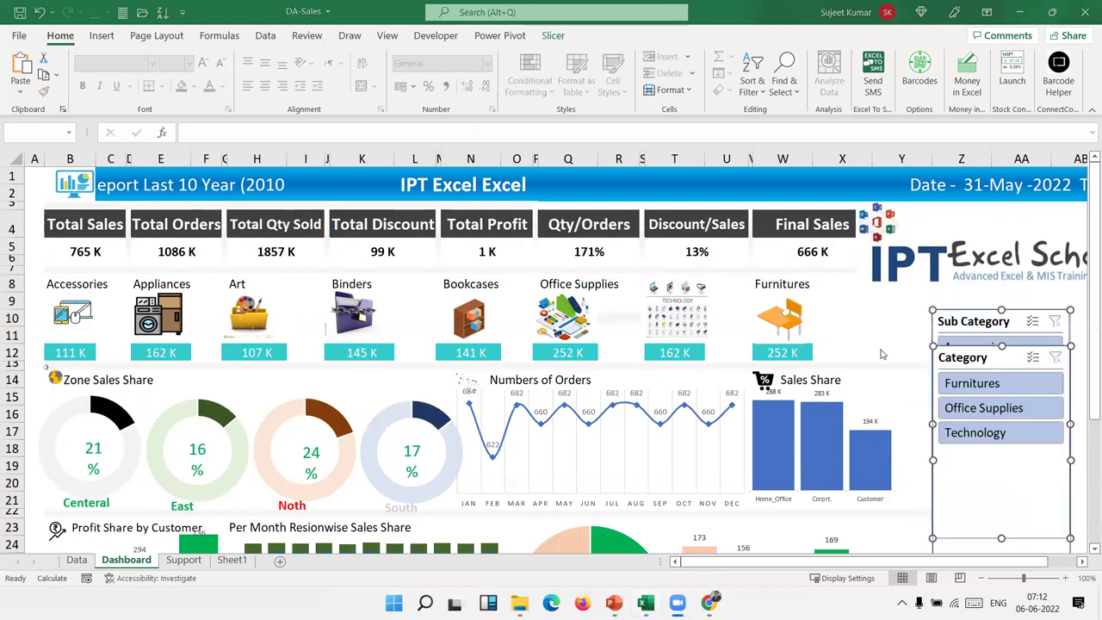
key(Escape)
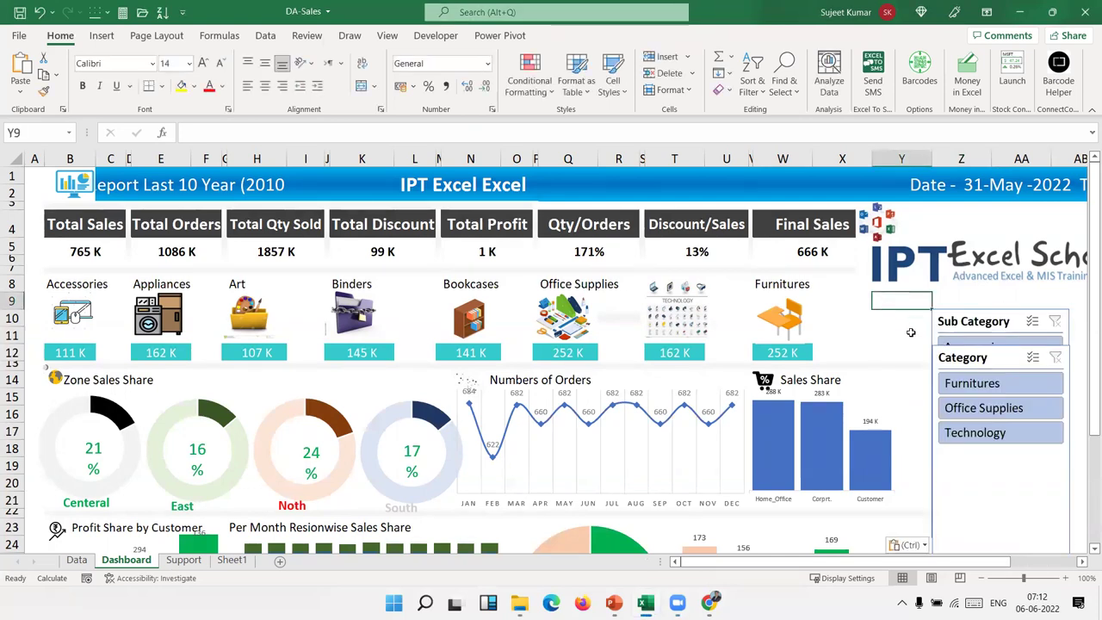
Separate the two slicers, then shorten, widen and move the Sub Category slicer to the right side
drag(953, 355, 748, 444)
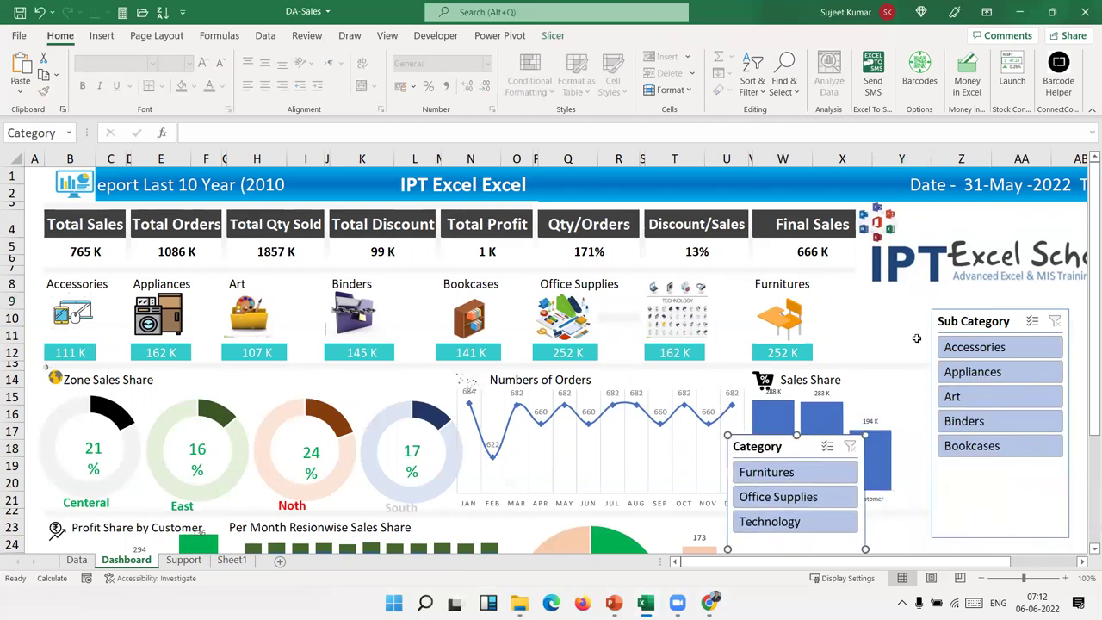
mouse_move(966, 321)
mouse_down()
mouse_move(921, 355)
mouse_move(924, 373)
mouse_up()
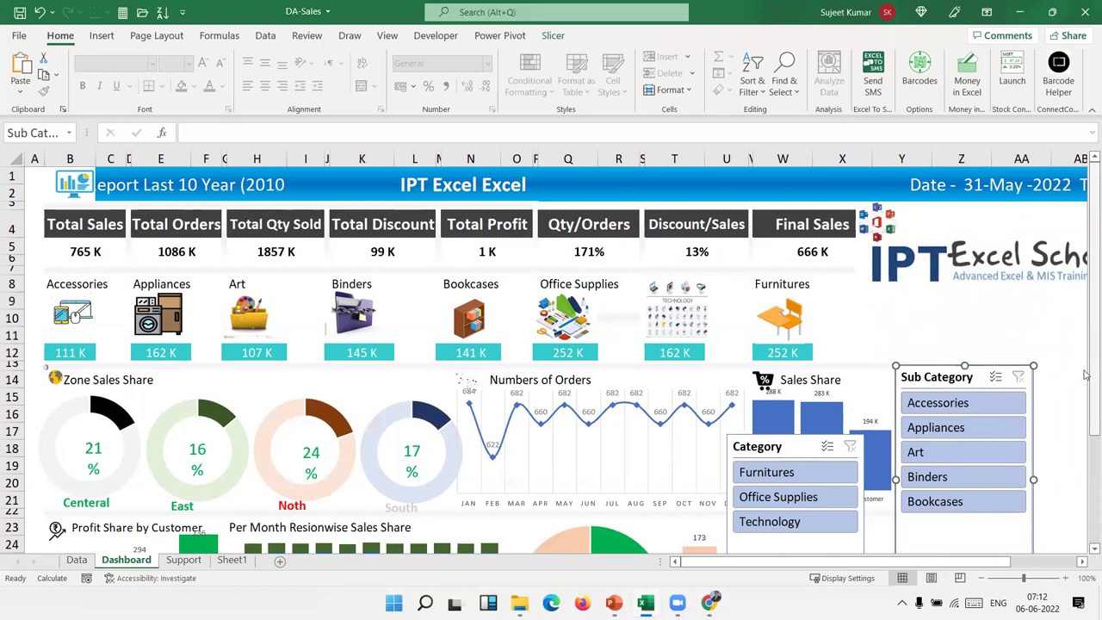
scroll(1084, 382, down, 2)
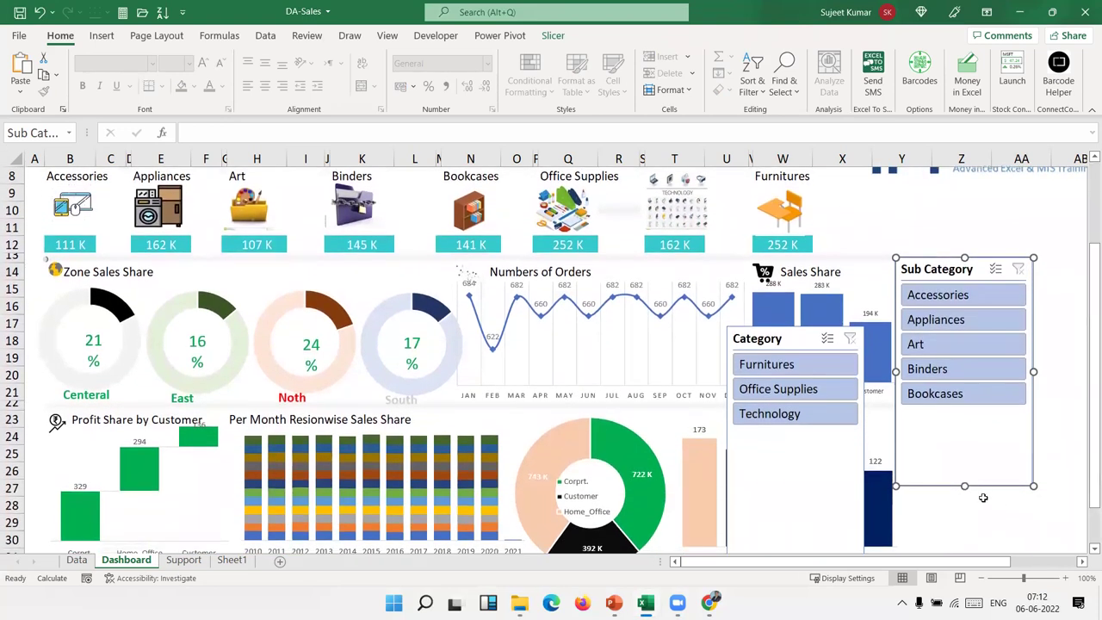
drag(964, 486, 964, 413)
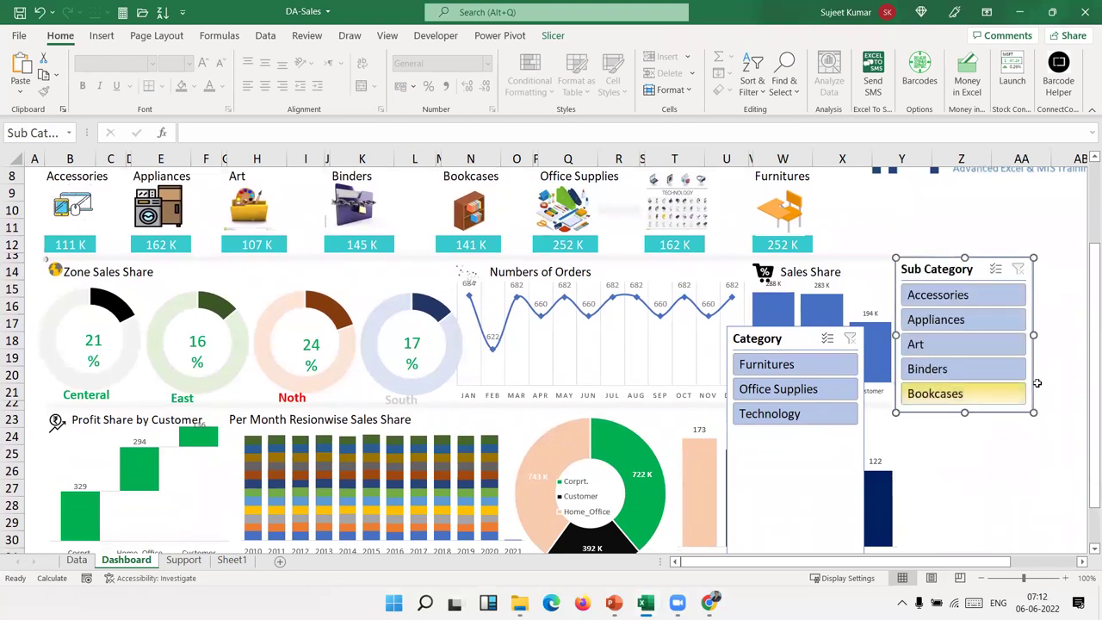
drag(971, 268, 1024, 268)
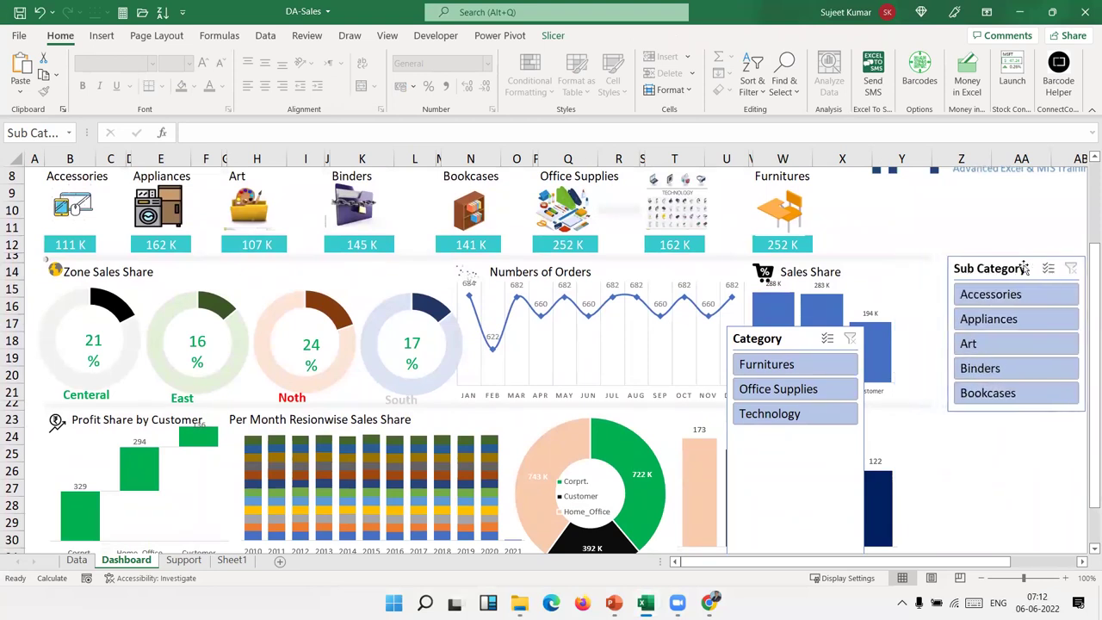
drag(947, 333, 932, 333)
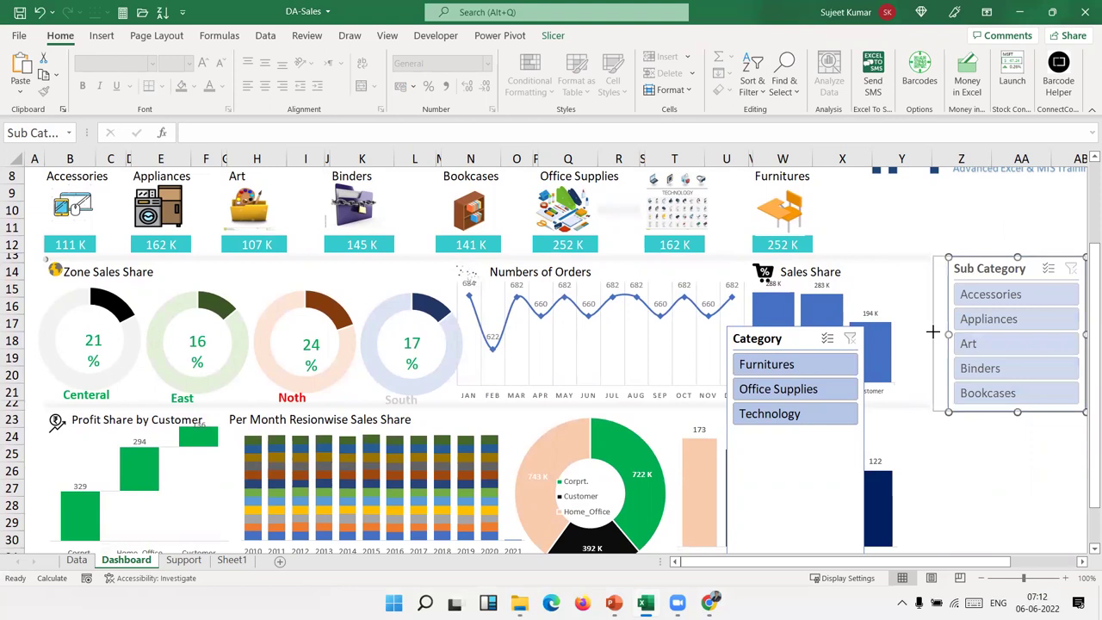
click(998, 506)
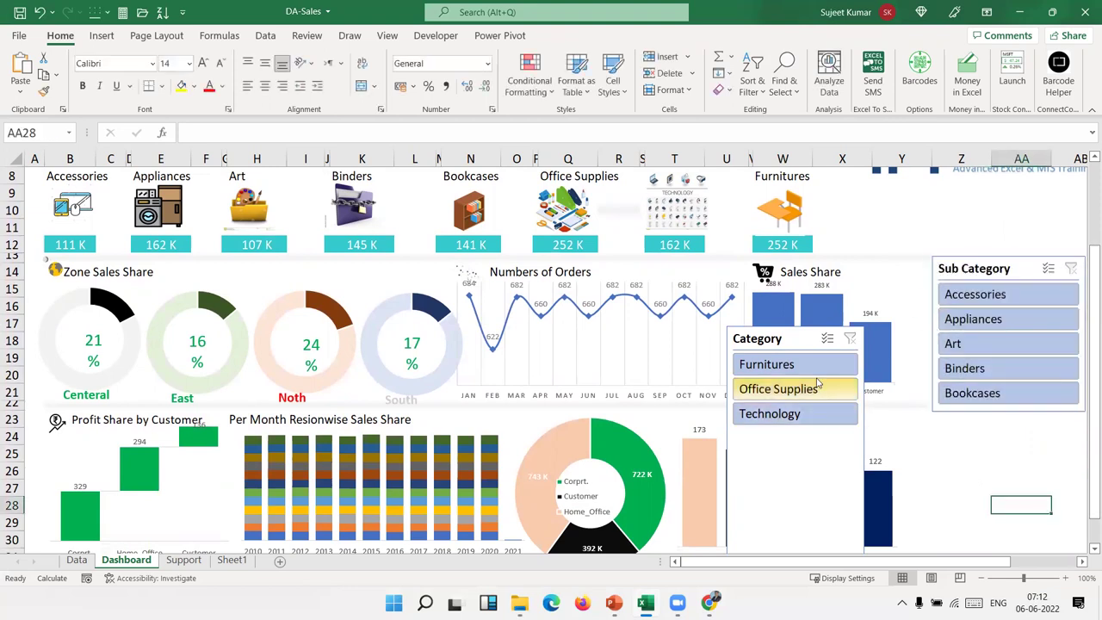
Place the Category slicer under Sub Category and resize it to the same width with a shorter height
drag(786, 338, 993, 423)
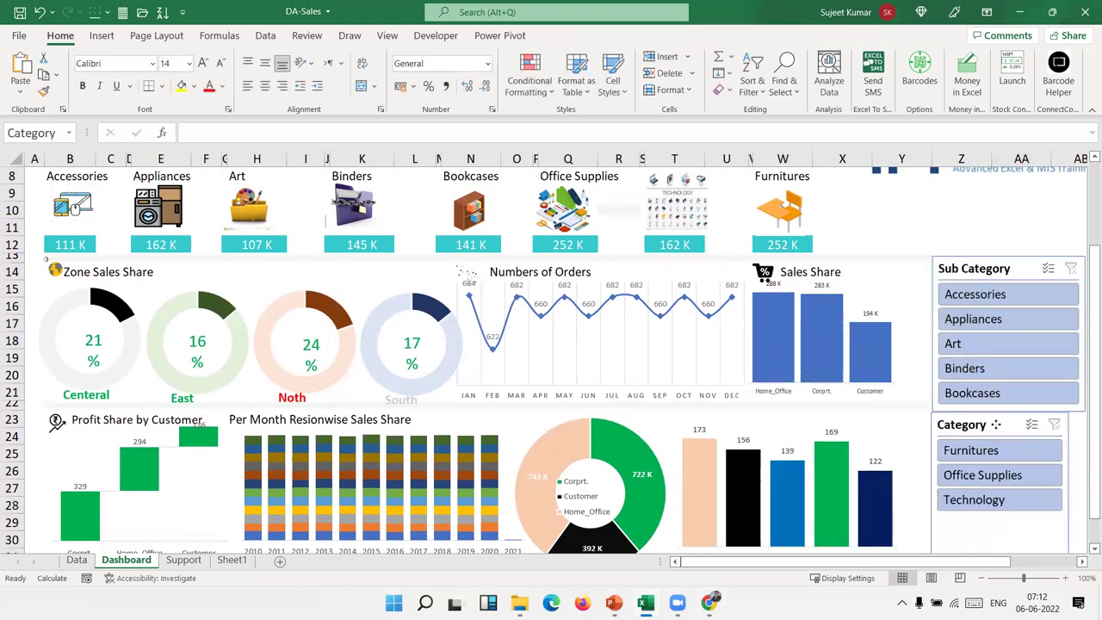
mouse_move(1070, 528)
mouse_down()
mouse_move(1080, 527)
mouse_move(922, 512)
mouse_up()
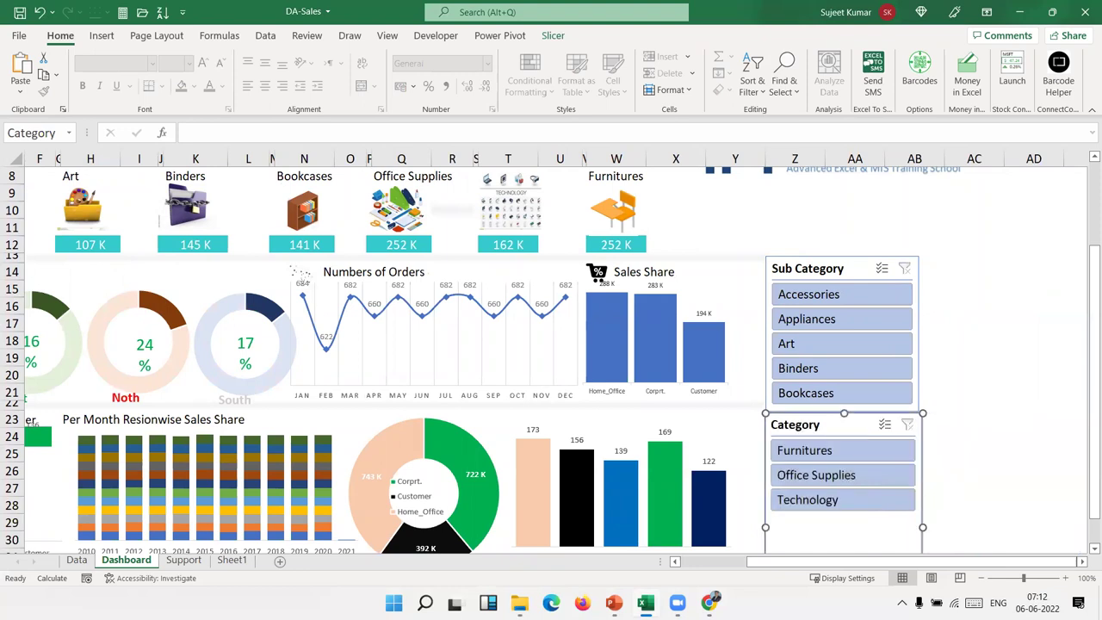
drag(1091, 450, 1091, 469)
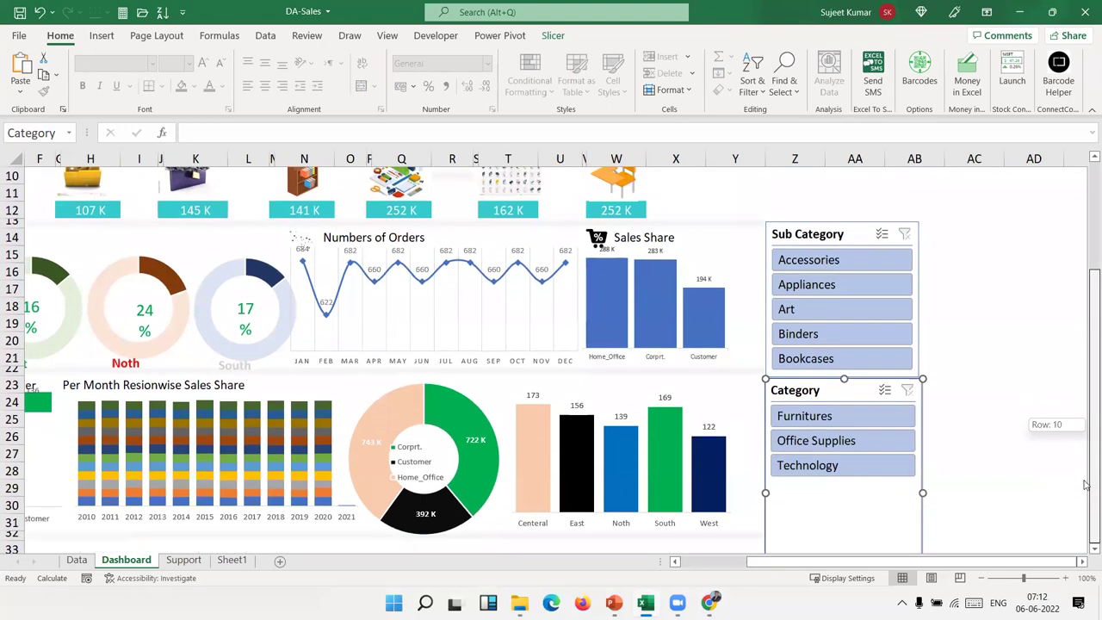
click(1093, 548)
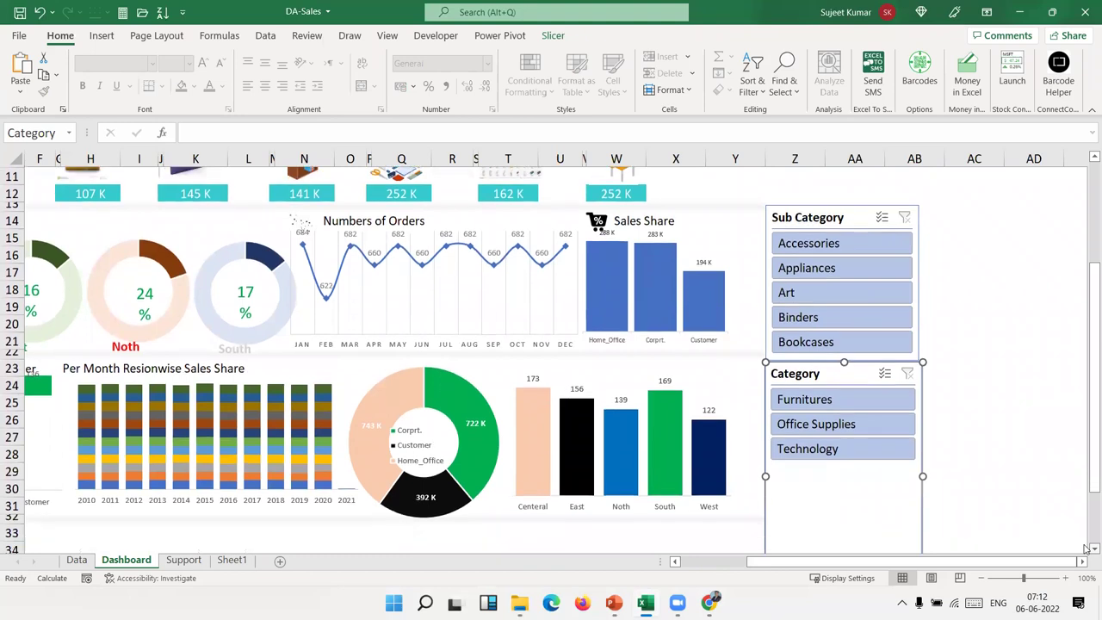
drag(852, 534, 834, 408)
click(1021, 344)
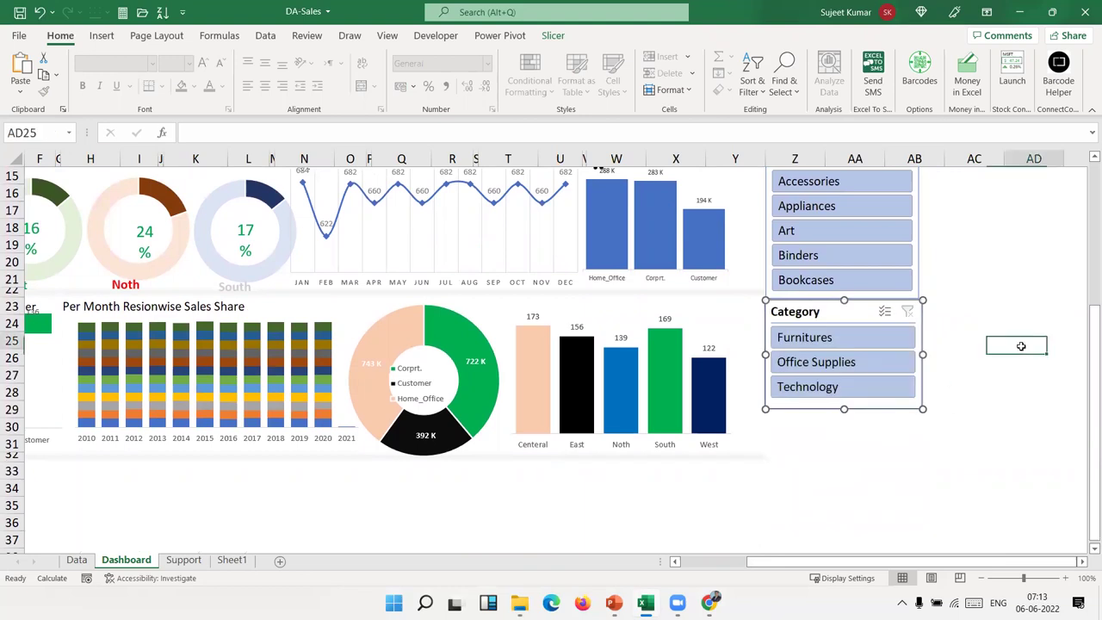
mouse_move(1092, 388)
mouse_down()
mouse_move(1091, 297)
mouse_move(1092, 378)
mouse_up()
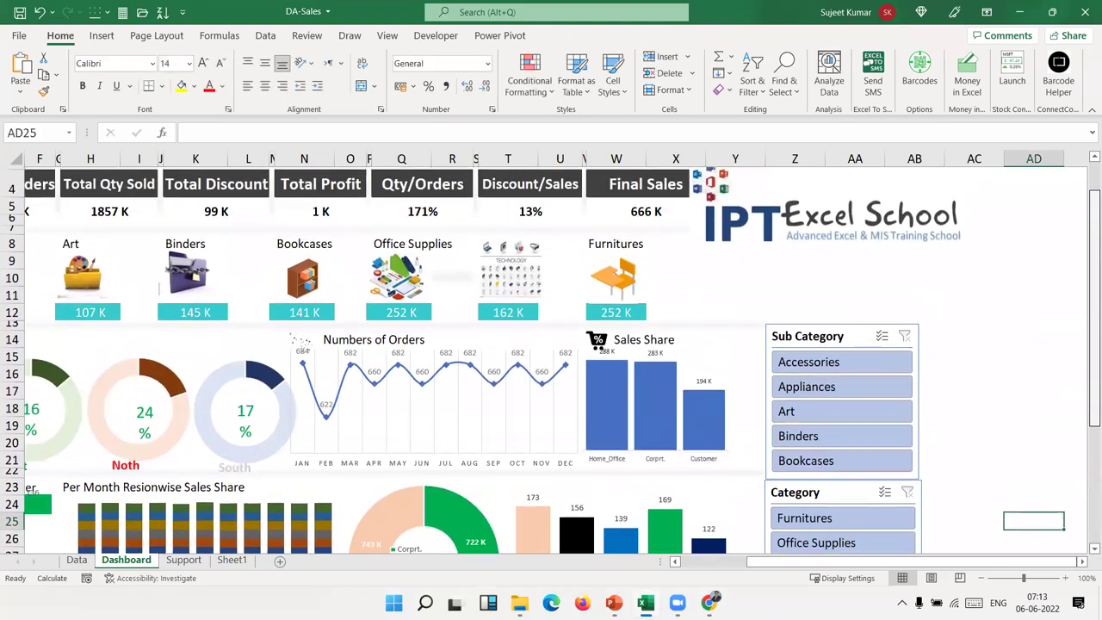
Insert a Date timeline for the Support sheet's pivot table, then cut it so it can be moved
click(231, 561)
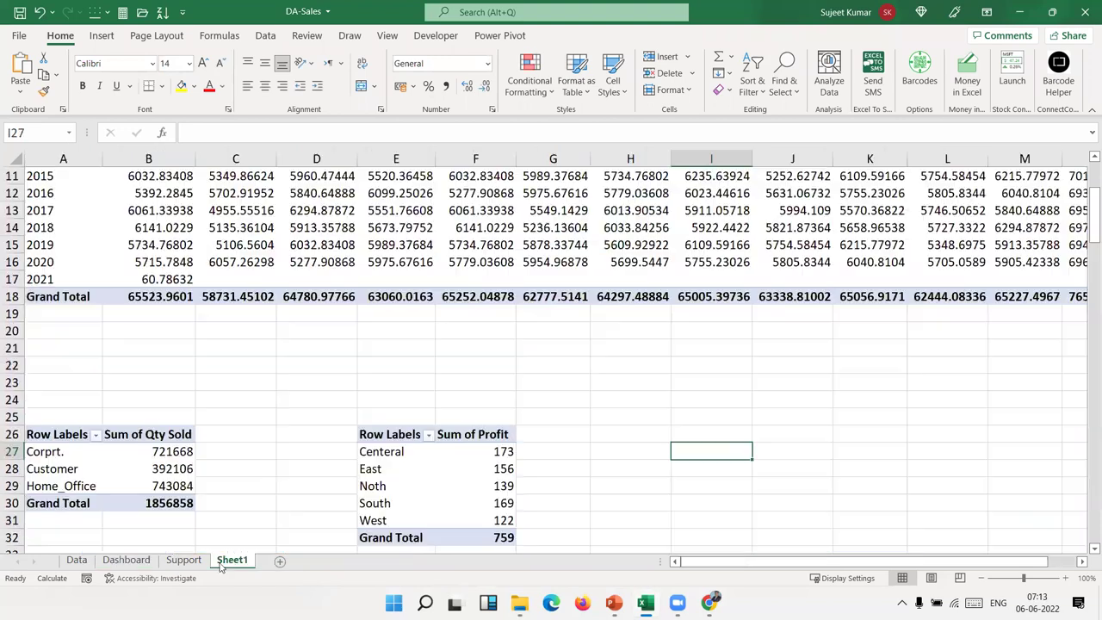
click(179, 561)
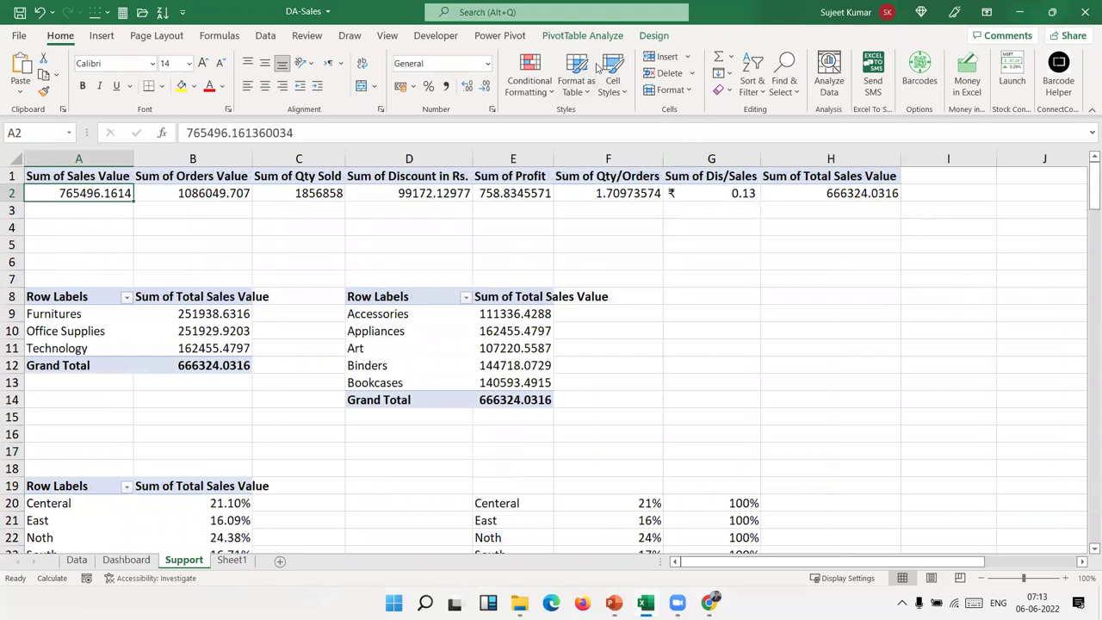
click(379, 86)
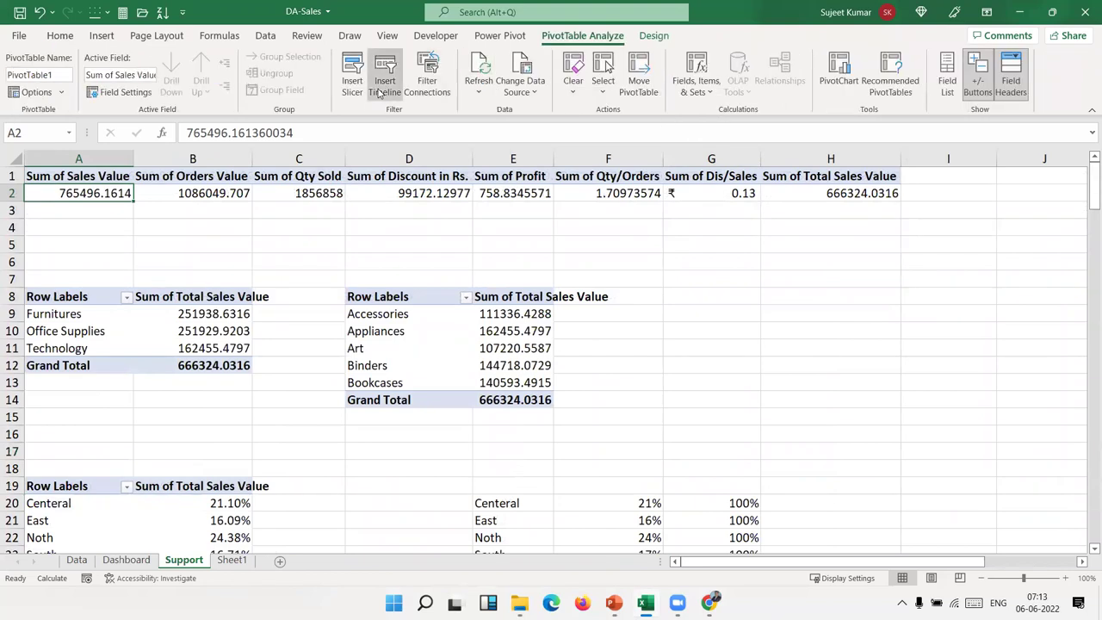
click(255, 313)
click(319, 466)
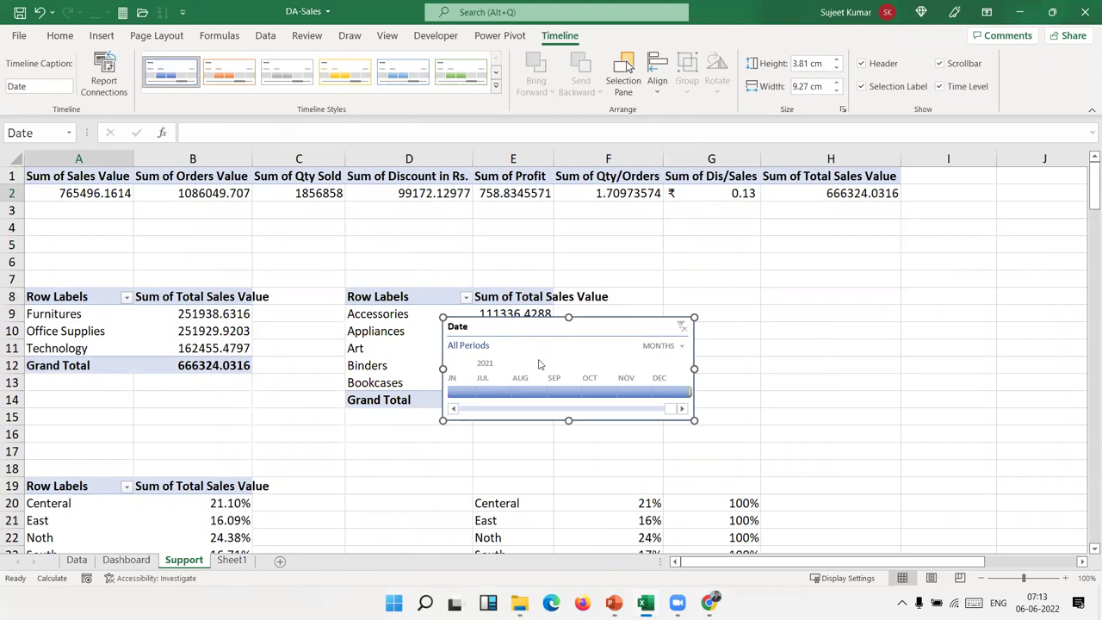
key(Delete)
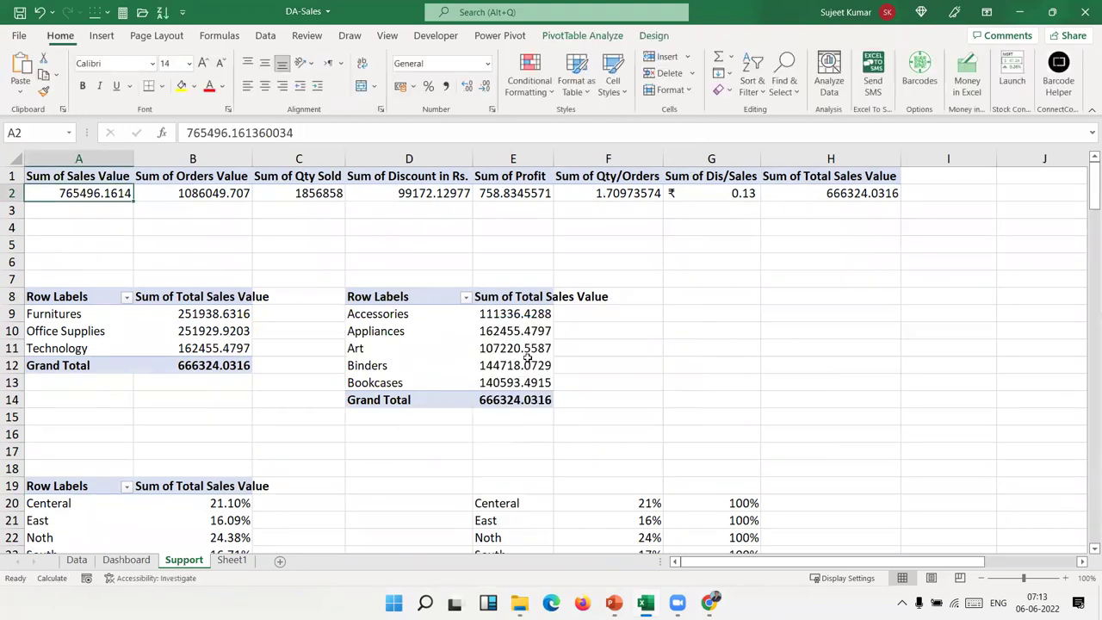
click(77, 559)
Paste the Date timeline onto the Dashboard, shorten the IPT Excel School logo, and set the timeline beneath it
click(126, 560)
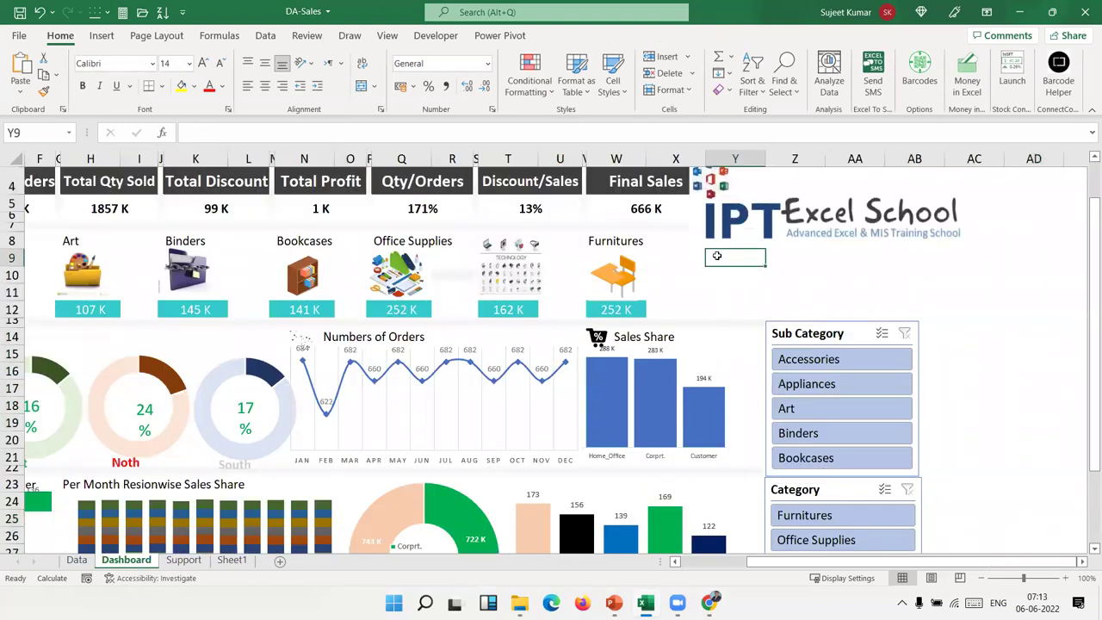
key(ctrl+v)
drag(742, 251, 734, 279)
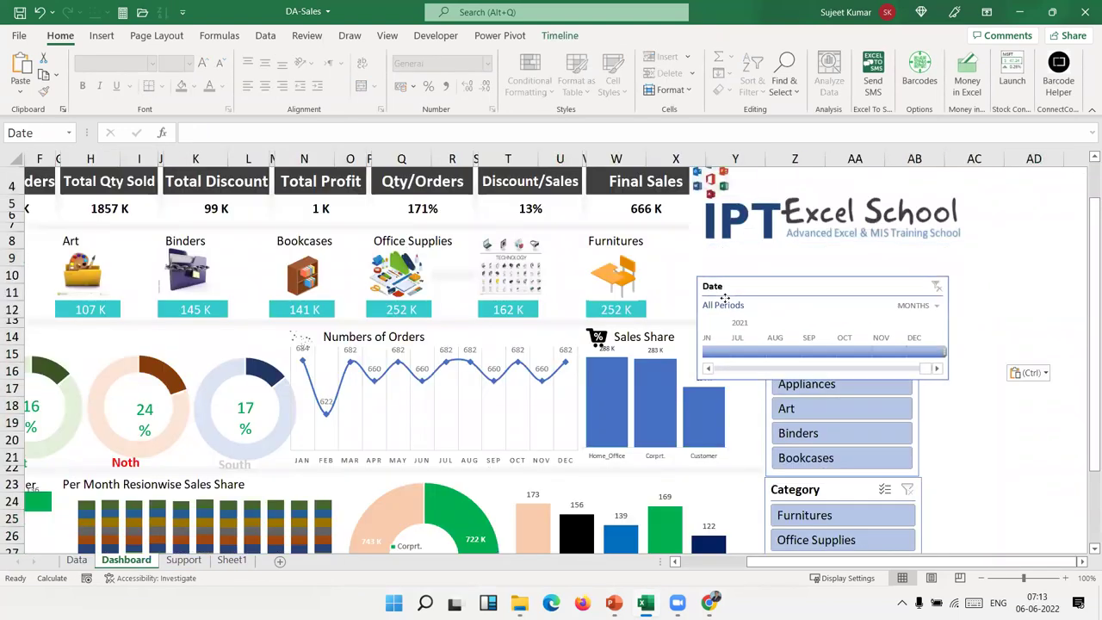
click(856, 248)
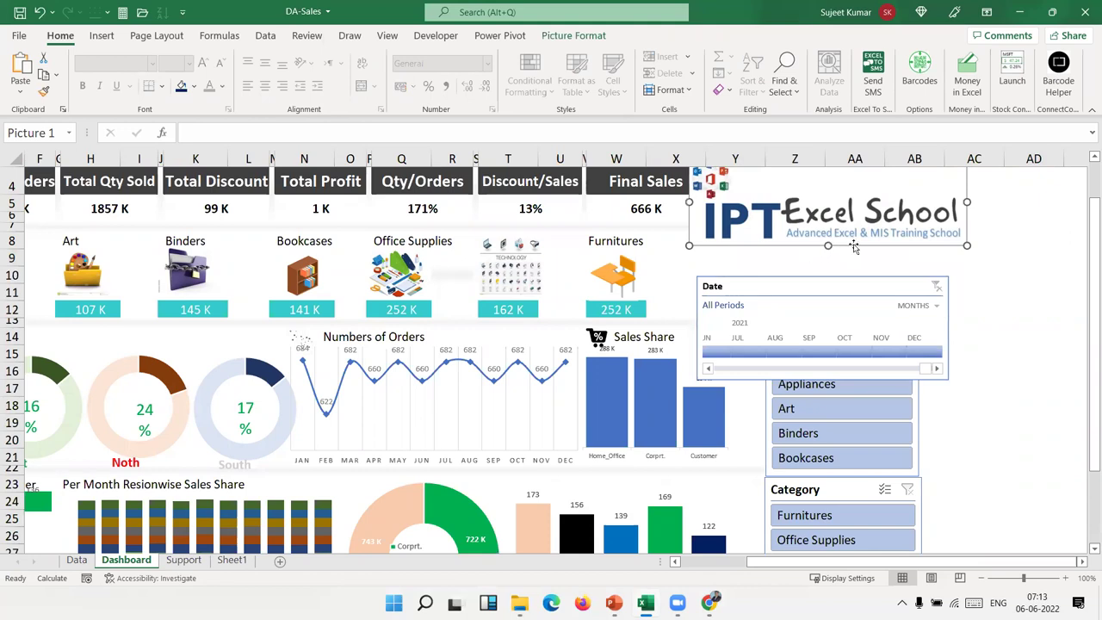
drag(828, 246, 828, 234)
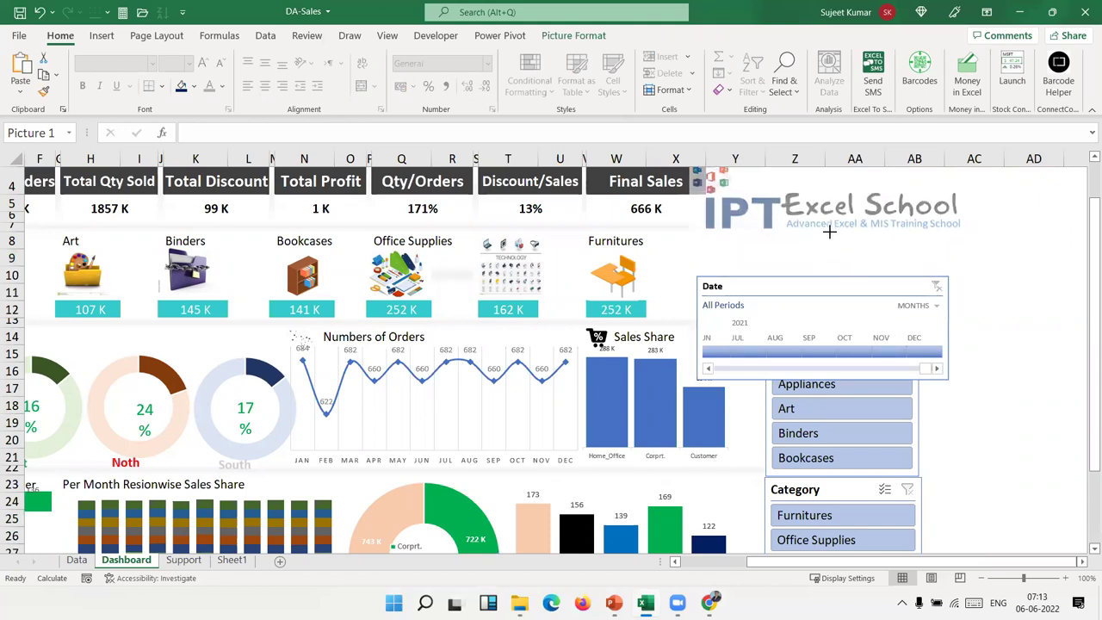
drag(747, 287, 745, 239)
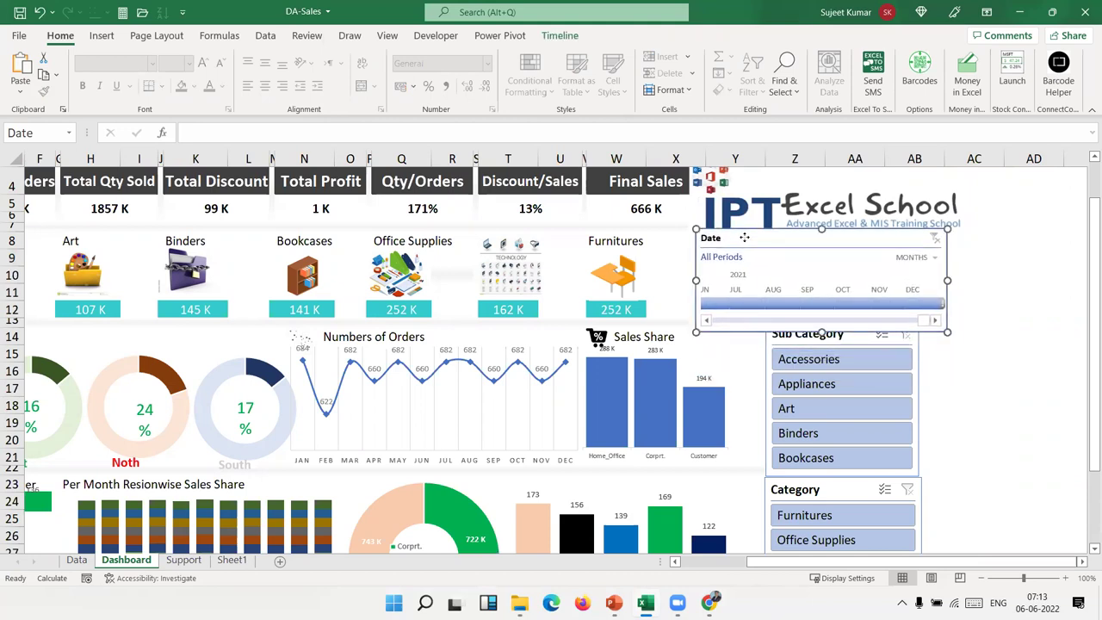
click(964, 401)
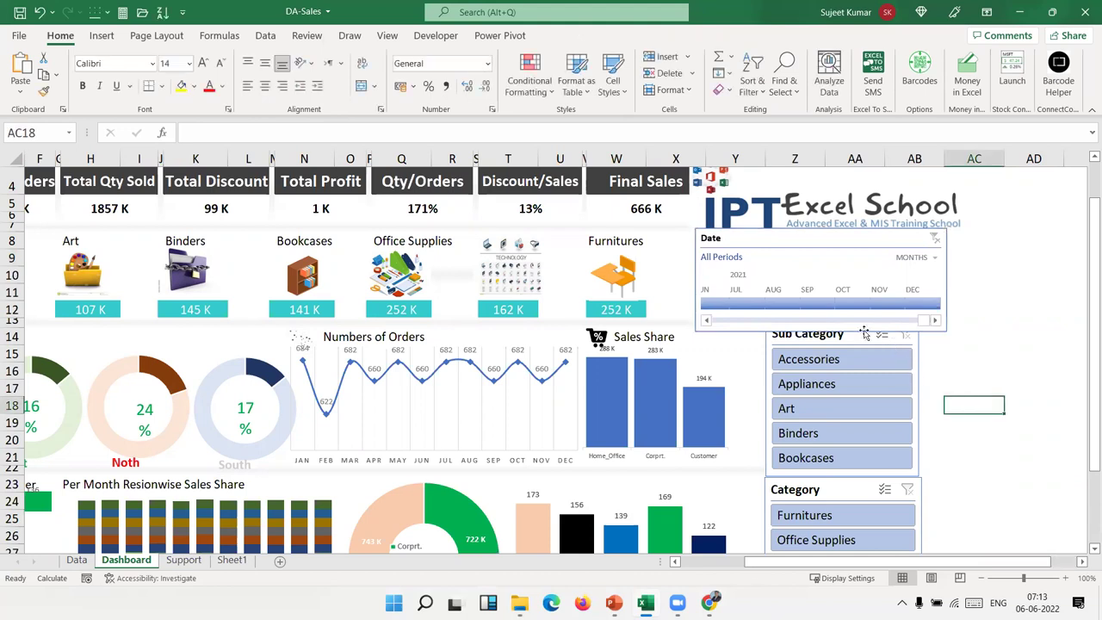
scroll(837, 325, up, 3)
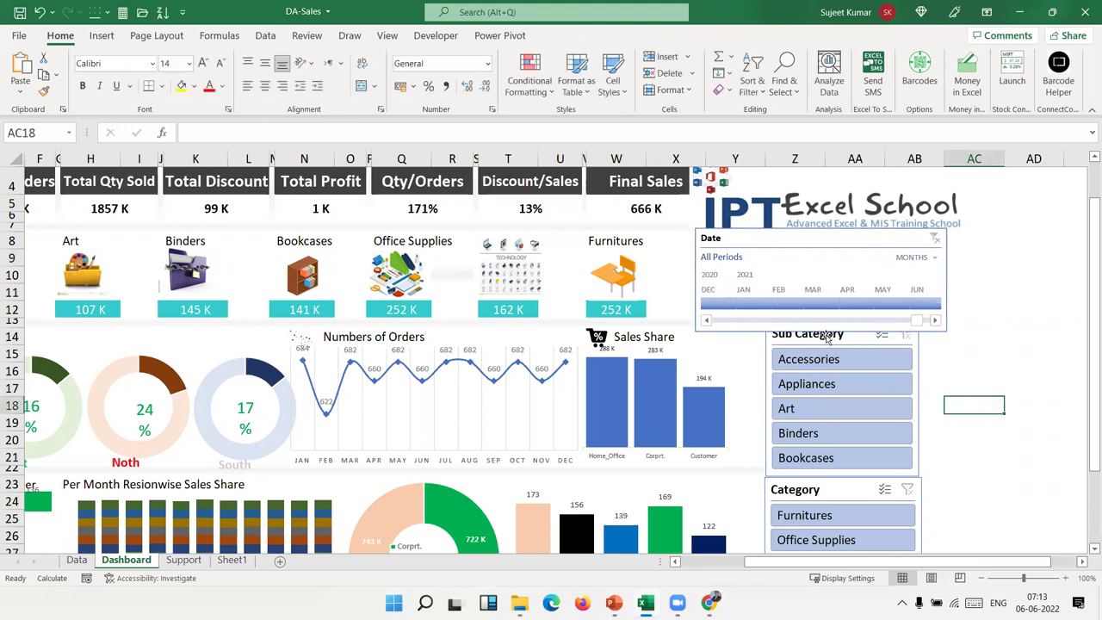
Shorten the Date timeline so the Sub Category slicer's header is uncovered
click(785, 255)
drag(822, 340, 819, 335)
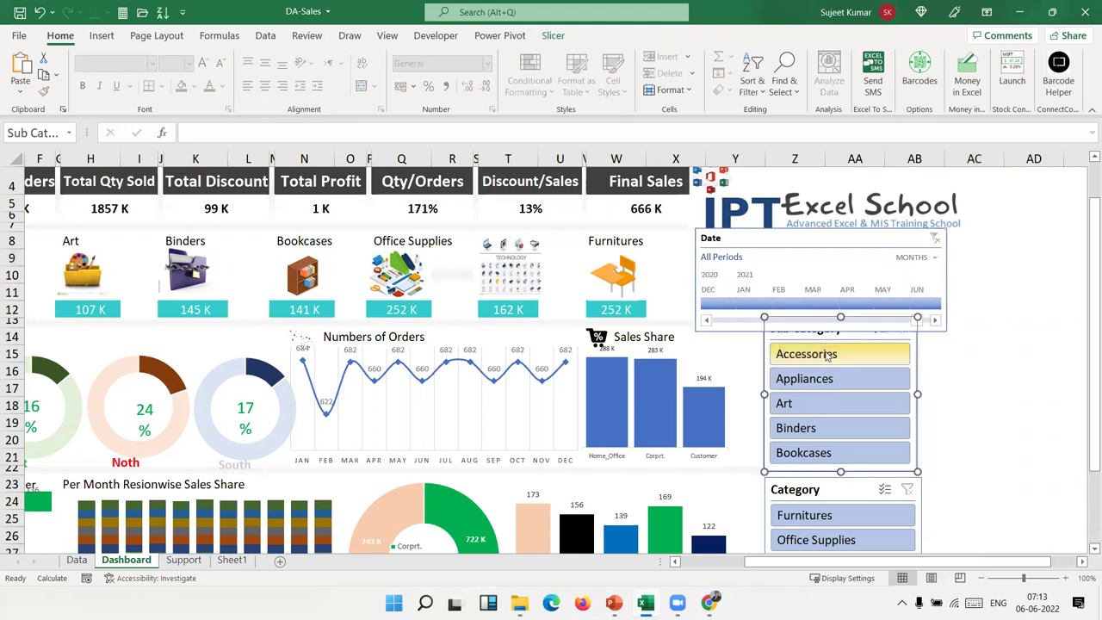
key(ctrl+z)
click(779, 304)
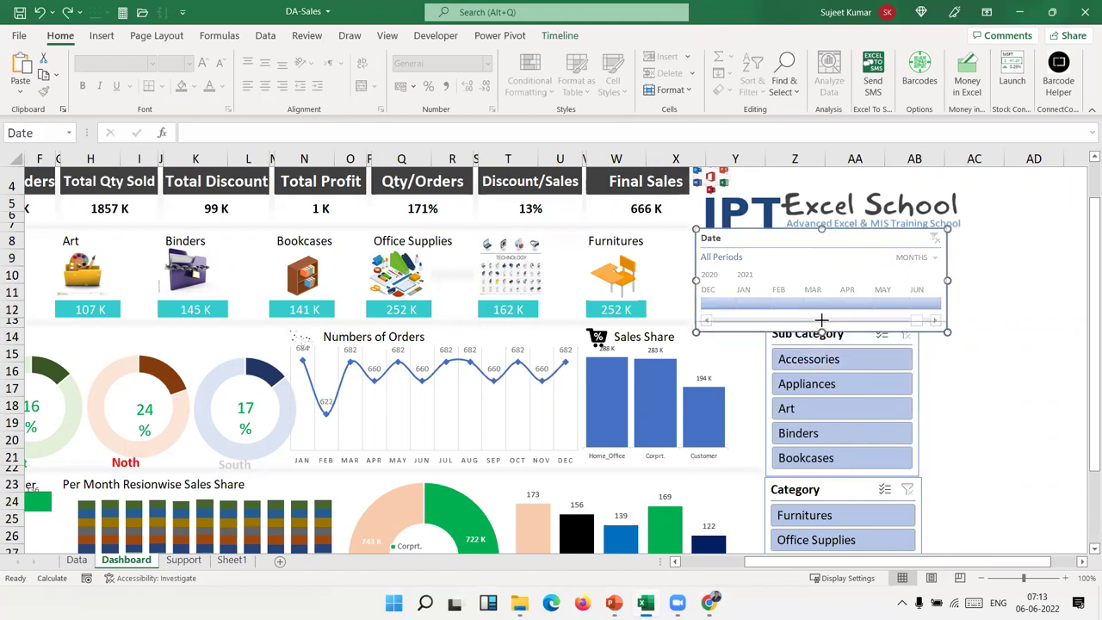
drag(822, 332, 910, 321)
click(992, 277)
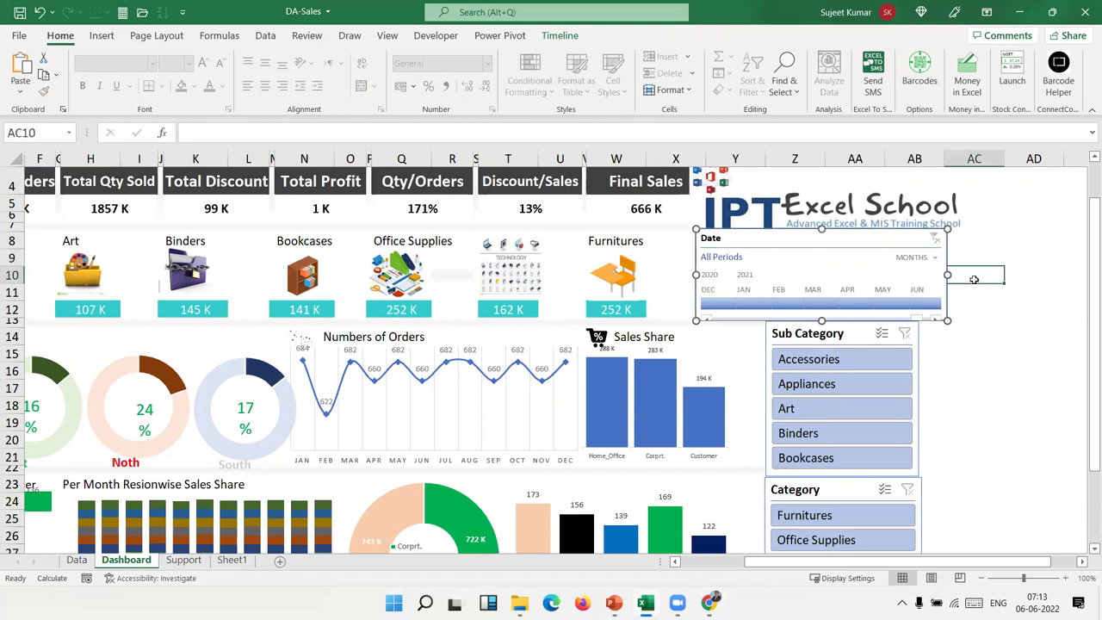
click(706, 236)
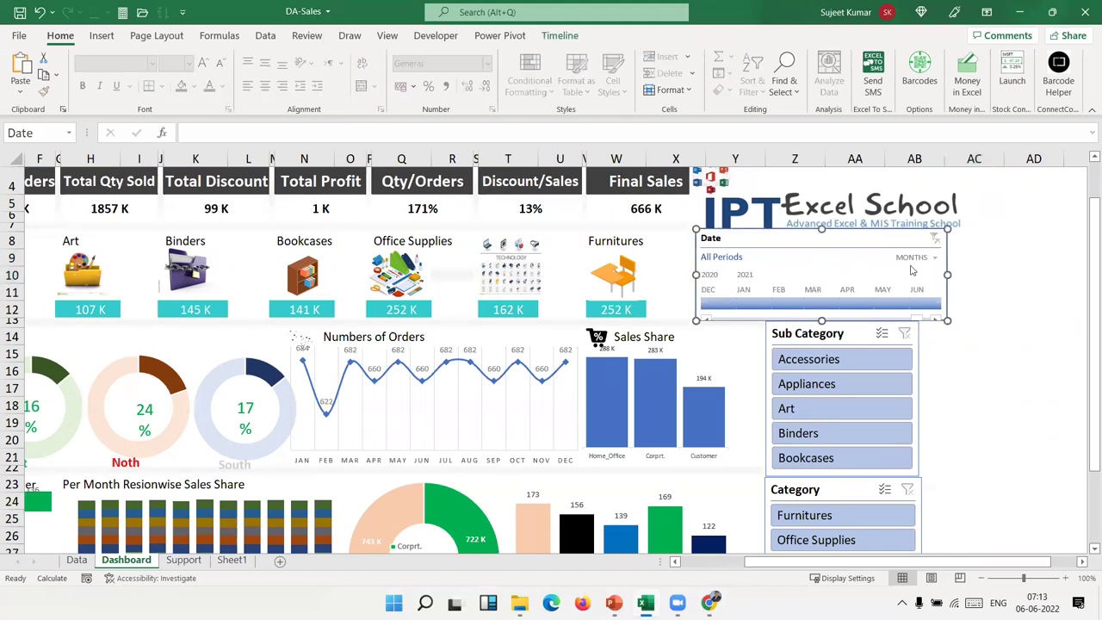
click(970, 274)
click(989, 337)
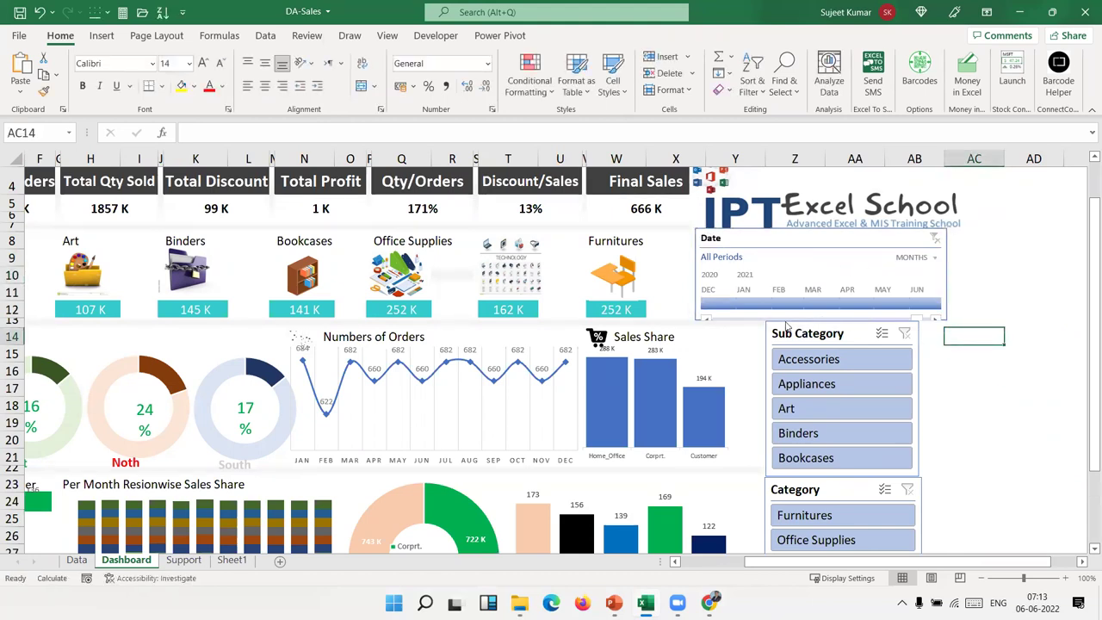
Nudge the Sub Category slicer slightly down below the Date timeline
click(800, 238)
click(831, 338)
drag(830, 338, 831, 346)
click(776, 239)
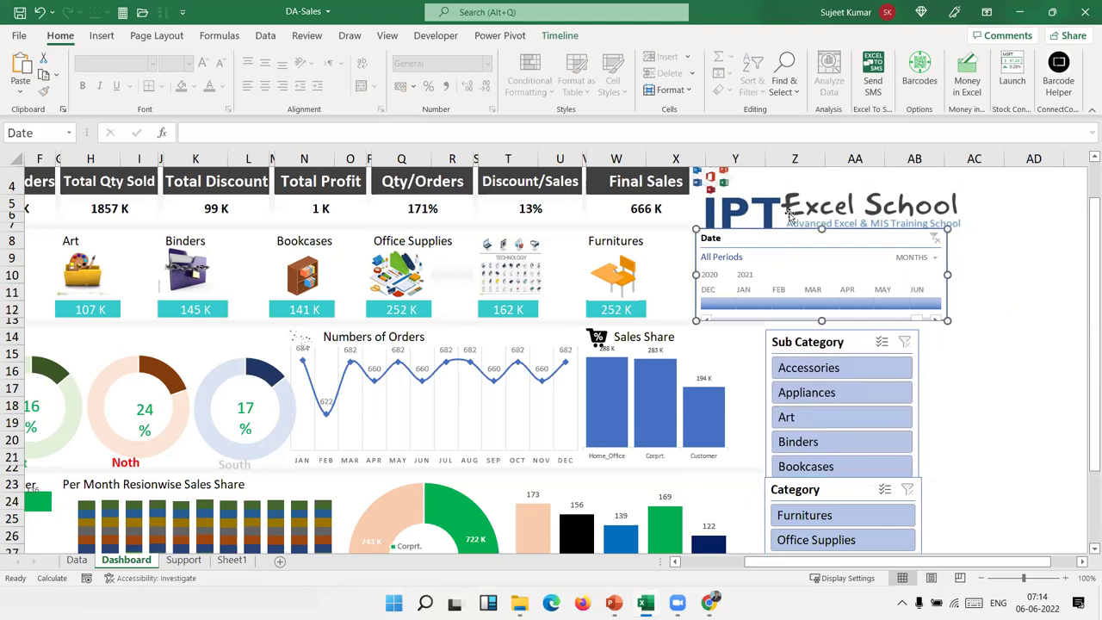
click(788, 215)
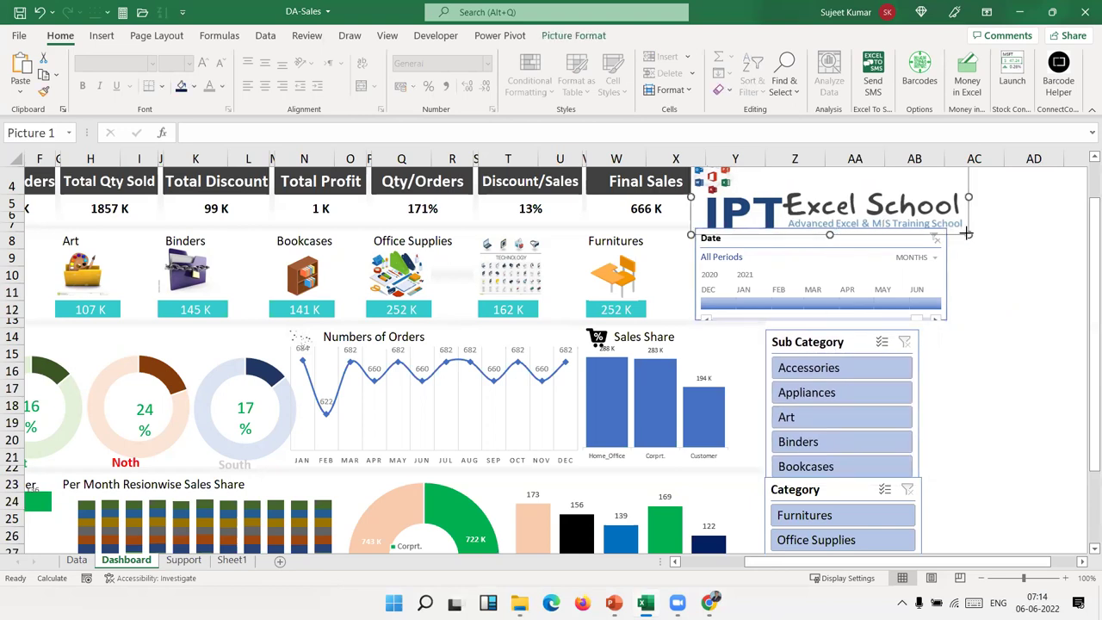
Shrink the logo, move the Date timeline up, and widen it slightly
drag(966, 234, 902, 214)
click(790, 238)
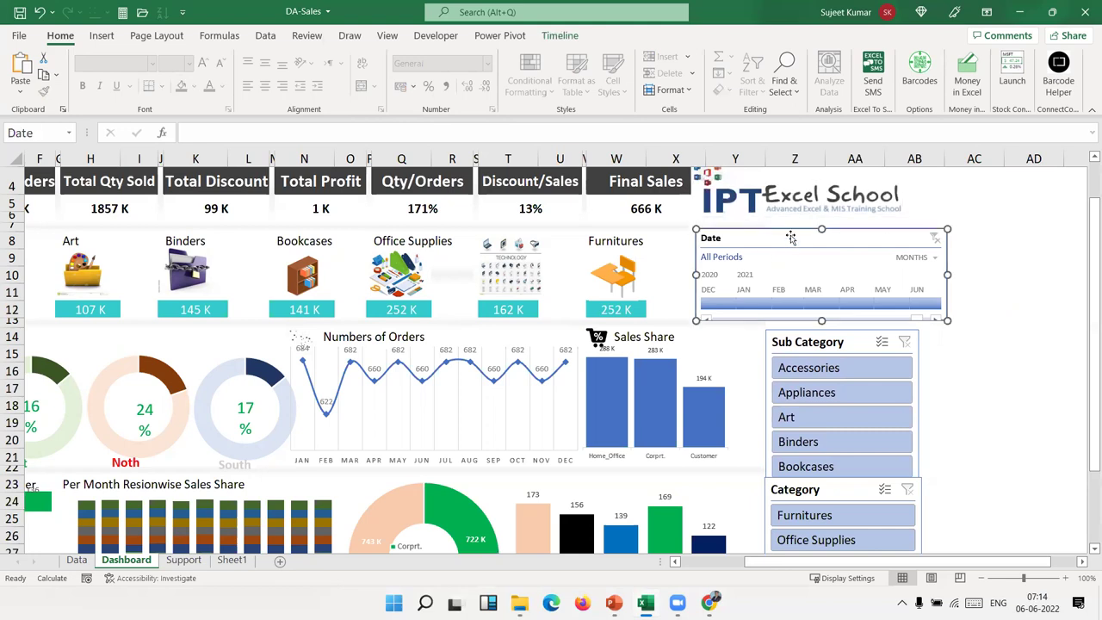
drag(823, 227, 831, 220)
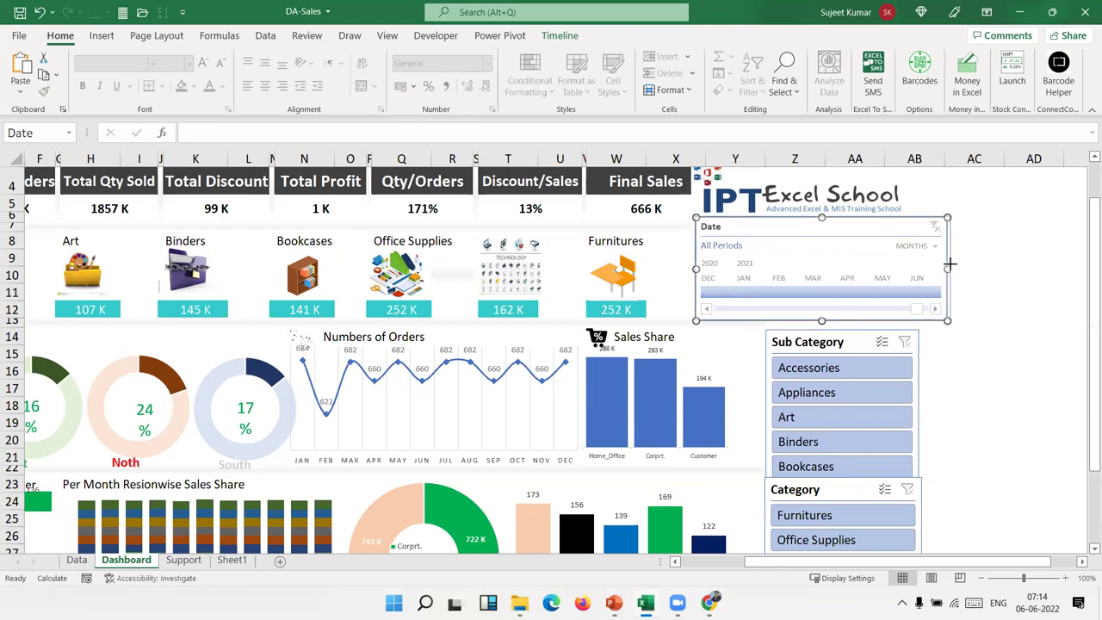
drag(949, 264, 928, 268)
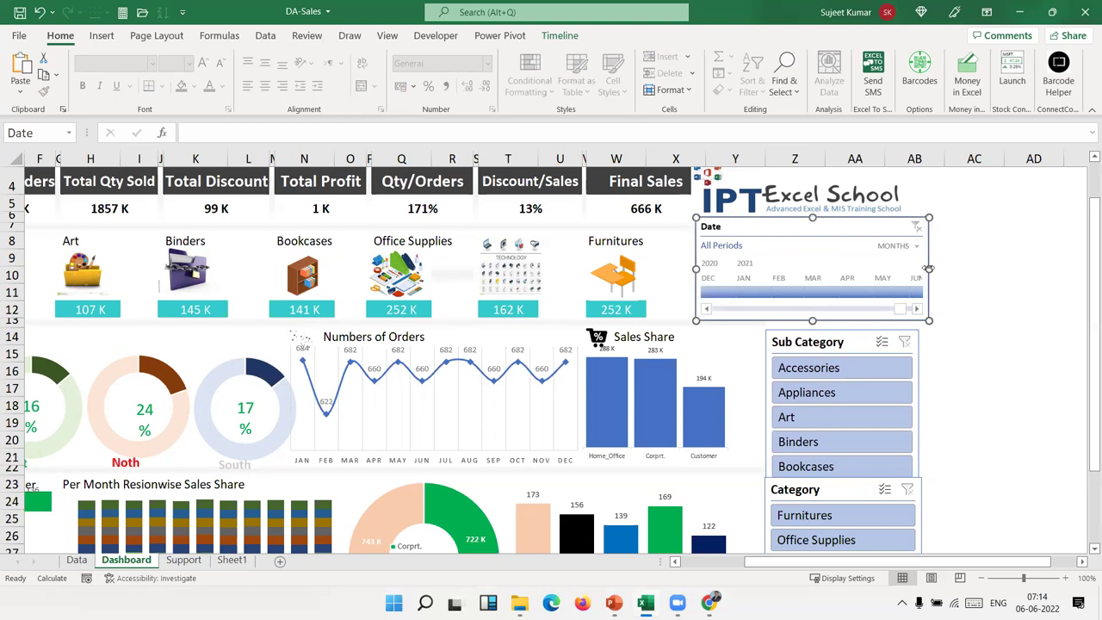
click(979, 291)
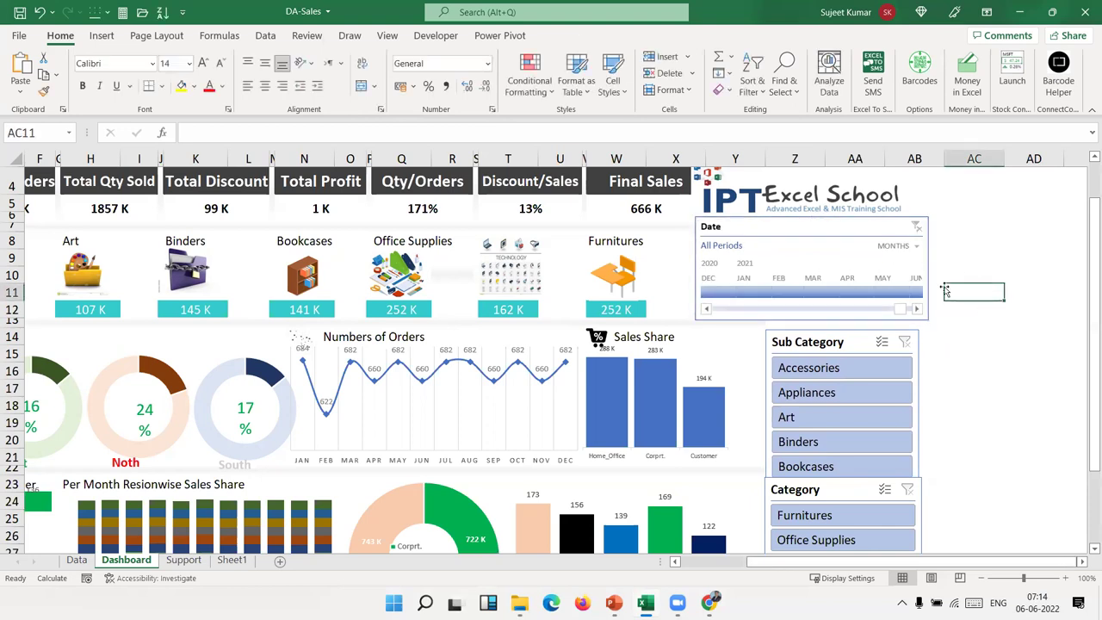
Align the Category slicer directly under Sub Category and filter the dashboard to Art
scroll(964, 431, down, 3)
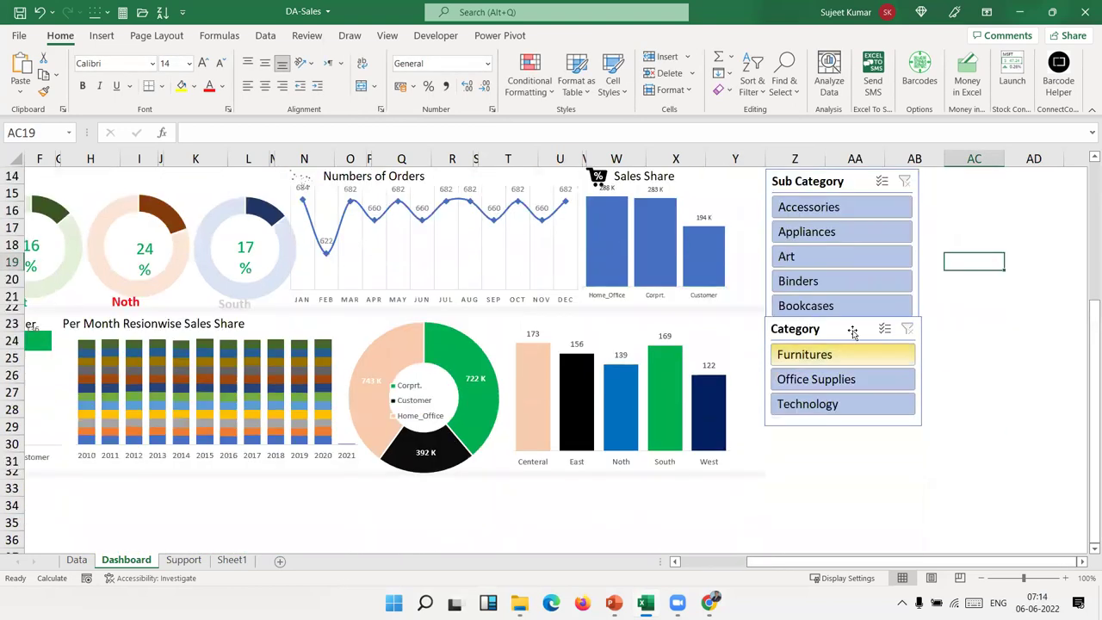
click(826, 346)
drag(826, 345, 829, 339)
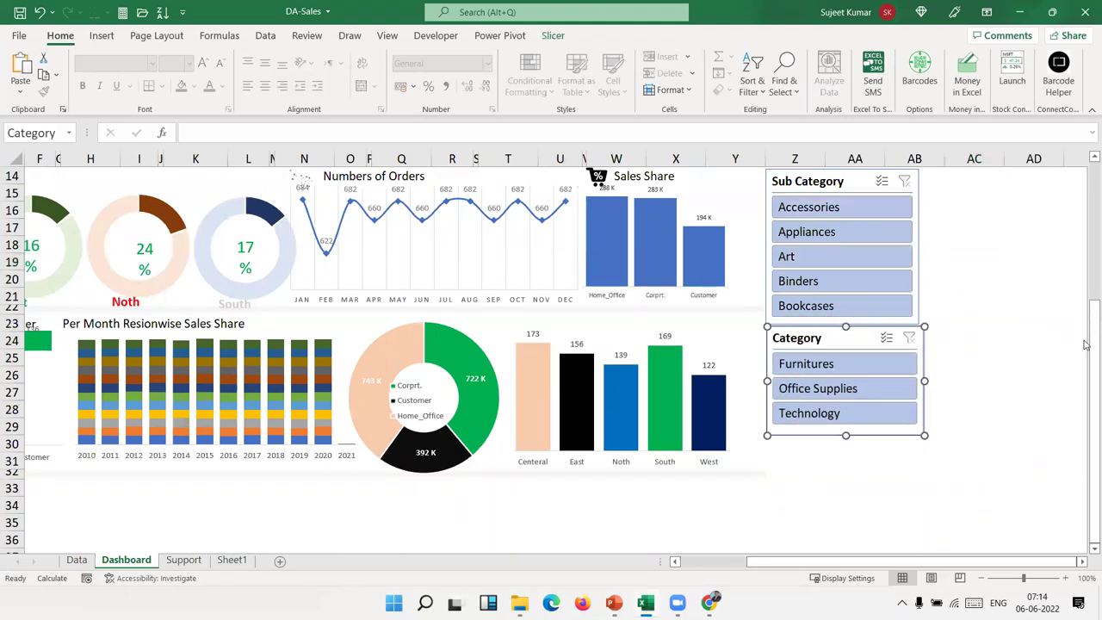
click(1077, 215)
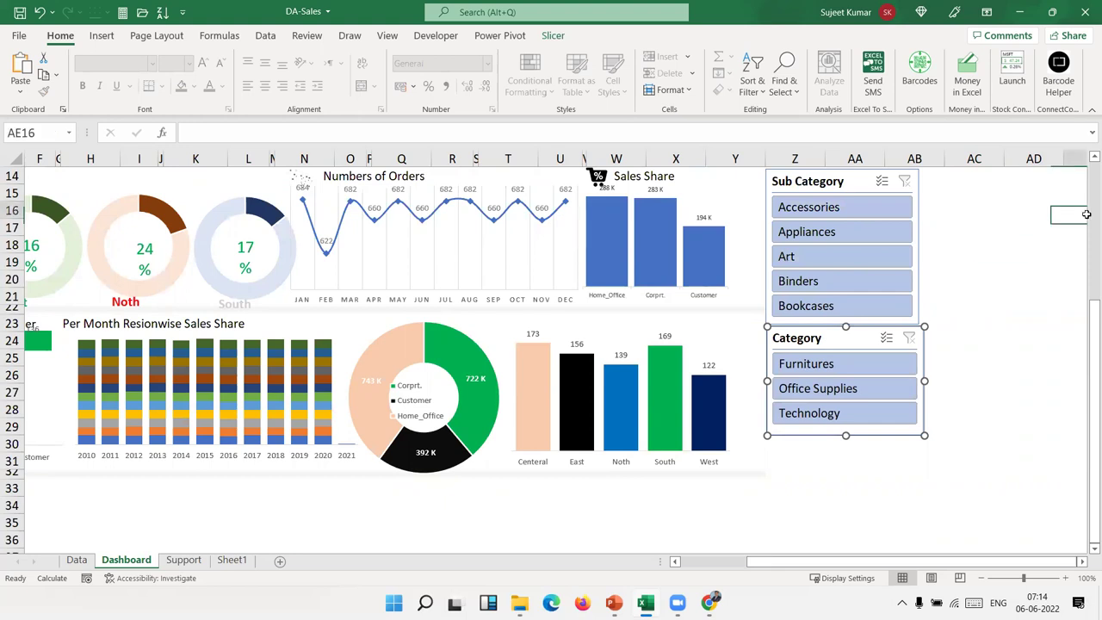
scroll(951, 345, up, 4)
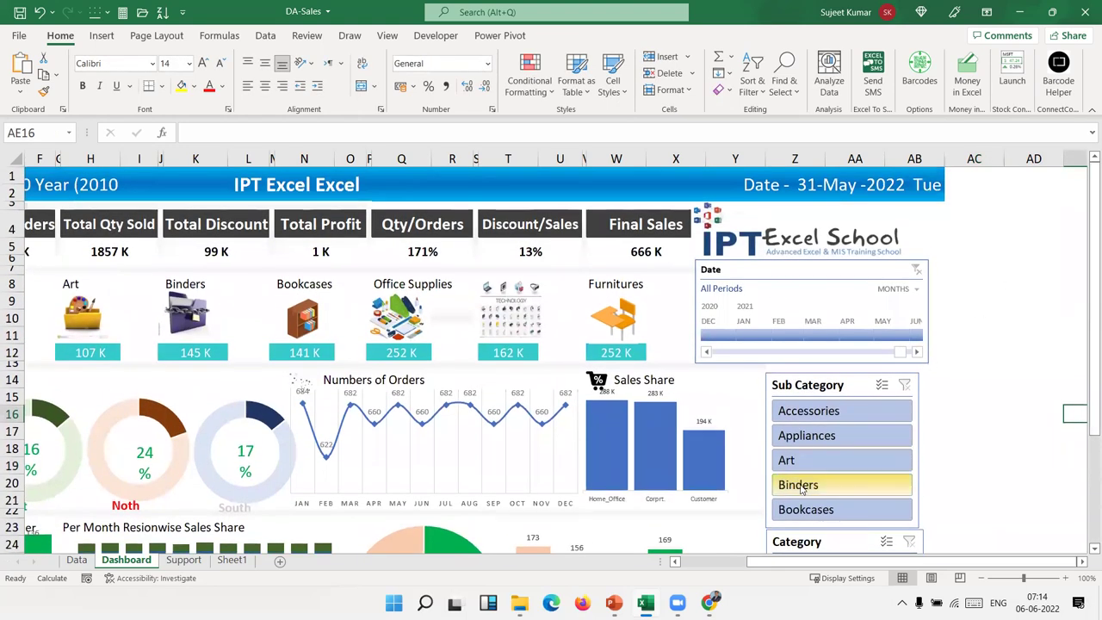
click(803, 468)
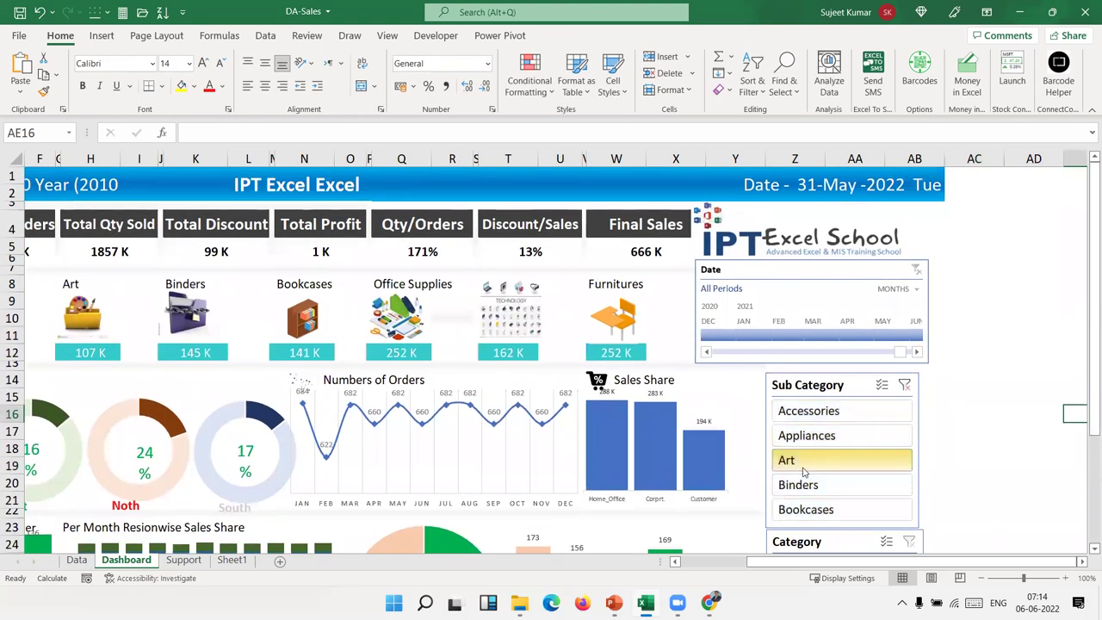
Try the Appliances and Accessories sub category filters, then clear the filter
click(807, 444)
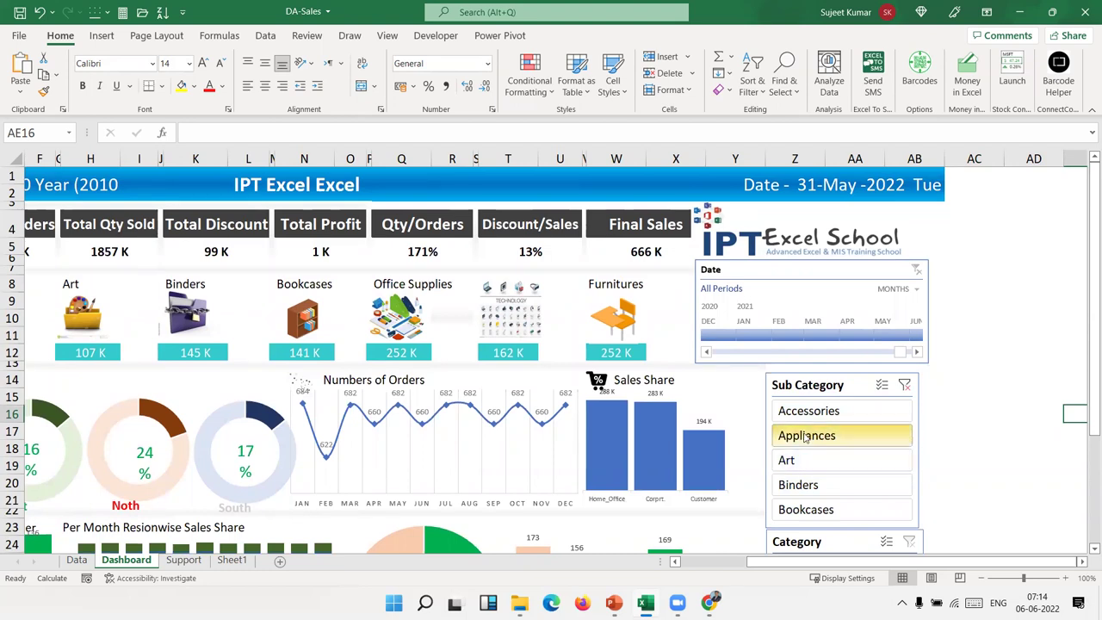
click(809, 412)
click(807, 436)
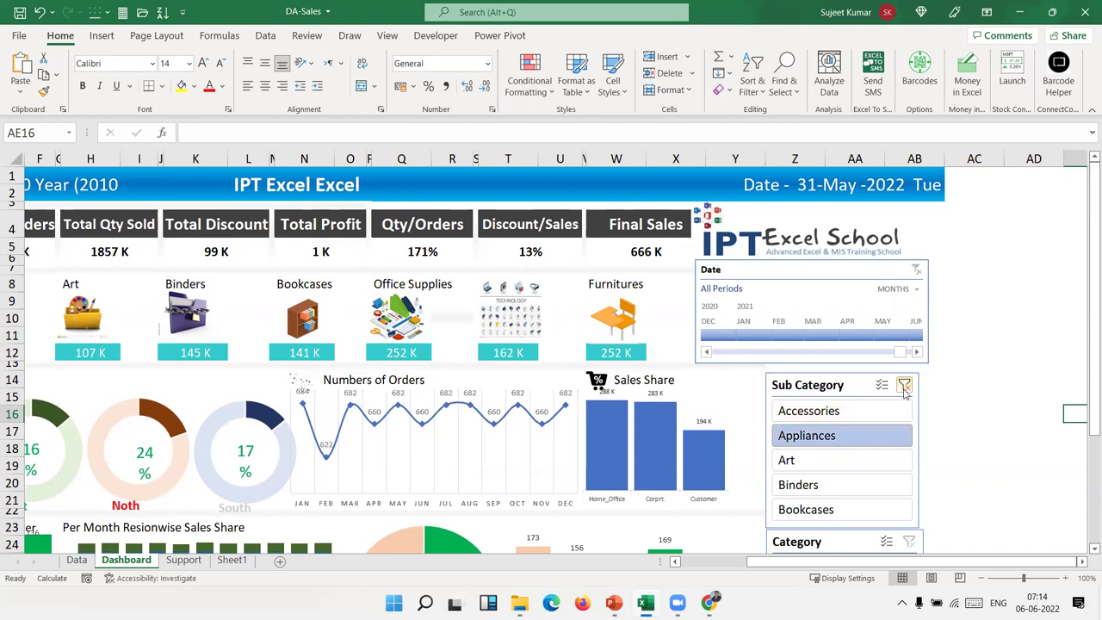
click(904, 386)
Check the KPI formulas from H5 to Total Sales, retest the Appliances filter, and clear it
click(116, 251)
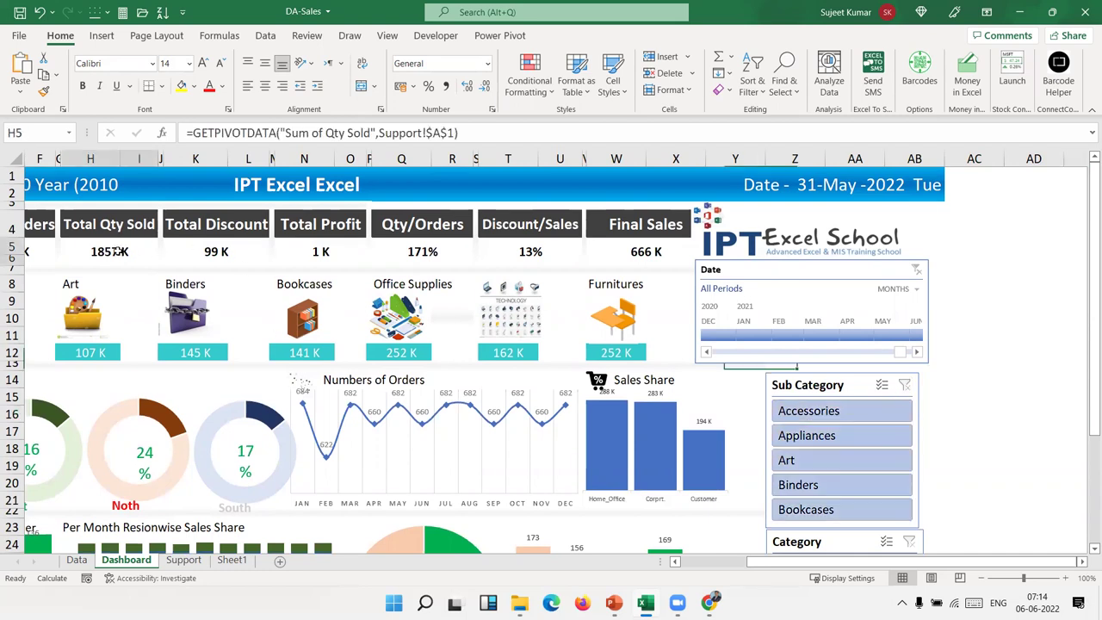
key(Left)
key(Left)
key(Left)
key(Left)
key(Left)
key(Left)
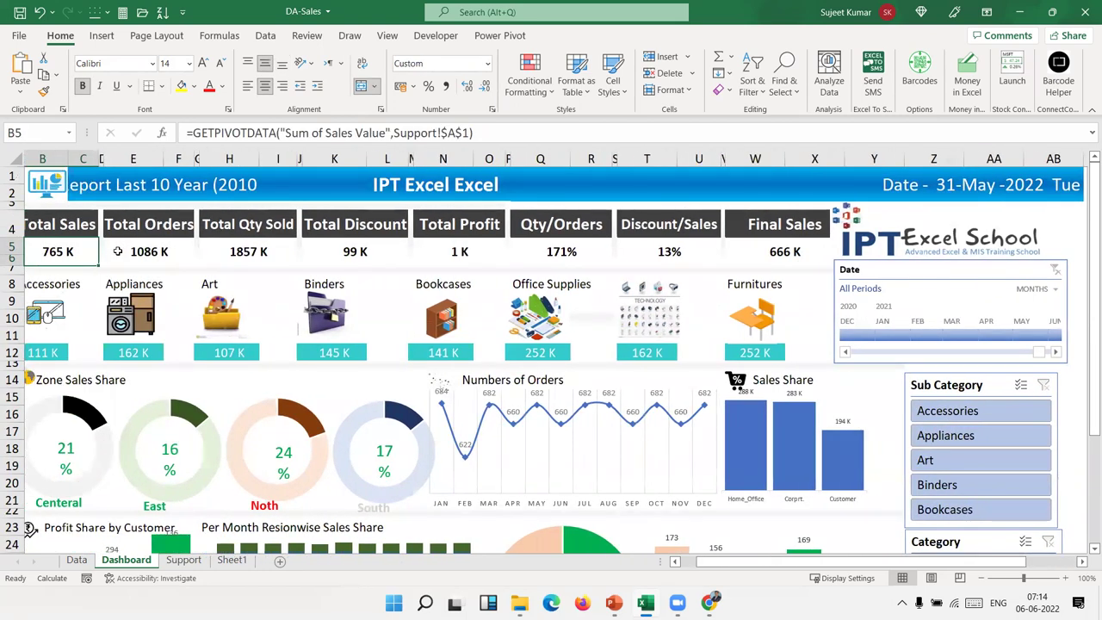
key(Left)
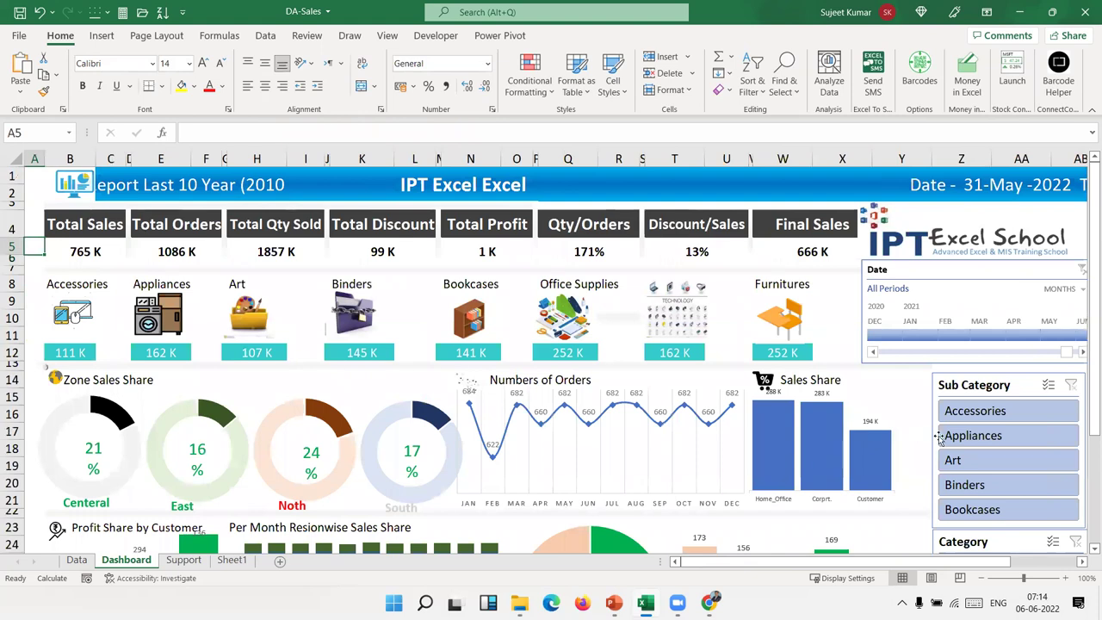
click(1007, 436)
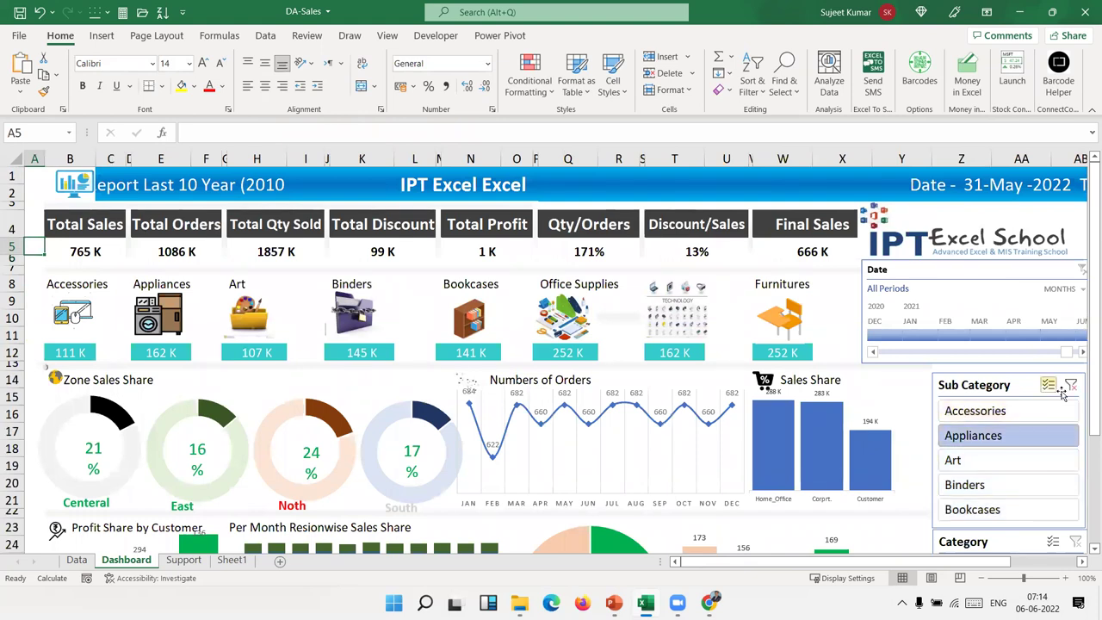
click(1071, 384)
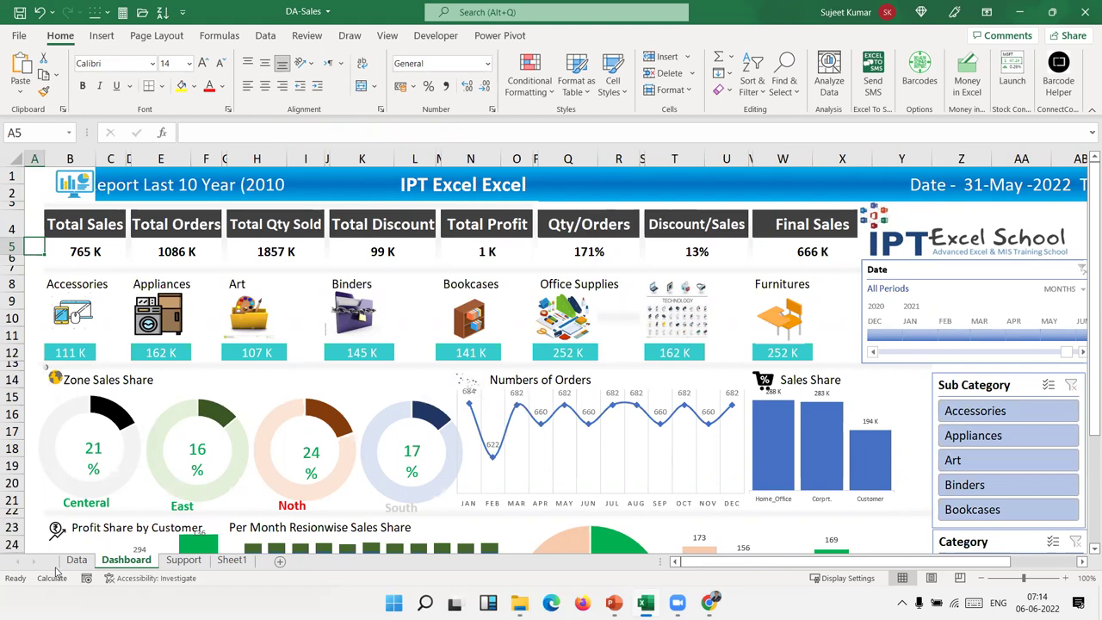
click(190, 564)
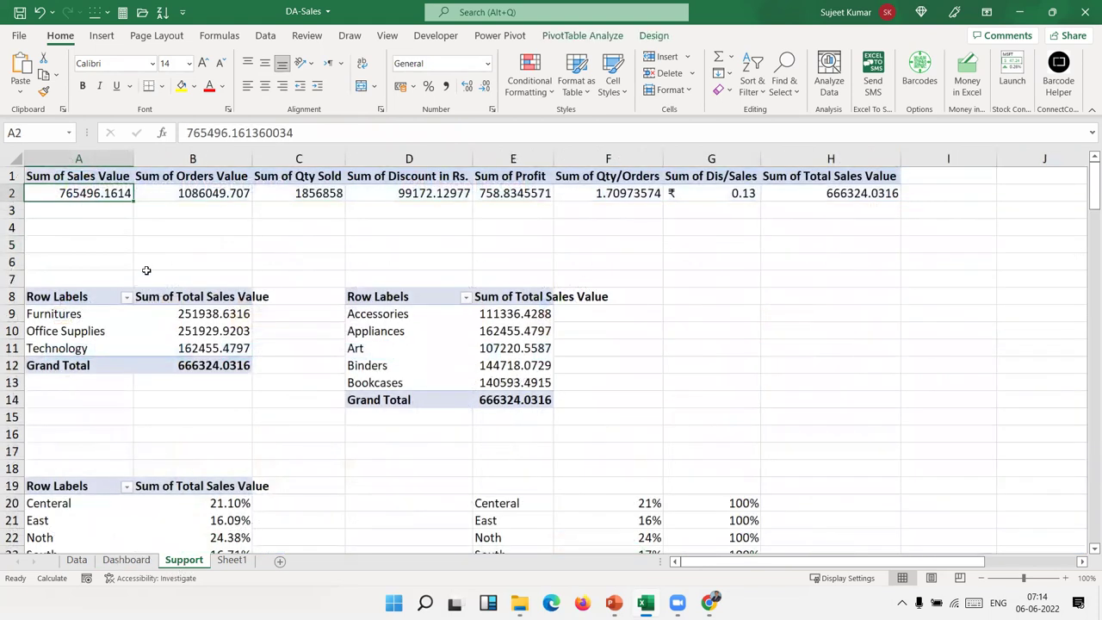
Refresh the Support pivot table from cell A2, then filter the dashboard to Art
right_click(110, 193)
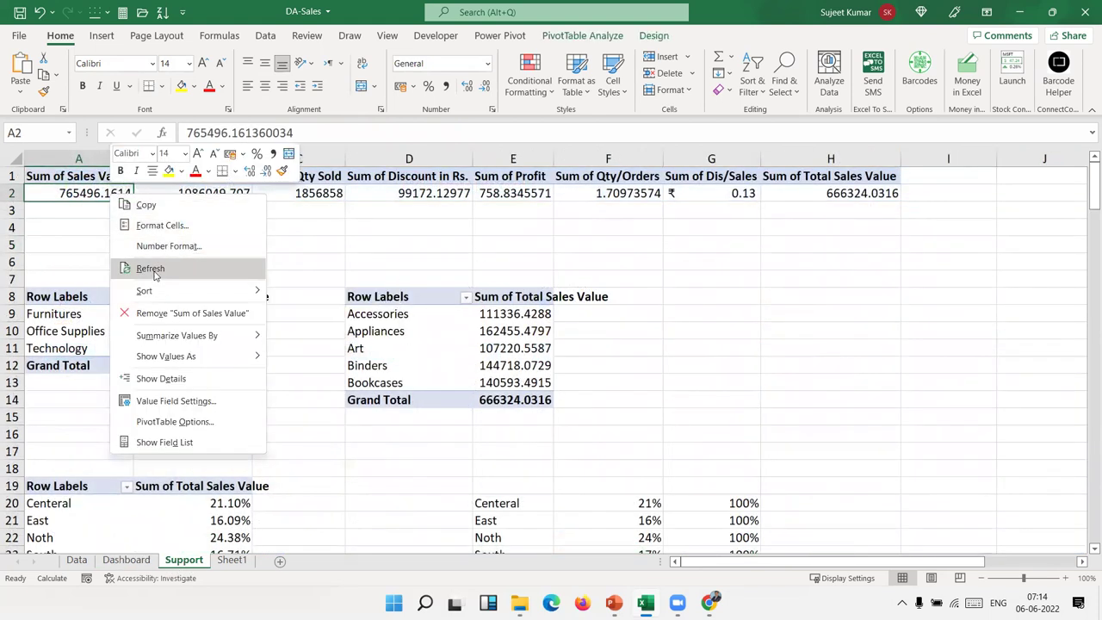
click(153, 267)
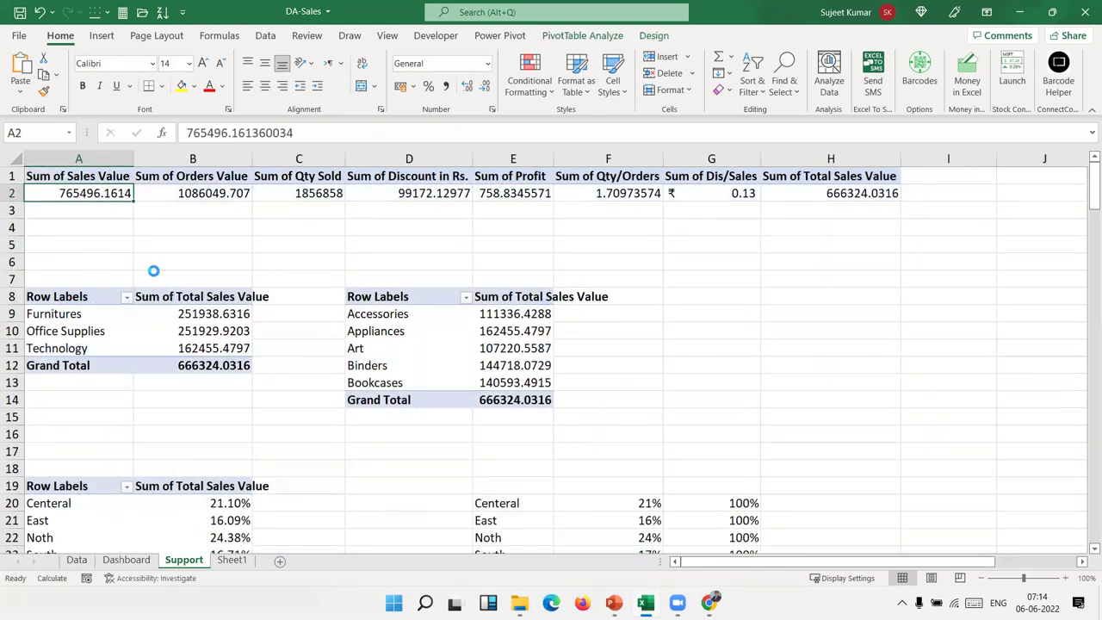
click(129, 561)
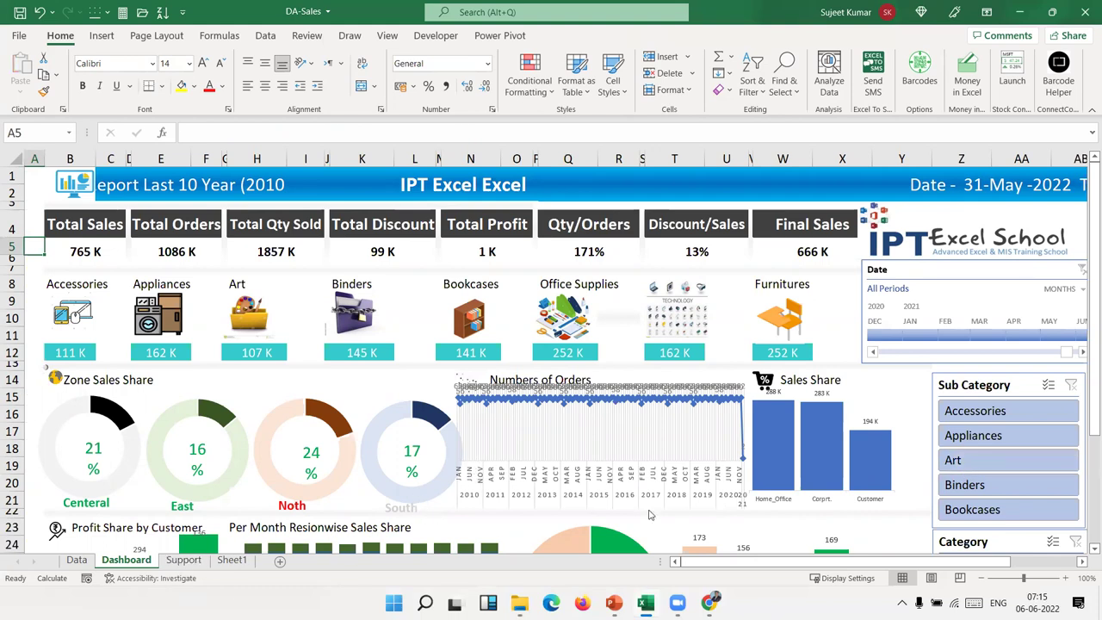
click(962, 463)
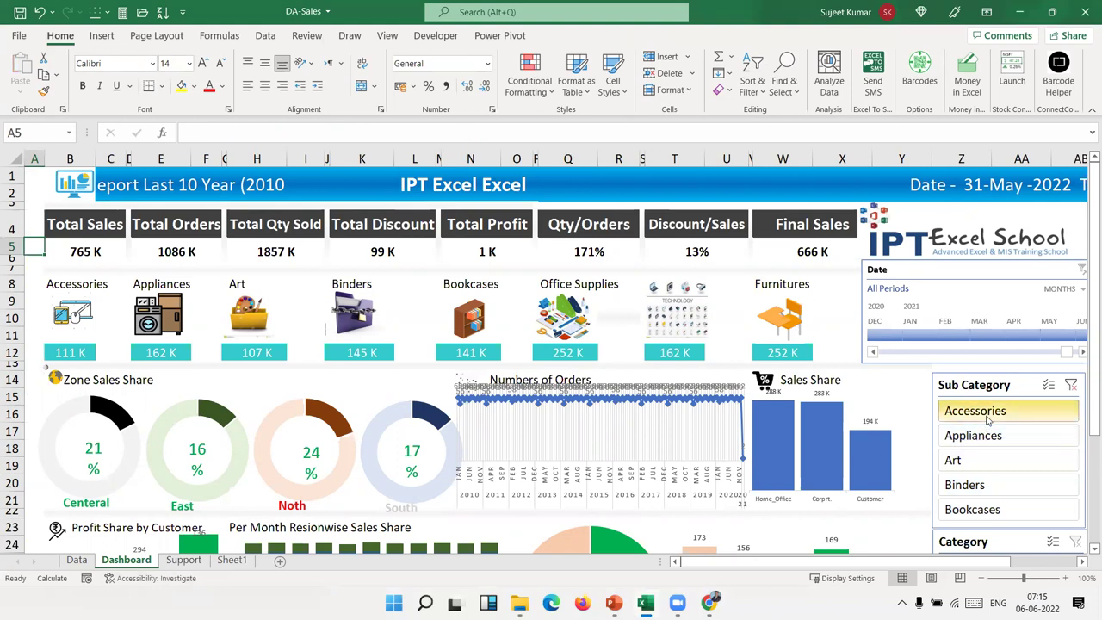
Filter to Accessories and clear it, then check Support's Sum of Orders Value total in B2
click(1016, 411)
click(1070, 387)
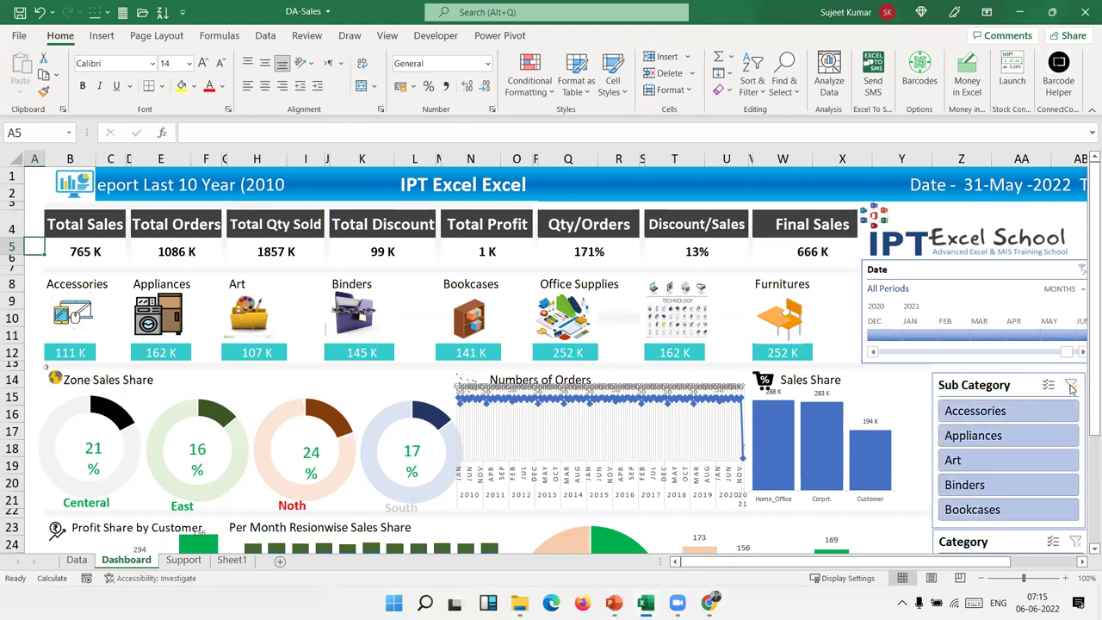
click(232, 559)
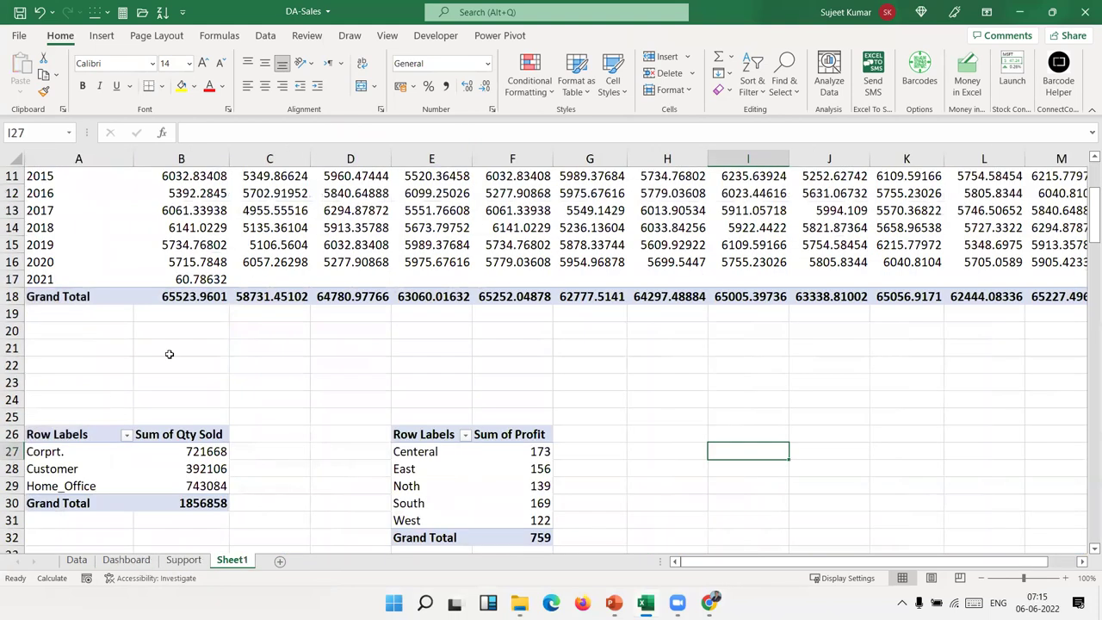
click(172, 562)
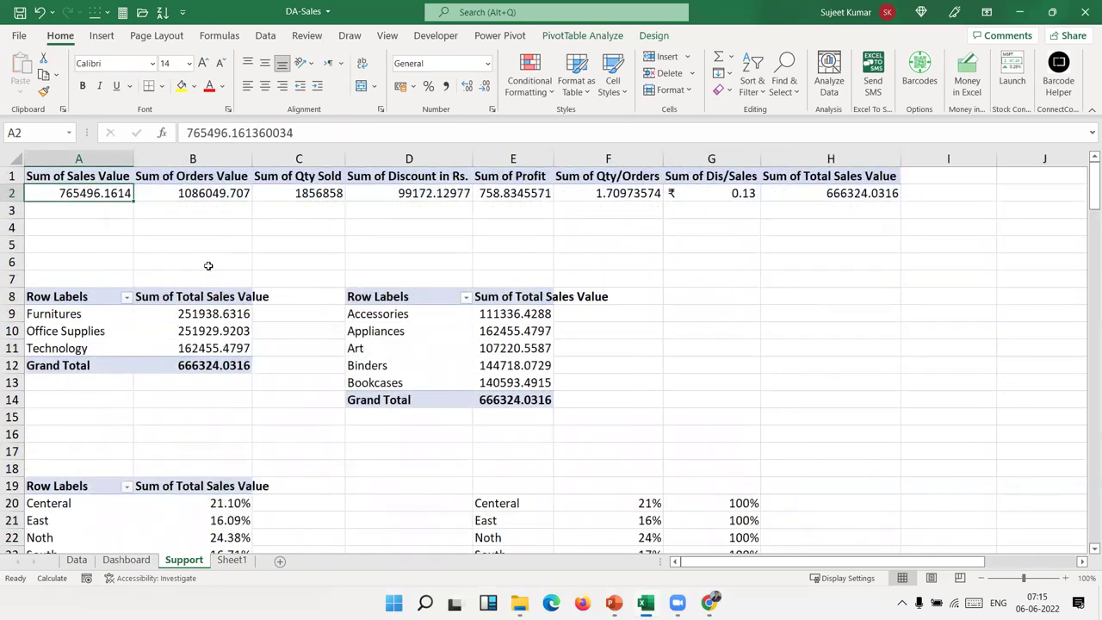
click(204, 193)
click(193, 176)
click(184, 195)
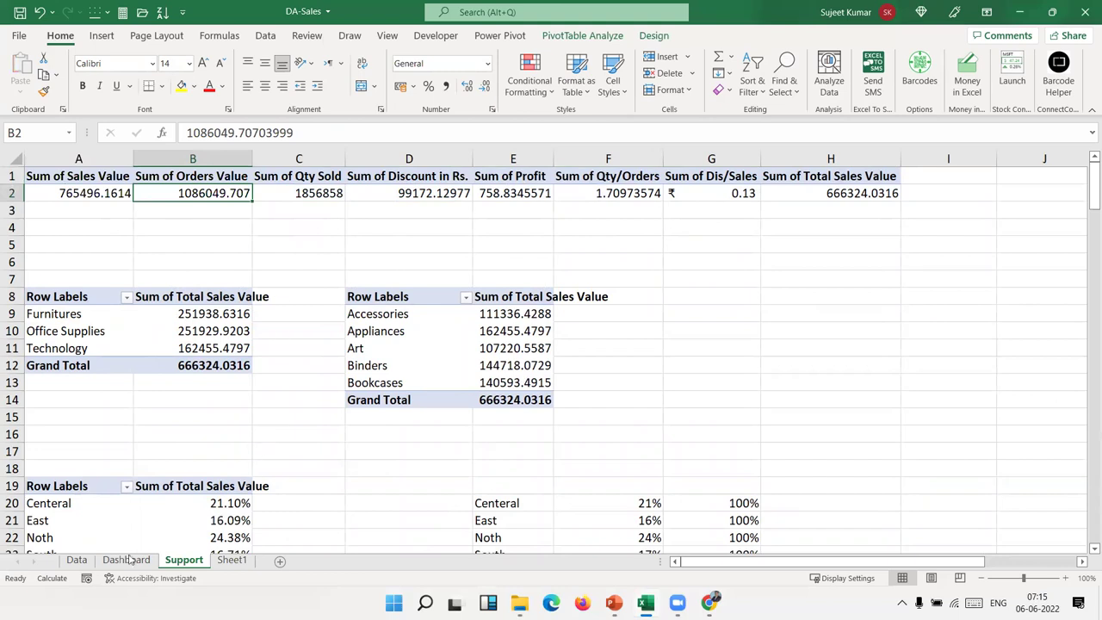
click(127, 559)
Move the Sub Category slicer to Support cell G5, test Accessories and Appliances filters, then cut it again
click(947, 389)
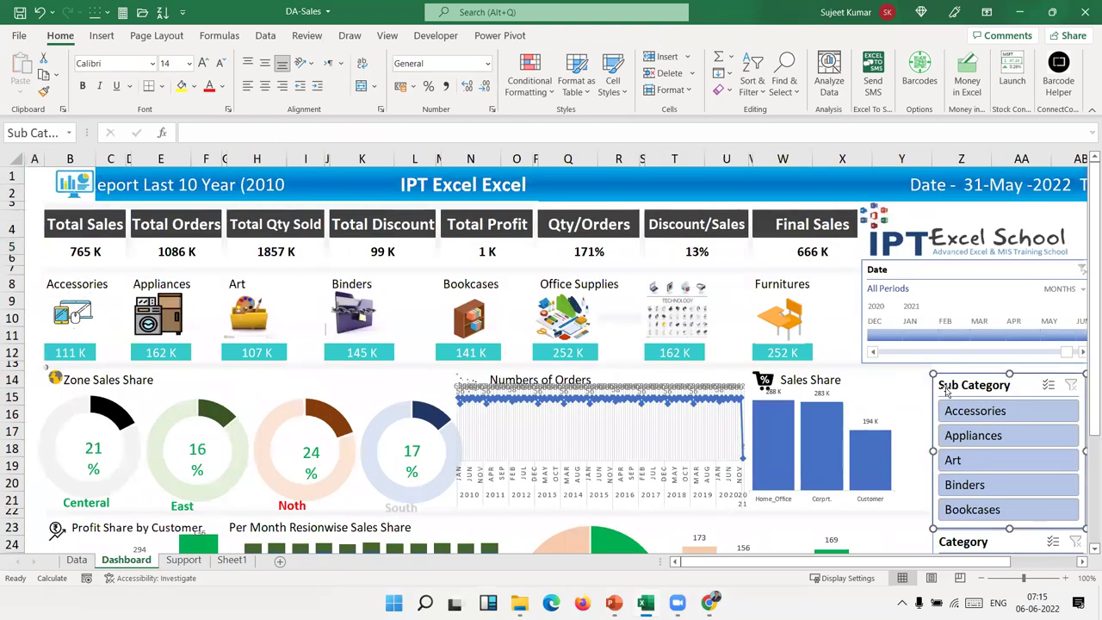
key(ctrl+x)
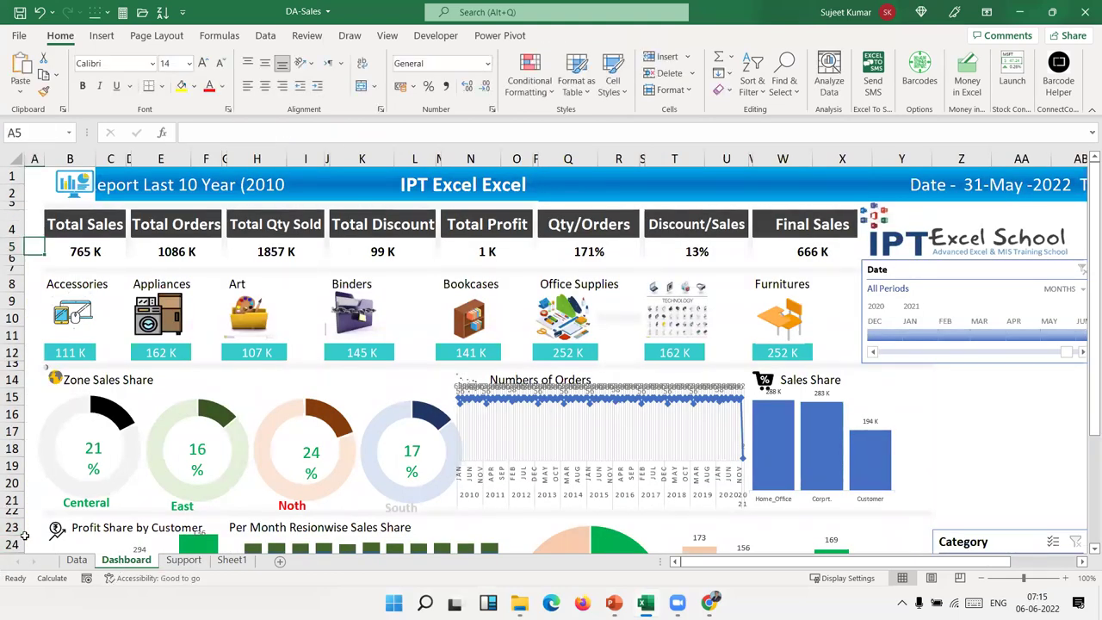
click(183, 559)
click(743, 248)
key(ctrl+v)
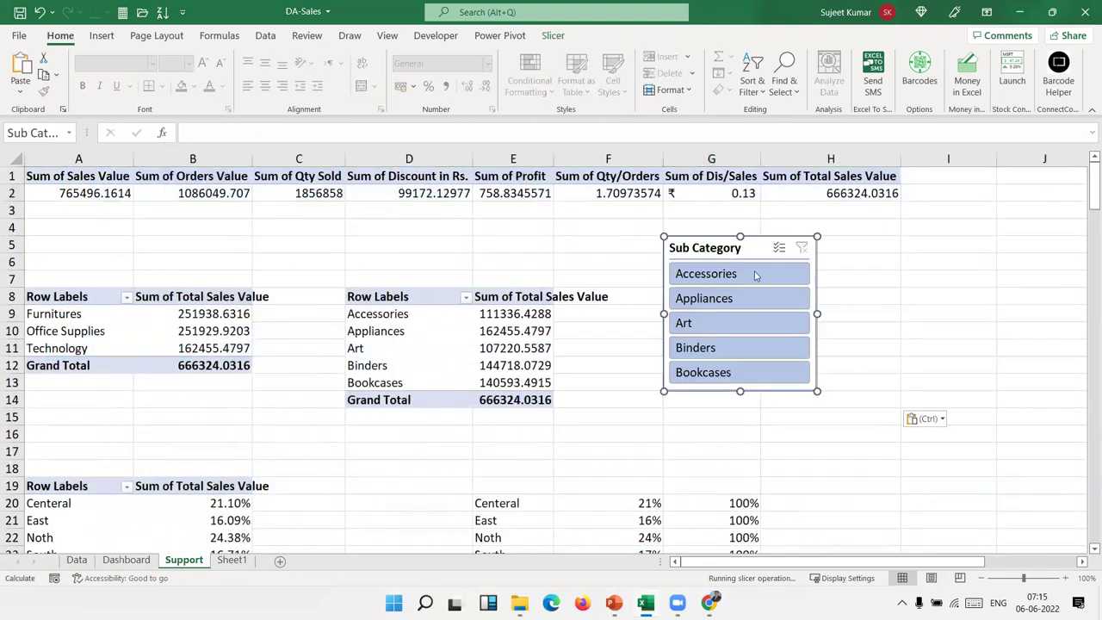
click(688, 277)
click(694, 296)
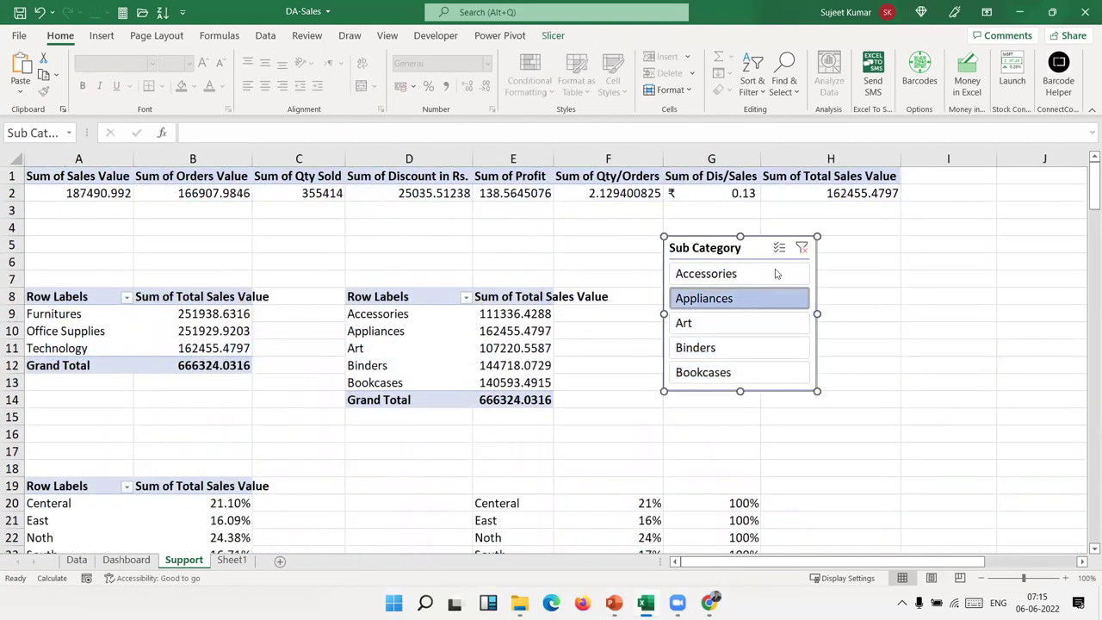
click(802, 248)
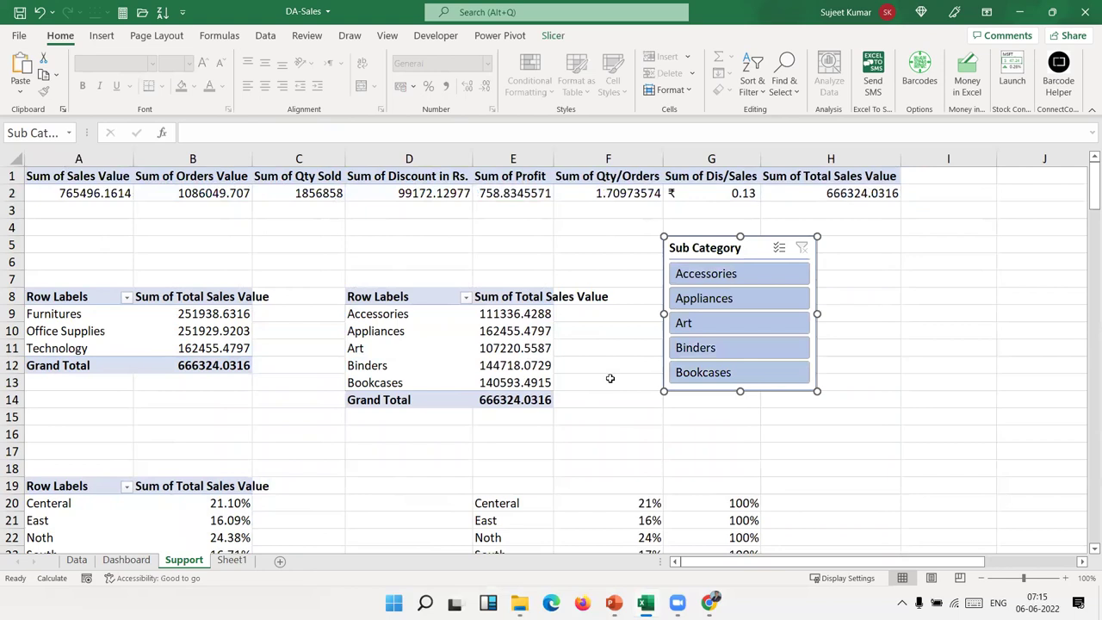
key(ctrl+x)
Paste the Sub Category slicer beside the Sales Share chart and filter it to Art
click(230, 560)
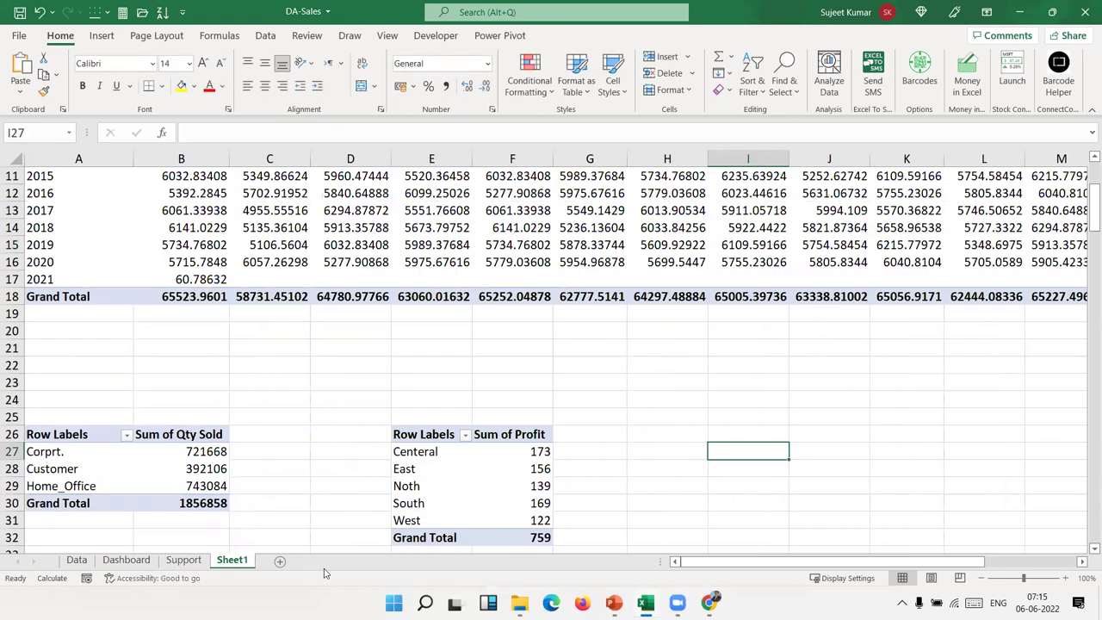
click(125, 560)
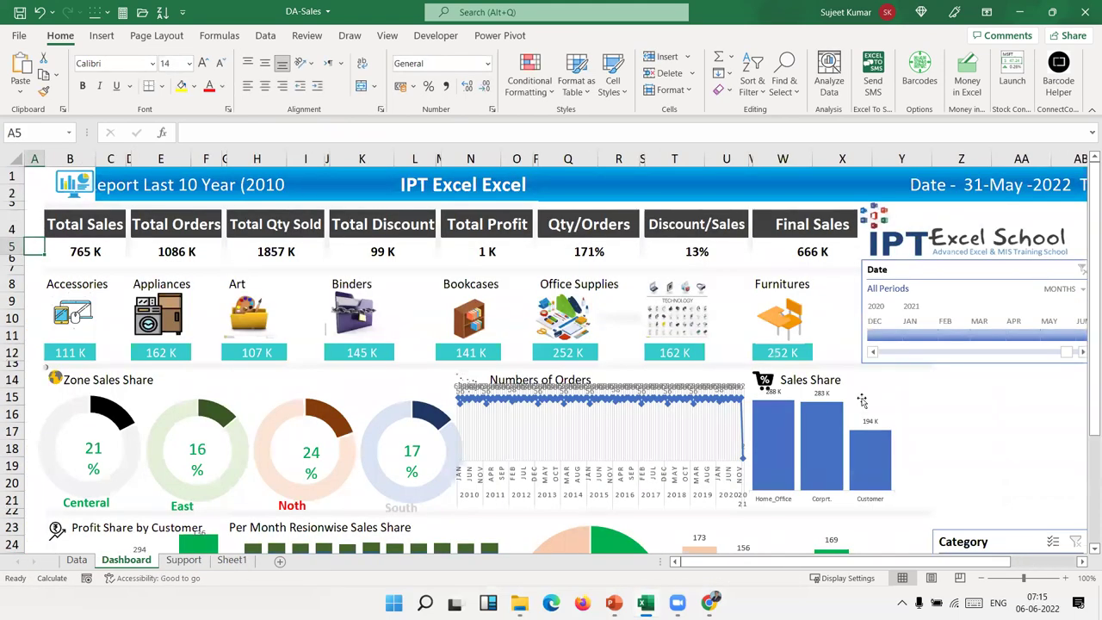
click(961, 394)
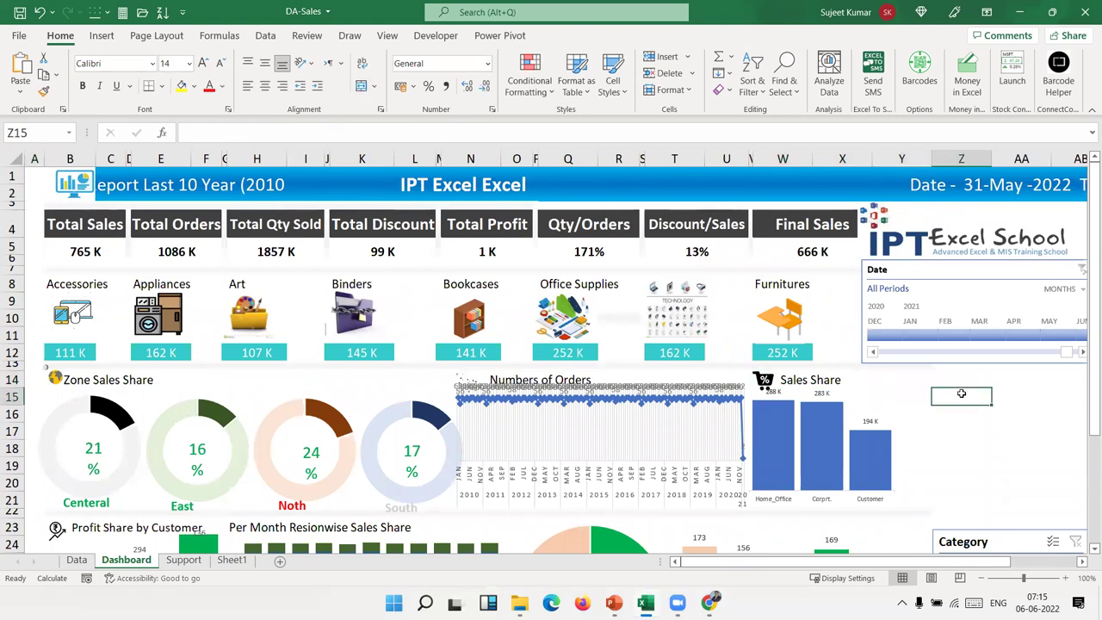
key(ctrl+v)
mouse_move(955, 394)
mouse_down()
mouse_move(931, 370)
mouse_move(961, 375)
mouse_up()
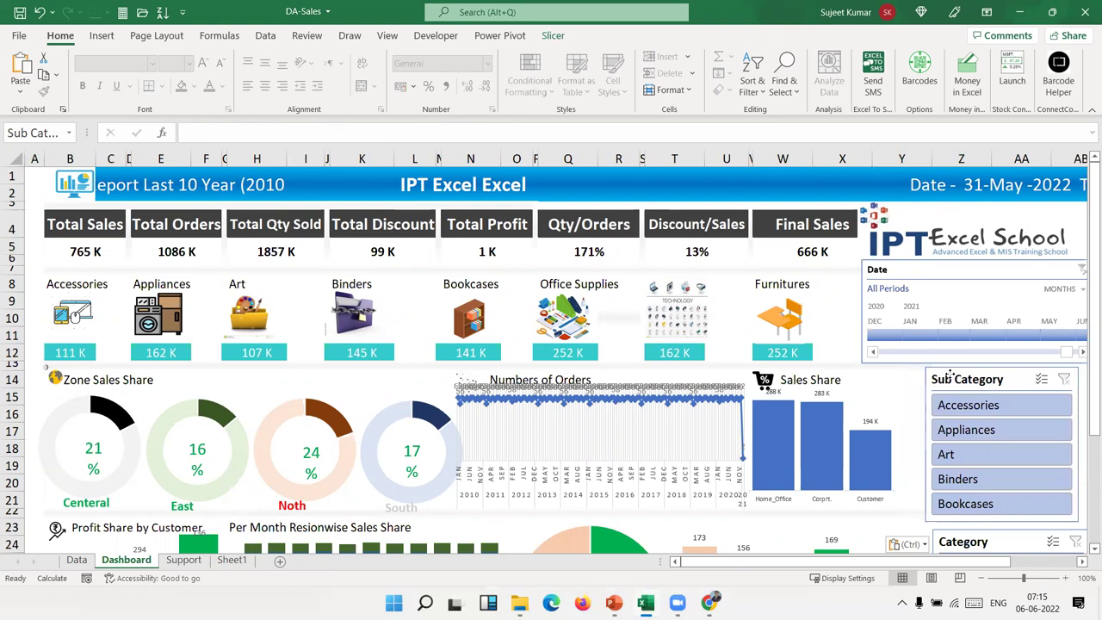
click(968, 453)
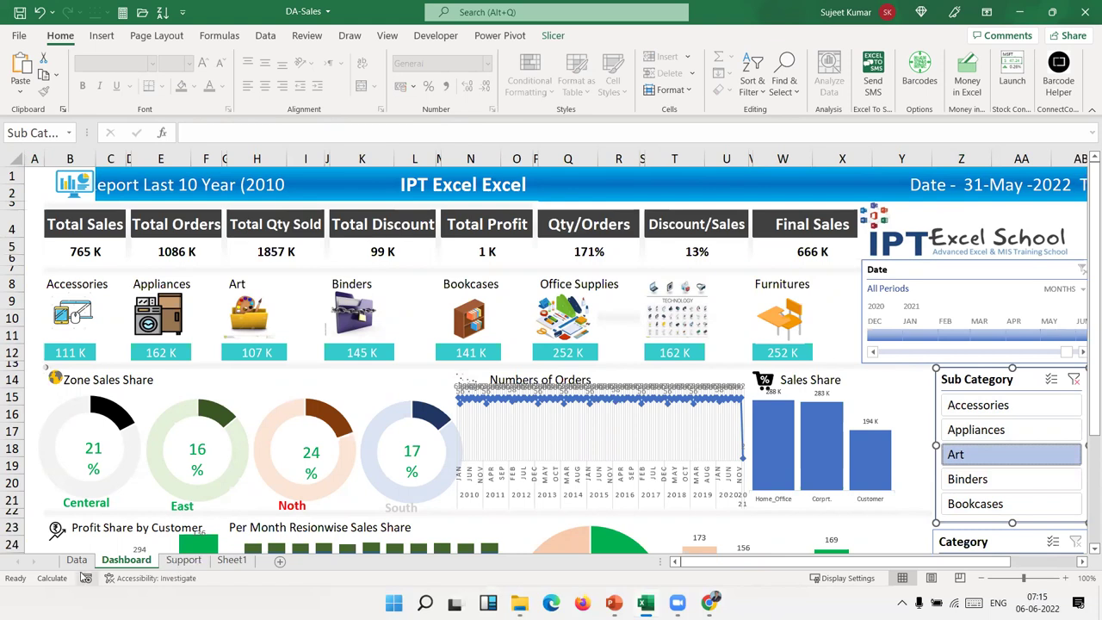
Locate the Sum of Sales Value figure in the Support sheet's pivot tables
click(182, 560)
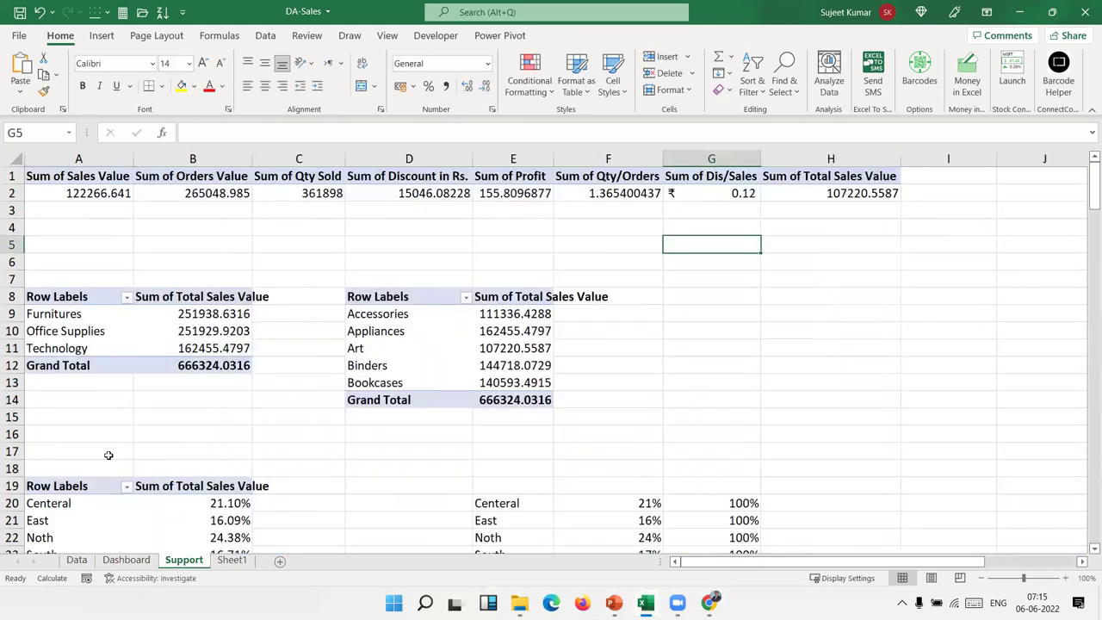
click(135, 228)
click(131, 193)
key(ctrl+Down)
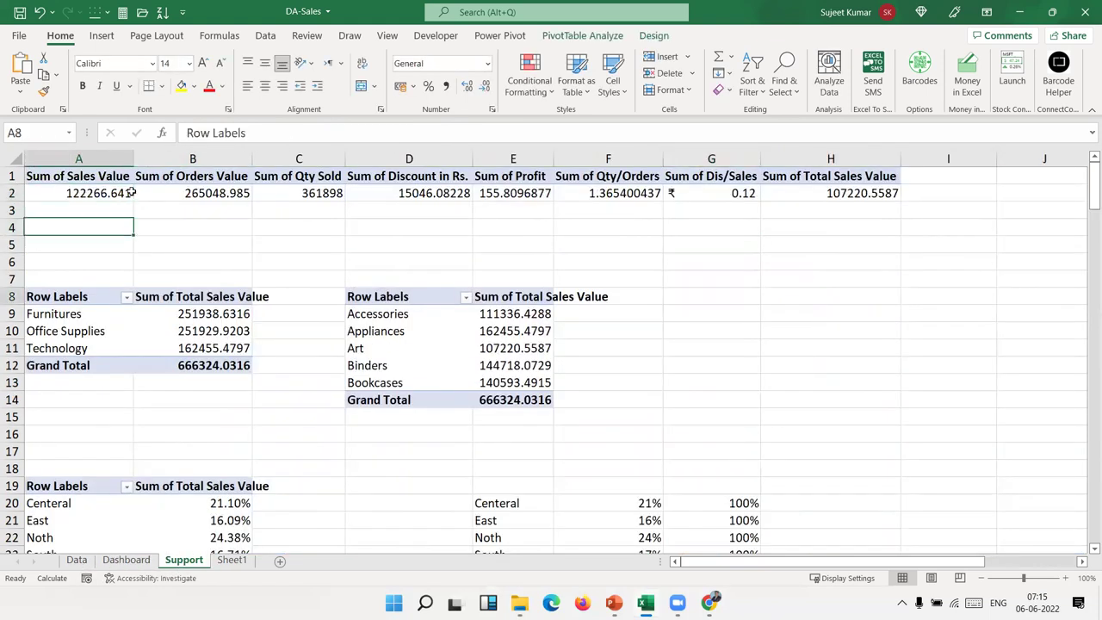
key(Up)
key(Up)
key(Up)
key(Up)
key(Up)
key(Up)
key(Up)
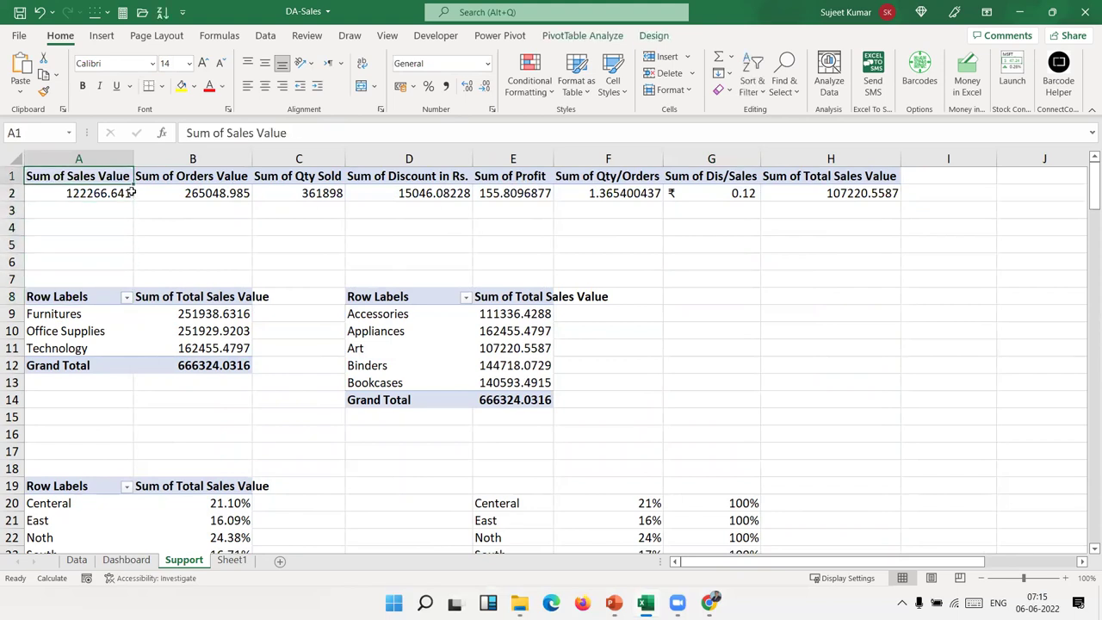
key(Down)
key(Down)
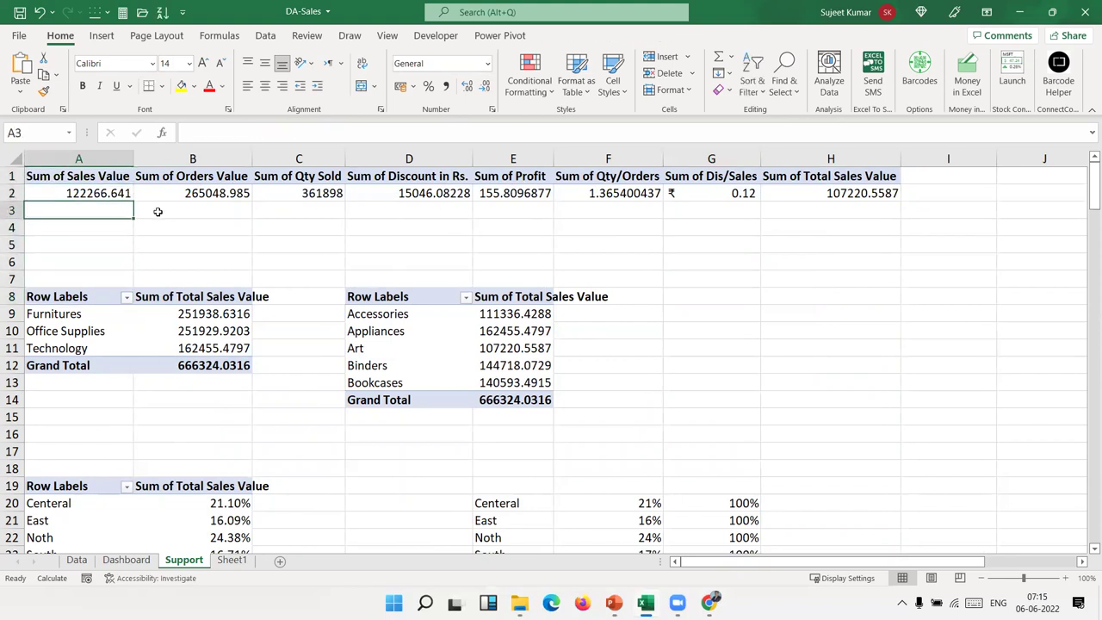
Refresh all pivot tables, review the Art sales of 122266.641, and return to the Dashboard
right_click(158, 210)
right_click(99, 194)
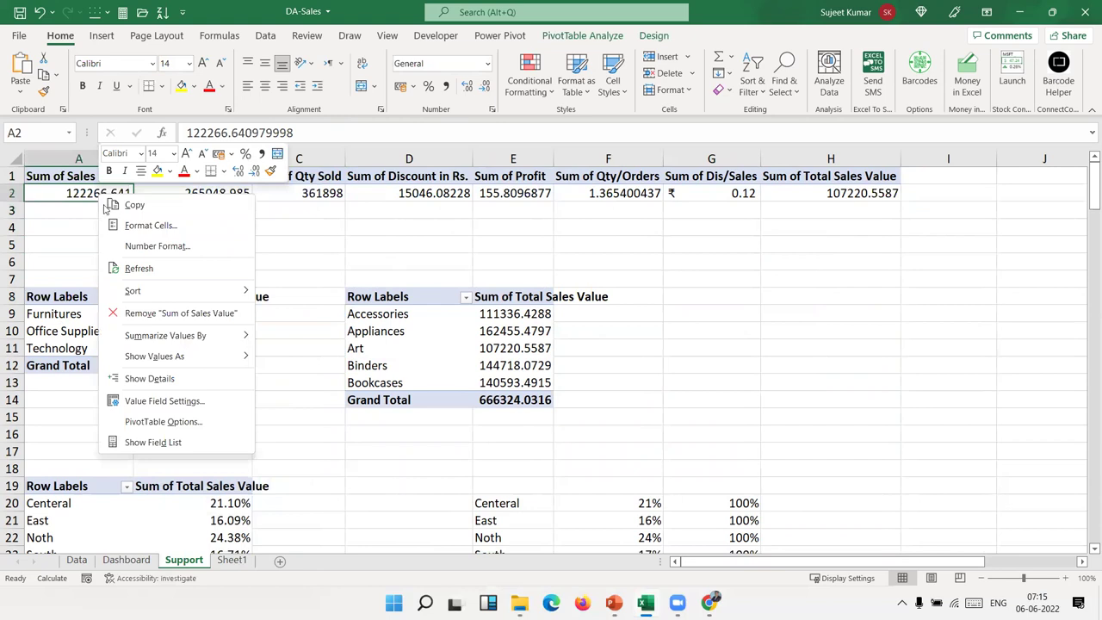
click(134, 268)
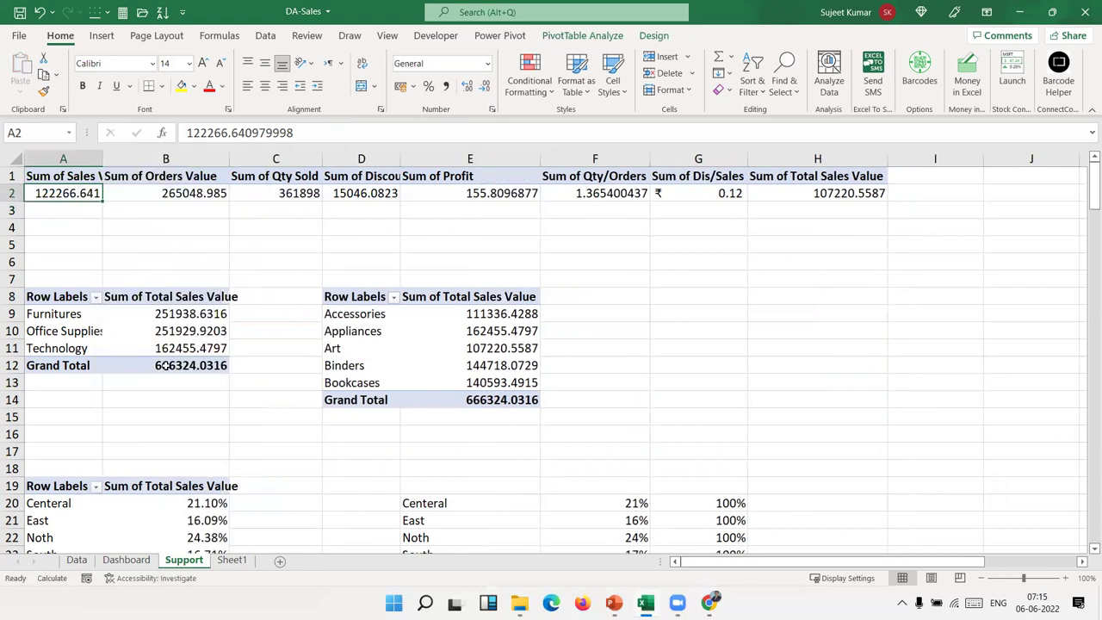
scroll(192, 422, down, 3)
scroll(195, 430, down, 4)
scroll(195, 430, down, 7)
scroll(195, 429, down, 3)
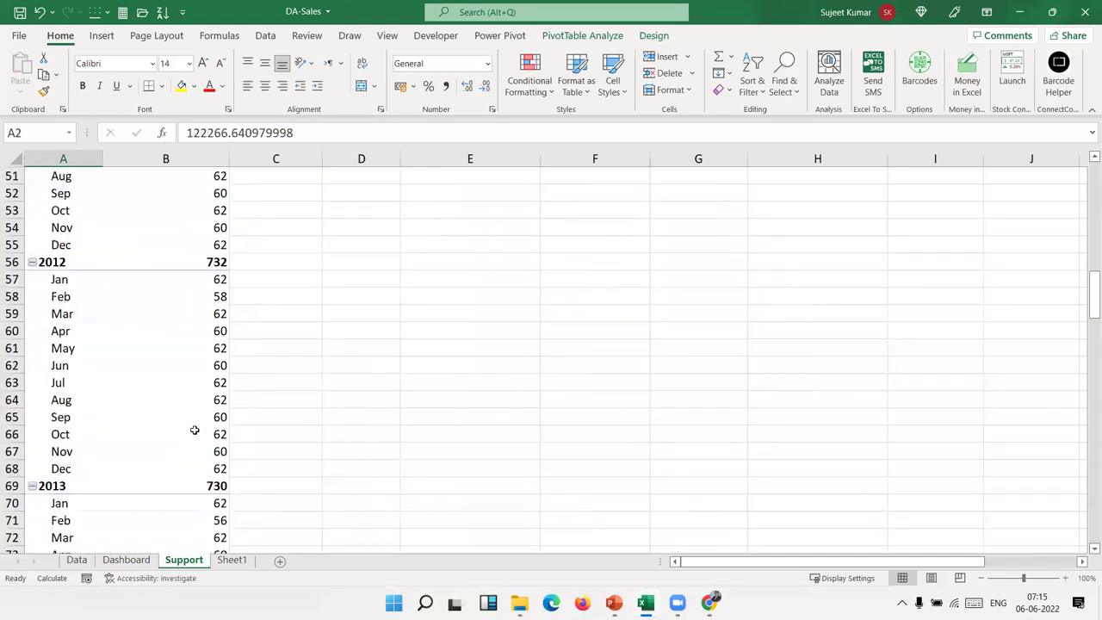
scroll(195, 430, up, 3)
scroll(194, 429, up, 5)
scroll(195, 429, up, 1)
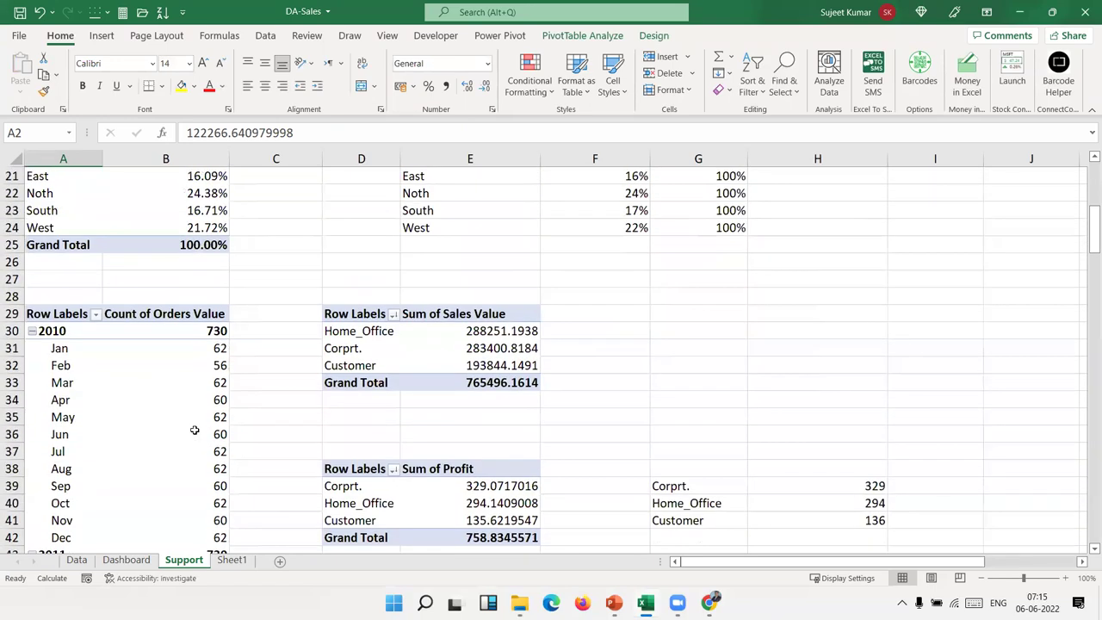
click(138, 561)
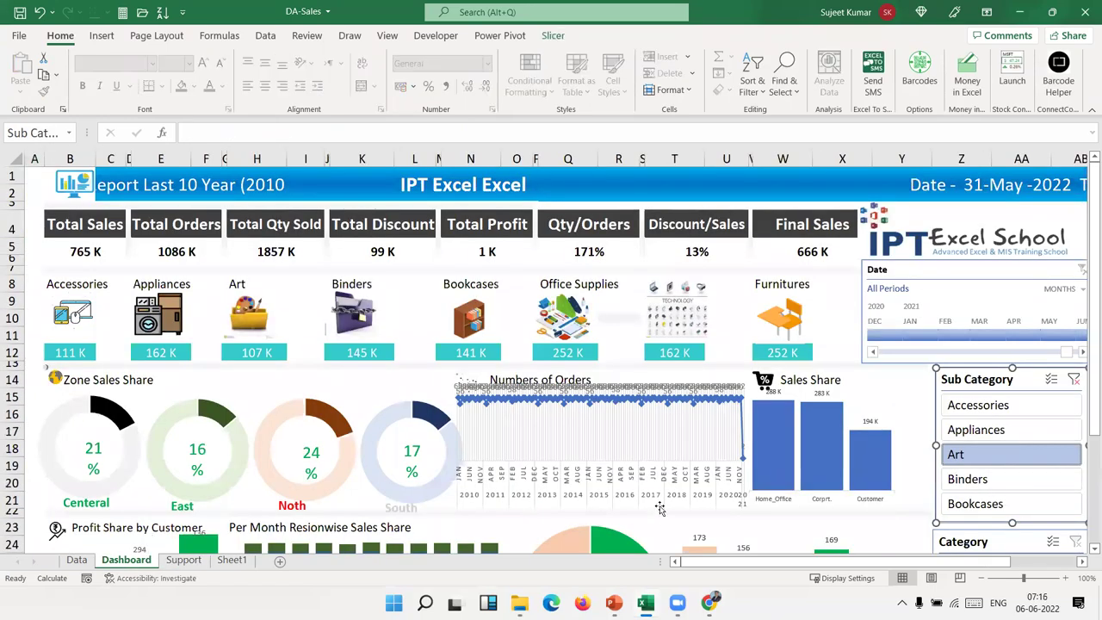
Review the Count of Orders Value pivot's monthly order counts, including 730 for 2013 and 2014
click(608, 438)
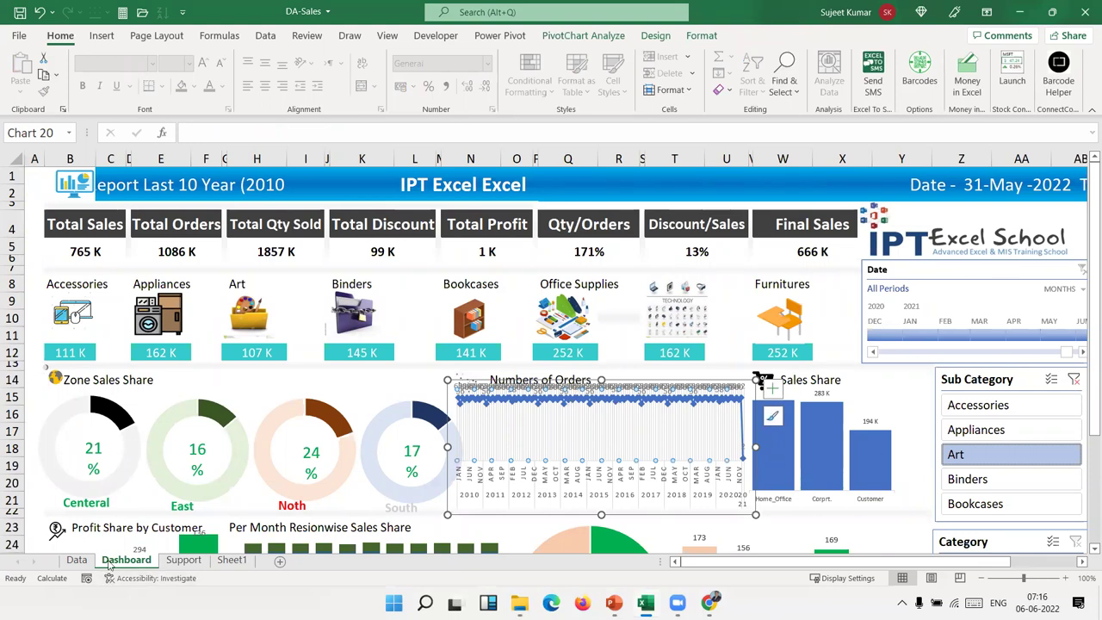
click(183, 560)
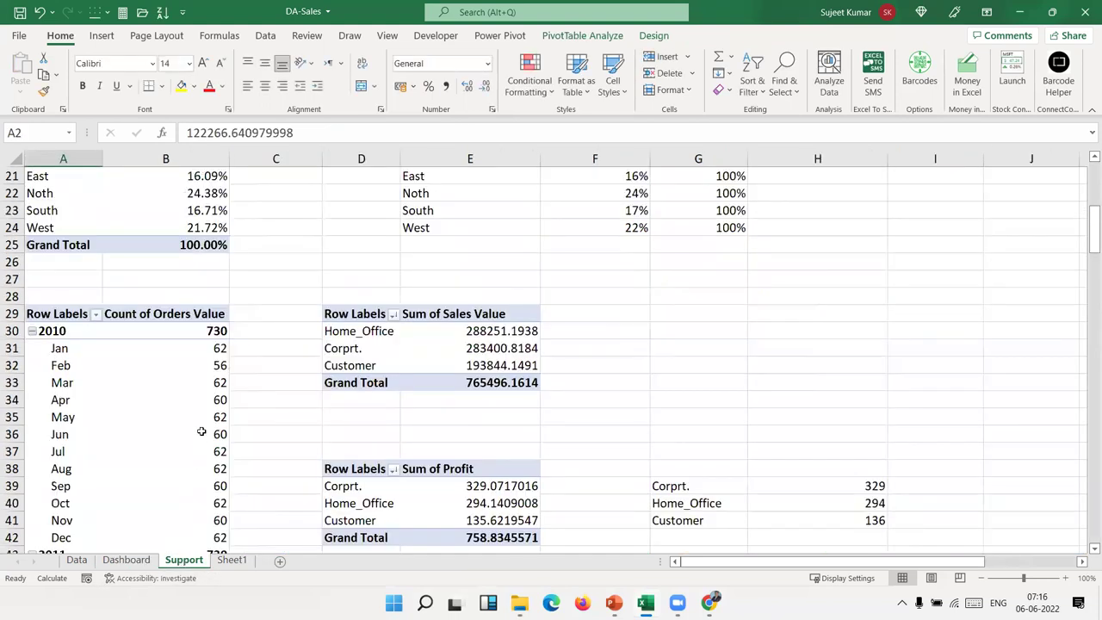
click(203, 399)
click(205, 418)
scroll(205, 417, down, 3)
scroll(198, 425, down, 7)
scroll(198, 425, down, 7)
scroll(197, 426, down, 17)
scroll(197, 426, down, 7)
scroll(194, 430, down, 13)
scroll(195, 426, up, 7)
scroll(194, 421, up, 7)
scroll(193, 422, up, 7)
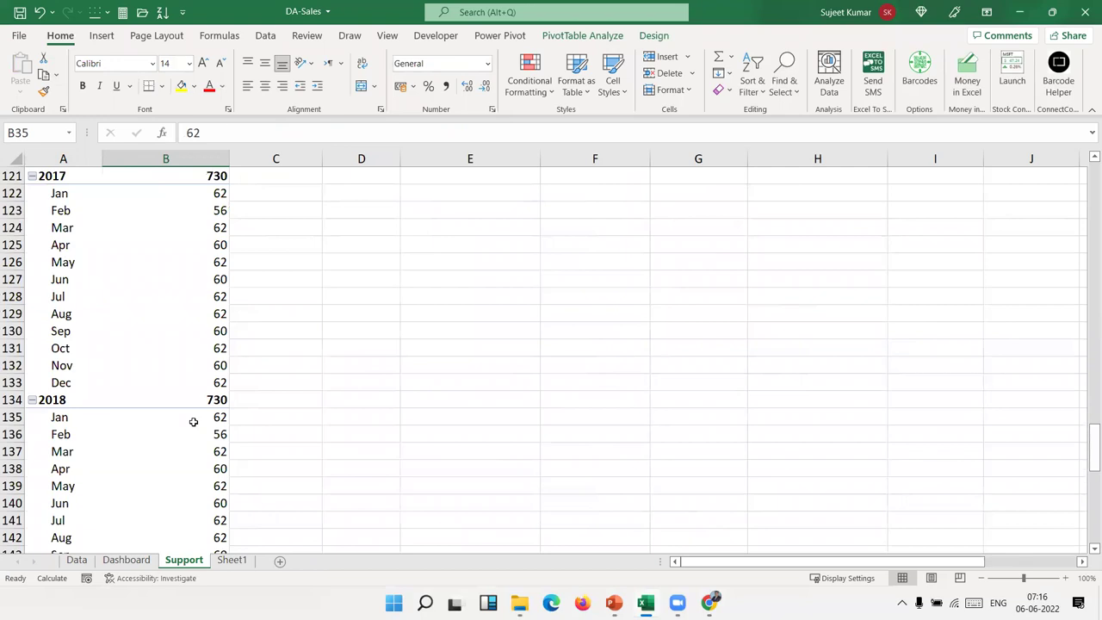
scroll(194, 422, up, 10)
scroll(202, 381, up, 6)
scroll(205, 382, up, 1)
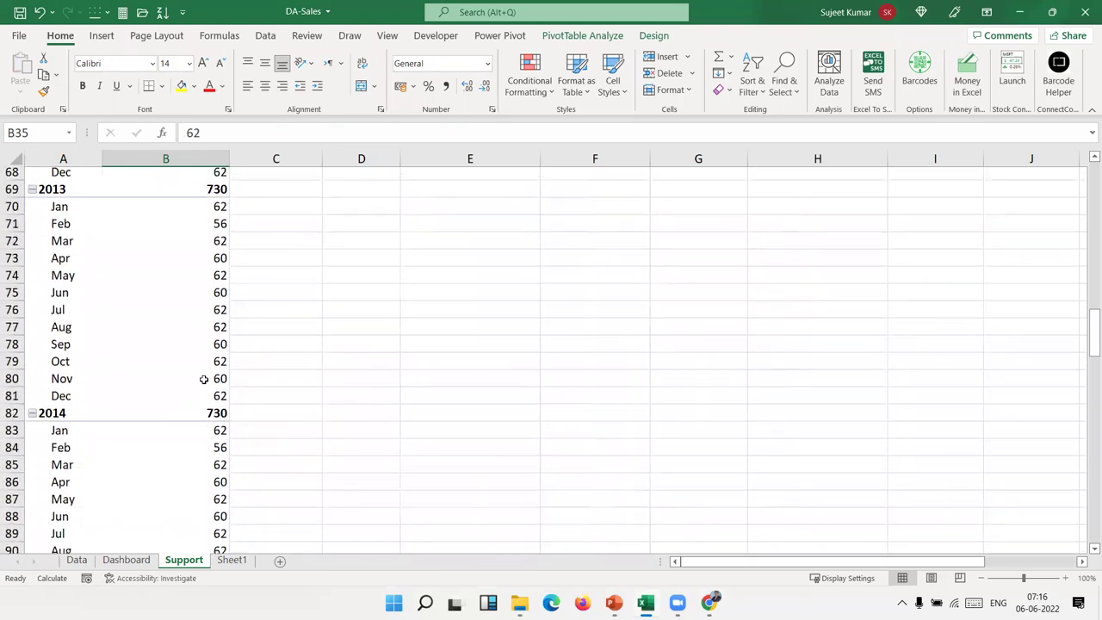
scroll(205, 382, up, 6)
Regroup the orders pivot's dates by Years only, deselecting Months
right_click(46, 345)
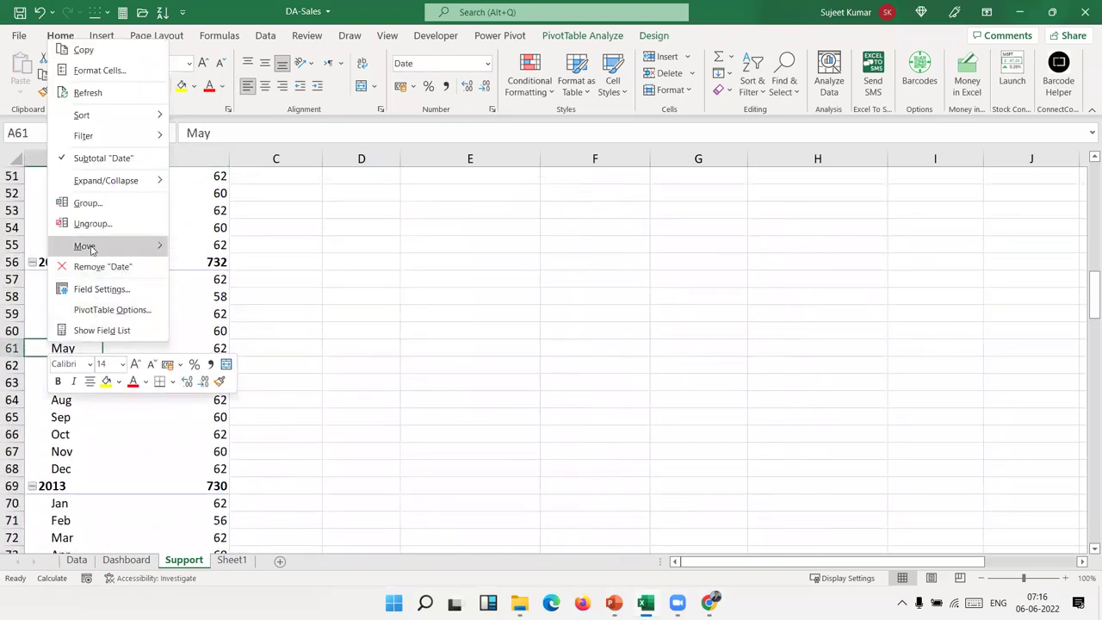
click(86, 203)
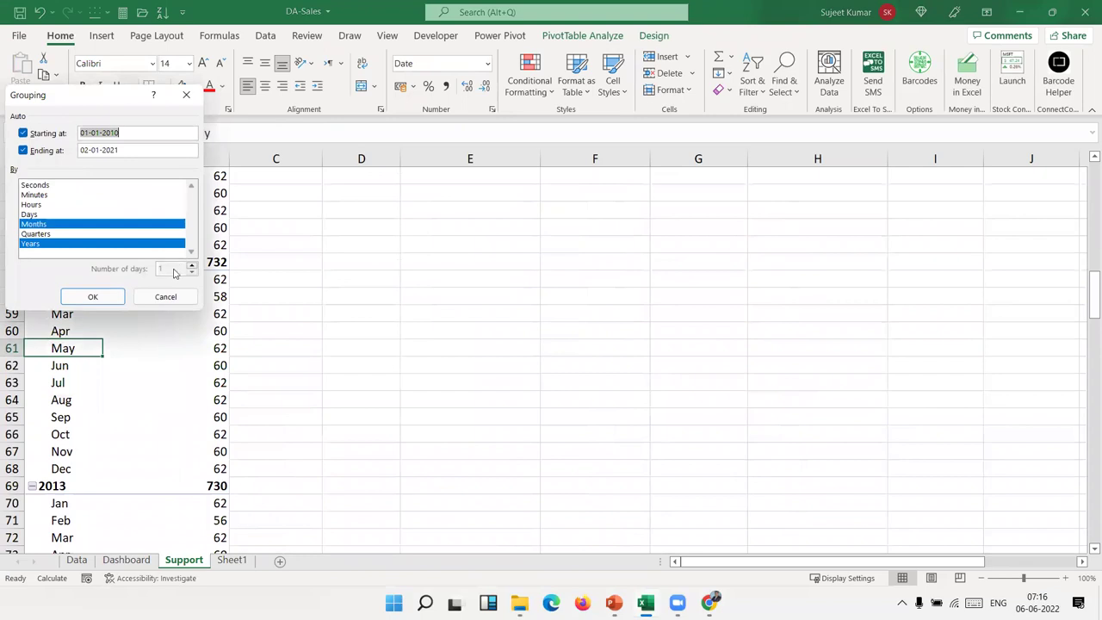
click(58, 226)
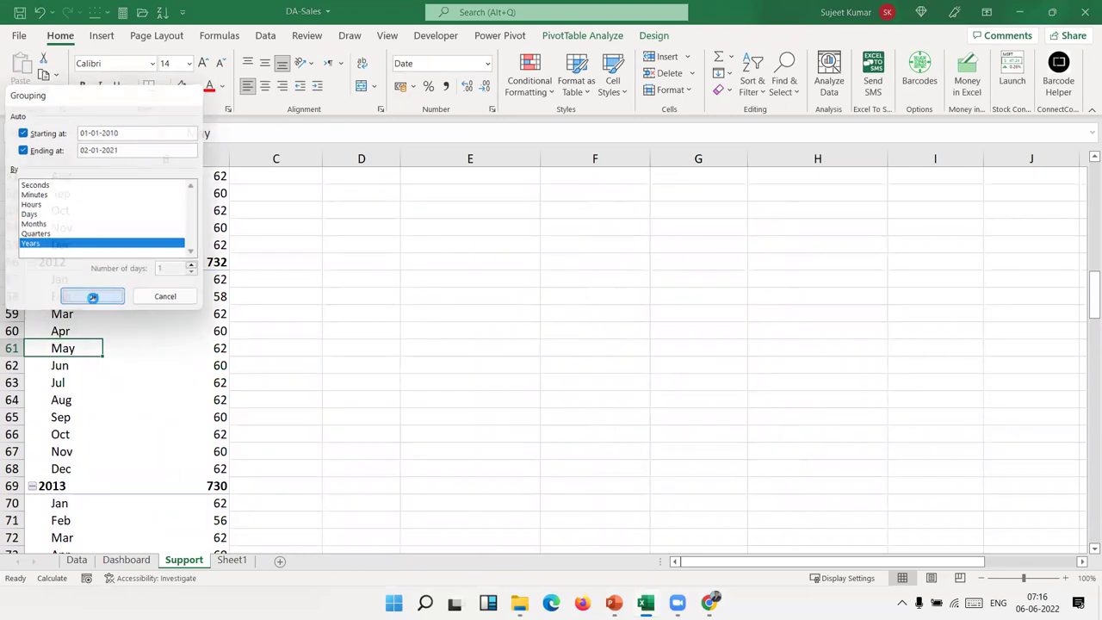
click(92, 296)
scroll(189, 347, up, 13)
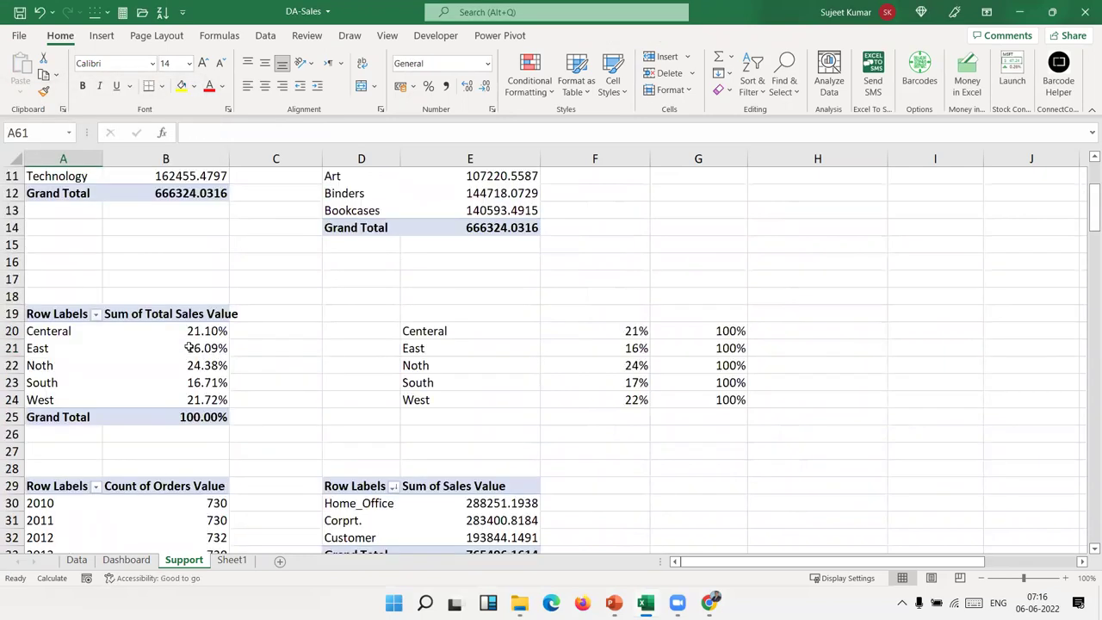
scroll(189, 347, down, 7)
Refresh the yearly orders pivot on the Support sheet and return to the Dashboard
click(126, 561)
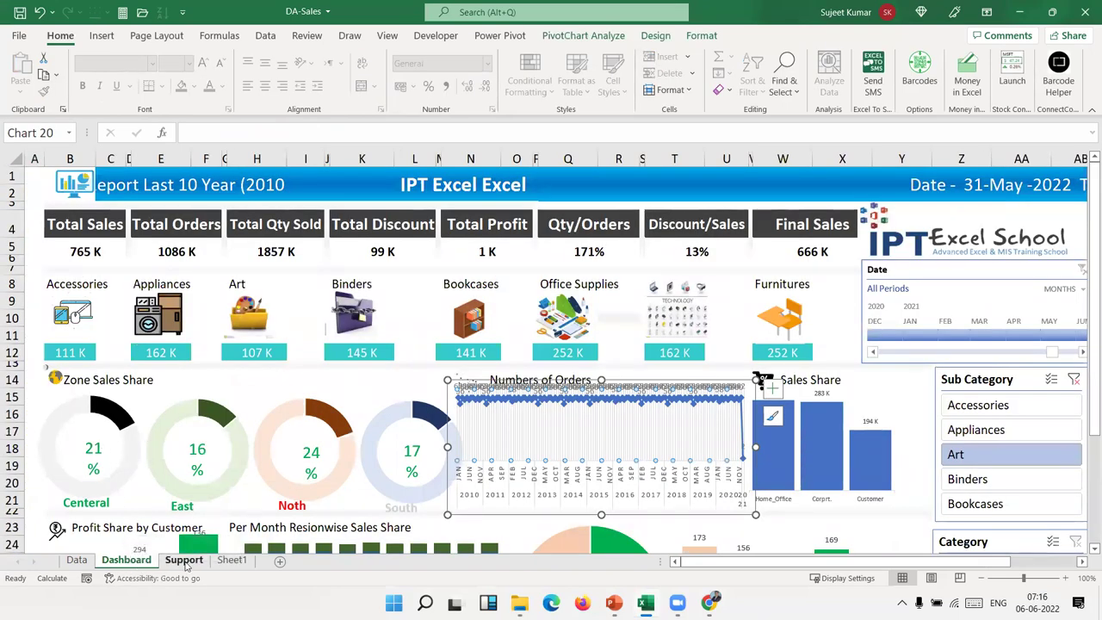
click(183, 559)
right_click(94, 292)
mouse_move(130, 355)
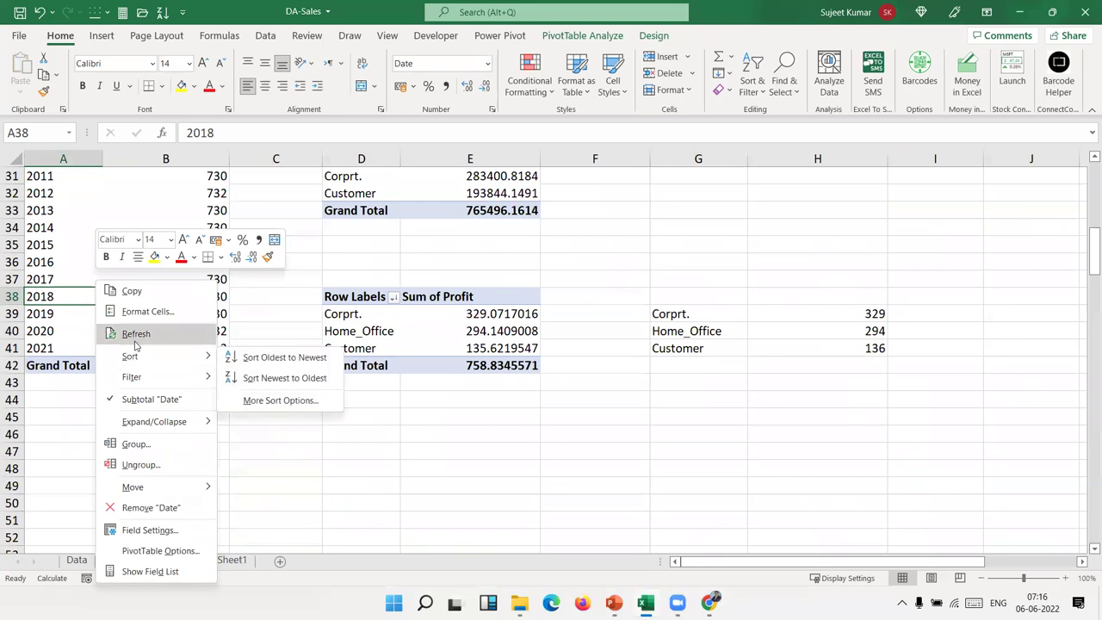
click(135, 336)
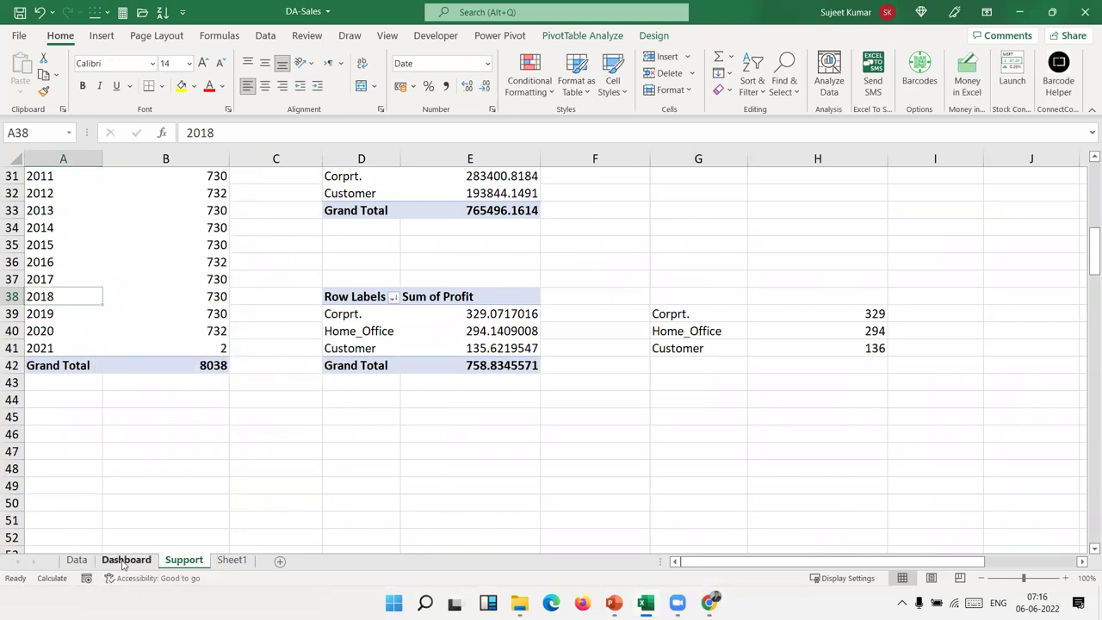
click(125, 559)
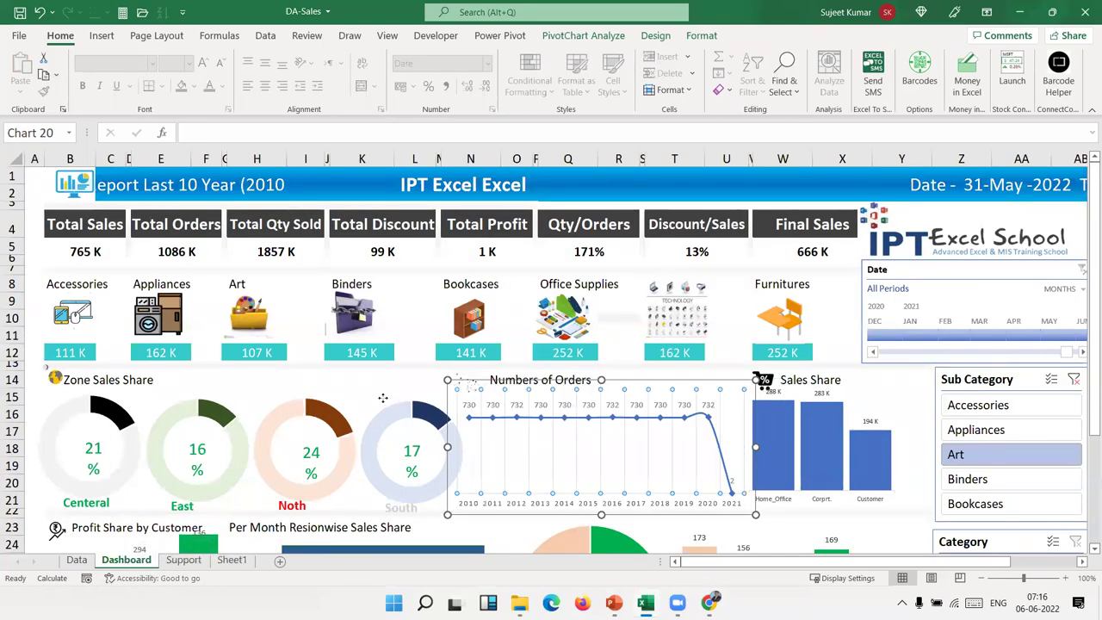
Save the dashboard and test the Sub Category slicer with Binders, ending back on Art
click(402, 468)
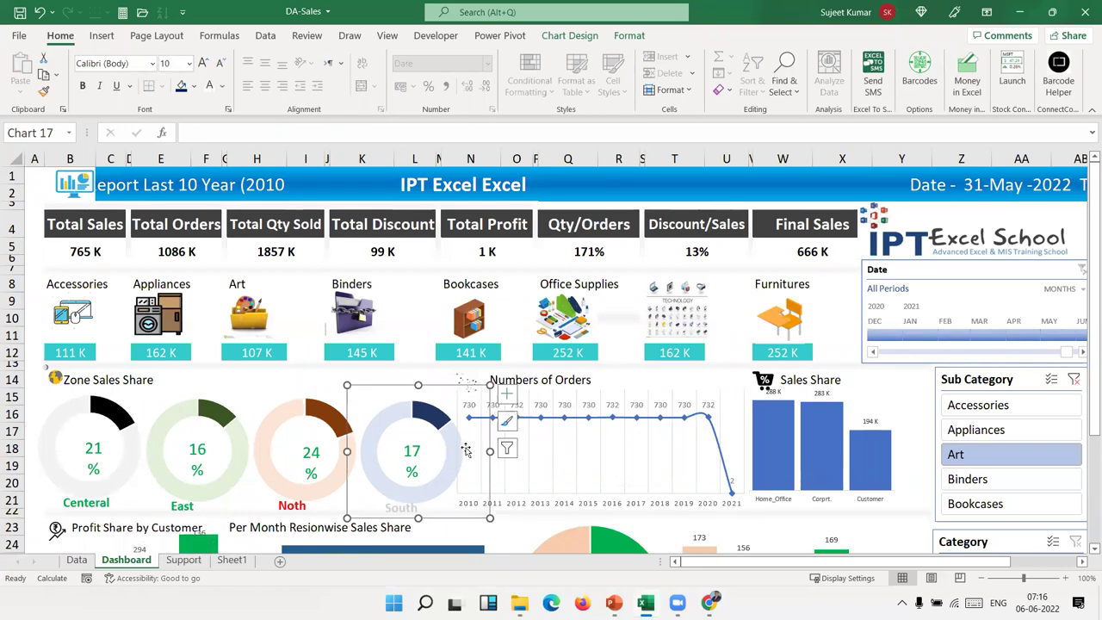
key(ctrl+s)
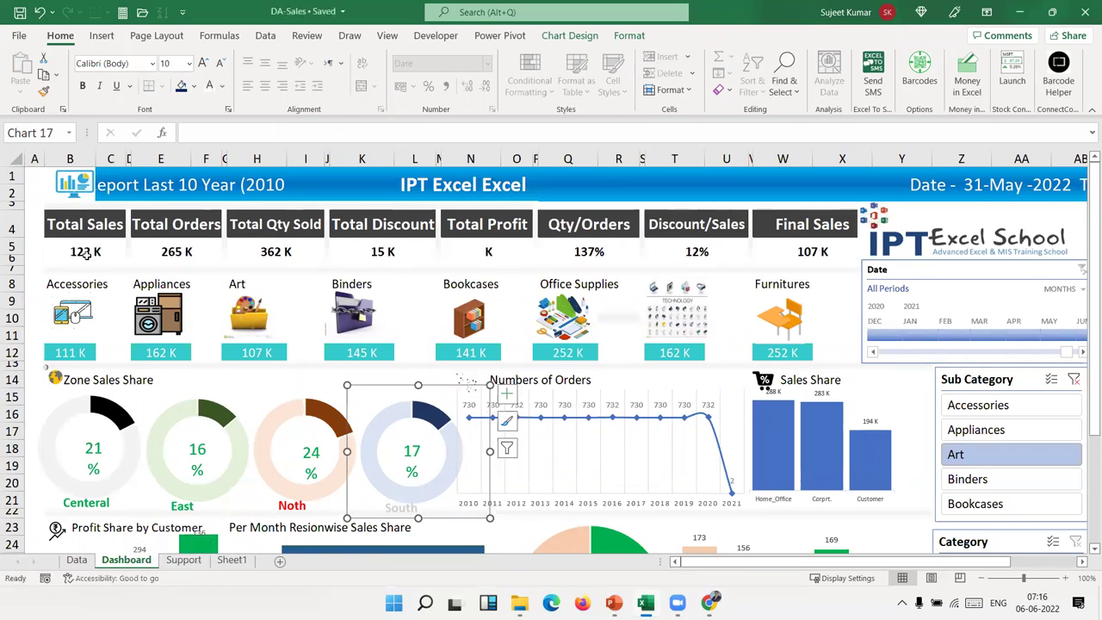
click(88, 251)
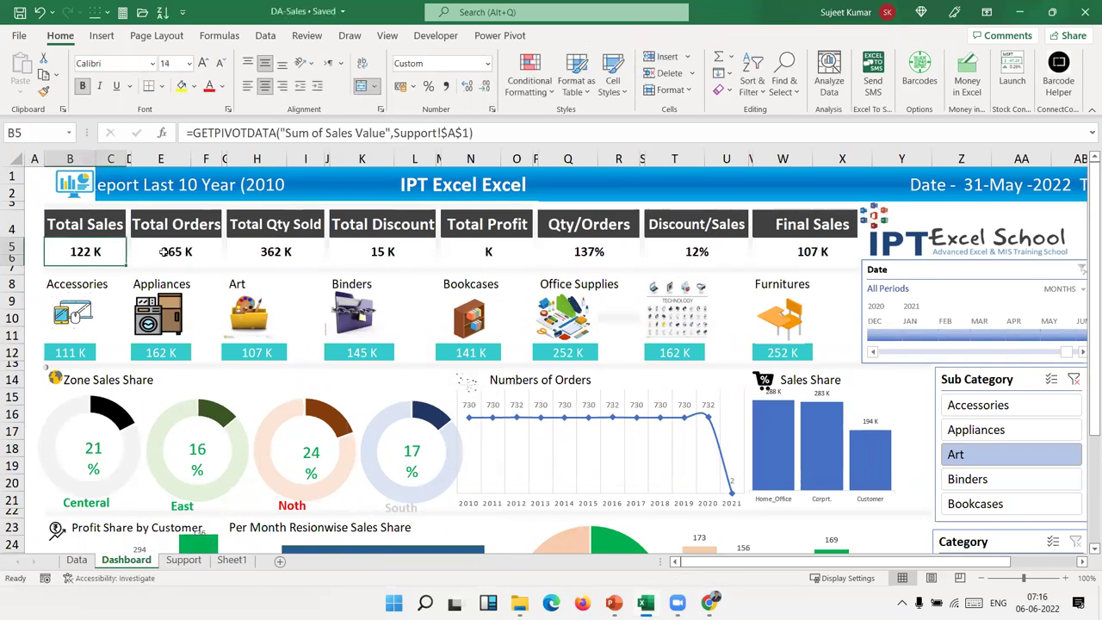
click(970, 482)
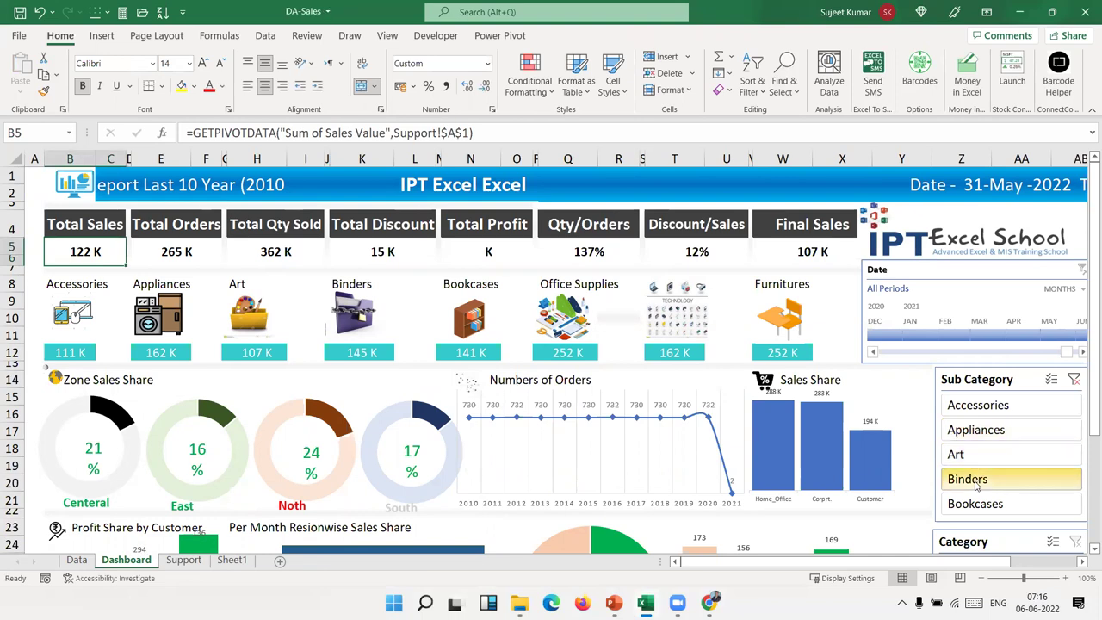
click(962, 457)
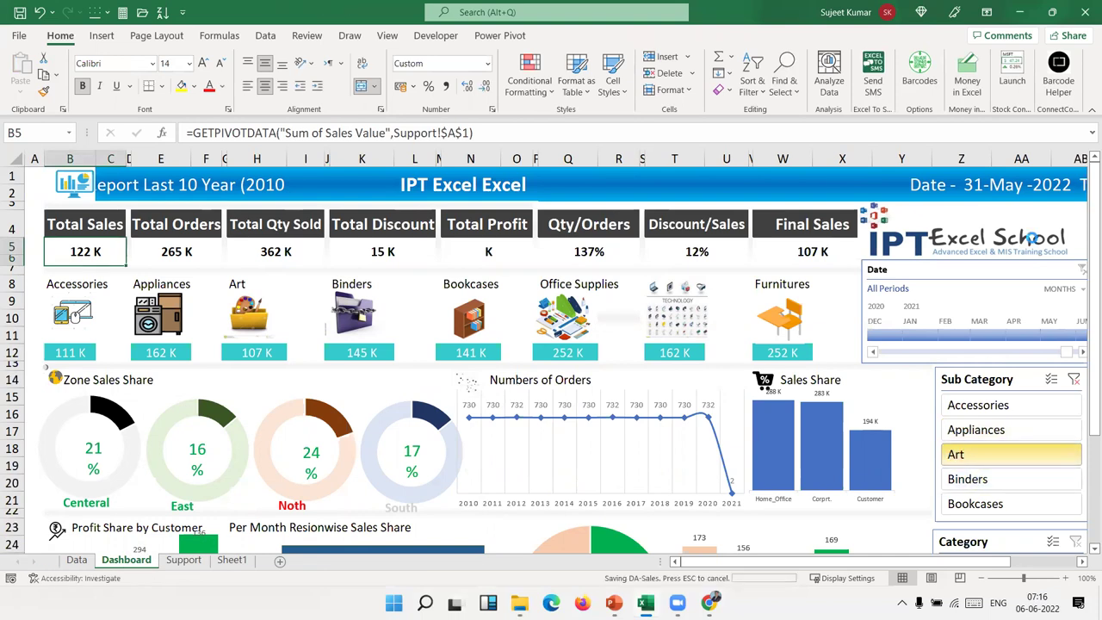
Close DA-Sales and launch Excel from Windows search by typing 'exce'
click(1084, 12)
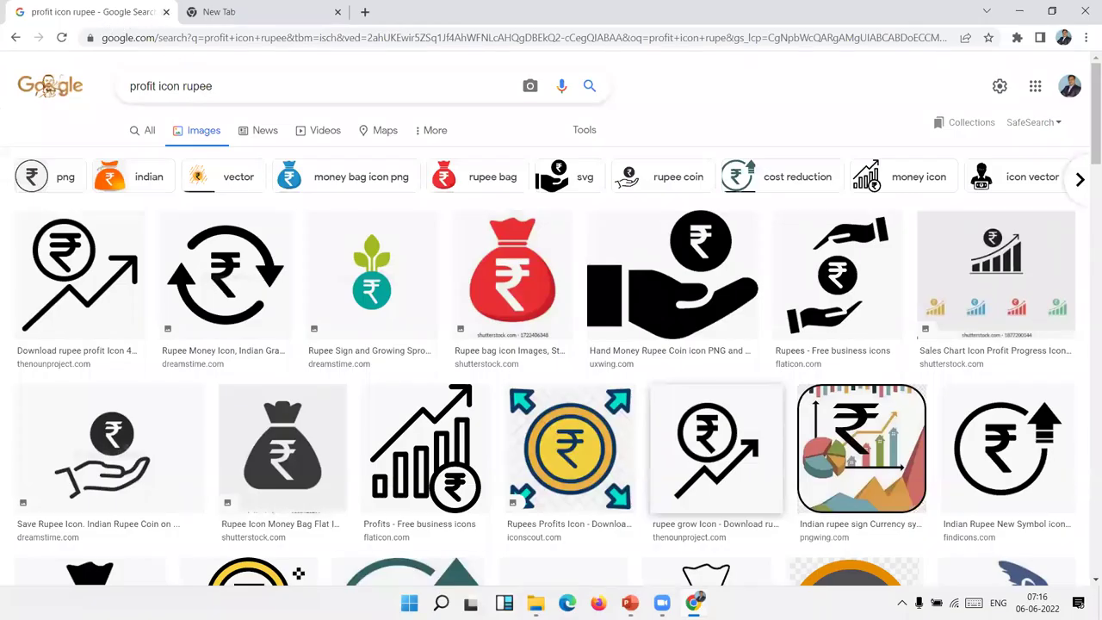
key(super)
text(exce)
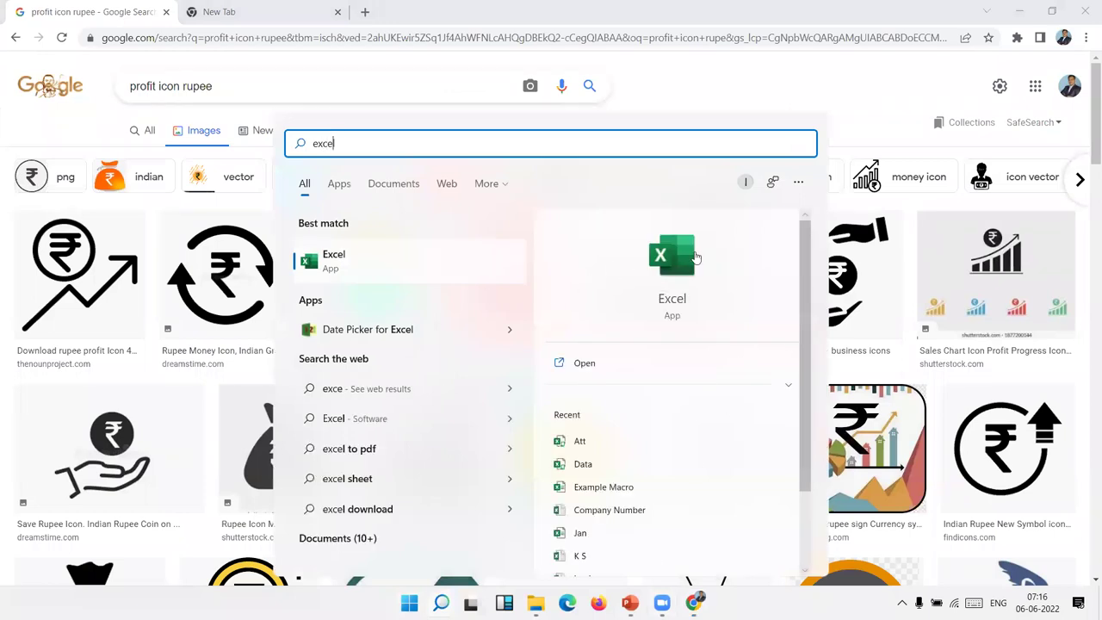
click(696, 257)
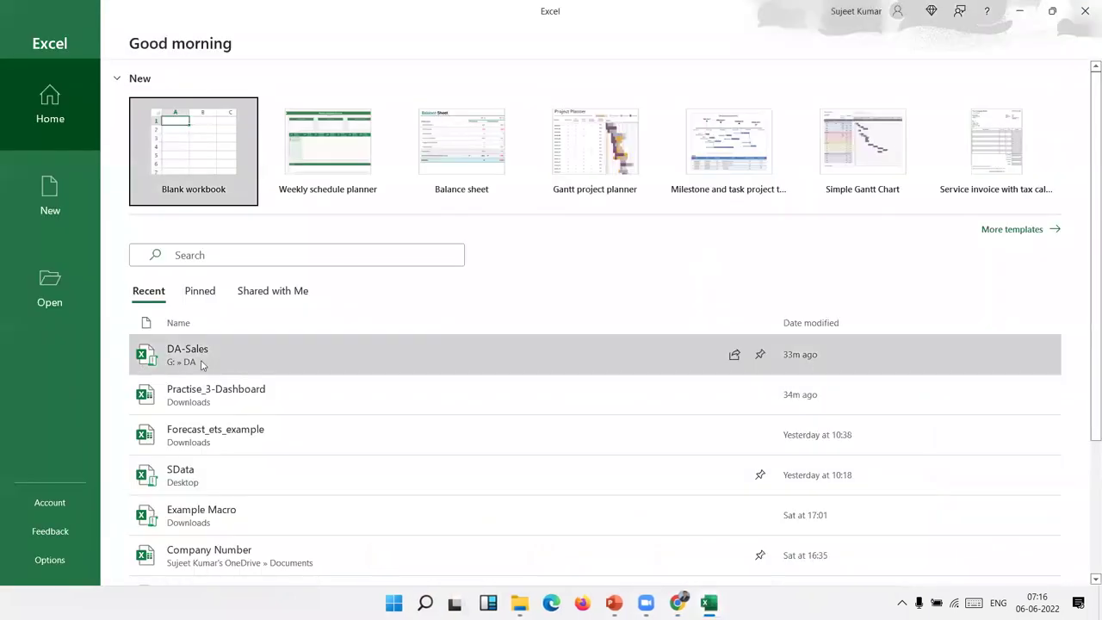
Open DA-Sales from Recent and test the Binders, Art, Appliances and Accessories slicer items
click(201, 363)
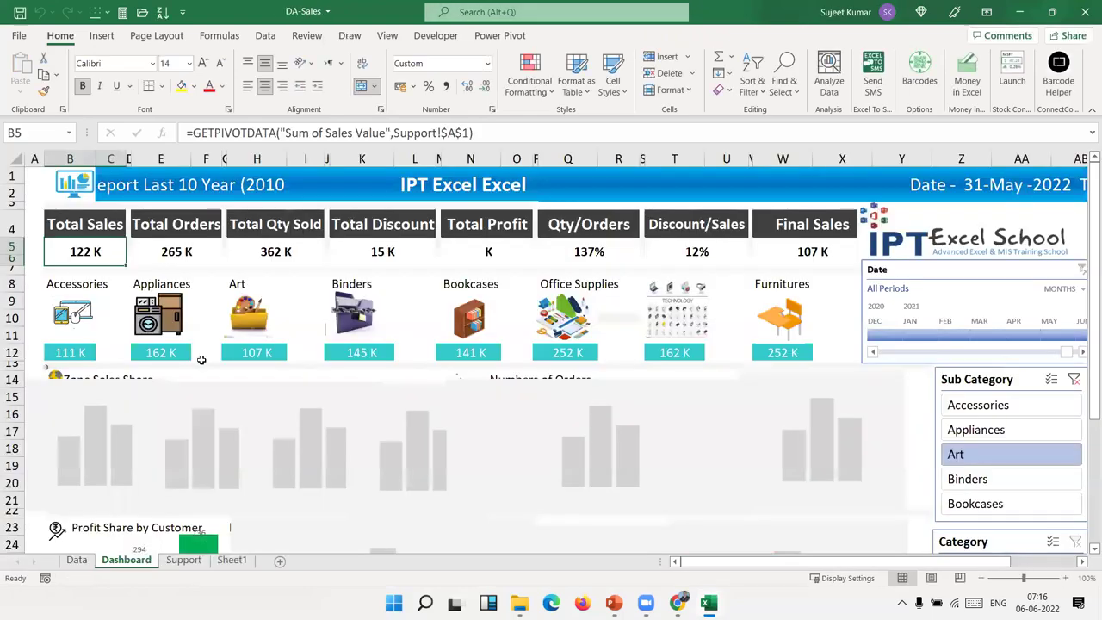
click(967, 482)
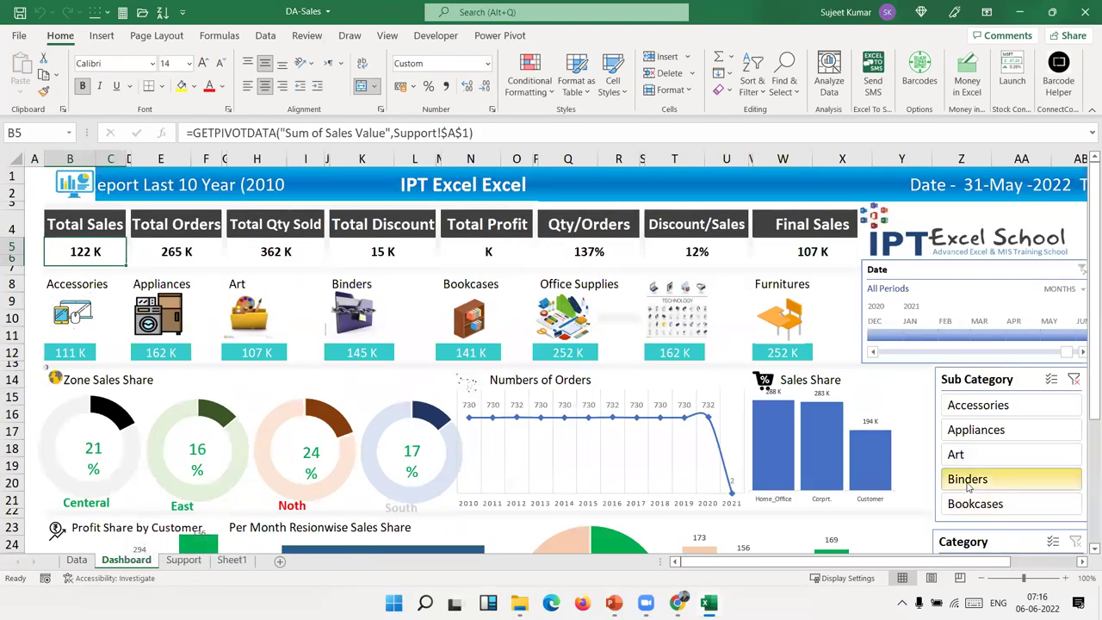
click(968, 463)
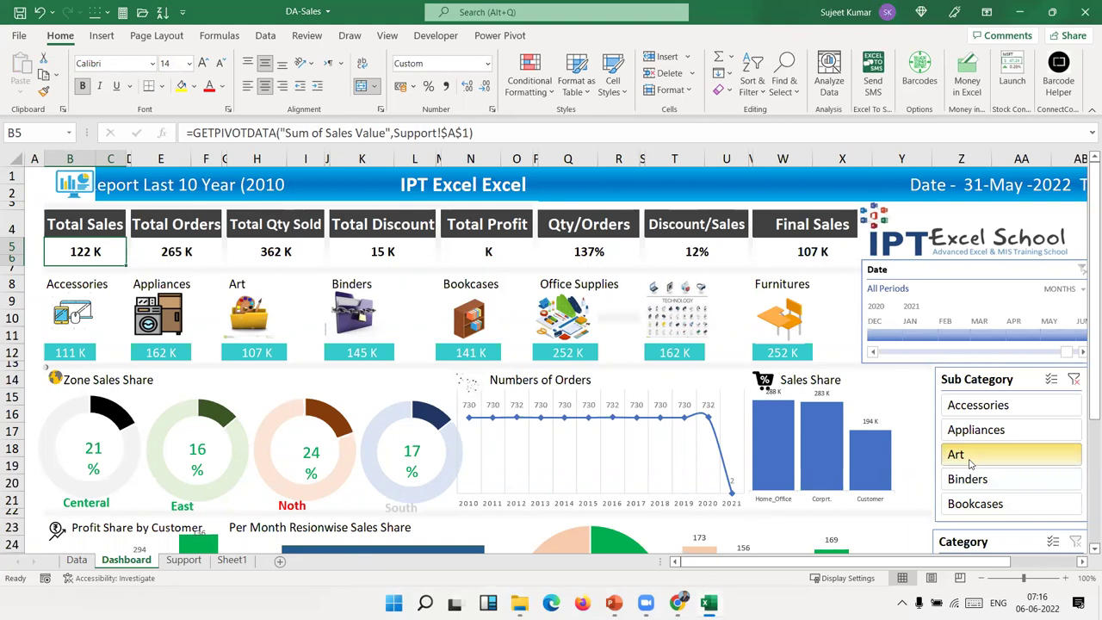
click(969, 441)
click(970, 411)
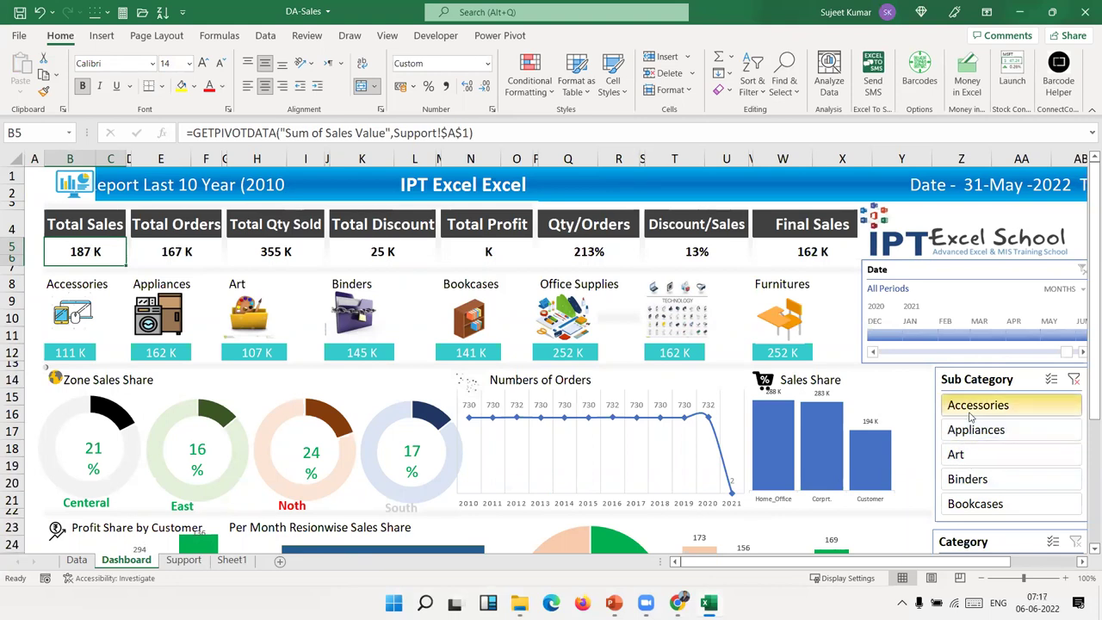
Check the Support sheet pivots, selecting the Office Supplies cell A10
click(185, 560)
scroll(290, 409, up, 10)
scroll(290, 409, down, 3)
scroll(290, 409, up, 3)
click(130, 334)
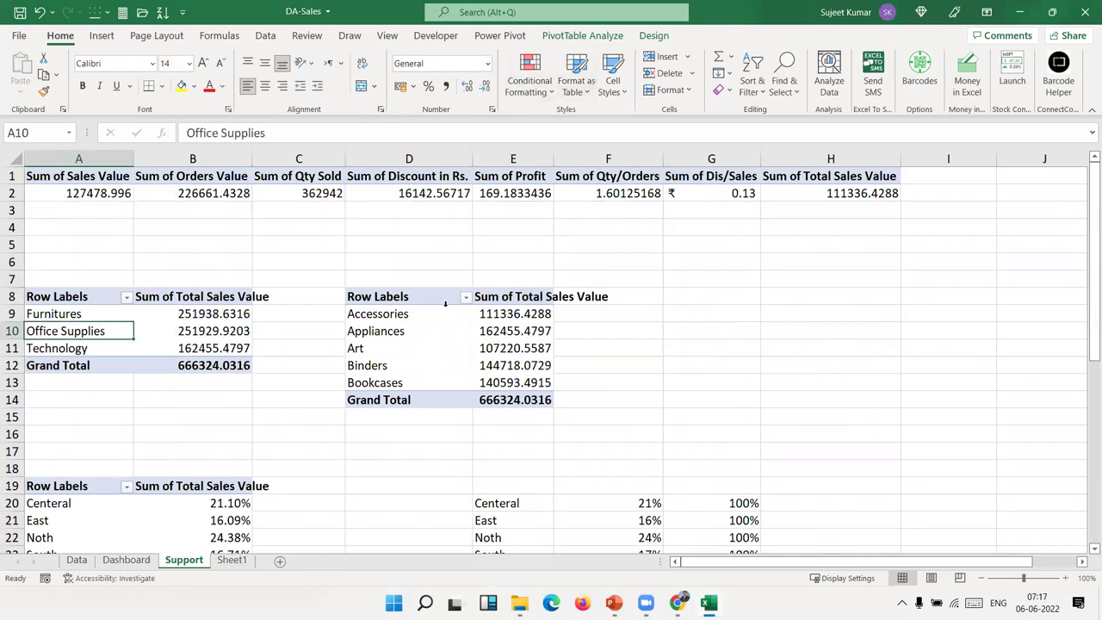
Clear the Sub Category slicer filter on the Dashboard, then go to Sheet1
click(126, 559)
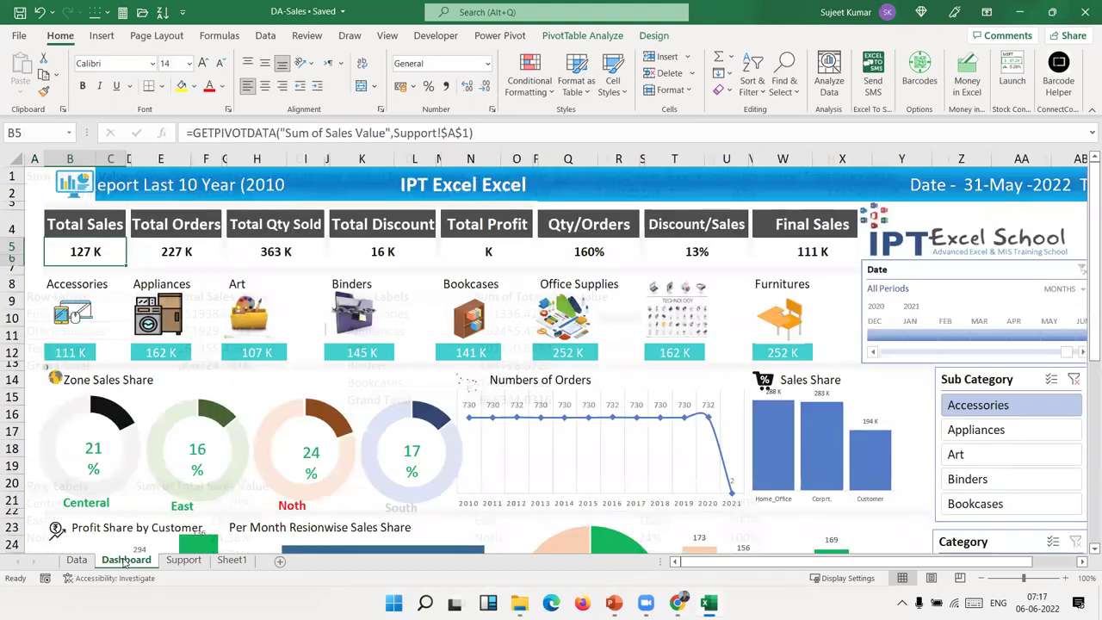
scroll(794, 447, down, 2)
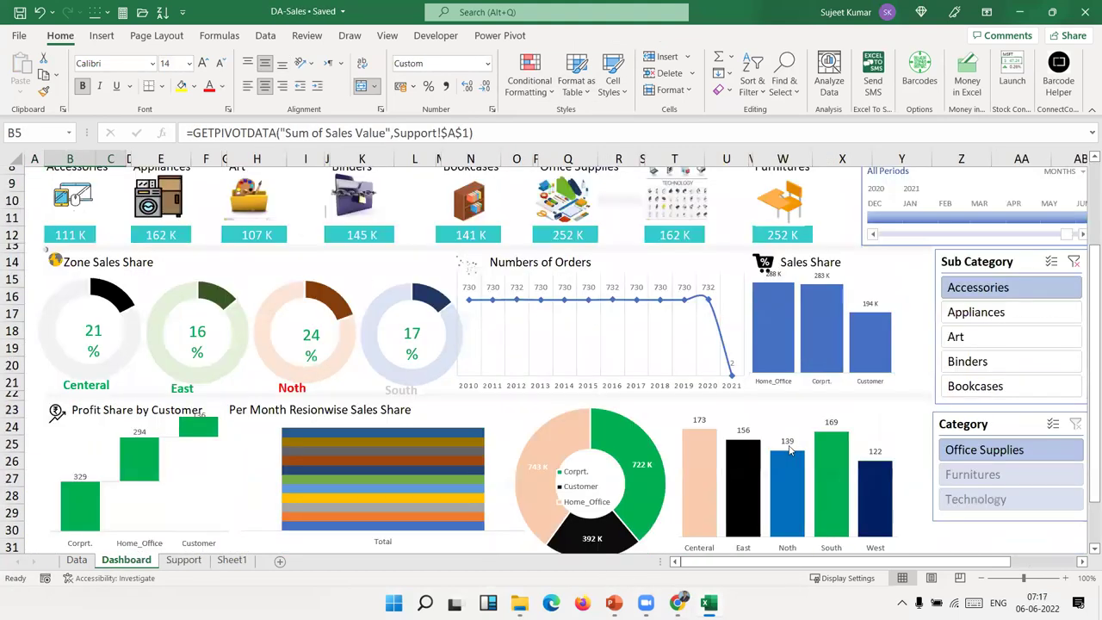
scroll(790, 448, up, 3)
scroll(788, 449, down, 1)
scroll(783, 448, down, 5)
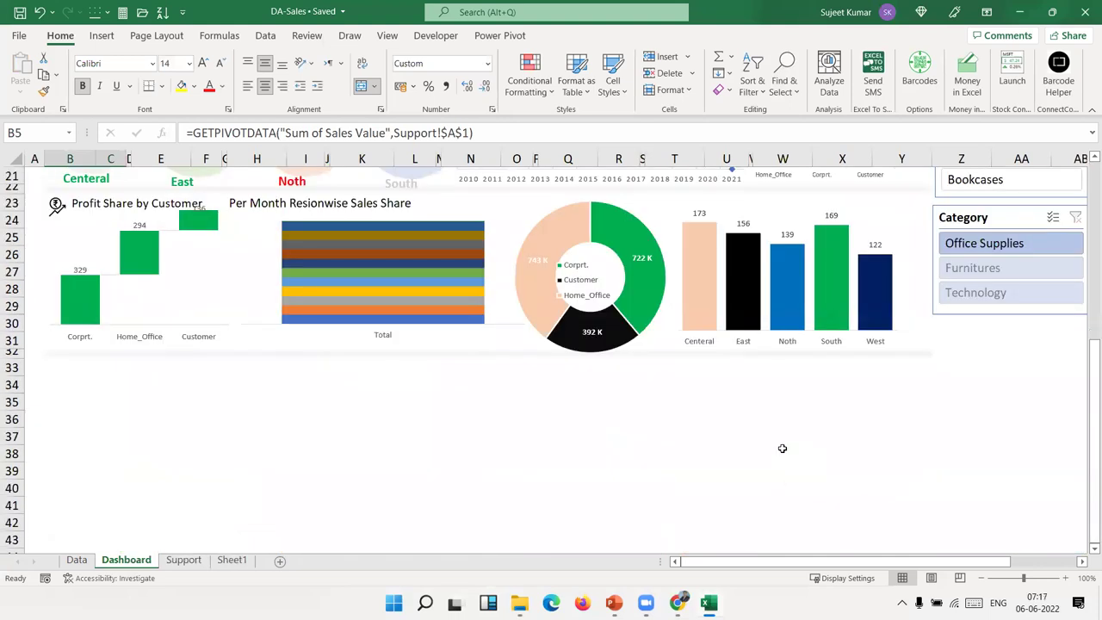
scroll(646, 431, up, 3)
scroll(646, 432, up, 1)
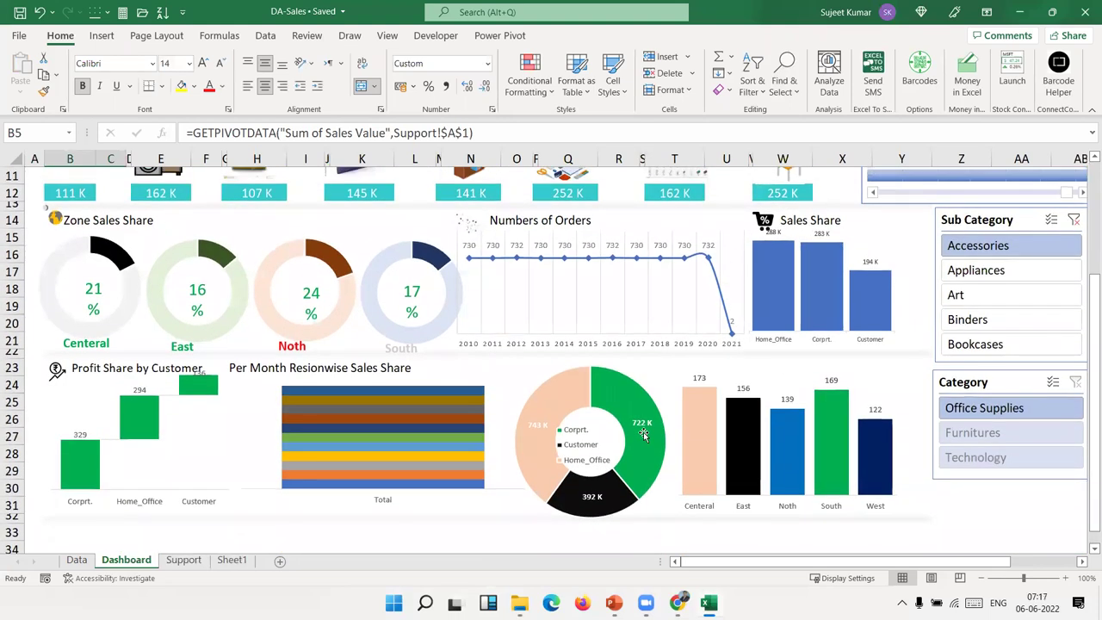
click(1074, 220)
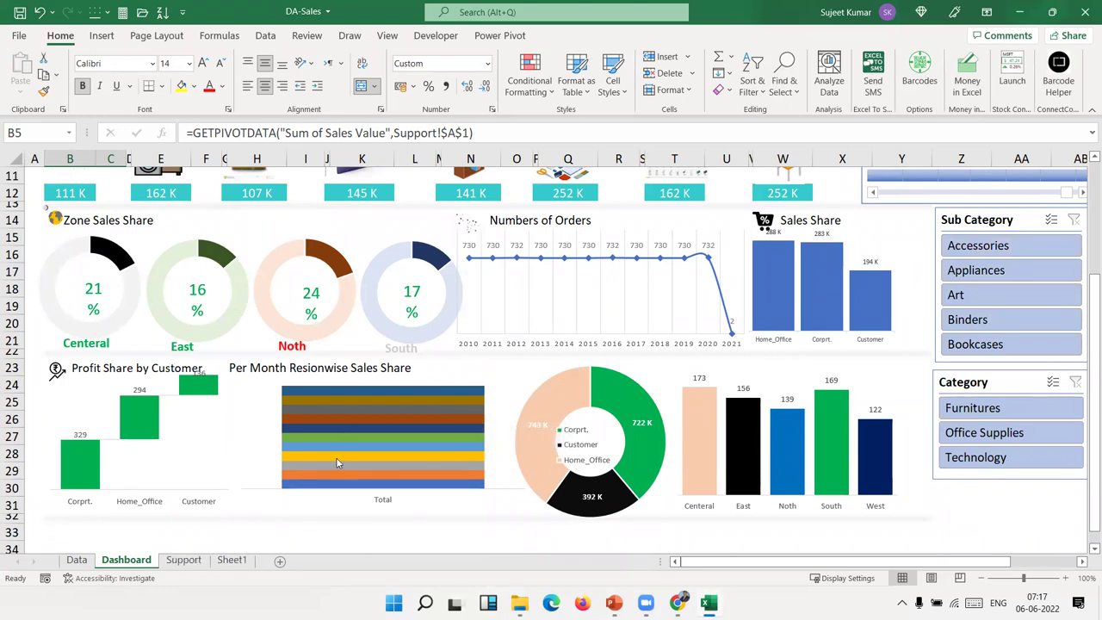
click(216, 560)
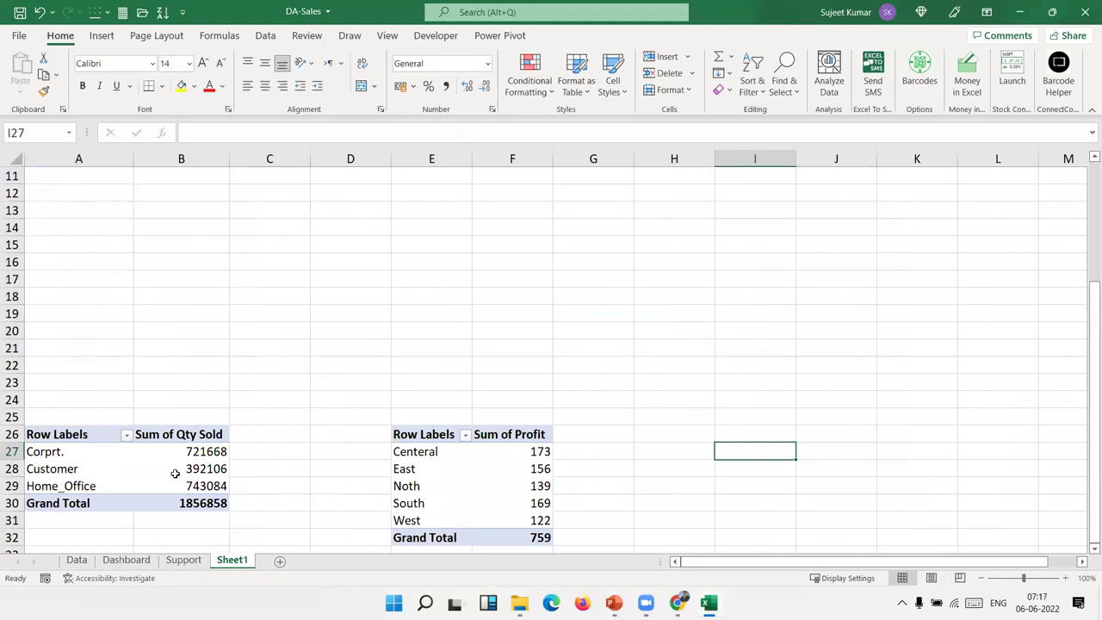
Group the sales pivot's dates from the 2010 heading by Years and Months
scroll(175, 473, up, 4)
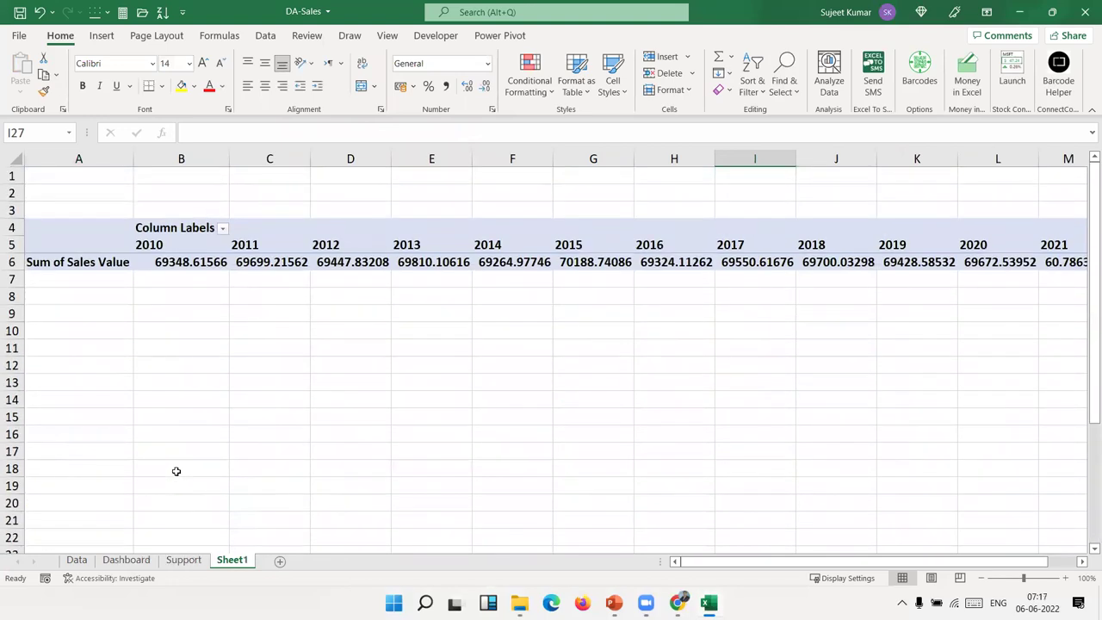
click(159, 261)
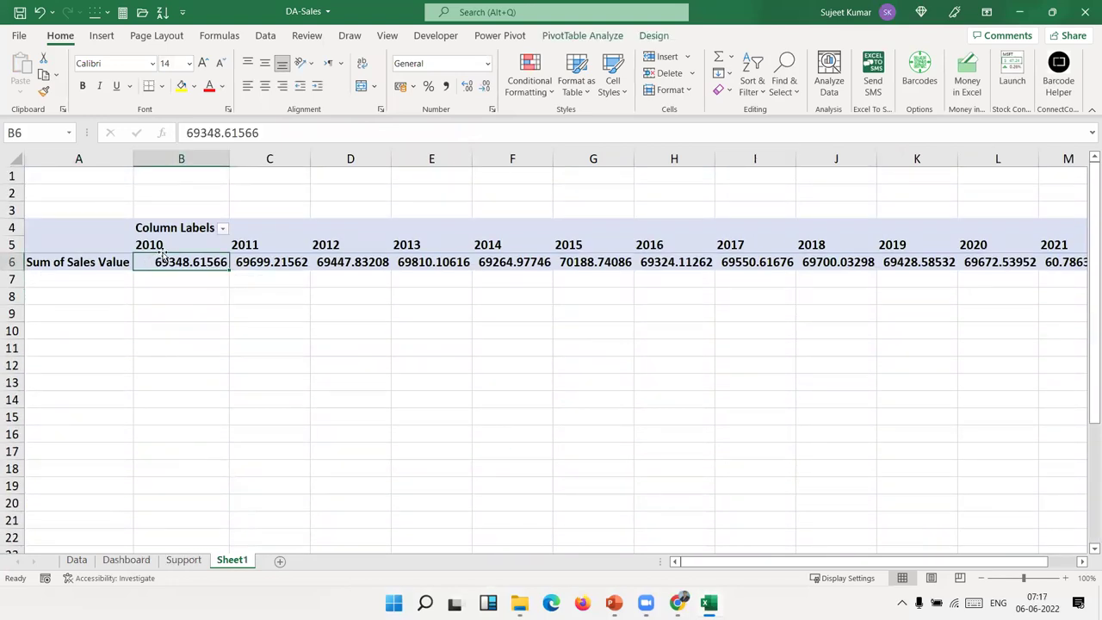
click(160, 245)
right_click(161, 246)
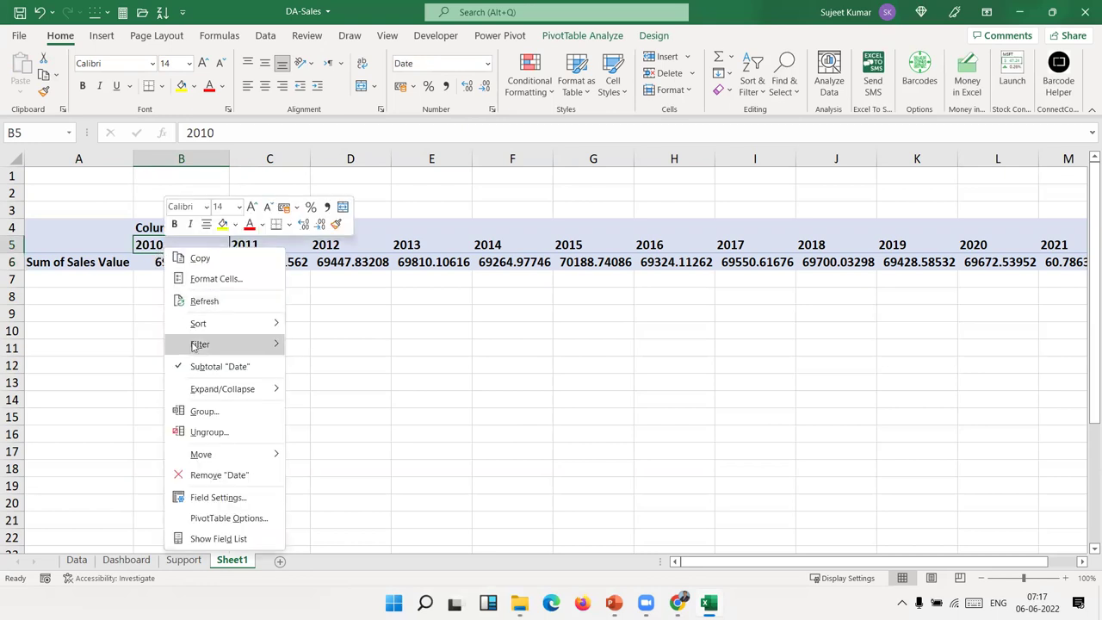
mouse_move(202, 342)
click(204, 410)
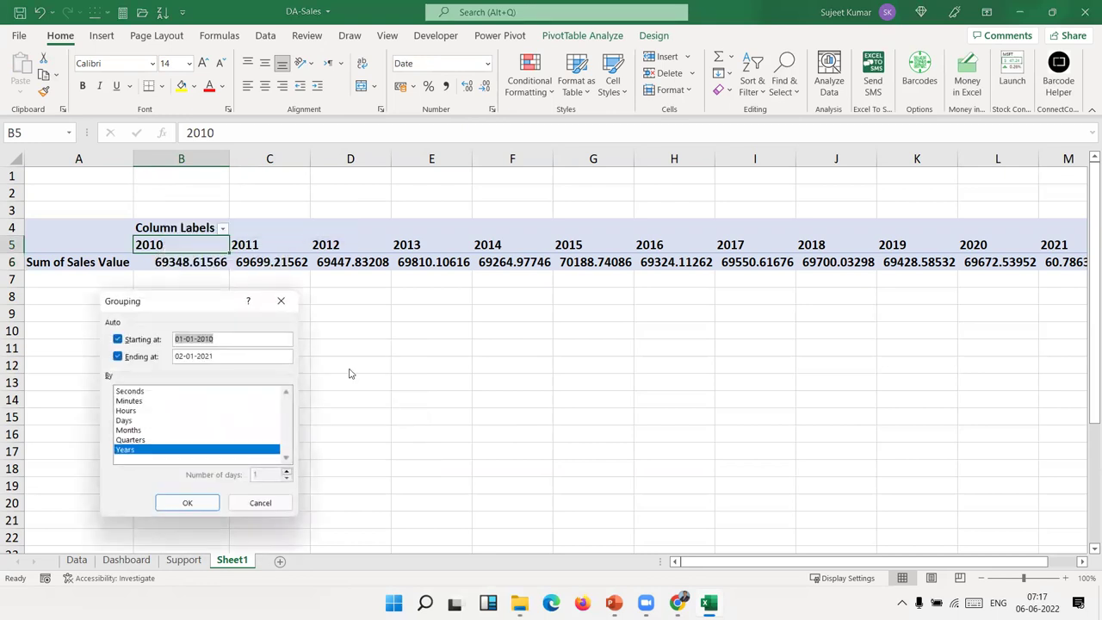
click(129, 429)
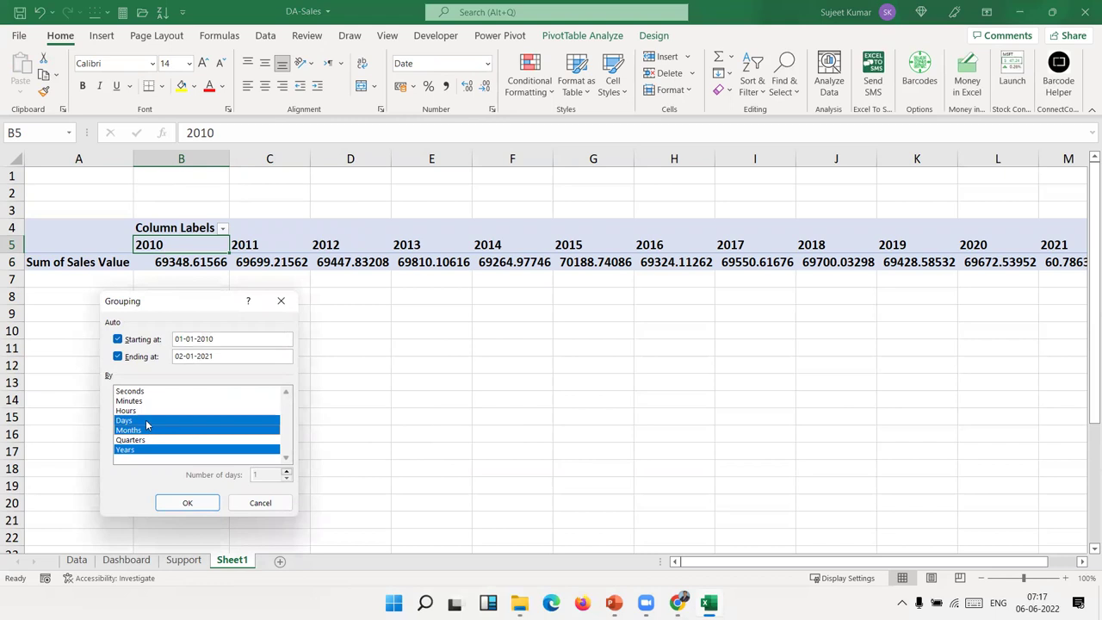
click(181, 501)
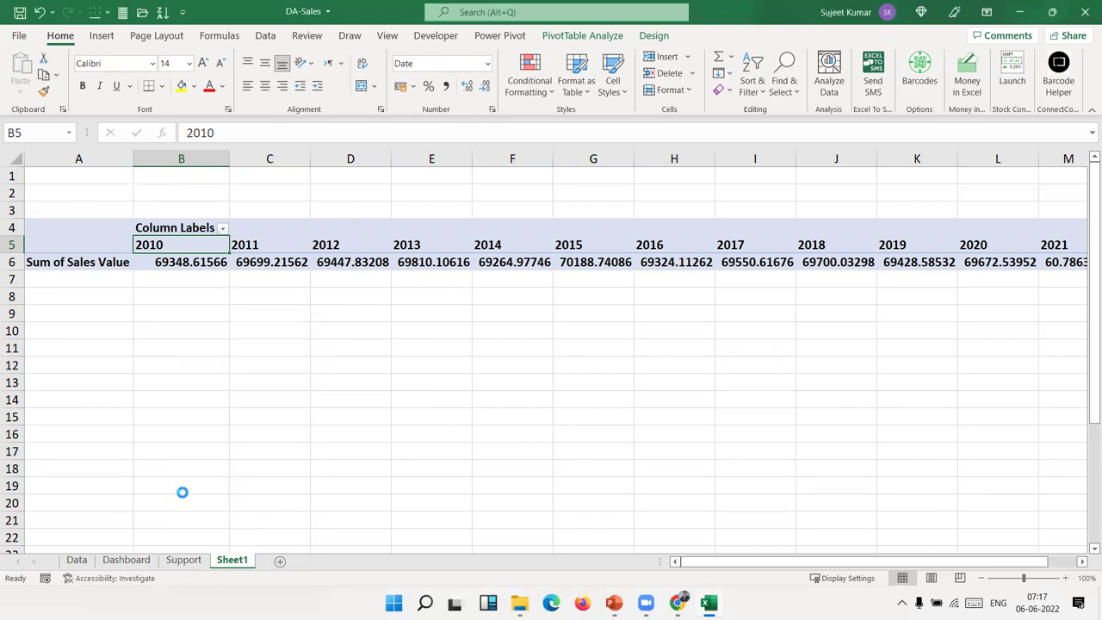
Show the Field List and move Years into the pivot Rows
right_click(199, 248)
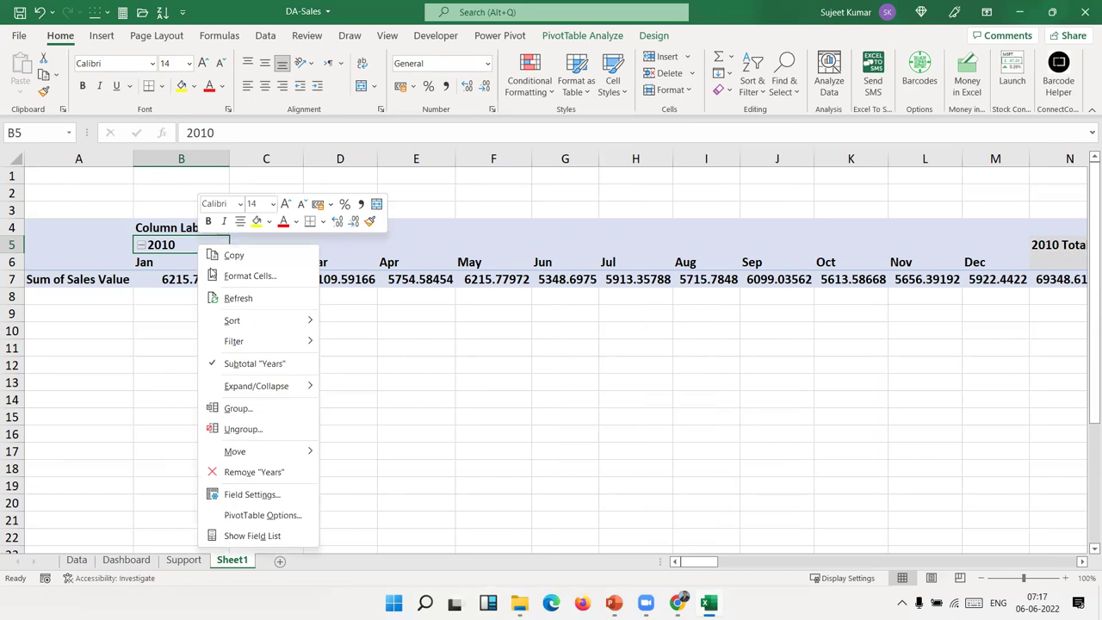
click(246, 534)
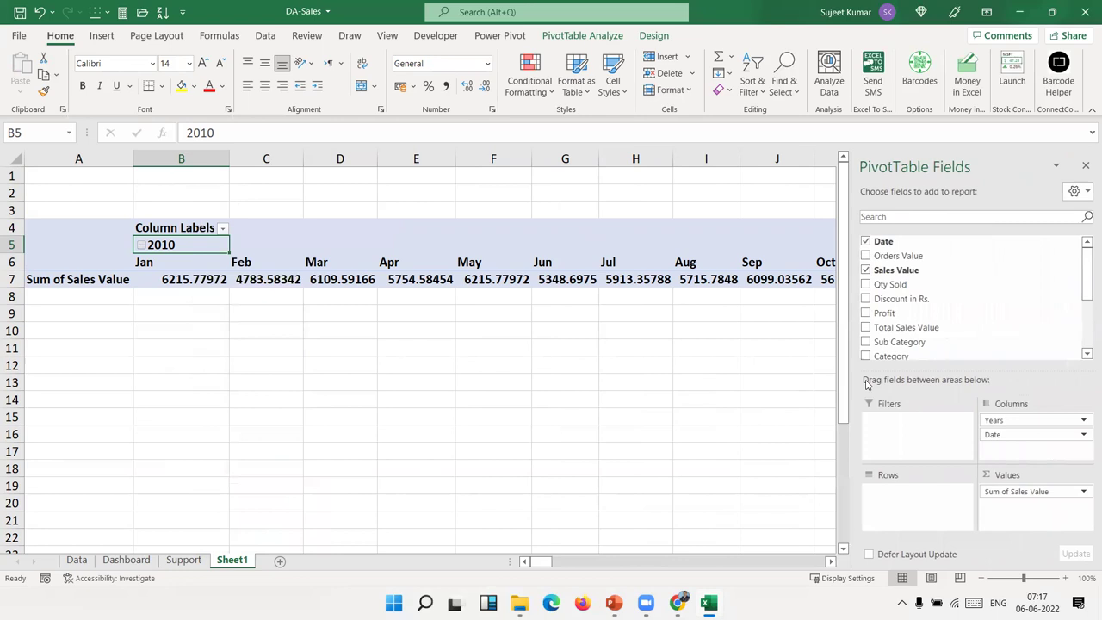
mouse_move(1003, 438)
mouse_down()
mouse_move(988, 465)
mouse_move(926, 508)
mouse_move(1038, 418)
mouse_move(921, 503)
mouse_up()
click(1001, 437)
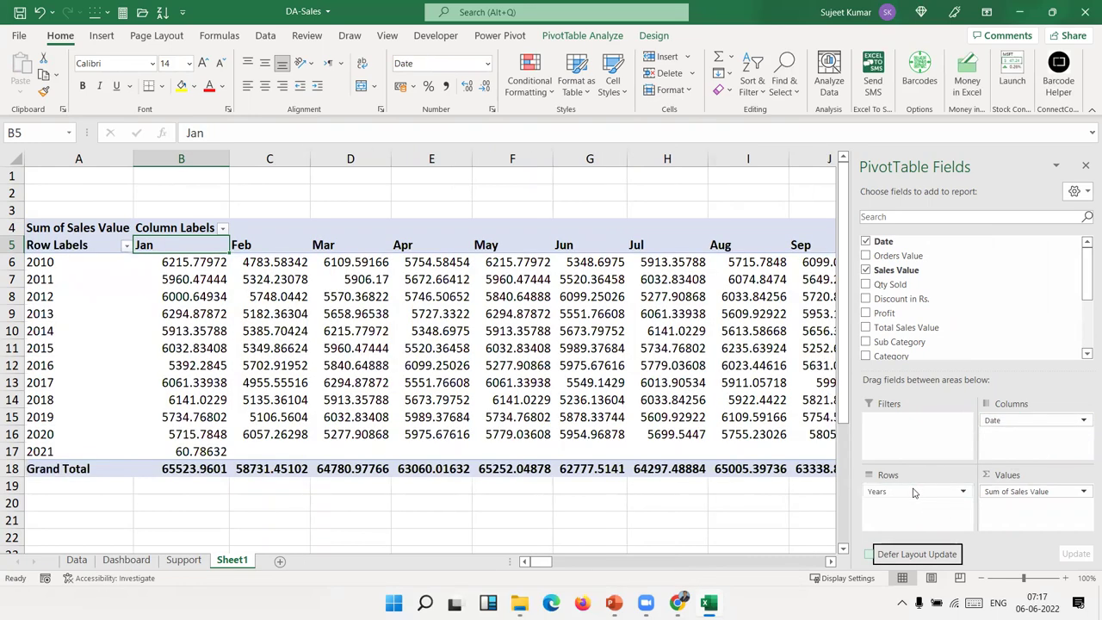
Move the orders pivot's Date field from Rows to Filters on the Support sheet
click(183, 560)
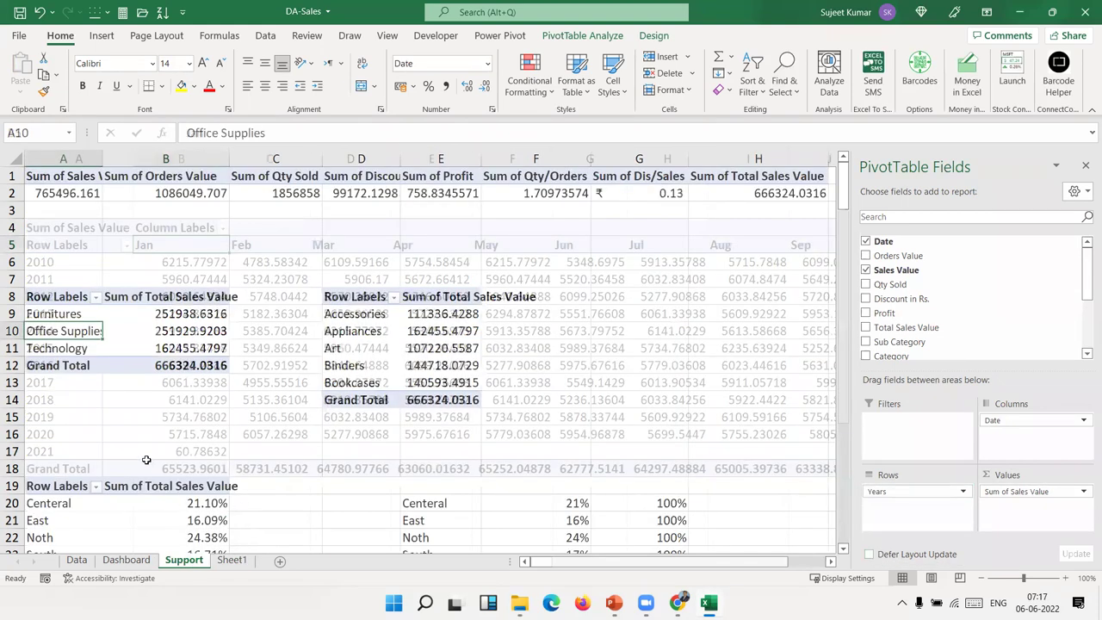
scroll(146, 460, down, 10)
click(116, 337)
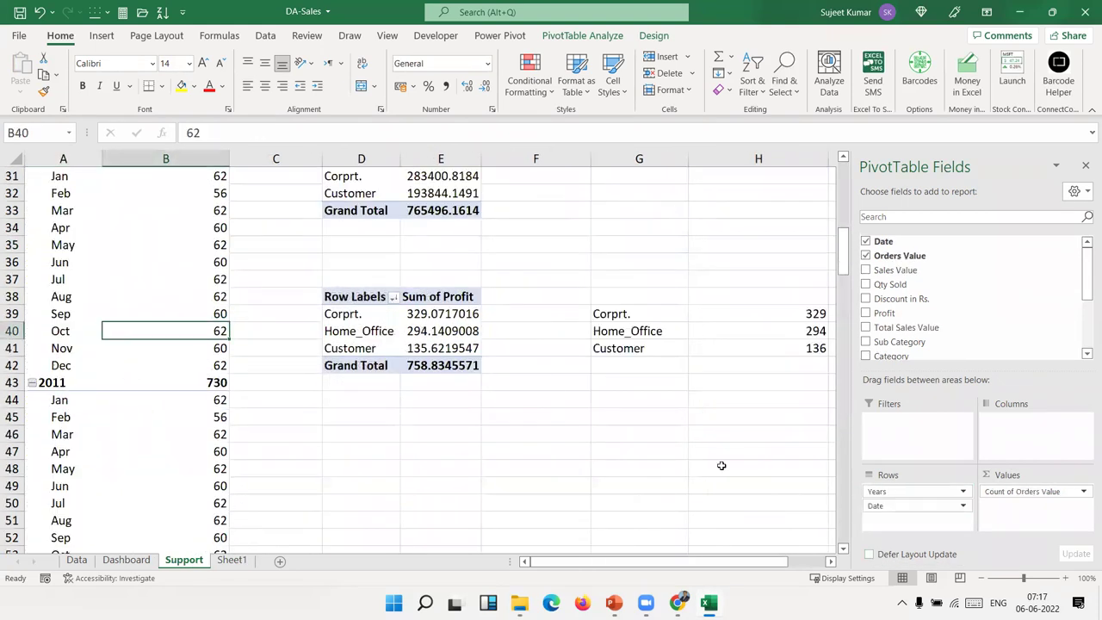
mouse_move(878, 506)
mouse_down()
mouse_move(916, 456)
mouse_move(901, 444)
mouse_up()
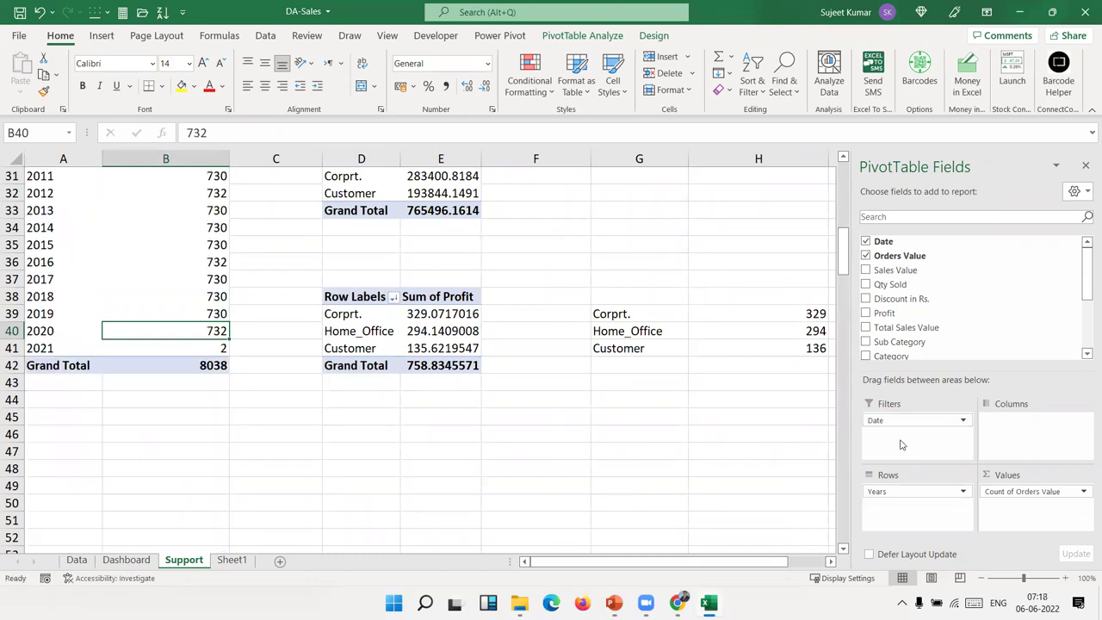
click(234, 561)
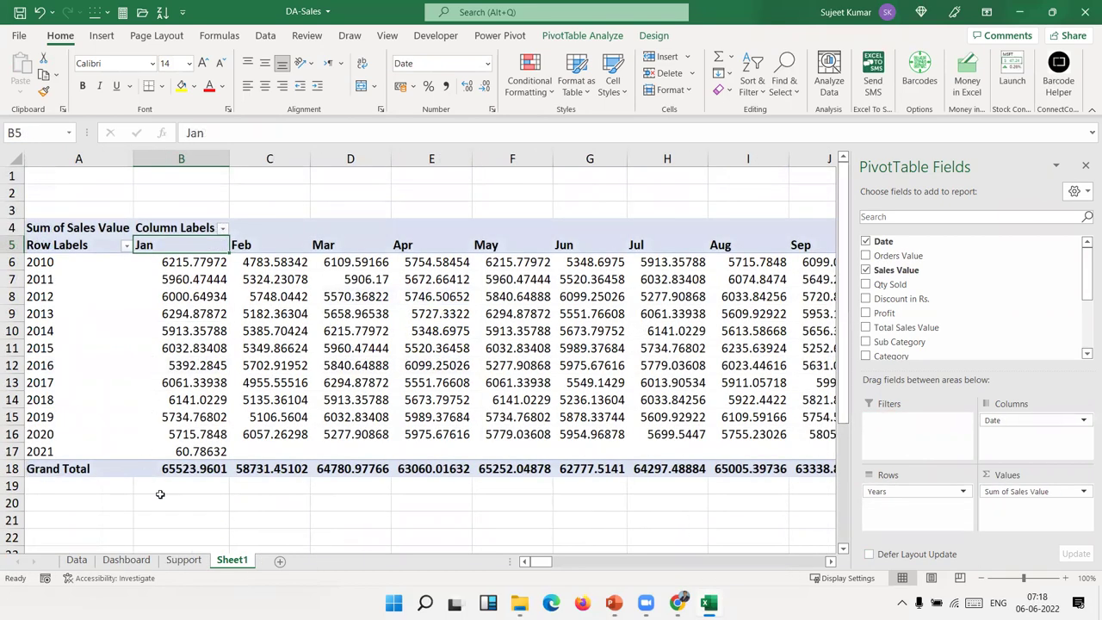
click(176, 561)
Return to the Dashboard, save DA-Sales with Ctrl+S and close the workbook
click(129, 560)
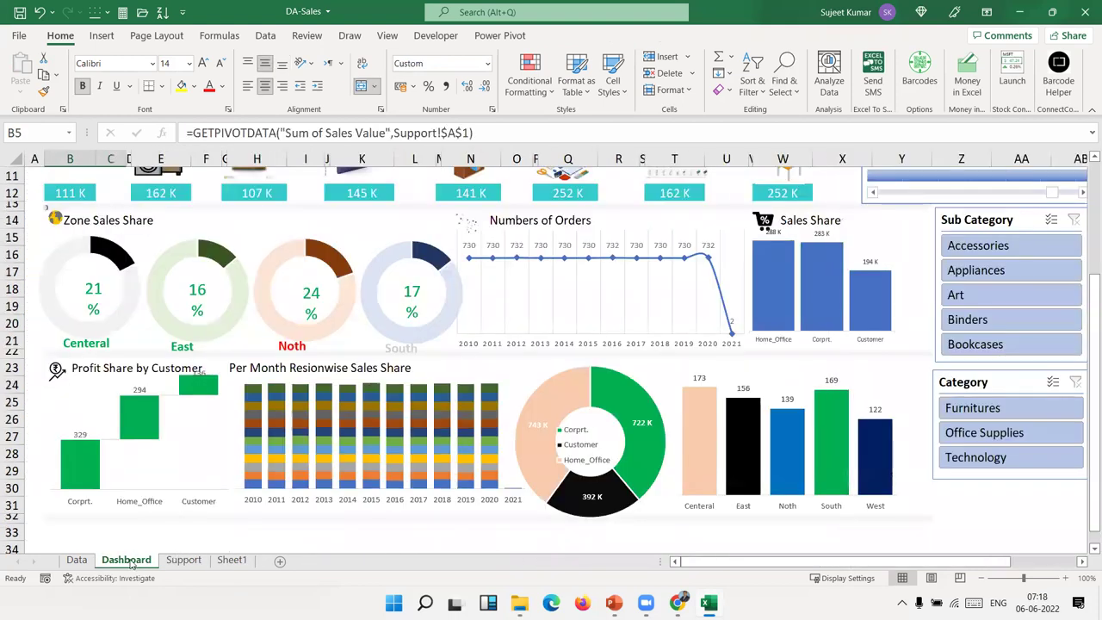
key(ctrl+s)
click(1085, 13)
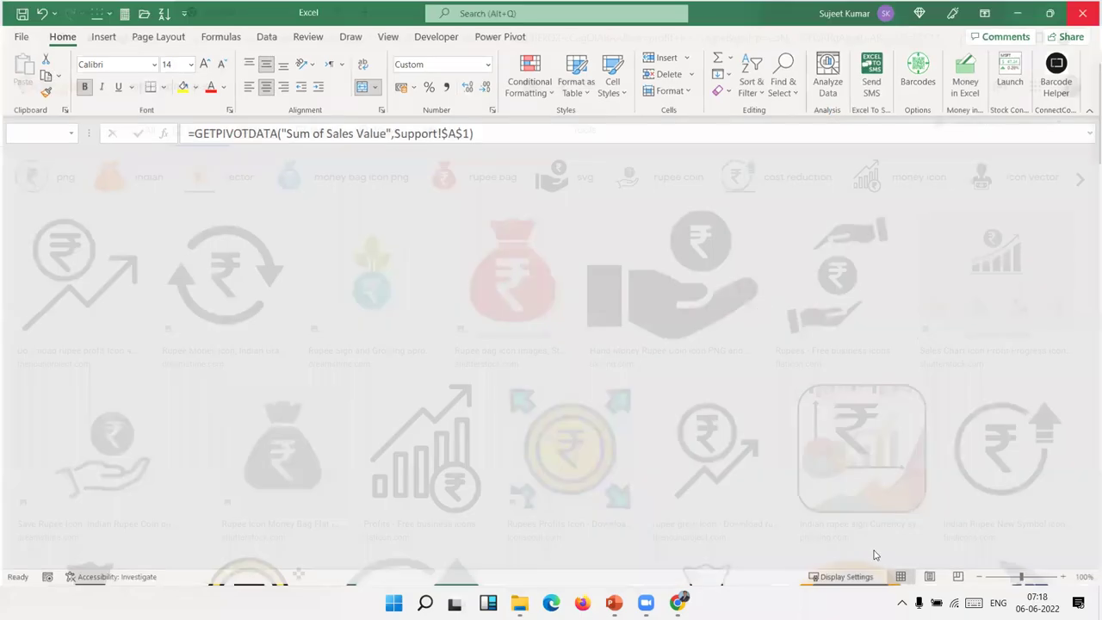